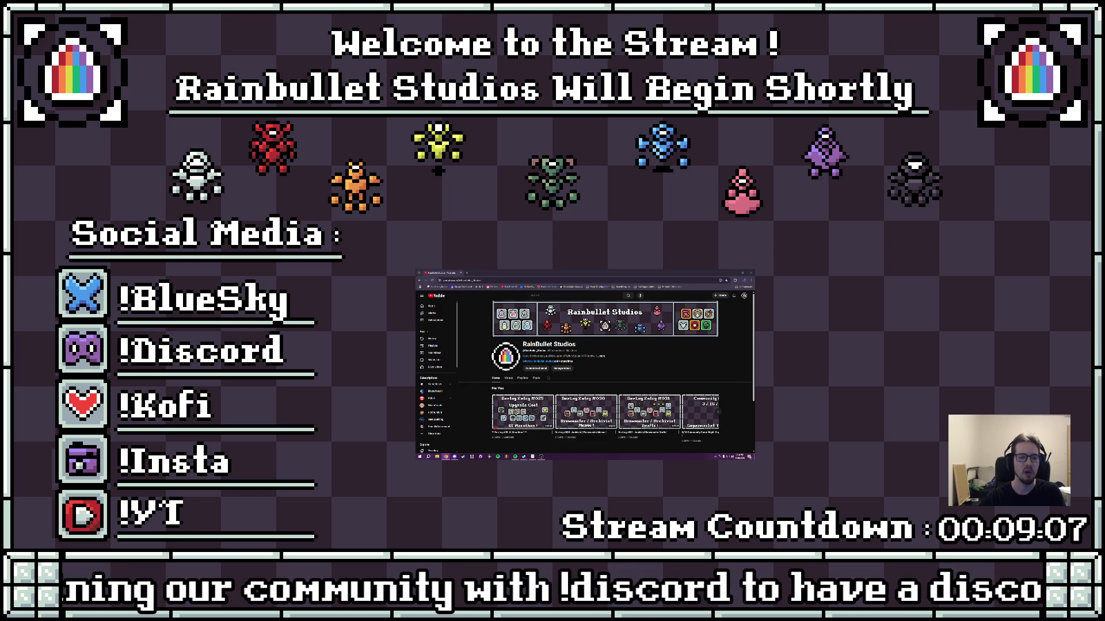
Open the Legend of Zelda (NES) full game walkthrough from the YouTube home feed.
left_click(437, 296)
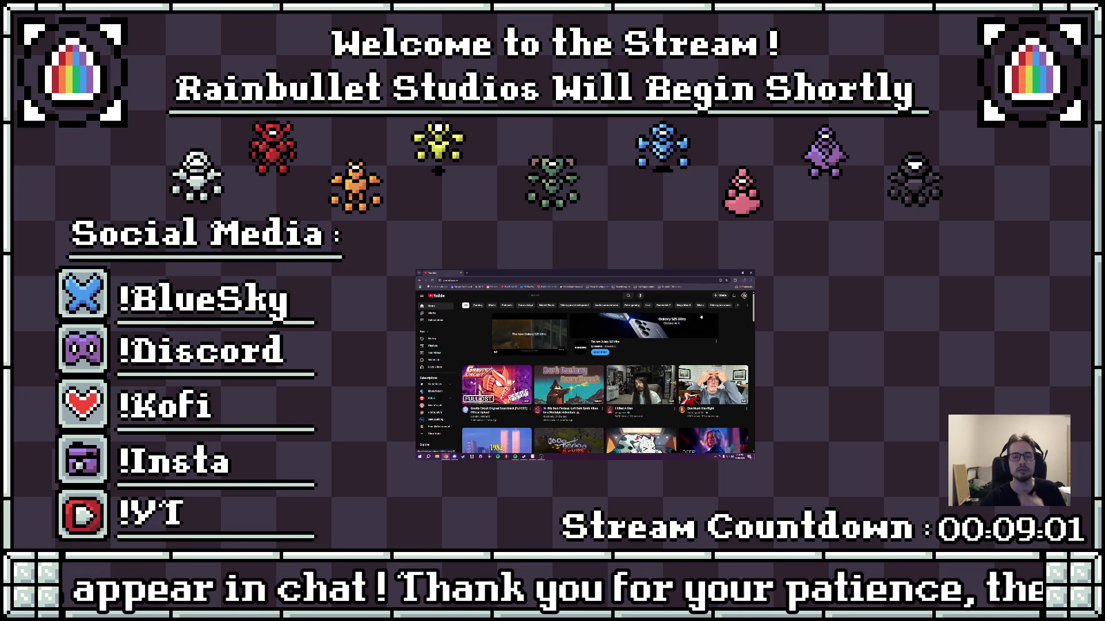
scroll(700, 321, "down", 3)
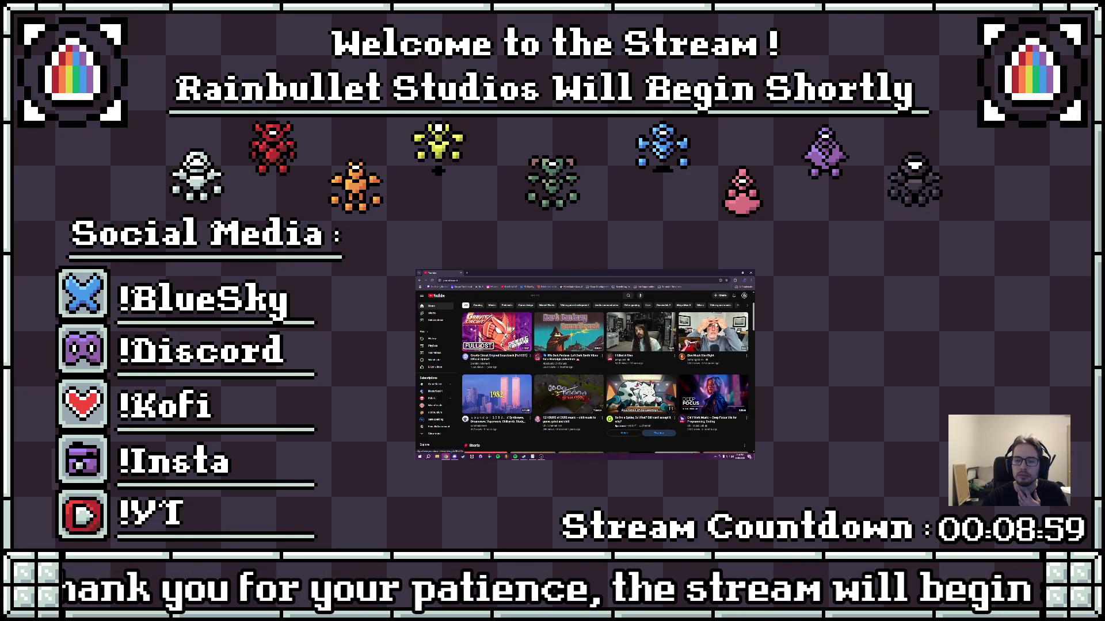
scroll(545, 391, "down", 3)
scroll(546, 391, "down", 5)
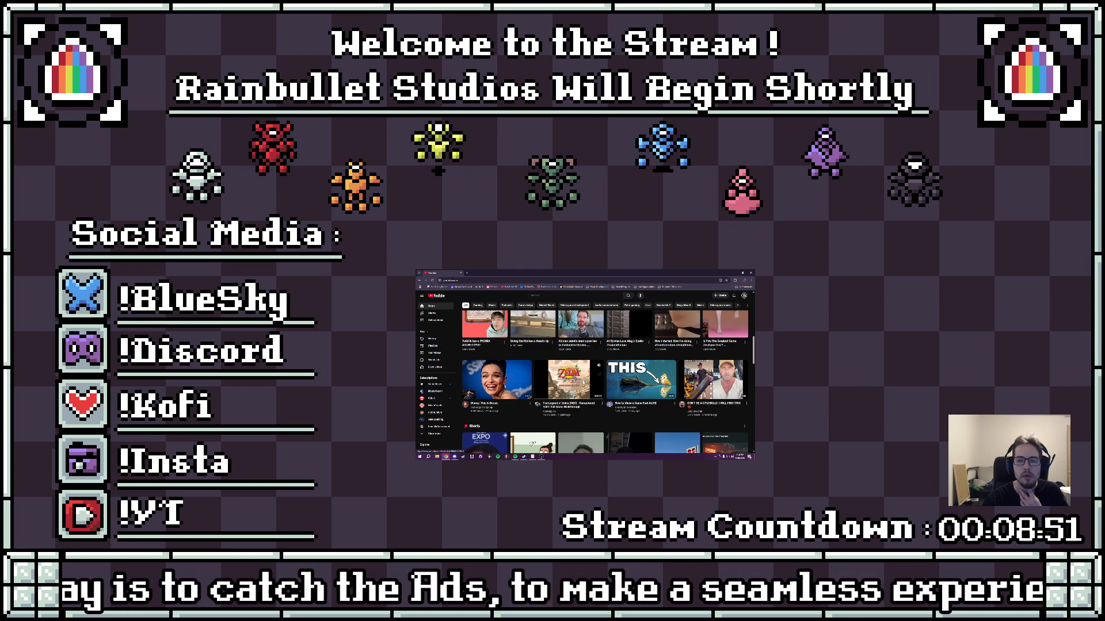
left_click(570, 379)
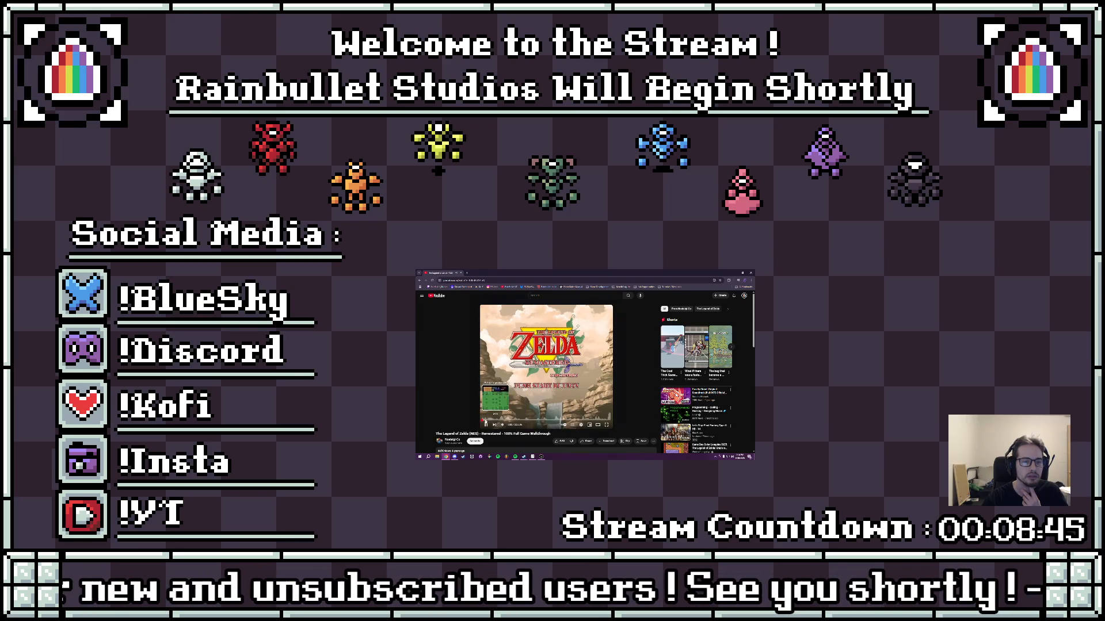
left_click(485, 422)
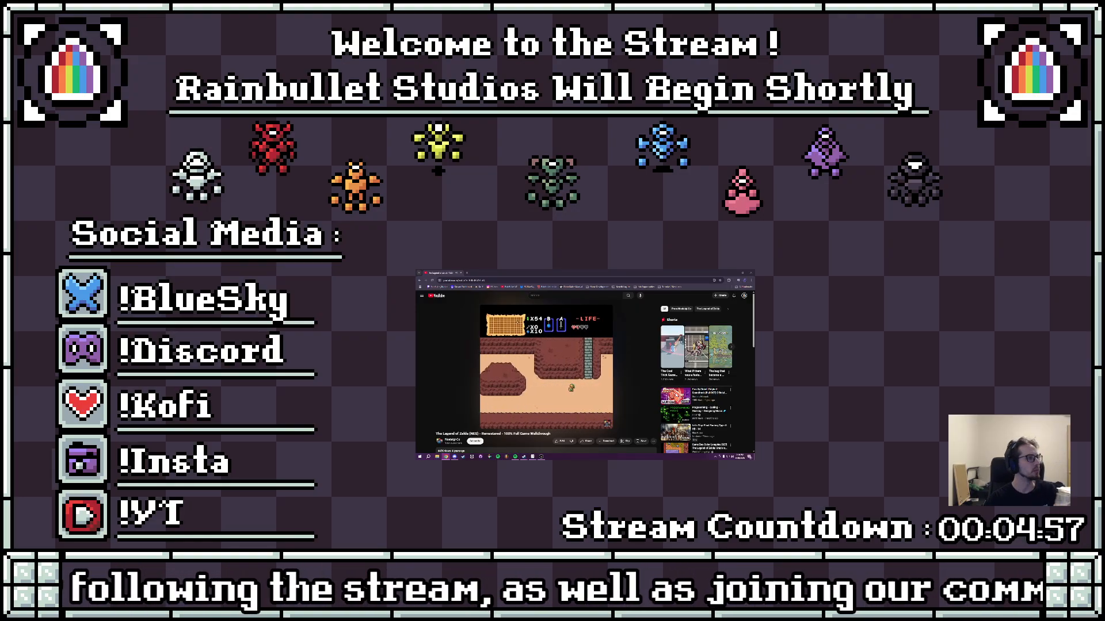
Close the YouTube video tab and switch to the Lightsmith UI file in Aseprite.
left_click(461, 273)
scroll(588, 368, "down", 3)
scroll(588, 368, "up", 1)
left_click_drag(585, 371, 584, 356)
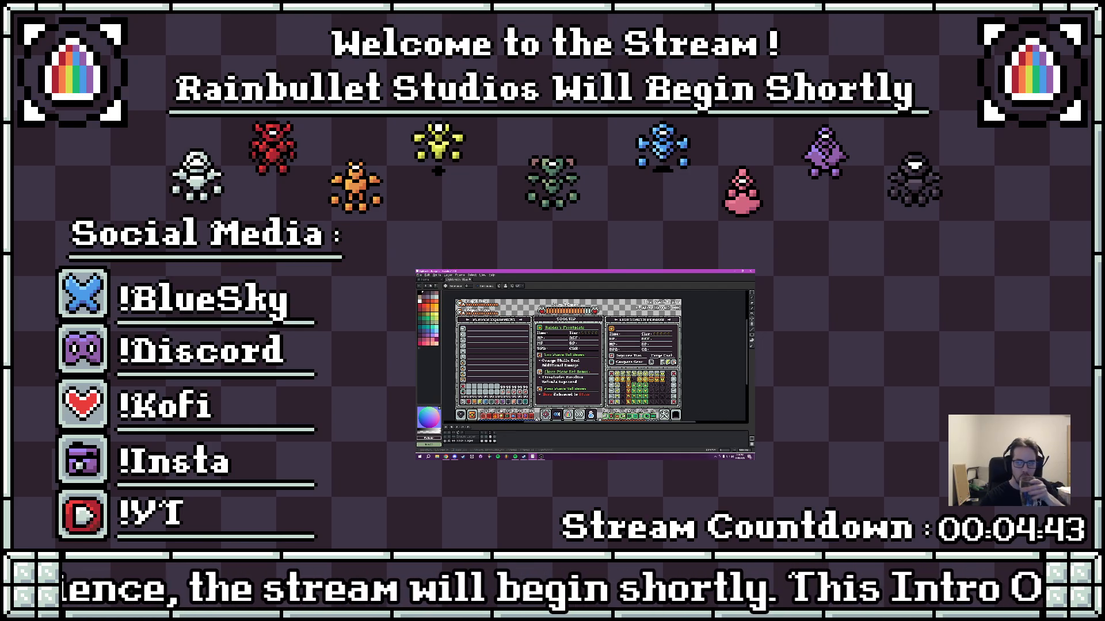
key("alt+Tab")
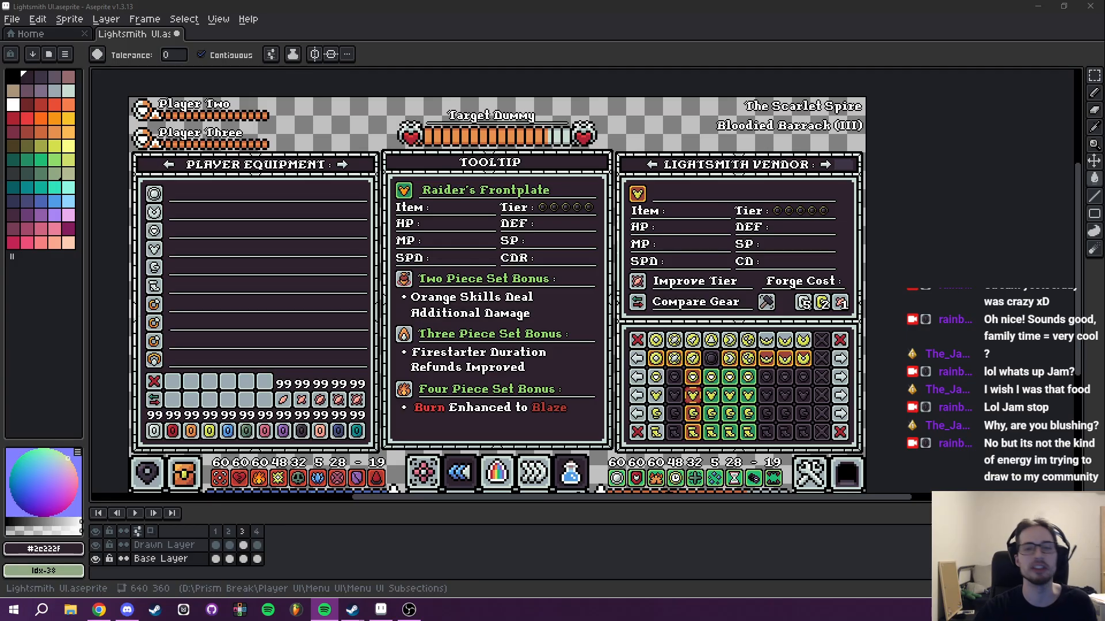
left_click_drag(562, 288, 604, 286)
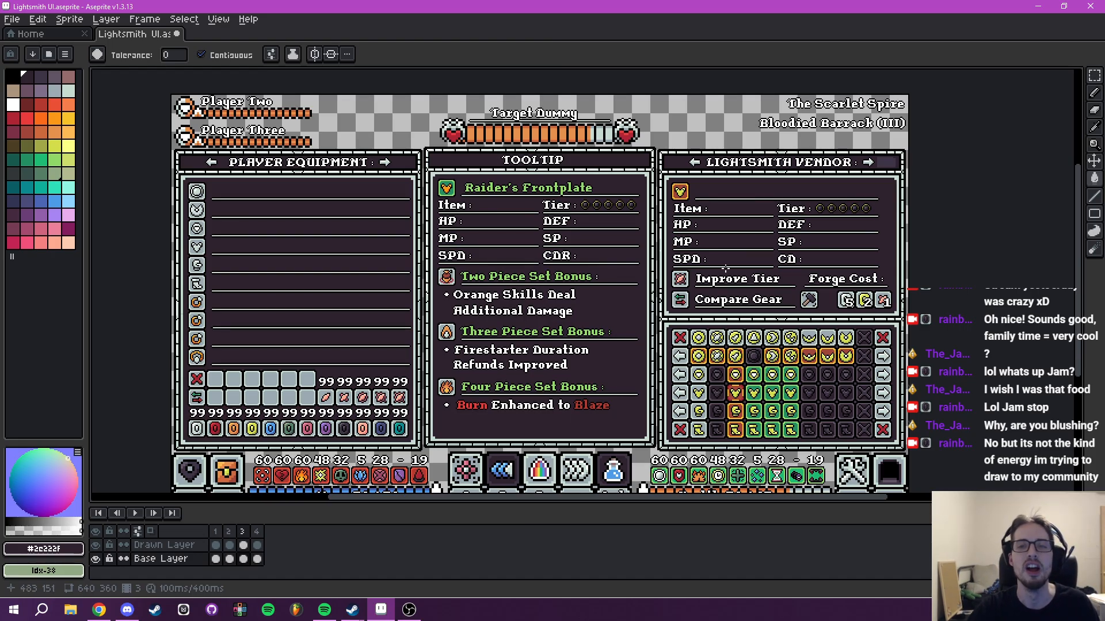
left_click_drag(723, 286, 702, 269)
left_click_drag(599, 282, 658, 288)
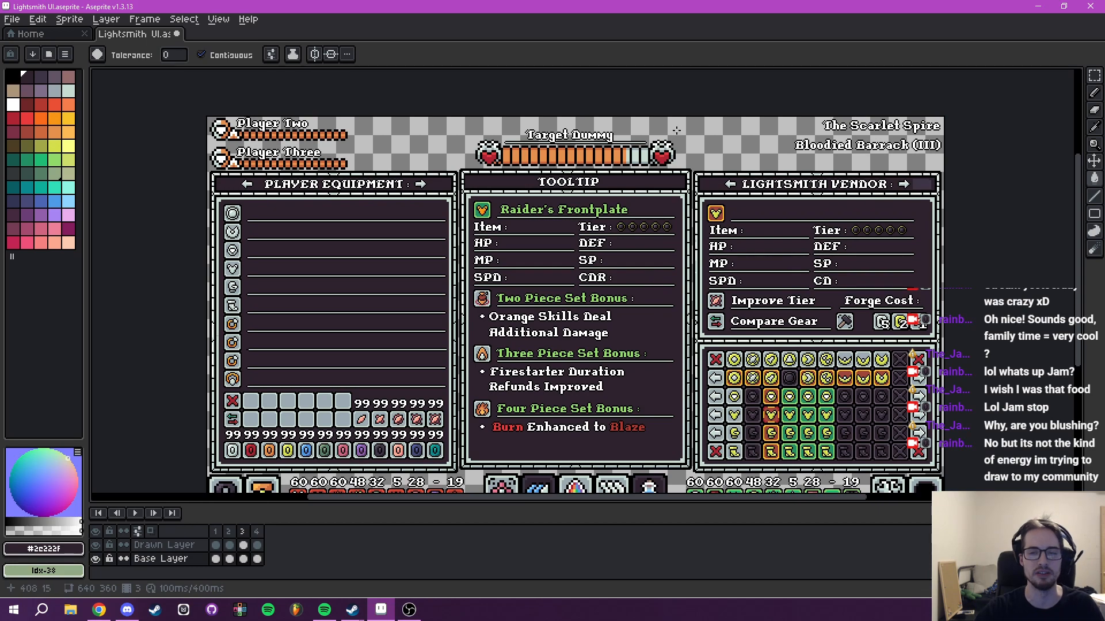
left_click_drag(687, 216, 577, 216)
left_click_drag(670, 293, 730, 269)
scroll(691, 285, "up", 1)
scroll(692, 285, "down", 1)
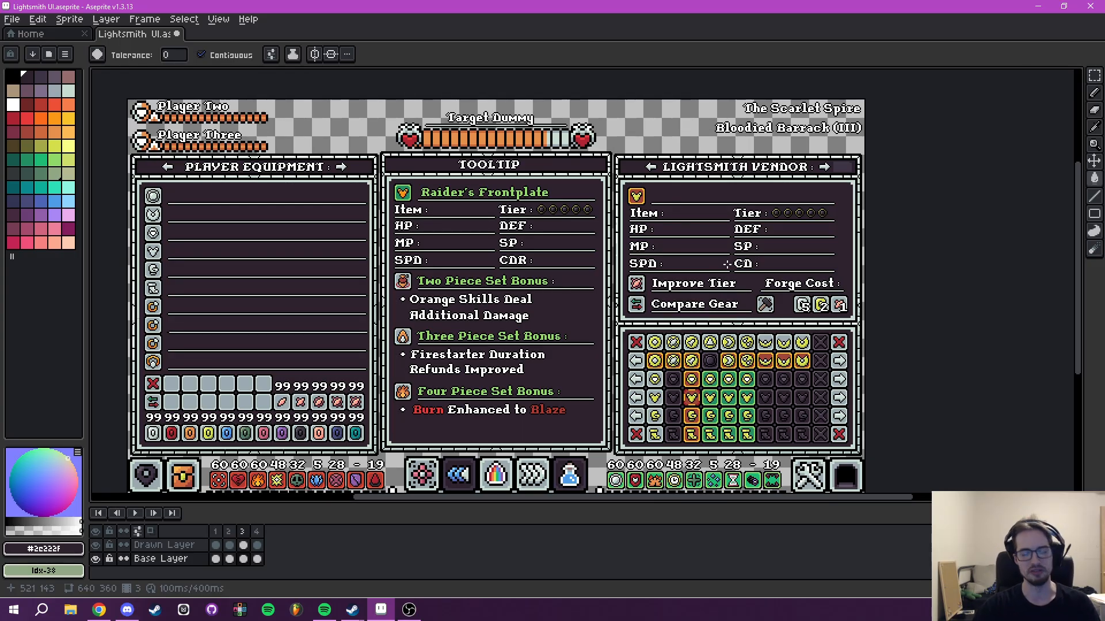
left_click_drag(726, 269, 724, 273)
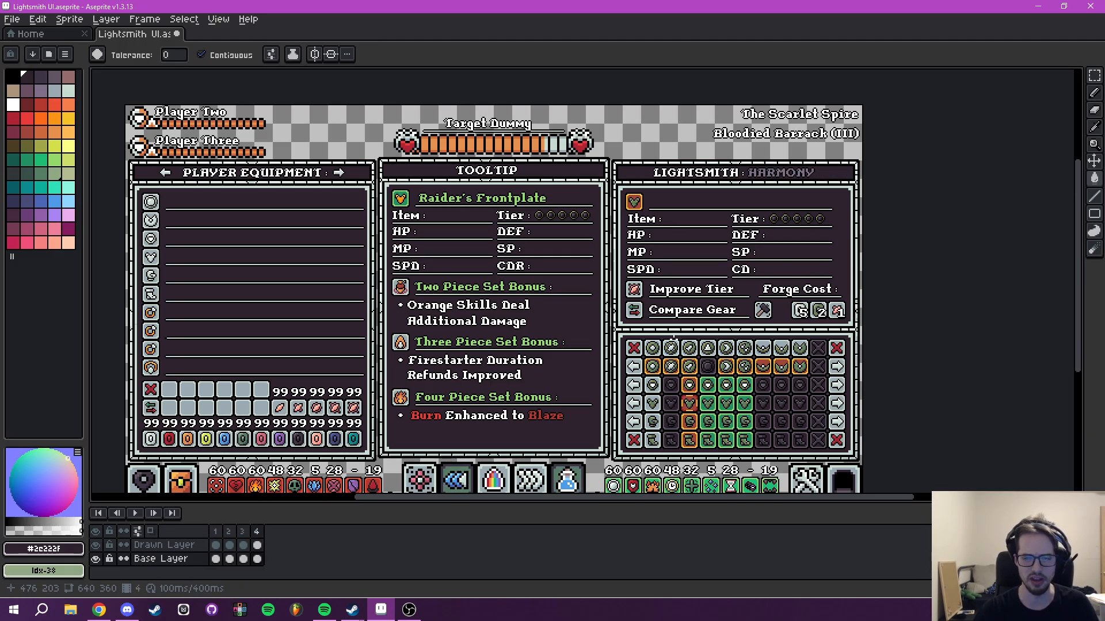
Examine the Lightsmith panel's item grid and stat area across frames 2 to 4.
scroll(672, 339, "up", 4)
scroll(717, 253, "down", 3)
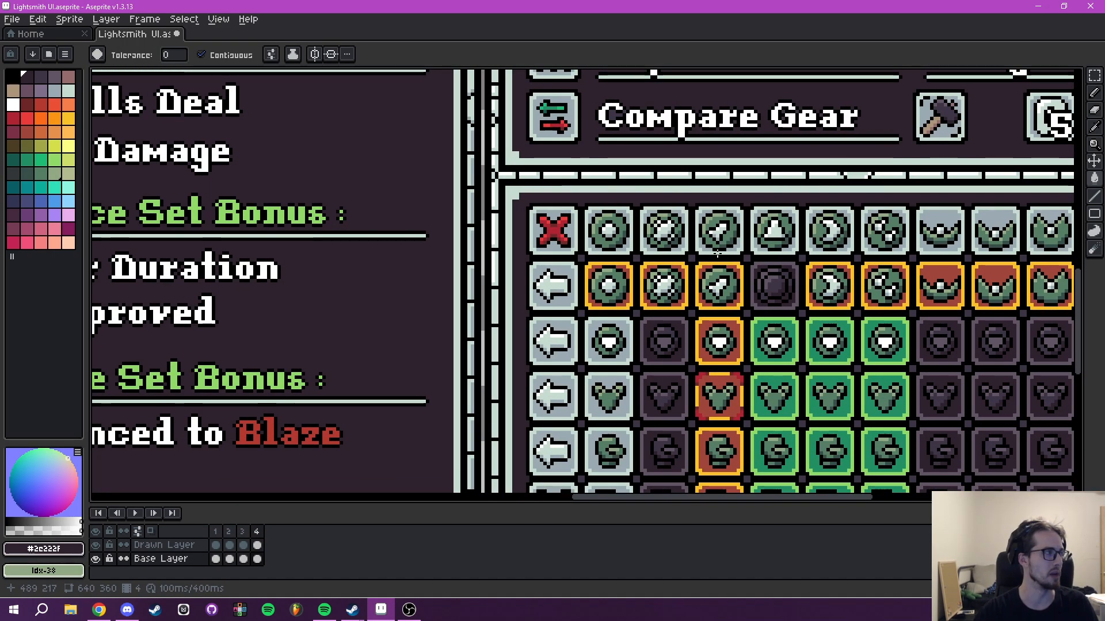
key("Left")
left_click_drag(909, 378, 604, 303)
scroll(720, 328, "down", 4)
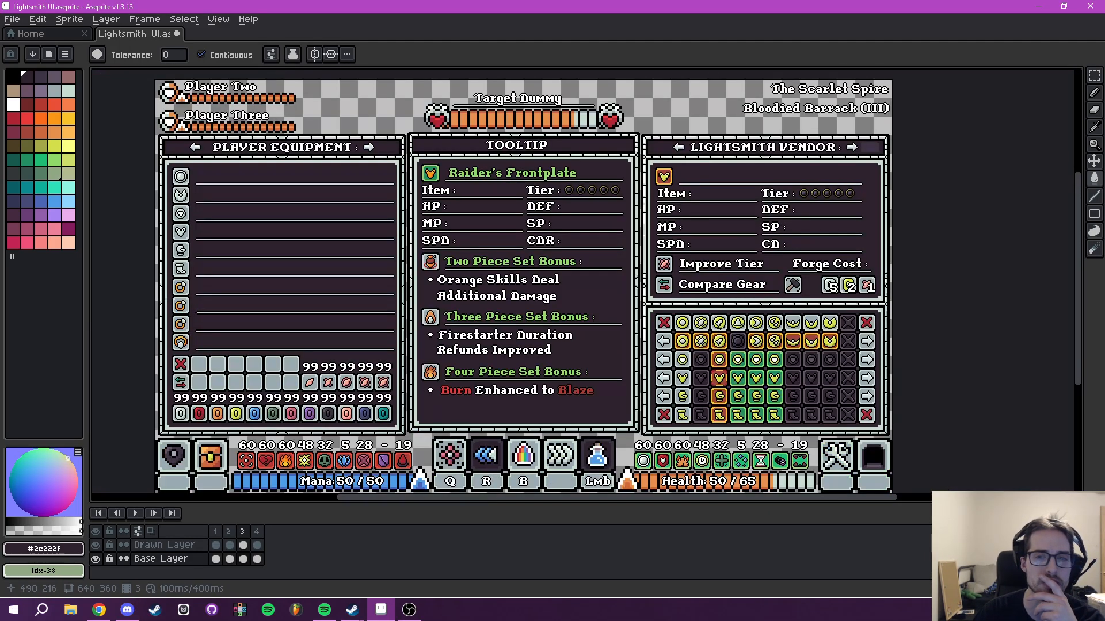
scroll(719, 328, "down", 1)
left_click_drag(719, 327, 671, 300)
scroll(652, 307, "up", 1)
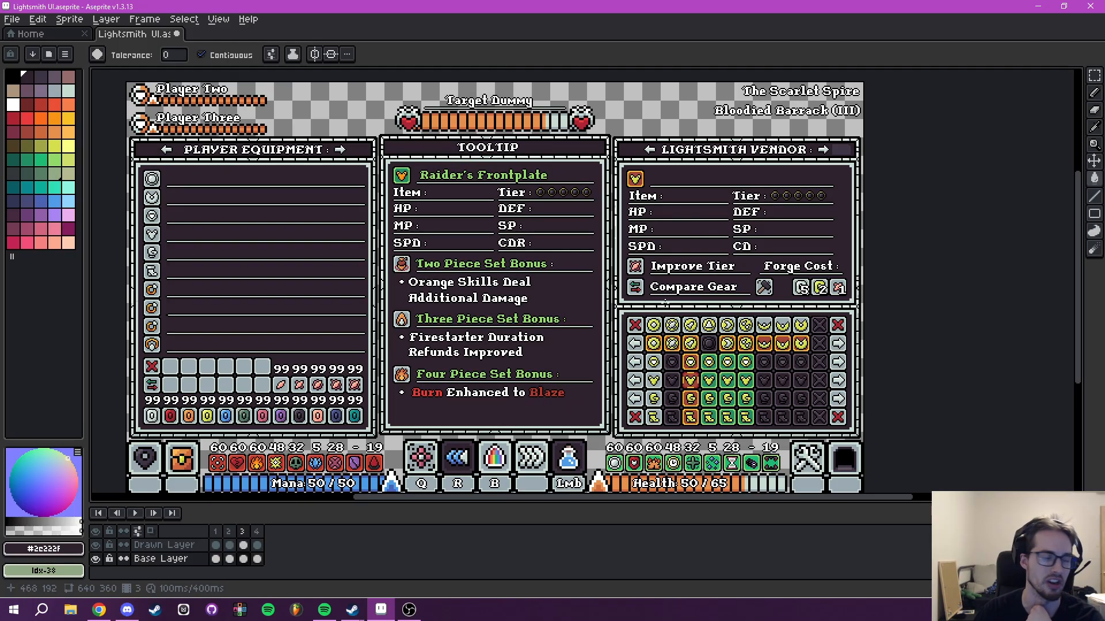
left_click_drag(655, 293, 696, 300)
left_click_drag(672, 345, 631, 334)
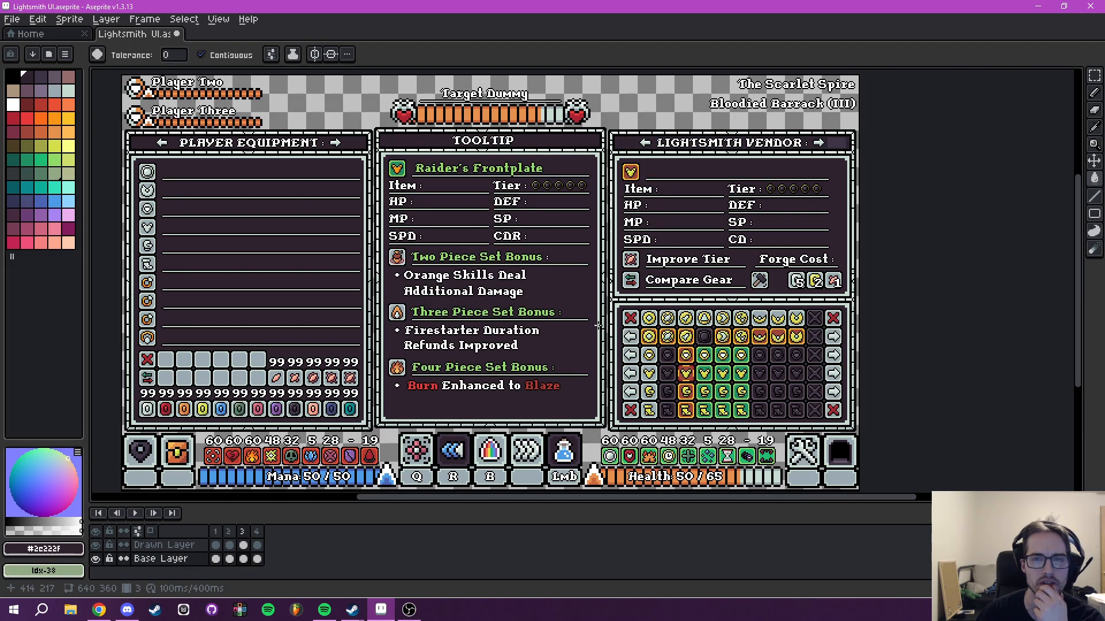
left_click_drag(776, 222, 711, 300)
scroll(644, 263, "up", 5)
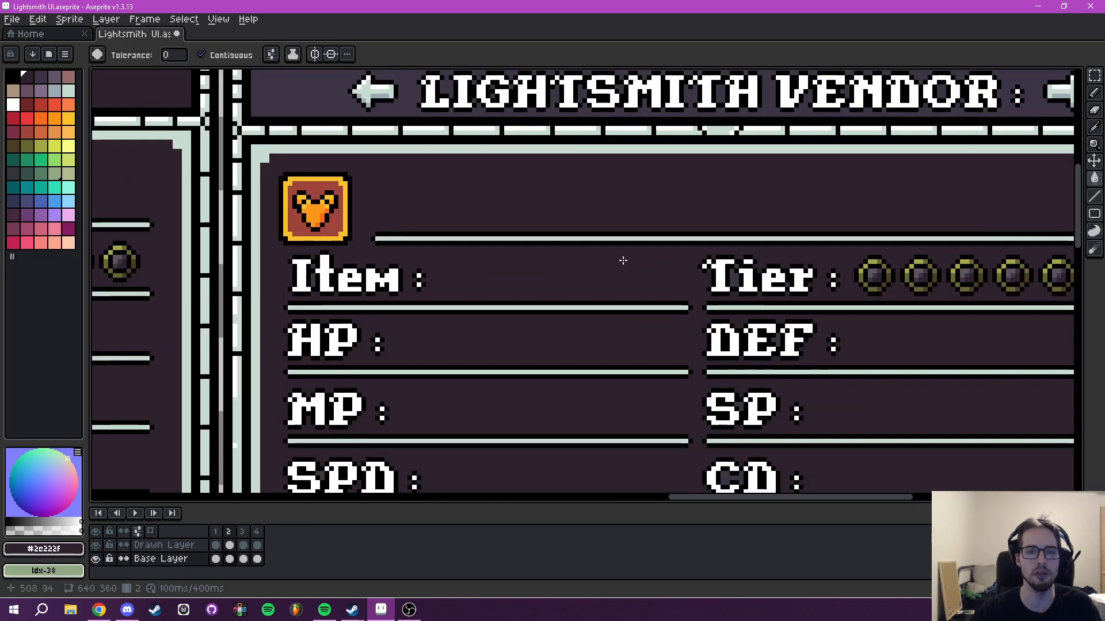
Fill the lighter background of the Lightsmith Vendor header in frame 2 with the panel's dark colour.
left_click_drag(623, 266, 673, 307)
key("i")
mouse_move(624, 218)
left_mouse_down()
mouse_move(740, 315)
mouse_move(589, 209)
left_mouse_up()
key("g")
scroll(703, 277, "down", 5)
scroll(703, 276, "up", 2)
scroll(697, 205, "down", 2)
left_click_drag(740, 227, 632, 268)
scroll(670, 225, "up", 4)
left_click_drag(670, 225, 641, 287)
scroll(655, 282, "up", 1)
mouse_move(687, 257)
left_mouse_down()
mouse_move(584, 325)
mouse_move(576, 274)
mouse_move(598, 327)
left_mouse_up()
Hide the Base Layer and clean up the vendor header area on the Drawn Layer with the 9 px eraser.
left_click(96, 556)
key("e")
left_click(179, 545)
left_click_drag(501, 335, 622, 285)
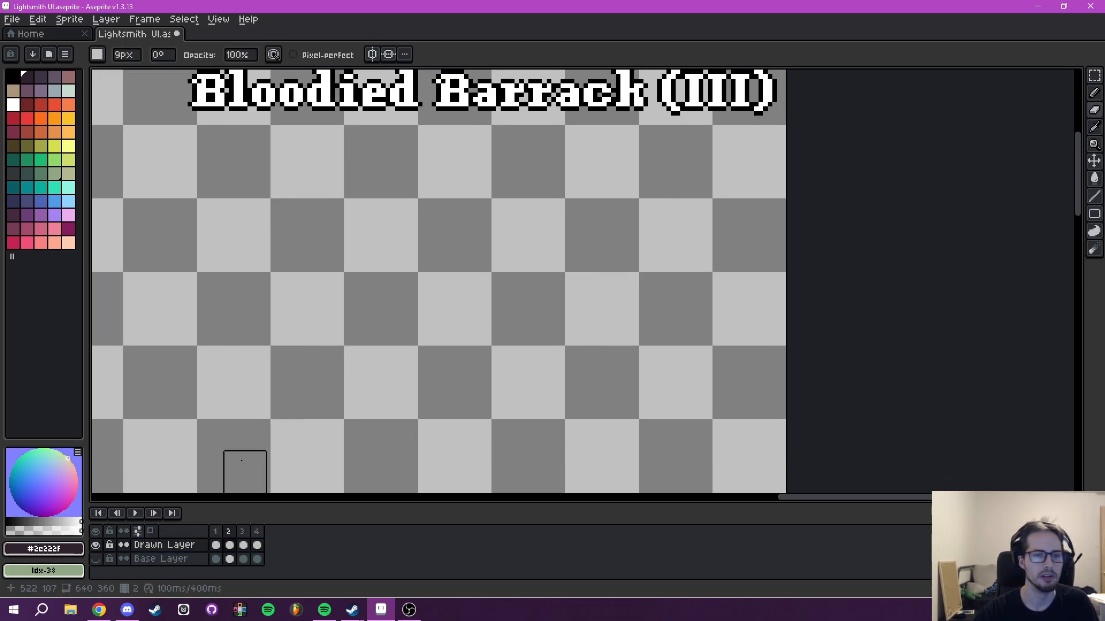
Show the Base Layer again and compare the Lightsmith menu across all the frames.
left_click(95, 559)
scroll(299, 372, "down", 3)
left_click_drag(328, 360, 815, 137)
scroll(798, 219, "down", 2)
left_click_drag(727, 328, 720, 289)
scroll(649, 276, "up", 2)
scroll(867, 401, "down", 2)
key("Right")
key("Right")
key("Right")
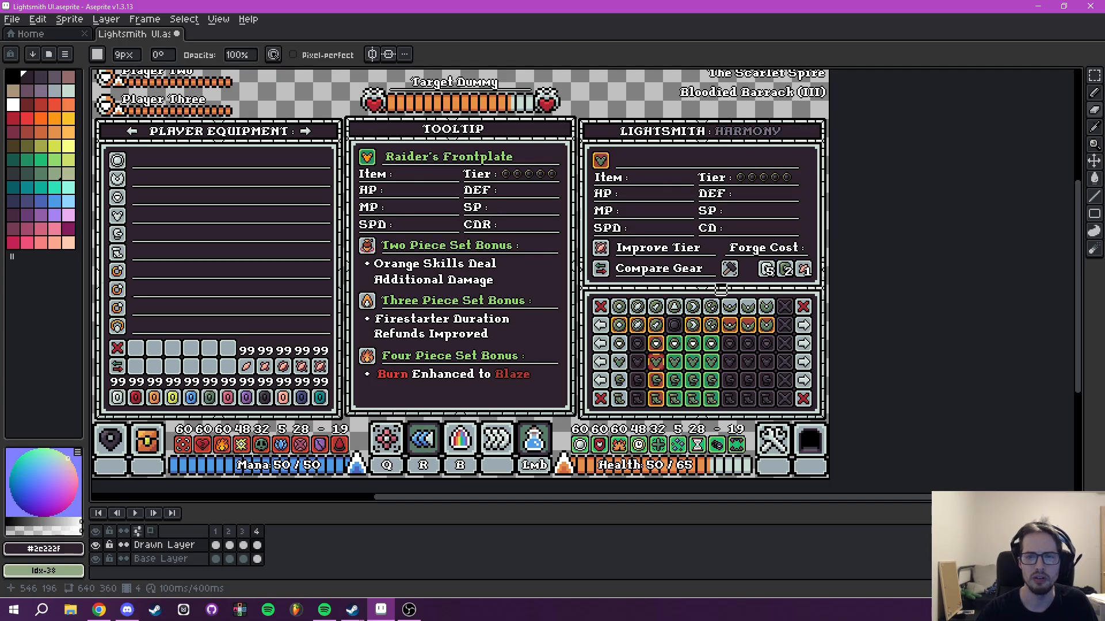
key("Left")
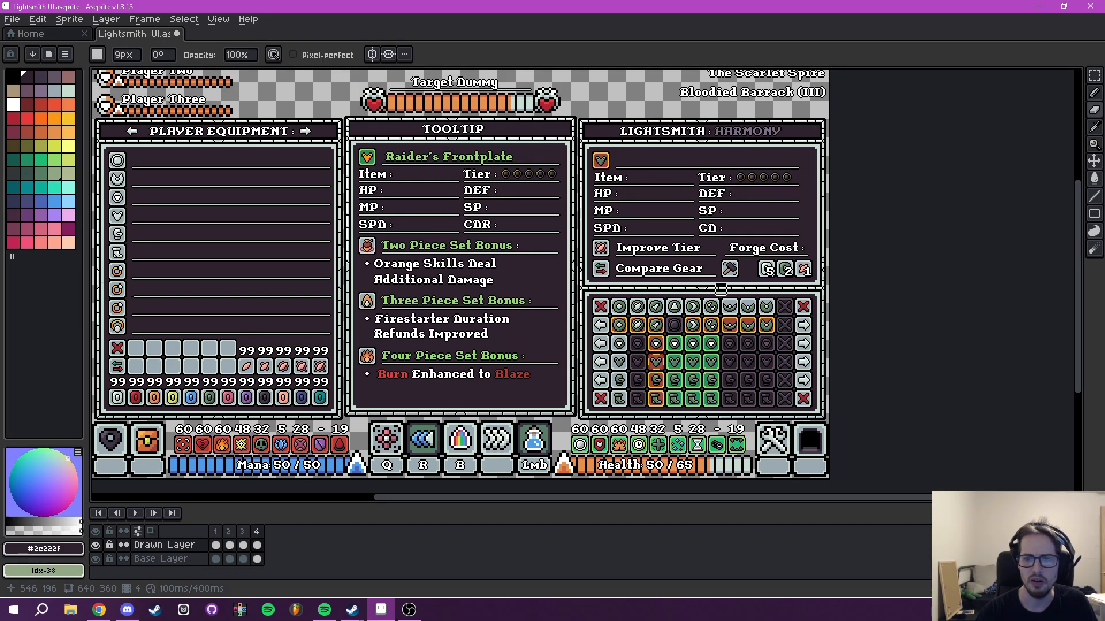
key("Right")
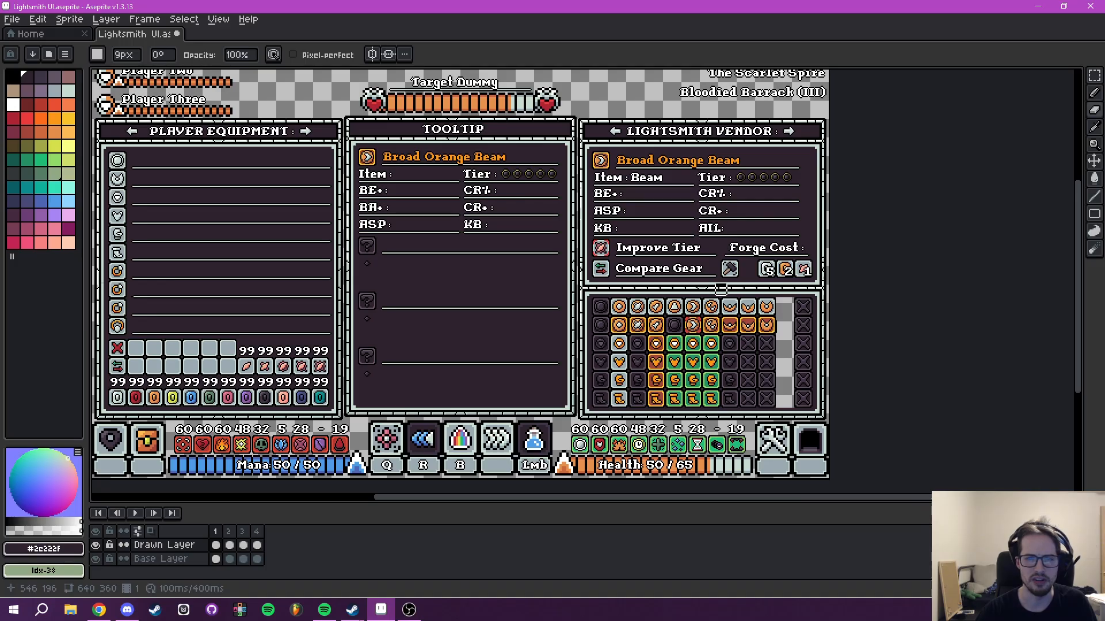
Hide the Drawn Layer and select the whole 192 × 96 px item grid on the Base Layer of frame 2.
left_click(96, 544)
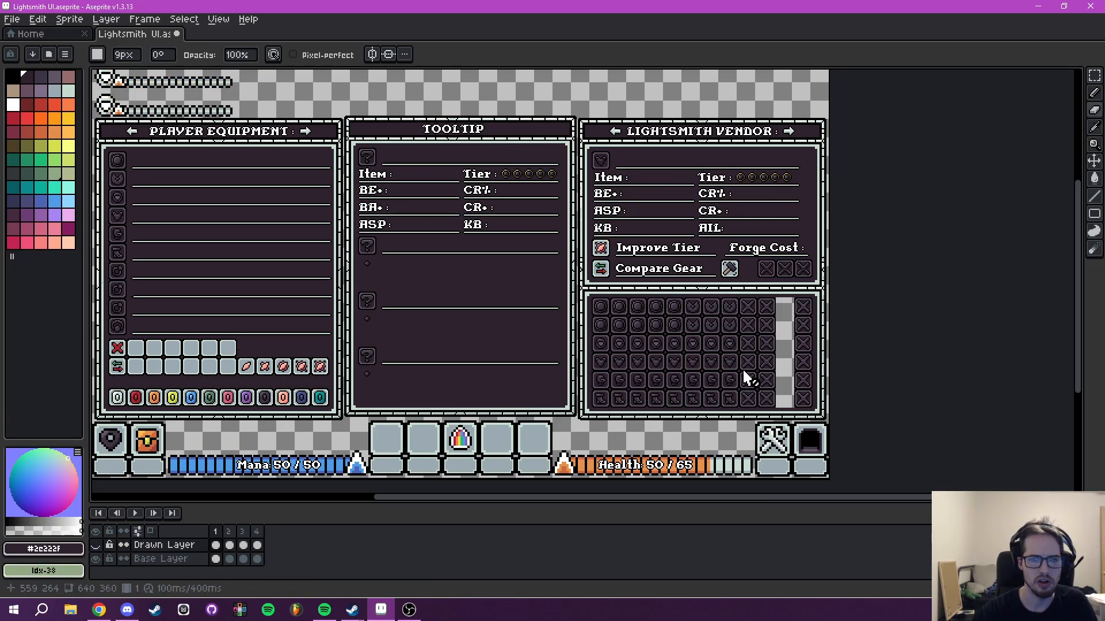
left_click(229, 559)
scroll(707, 378, "up", 3)
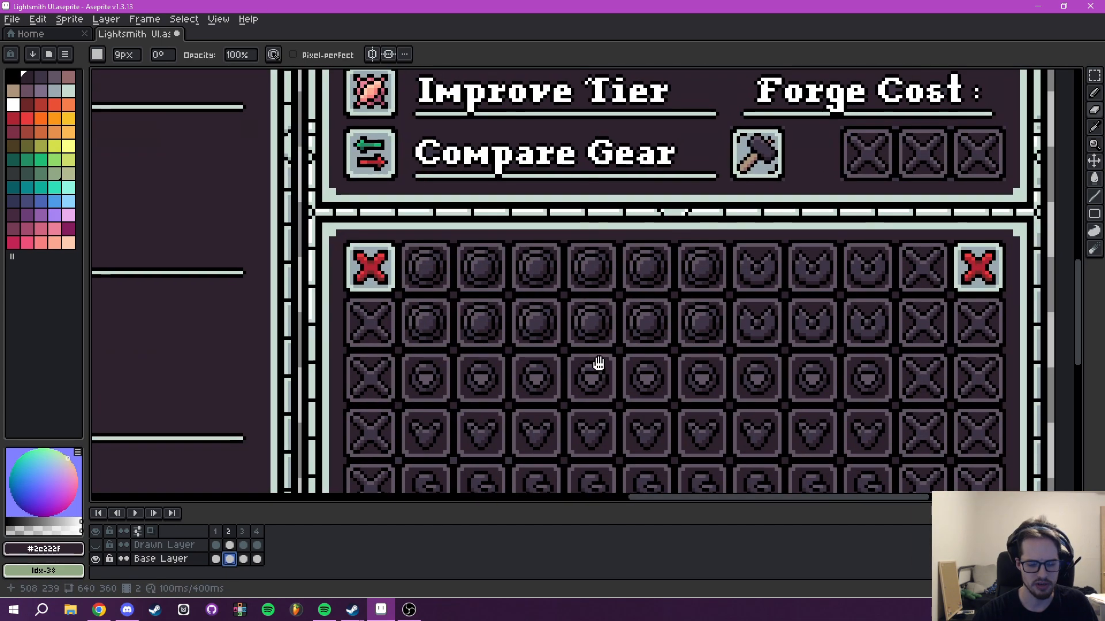
key("m")
scroll(493, 365, "up", 2)
scroll(359, 242, "up", 2)
left_click_drag(378, 222, 457, 394)
scroll(431, 328, "down", 4)
left_click_drag(369, 295, 505, 342)
scroll(505, 342, "down", 1)
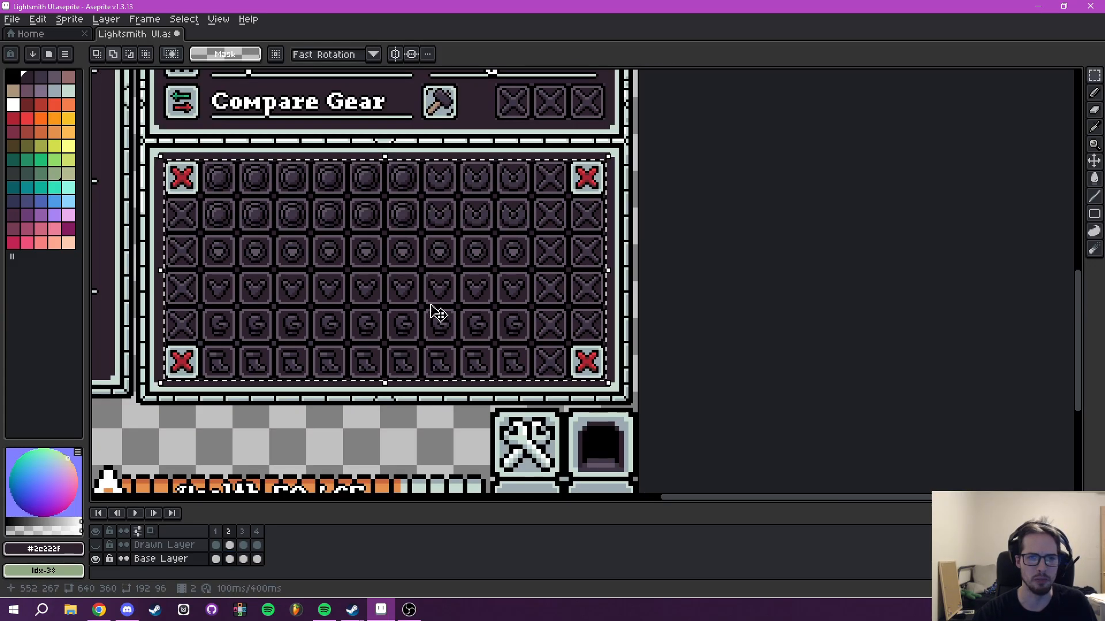
left_click_drag(436, 308, 646, 394)
left_click_drag(606, 361, 604, 326)
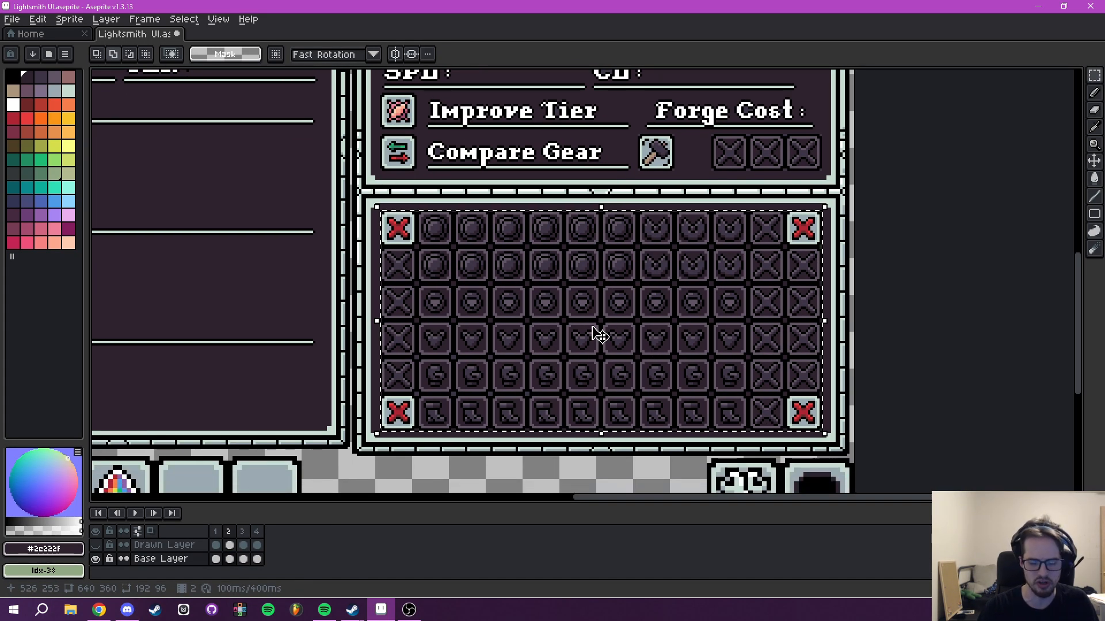
Copy the selected base item grid into frame 1, deselect it, and show the Drawn Layer again.
key("Left")
key("Right")
key("ctrl+d")
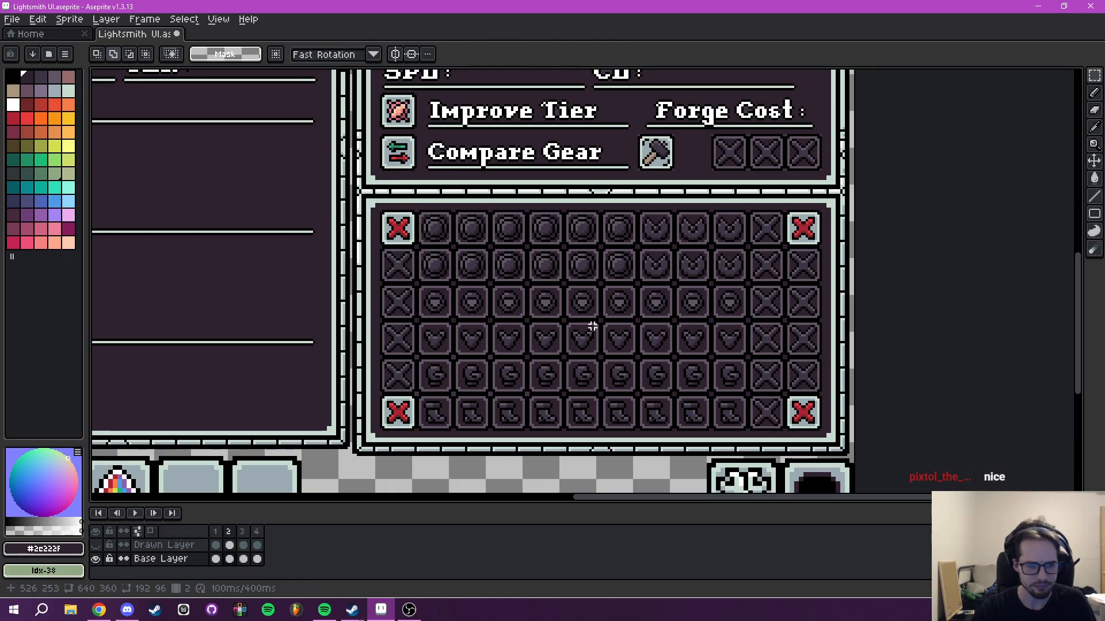
key("Left")
key("ctrl+v")
left_click_drag(591, 324, 583, 320)
key("ctrl+d")
left_click(96, 546)
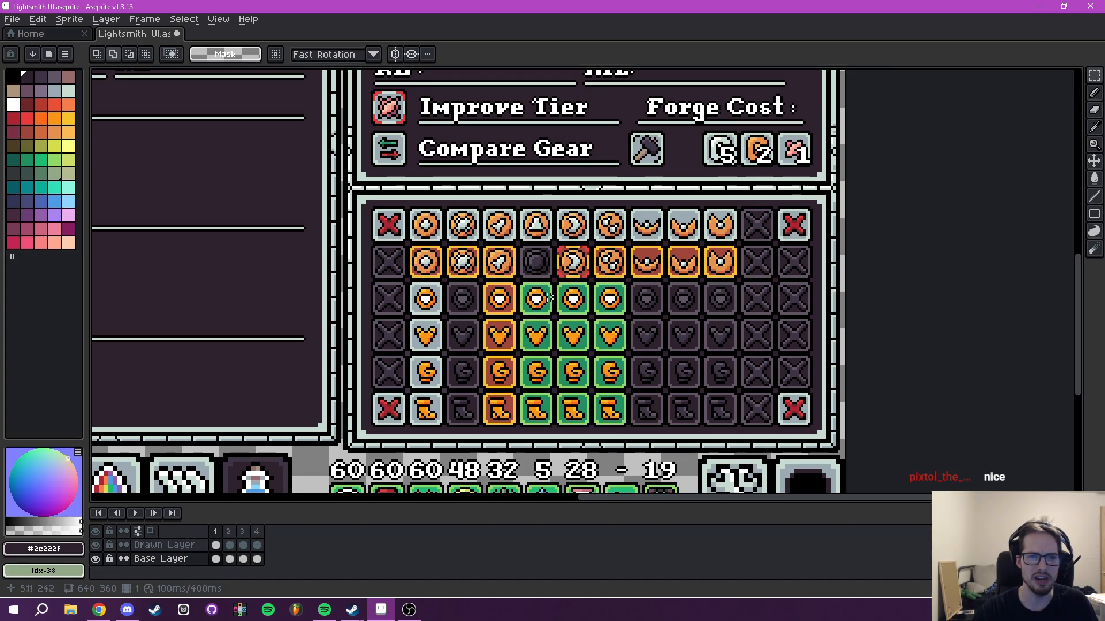
Compare the vendor item grid between frames 1 and 2.
left_click_drag(394, 390, 359, 405)
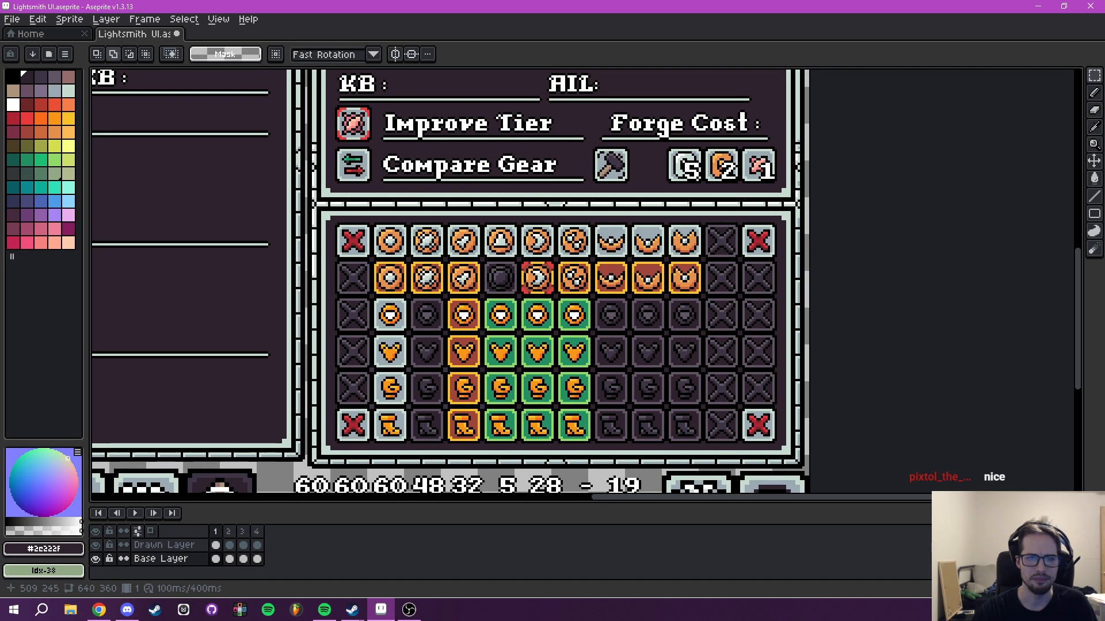
left_click(231, 538)
key("Left")
key("Right")
key("Left")
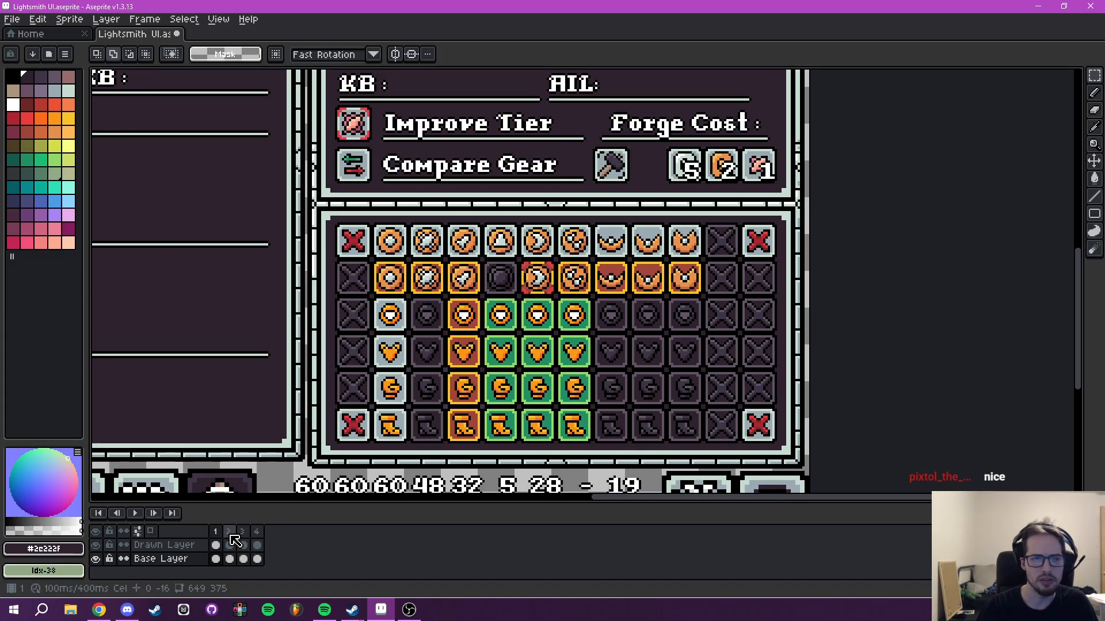
left_click_drag(364, 397, 486, 410)
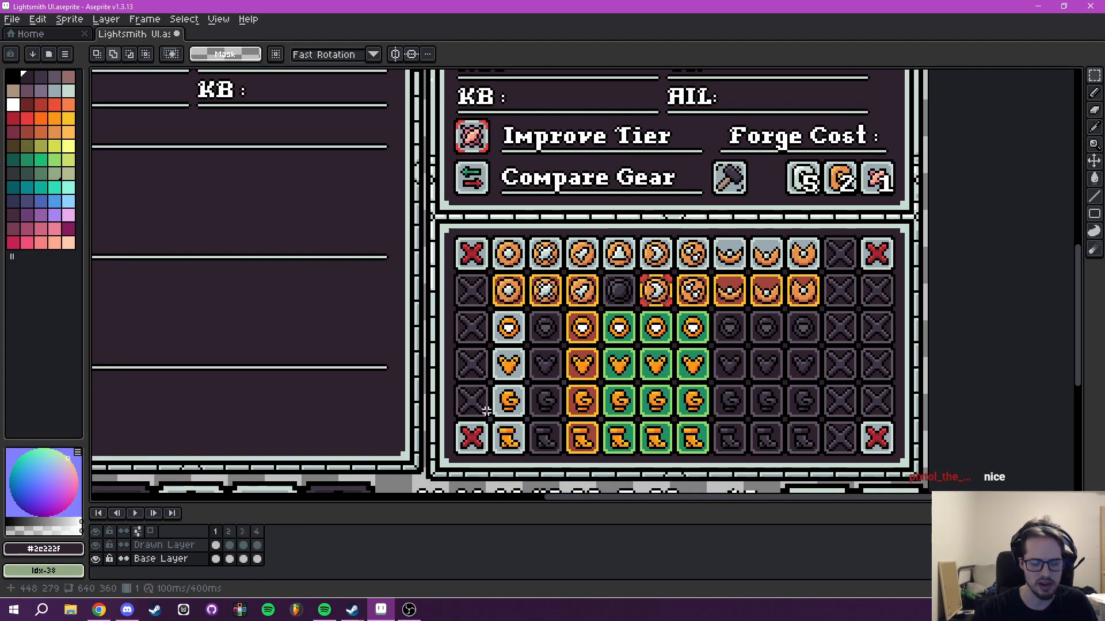
key("Right")
Copy the column of four left arrows from frame 2 to the same place in frame 1 on the Drawn Layer.
scroll(527, 363, "up", 5)
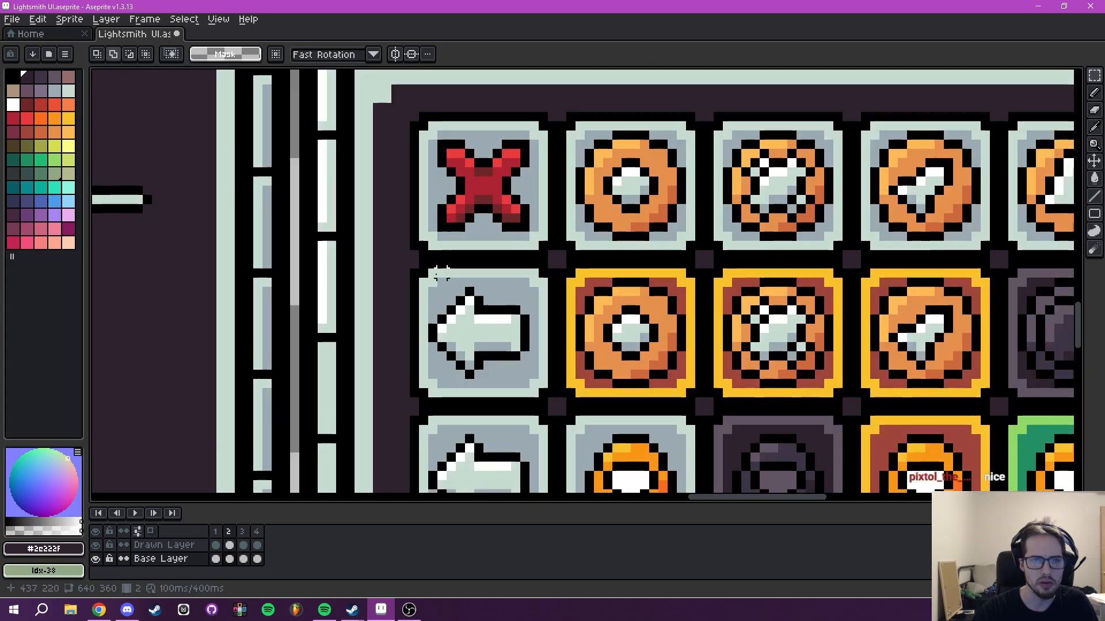
left_click_drag(412, 253, 553, 208)
scroll(552, 207, "down", 5)
scroll(530, 348, "up", 2)
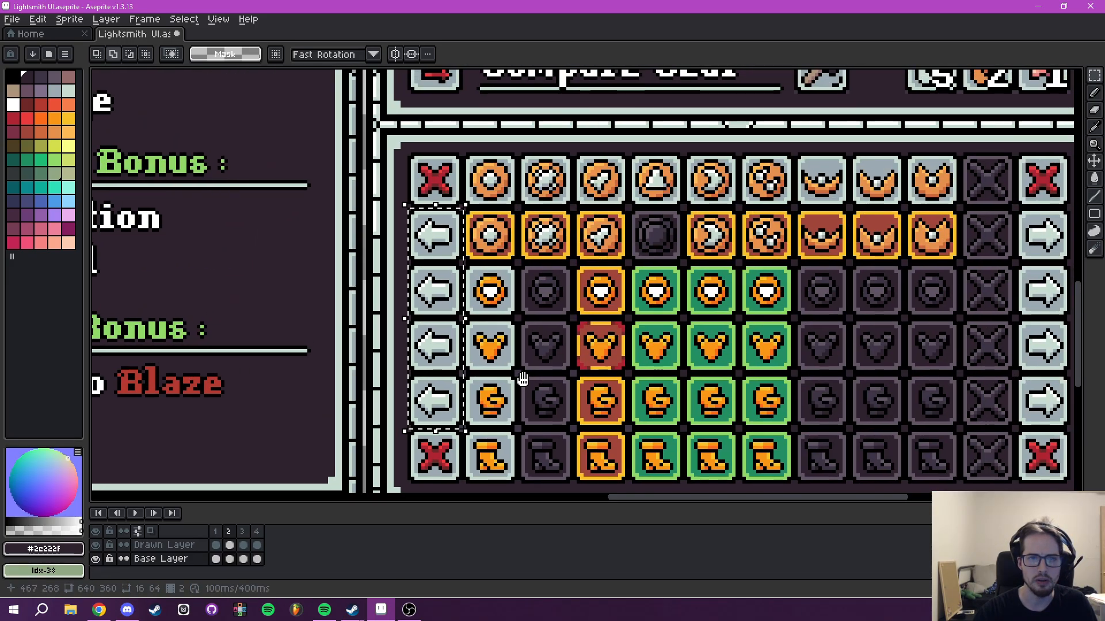
left_click(181, 546)
key("ctrl+d")
scroll(420, 193, "up", 2)
mouse_move(386, 189)
left_mouse_down()
mouse_move(501, 489)
mouse_move(489, 392)
left_mouse_up()
key("ctrl+c")
left_click(215, 531)
key("ctrl+v")
key("ctrl+d")
scroll(753, 276, "down", 1)
Copy the 16 × 64 px column of four right arrows from frame 2 to frame 1 on the Drawn Layer.
left_click_drag(763, 274, 335, 384)
scroll(680, 348, "down", 1)
left_click_drag(680, 348, 537, 351)
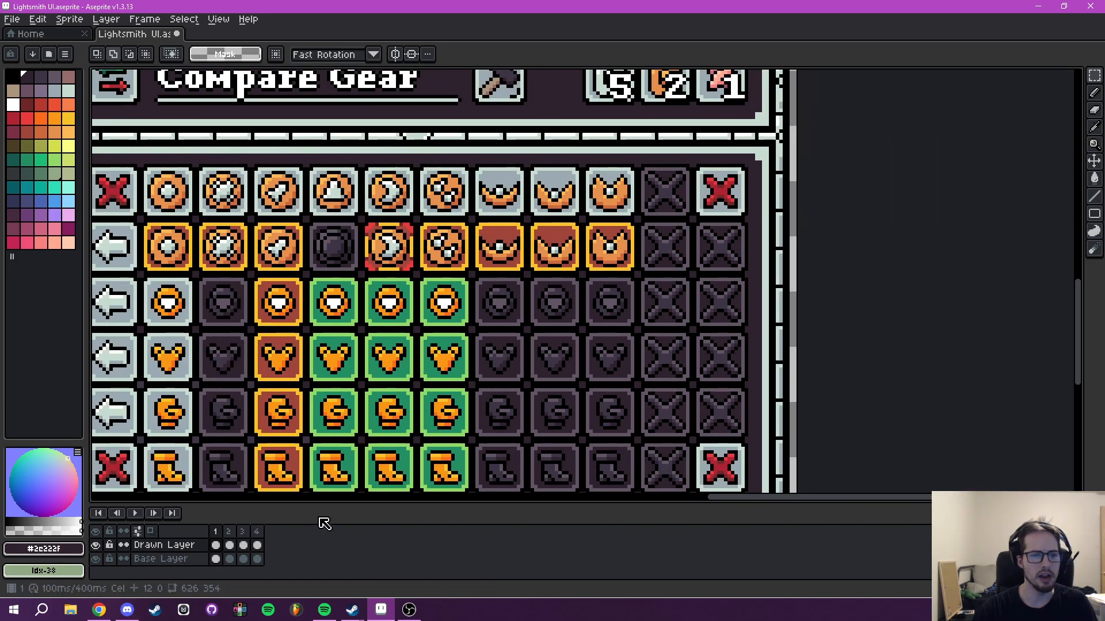
key("Right")
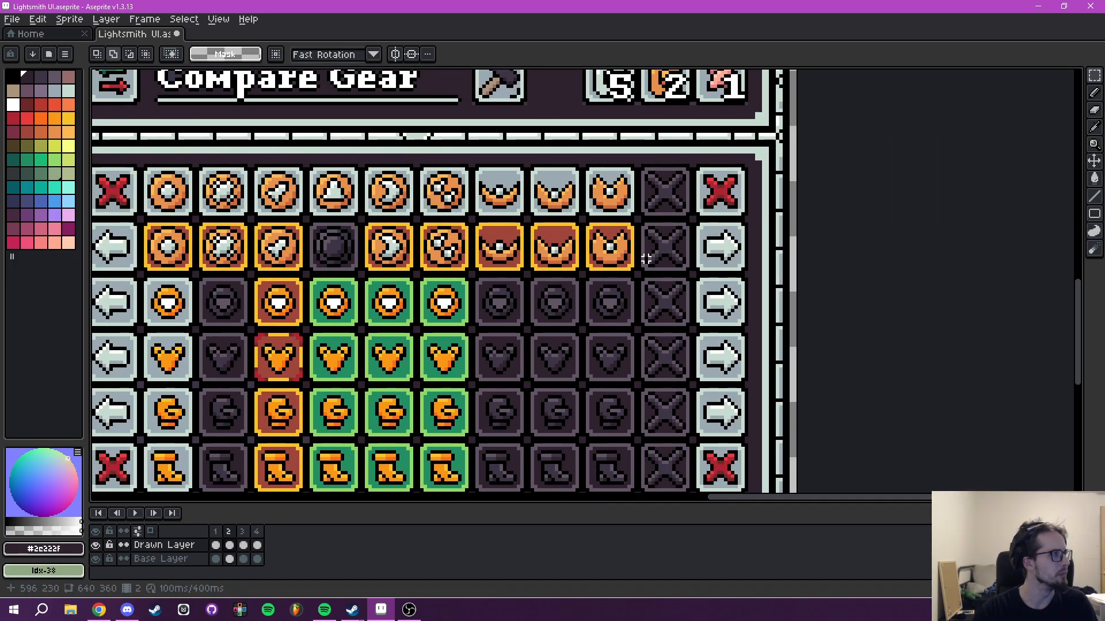
left_click_drag(646, 259, 510, 266)
scroll(512, 230, "up", 2)
scroll(661, 277, "up", 2)
left_click_drag(598, 279, 818, 360)
scroll(529, 287, "up", 1)
scroll(875, 256, "down", 4)
scroll(873, 250, "down", 2)
left_click_drag(852, 214, 825, 290)
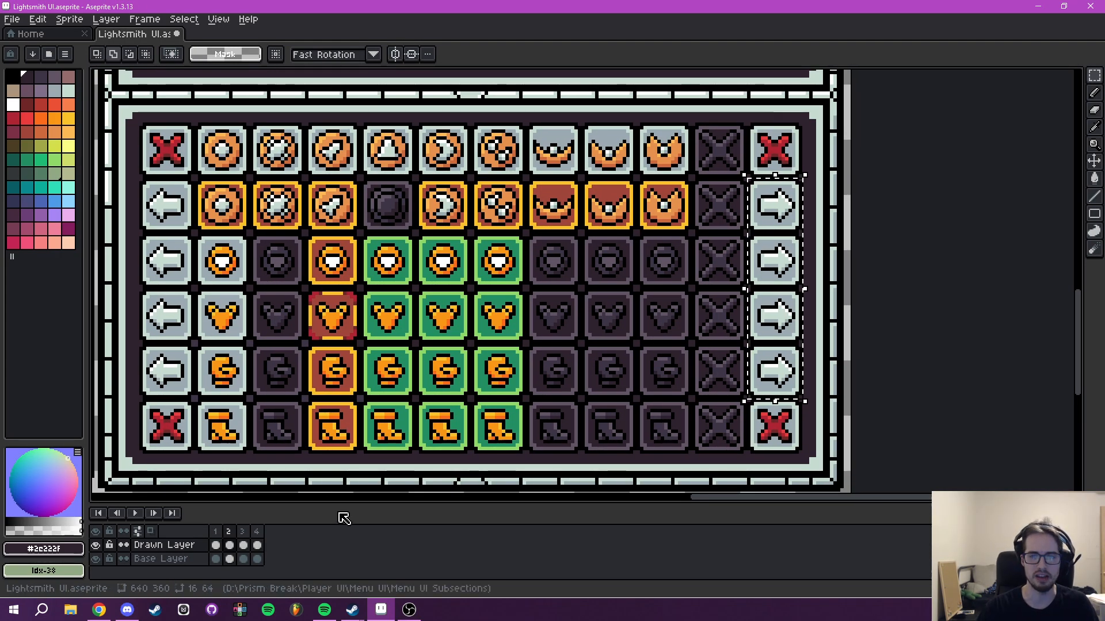
key("Left")
key("ctrl+v")
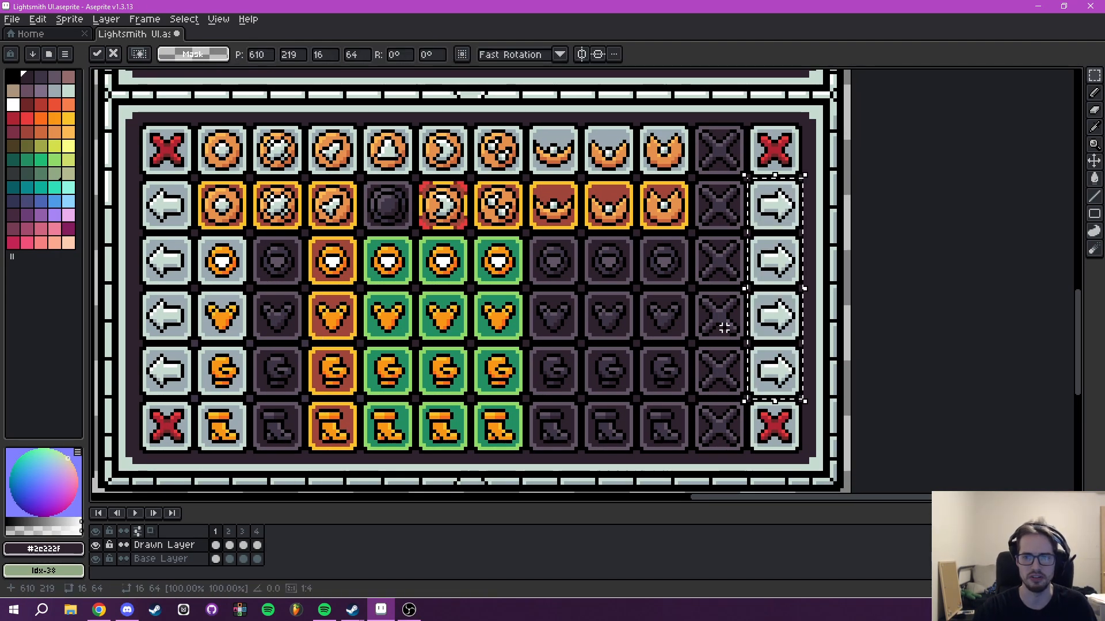
Deselect the right-arrow column and compare the Lightsmith panel across the frames.
left_click_drag(713, 330, 663, 343)
key("ctrl+d")
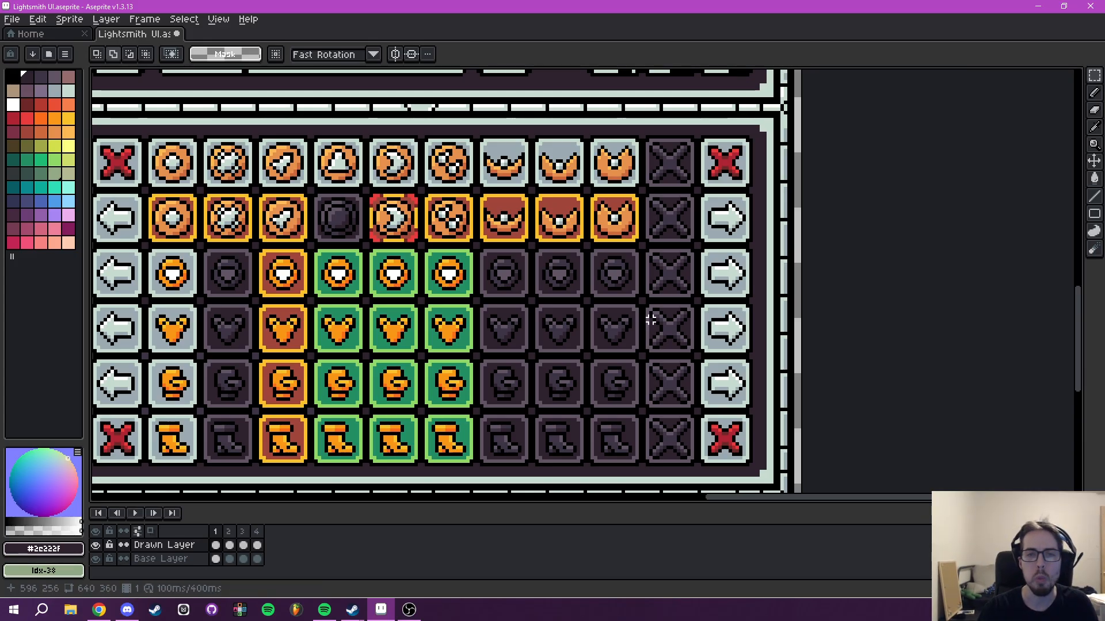
key("Left")
key("Left")
key("Left")
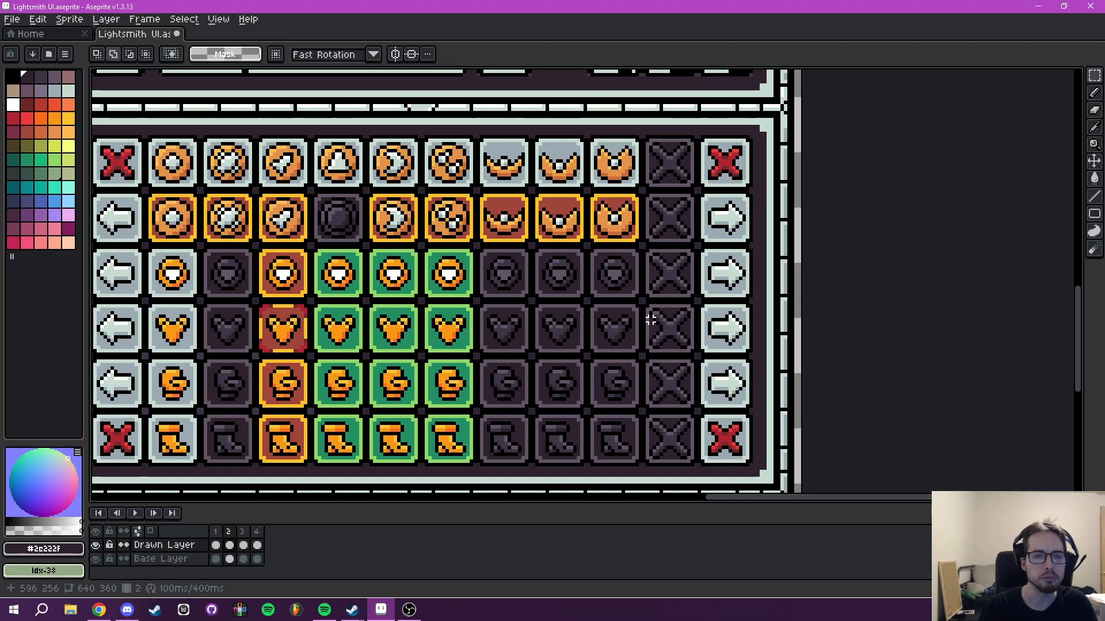
scroll(650, 320, "down", 5)
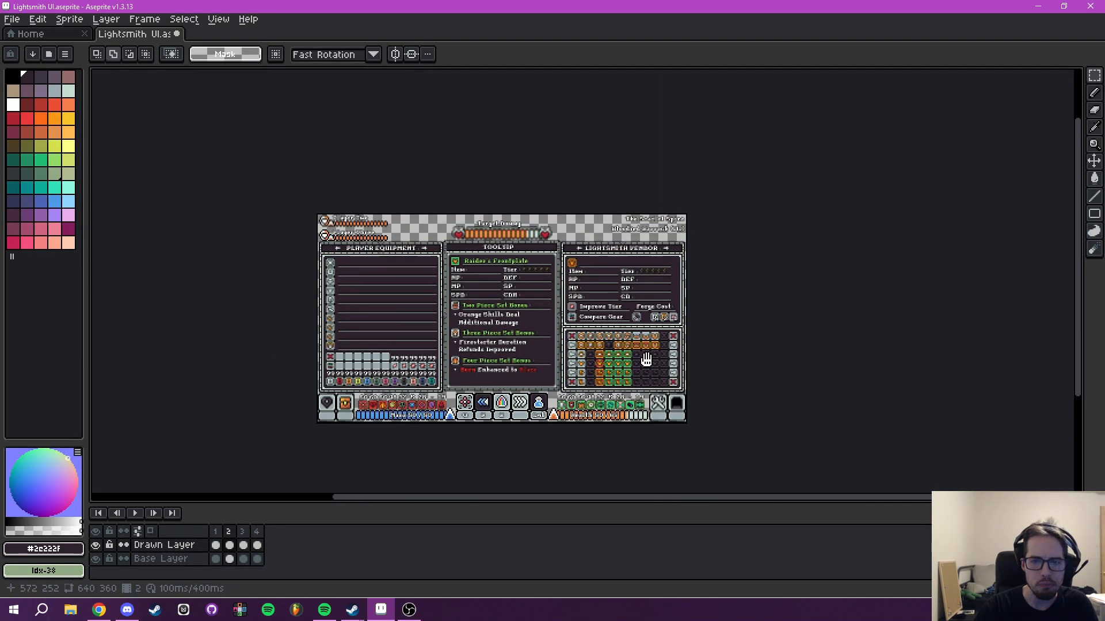
scroll(632, 351, "up", 2)
left_click_drag(591, 351, 545, 344)
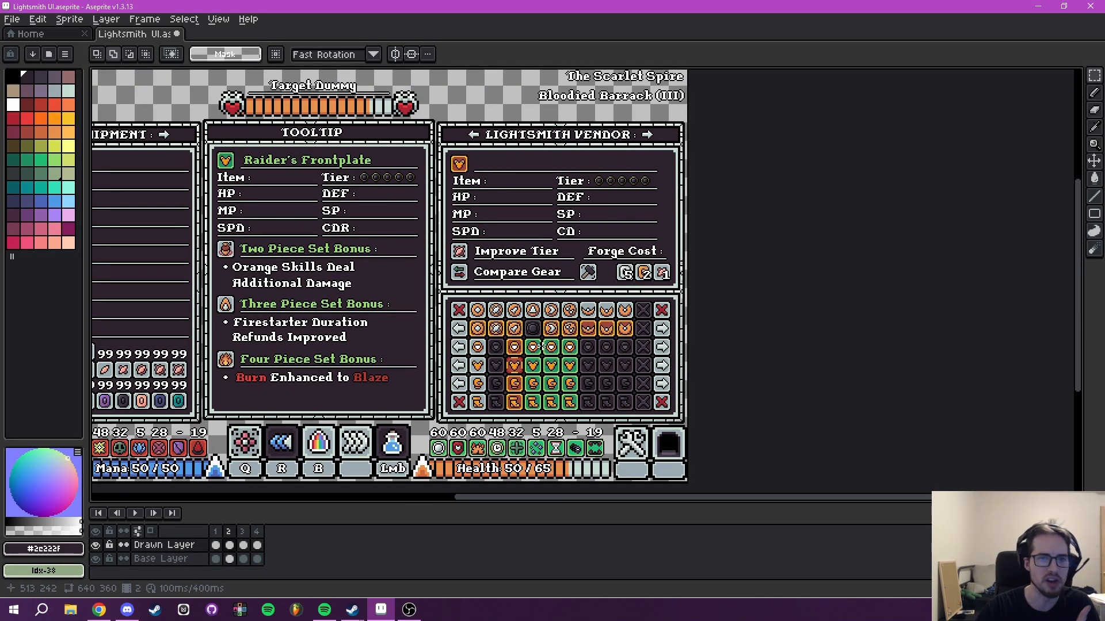
key("Right")
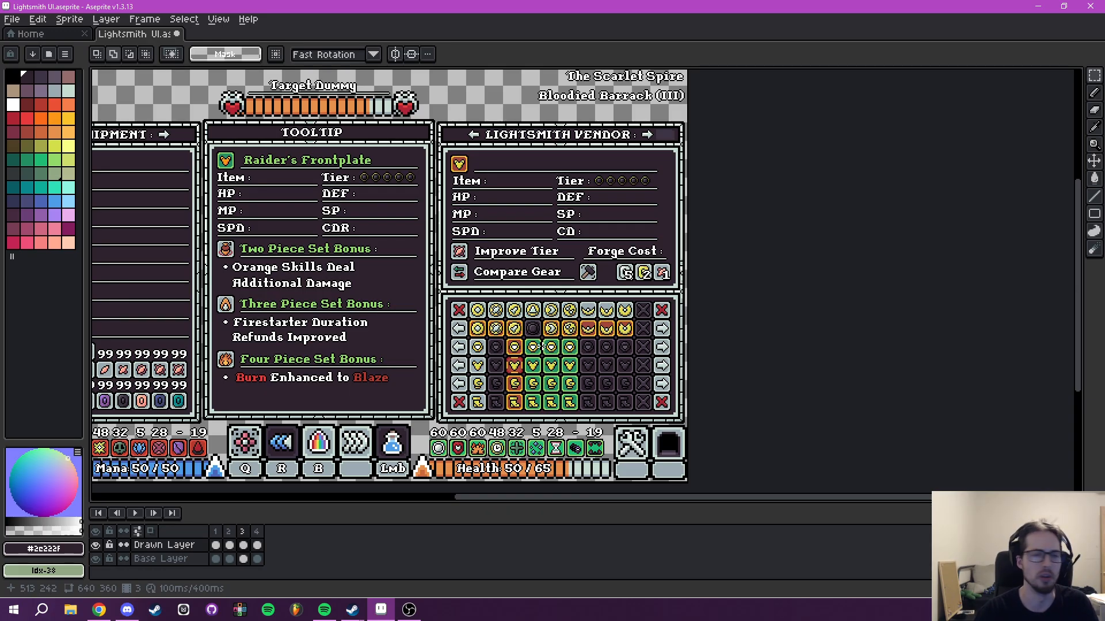
key("Right")
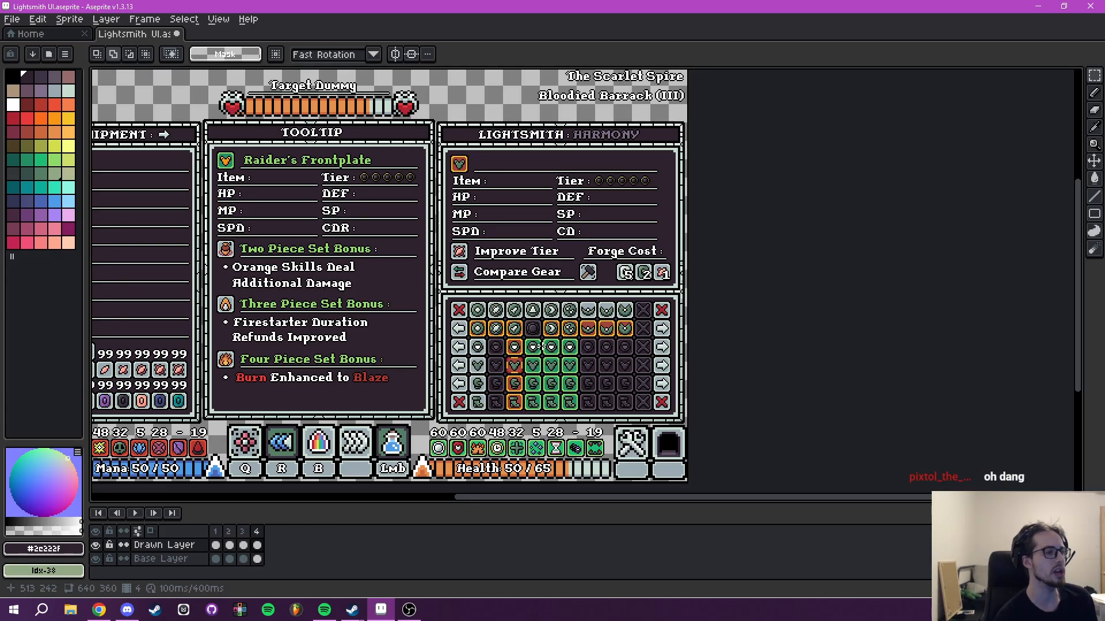
left_click_drag(589, 174, 552, 253)
scroll(542, 221, "up", 2)
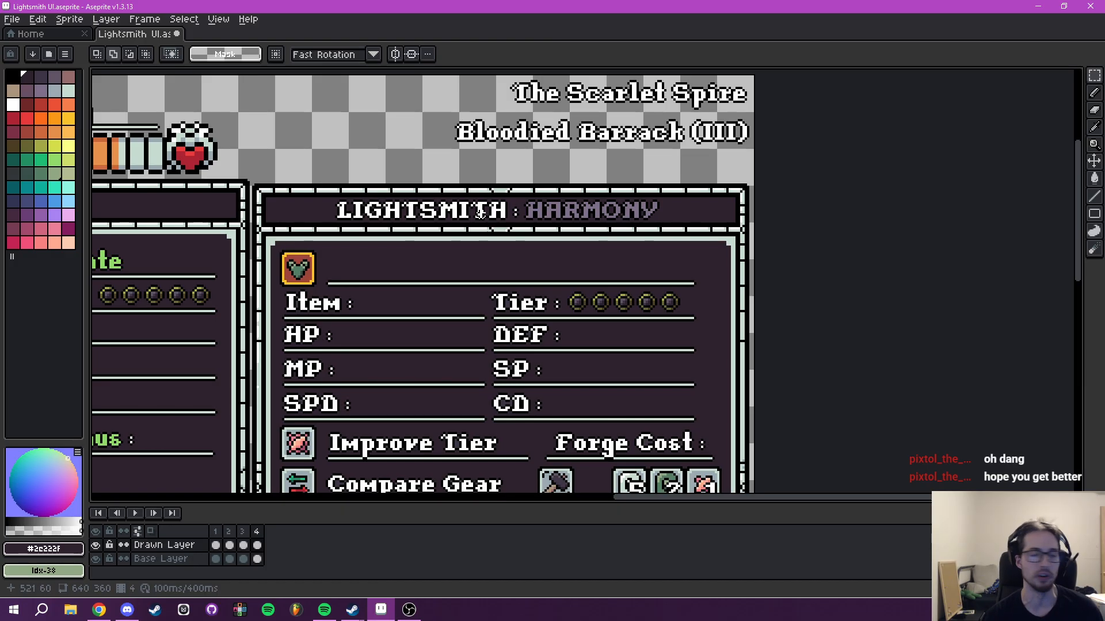
scroll(540, 148, "down", 3)
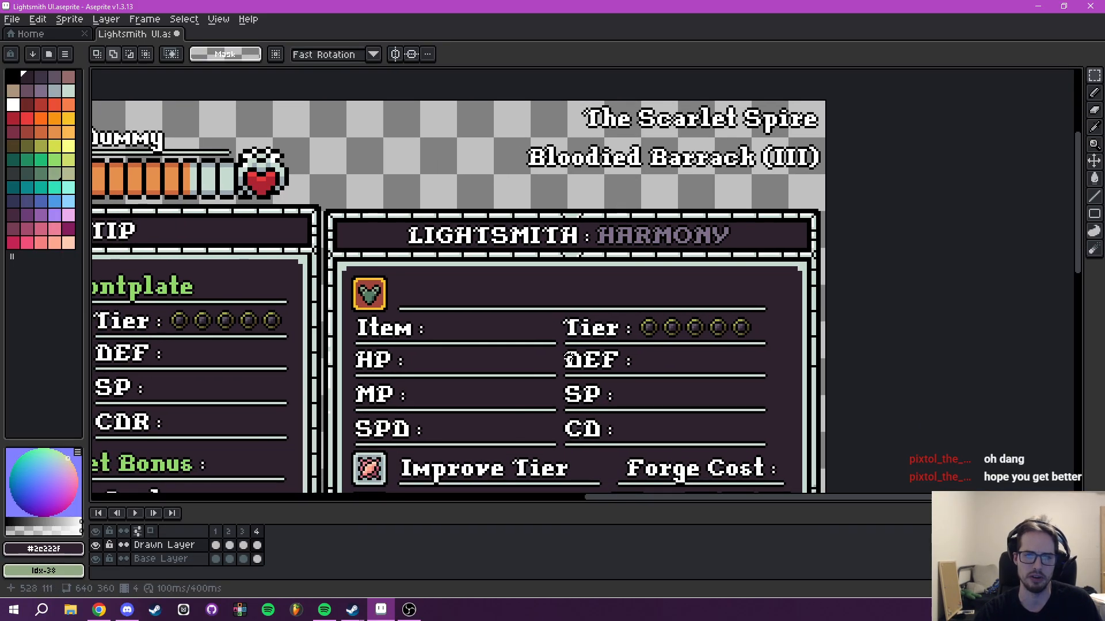
scroll(555, 275, "up", 4)
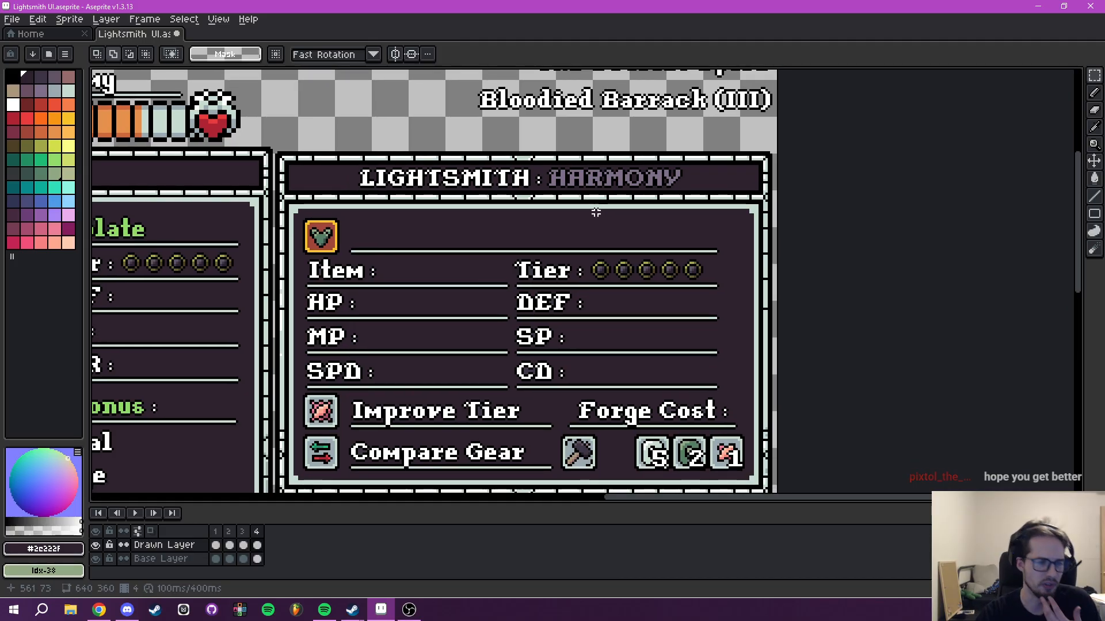
left_click_drag(600, 287, 640, 27)
left_click_drag(666, 310, 610, 495)
left_click_drag(550, 328, 494, 425)
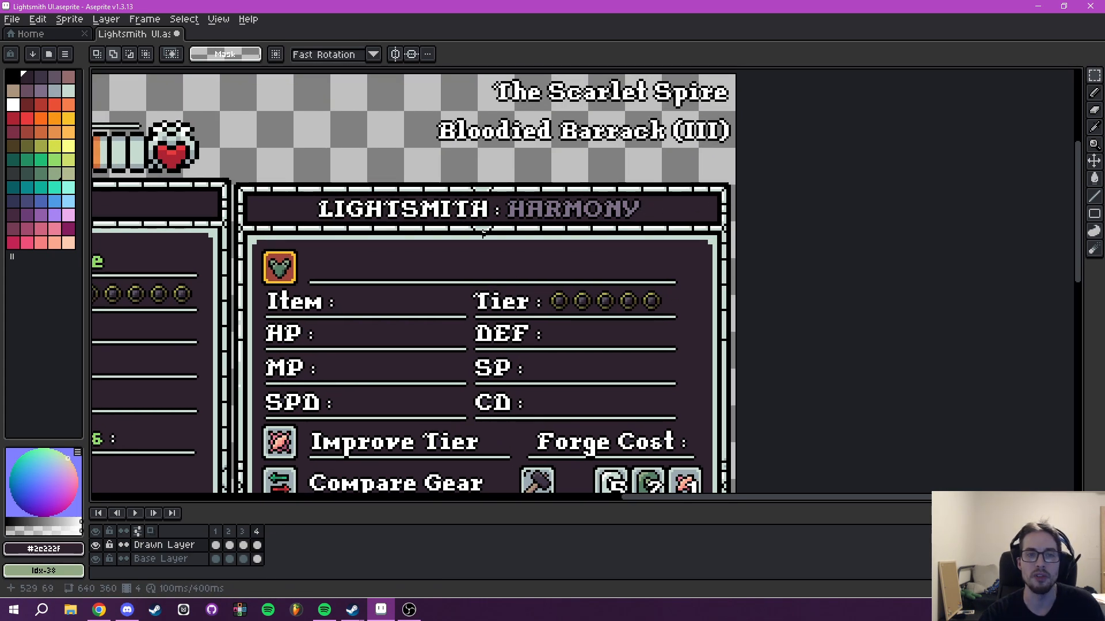
left_click_drag(504, 234, 561, 198)
left_click_drag(507, 171, 475, 214)
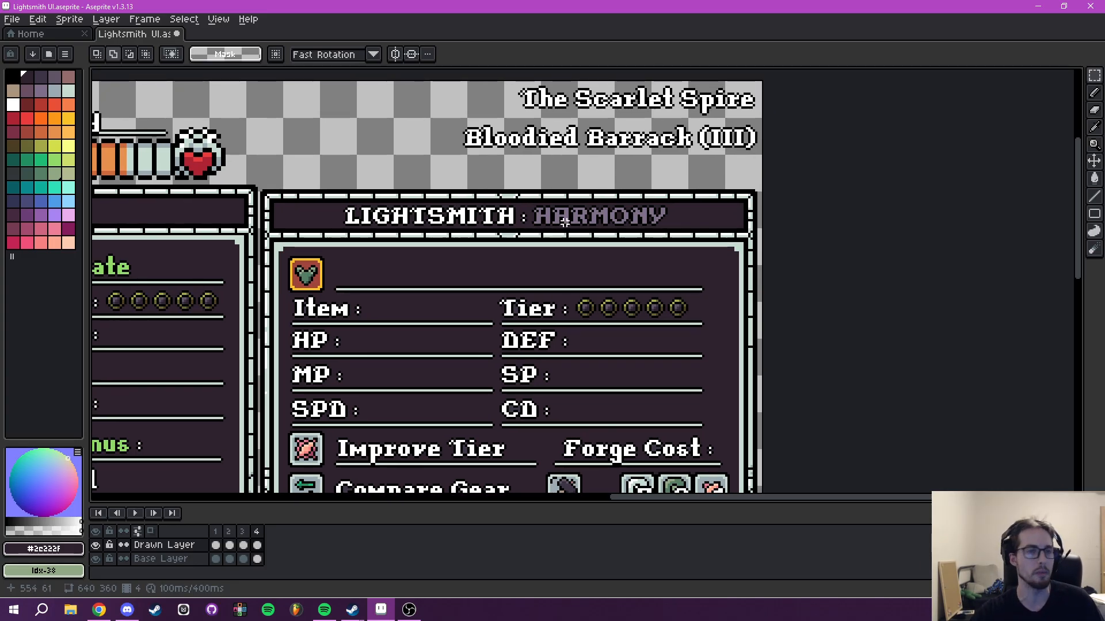
left_click_drag(532, 246, 552, 268)
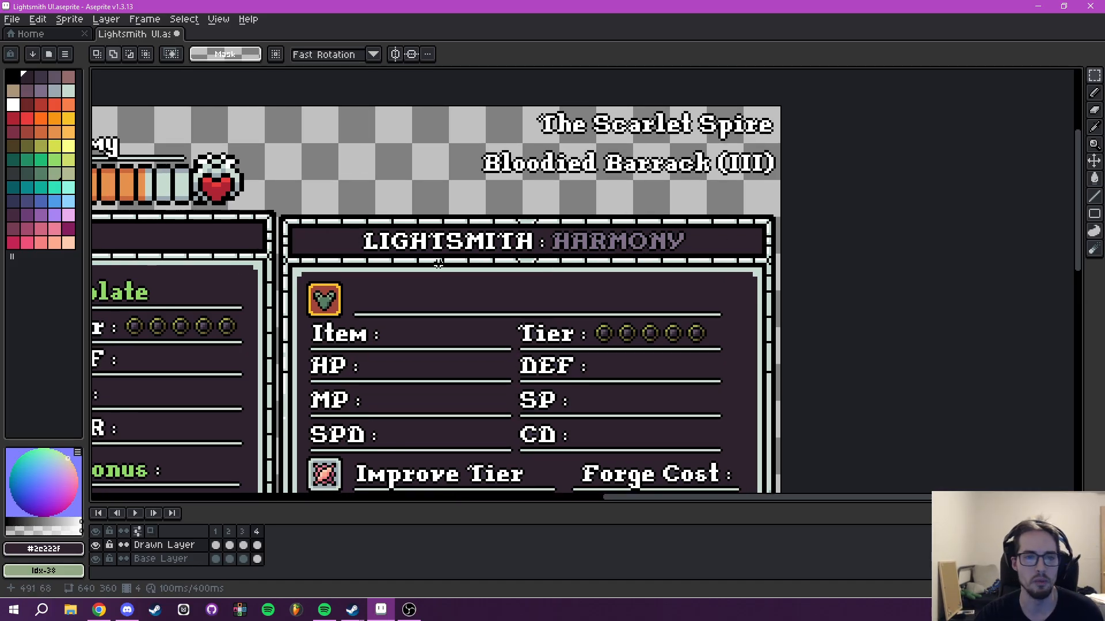
left_click_drag(416, 349, 413, 71)
left_click_drag(629, 302, 710, 405)
left_click_drag(667, 288, 634, 408)
scroll(457, 257, "down", 2)
mouse_move(468, 258)
left_mouse_down()
mouse_move(499, 310)
mouse_move(474, 259)
left_mouse_up()
scroll(503, 281, "up", 2)
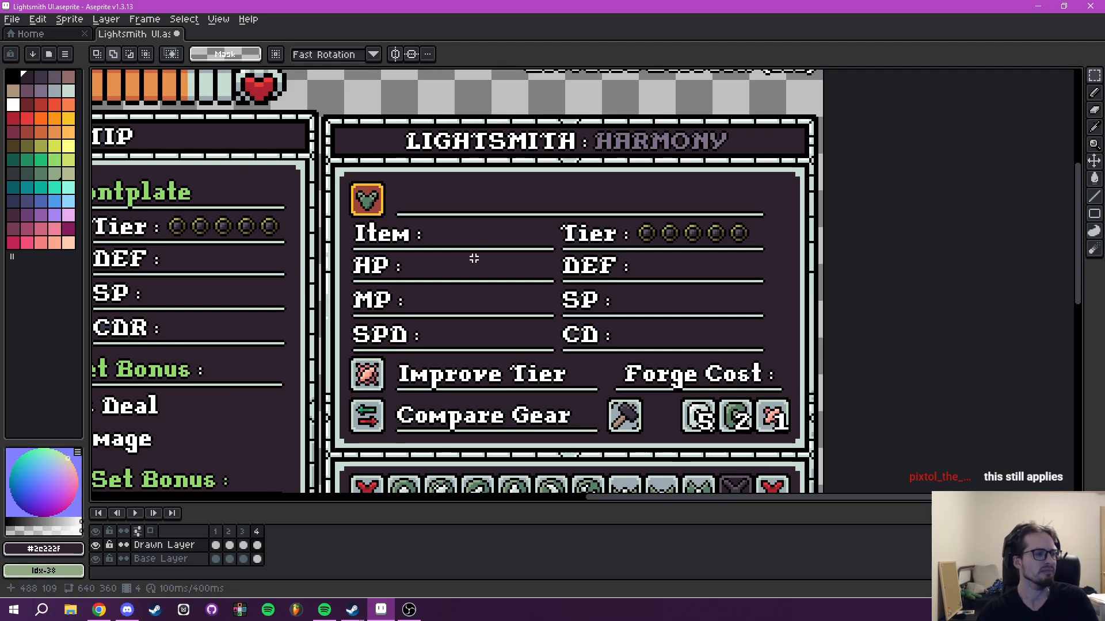
left_click_drag(565, 207, 526, 133)
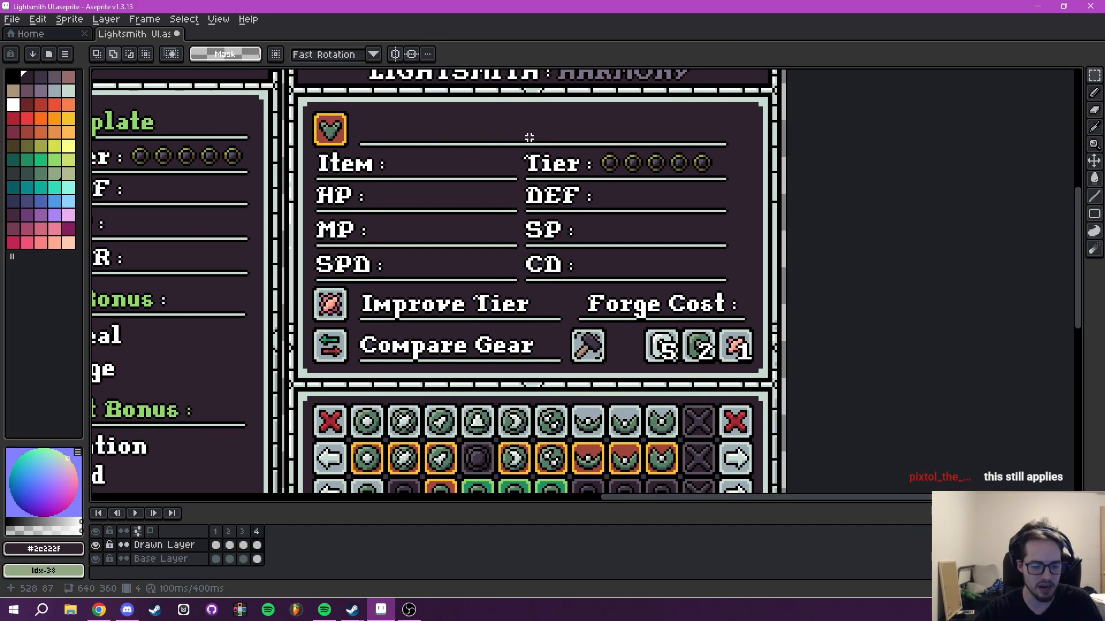
Sample the green #547c64 from a grid icon in frame 4 and fill the letters H, A and R of HARMONY with it.
left_click_drag(510, 394, 545, 212)
scroll(544, 211, "up", 5)
key("i")
left_click(540, 333)
scroll(542, 333, "down", 4)
left_click_drag(578, 255, 549, 422)
left_click_drag(577, 213, 541, 398)
scroll(593, 162, "up", 4)
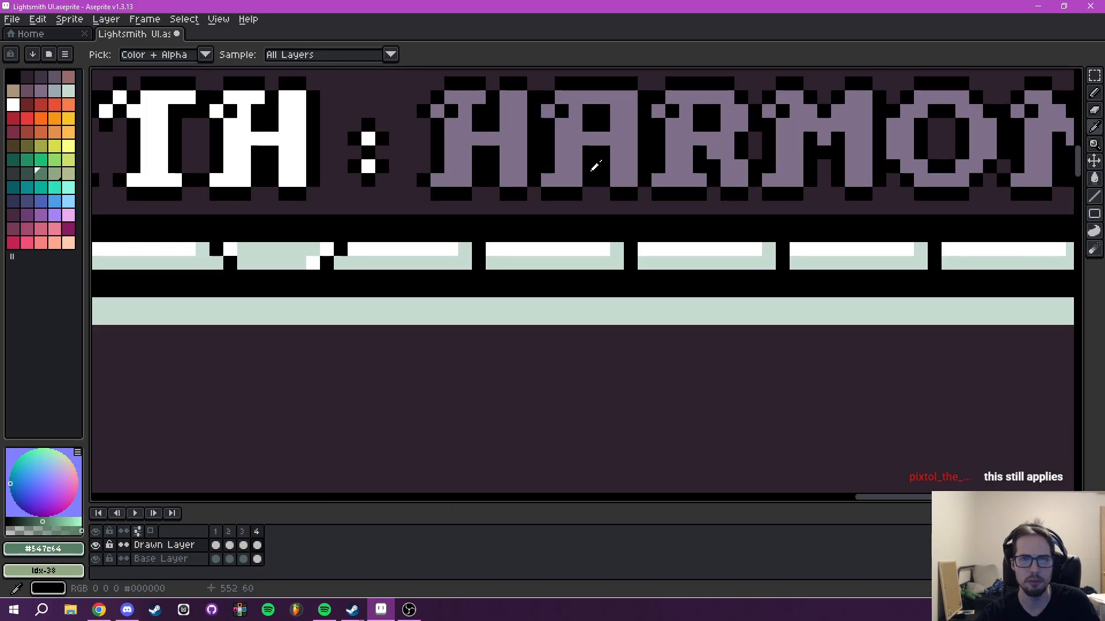
key("h")
left_click_drag(572, 159, 621, 279)
key("g")
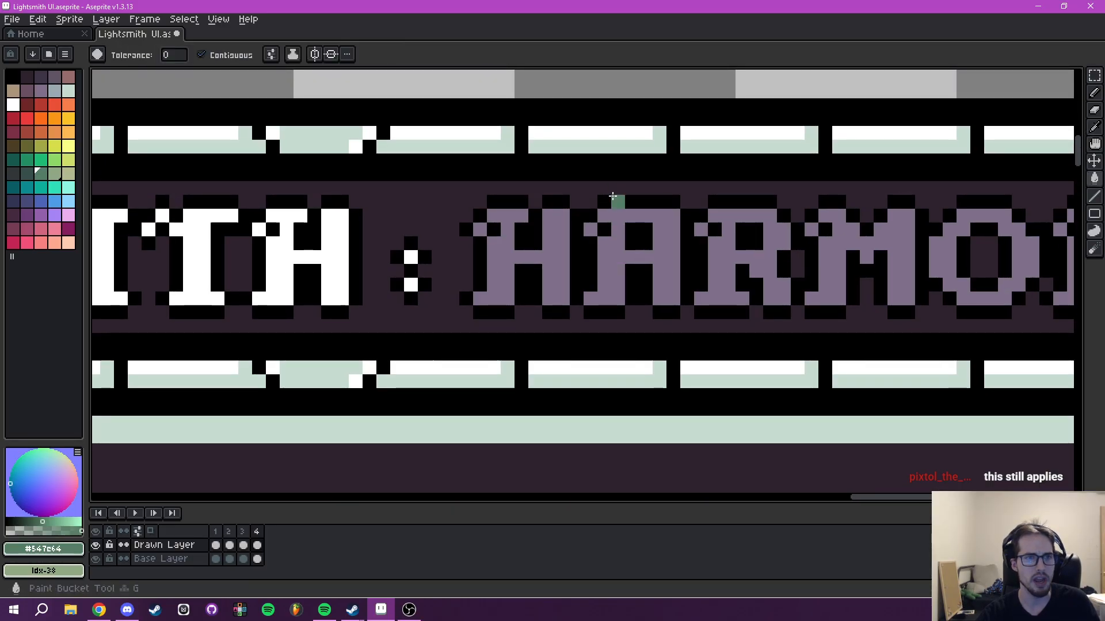
left_click(546, 272)
left_click(612, 262)
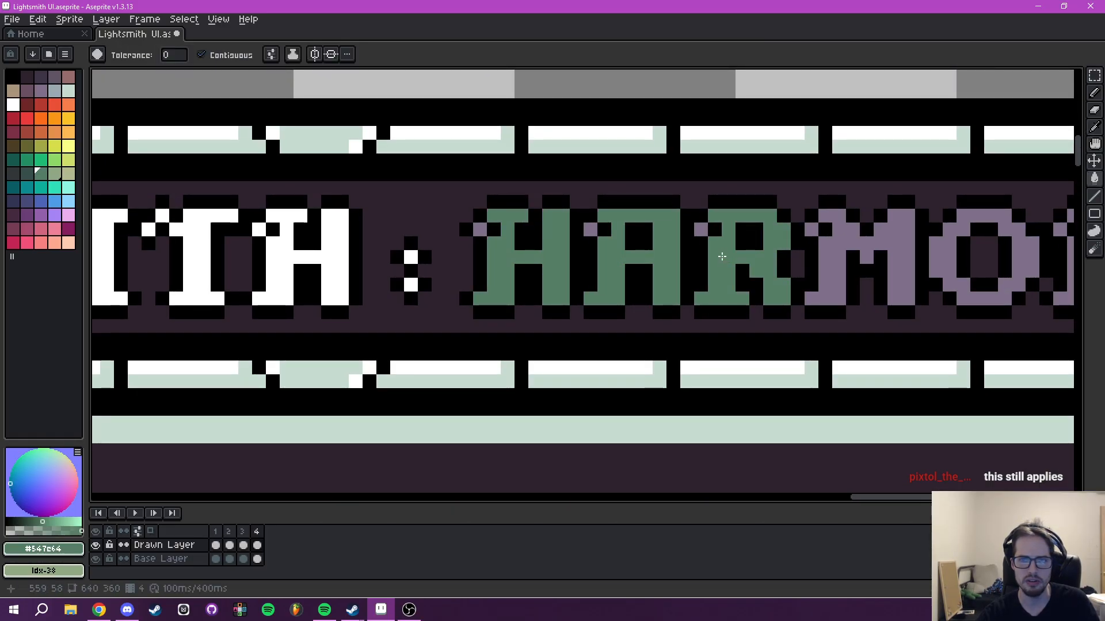
Fill the leftover purple corner pixels and the remaining letters M, O, N and Y of HARMONY with the same green.
scroll(721, 260, "up", 1)
left_click(688, 264)
left_click(534, 263)
left_click(388, 264)
scroll(622, 264, "down", 3)
left_click_drag(676, 275, 545, 301)
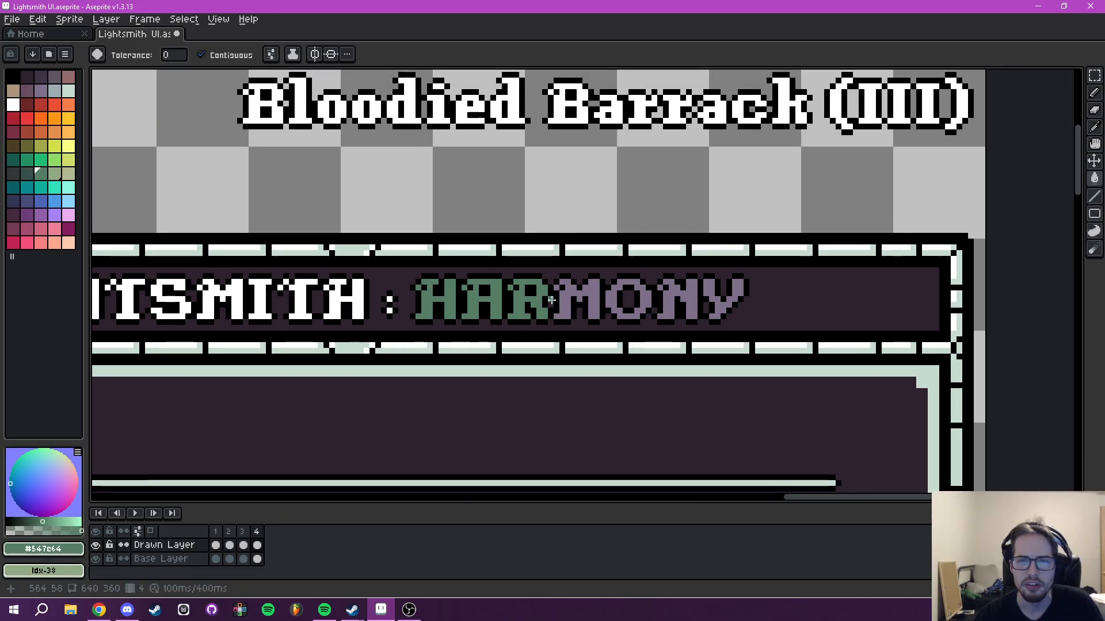
left_click(639, 288)
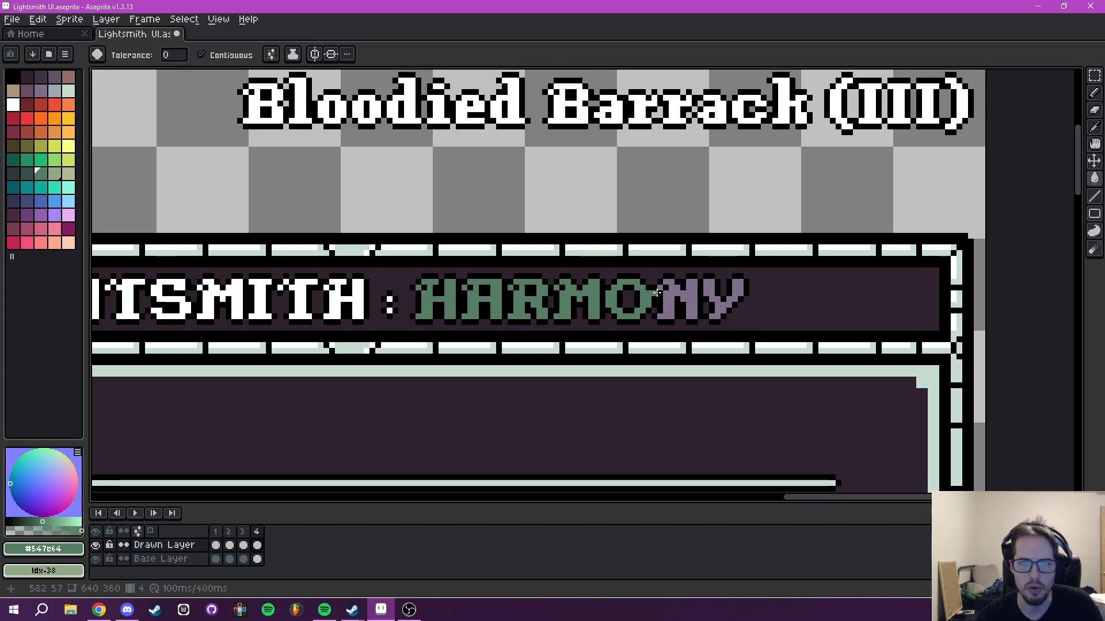
left_click(726, 296)
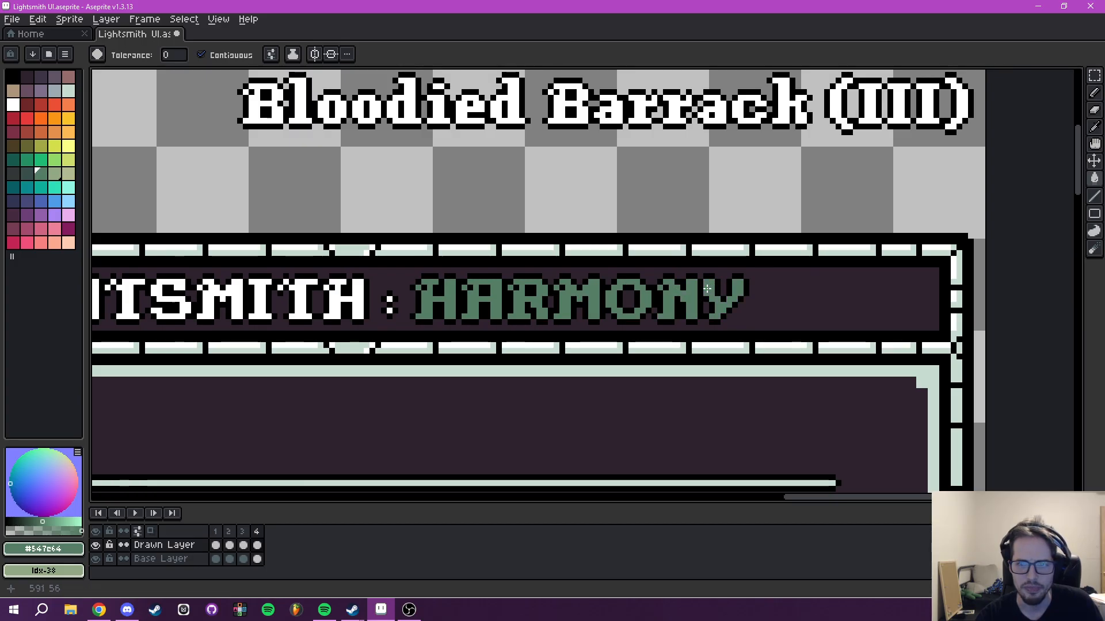
scroll(743, 329, "down", 2)
scroll(742, 329, "up", 3)
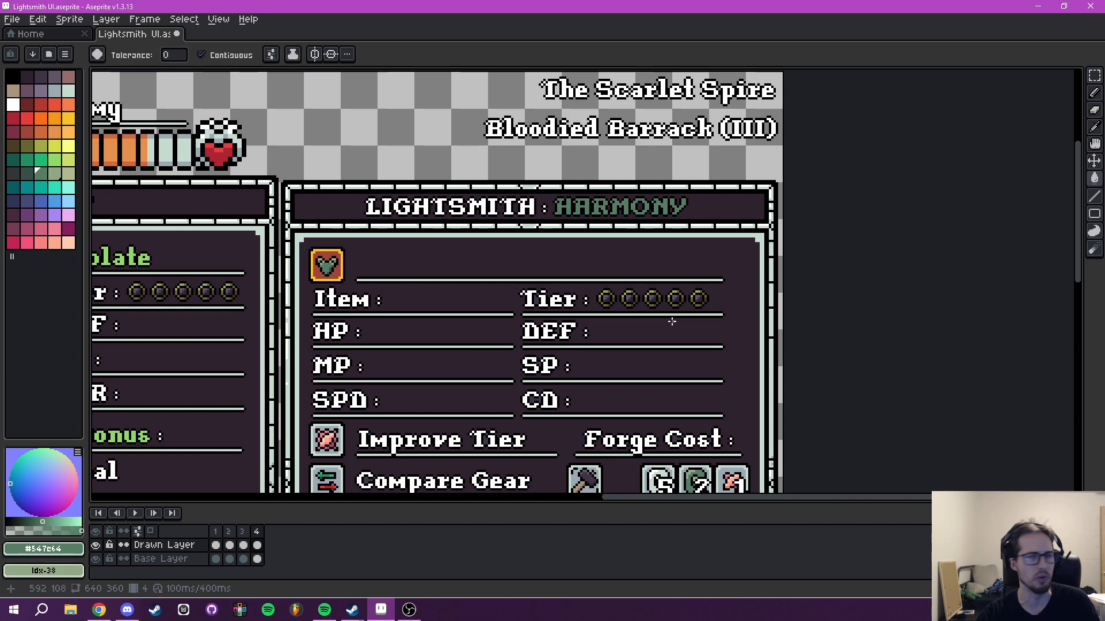
left_click_drag(672, 323, 712, 253)
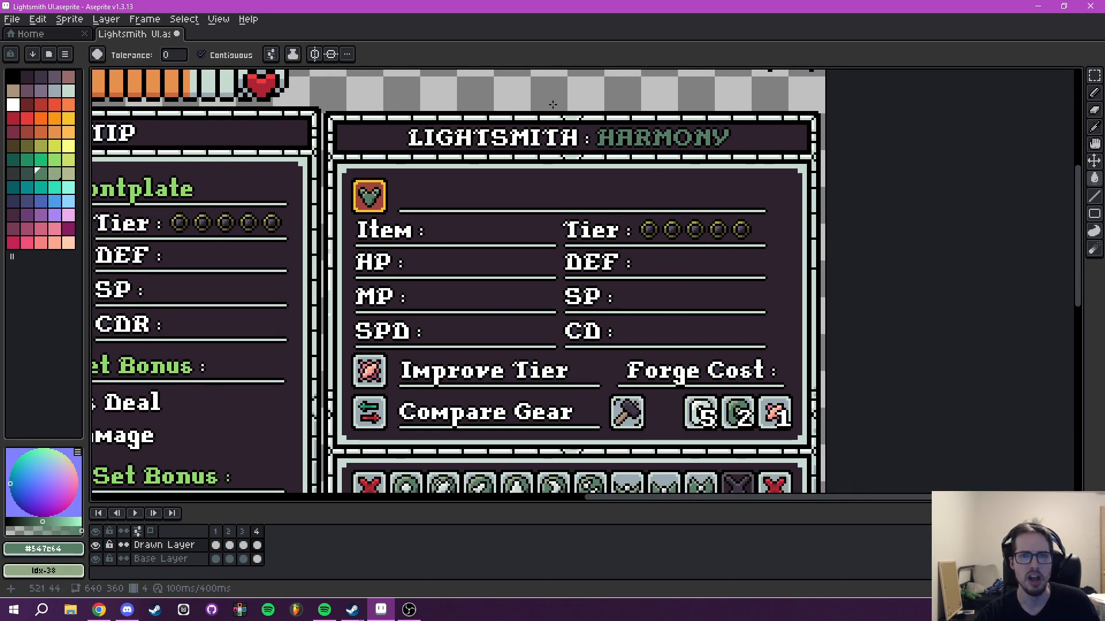
scroll(671, 148, "down", 2)
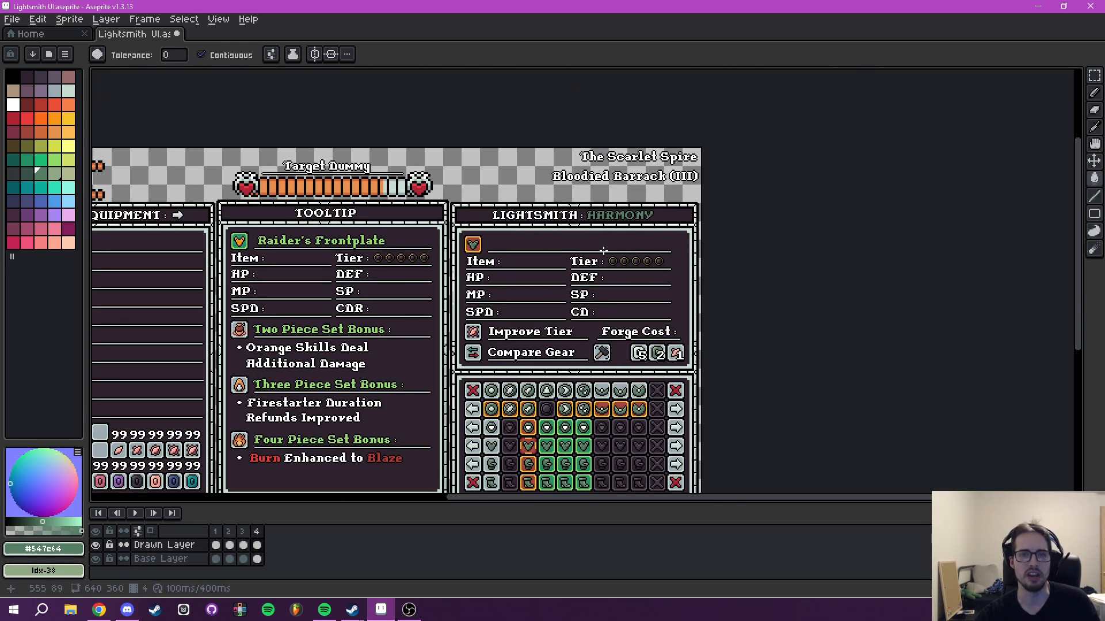
scroll(613, 225, "up", 2)
left_click_drag(621, 243, 690, 12)
left_click_drag(615, 316, 597, 535)
Erase the purple block at the far end of the LIGHTSMITH VENDOR header on the Drawn Layer in frame 3.
key("Left")
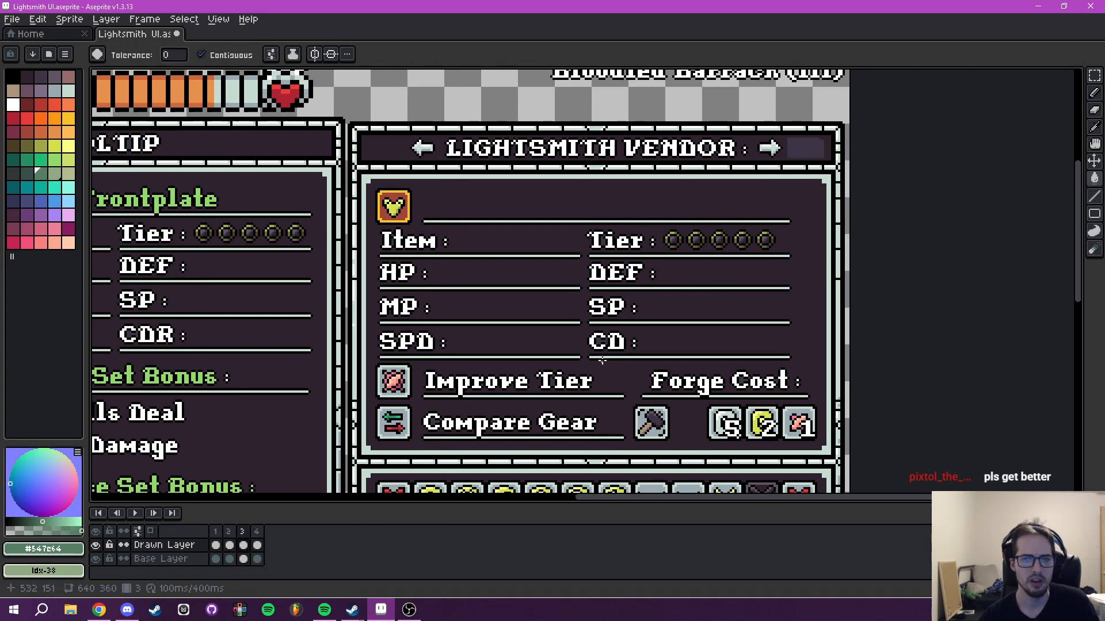
left_click_drag(614, 276, 628, 233)
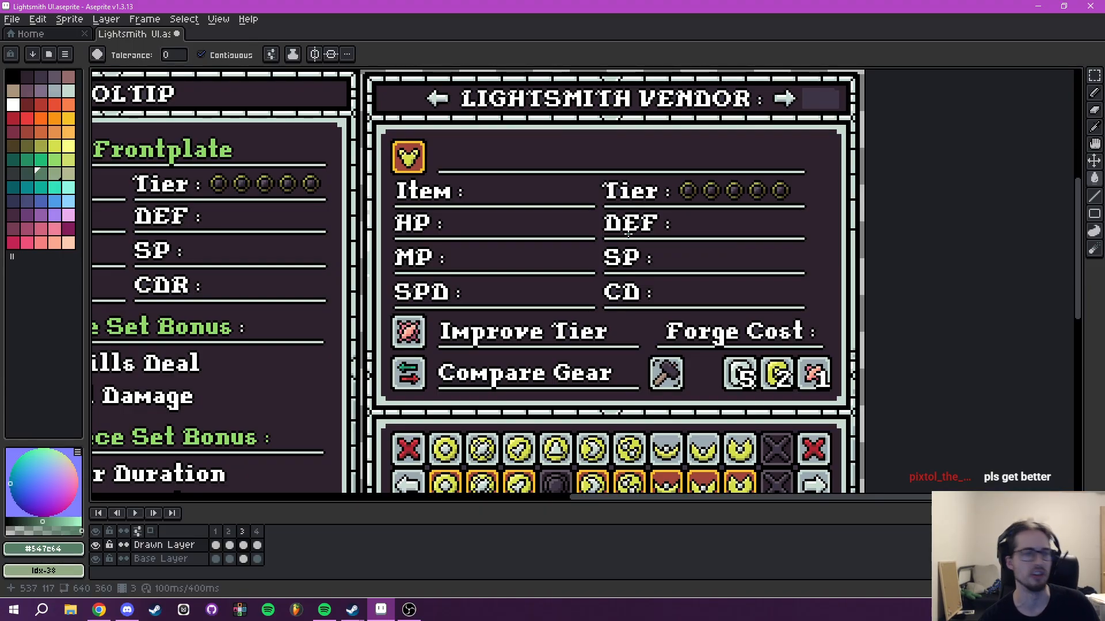
left_click_drag(670, 187, 589, 376)
scroll(731, 324, "up", 3)
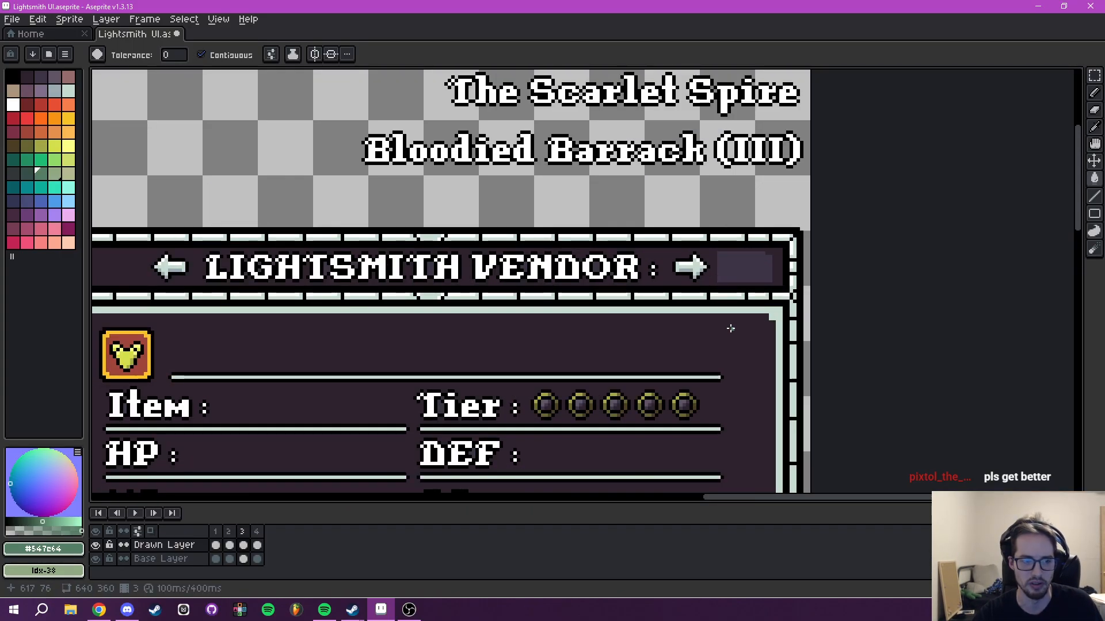
left_click_drag(731, 324, 689, 314)
key("e")
mouse_move(699, 241)
left_mouse_down()
mouse_move(708, 232)
mouse_move(722, 254)
mouse_move(742, 254)
mouse_move(734, 283)
left_mouse_up()
scroll(702, 250, "down", 3)
Paint over the header's navigation arrows in frame 3 on the Base Layer with the sampled background colour #2e222f.
left_click(172, 559)
scroll(771, 224, "up", 4)
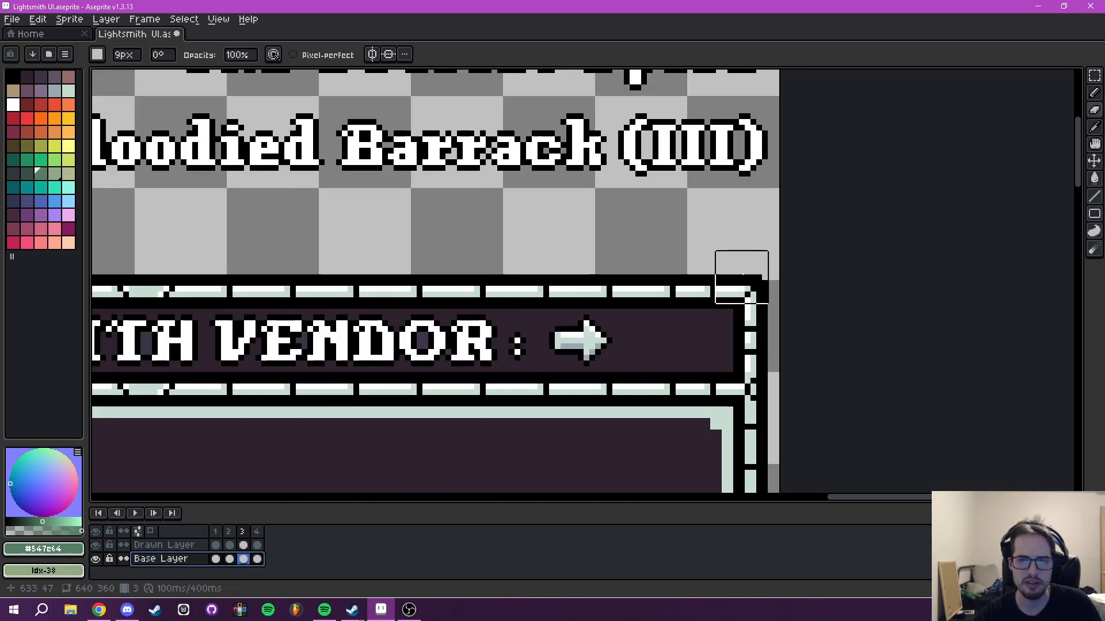
mouse_move(583, 341)
left_mouse_down()
mouse_move(597, 343)
mouse_move(629, 313)
mouse_move(788, 282)
mouse_move(792, 271)
mouse_move(715, 279)
left_mouse_up()
key("i")
left_click(818, 269)
key("b")
left_click_drag(494, 270, 857, 237)
left_click_drag(585, 229, 888, 274)
left_click_drag(549, 284, 530, 284)
Paint over the word VENDOR in frame 3's header with the background colour, keeping only LIGHTSMITH.
scroll(589, 287, "down", 5)
scroll(610, 290, "up", 4)
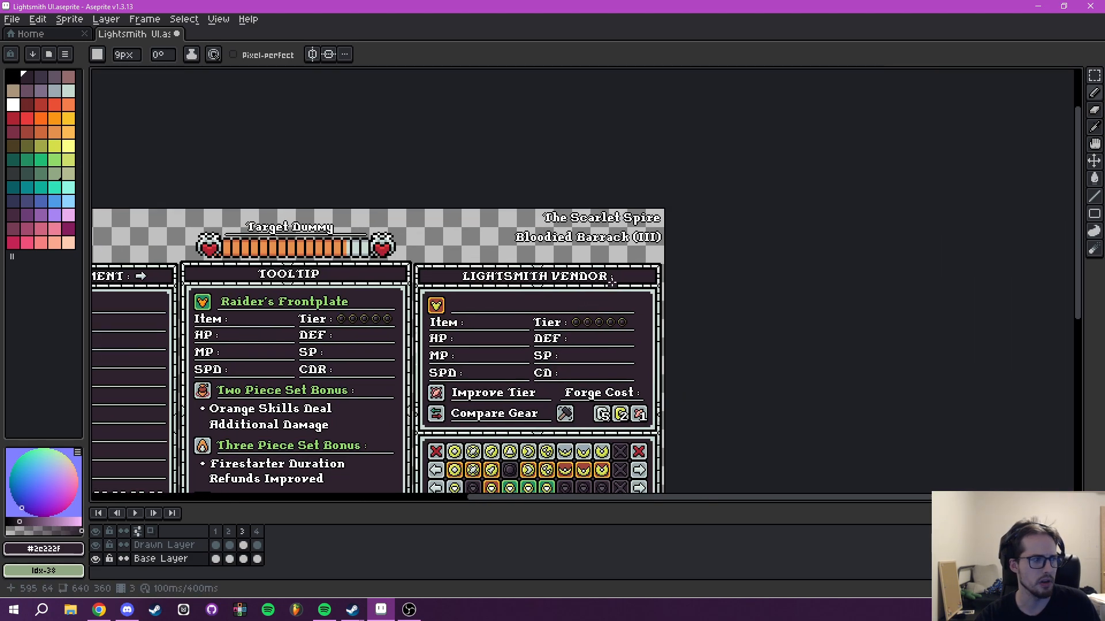
left_click_drag(593, 271, 375, 268)
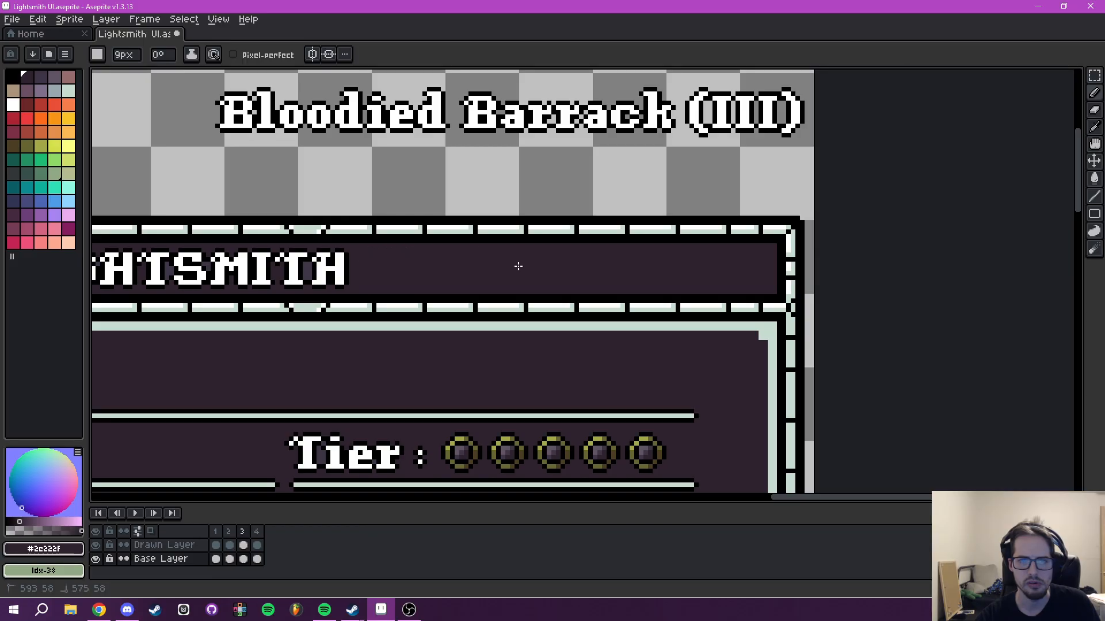
left_click_drag(518, 266, 625, 224)
Compare frame 3's cleaned header with the LIGHTSMITH : HARMONY header in frame 4.
key("Left")
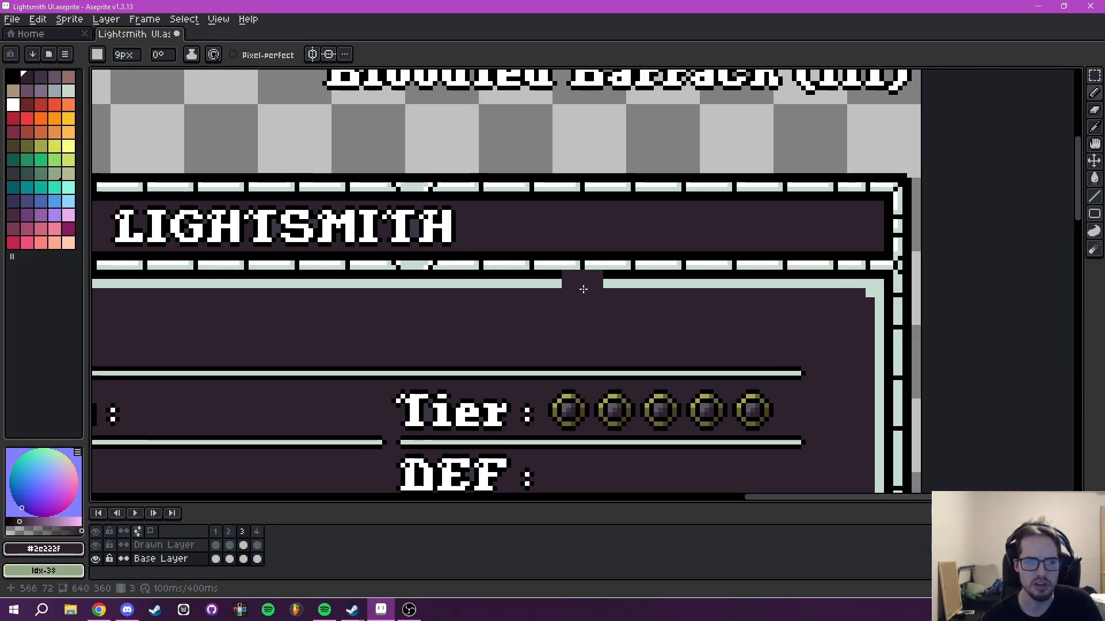
key("Right")
scroll(582, 286, "down", 2)
left_click_drag(583, 243, 568, 282)
scroll(537, 247, "up", 2)
key("m")
scroll(352, 241, "up", 2)
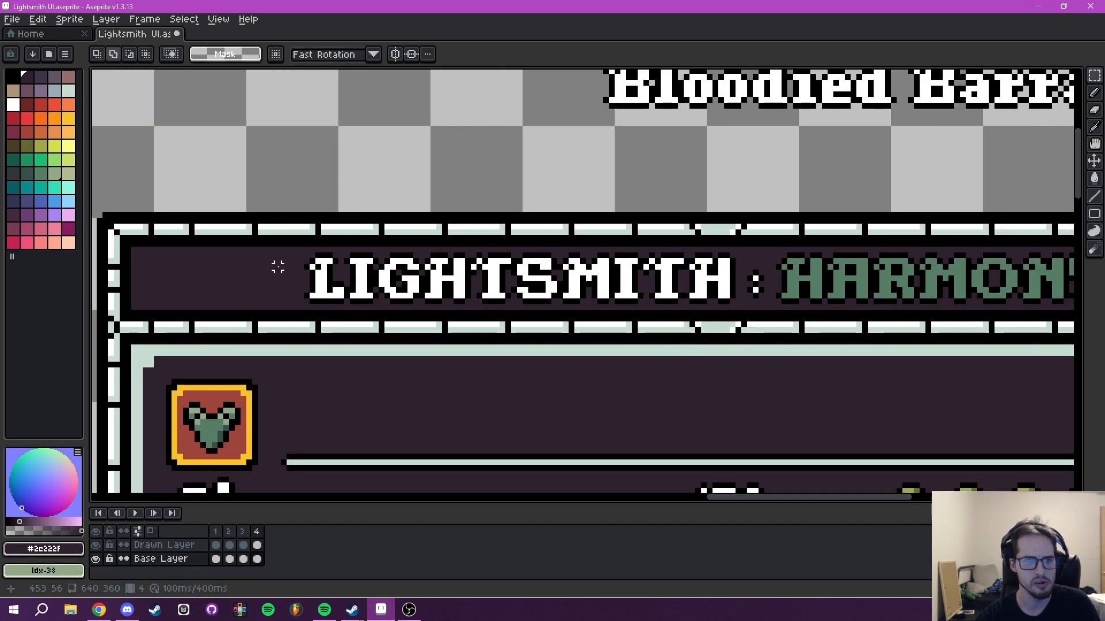
scroll(278, 266, "up", 1)
scroll(291, 328, "up", 1)
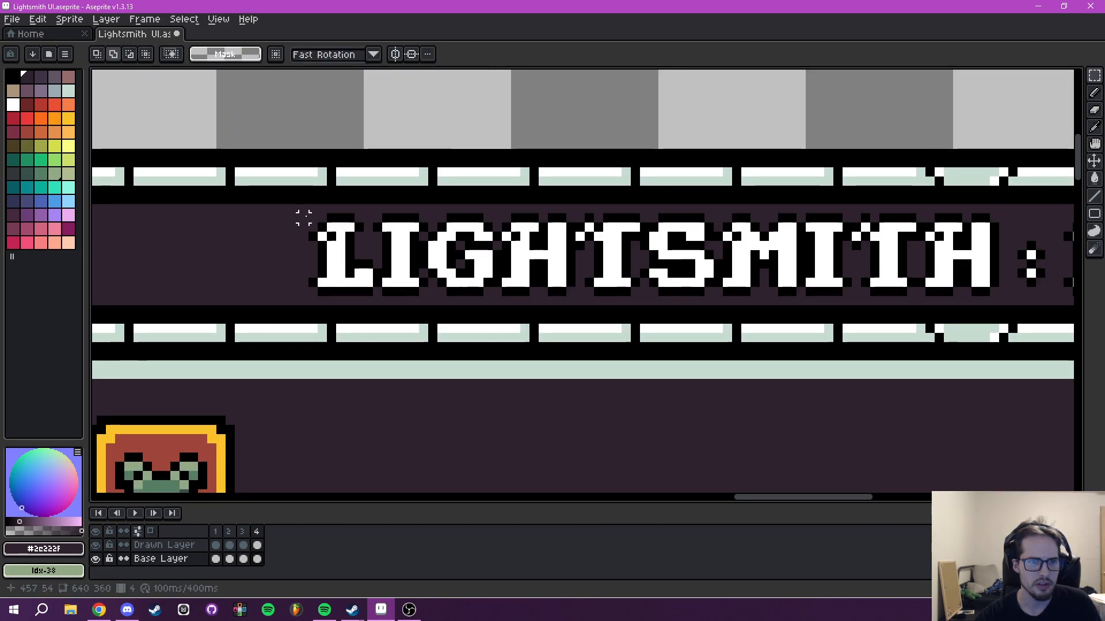
Try to nudge the 141 × 9 px header text area in frame 4 one pixel left on the Base Layer.
left_click_drag(313, 217, 834, 229)
scroll(911, 281, "down", 2)
scroll(877, 290, "down", 1)
key("Left")
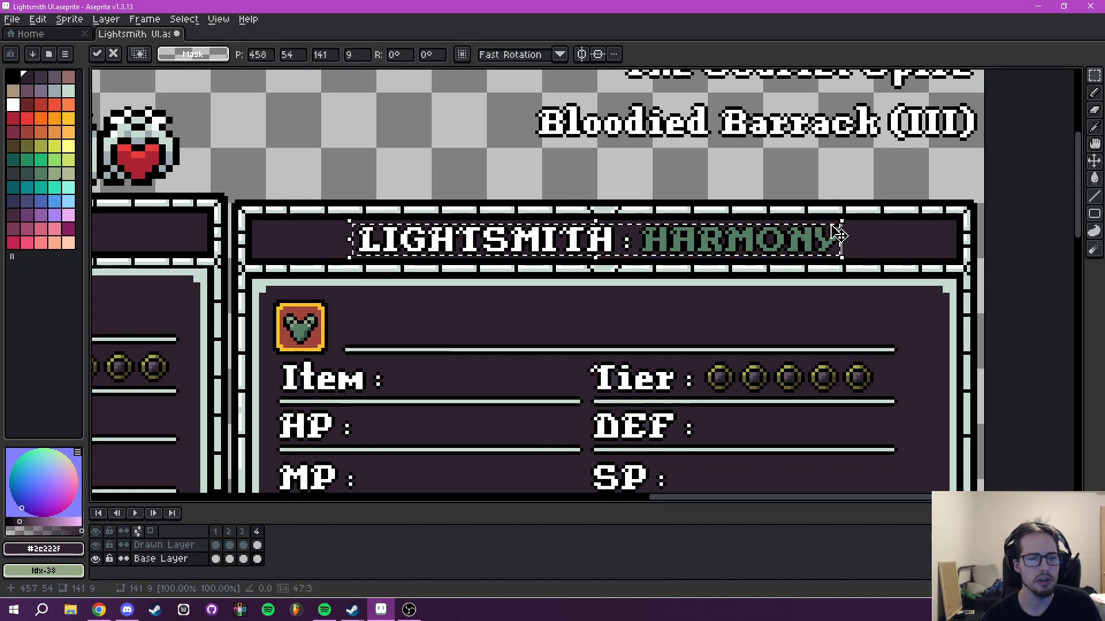
key("ctrl+d")
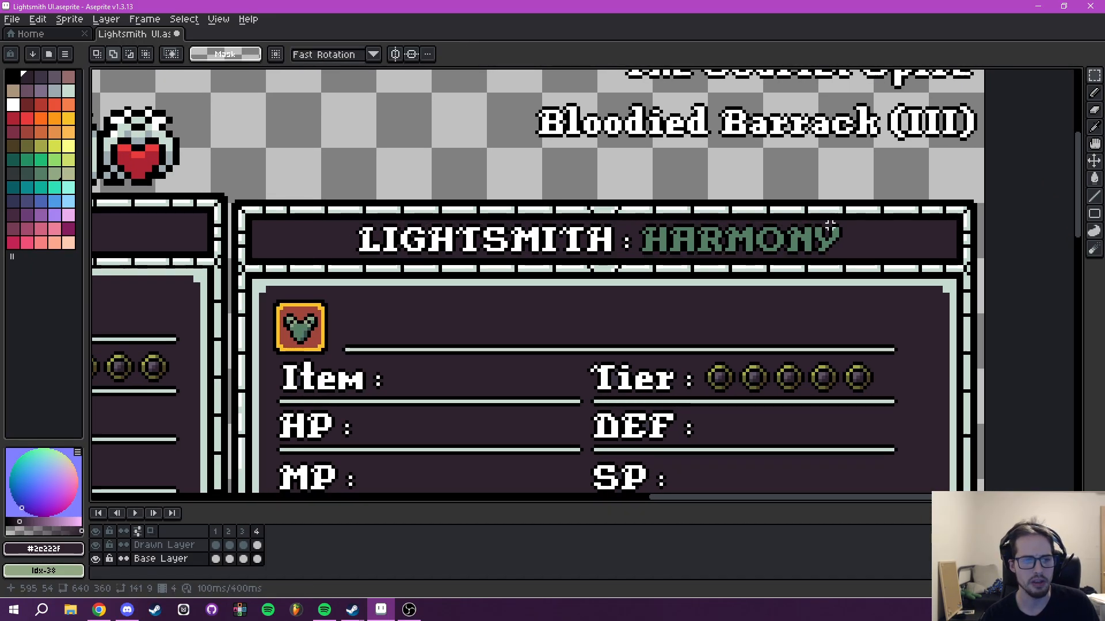
Copy the 142 × 9 px LIGHTSMITH : HARMONY header text from the Drawn Layer in frame 4.
left_click(164, 544)
left_click_drag(335, 318, 333, 369)
scroll(333, 369, "up", 4)
left_click_drag(390, 236, 668, 350)
scroll(723, 315, "down", 3)
key("ctrl+t")
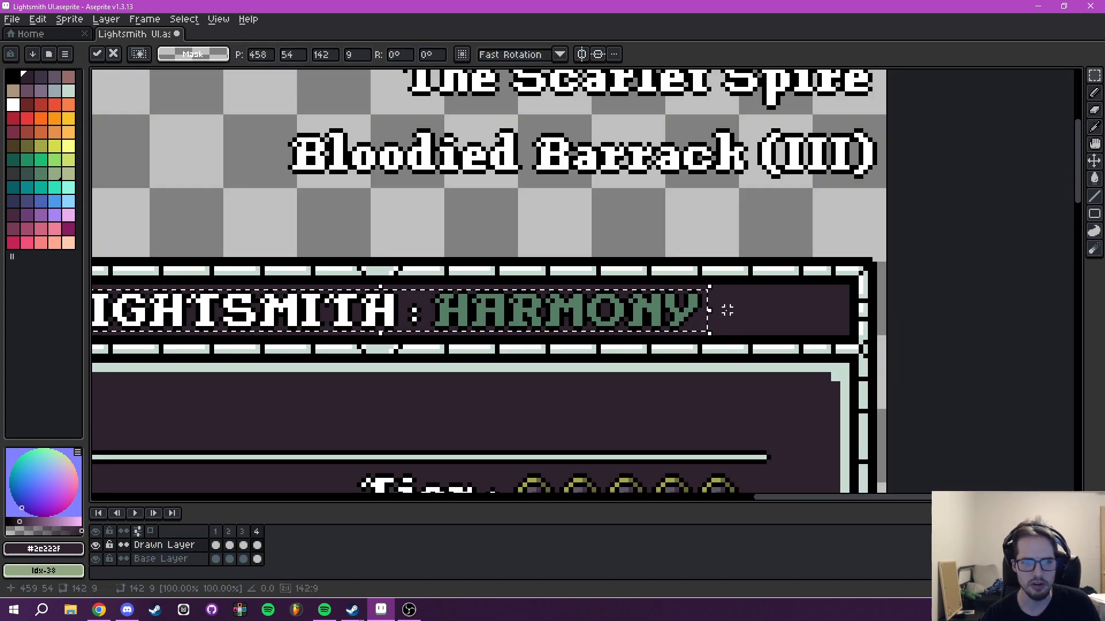
scroll(648, 273, "down", 1)
scroll(648, 272, "down", 1)
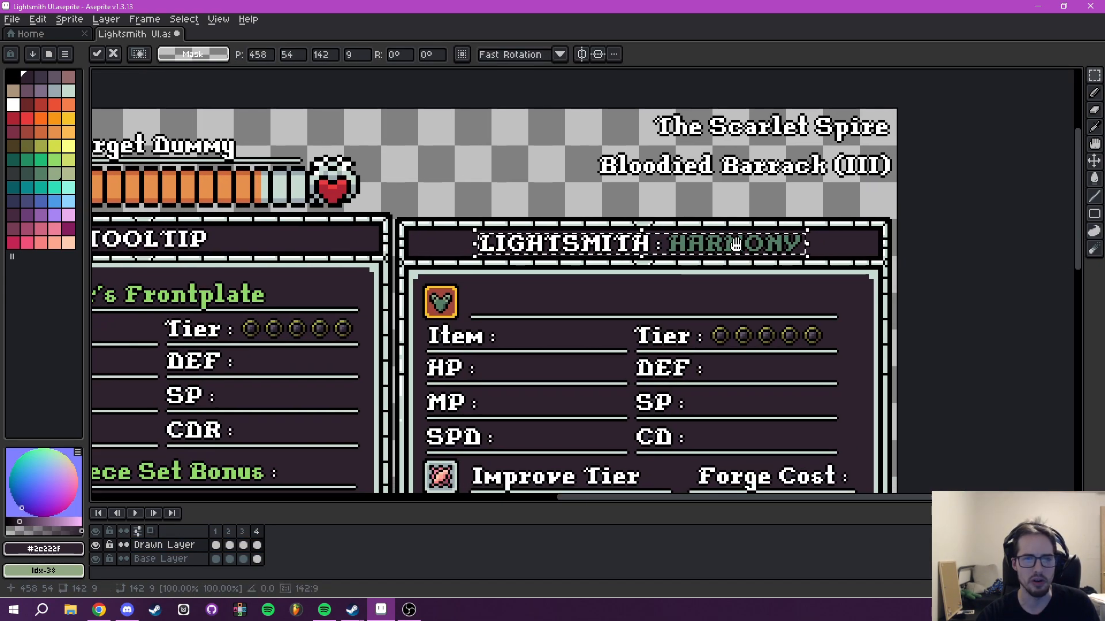
key("ctrl+z")
Try to paste the copied header text over LIGHTSMITH in frame 3 on the Drawn Layer.
left_click_drag(677, 264, 654, 232)
key("Left")
key("Right")
key("ctrl+v")
key("Left")
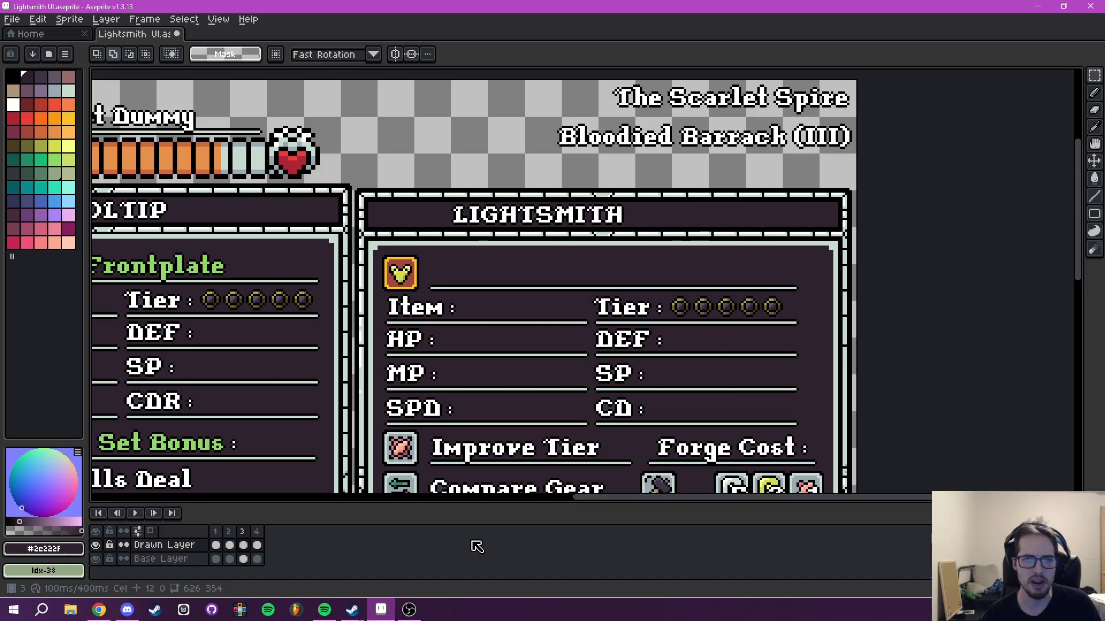
key("ctrl+v")
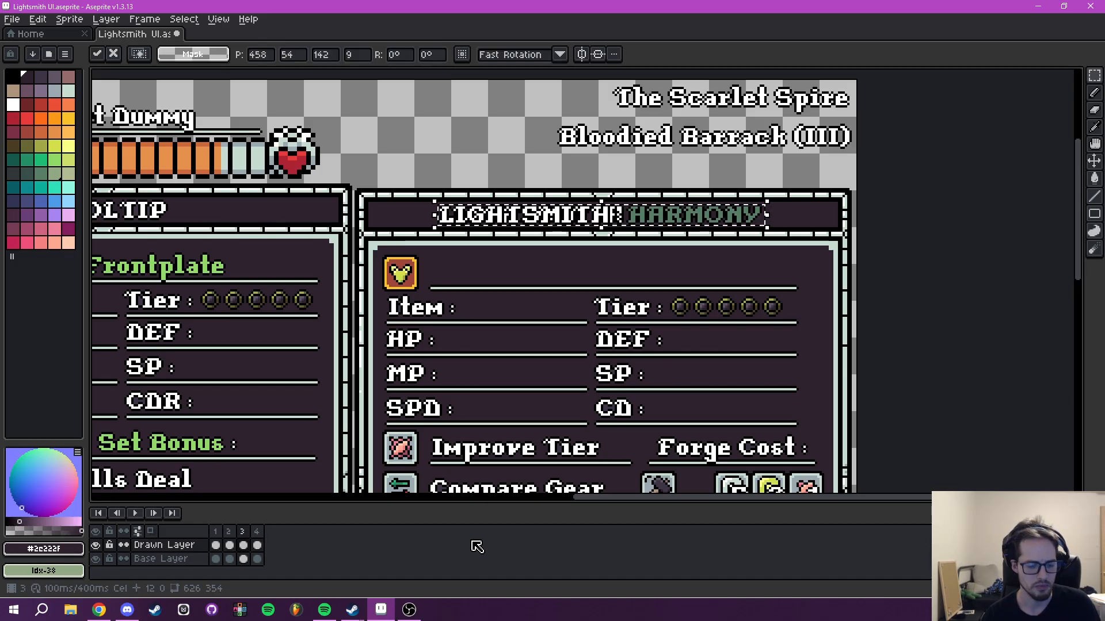
key("Escape")
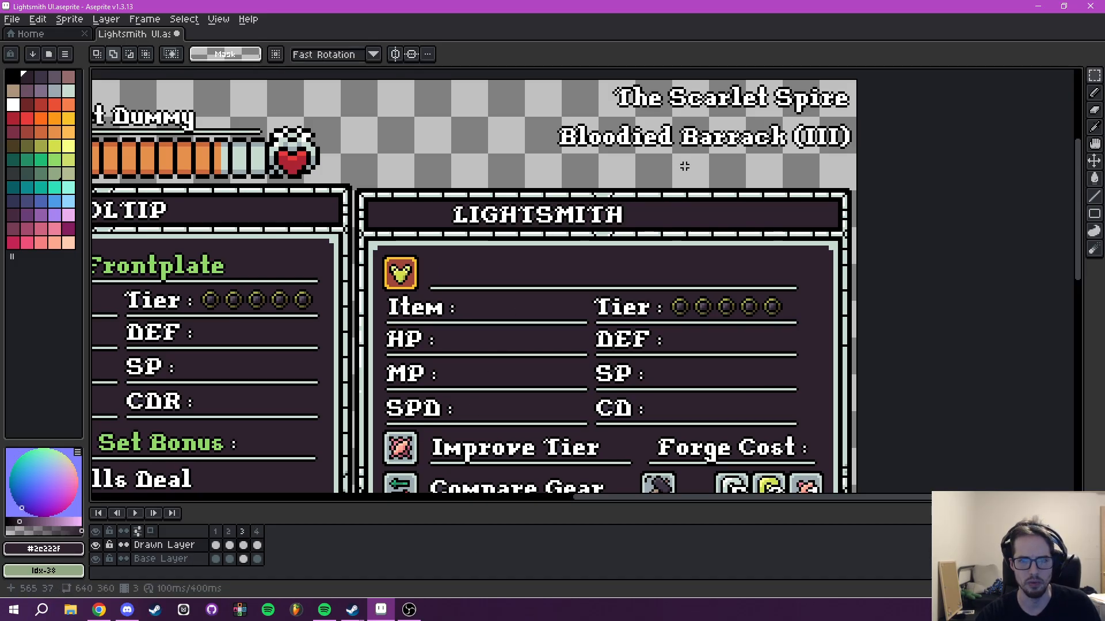
Toggle the Base Layer's visibility to check which layer holds frame 3's LIGHTSMITH header.
scroll(684, 166, "up", 3)
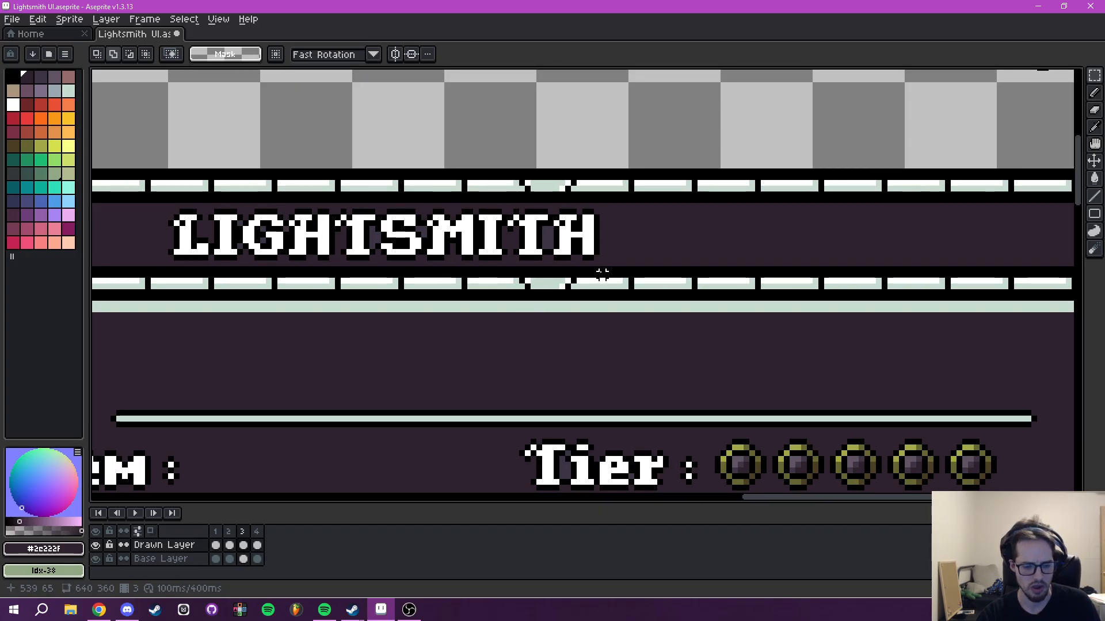
key("i")
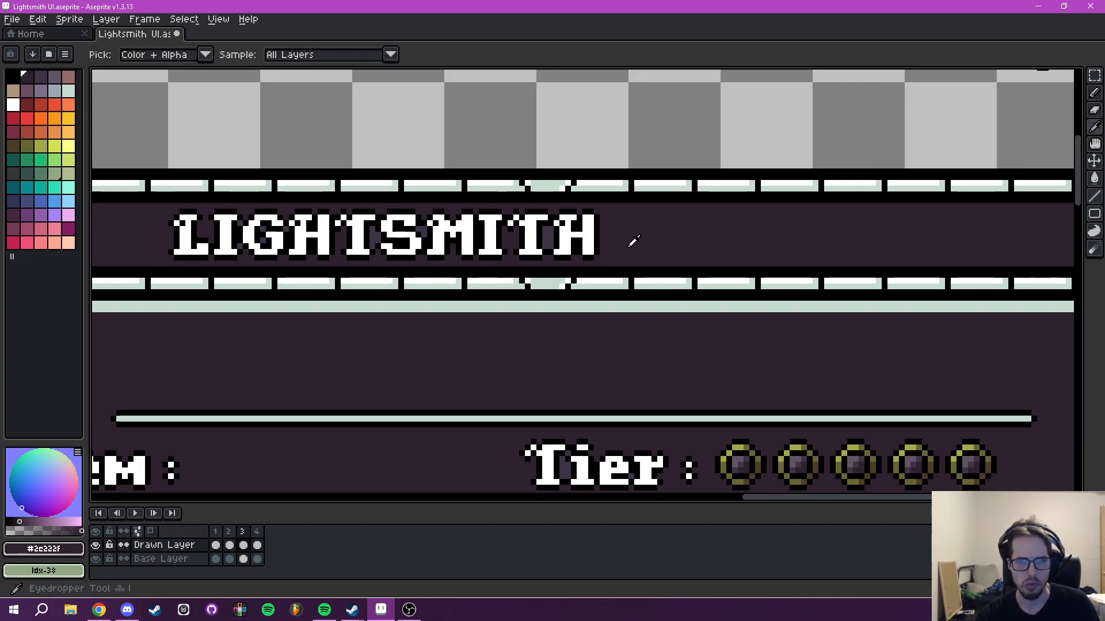
left_click(97, 561)
left_click(98, 561)
left_click_drag(422, 338, 697, 389)
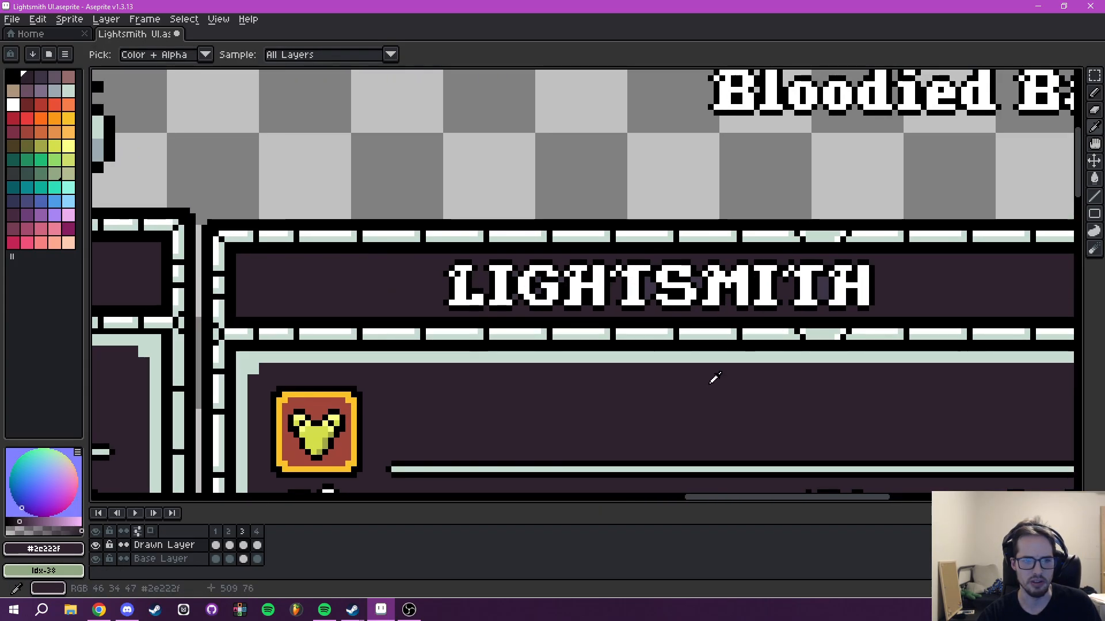
Paint over LIGHTSMITH in frame 3's header on the Base Layer with background colour #2e222f, using a 9 px brush and keeping the border intact.
left_click_drag(794, 304, 456, 326)
key("e")
key("i")
mouse_move(547, 312)
left_mouse_down()
mouse_move(708, 290)
mouse_move(323, 294)
left_mouse_up()
key("b")
left_click(163, 559)
left_click(690, 296)
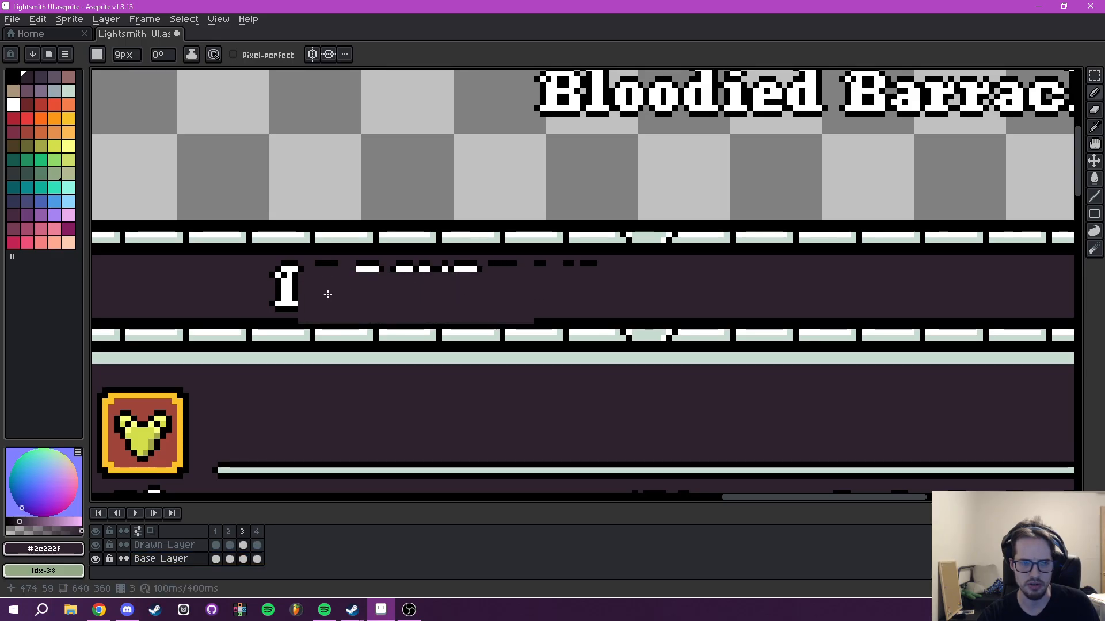
key("ctrl+z")
mouse_move(688, 285)
left_mouse_down()
mouse_move(429, 291)
mouse_move(569, 283)
left_mouse_up()
scroll(428, 293, "up", 1)
left_click_drag(555, 283, 421, 280)
left_click_drag(556, 275, 606, 274)
Paste the copied LIGHTSMITH : HARMONY text into frame 3's empty header on the Base Layer.
scroll(669, 277, "down", 6)
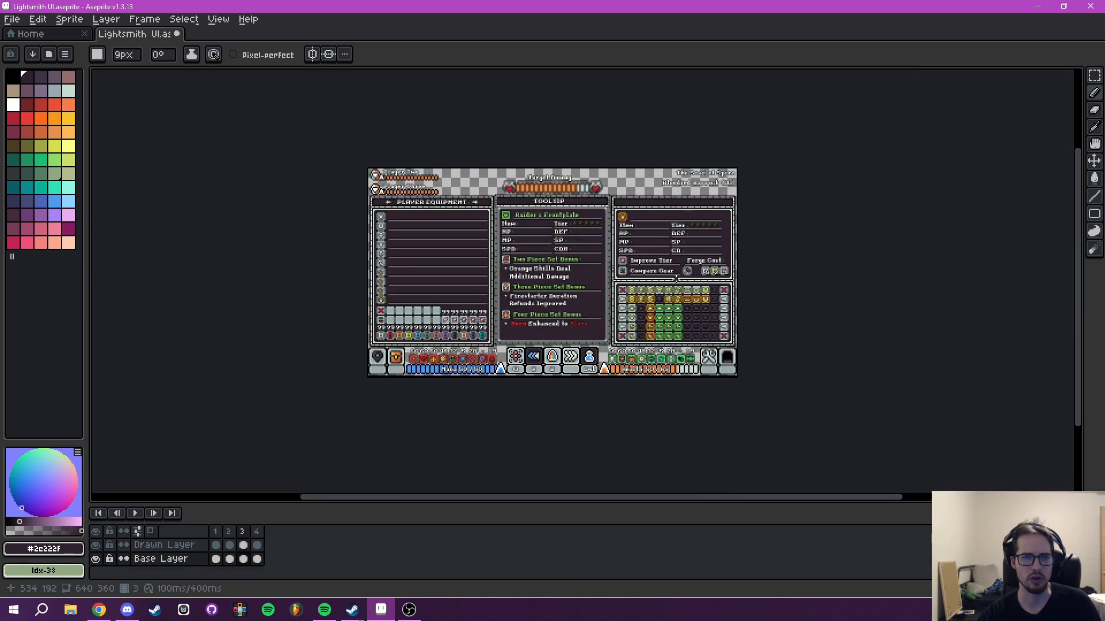
left_click_drag(676, 279, 611, 317)
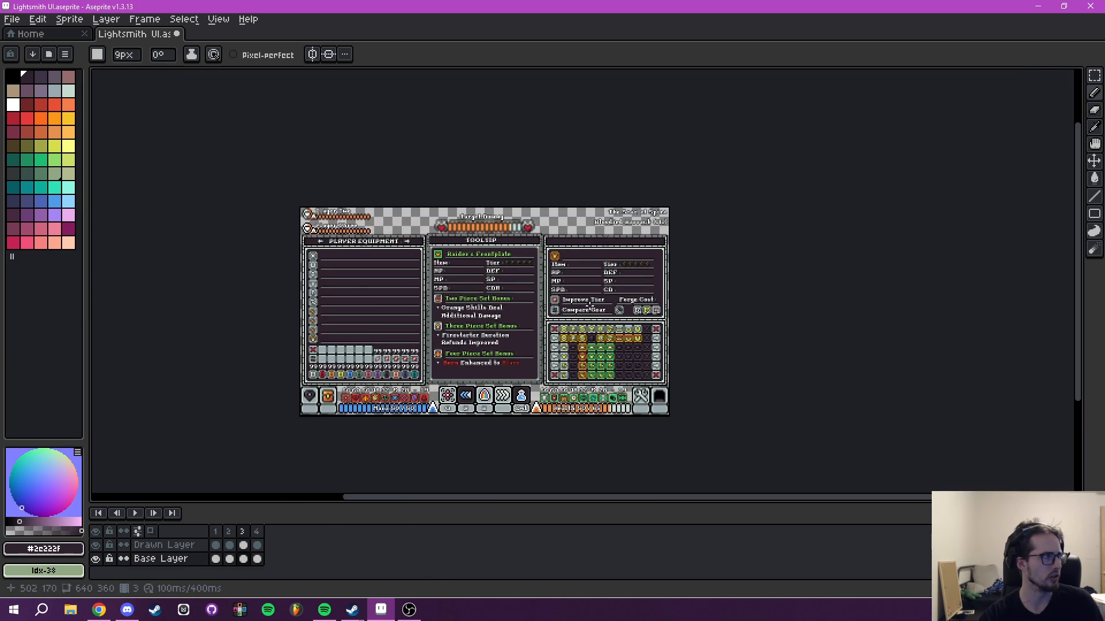
scroll(582, 288, "up", 2)
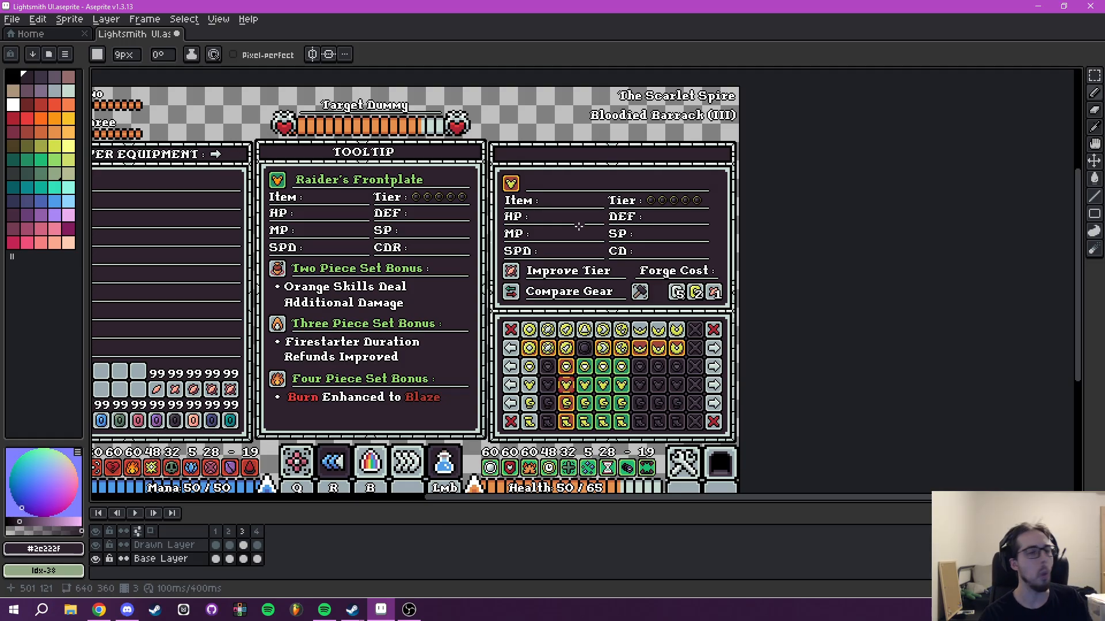
left_click_drag(575, 220, 510, 225)
left_click_drag(548, 281, 556, 317)
scroll(518, 277, "up", 2)
left_click_drag(531, 261, 456, 354)
key("ctrl+v")
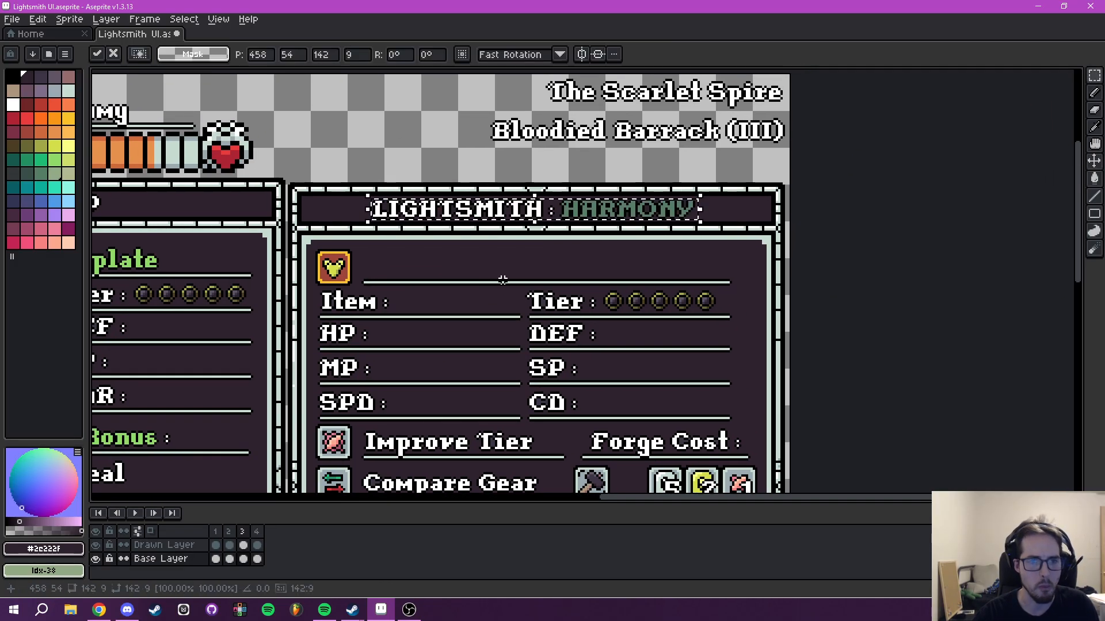
left_click(594, 253)
Paint over the word HARMONY in frame 3's header with the background colour, keeping LIGHTSMITH and the colon.
scroll(551, 290, "up", 2)
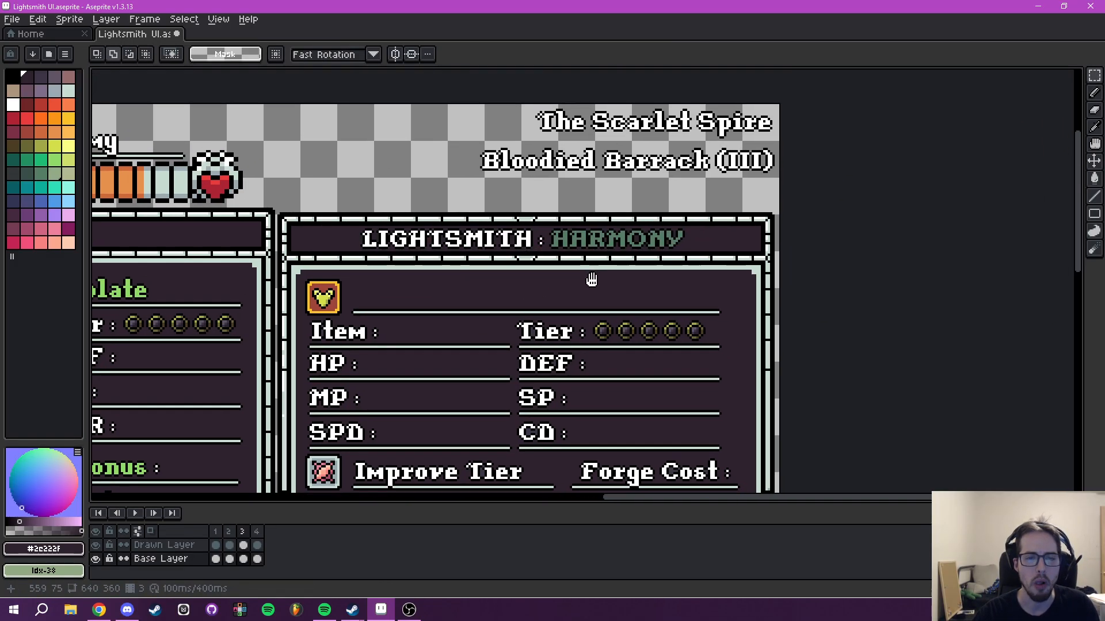
scroll(525, 263, "up", 2)
key("b")
left_click_drag(525, 268, 797, 274)
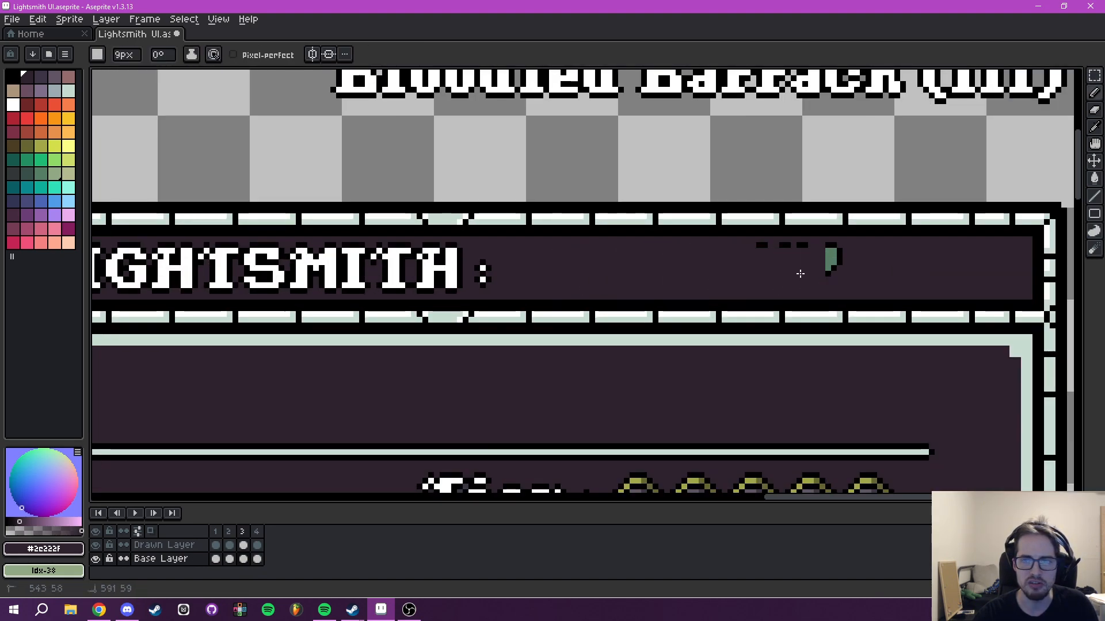
scroll(771, 262, "down", 2)
Insert the text LIGHTSMITH : ENERGY in white at size 16 over frame 3's header on the Base Layer.
key("t")
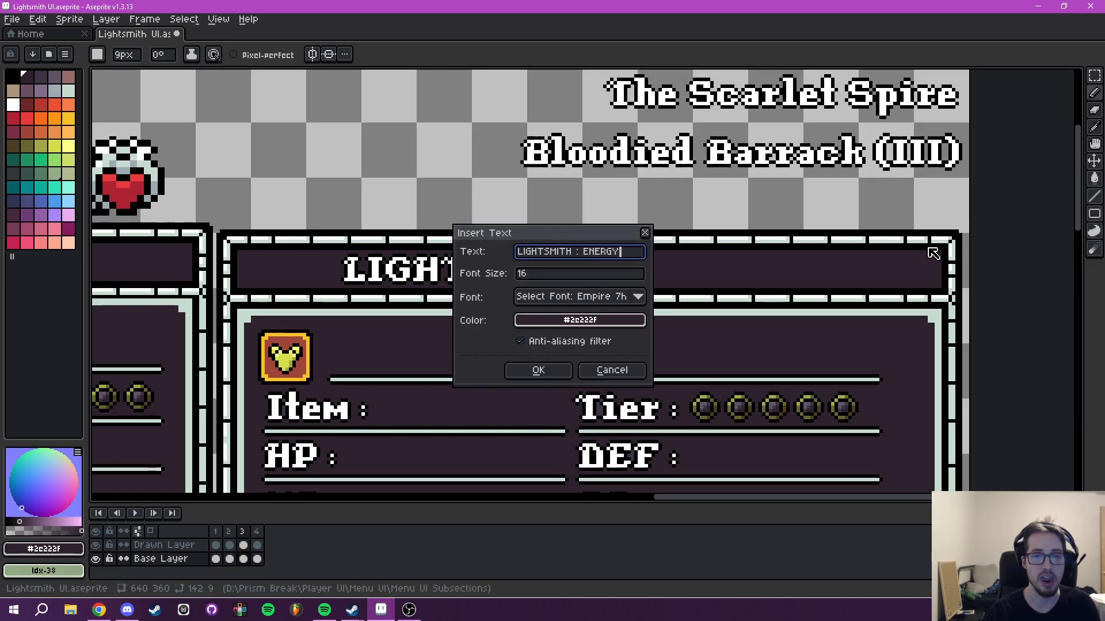
left_click(578, 321)
left_click(535, 344)
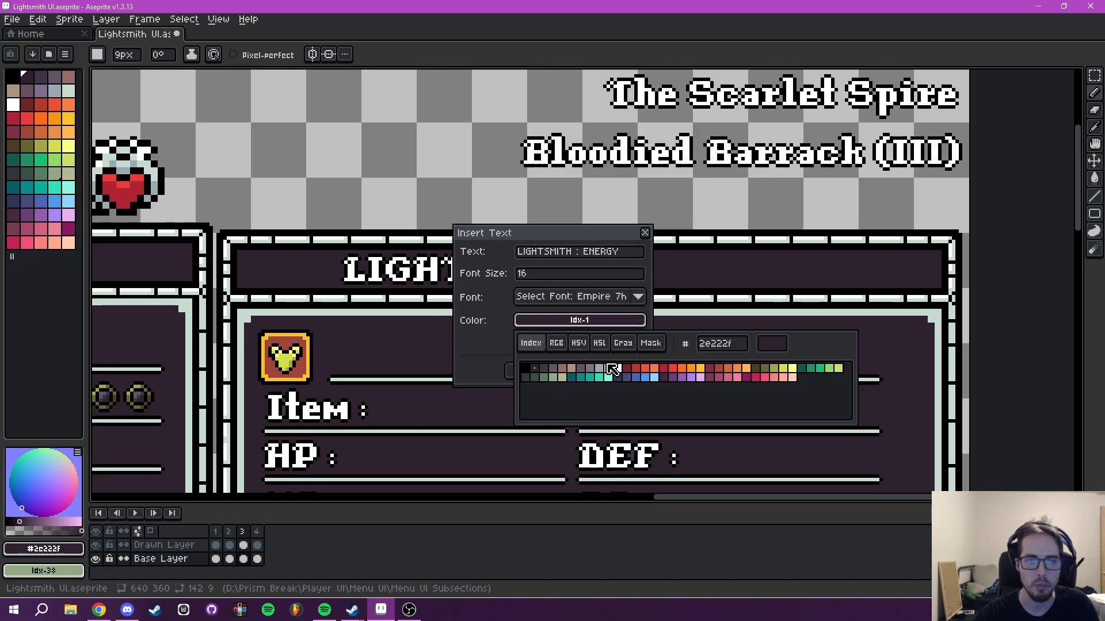
left_click(619, 371)
left_click(528, 370)
left_click_drag(598, 295, 599, 275)
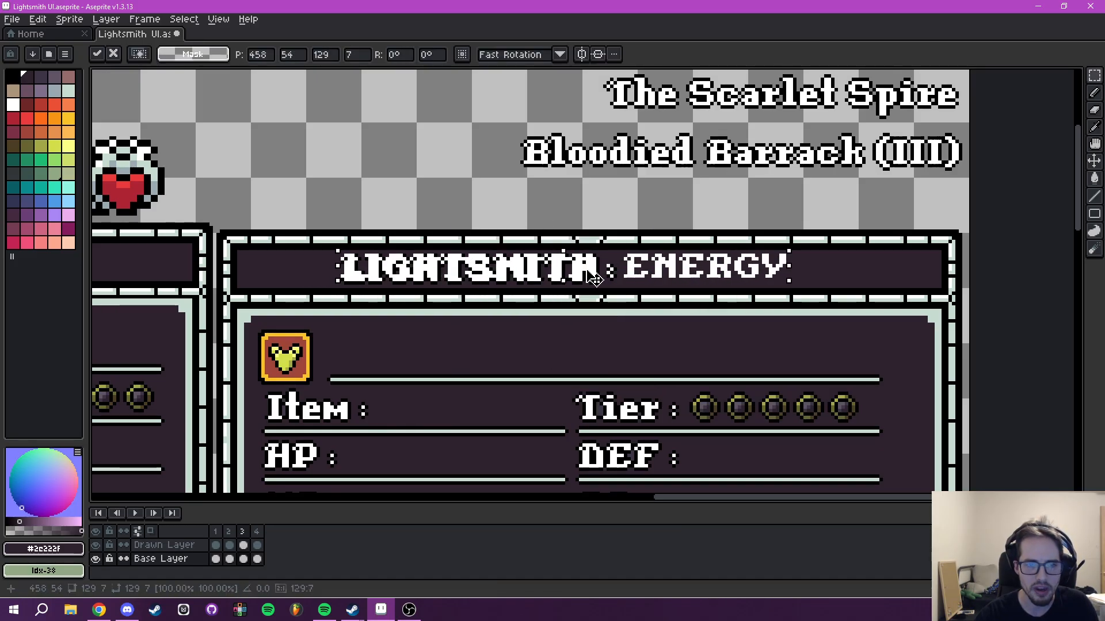
key("Right")
left_click_drag(818, 273, 640, 288)
key("ctrl+d")
Remove the unoutlined word ENERGY from frame 3's header on the Base Layer.
scroll(557, 271, "up", 3)
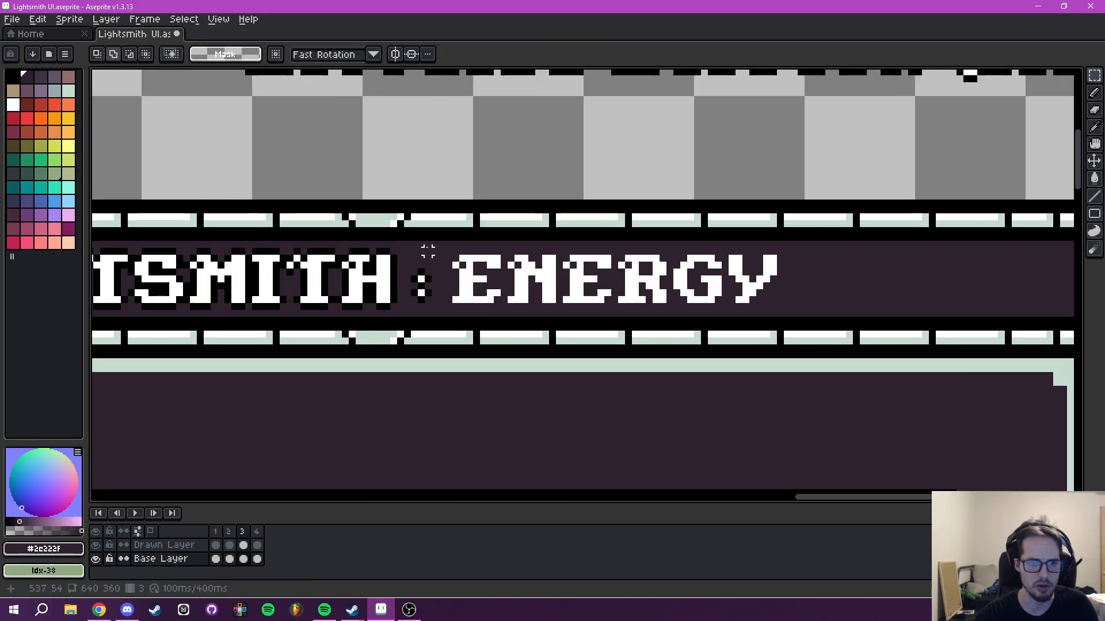
scroll(456, 250, "up", 1)
left_click_drag(454, 257, 915, 317)
key("ctrl+d")
scroll(858, 301, "down", 1)
left_click_drag(827, 288, 894, 294)
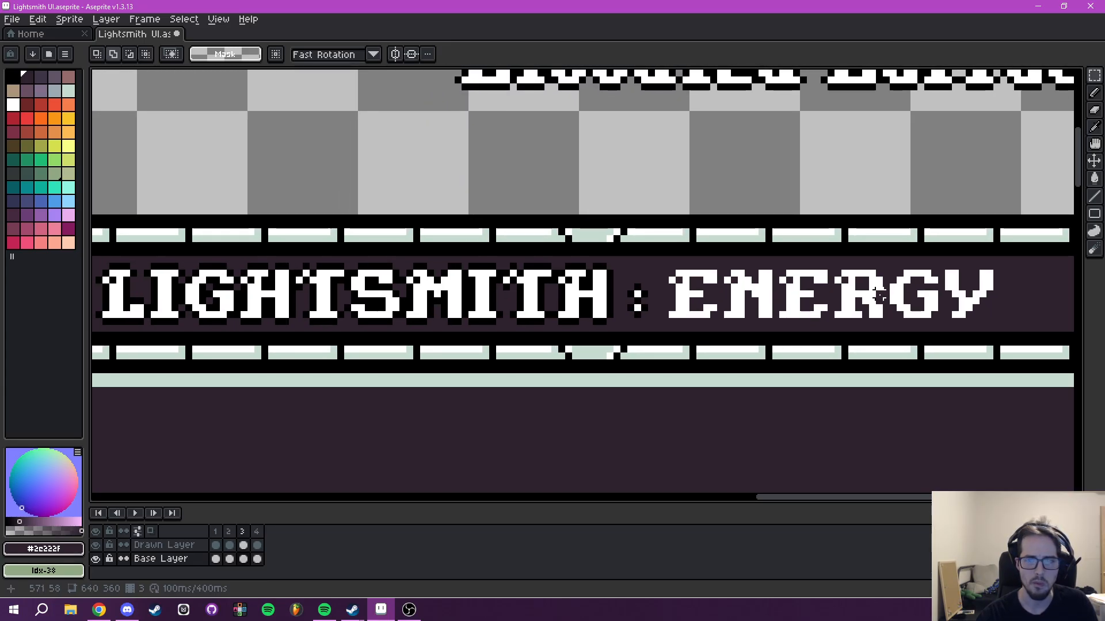
key("ctrl+shift+d")
key("Delete")
scroll(721, 283, "down", 1)
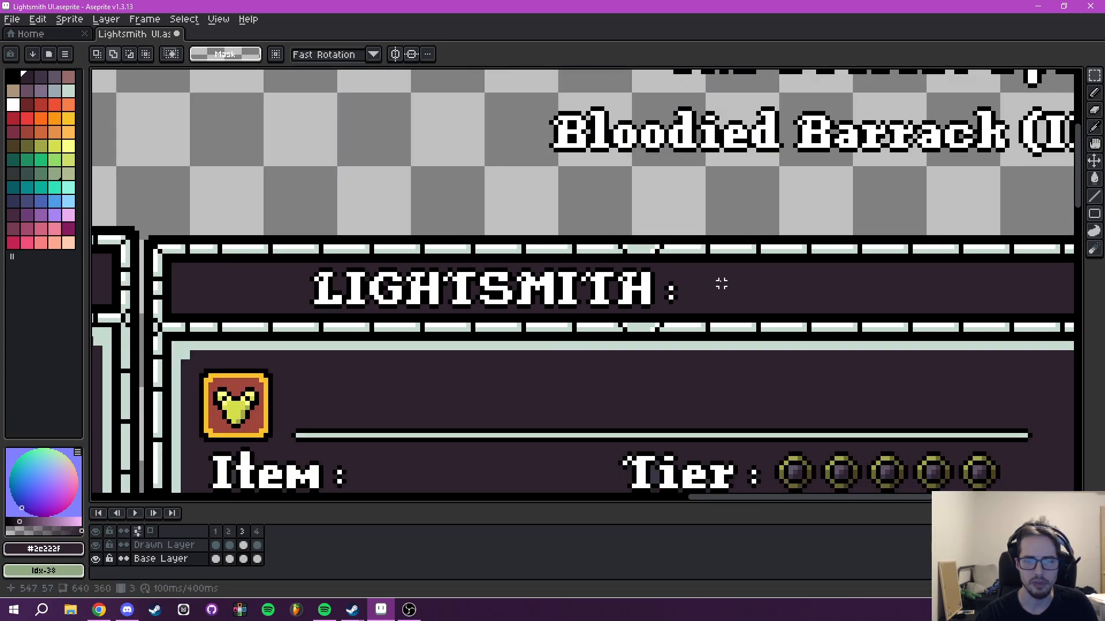
Insert the white size 16 text LIGHTSMITH : ENERGY on the Drawn Layer in frame 3, aligned with the existing header at 459, 55.
left_click(166, 543)
key("t")
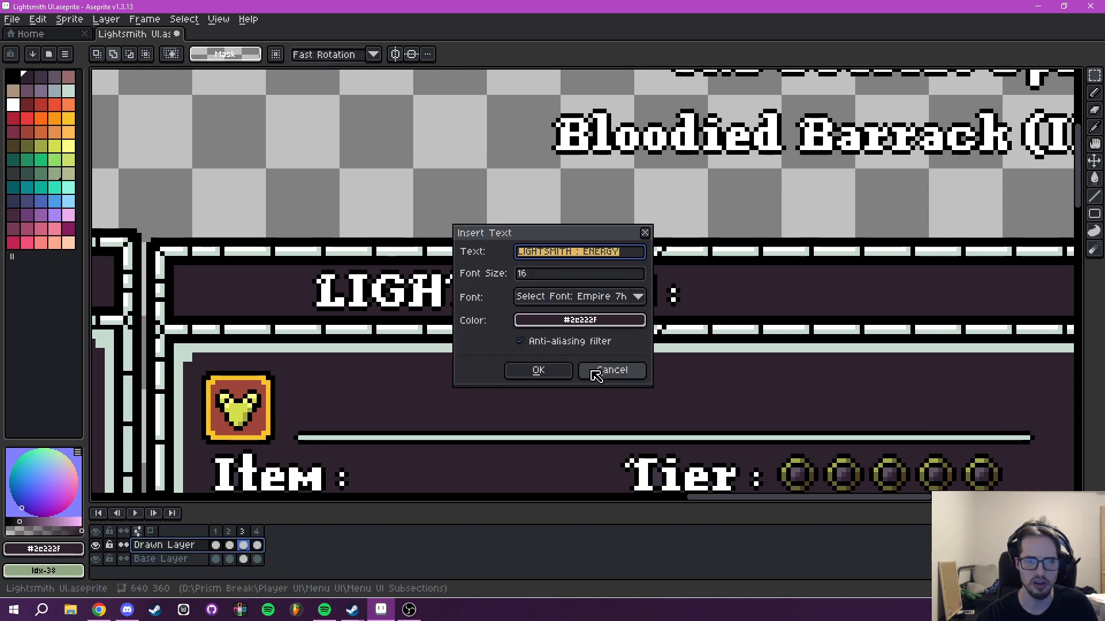
left_click(595, 321)
left_click(531, 343)
left_click(612, 368)
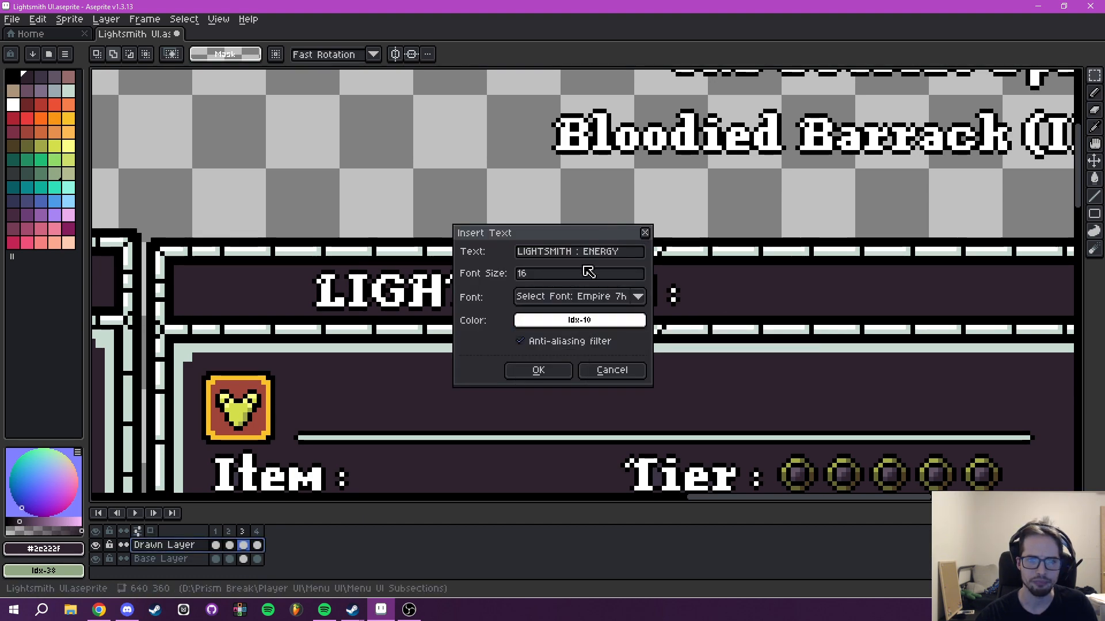
left_click(538, 370)
left_click_drag(598, 292, 620, 304)
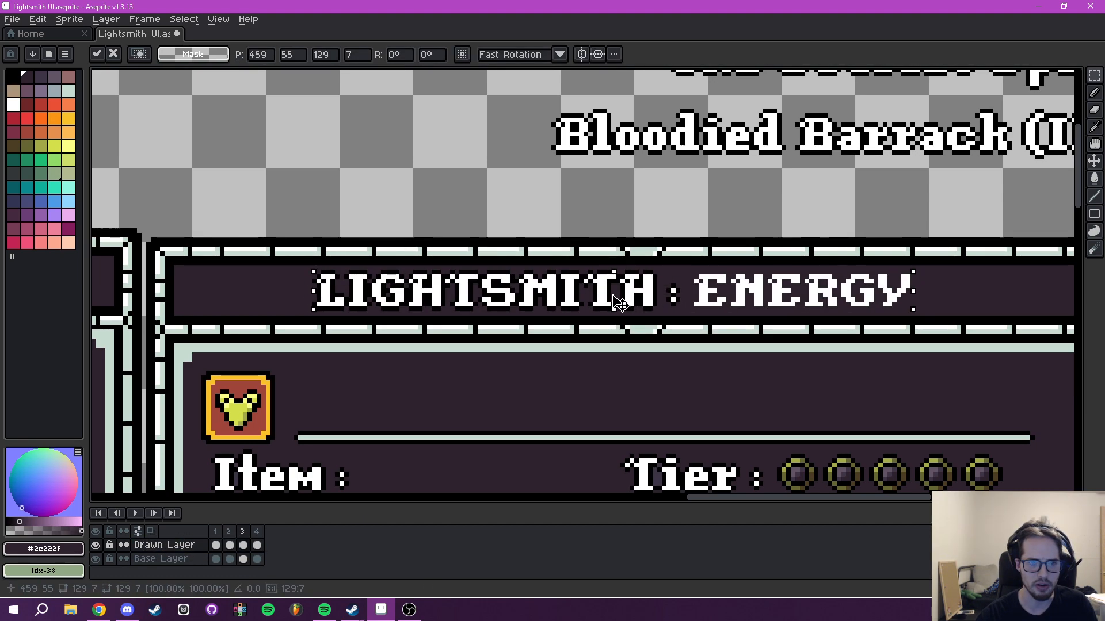
left_click_drag(789, 263, 607, 285)
scroll(607, 285, "up", 1)
key("ctrl+d")
Add a black outside outline to the word ENERGY in frame 3's header.
left_click_drag(458, 293, 799, 352)
key("shift+o")
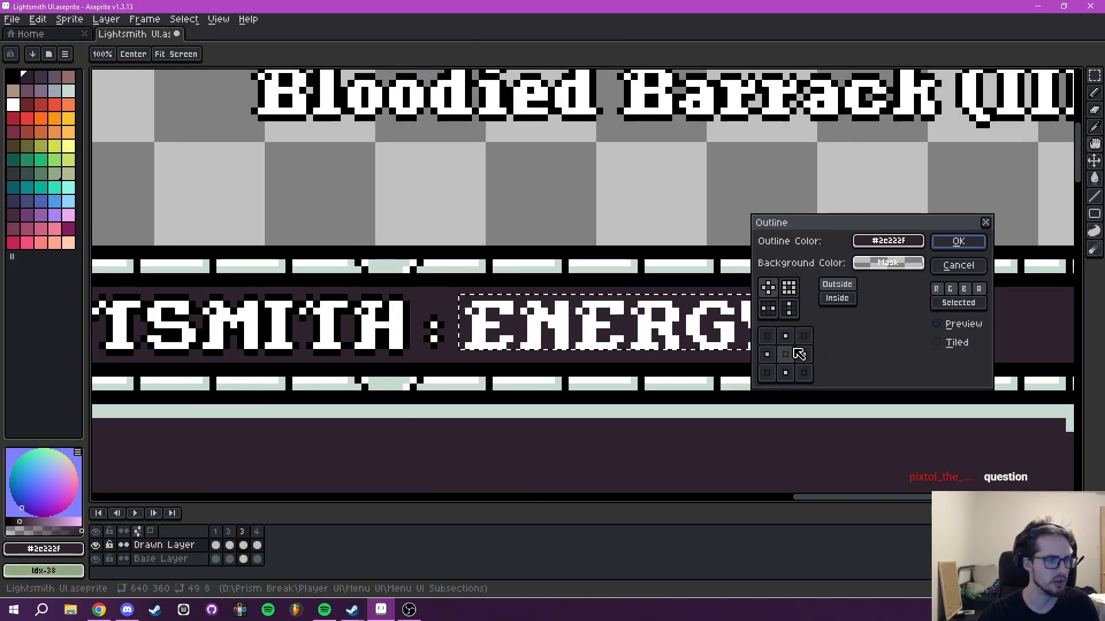
left_click(869, 242)
left_click(780, 267)
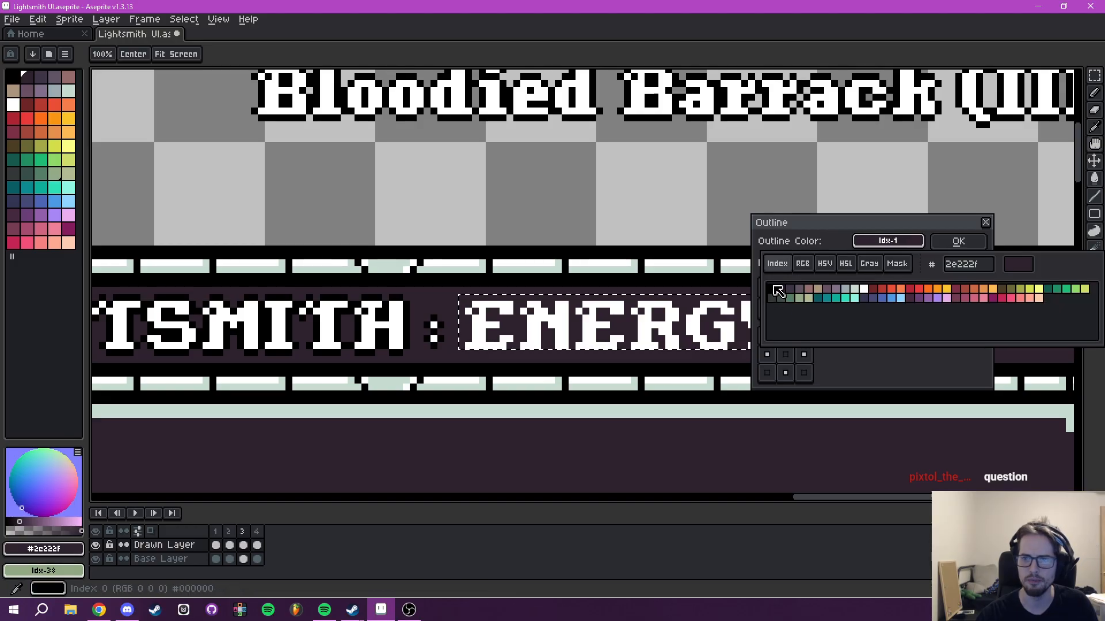
left_click(772, 288)
left_click(901, 240)
left_click(958, 241)
scroll(719, 296, "up", 3)
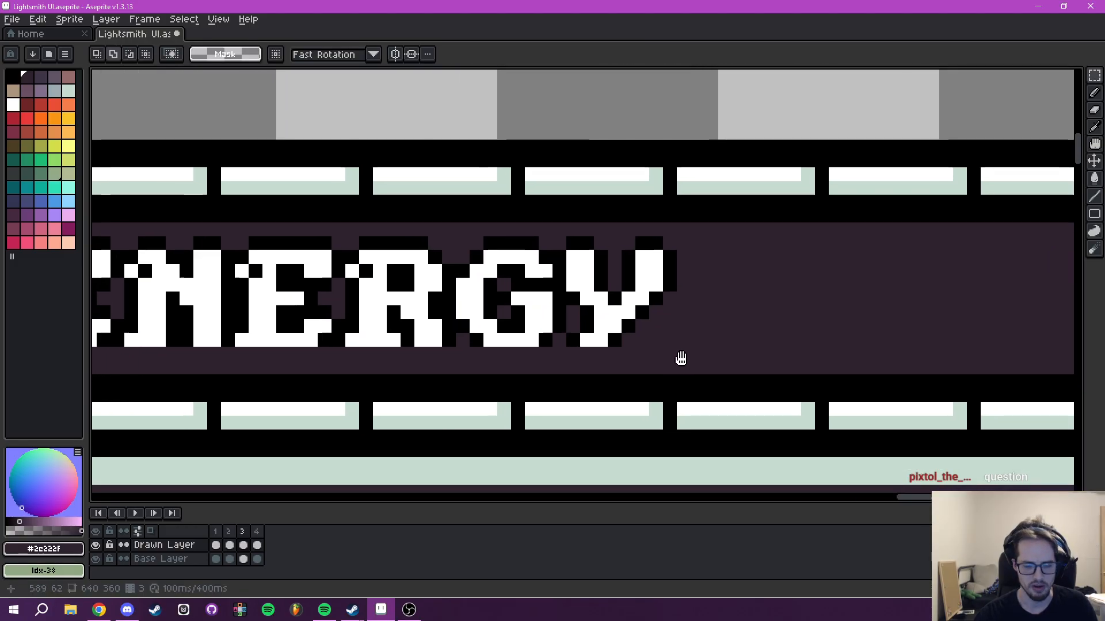
Draw the missing bottom outline under the letters of ENERGY in black with a 1 px pencil.
key("i")
left_click(617, 339)
key("b")
scroll(601, 353, "down", 8)
mouse_move(600, 353)
left_mouse_down()
mouse_move(484, 356)
mouse_move(608, 337)
left_mouse_up()
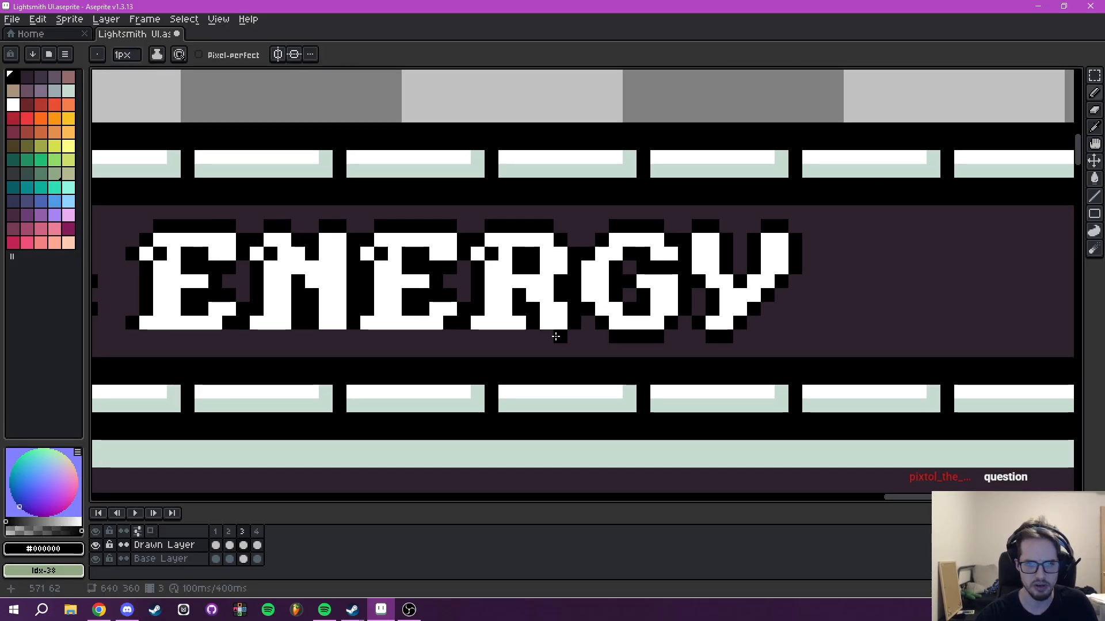
mouse_move(518, 338)
left_mouse_down()
mouse_move(476, 337)
mouse_move(730, 338)
left_mouse_up()
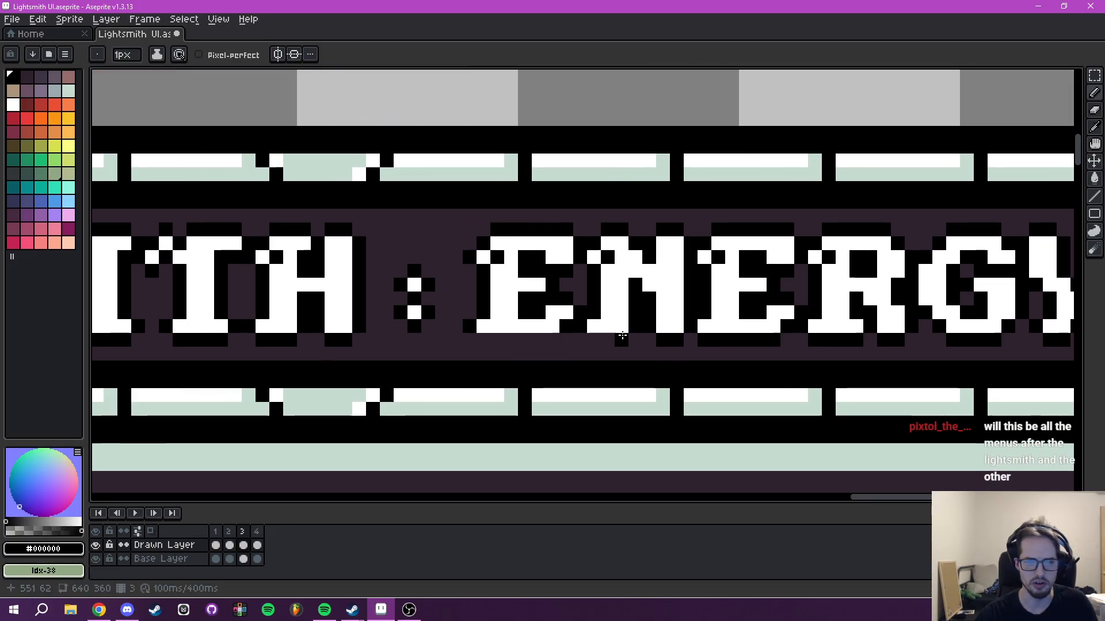
left_click_drag(642, 335, 554, 337)
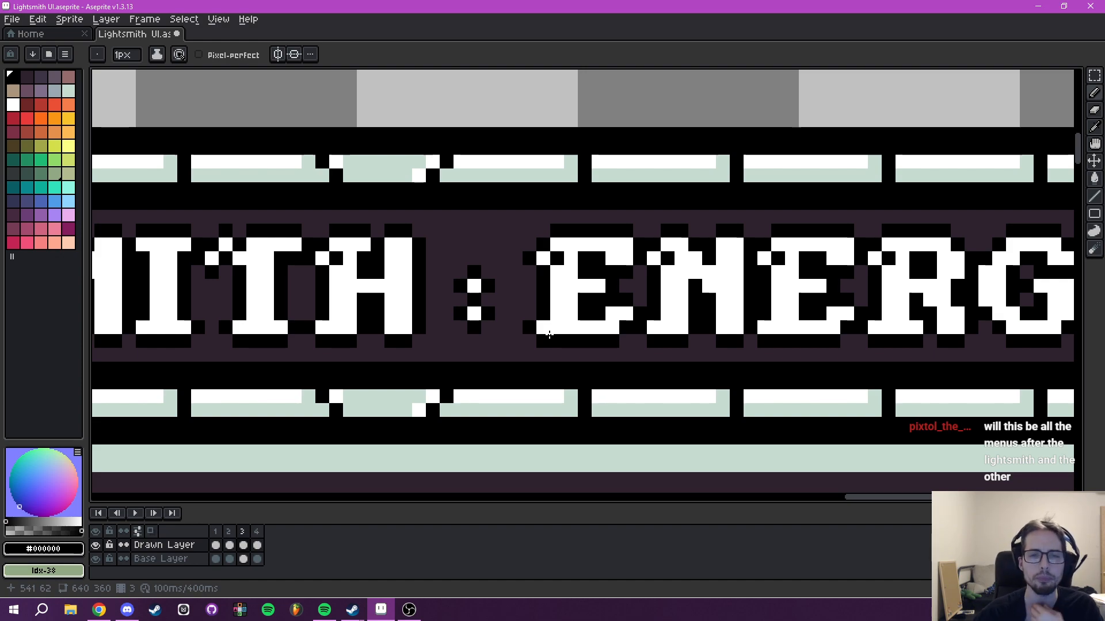
scroll(549, 334, "down", 4)
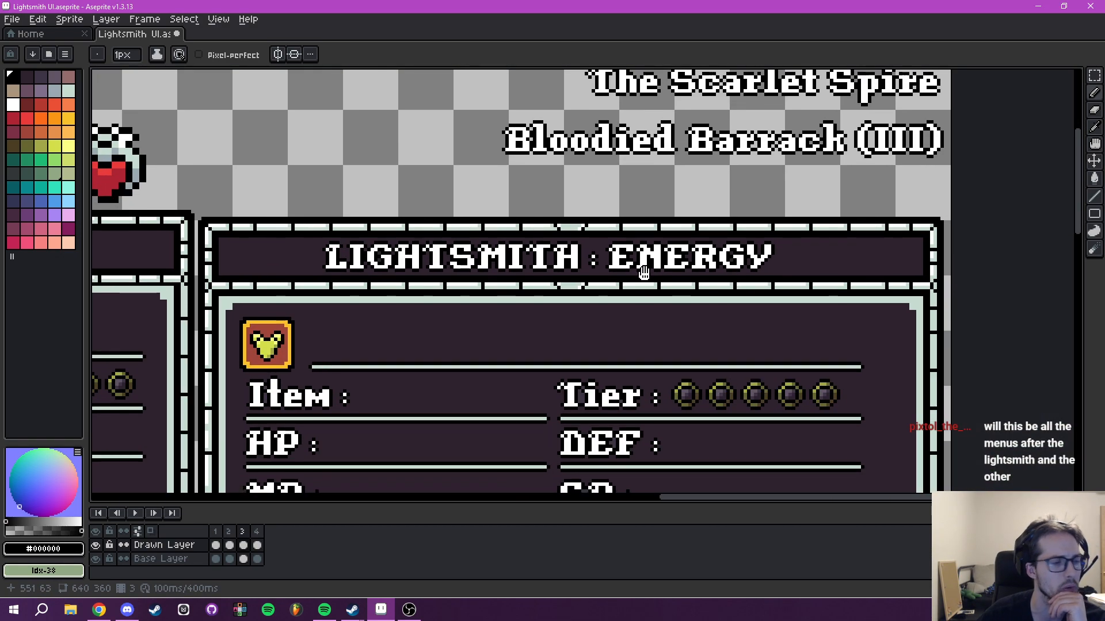
Fill each letter of ENERGY in frame 3's header with the yellow #d5e04b sampled from the item icon.
left_click_drag(643, 273, 578, 112)
left_click_drag(416, 206, 601, 301)
scroll(433, 300, "up", 2)
key("i")
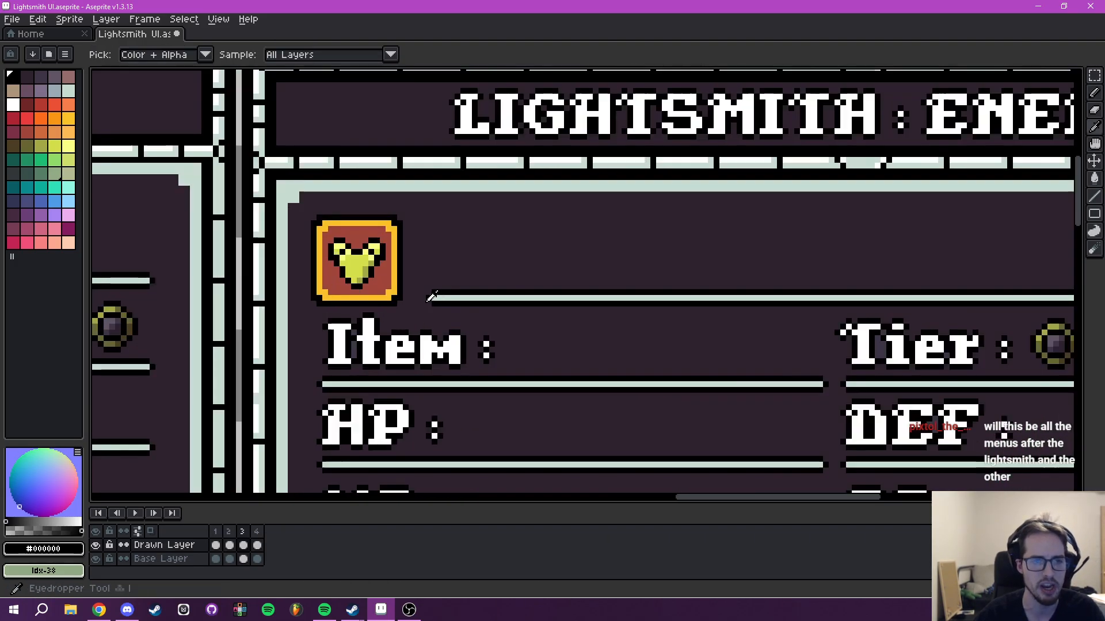
scroll(396, 286, "up", 3)
left_click(324, 239)
scroll(530, 198, "down", 3)
left_click_drag(604, 168, 239, 406)
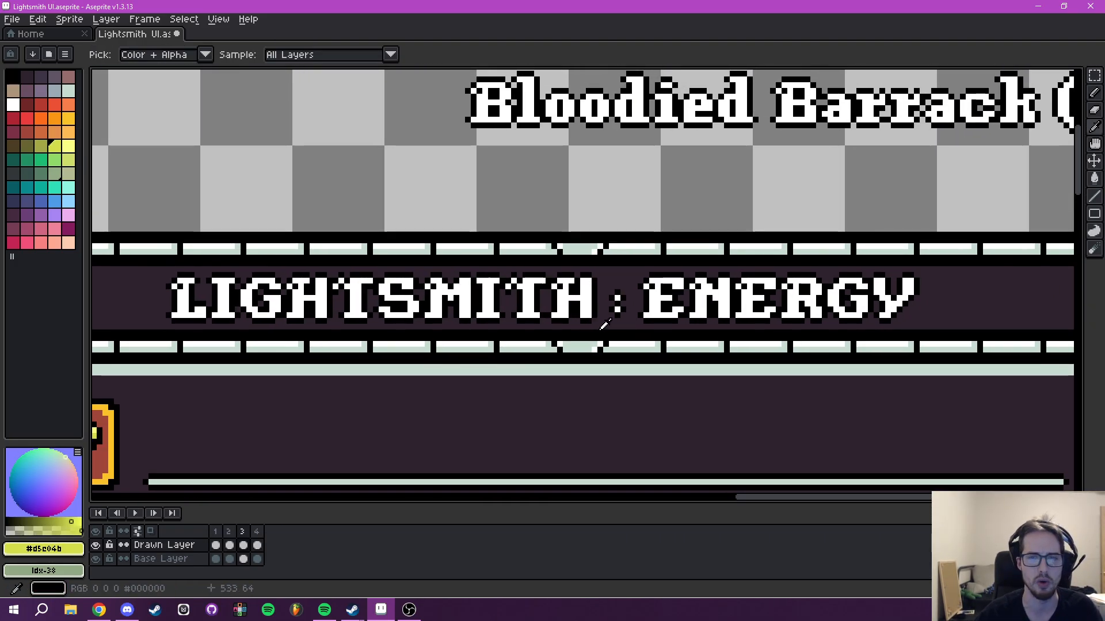
scroll(601, 326, "up", 2)
key("g")
left_click(547, 290)
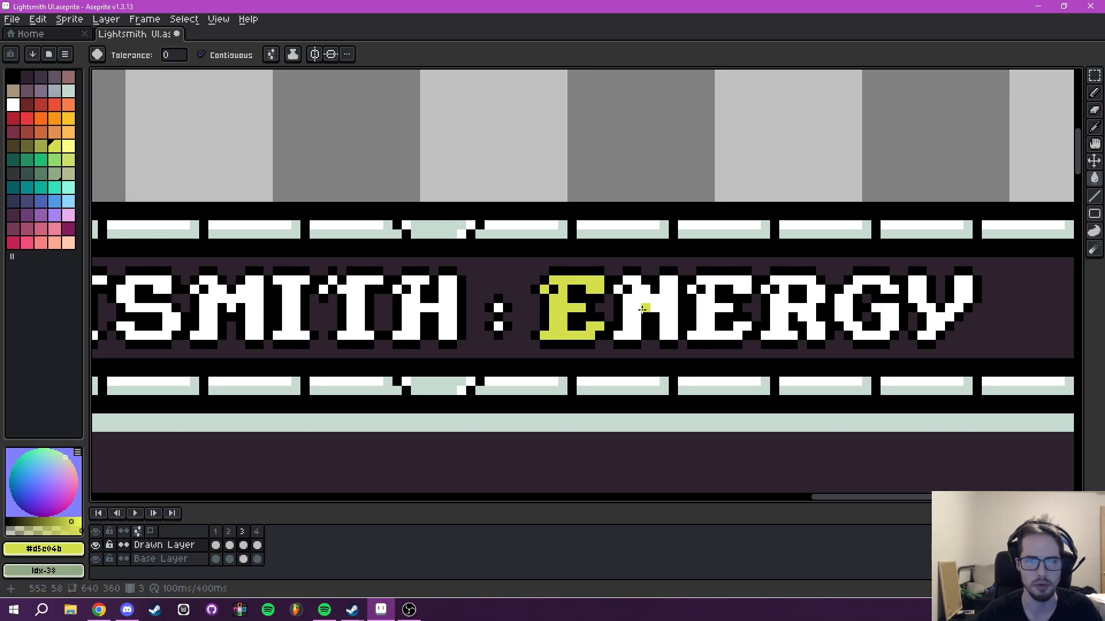
left_click(640, 309)
left_click(723, 309)
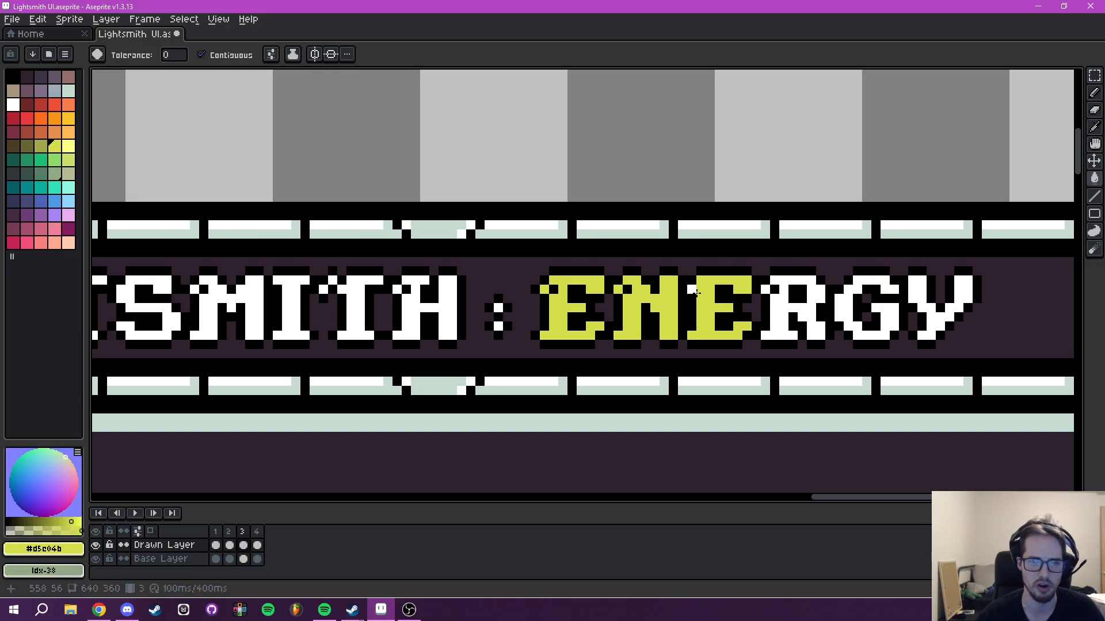
left_click_drag(775, 301, 650, 311)
left_click(650, 311)
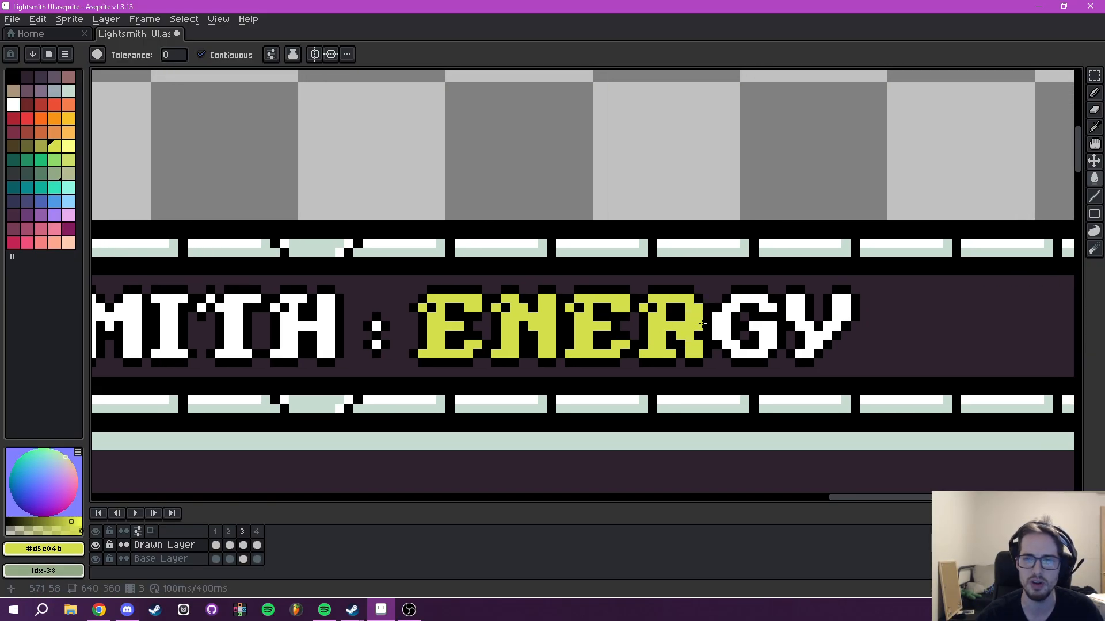
left_click(750, 326)
left_click(794, 313)
Compare the Lightsmith header, item panel and item grid across frames 1 to 4.
scroll(795, 312, "down", 8)
left_click_drag(947, 339, 612, 217)
key("Right")
key("Left")
key("Left")
key("Right")
key("Right")
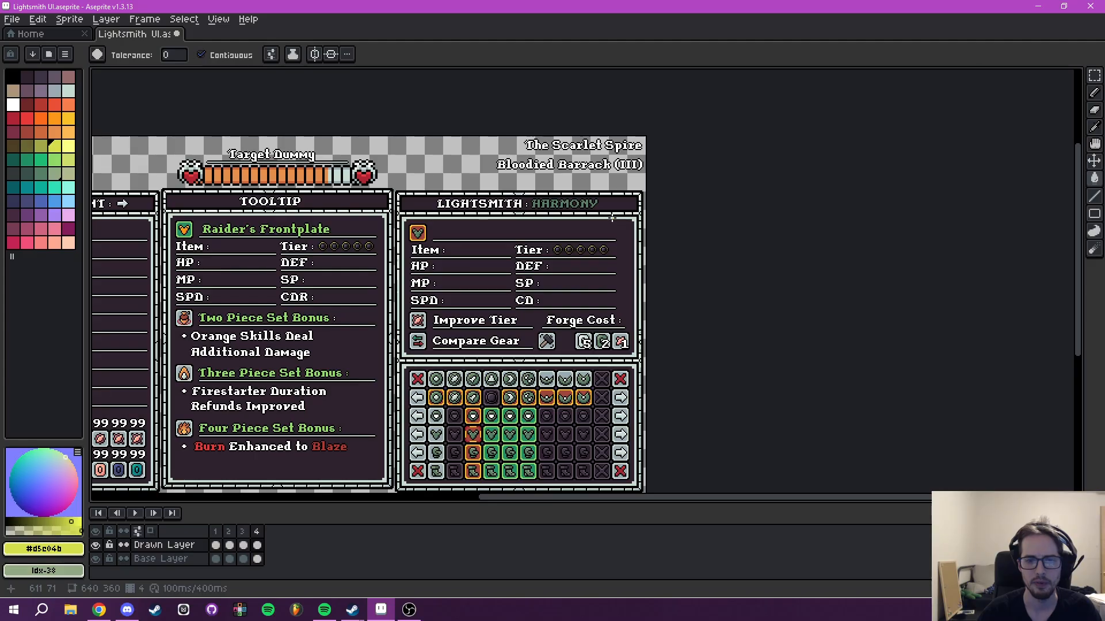
left_click_drag(669, 389, 655, 271)
left_click_drag(797, 347, 822, 382)
key("Left")
key("Left")
key("Left")
left_click_drag(351, 374, 431, 415)
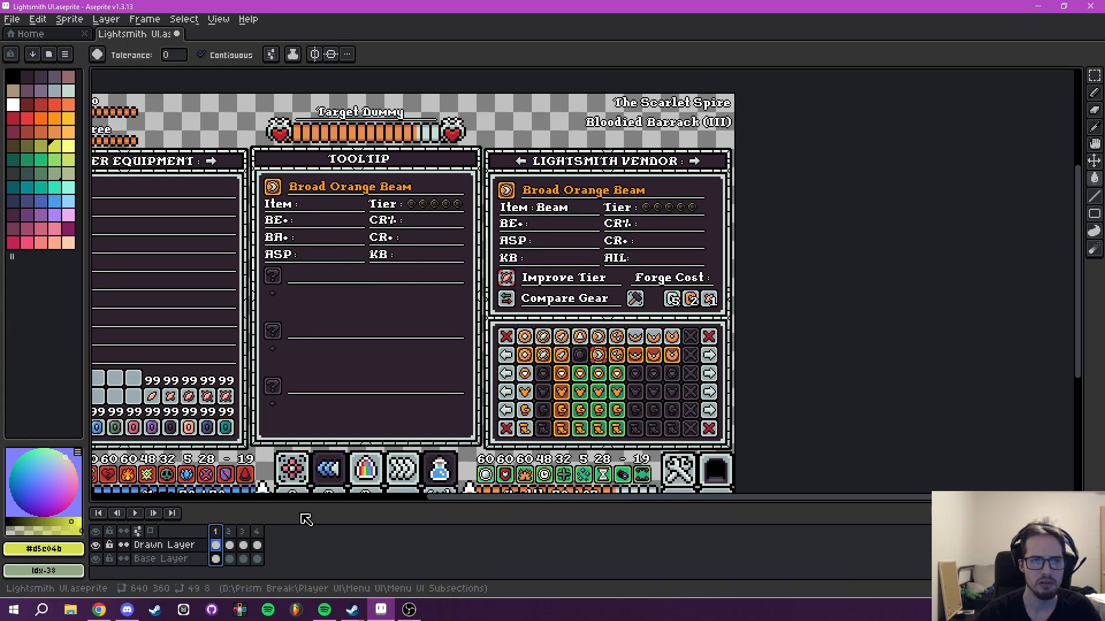
left_click(229, 531)
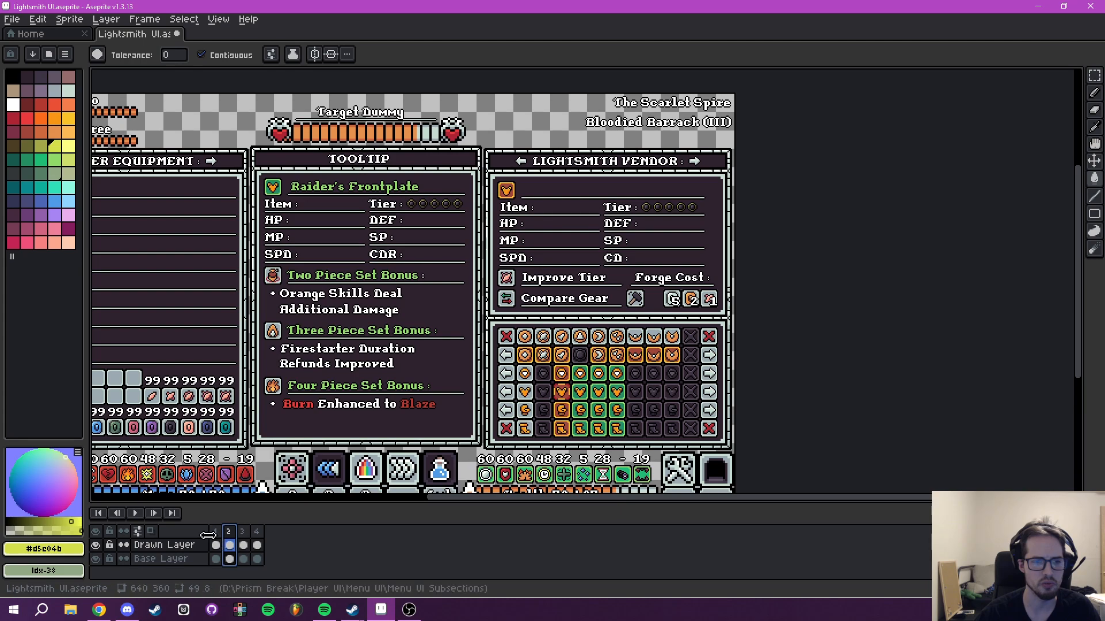
left_click(216, 532)
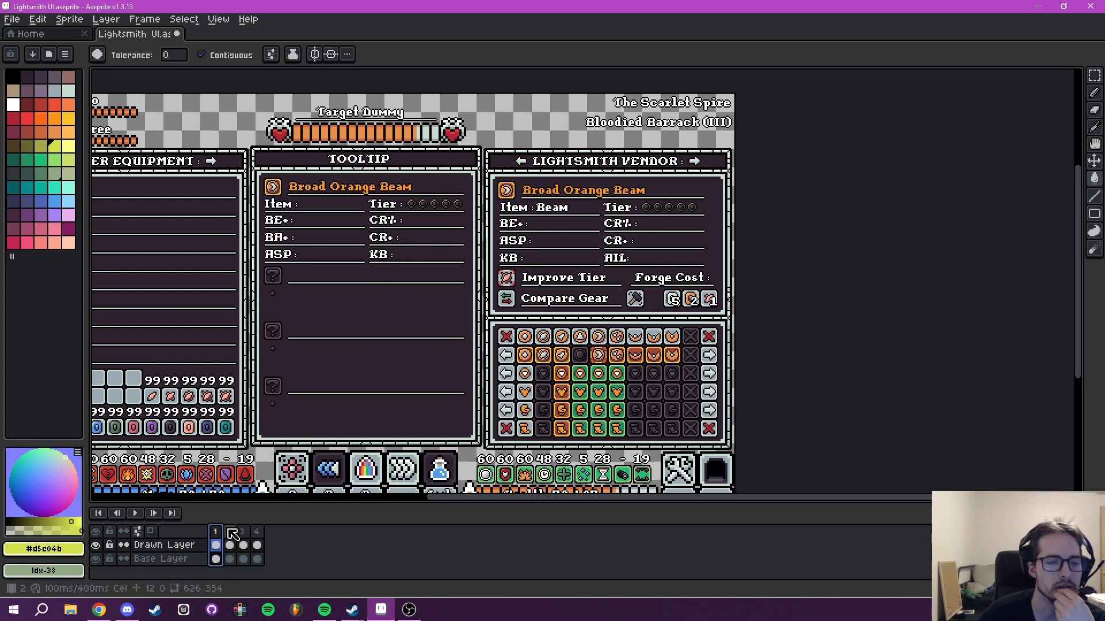
left_click(230, 531)
left_click(216, 538)
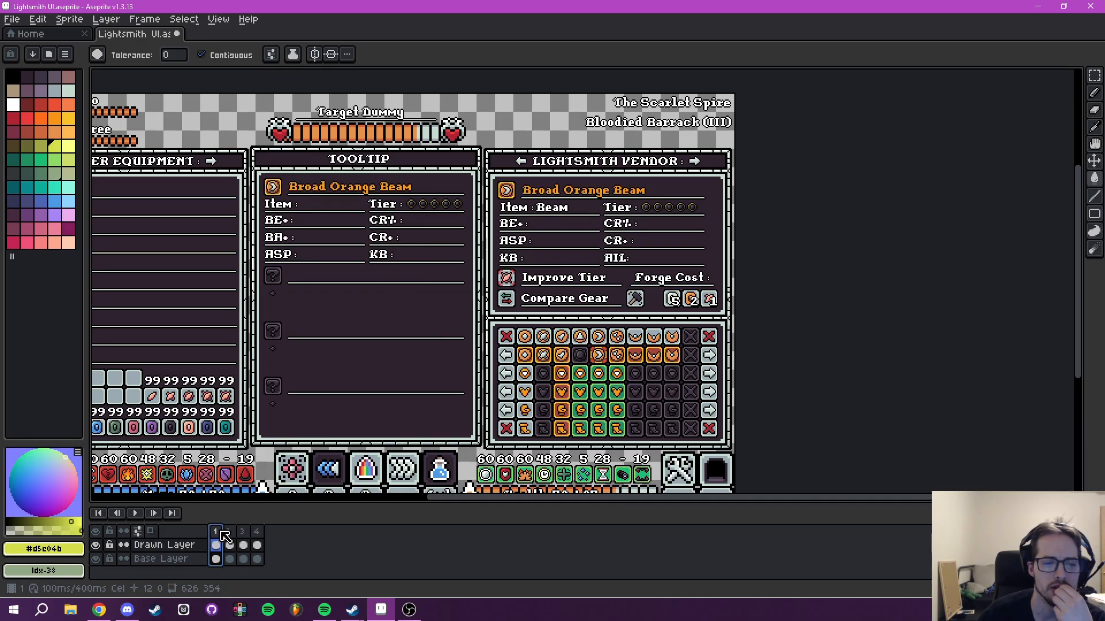
left_click(233, 534)
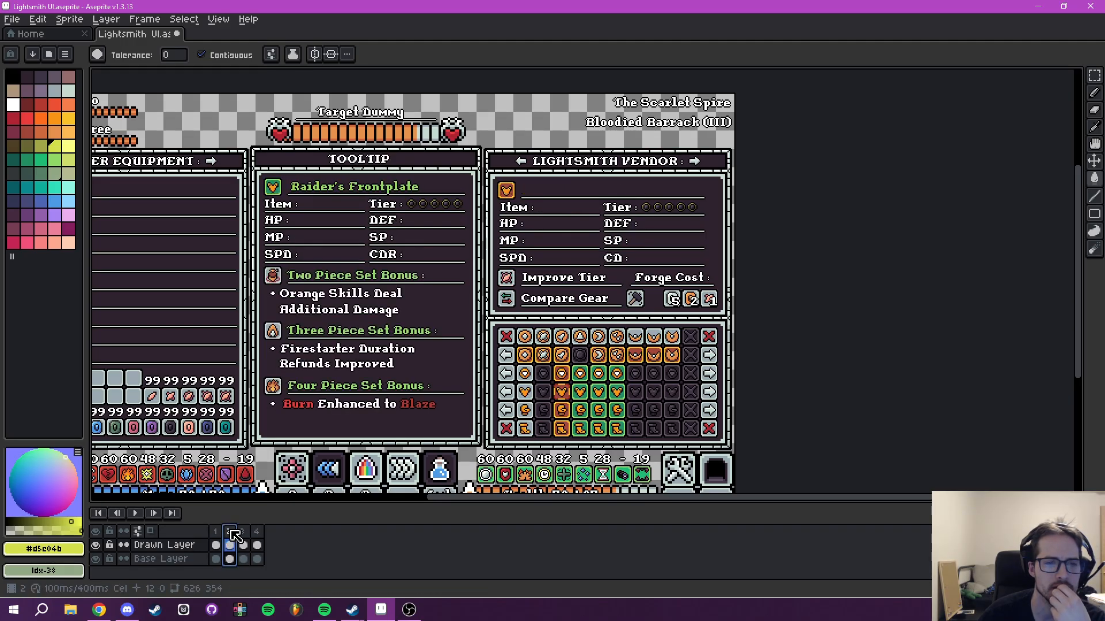
left_click(243, 544)
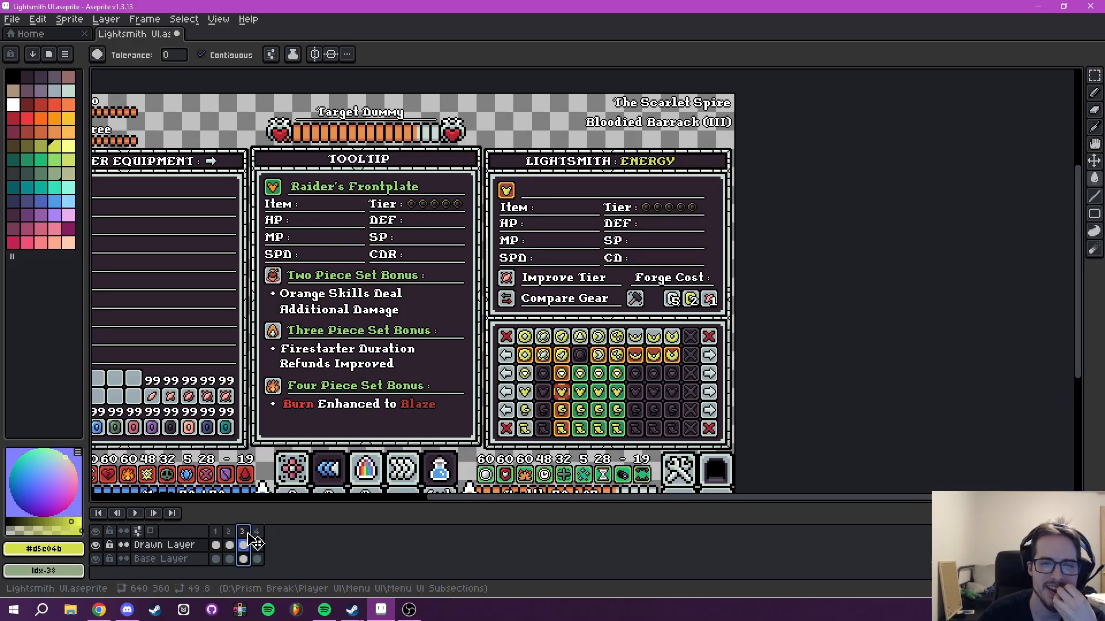
left_click(233, 538)
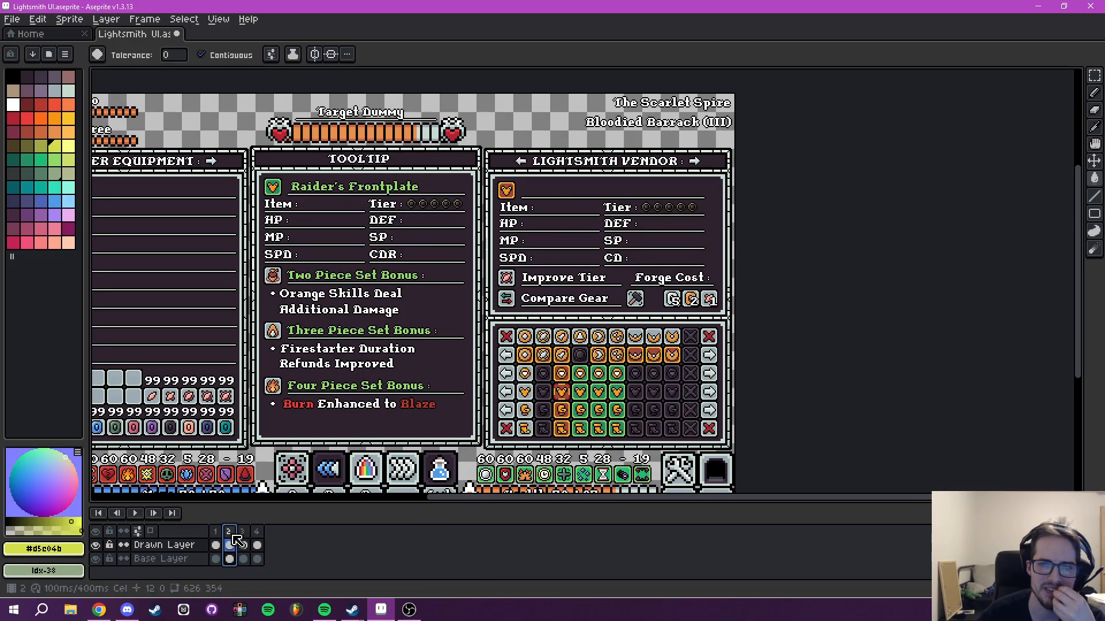
left_click(246, 543)
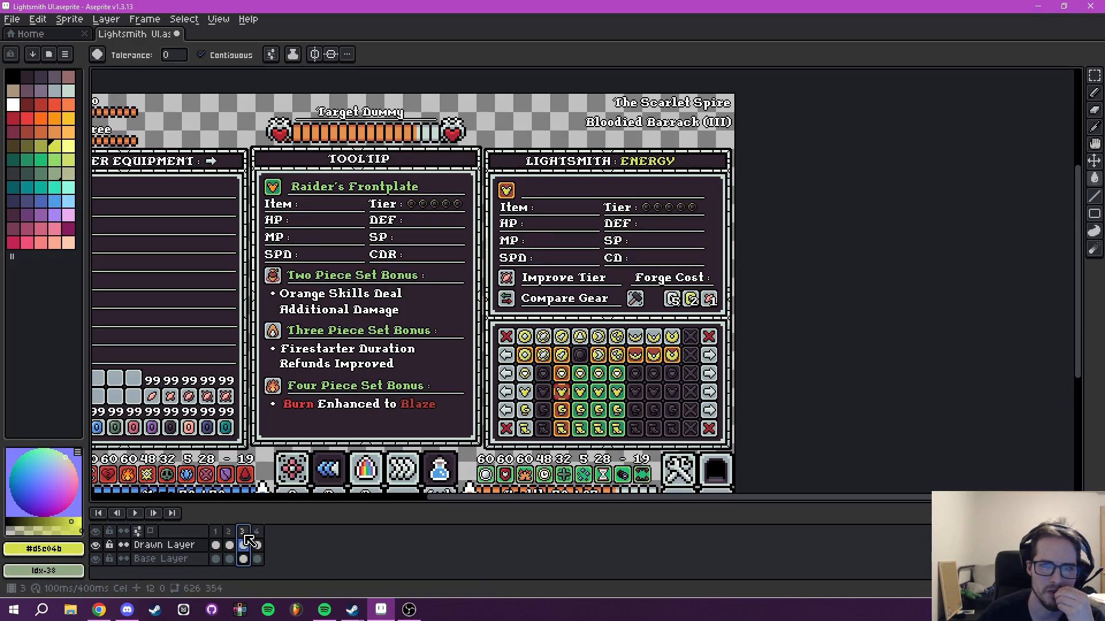
left_click(257, 534)
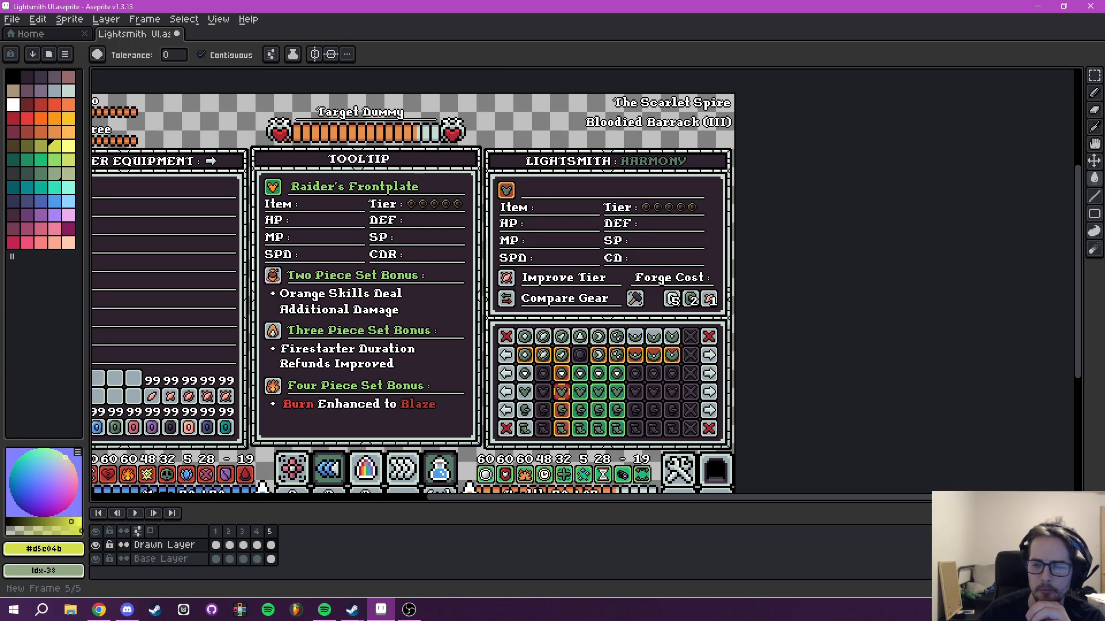
Add copies of the frame 4 HARMONY menu until the timeline has 11 frames.
key("alt+n")
key("alt+n")
key("alt+n")
key("alt+n")
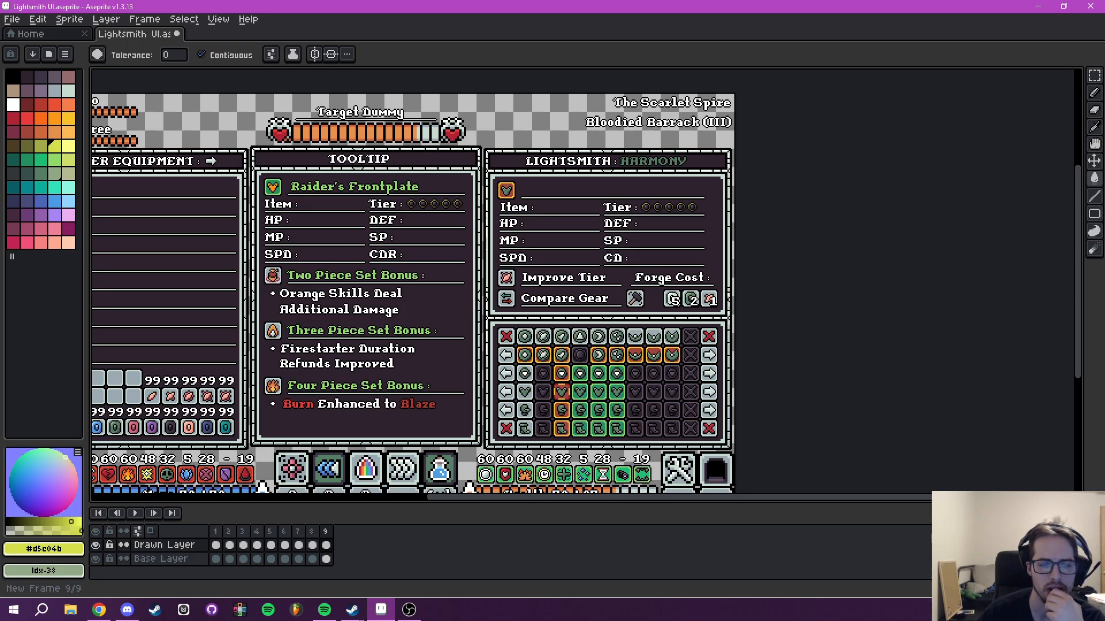
key("alt+n")
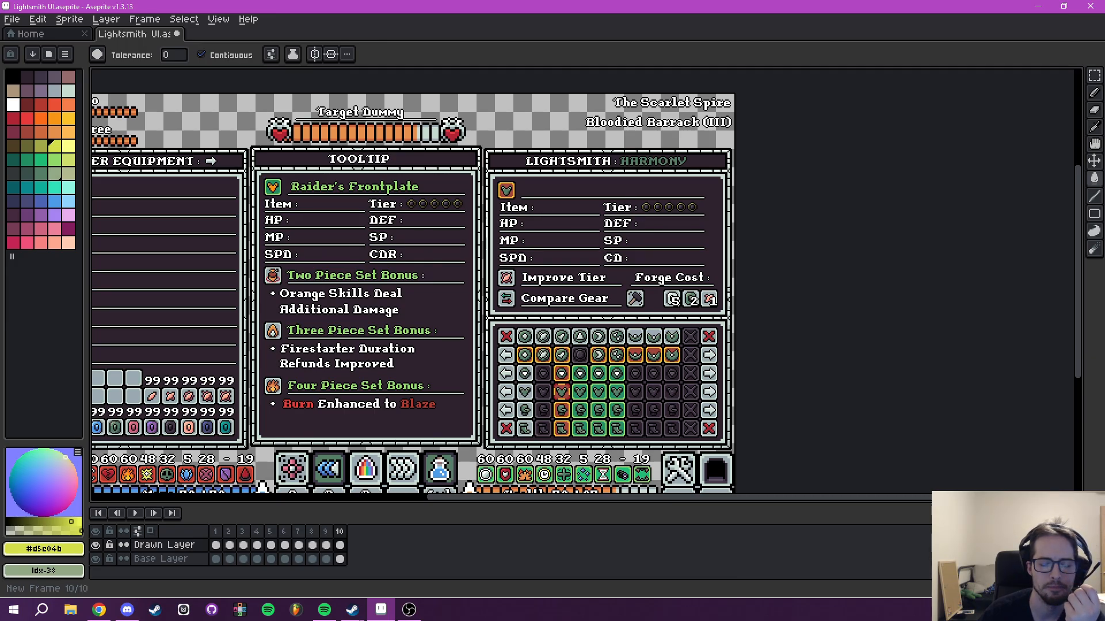
key("alt+n")
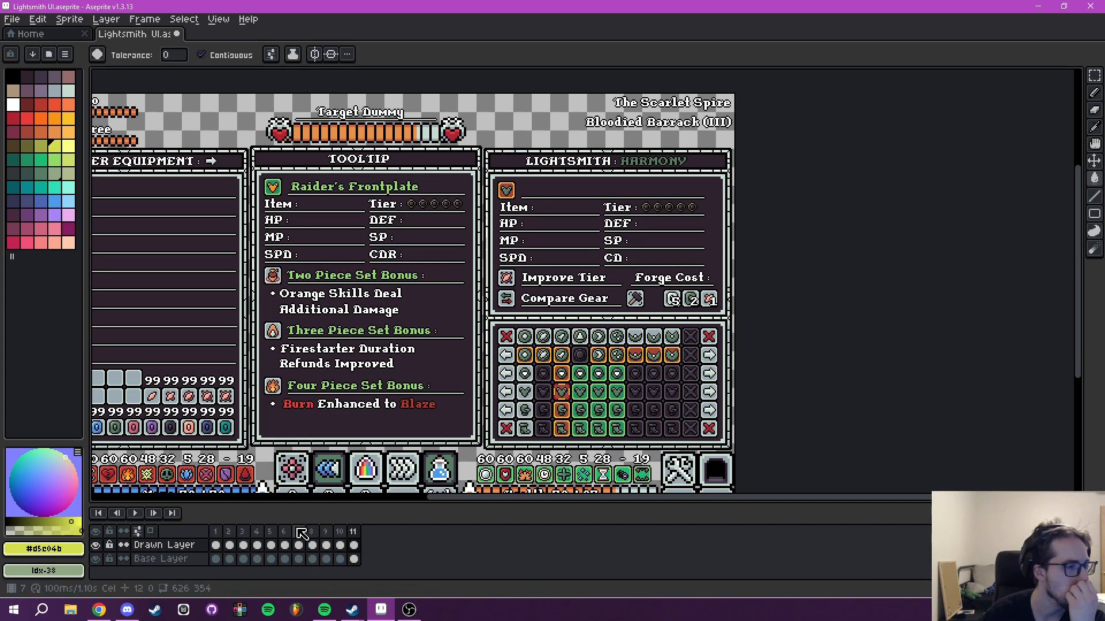
Sample the dark background colour #2e222f on frame 5 and ready the 1 px pencil.
left_click(255, 546)
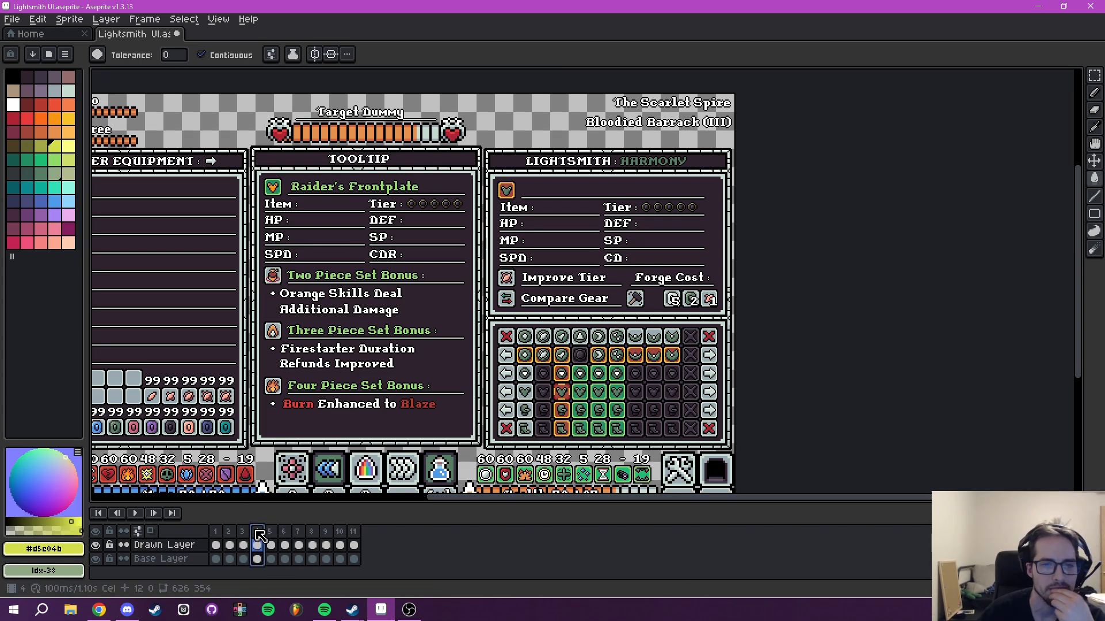
left_click(242, 531)
left_click(258, 531)
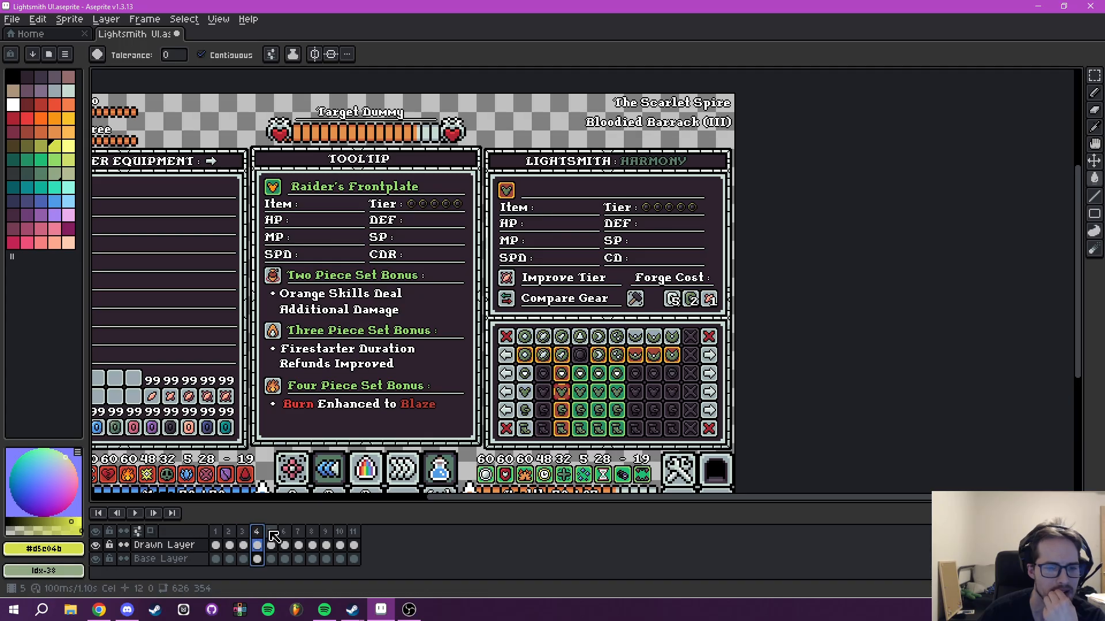
left_click_drag(586, 283, 485, 397)
left_click_drag(474, 355, 523, 304)
left_click(271, 532)
left_click_drag(673, 187, 636, 246)
scroll(636, 246, "up", 5)
mouse_move(494, 395)
left_mouse_down()
mouse_move(612, 305)
mouse_move(659, 306)
mouse_move(683, 291)
left_mouse_up()
key("i")
left_click(631, 314)
key("b")
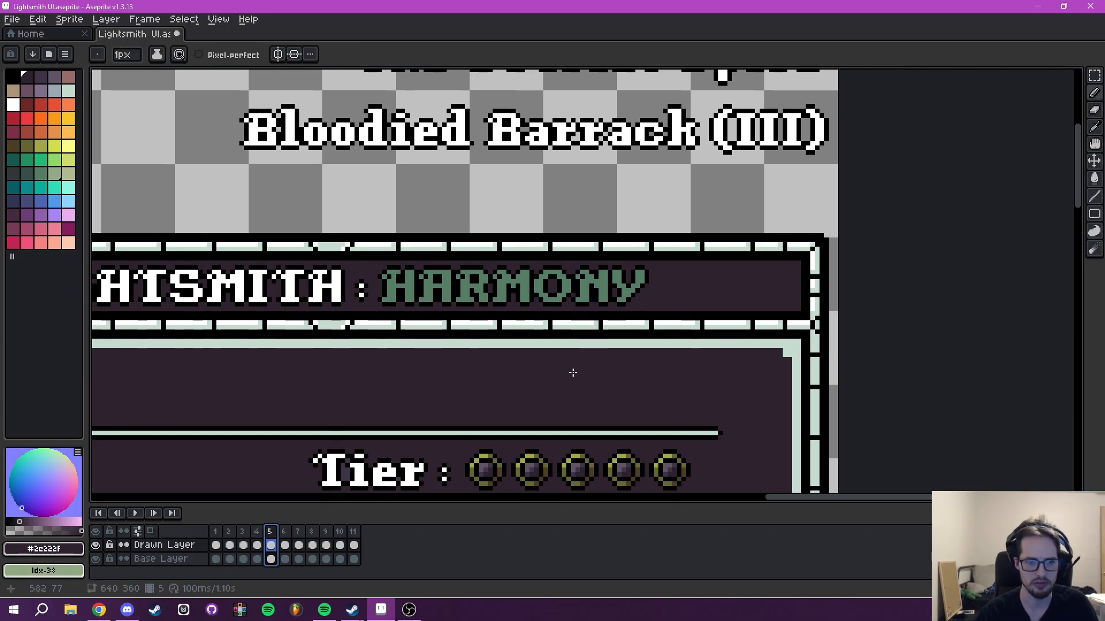
Undo the added copies of frame 4, going back to a four-frame timeline.
key("ctrl+z")
key("ctrl+z")
key("ctrl+z")
key("ctrl+z")
key("ctrl+z")
key("ctrl+z")
key("ctrl+z")
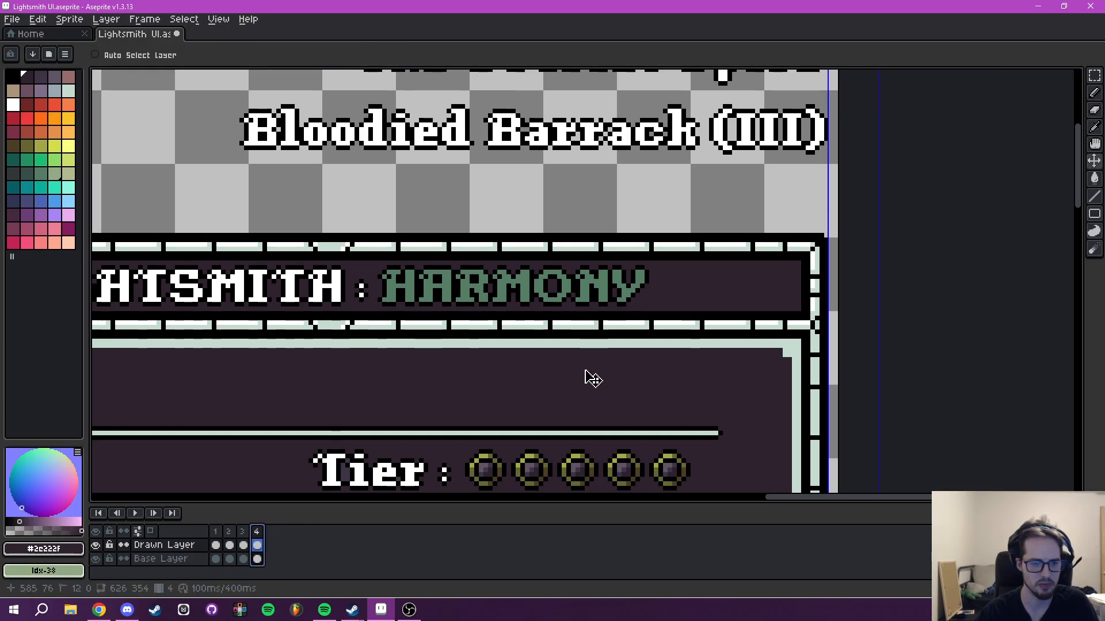
Erase the word HARMONY from frame 4's header on the Drawn Layer with a 9 px eraser, keeping LIGHTSMITH and the colon.
left_click_drag(426, 374, 552, 306)
scroll(797, 219, "up", 1)
mouse_move(751, 270)
left_mouse_down()
mouse_move(732, 288)
mouse_move(738, 269)
left_mouse_up()
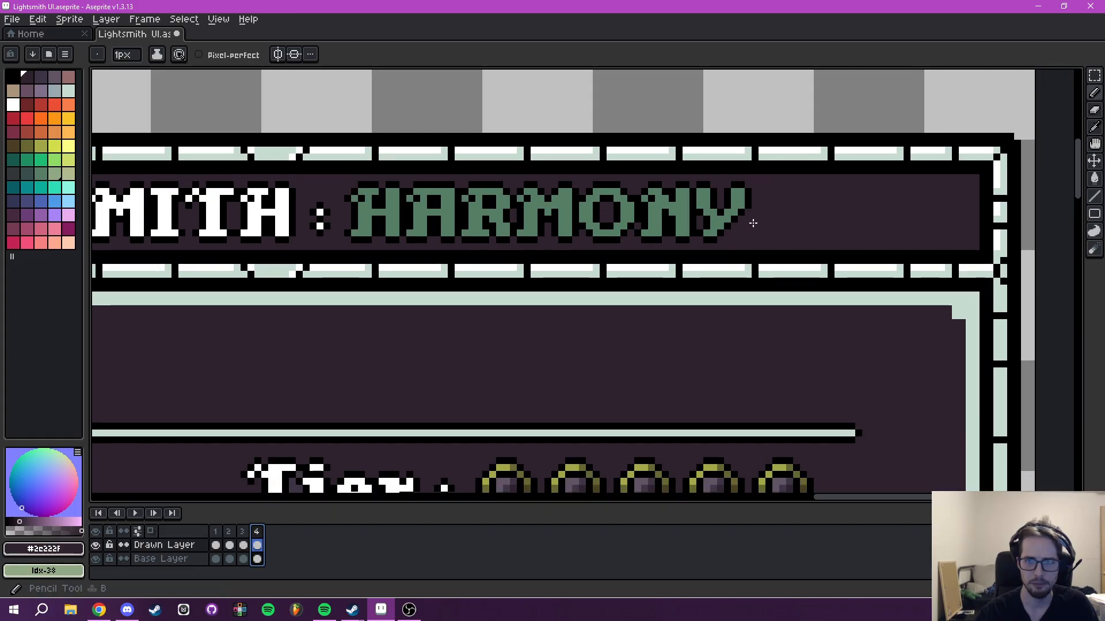
left_click_drag(751, 222, 728, 284)
left_click(183, 560)
left_click_drag(698, 322, 576, 371)
key("i")
left_click_drag(662, 318, 750, 291)
key("b")
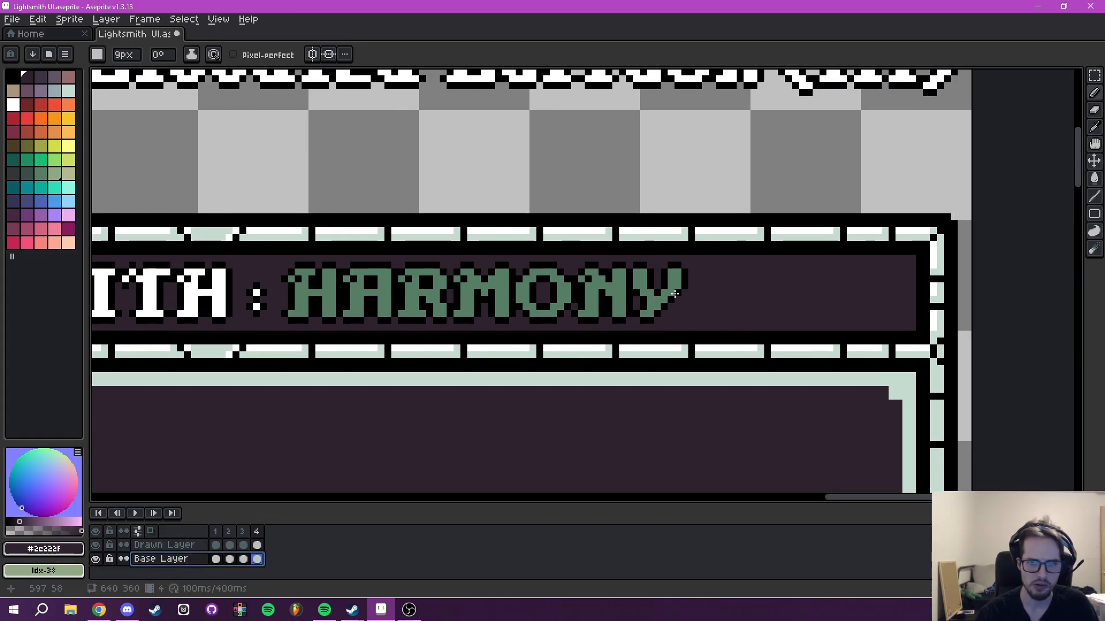
left_click(165, 545)
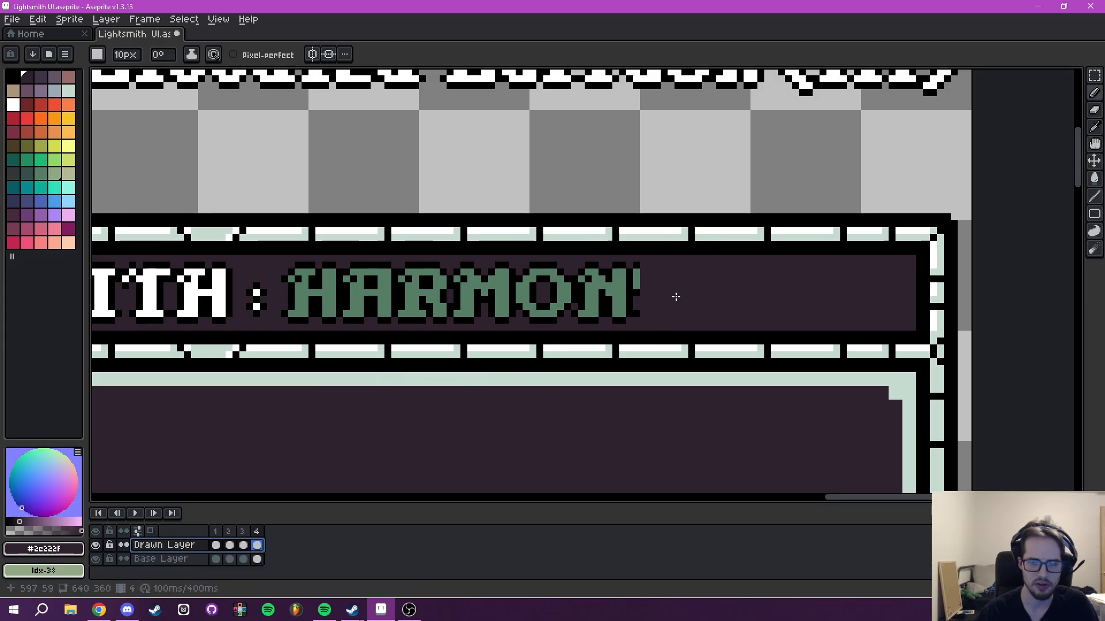
key("e")
left_click_drag(683, 291, 312, 288)
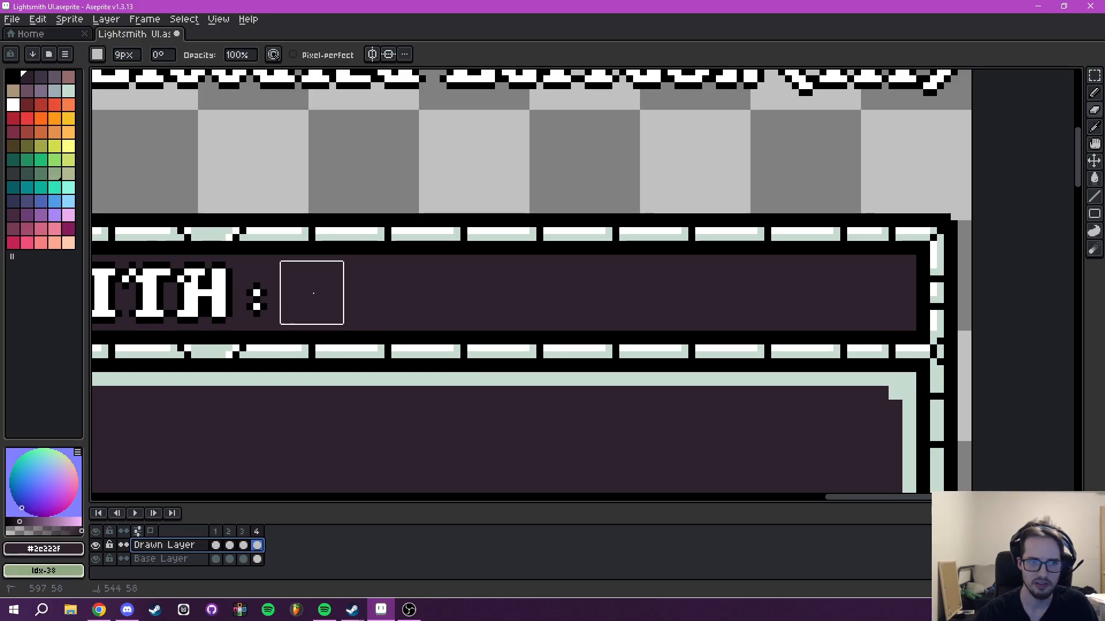
Check frame 4's header and the rest of its menu layout after the type name's removal.
scroll(423, 277, "up", 1)
scroll(584, 257, "down", 4)
left_click_drag(423, 278, 601, 209)
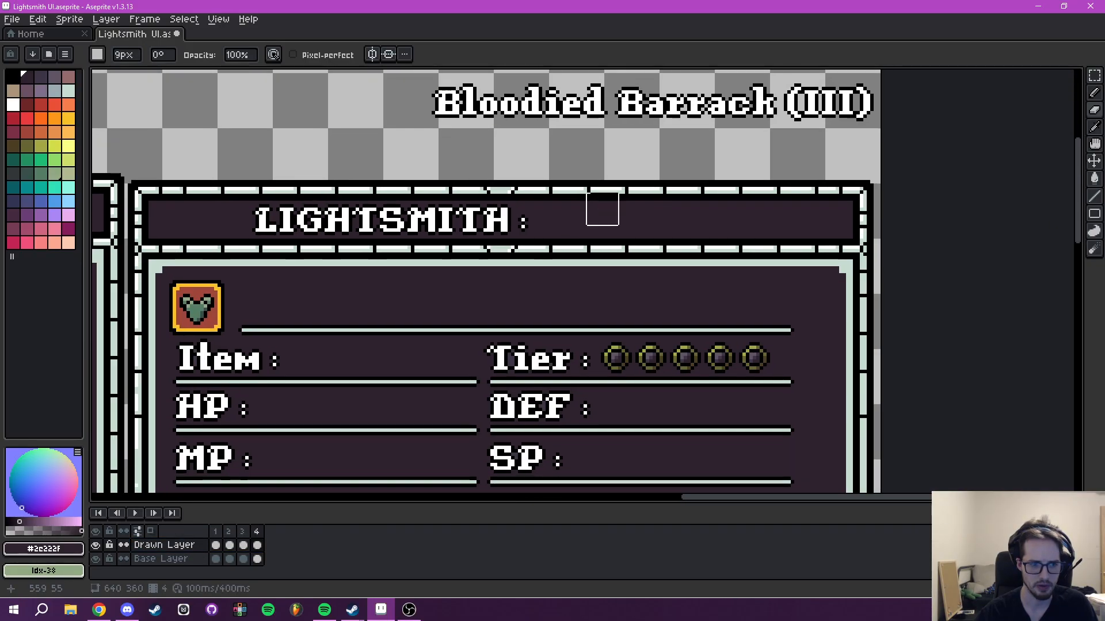
scroll(626, 256, "down", 1)
left_click_drag(609, 257, 631, 261)
scroll(748, 274, "down", 1)
scroll(685, 271, "up", 1)
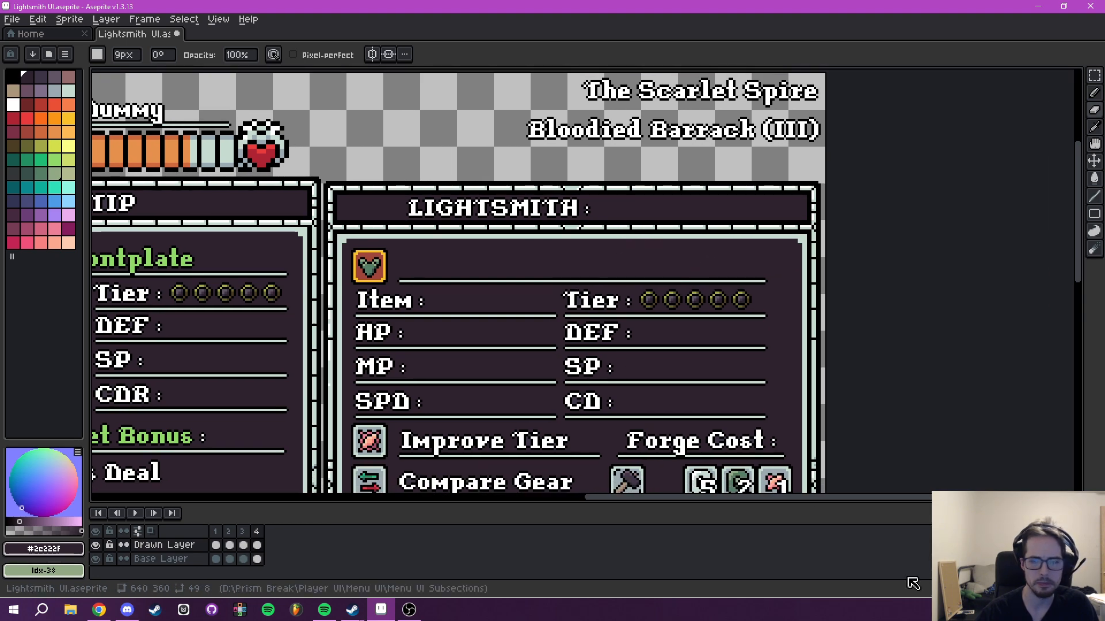
left_click_drag(754, 411, 728, 214)
scroll(719, 261, "down", 2)
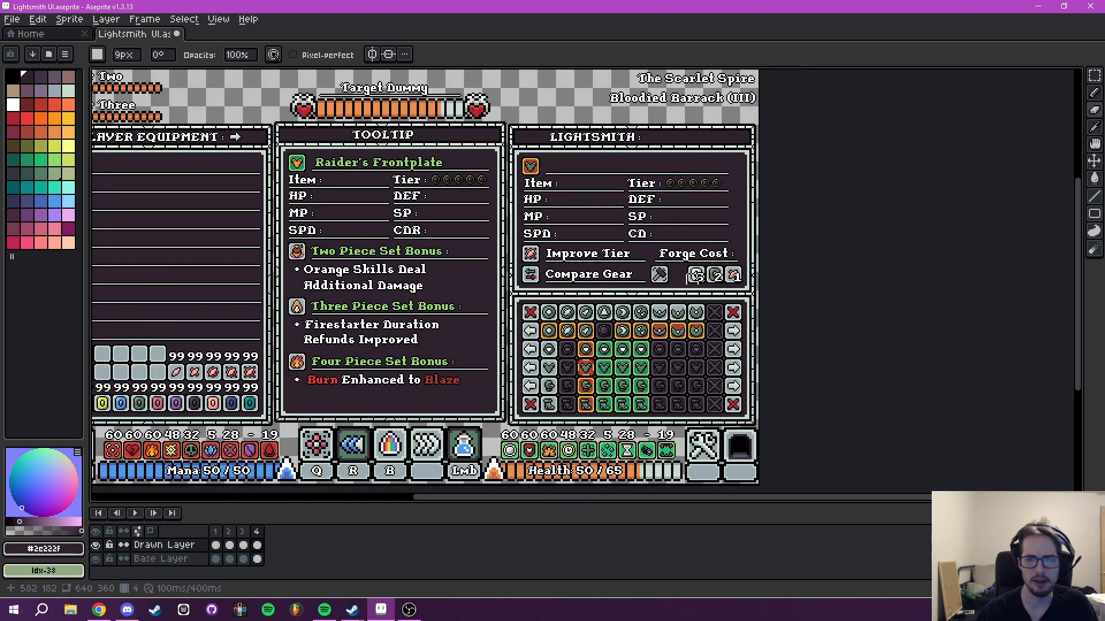
left_click_drag(687, 281, 644, 324)
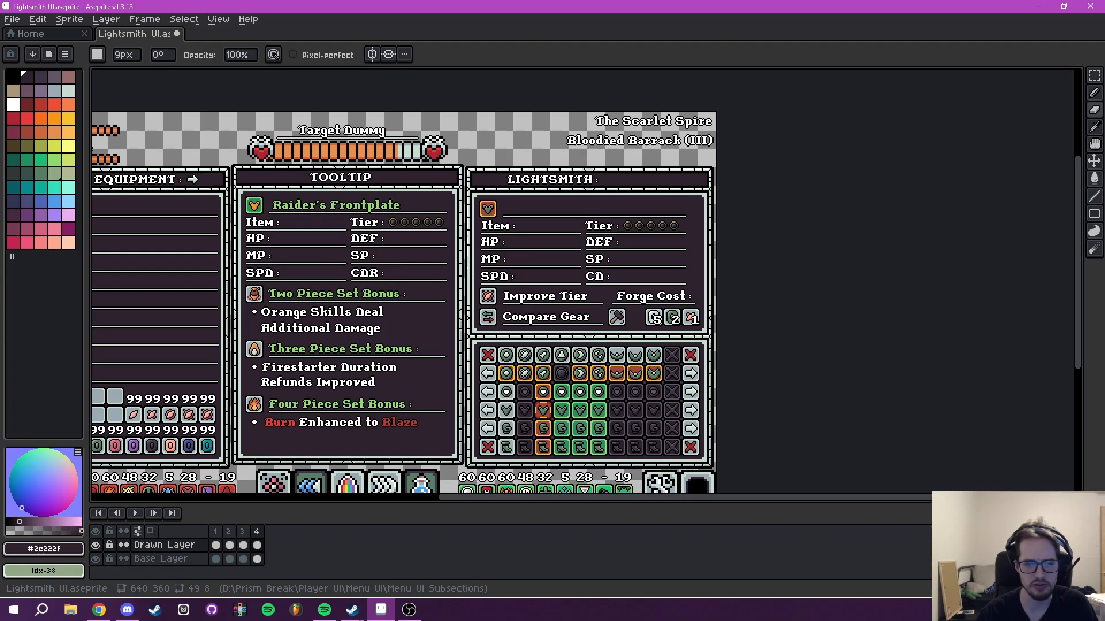
Add six copies of frame 4 with its blank type name, extending the timeline to ten frames.
key("alt+n")
key("alt+n")
key("alt+n")
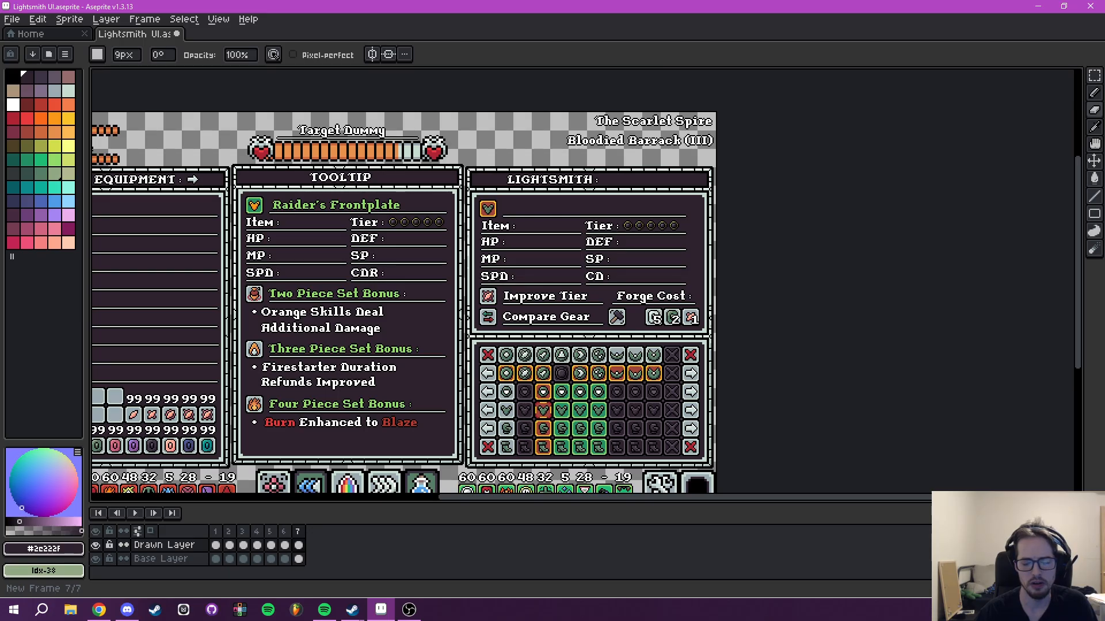
key("alt+n")
key("alt+n")
key("alt+n")
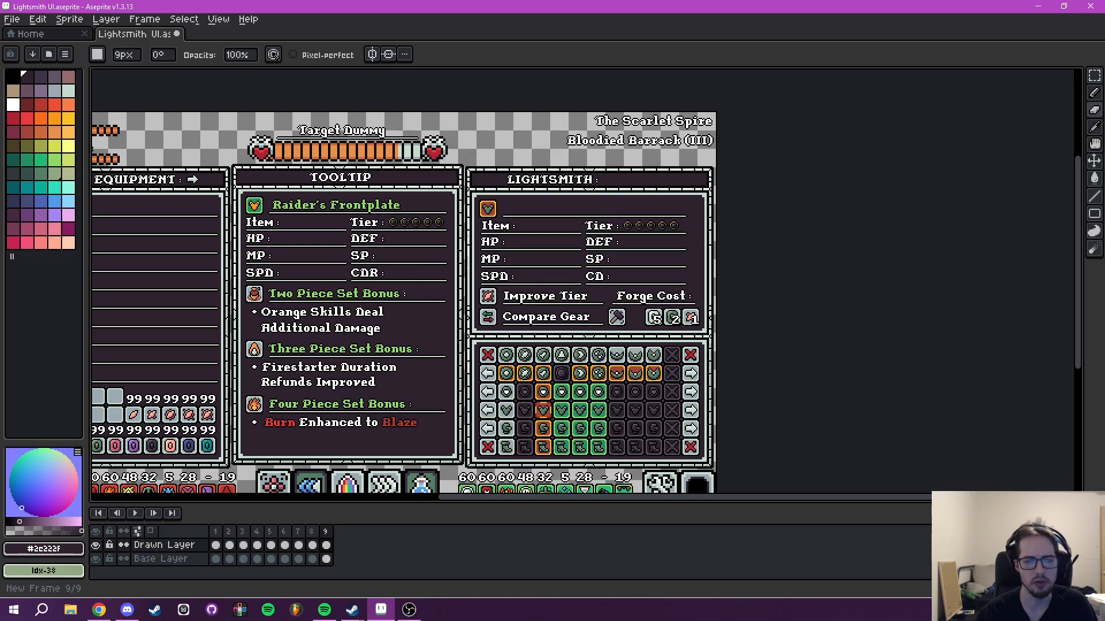
Review frames 2 to 10 one after another, comparing their Lightsmith headers and item grids.
left_click(229, 545)
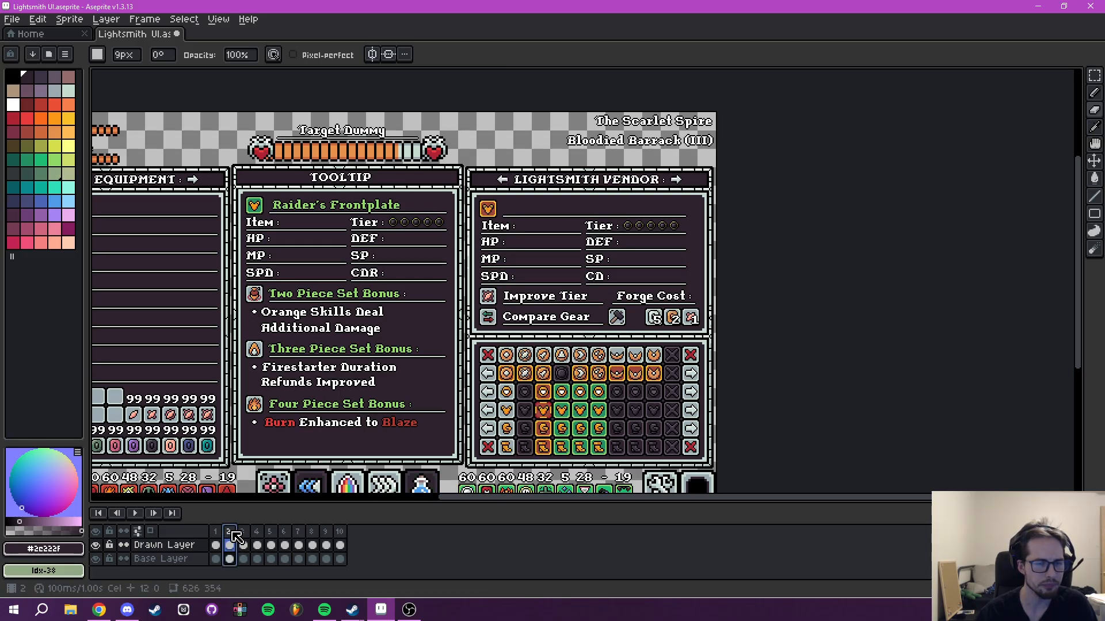
left_click(243, 545)
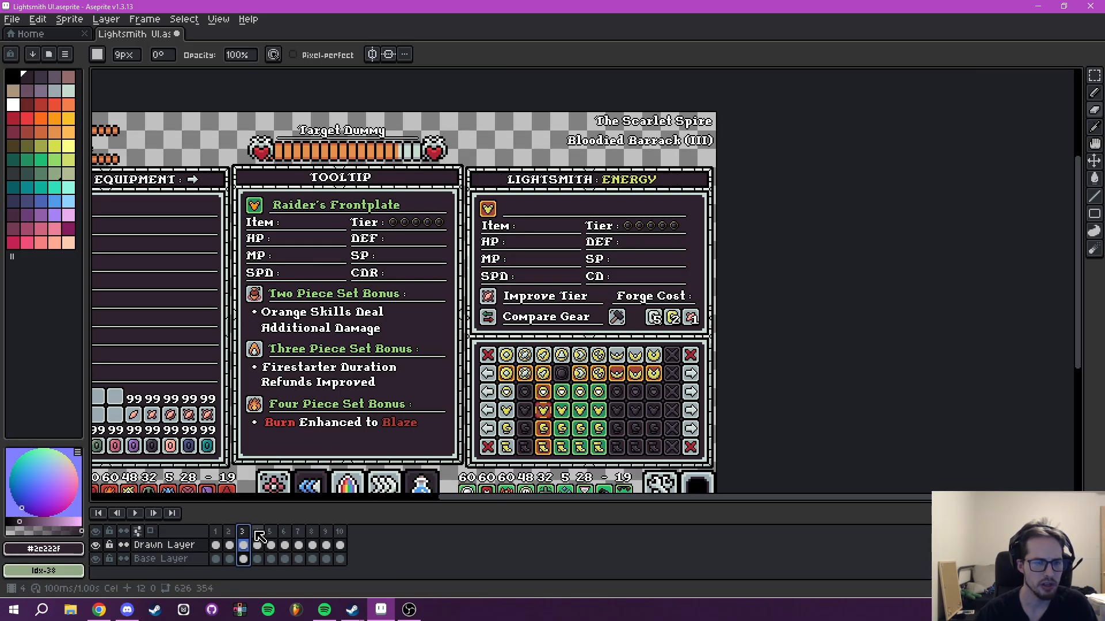
left_click(256, 545)
left_click(271, 544)
left_click(285, 545)
left_click(298, 545)
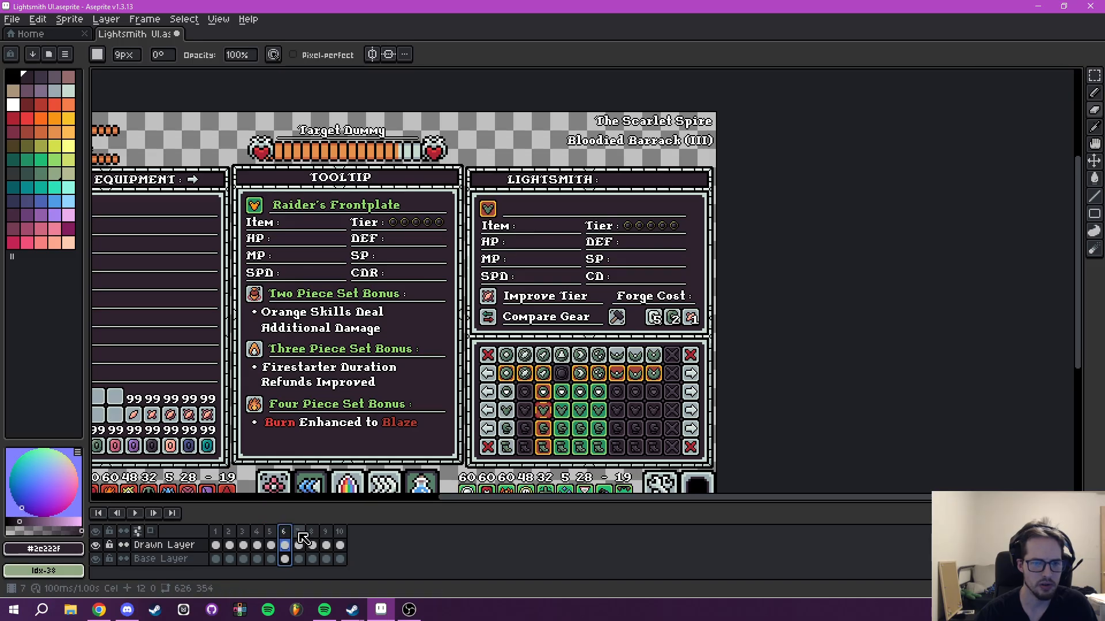
left_click(312, 545)
left_click(327, 545)
left_click(340, 545)
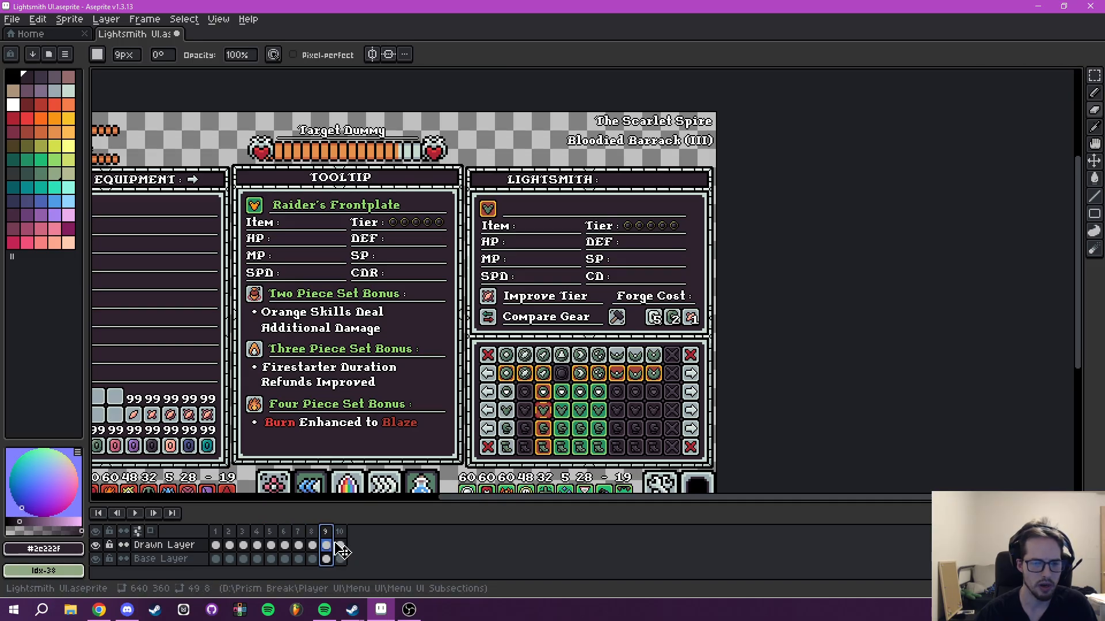
Insert the white size 16 text LIGHTSMITH : HARMONY in frame 4's header, aligned over the existing LIGHTSMITH lettering.
left_click(271, 544)
left_click(257, 545)
scroll(481, 247, "up", 4)
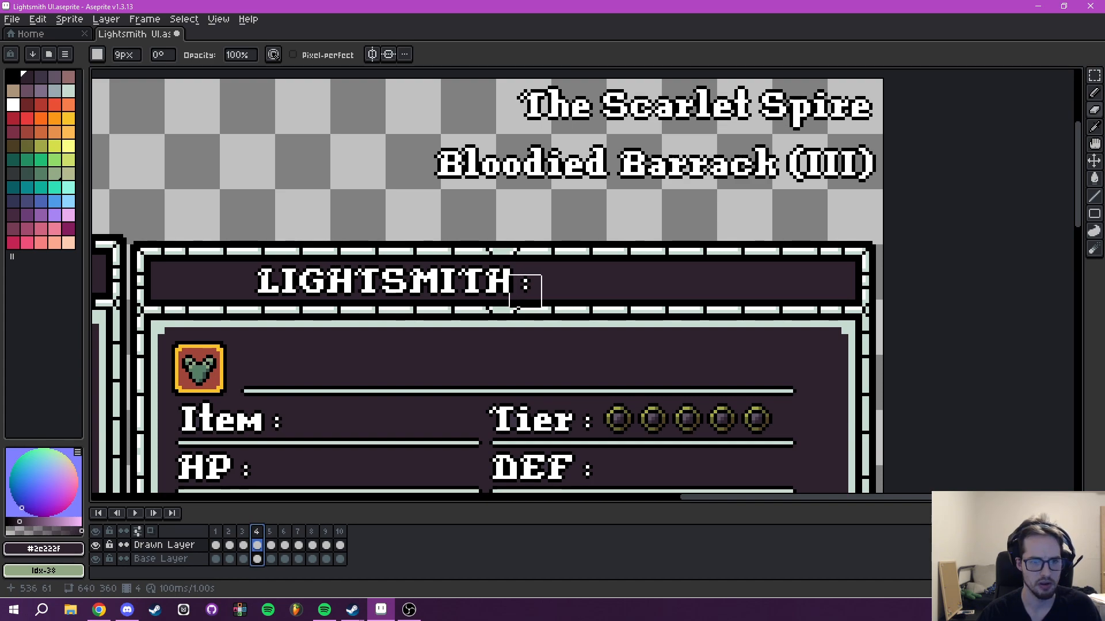
left_click_drag(596, 278, 559, 285)
key("t")
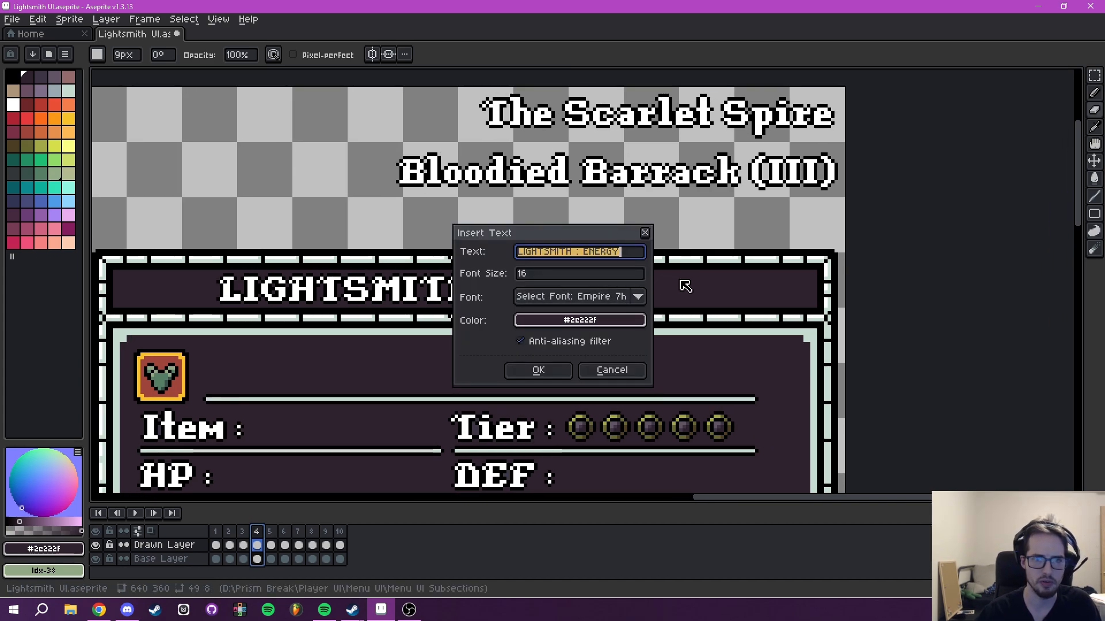
key("End")
key("BackSpace")
key("BackSpace")
key("BackSpace")
key("BackSpace")
key("BackSpace")
key("BackSpace")
type("HARMONY")
left_click(580, 320)
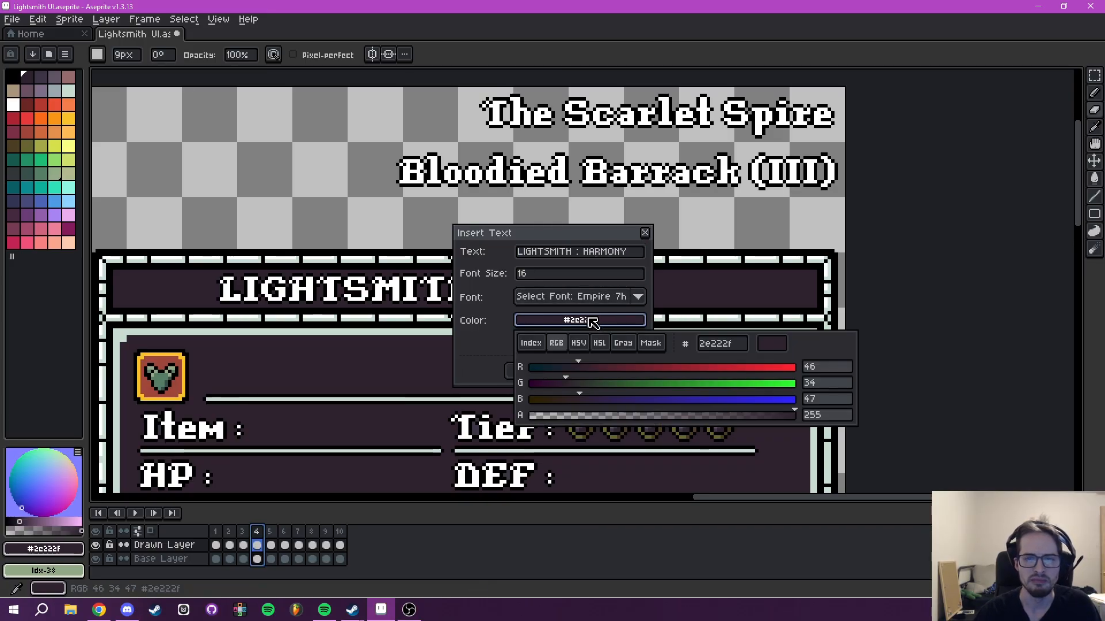
left_click(531, 343)
left_click(622, 374)
left_click(537, 371)
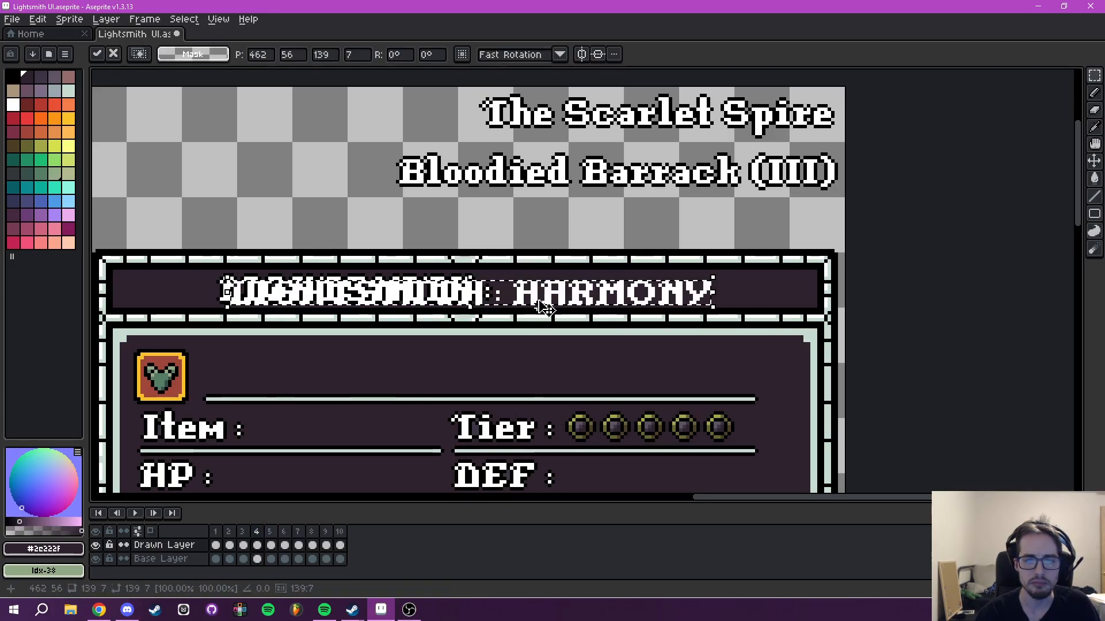
key("Return")
Outline the word HARMONY in frame 4's header with black from the indexed palette, and clear the selection.
scroll(525, 291, "up", 3)
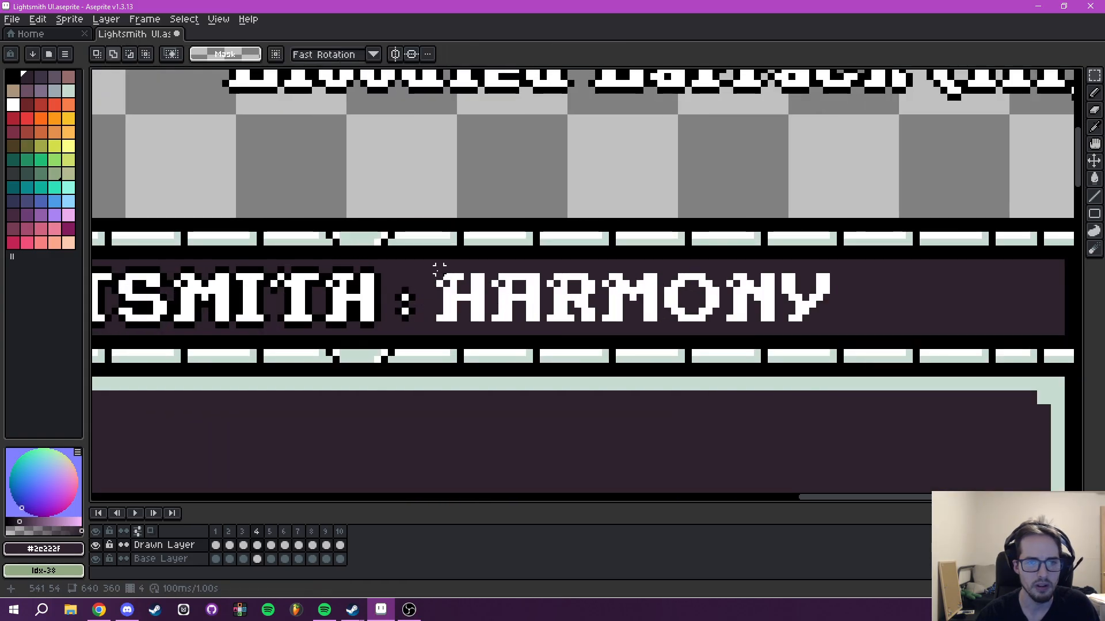
left_click_drag(420, 264, 839, 324)
key("shift+o")
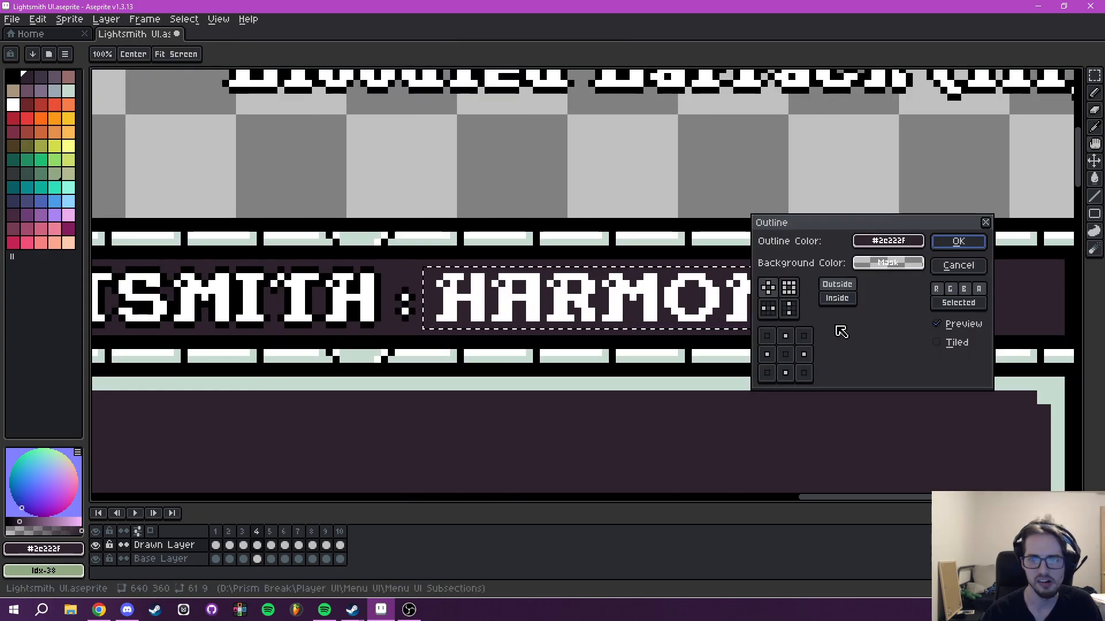
left_click(888, 240)
left_click(778, 264)
left_click(771, 289)
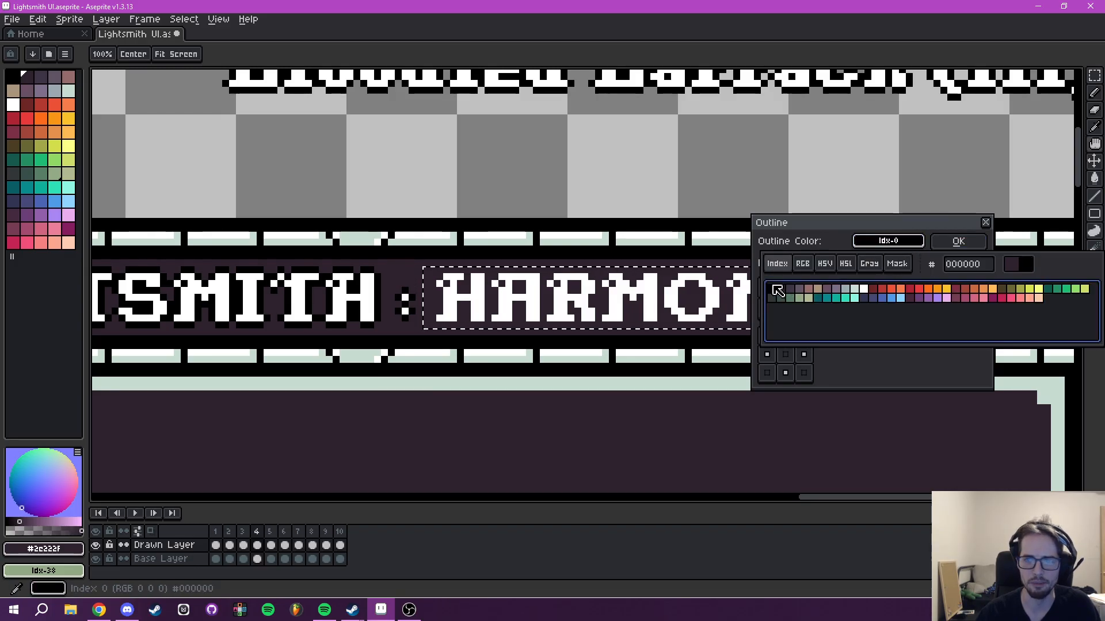
left_click(958, 240)
scroll(834, 293, "down", 1)
left_click_drag(765, 301, 727, 298)
key("ctrl+d")
Sample the green #547e64 from frame 4's armour icon and fill every letter of HARMONY with it.
left_click_drag(666, 325, 677, 143)
scroll(575, 323, "down", 2)
left_click_drag(422, 194, 493, 236)
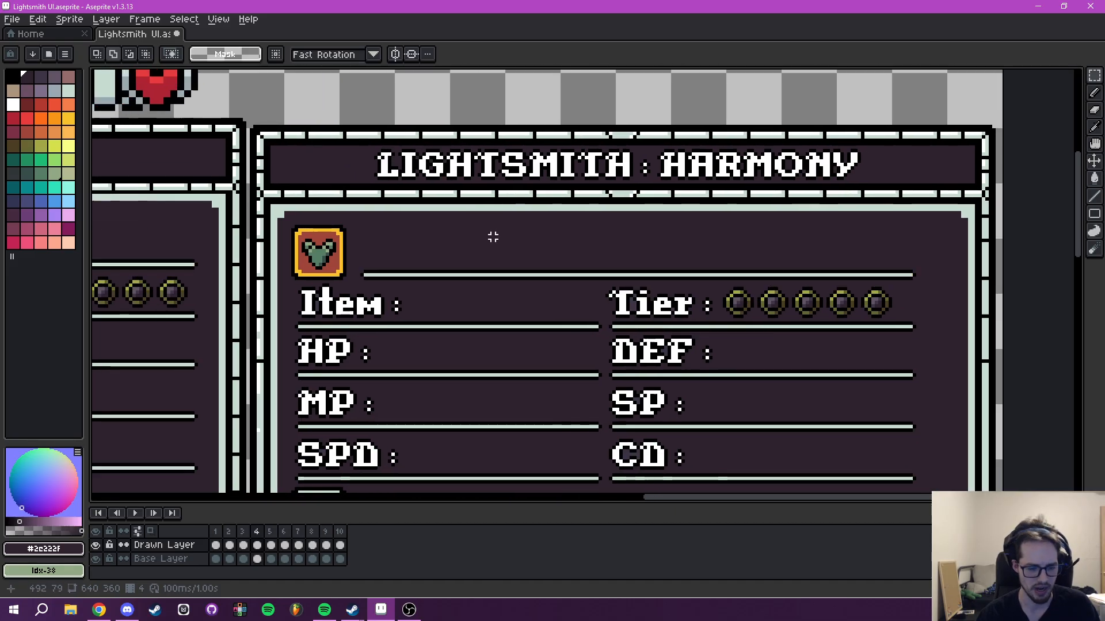
key("i")
scroll(275, 240, "up", 3)
left_click(359, 253)
scroll(579, 217, "down", 2)
key("g")
scroll(564, 220, "up", 2)
left_click(564, 221)
left_click(533, 222)
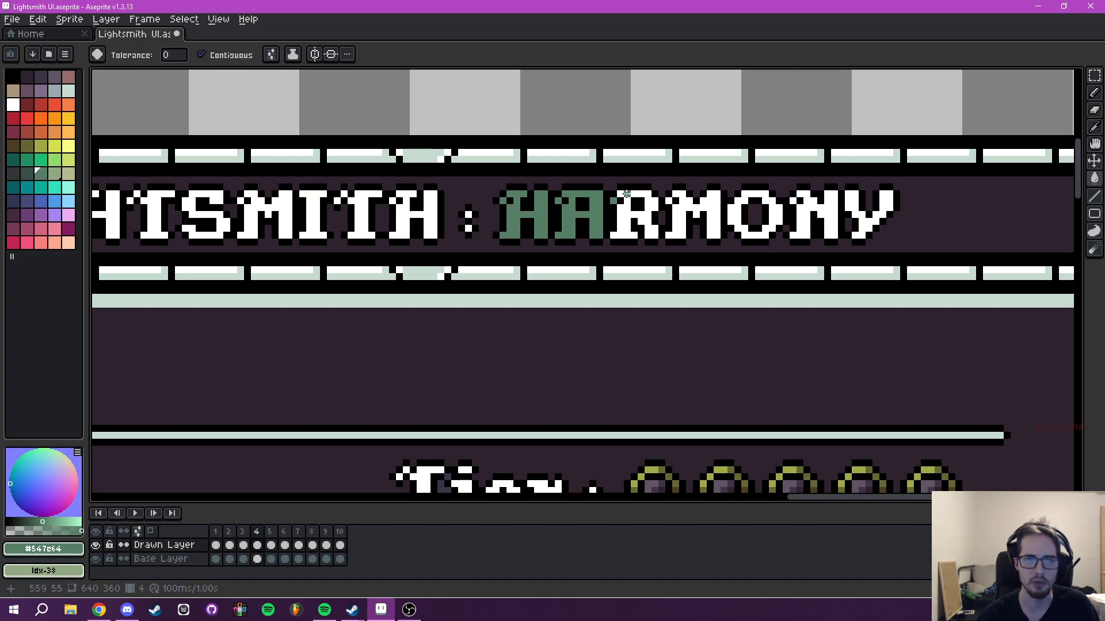
left_click(625, 199)
left_click(683, 212)
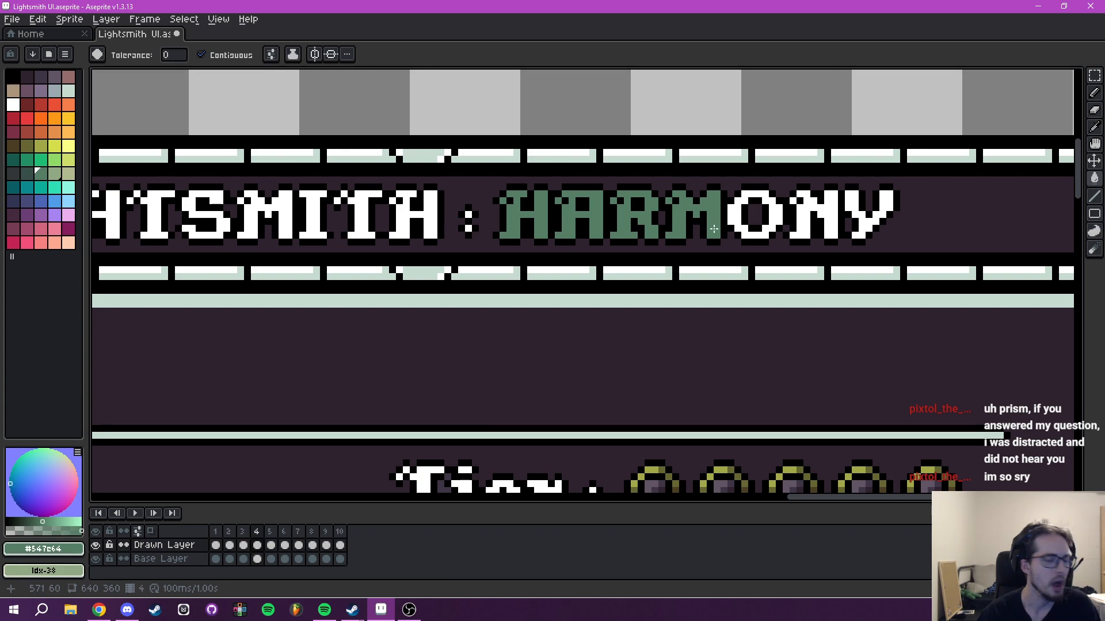
scroll(669, 209, "up", 2)
left_click(603, 262)
left_click(713, 253)
left_click(823, 267)
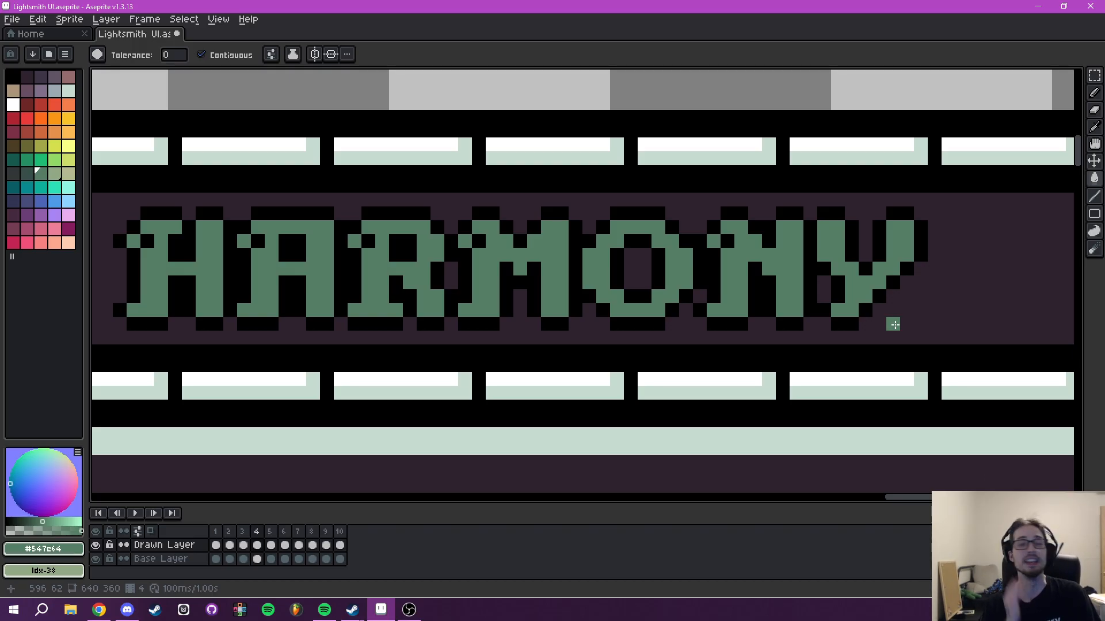
Examine frame 4's HARMONY header within the menu and compare it with frame 5's header without a type name.
scroll(894, 324, "down", 2)
scroll(711, 276, "down", 1)
scroll(711, 277, "down", 1)
scroll(710, 265, "up", 2)
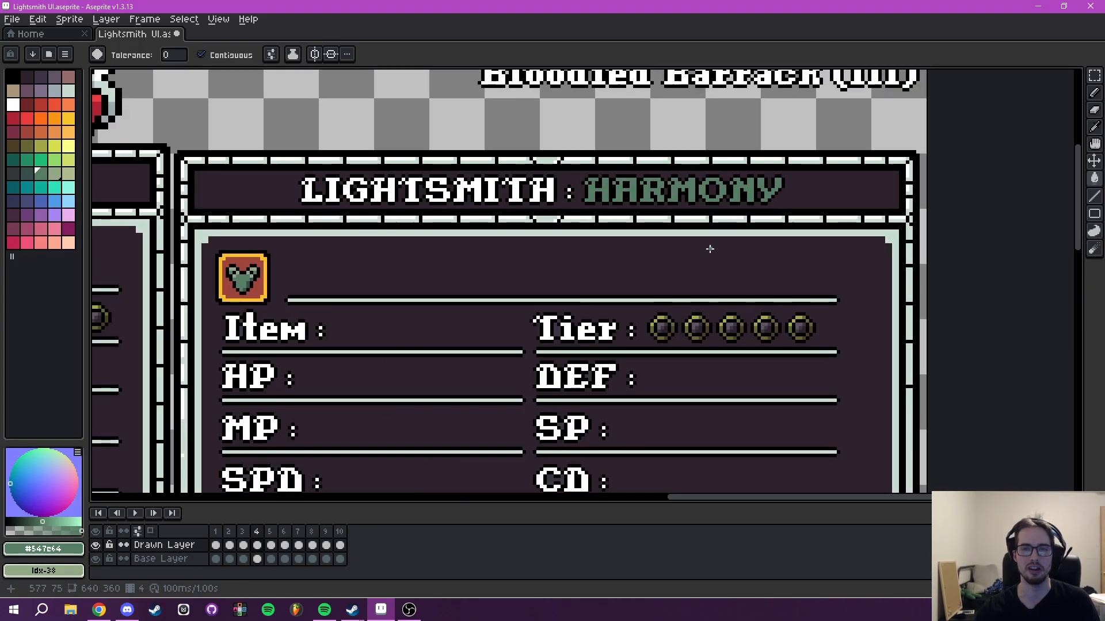
scroll(709, 249, "down", 2)
scroll(659, 249, "up", 1)
left_click_drag(603, 263, 637, 288)
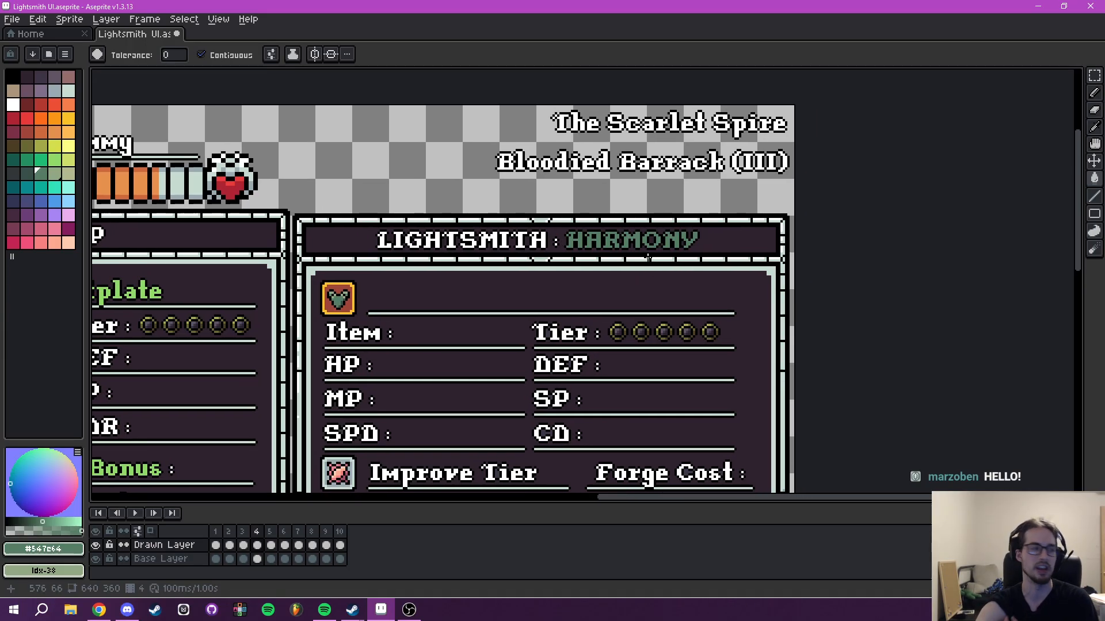
scroll(656, 291, "up", 2)
scroll(597, 308, "down", 1)
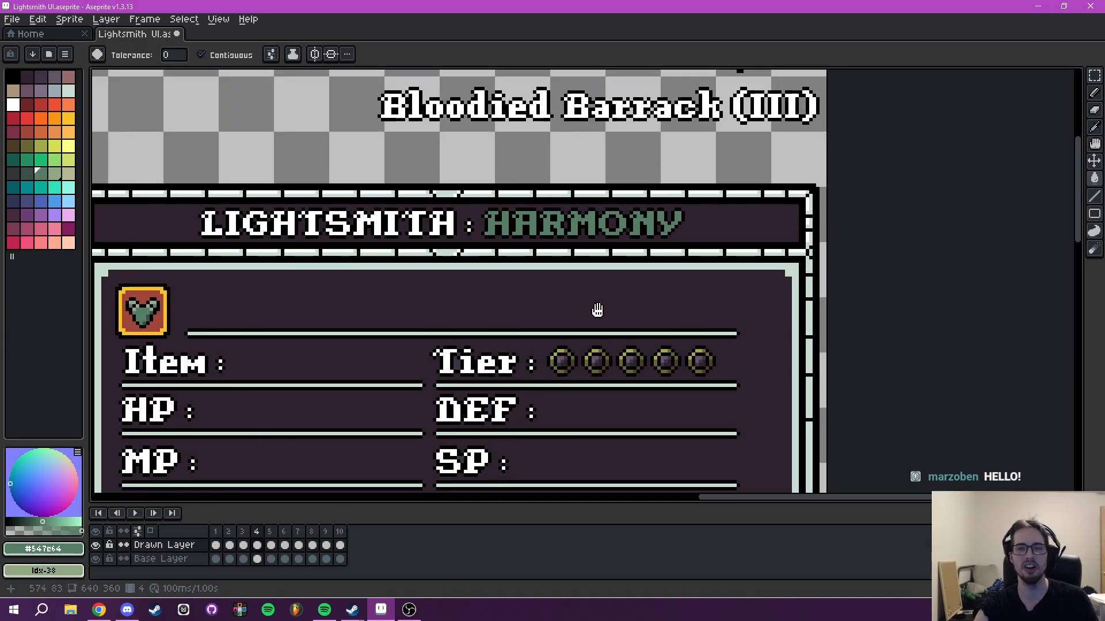
left_click_drag(596, 309, 658, 261)
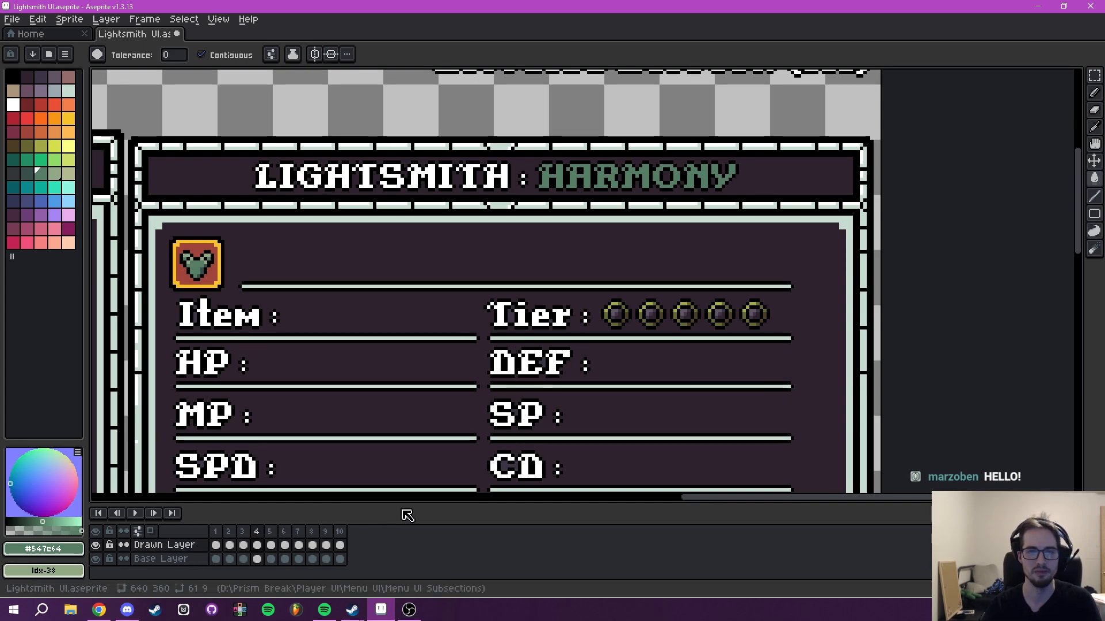
key("Right")
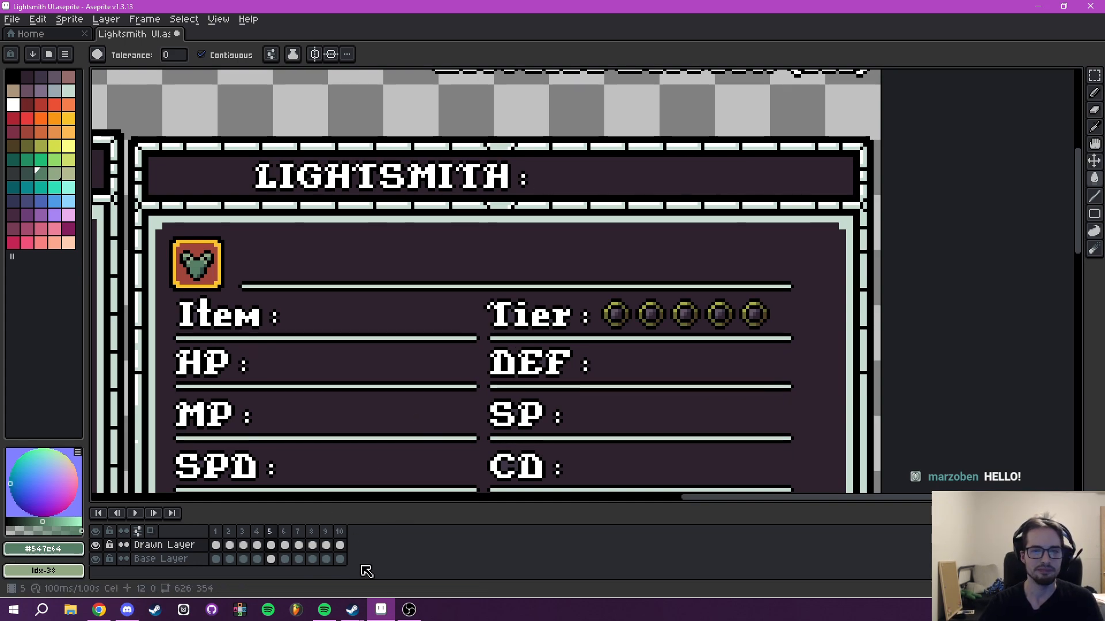
left_click_drag(471, 429, 493, 493)
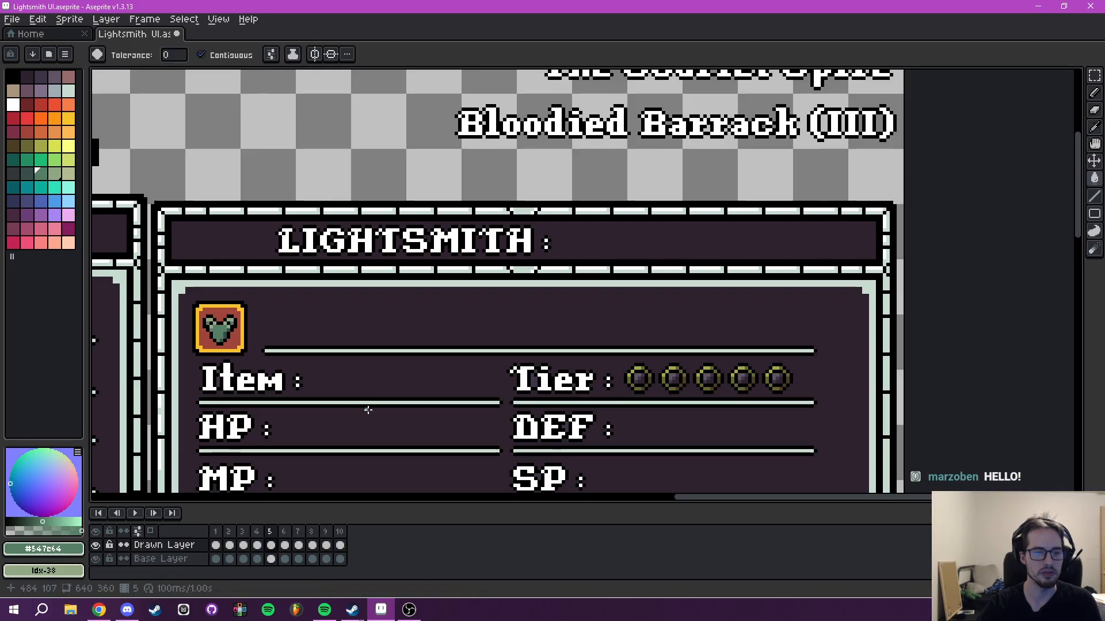
left_click_drag(365, 404, 382, 432)
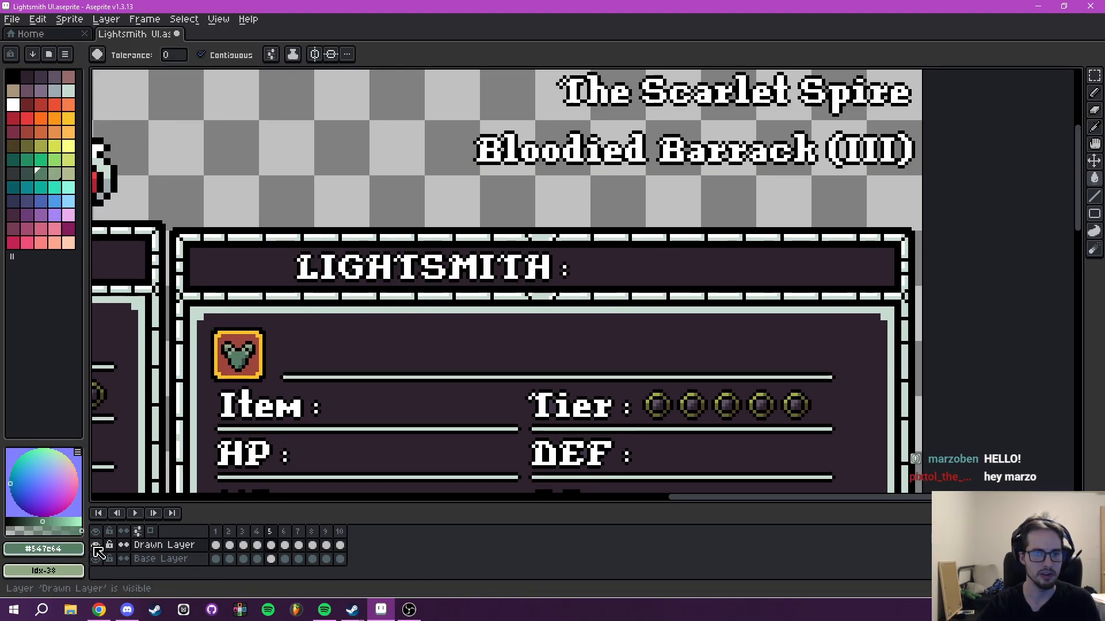
scroll(388, 348, "down", 3)
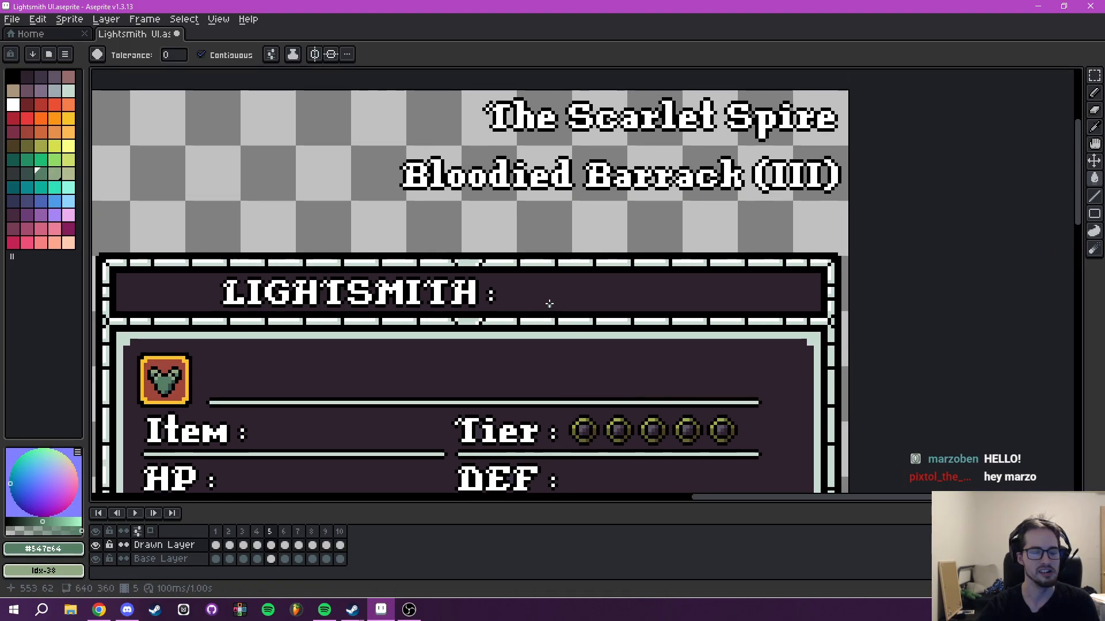
left_click_drag(513, 341, 531, 272)
left_click(258, 544)
left_click(271, 544)
Try to insert the text LIGHTSMITH : FAITH in blue #4d9be6 on frame 5, and undo it.
left_click_drag(492, 342, 451, 380)
key("t")
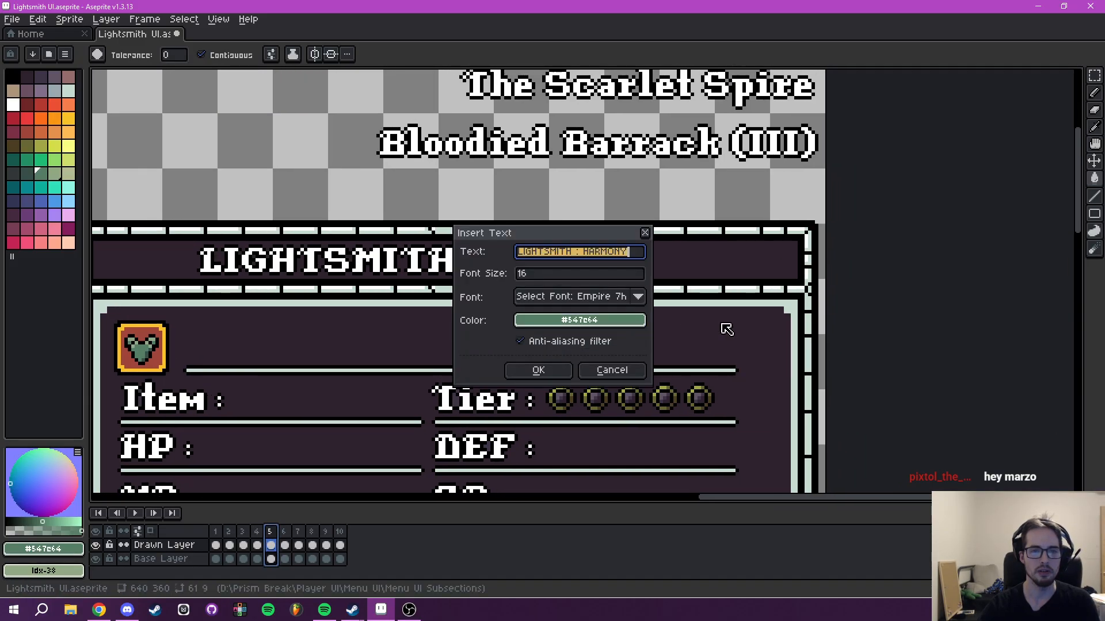
key("End")
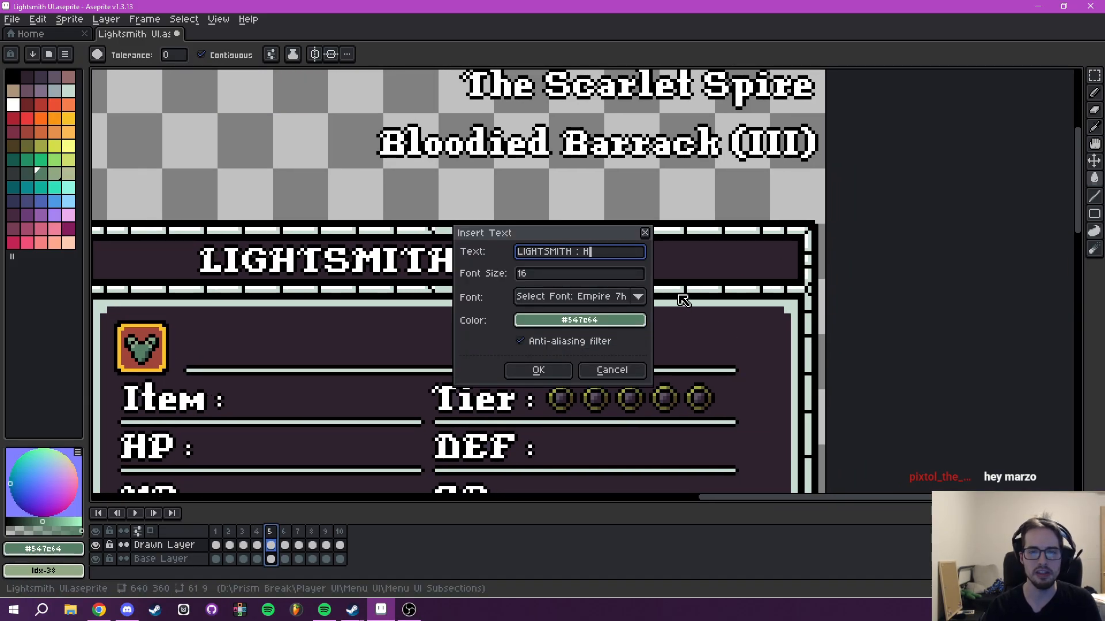
left_click(568, 320)
left_click(529, 342)
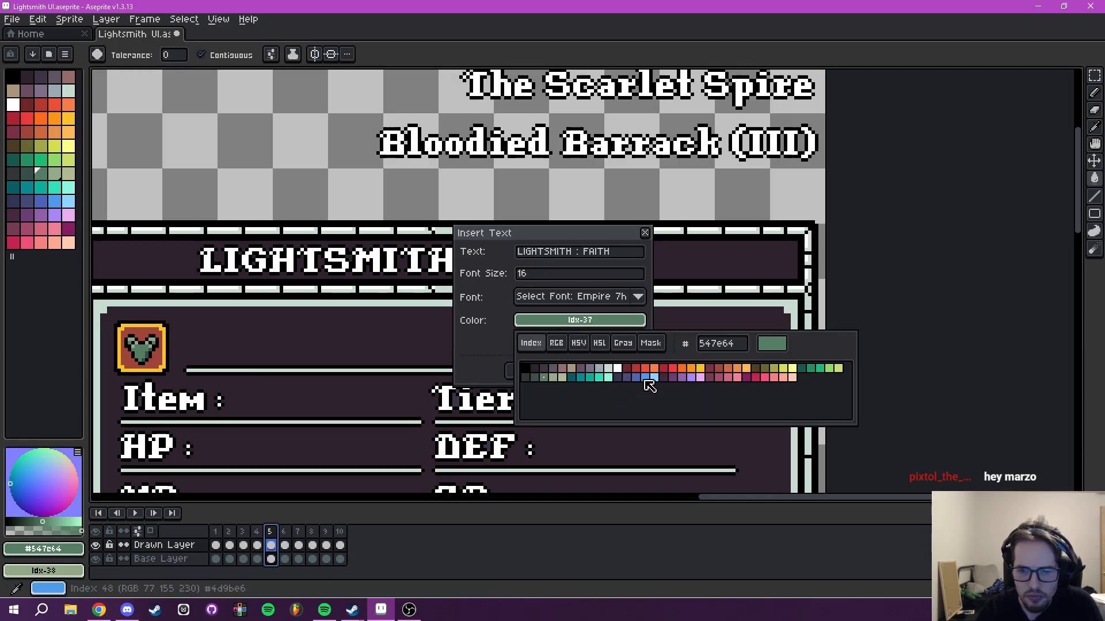
left_click(645, 377)
left_click(546, 372)
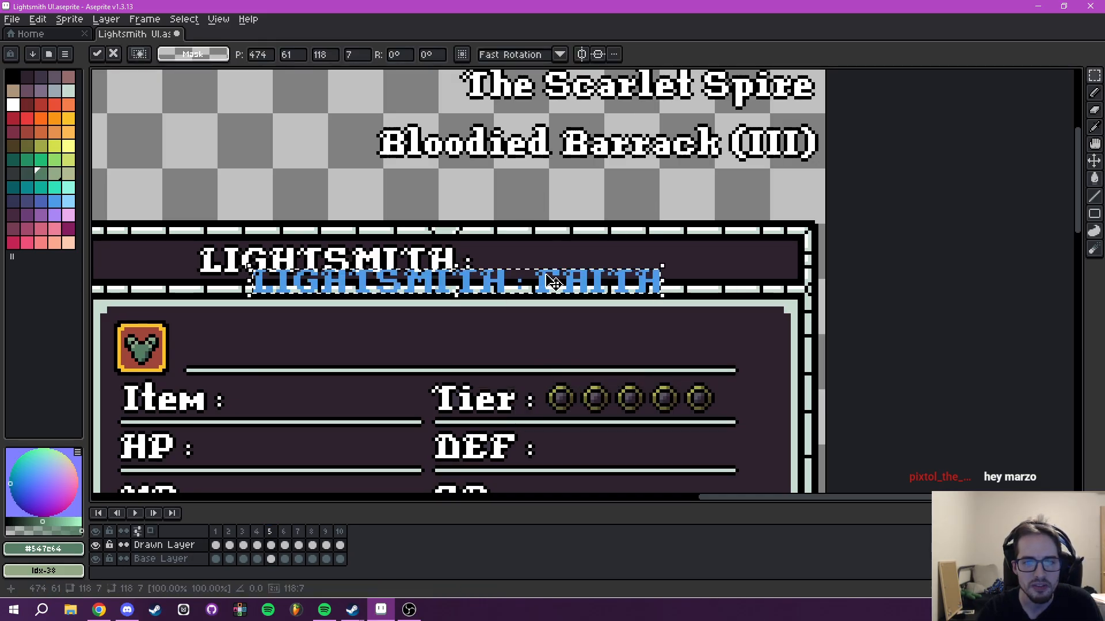
key("ctrl+z")
Insert the text LIGHTSMITH : FAITH in white on frame 5, aligned over the existing LIGHTSMITH lettering.
key("ctrl+t")
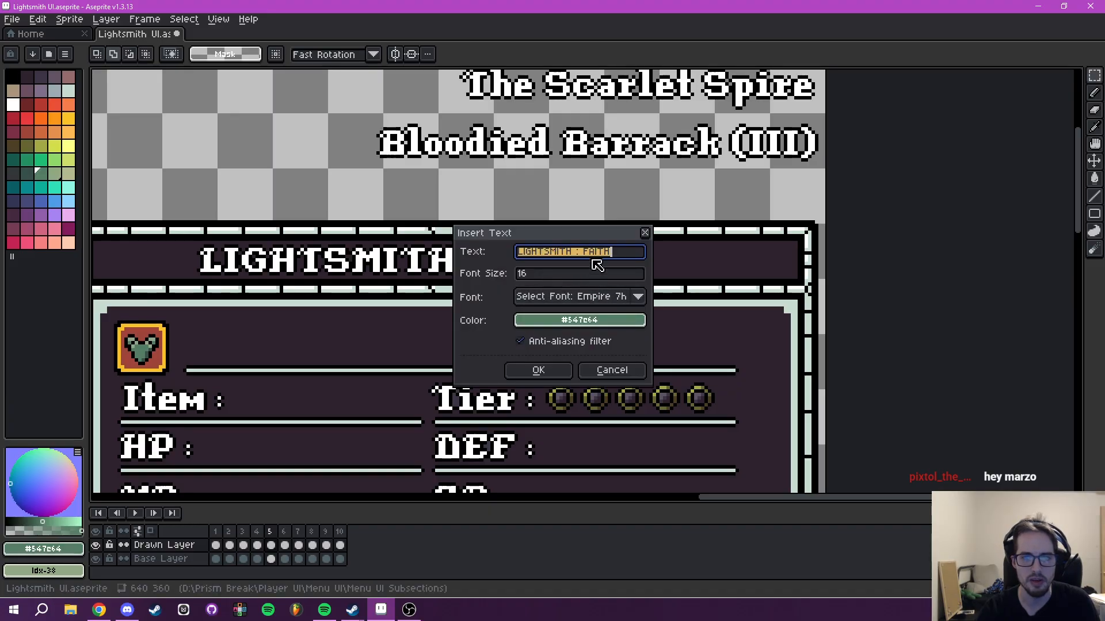
left_click(575, 321)
left_click(528, 341)
left_click(631, 378)
left_click(538, 370)
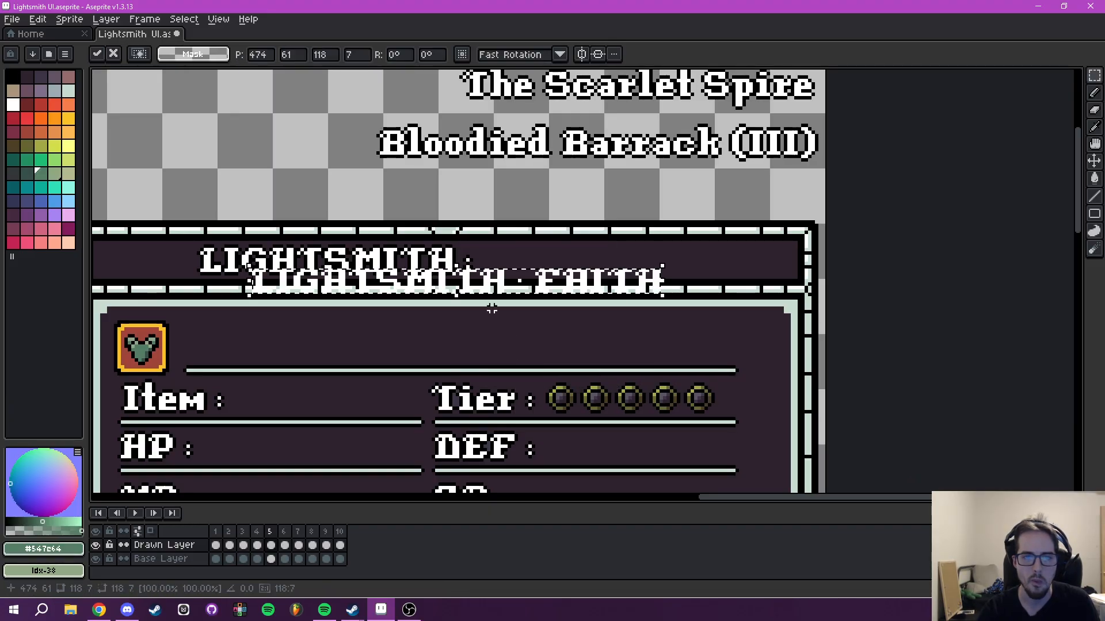
left_click_drag(502, 291, 454, 270)
key("ctrl+d")
Select the word FAITH in frame 5's header and give it a black outline from the indexed palette.
scroll(454, 269, "up", 2)
left_click_drag(399, 229, 629, 287)
key("ctrl+d")
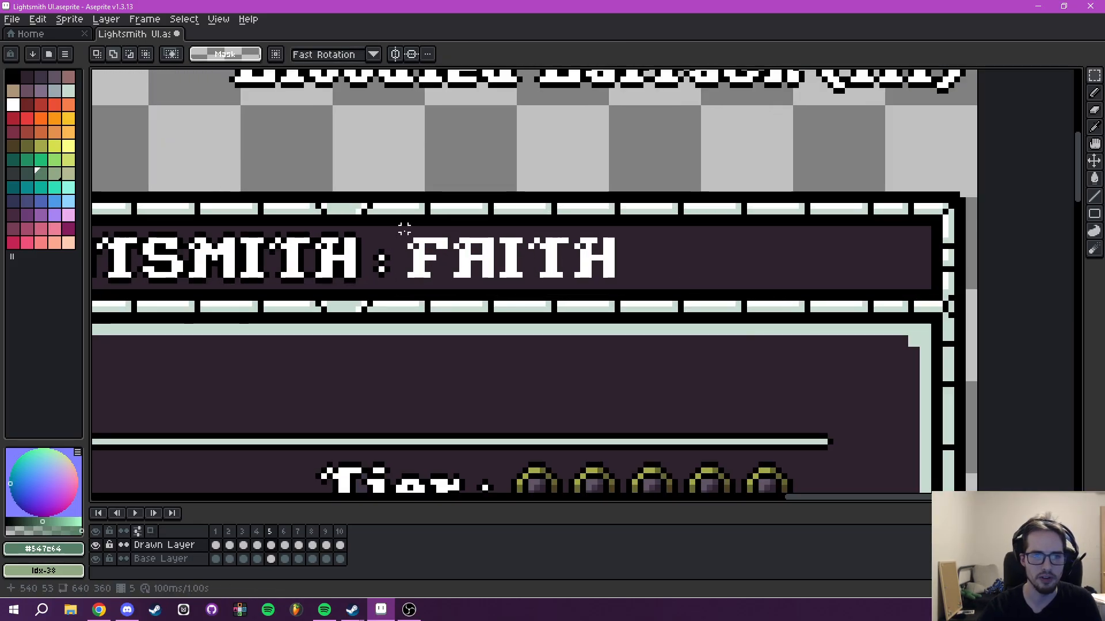
left_click_drag(404, 233, 627, 285)
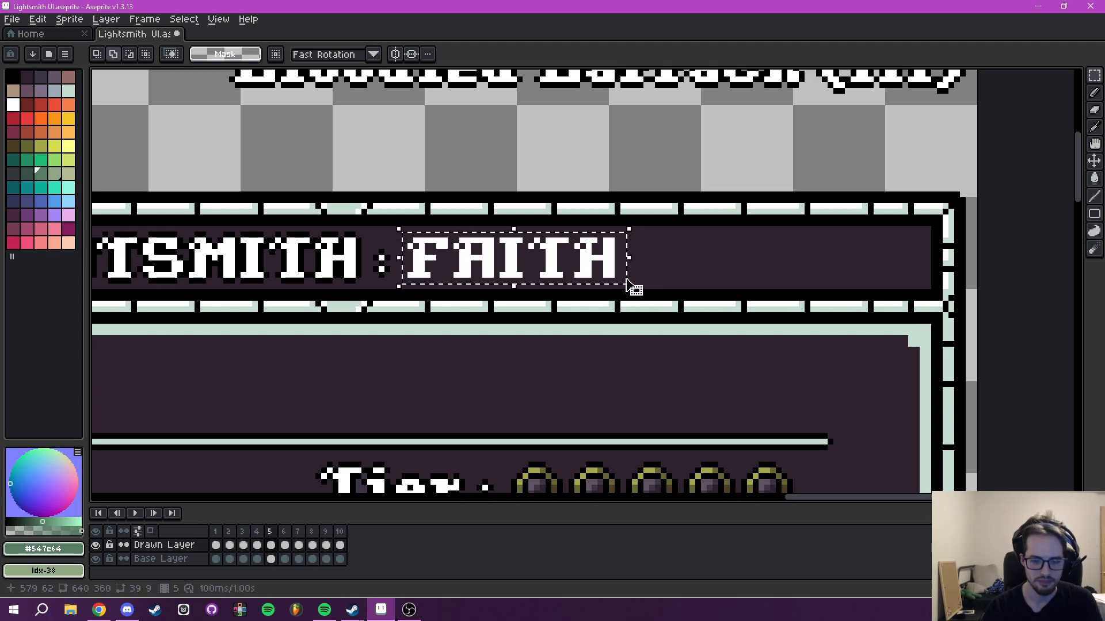
key("shift+o")
left_click(888, 241)
left_click(778, 264)
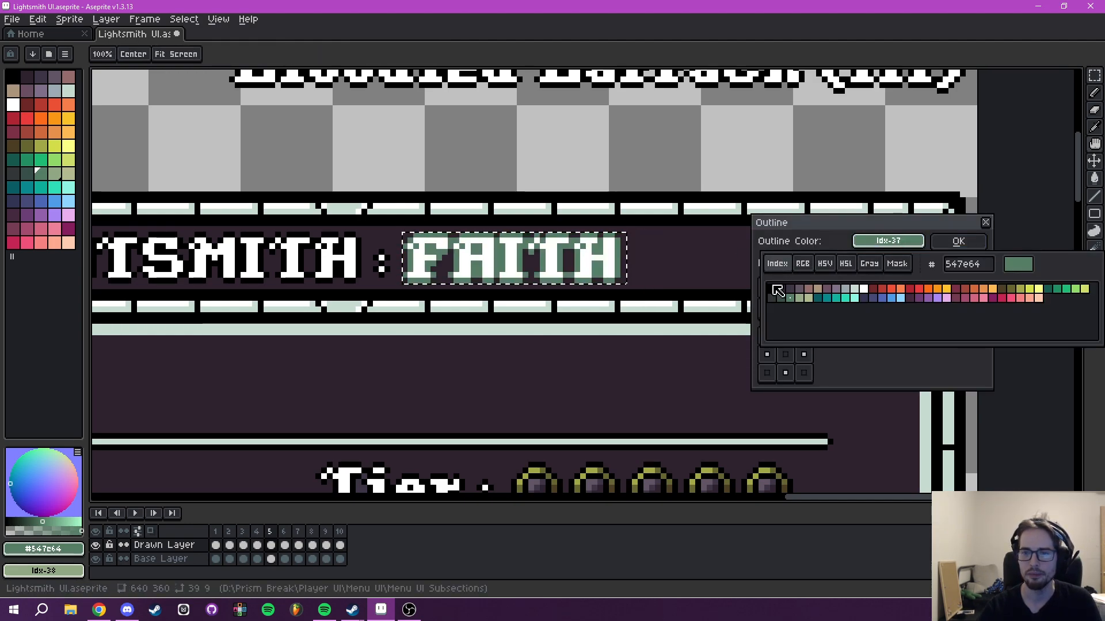
left_click(772, 290)
left_click(858, 209)
left_click(958, 241)
scroll(737, 268, "down", 4)
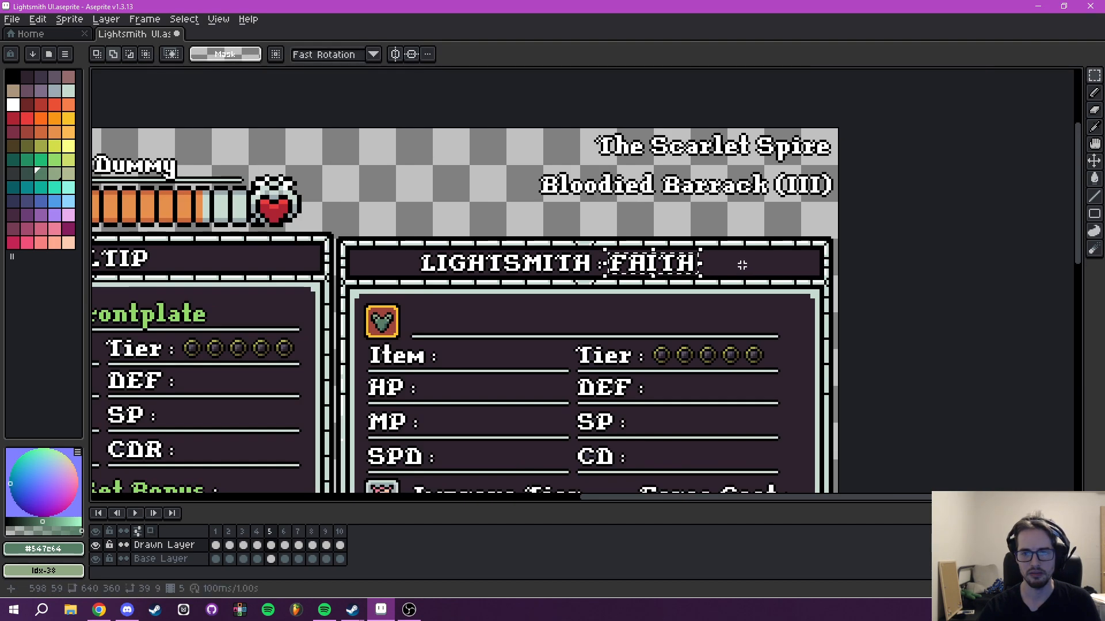
scroll(730, 266, "up", 3)
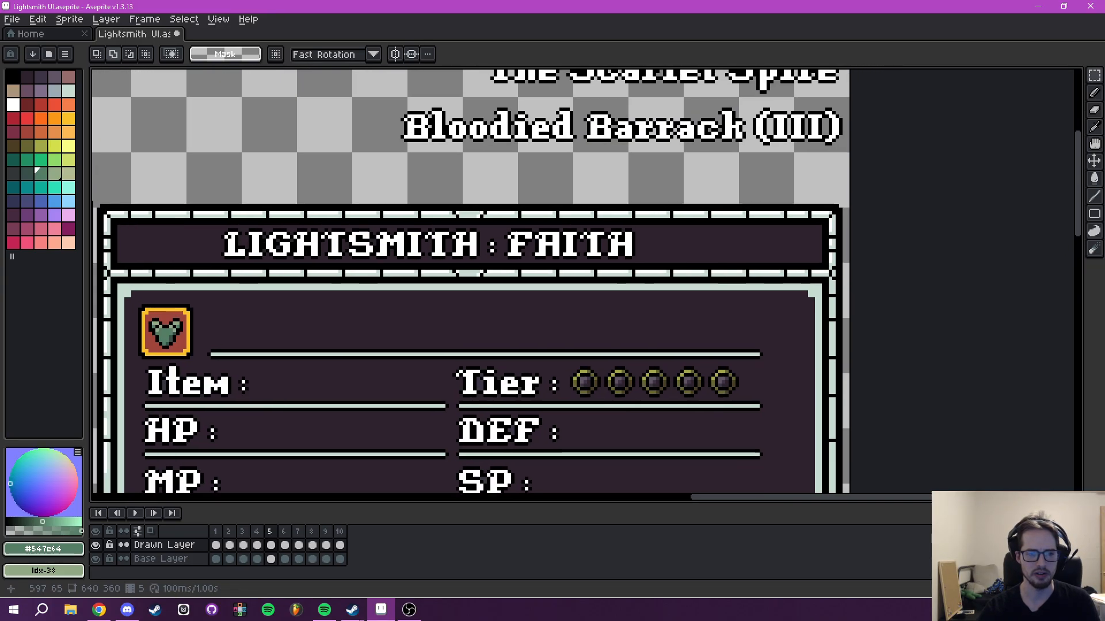
Insert the text LIGHTSMITH : DREAMS in white on frame 6, aligned over the existing LIGHTSMITH lettering.
left_click(286, 532)
left_click_drag(619, 310, 611, 325)
key("t")
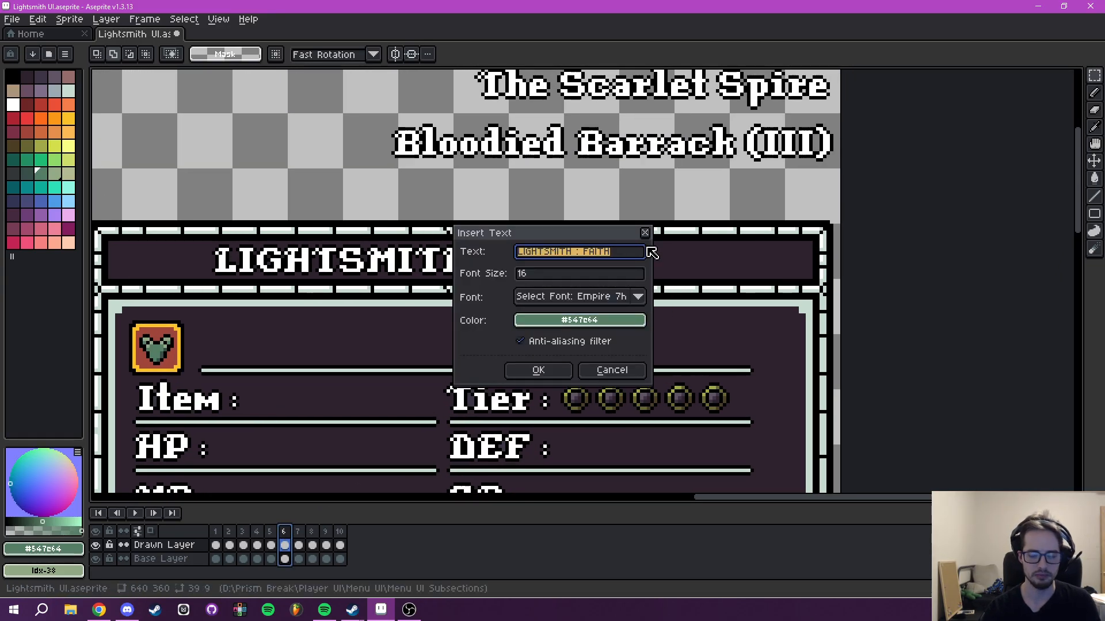
key("Right")
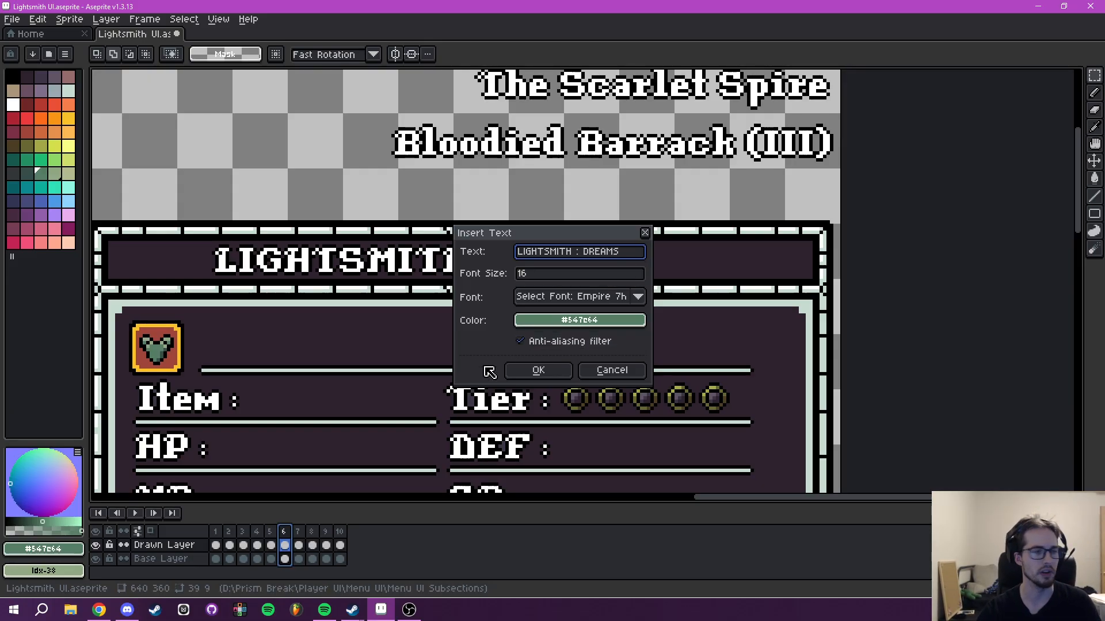
left_click(568, 320)
left_click(530, 343)
left_click(617, 368)
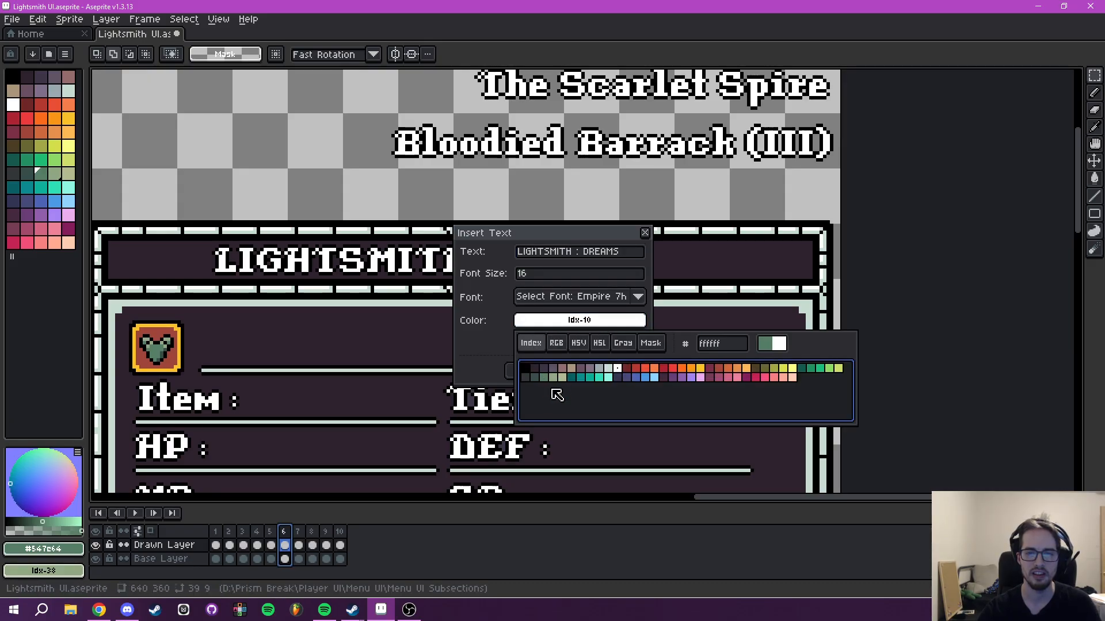
left_click(533, 371)
left_click_drag(544, 282, 518, 261)
left_click_drag(653, 272, 557, 258)
key("ctrl+d")
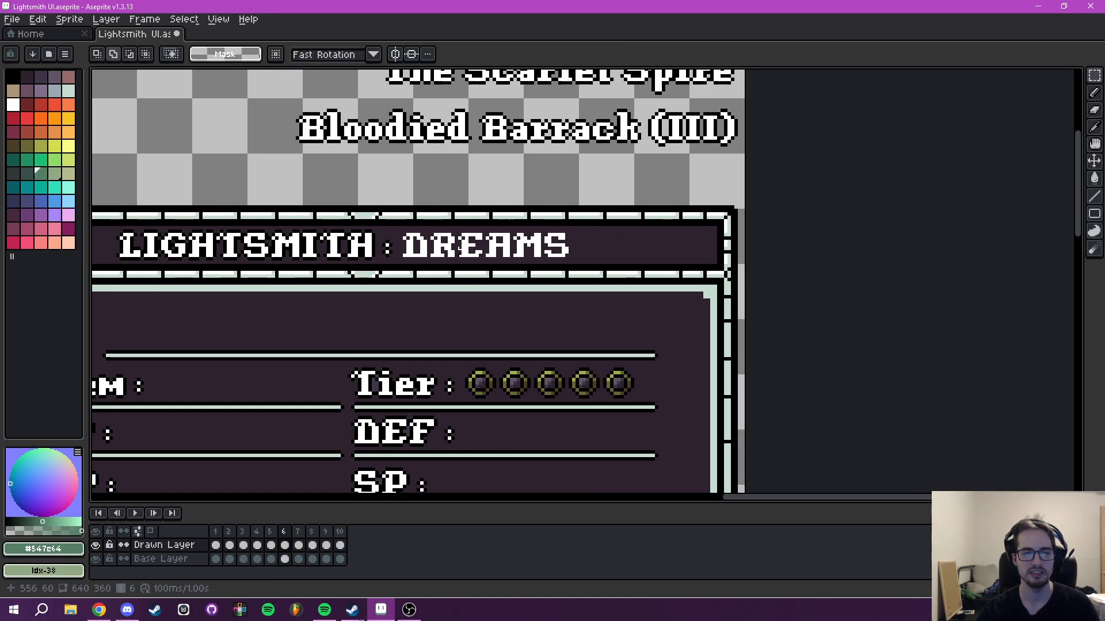
Select the word DREAMS in frame 6's header and give it a black outline from the indexed palette.
scroll(445, 254, "up", 2)
left_click_drag(370, 215, 663, 267)
key("shift+o")
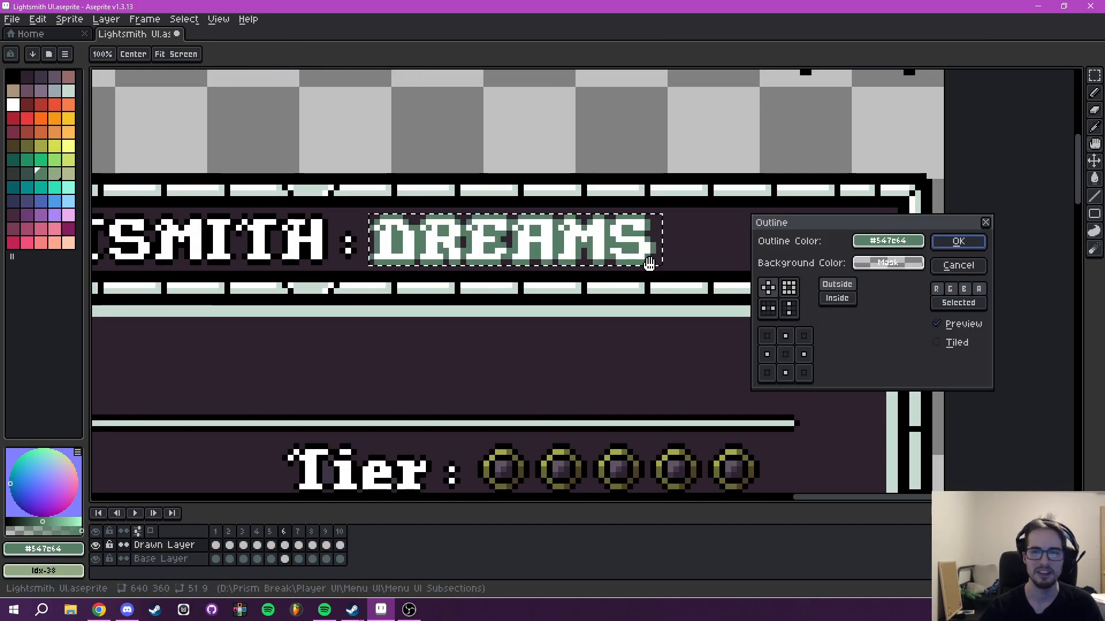
left_click(880, 242)
left_click(775, 262)
left_click(770, 289)
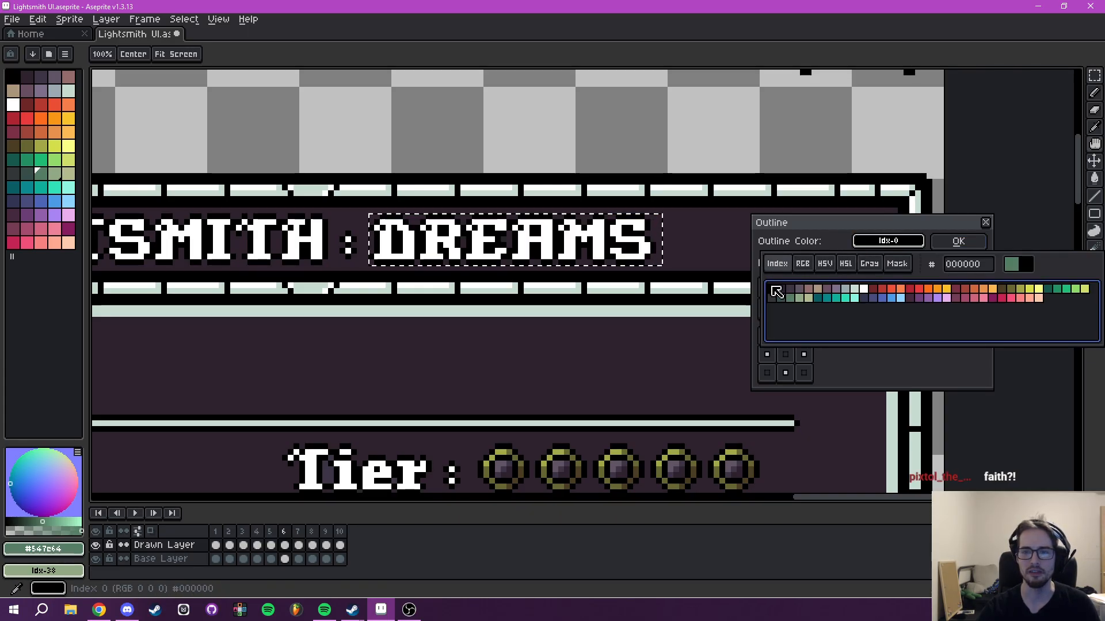
left_click(935, 245)
scroll(720, 254, "down", 2)
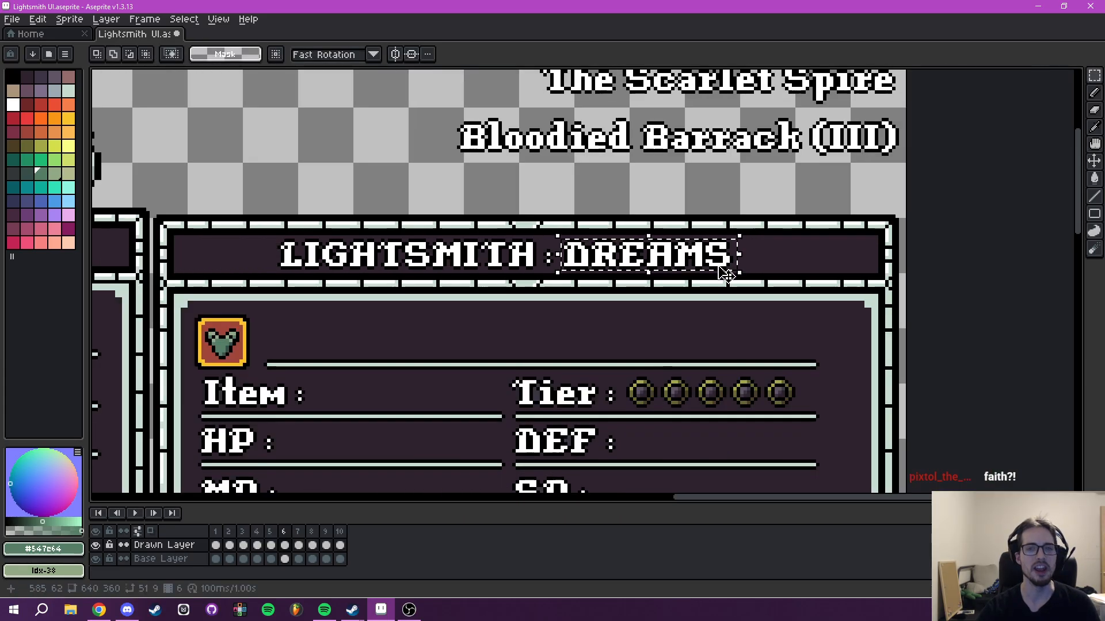
left_click_drag(726, 275, 683, 292)
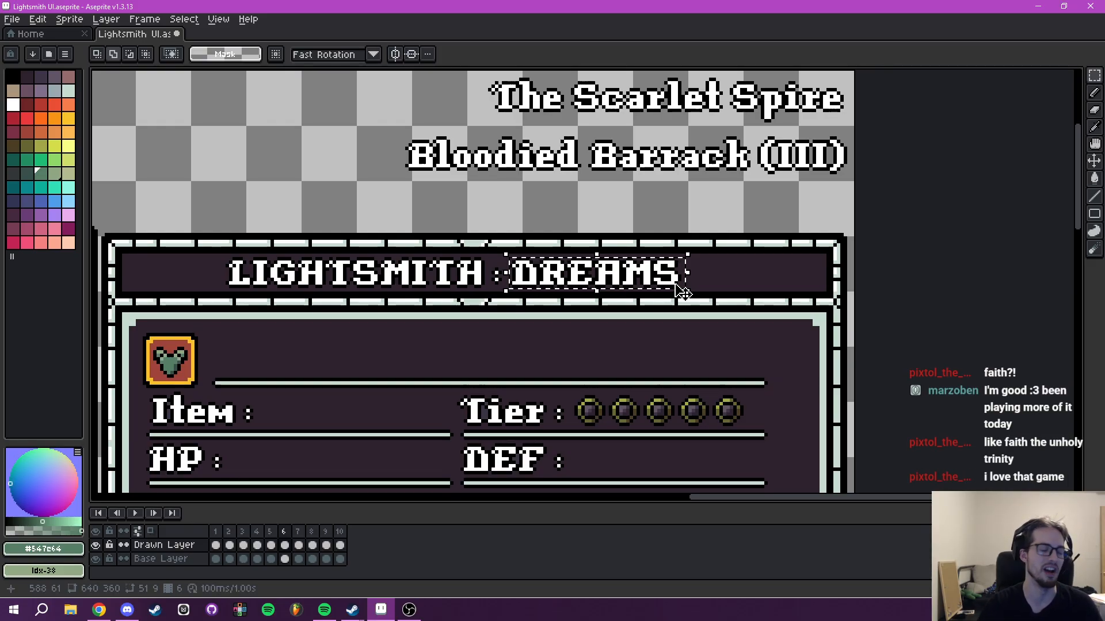
key("ctrl+d")
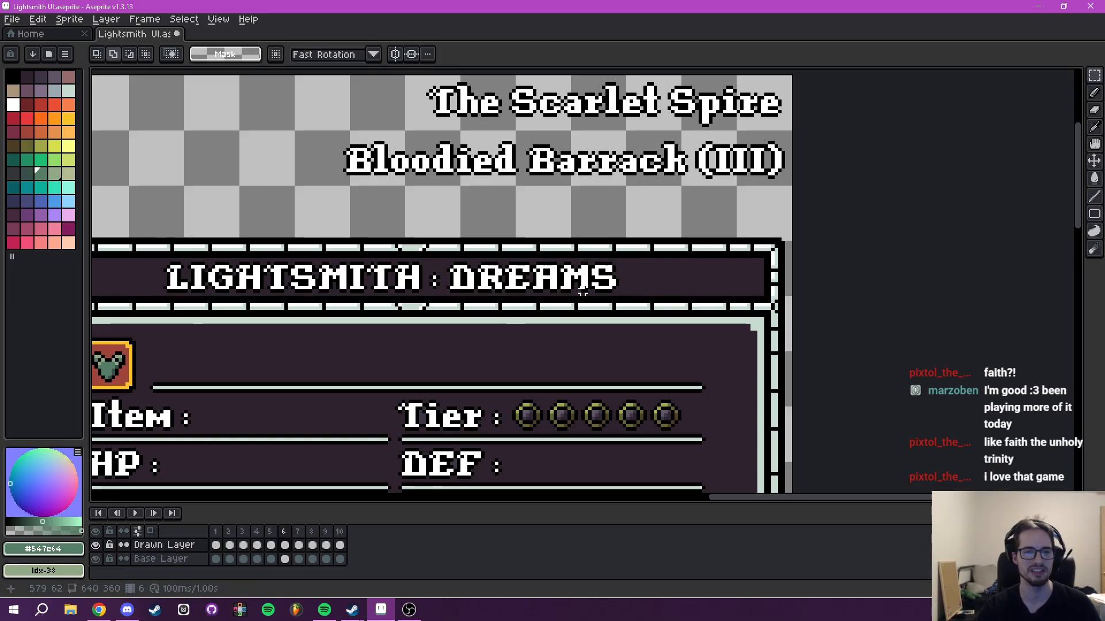
Insert the text LIGHTSMITH : HONOR in white on frame 7, aligned over the existing LIGHTSMITH lettering.
scroll(606, 270, "down", 2)
scroll(590, 278, "up", 2)
left_click_drag(590, 277, 569, 249)
scroll(646, 277, "down", 2)
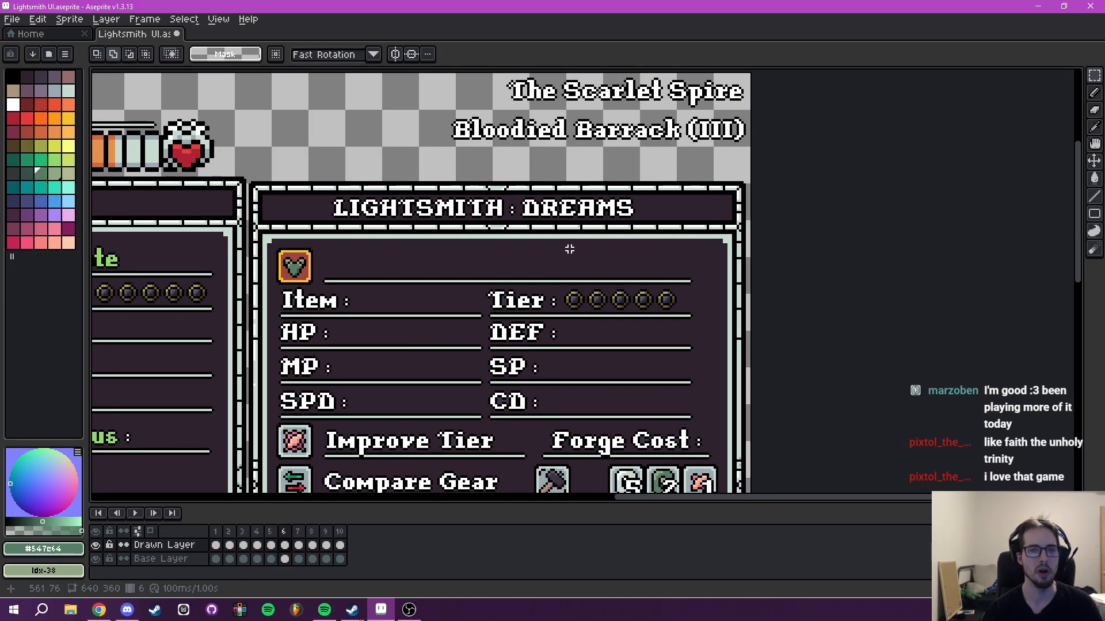
key("Right")
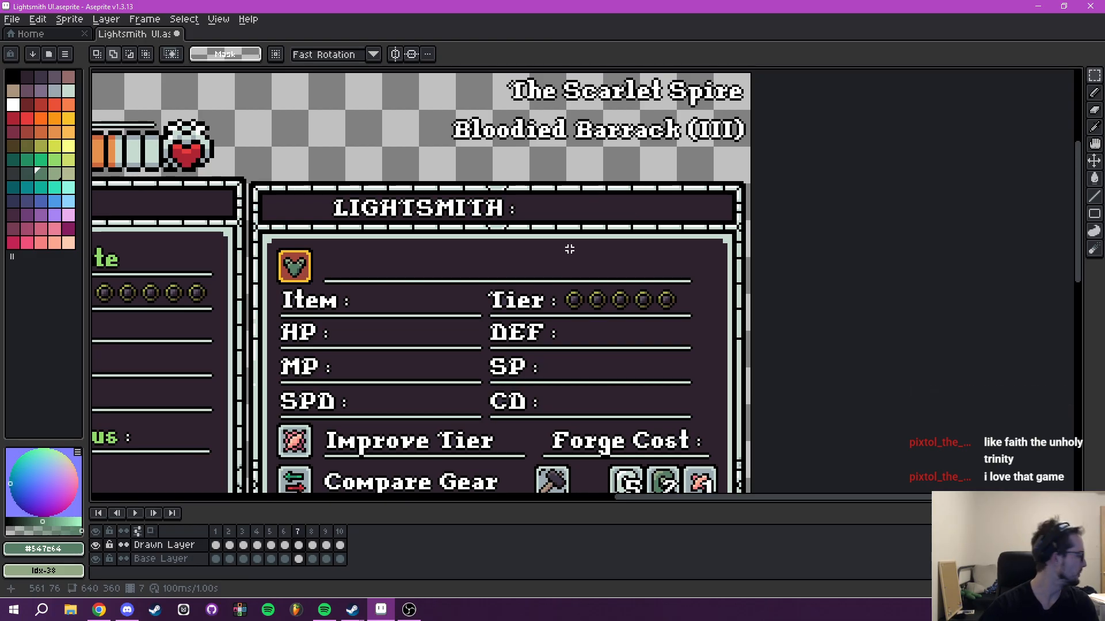
key("ctrl+t")
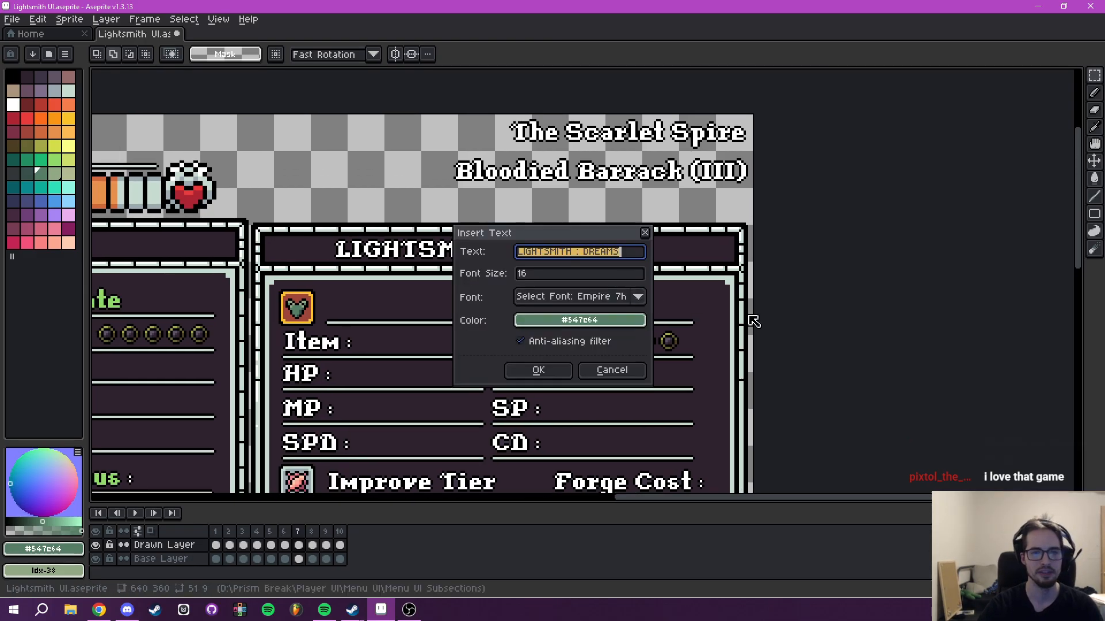
key("End")
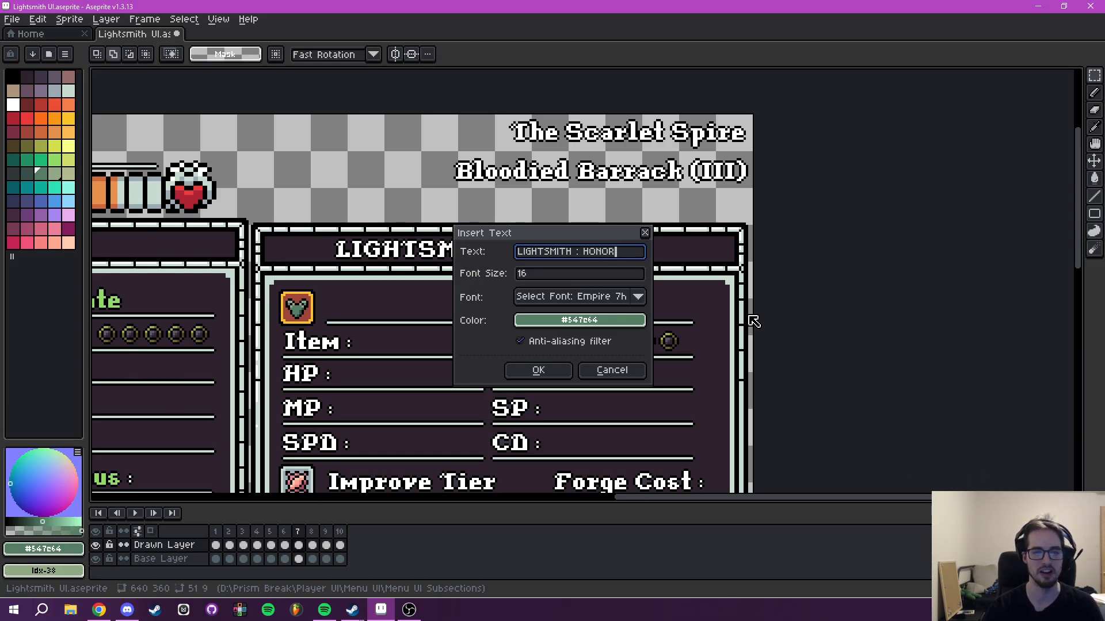
left_click(577, 324)
left_click(531, 343)
left_click(616, 368)
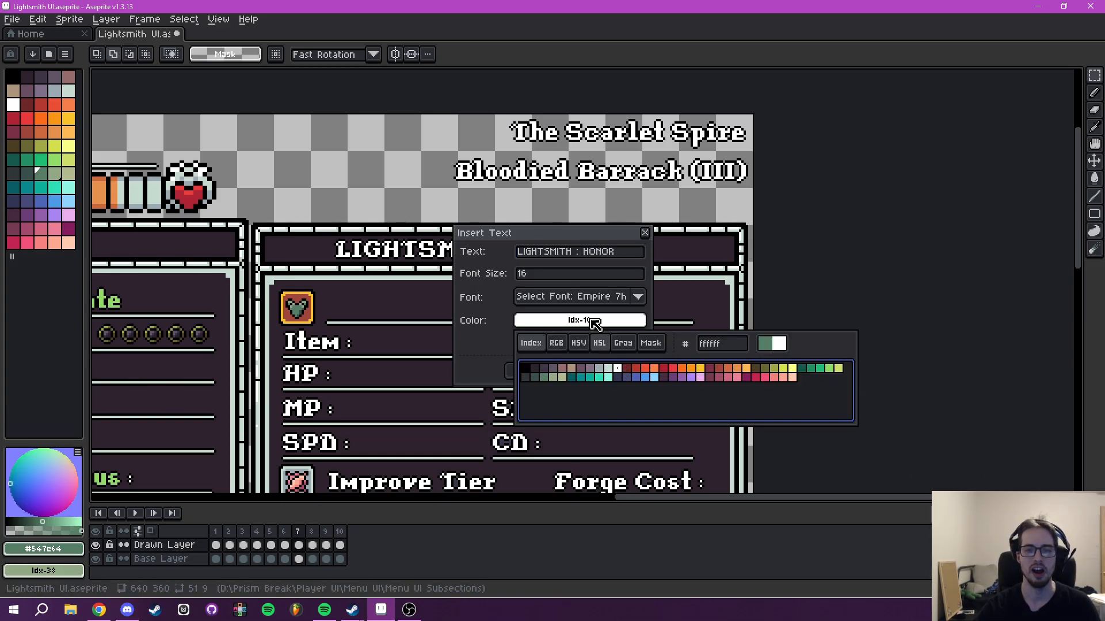
left_click(538, 371)
left_click_drag(546, 308, 593, 256)
key("Return")
Select the word HONOR in frame 7's header and give it a black outline from the indexed palette.
scroll(592, 257, "up", 3)
left_click_drag(363, 220, 656, 297)
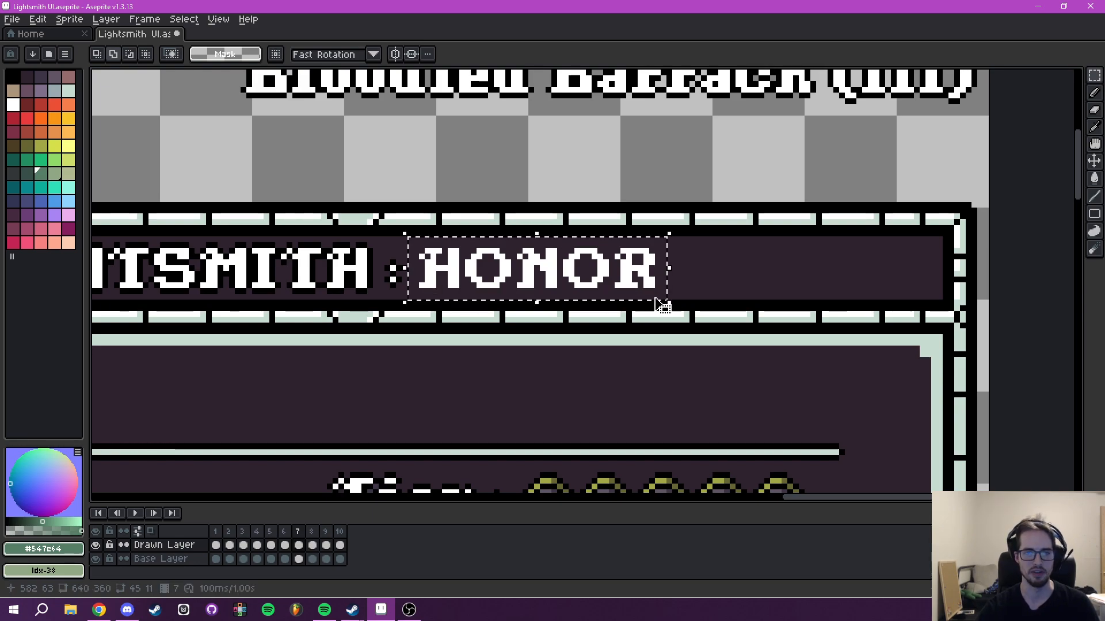
key("shift+o")
left_click(888, 241)
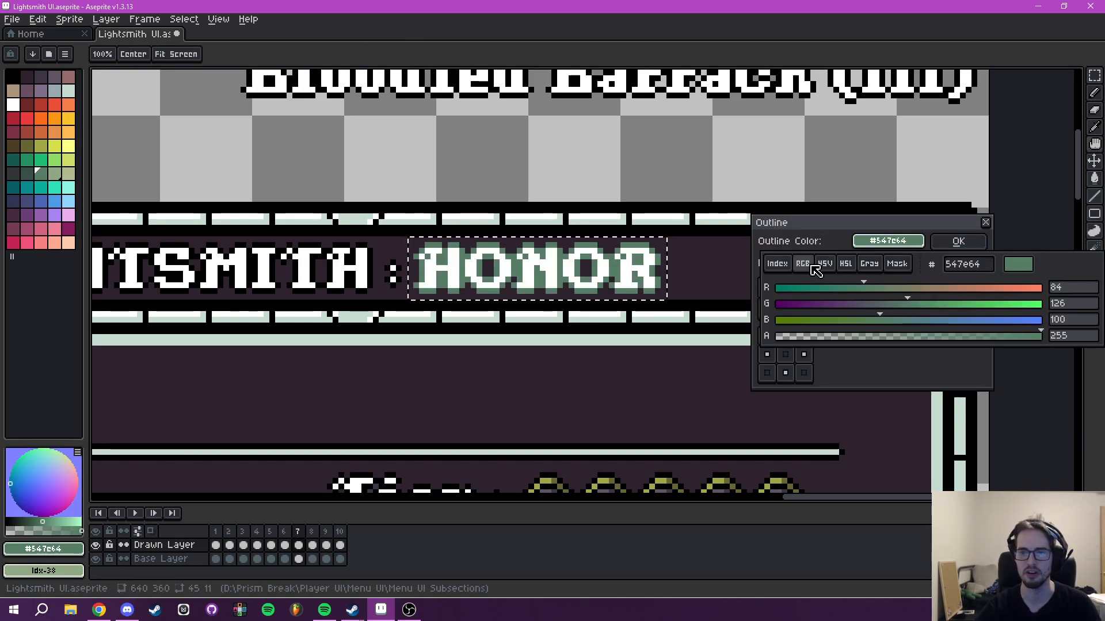
left_click(776, 264)
left_click(771, 289)
left_click(947, 244)
scroll(673, 276, "down", 3)
left_click_drag(712, 269, 663, 275)
key("ctrl+d")
Insert the text LIGHTSMITH : CHAOS in white on frame 8, aligned over the existing LIGHTSMITH lettering.
scroll(761, 292, "down", 2)
scroll(727, 294, "up", 2)
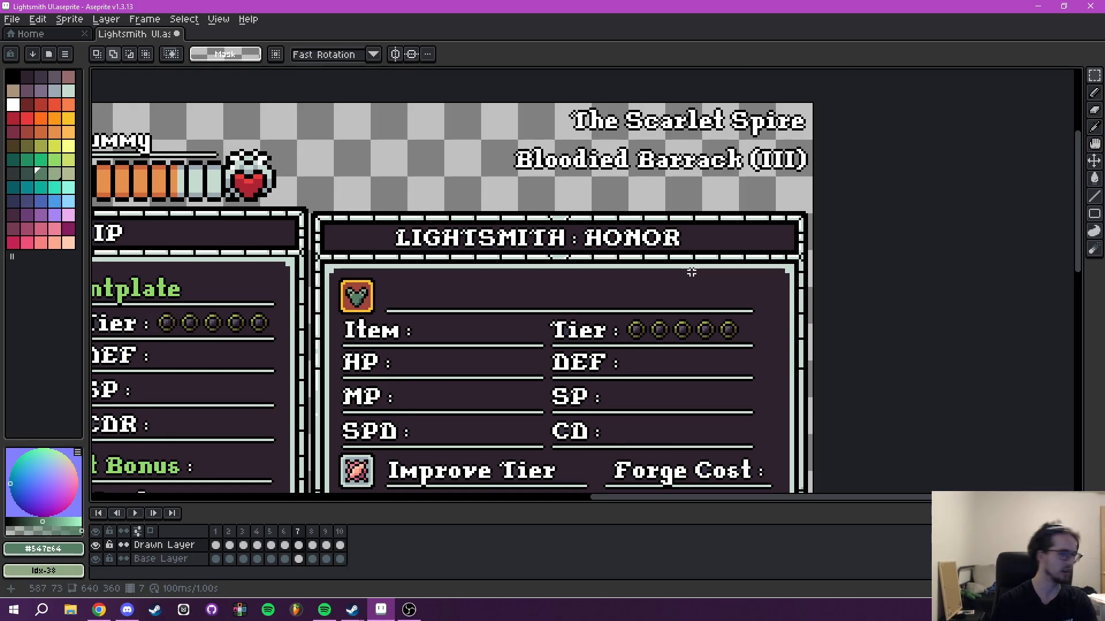
key("Right")
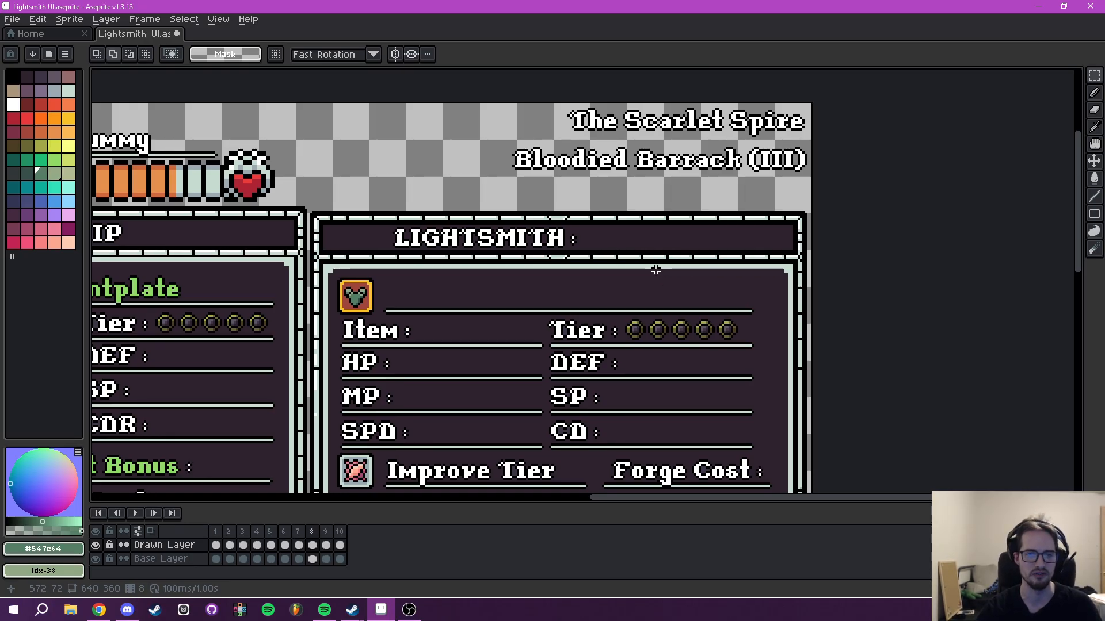
left_click(691, 272)
left_click(631, 253)
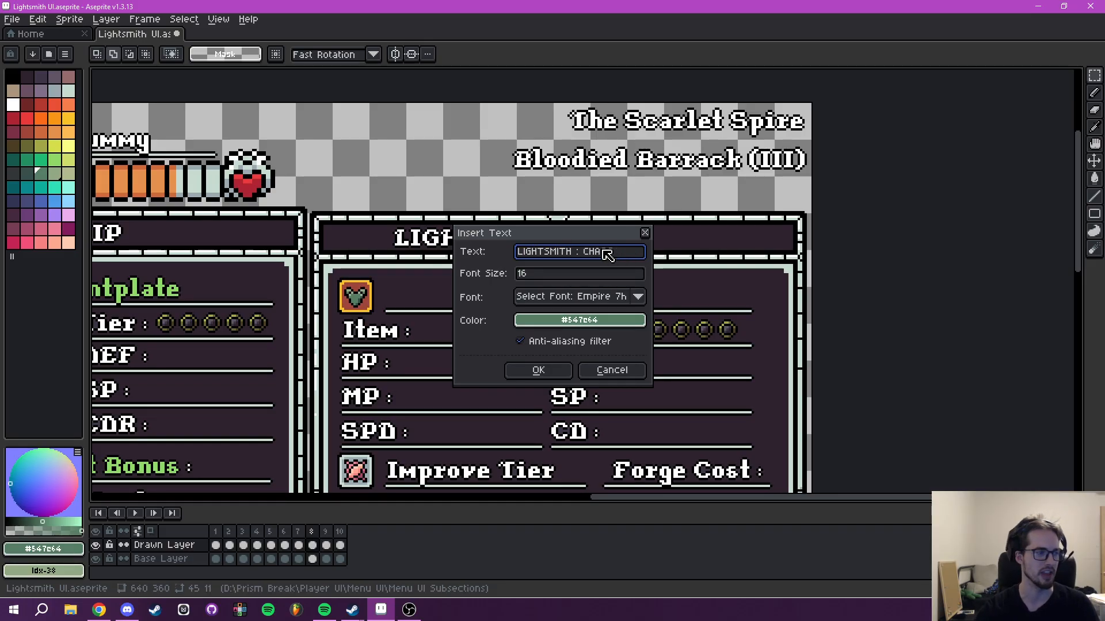
left_click(579, 320)
left_click(530, 343)
left_click(620, 369)
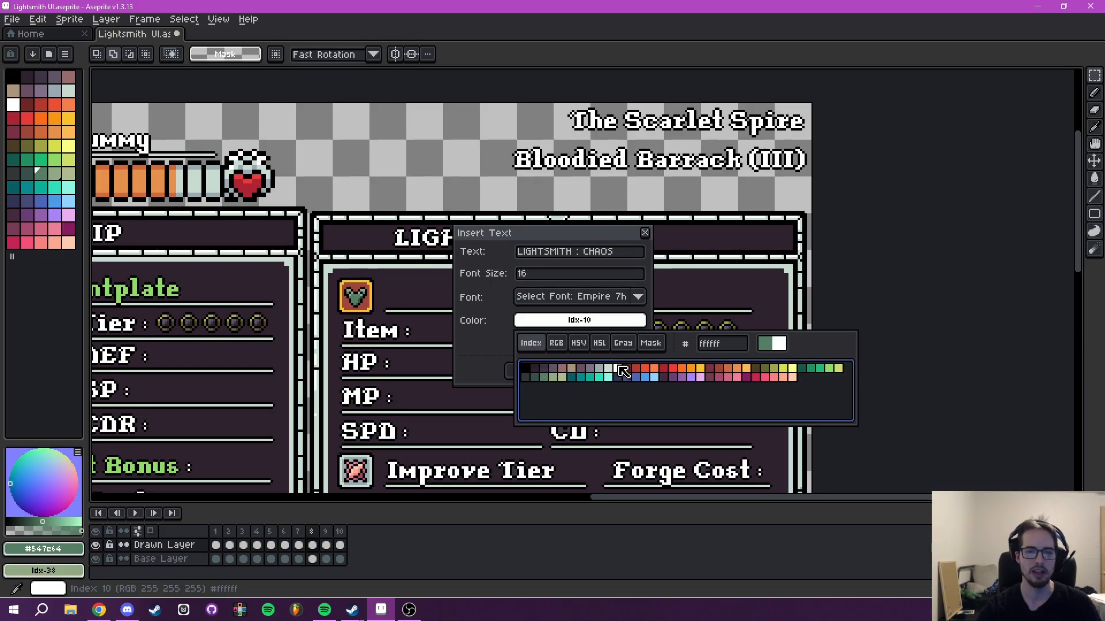
left_click(537, 370)
left_click(538, 370)
left_click_drag(544, 311, 623, 254)
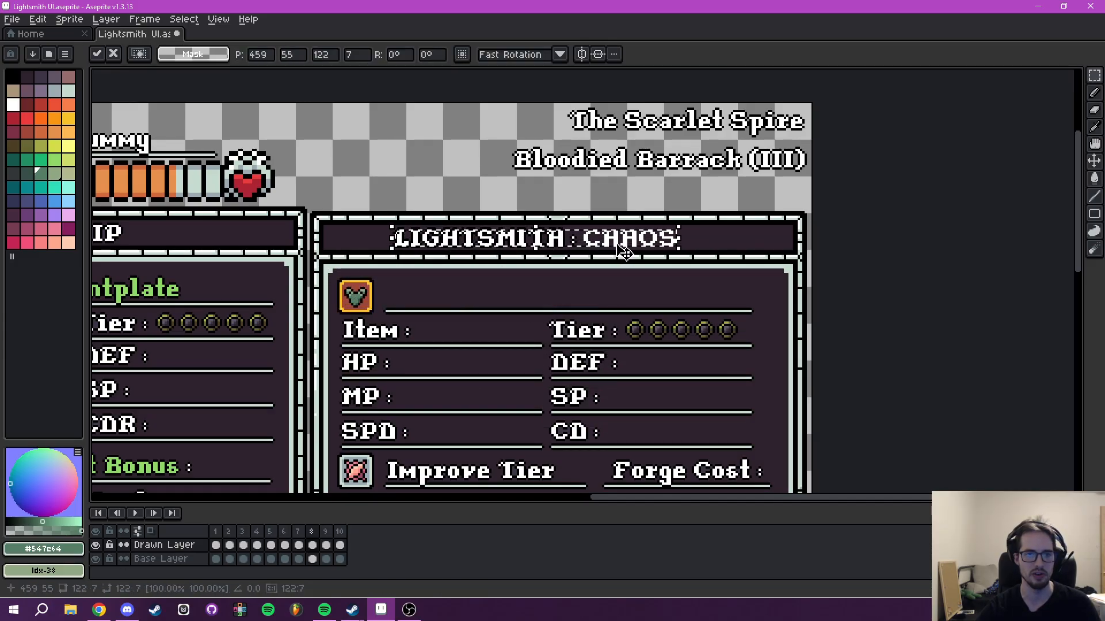
left_click(690, 228)
left_click_drag(690, 227, 624, 243)
Select the word CHAOS in frame 8's header and give it a black outline from the indexed palette.
scroll(512, 267, "up", 5)
left_click_drag(505, 214, 476, 267)
left_click_drag(485, 216, 878, 298)
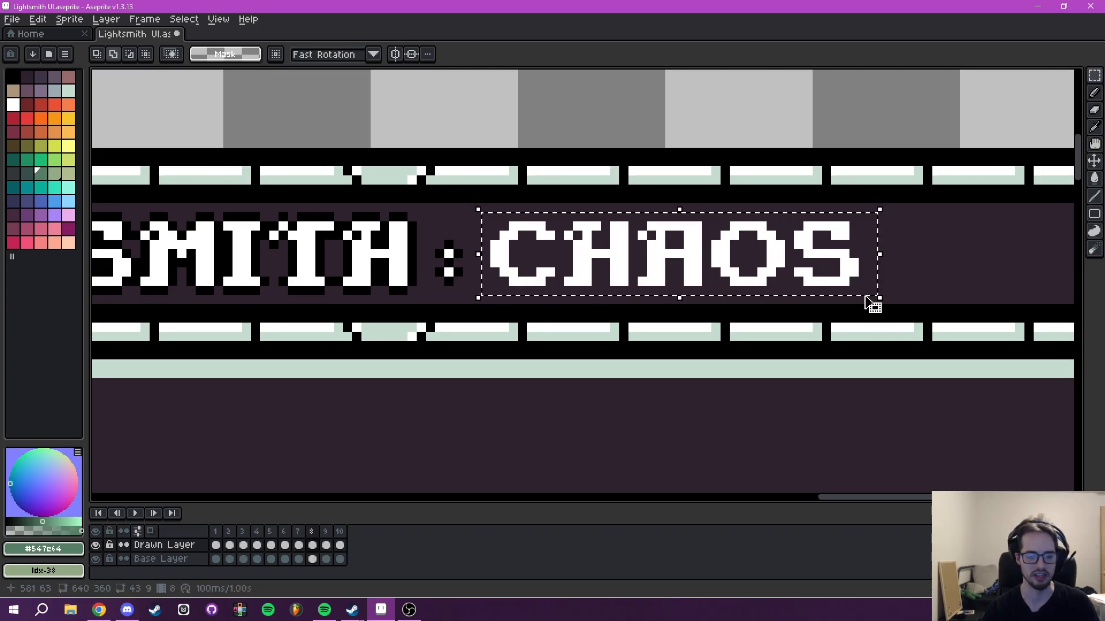
key("shift+o")
left_click(889, 242)
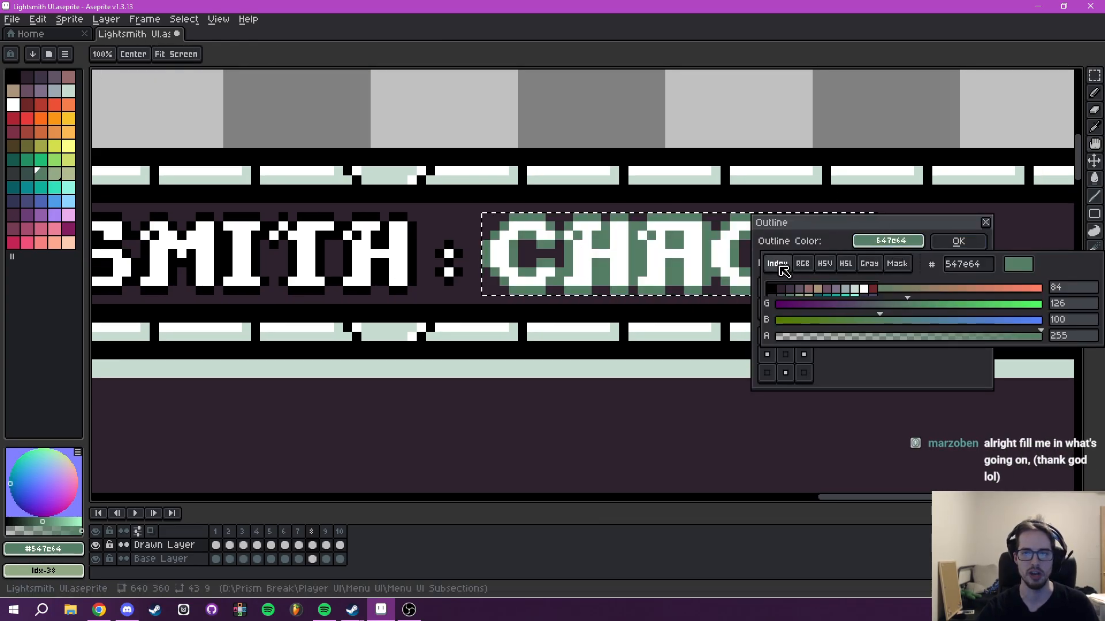
left_click(780, 267)
left_click(773, 289)
left_click(943, 242)
scroll(933, 242, "down", 3)
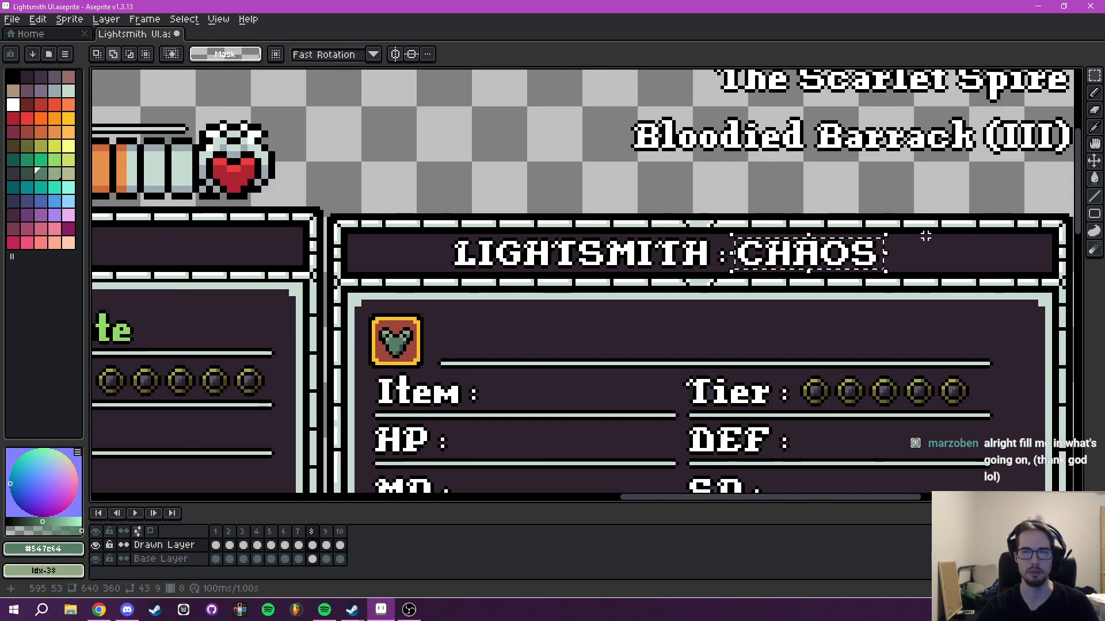
scroll(929, 238, "down", 3)
key("ctrl+d")
Step through the menu frames to compare their LIGHTSMITH headers and item grids.
left_click_drag(855, 257, 779, 266)
scroll(779, 266, "up", 2)
scroll(741, 266, "down", 2)
scroll(715, 266, "down", 4)
scroll(695, 235, "up", 3)
left_click_drag(691, 244, 696, 234)
key("Right")
key("Right")
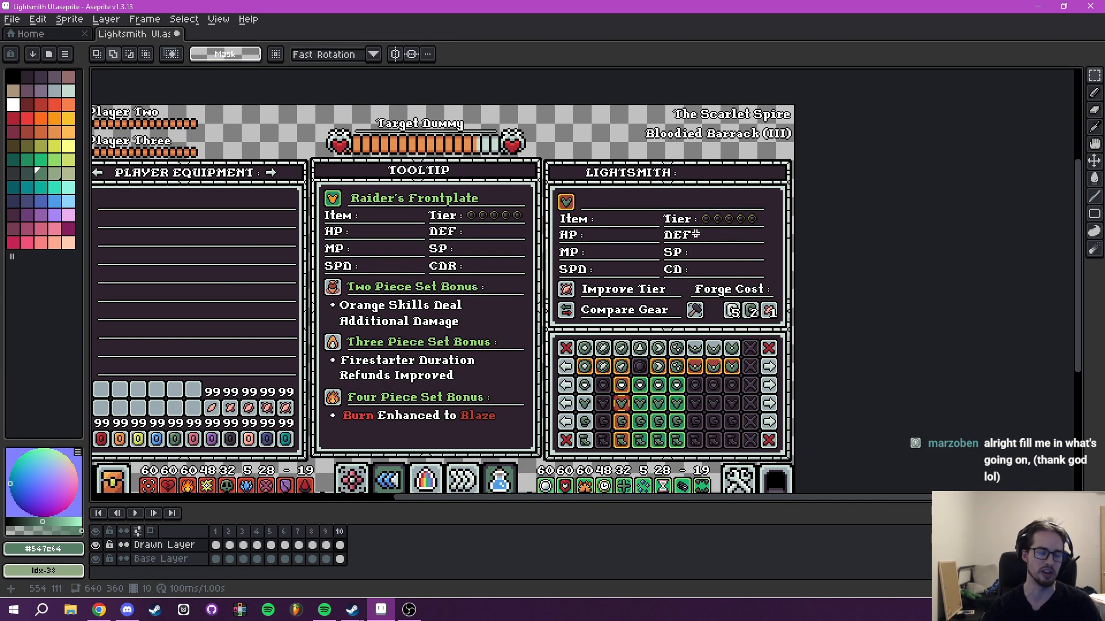
key("Left")
key("Left")
key("Left")
key("Left")
key("Left")
key("Left")
key("Left")
key("Left")
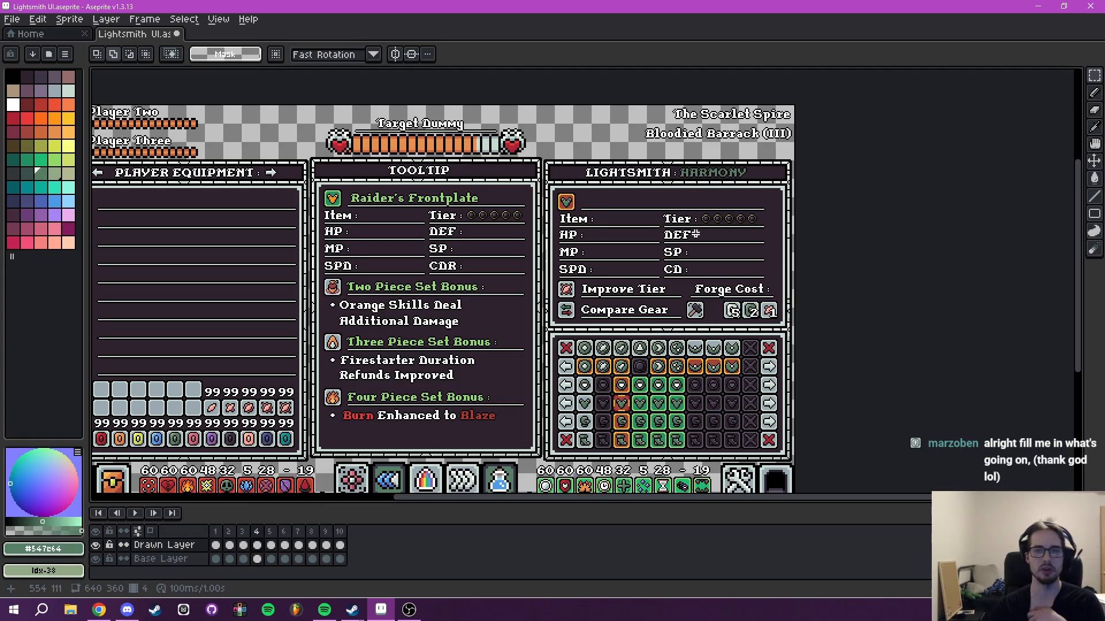
key("Right")
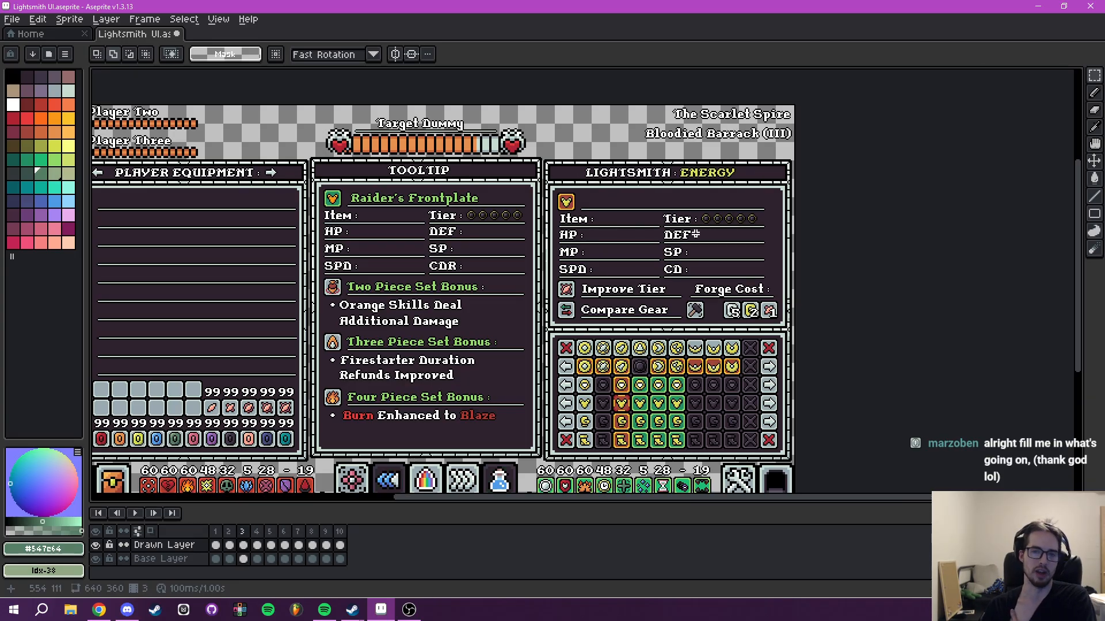
key("Right")
key("Right")
key("Right")
key("Right")
key("Right")
key("Right")
key("Left")
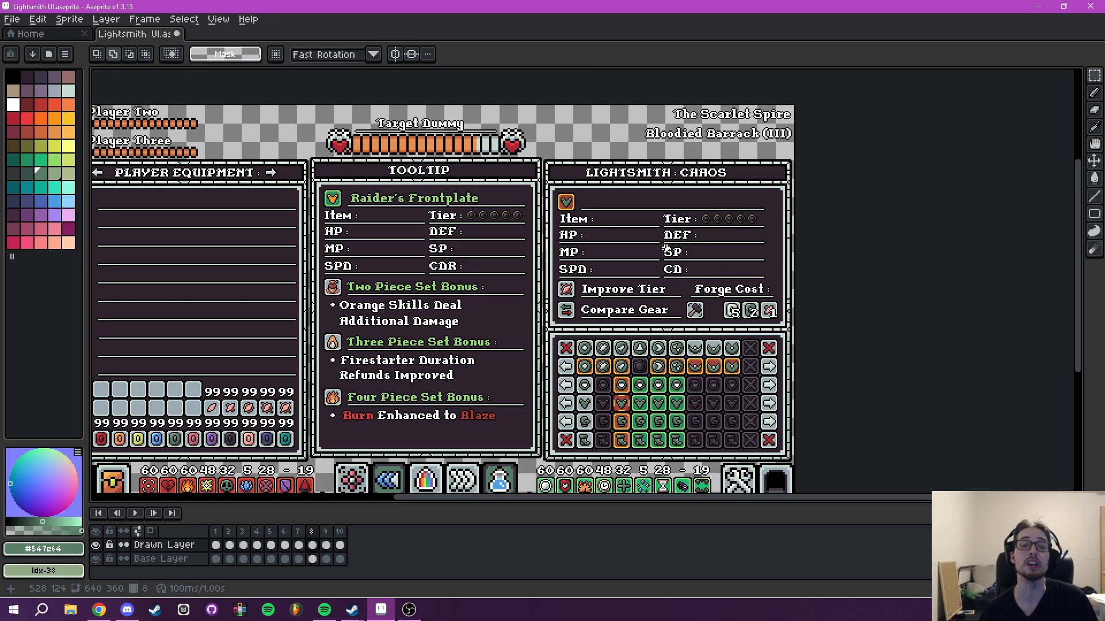
Fill the potion slot's border with #c7dcd0 and its green background with #9babb2 on frame 8, matching the neighbouring slots.
left_click_drag(481, 360, 488, 295)
left_click_drag(460, 330, 430, 317)
scroll(458, 389, "up", 4)
scroll(453, 407, "up", 1)
left_click_drag(452, 408, 496, 279)
scroll(497, 289, "up", 1)
key("i")
scroll(500, 308, "up", 1)
left_click(476, 341)
key("g")
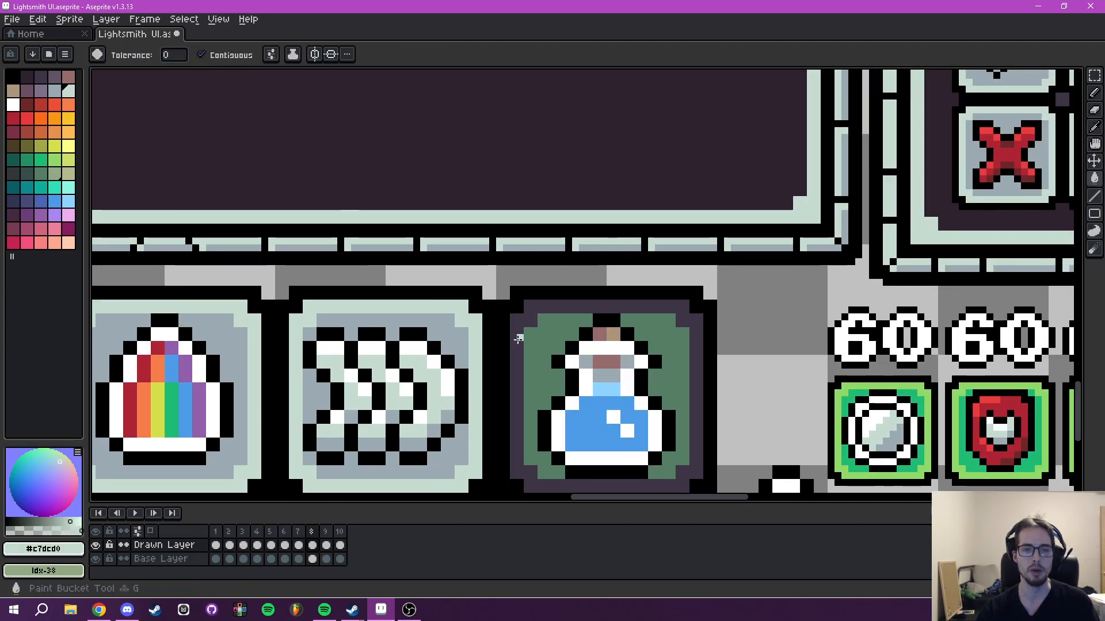
left_click(517, 386)
key("i")
right_click(465, 363)
key("g")
right_click(529, 371)
scroll(506, 369, "down", 3)
scroll(567, 382, "up", 2)
right_click(567, 384)
Fill the blue arrow slot's background with #9babb2 and border with #c7dcd0 on frame 8, and check it by toggling Drawn Layer's visibility.
left_click_drag(396, 349, 691, 305)
left_click_drag(345, 339, 488, 345)
right_click(457, 345)
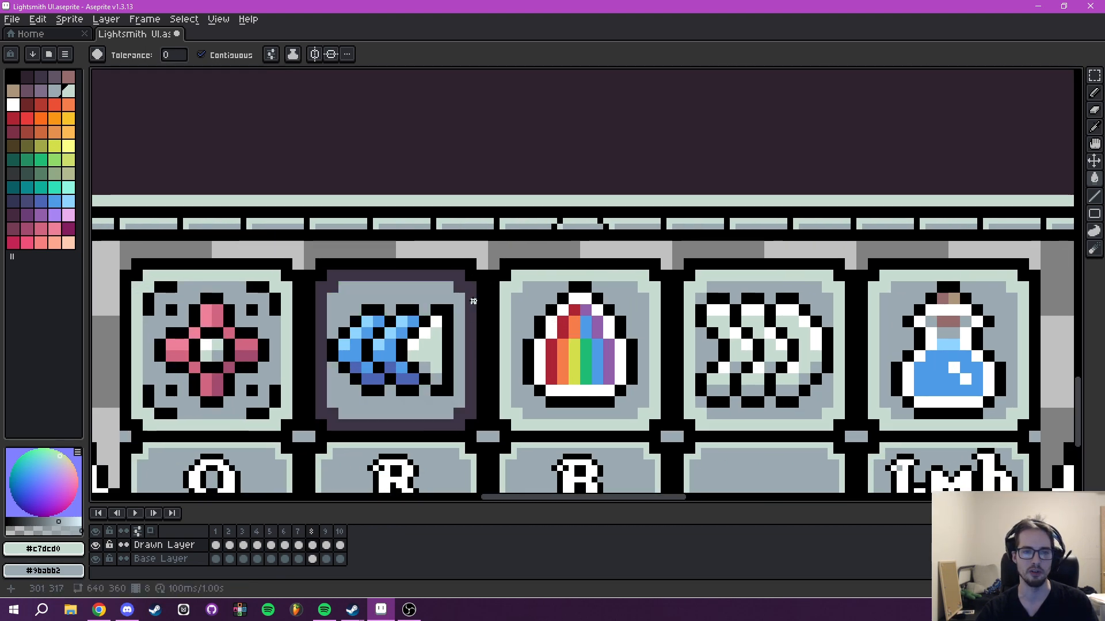
left_click(471, 306)
scroll(470, 306, "down", 3)
scroll(525, 361, "up", 4)
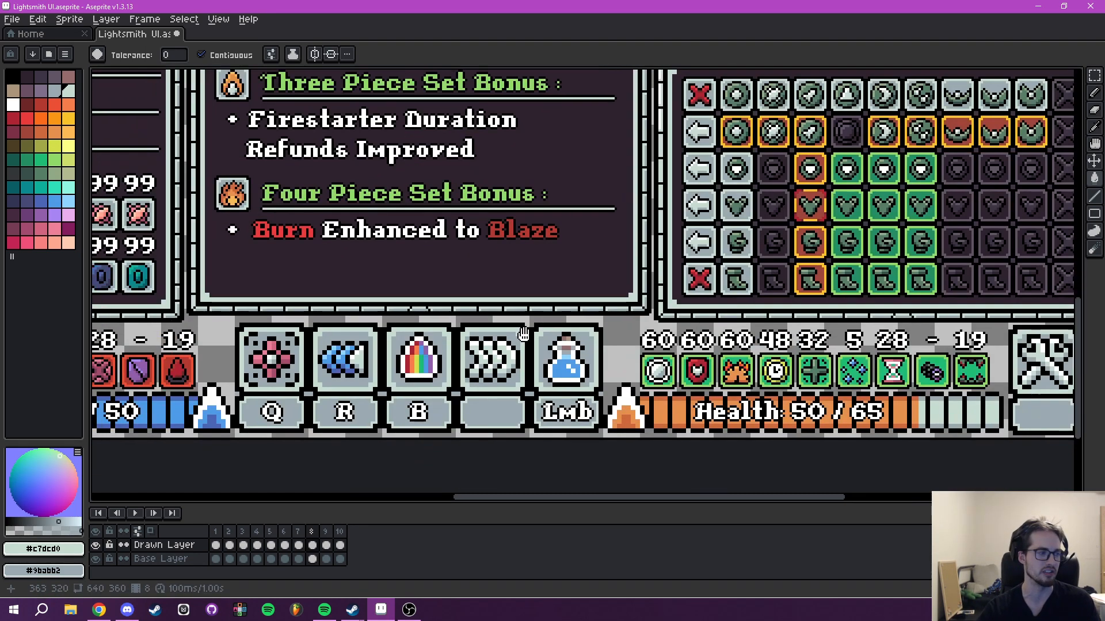
left_click(98, 545)
left_click(97, 545)
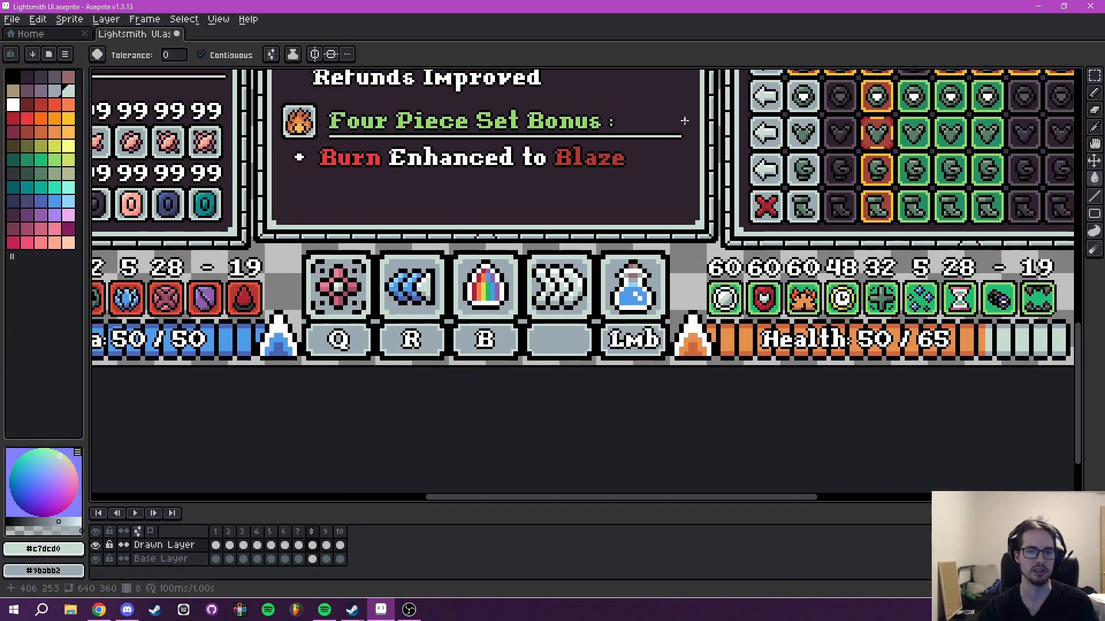
Try the dark grey palette colour Idx-3 as the fill for the letters of CHAOS in frame 8's header.
scroll(575, 247, "down", 3)
scroll(590, 230, "up", 4)
left_click_drag(591, 230, 373, 245)
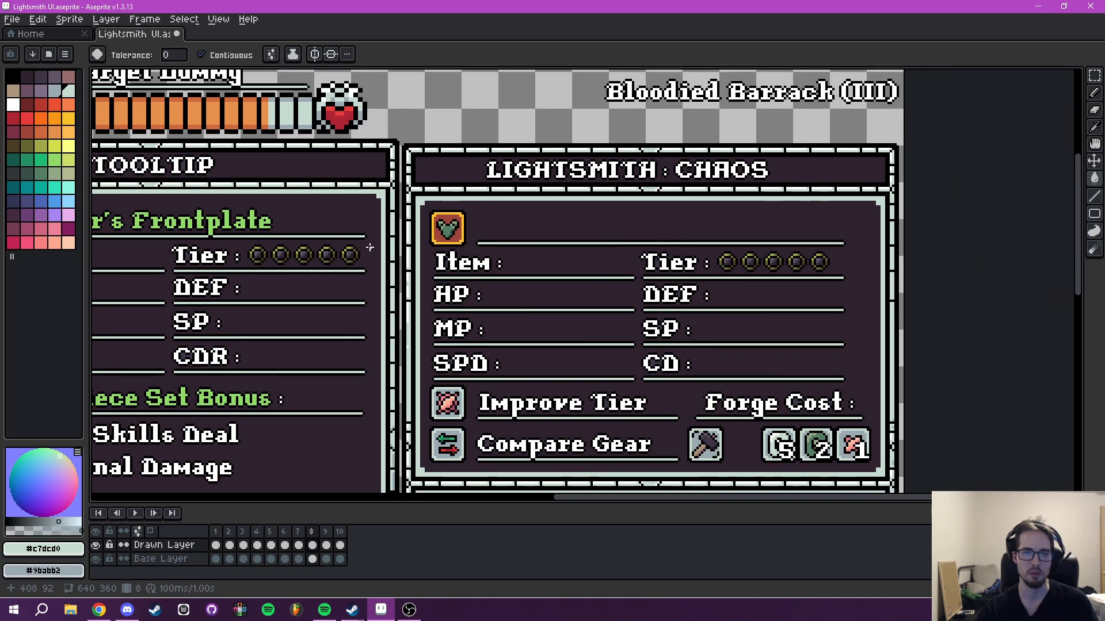
left_click_drag(477, 290, 459, 220)
scroll(667, 239, "down", 2)
left_click_drag(717, 284, 642, 351)
left_click_drag(596, 297, 625, 285)
left_click(588, 282, "alt")
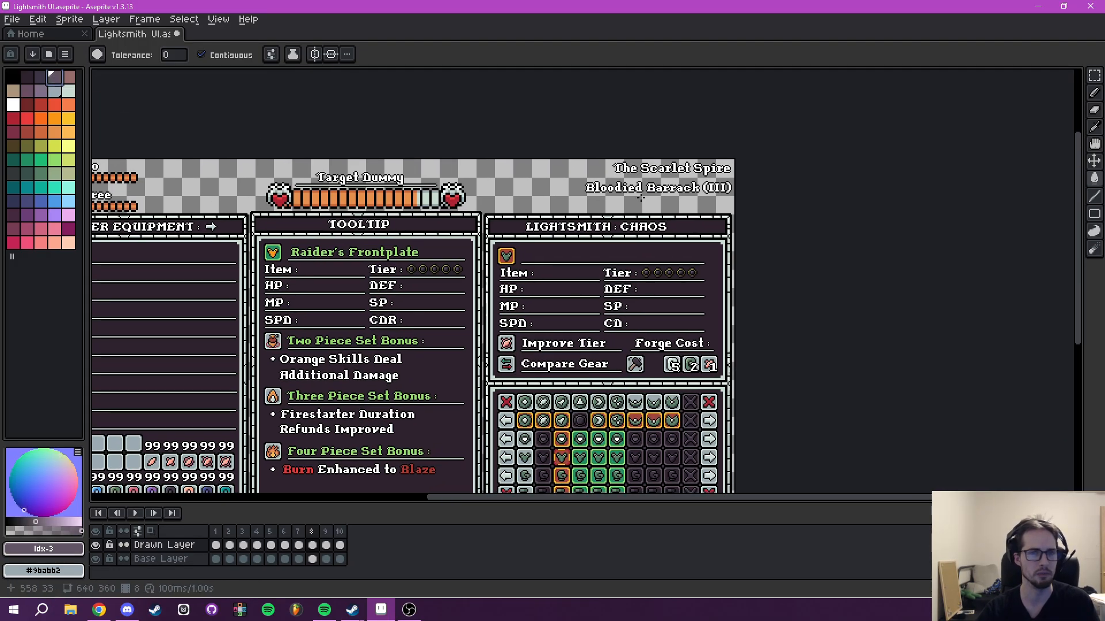
scroll(588, 282, "up", 4)
left_click(569, 305)
scroll(622, 300, "up", 1)
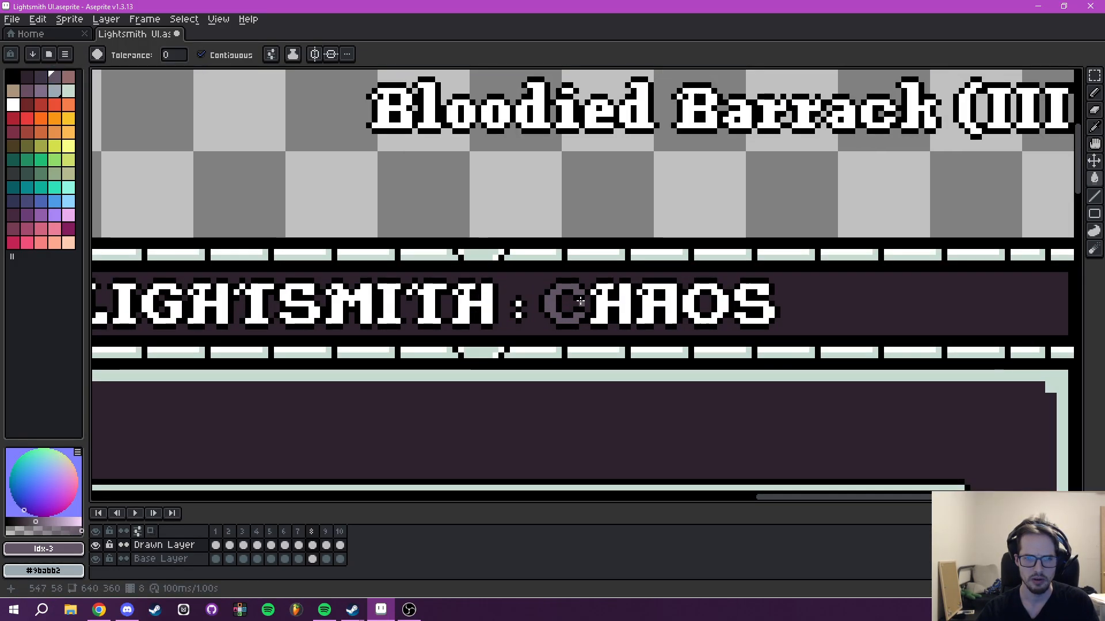
left_click(615, 305)
left_click(644, 305)
scroll(645, 305, "up", 1)
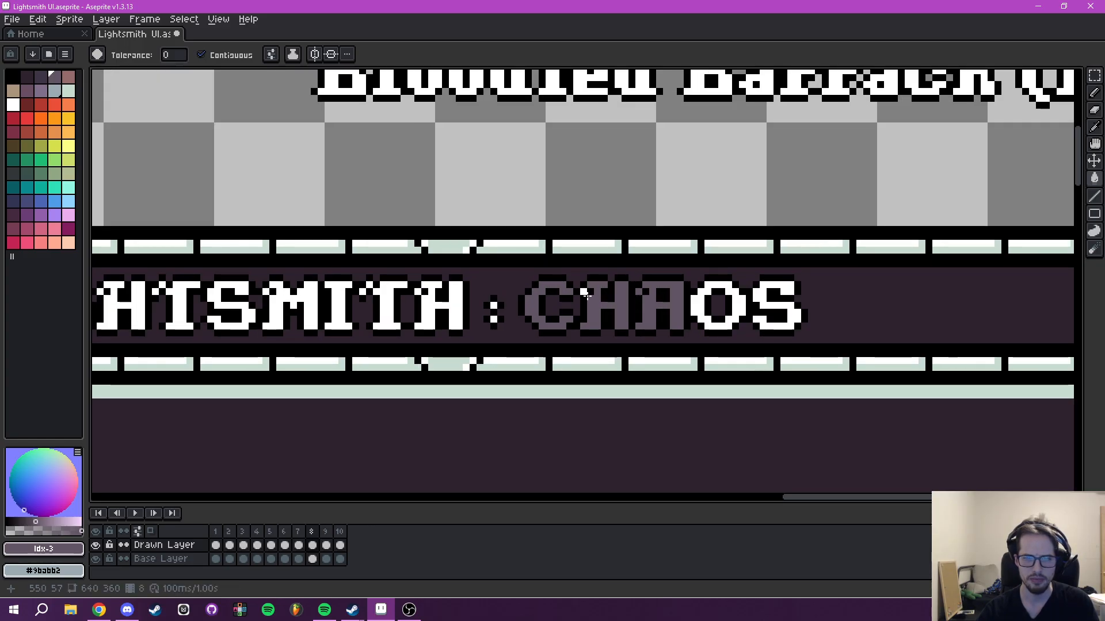
left_click(699, 305)
left_click(757, 302)
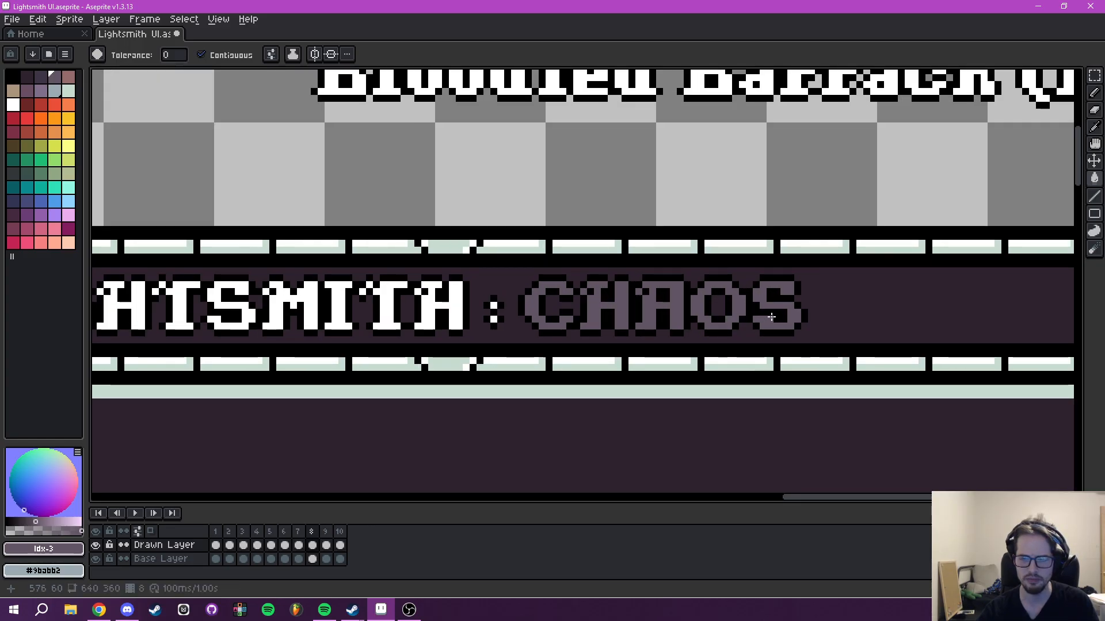
scroll(765, 310, "down", 4)
scroll(812, 299, "up", 2)
scroll(813, 299, "up", 1)
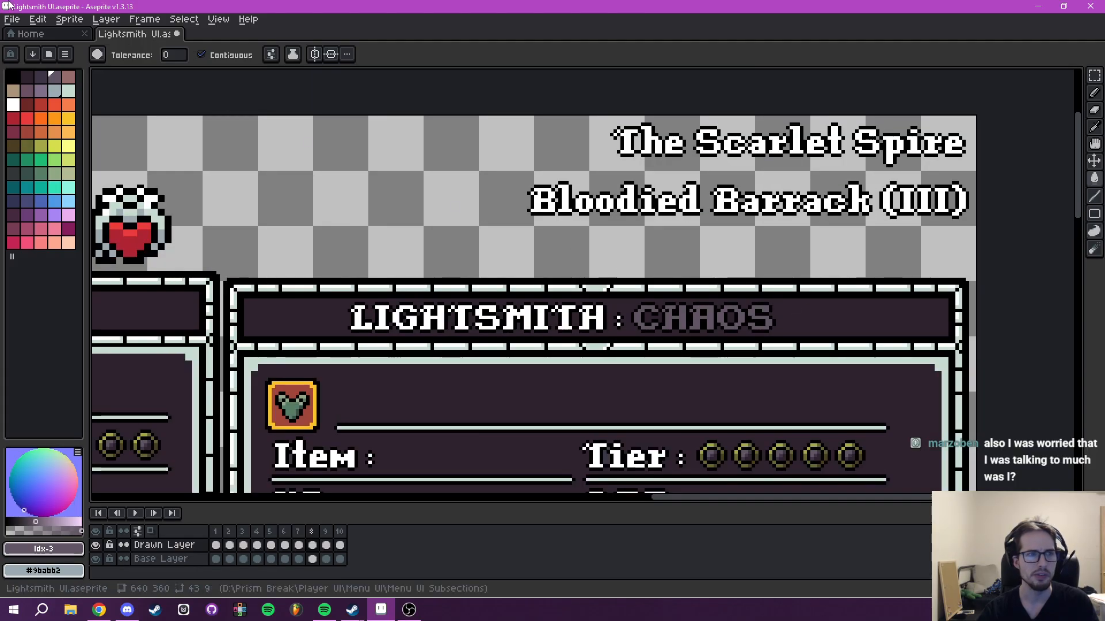
Fill all five letters of CHAOS in frame 8's header with the lighter purple-grey palette colour Idx-7.
left_click(45, 97)
scroll(621, 318, "up", 2)
left_click(659, 340)
left_click(719, 317)
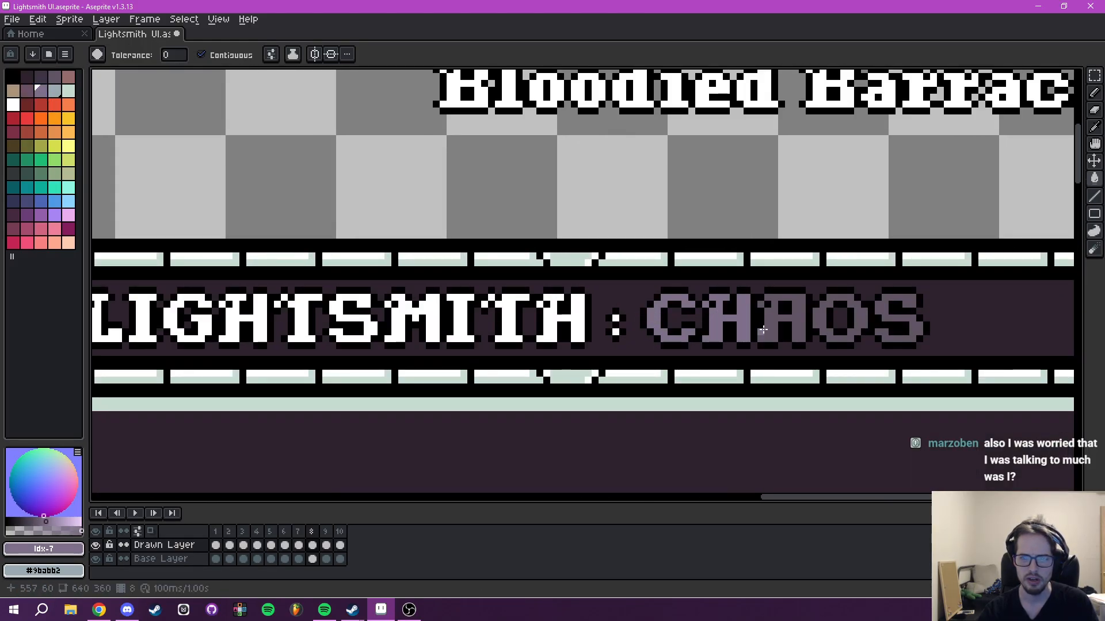
left_click(764, 311)
left_click(823, 324)
left_click(889, 325)
scroll(917, 318, "down", 6)
scroll(958, 340, "up", 5)
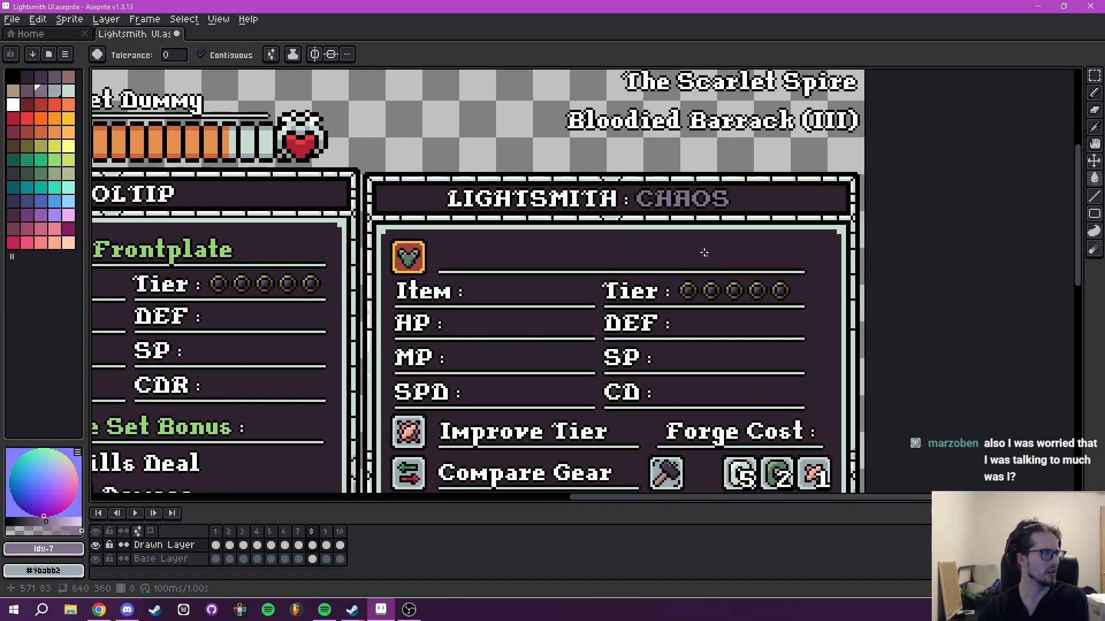
left_click_drag(709, 324, 765, 234)
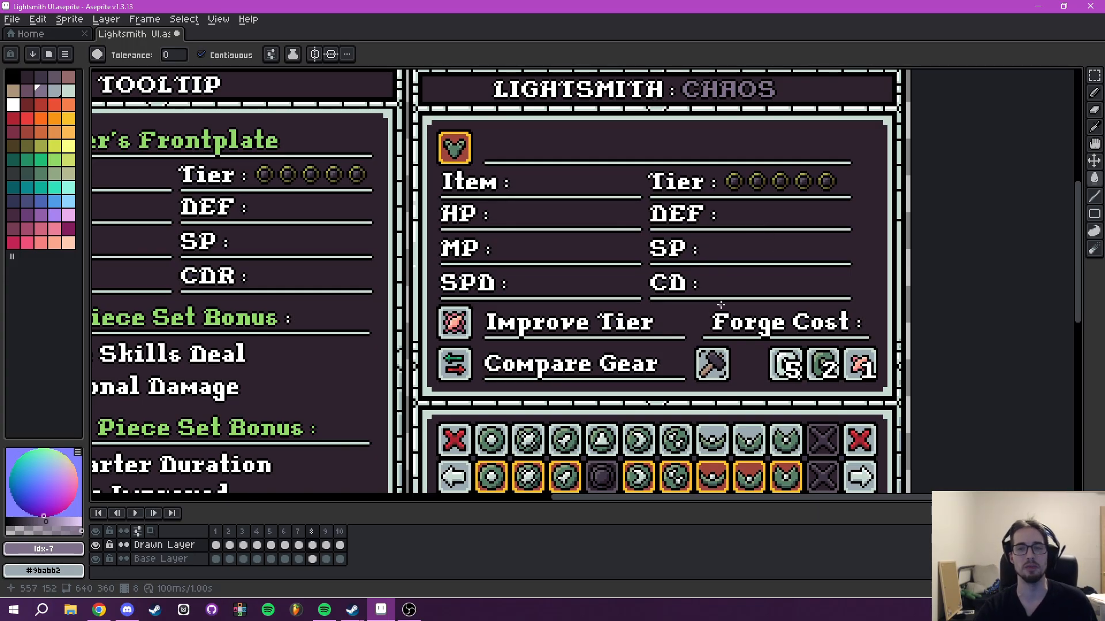
scroll(720, 304, "down", 3)
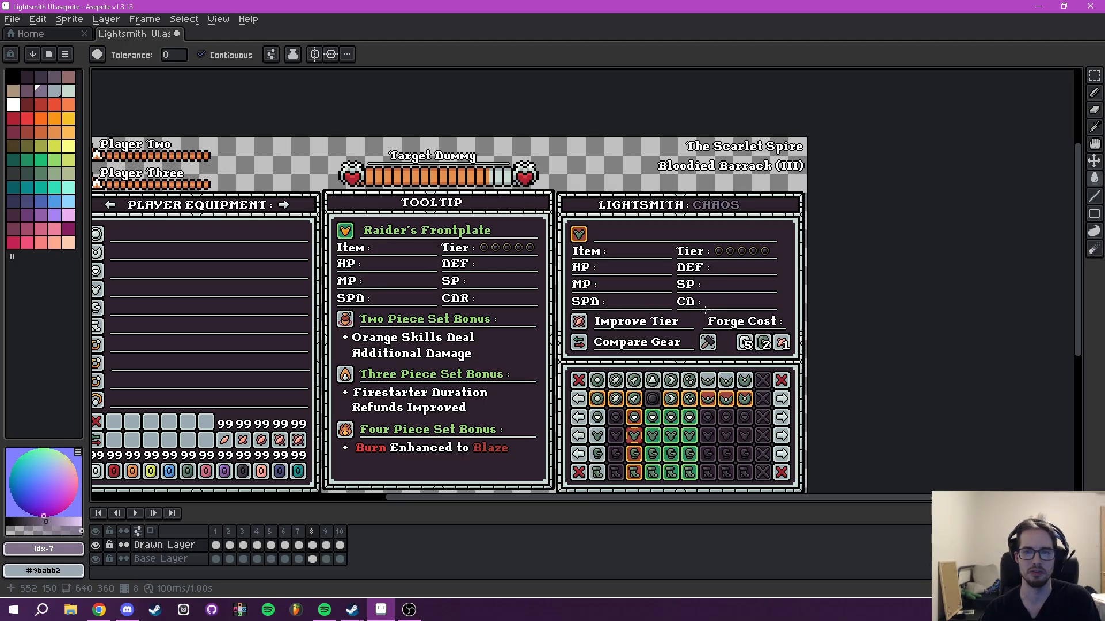
Sample the purple gem's colours on frame 7, with #905ea9 as foreground and #a884f3 as background.
left_click_drag(604, 310, 746, 264)
scroll(371, 395, "up", 5)
left_click_drag(397, 402, 520, 184)
scroll(515, 235, "up", 2)
left_click_drag(515, 236, 571, 142)
left_click_drag(549, 181, 523, 187)
scroll(523, 189, "up", 3)
key("alt")
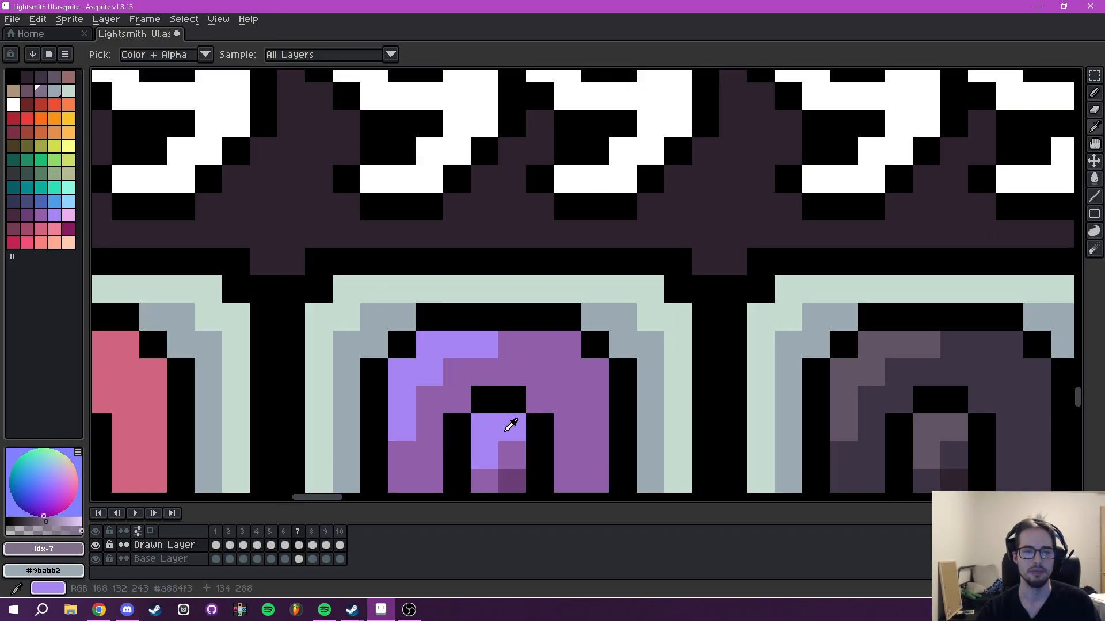
left_click_drag(506, 430, 541, 357)
left_click(546, 387)
right_click(544, 357)
Fill each letter of HONOR in frame 7's Lightsmith header with purple #905ea9.
scroll(607, 346, "down", 6)
left_click_drag(615, 342, 810, 244)
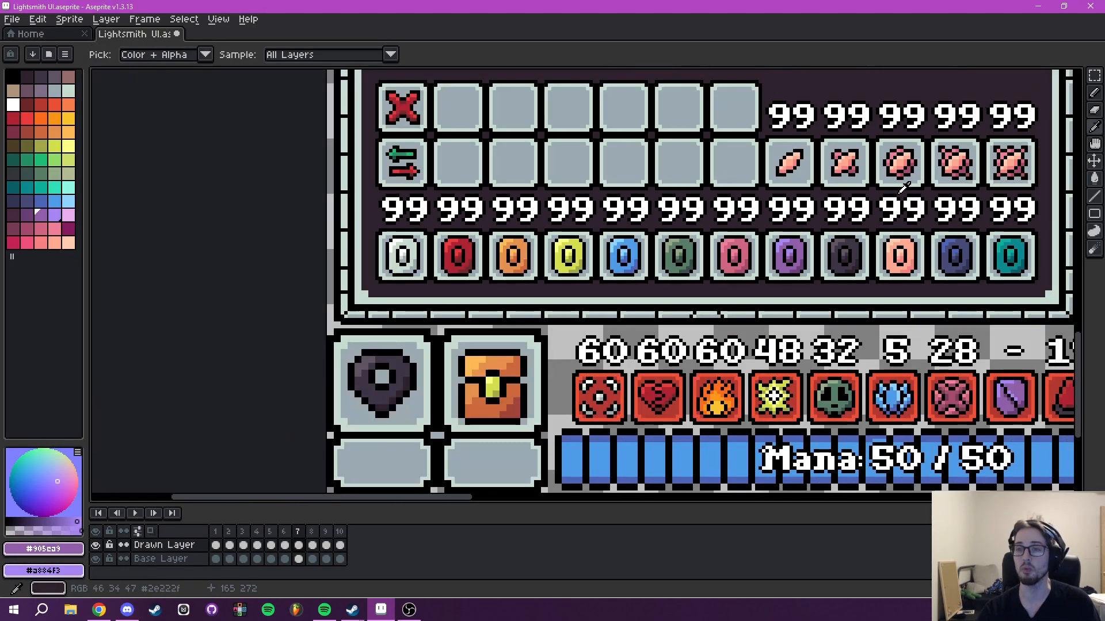
left_click_drag(900, 194, 65, 491)
left_click_drag(874, 144, 489, 374)
left_click_drag(809, 173, 382, 454)
left_click_drag(570, 281, 517, 362)
scroll(516, 363, "up", 1)
key("g")
left_click(520, 301)
scroll(519, 300, "up", 2)
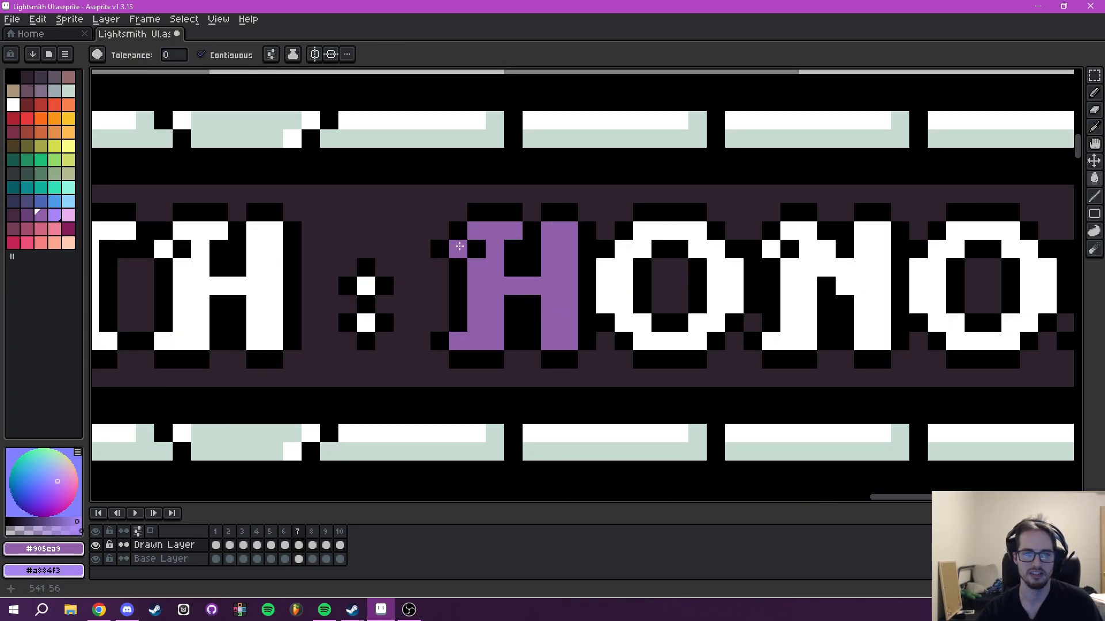
left_click(624, 286)
left_click(791, 230)
left_click(919, 286)
left_click_drag(973, 278, 571, 278)
left_click(715, 265)
scroll(715, 265, "down", 3)
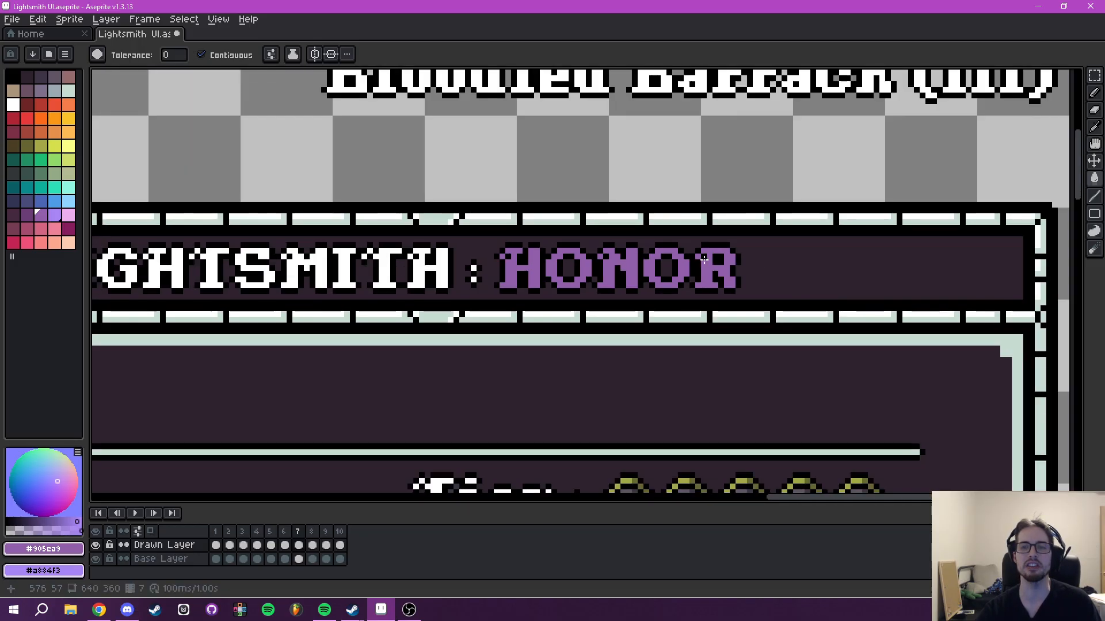
scroll(753, 279, "up", 2)
left_click_drag(707, 291, 685, 266)
Go to frame 6 and sample #cf657f from the pink gem in the equipment panel's bottom row.
left_click(286, 537)
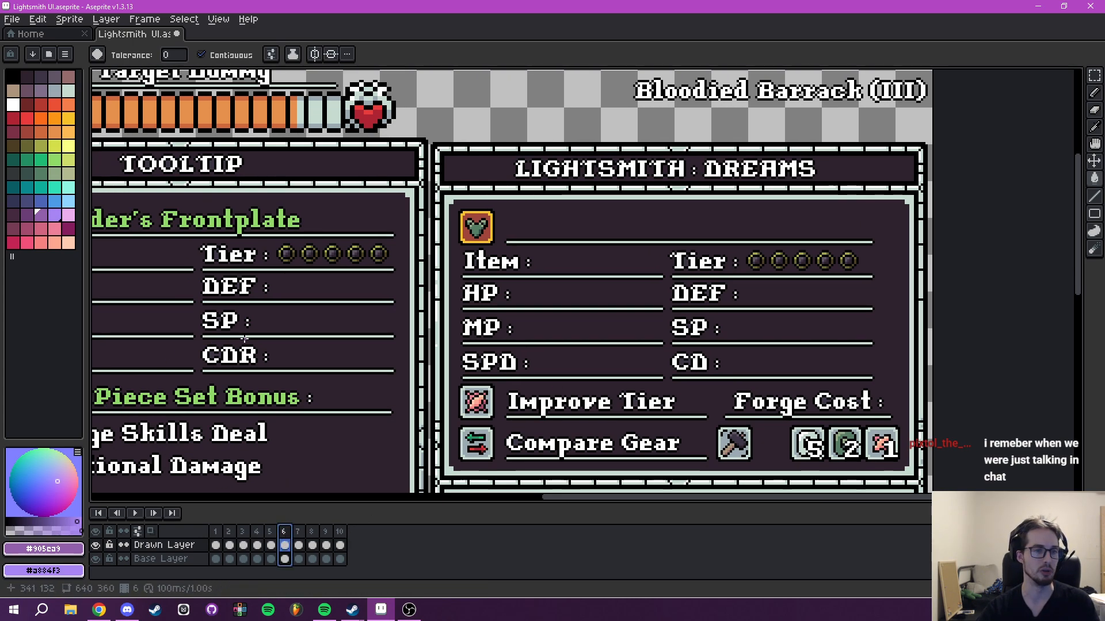
left_click_drag(253, 409, 651, 70)
left_click_drag(348, 282, 739, 222)
scroll(512, 310, "up", 3)
left_click_drag(489, 305, 555, 312)
scroll(544, 311, "up", 2)
scroll(529, 286, "up", 3)
left_click(538, 224)
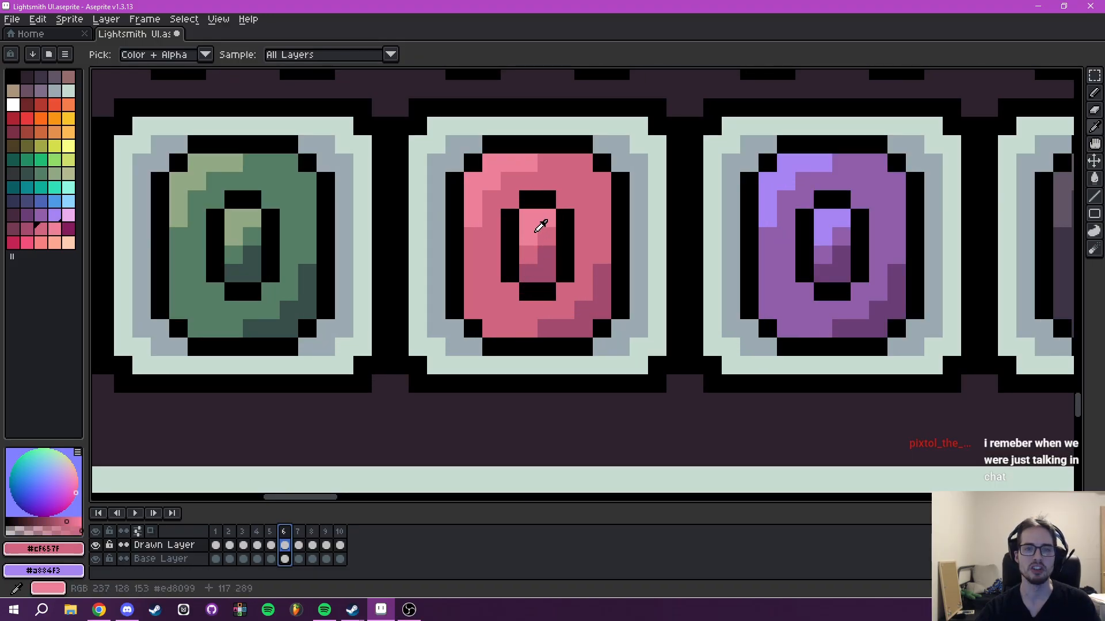
Fill each letter of DREAMS in frame 6's Lightsmith header with pink #cf657f.
scroll(698, 188, "down", 4)
scroll(693, 194, "down", 1)
left_click_drag(920, 92, 659, 199)
scroll(659, 196, "down", 8)
left_click_drag(717, 170, 476, 365)
scroll(476, 366, "up", 8)
left_click_drag(797, 136, 521, 284)
left_click_drag(618, 171, 503, 284)
scroll(402, 368, "up", 5)
key("g")
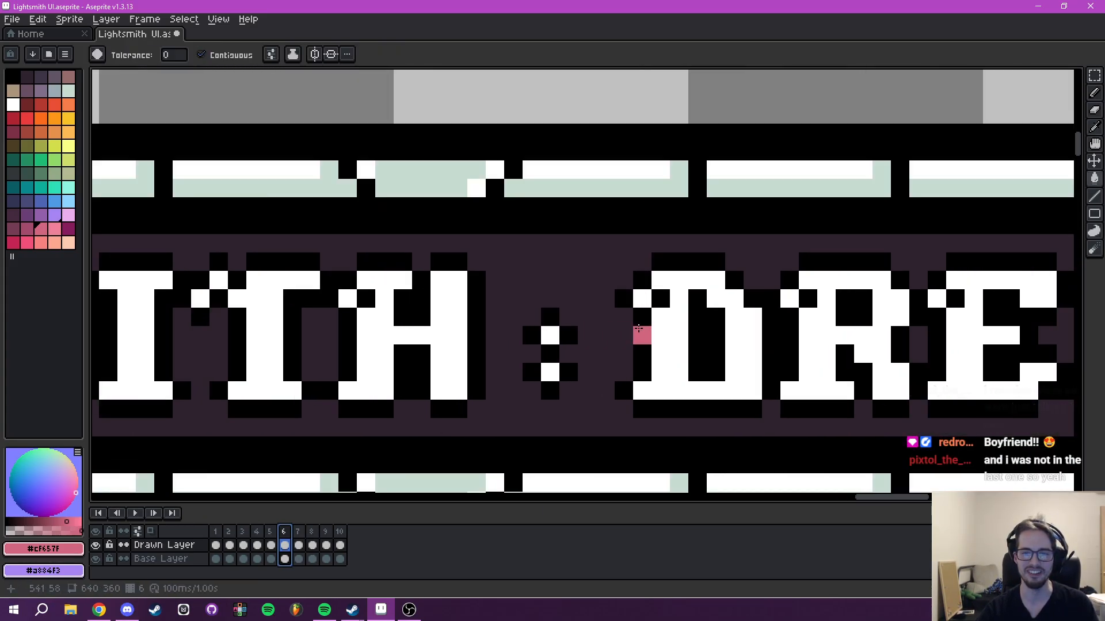
left_click(653, 331)
scroll(582, 325, "right", 5)
left_click(576, 305)
scroll(575, 305, "right", 4)
left_click(510, 357)
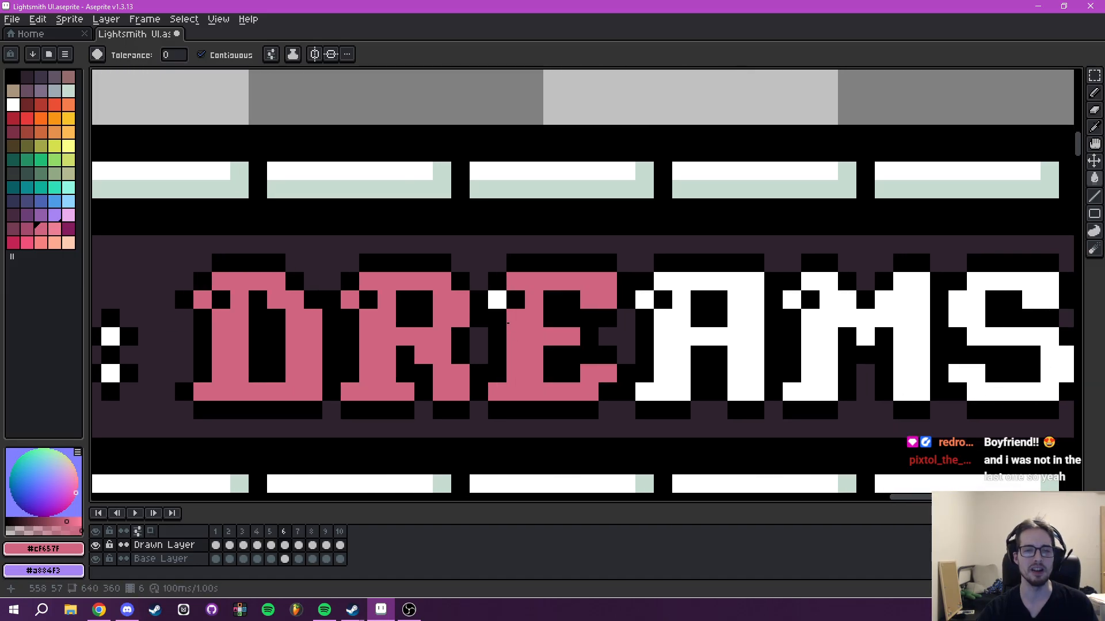
left_click_drag(703, 322, 514, 345)
left_click(531, 304)
left_click(552, 323)
left_click(612, 327)
scroll(542, 333, "right", 3)
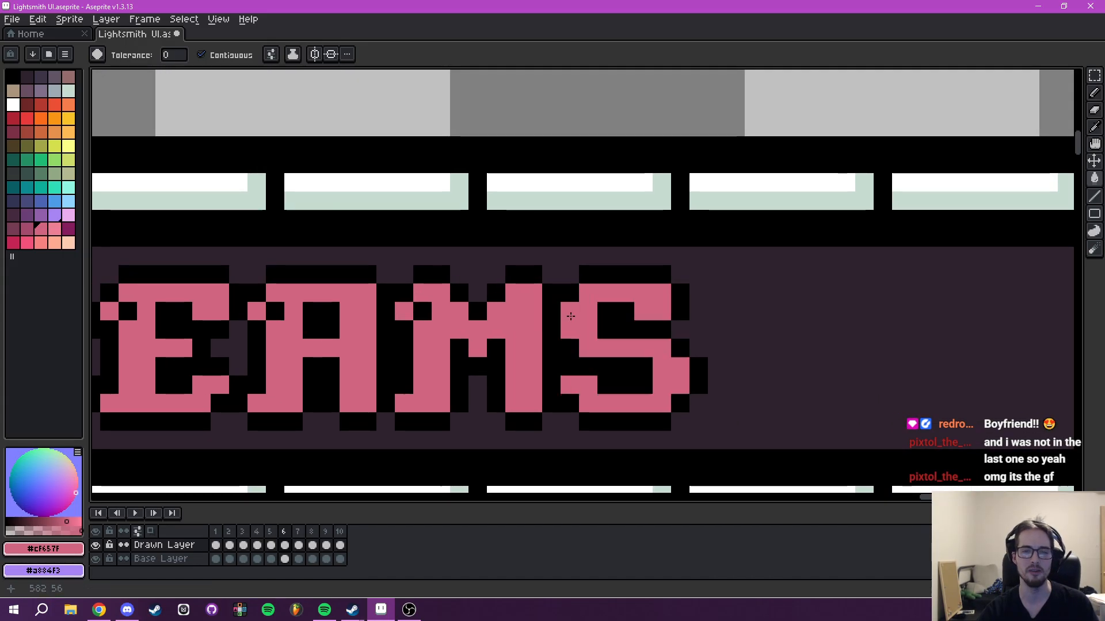
scroll(572, 328, "down", 4)
left_click_drag(571, 333, 725, 224)
scroll(721, 231, "down", 2)
left_click_drag(684, 263, 769, 219)
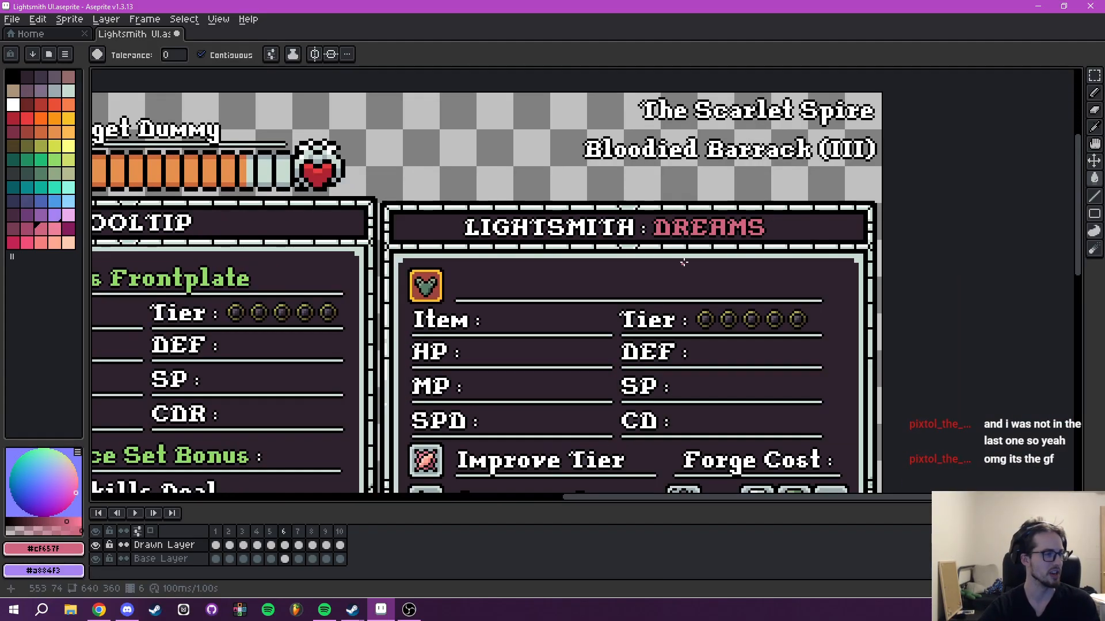
left_click_drag(727, 295, 707, 201)
left_click_drag(658, 239, 694, 259)
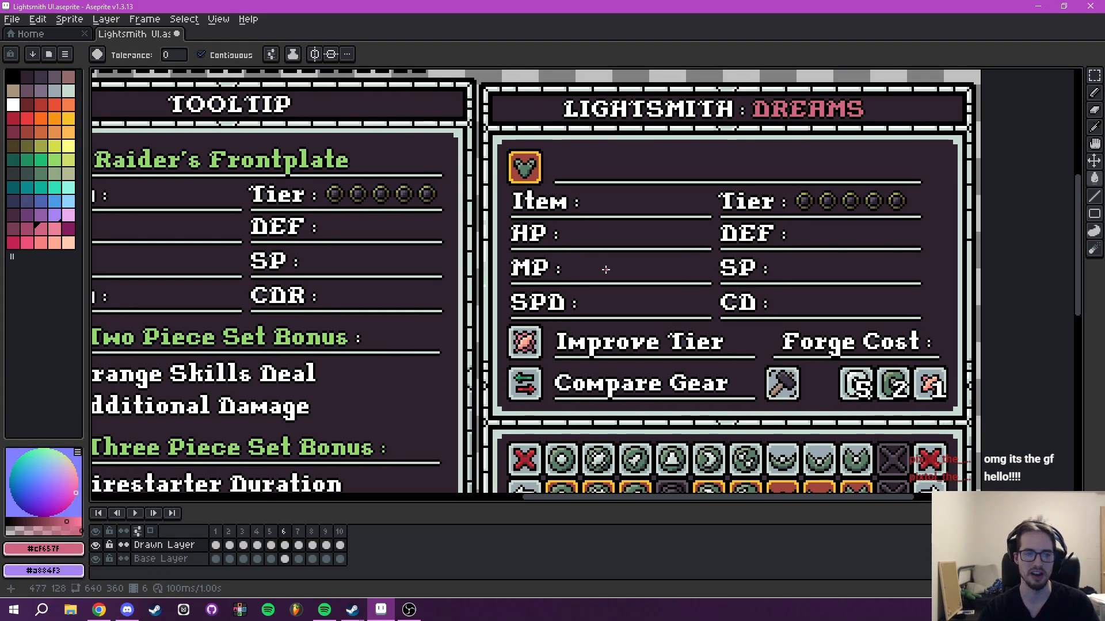
Go to frame 5 and sample #4d9be6 from the blue gem in the equipment panel's bottom row.
key("Return")
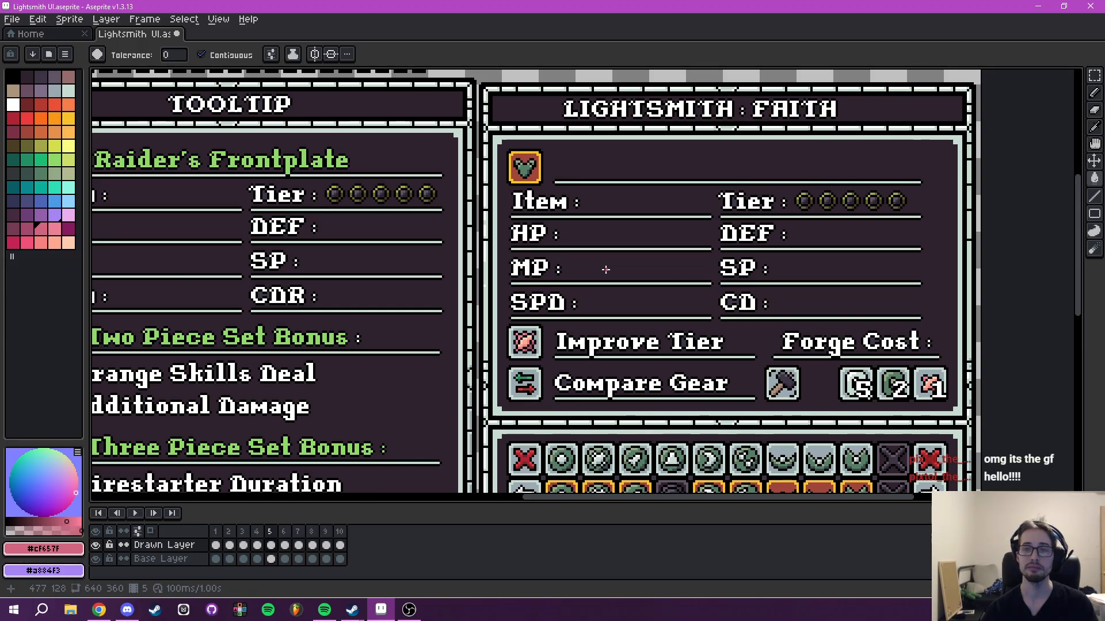
left_click_drag(451, 245, 632, 115)
left_click_drag(268, 429, 645, 245)
scroll(304, 328, "up", 2)
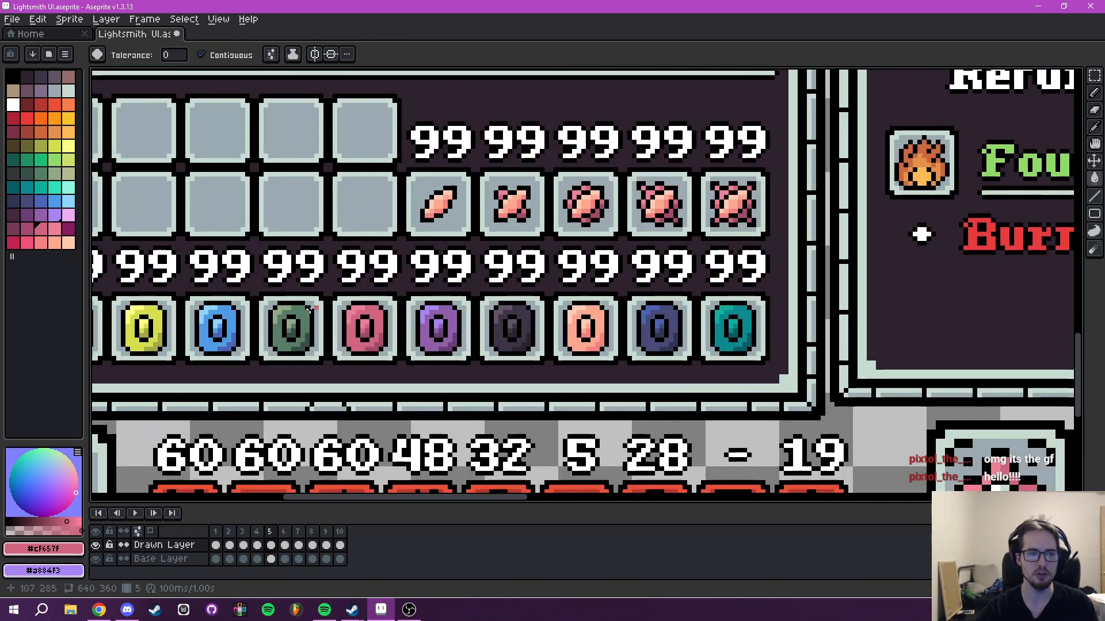
left_click_drag(303, 317, 580, 254)
key("i")
scroll(580, 253, "up", 2)
left_click(482, 266)
Fill each letter of FAITH in frame 5's Lightsmith header with blue #4d9be6.
scroll(639, 188, "down", 4)
left_click_drag(639, 188, 175, 384)
left_click_drag(647, 128, 325, 303)
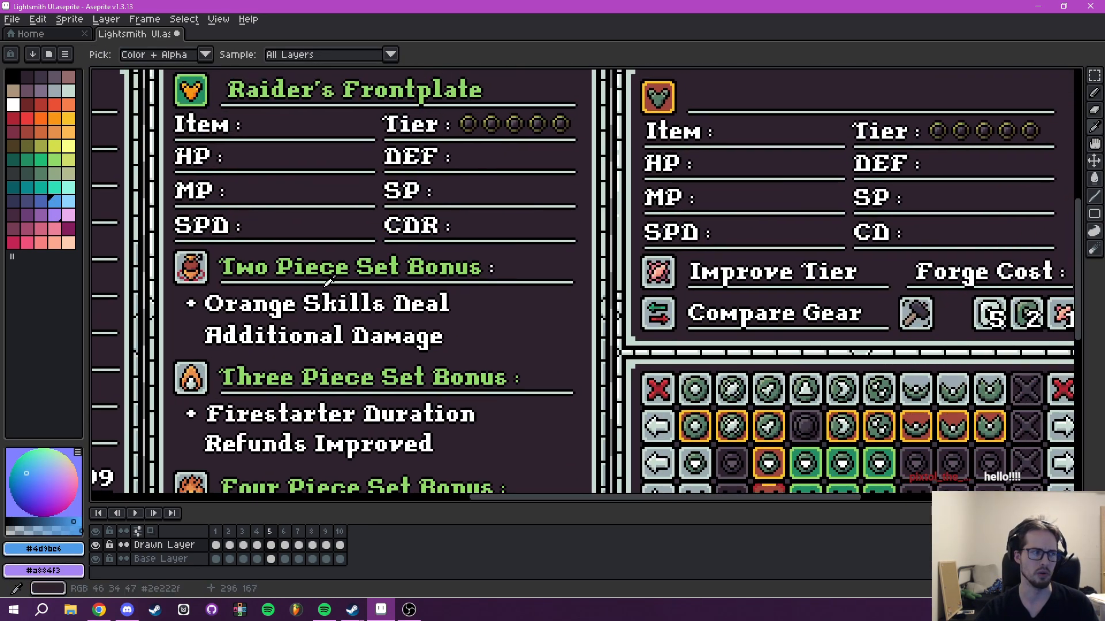
left_click_drag(397, 173, 331, 313)
left_click_drag(449, 239, 230, 353)
left_click_drag(517, 350, 356, 402)
scroll(468, 335, "up", 5)
left_click_drag(439, 365, 497, 345)
key("g")
left_click(499, 339)
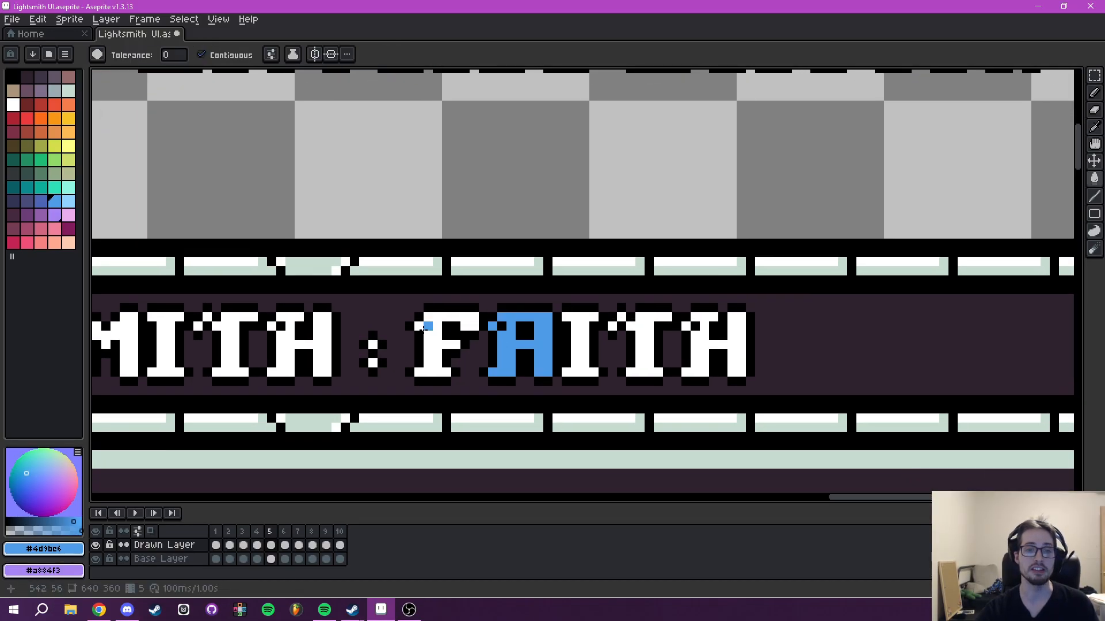
left_click(424, 334)
left_click(576, 346)
left_click(611, 332)
left_click(635, 328)
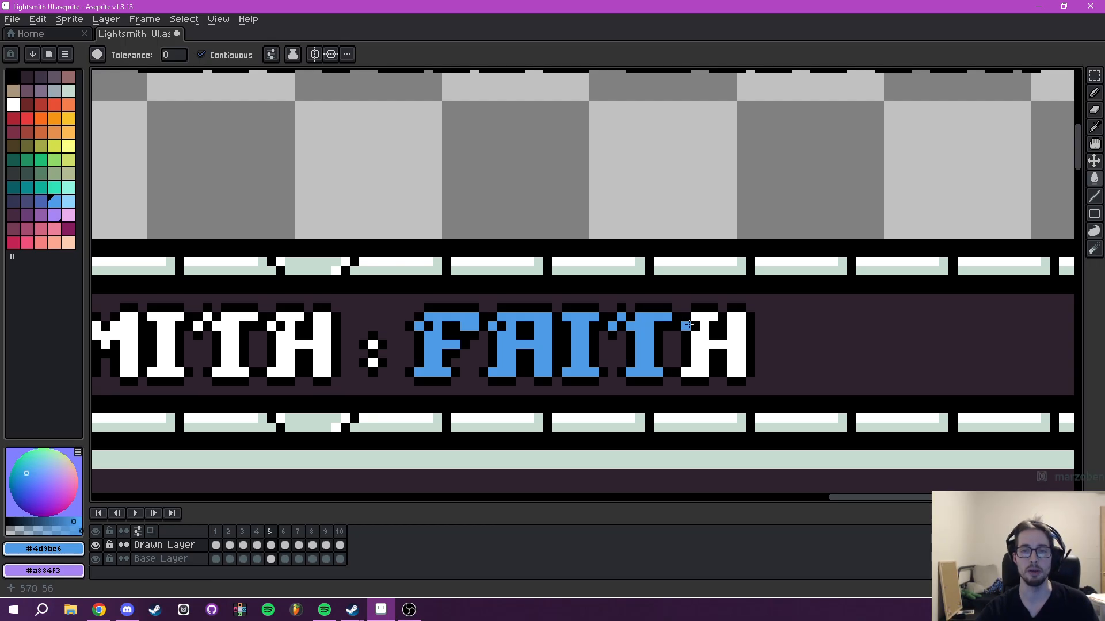
left_click(690, 325)
scroll(691, 327, "down", 3)
scroll(791, 270, "up", 1)
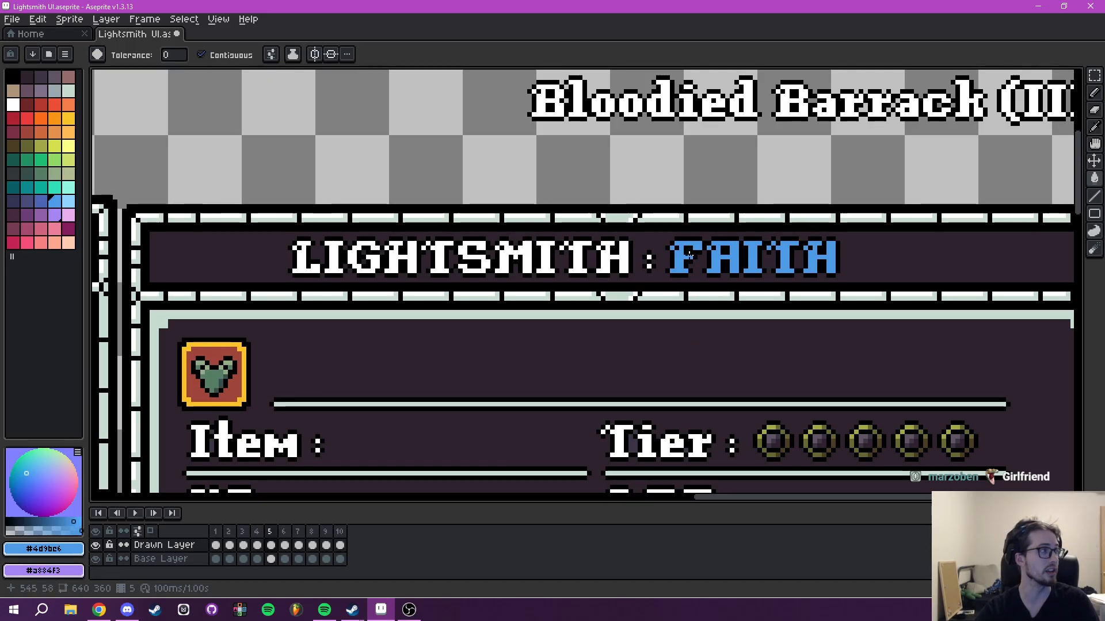
scroll(575, 368, "down", 2)
left_click_drag(573, 369, 773, 153)
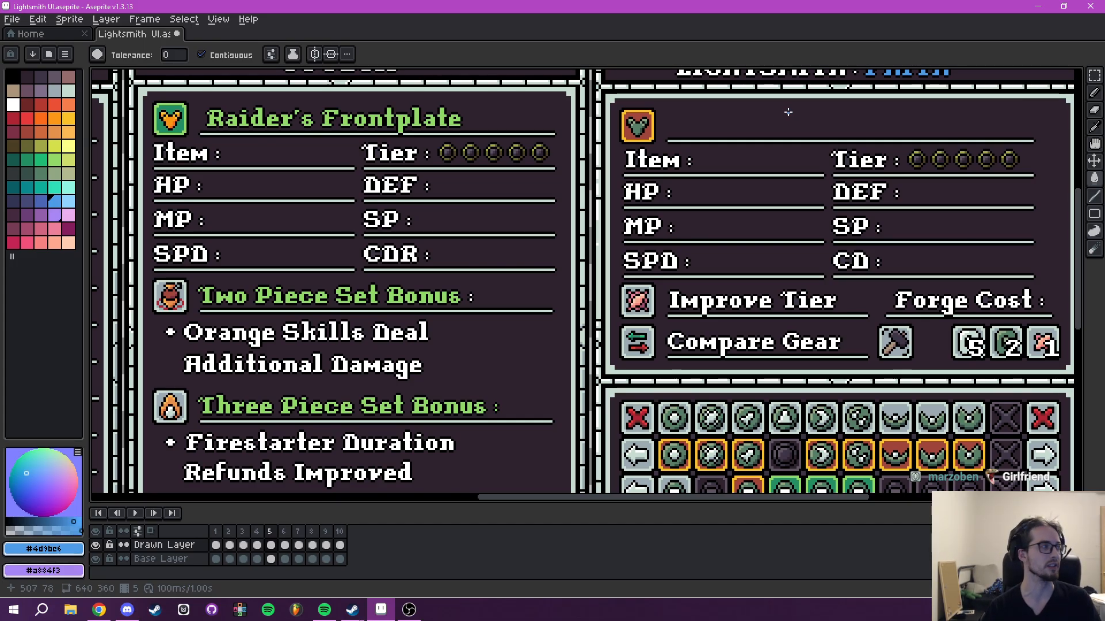
scroll(759, 115, "down", 5)
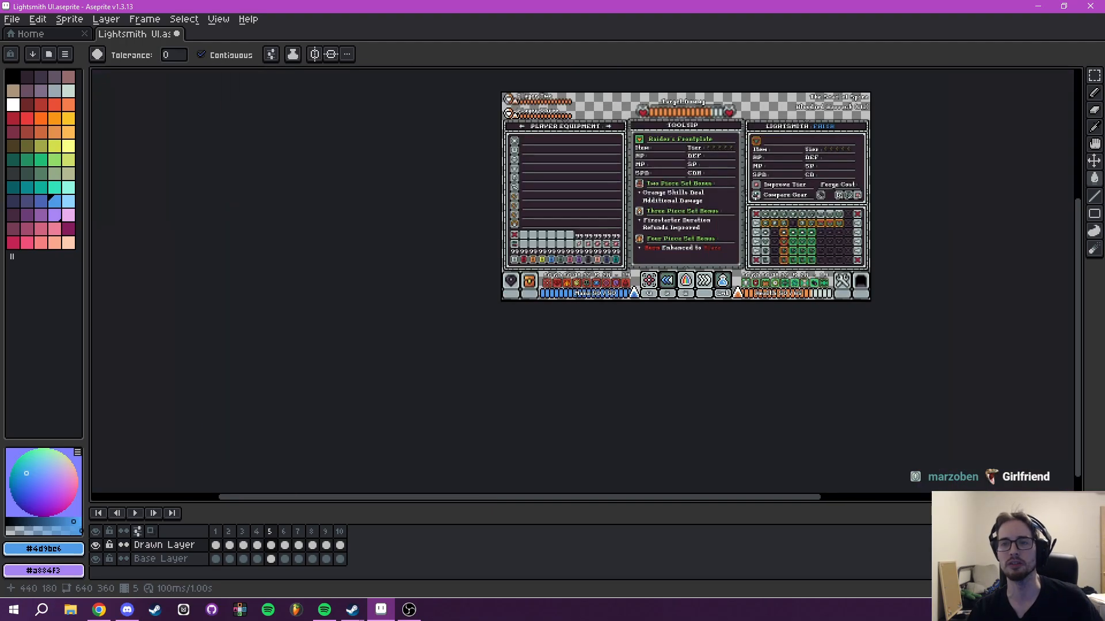
scroll(699, 224, "up", 5)
scroll(637, 333, "down", 1)
scroll(625, 286, "up", 1)
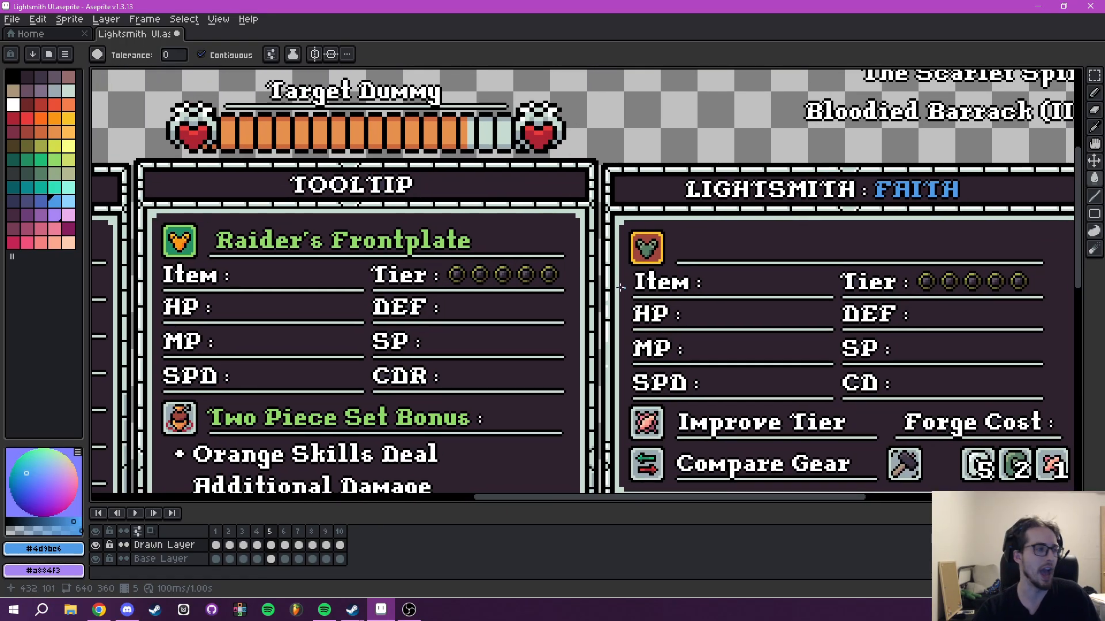
left_click_drag(786, 296, 803, 264)
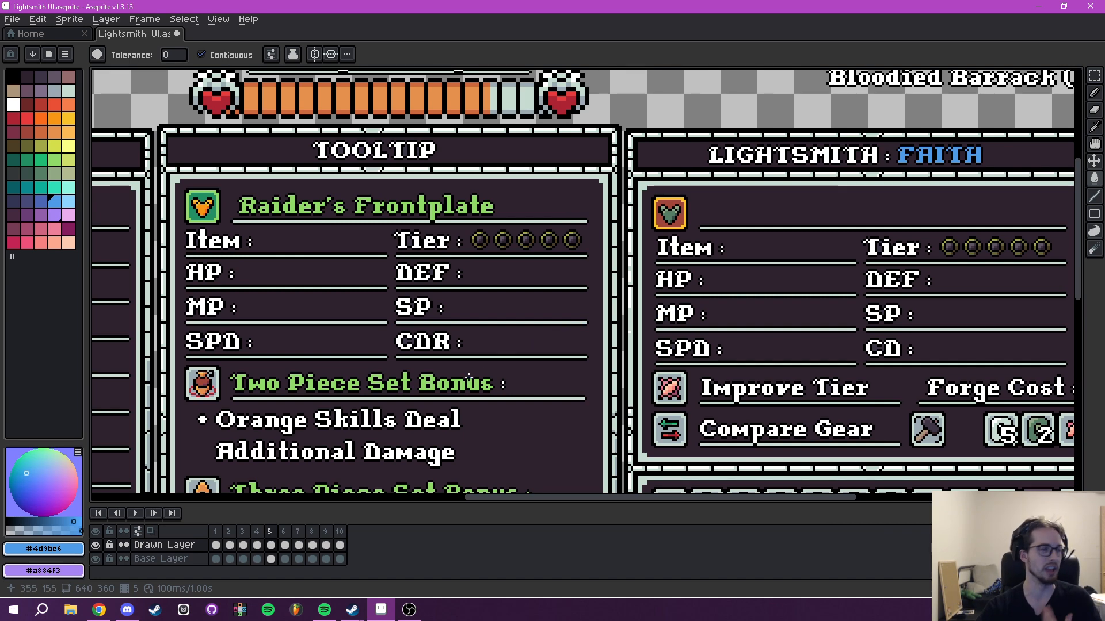
scroll(471, 377, "down", 2)
left_click_drag(744, 288, 681, 276)
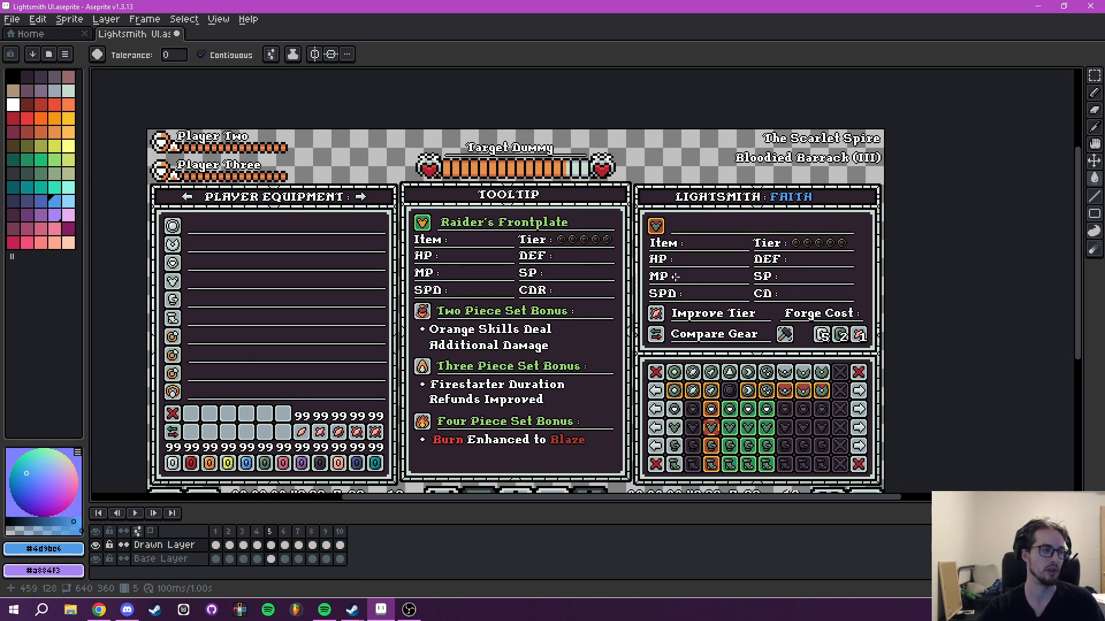
left_click_drag(729, 314, 661, 305)
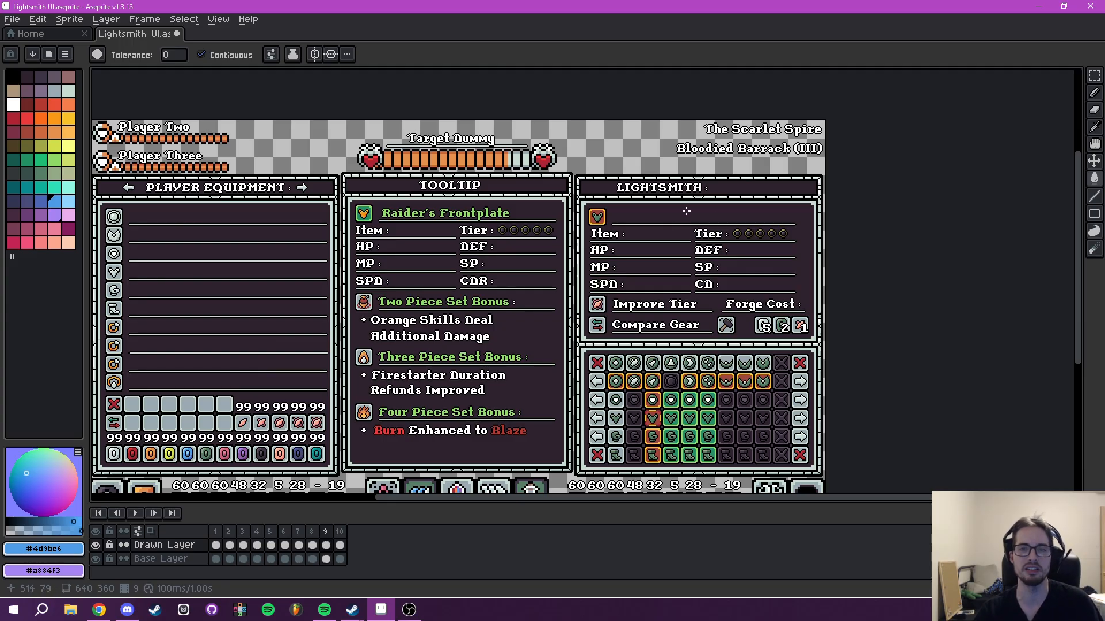
Insert white "LIGHTSMITH : VALOR" text at font size 16 and align it over frame 9's Lightsmith header.
left_click_drag(752, 191, 645, 280)
scroll(644, 280, "up", 4)
key("t")
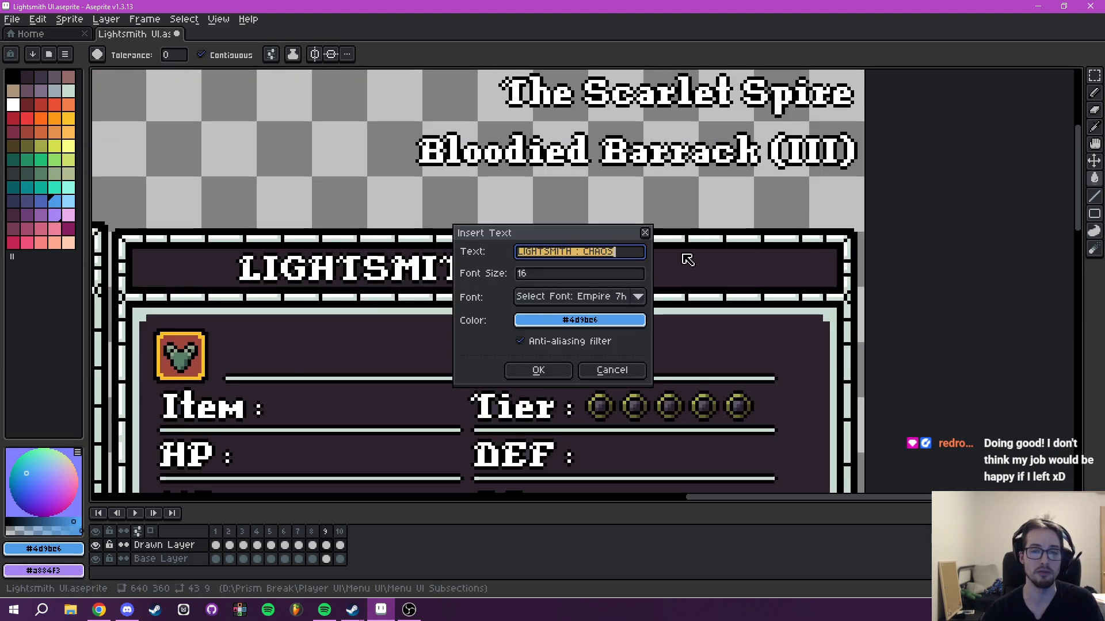
key("End")
key("BackSpace")
type("VALOR")
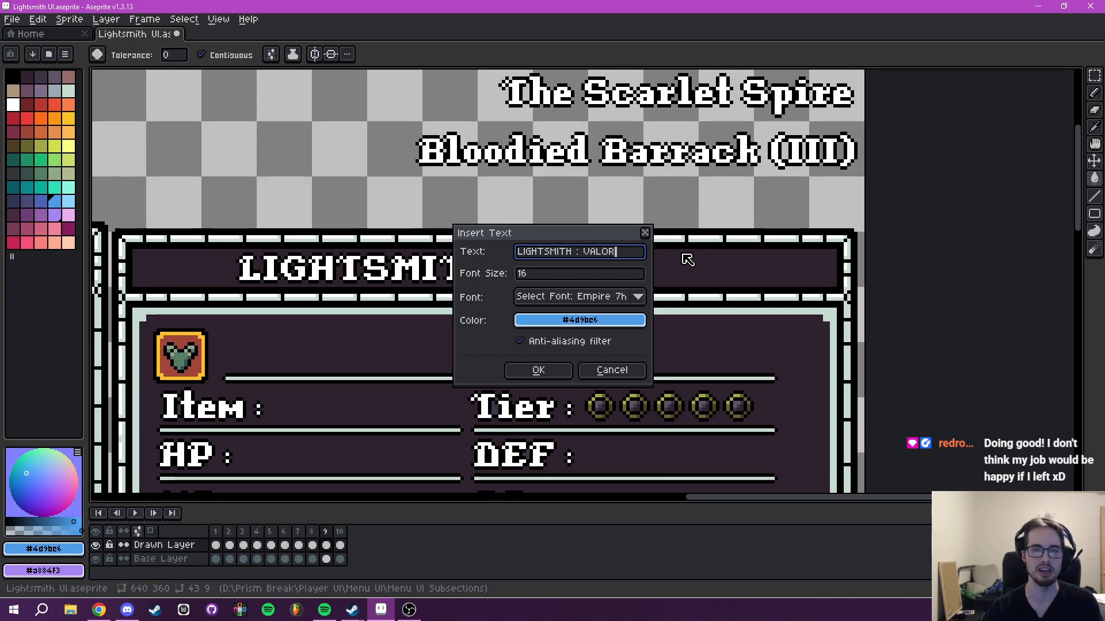
left_click(567, 321)
left_click(529, 343)
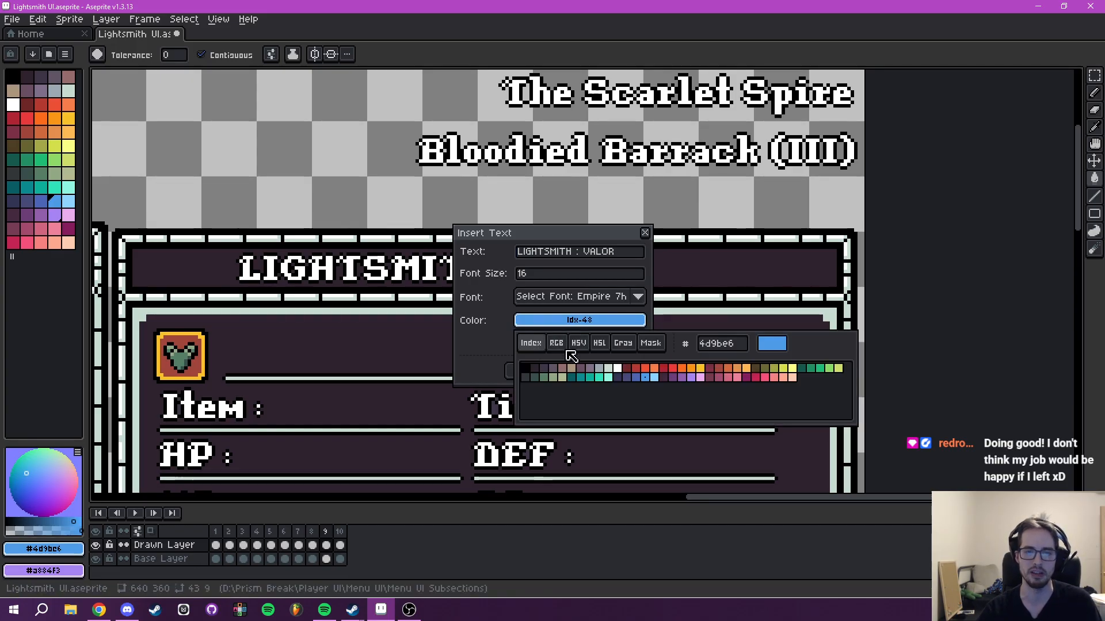
left_click(621, 368)
left_click(538, 370)
left_click_drag(550, 294, 548, 278)
key("Return")
Outline the word VALOR in frame 9's header in black and clear the selection.
scroll(592, 267, "up", 2)
left_click_drag(470, 242, 714, 296)
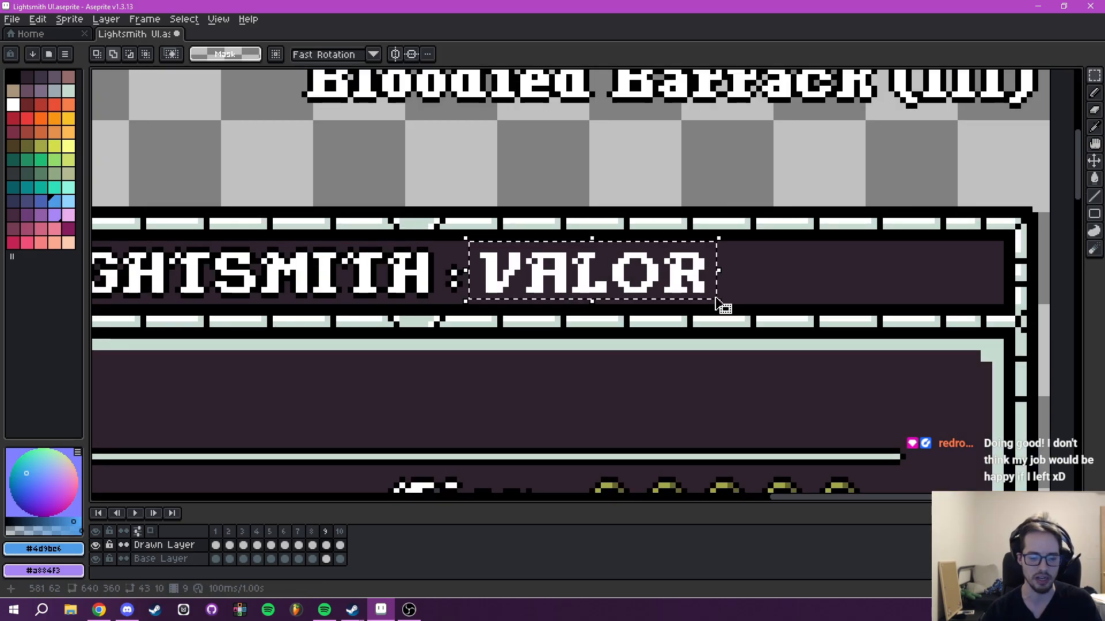
key("shift+o")
left_click(888, 240)
left_click(777, 264)
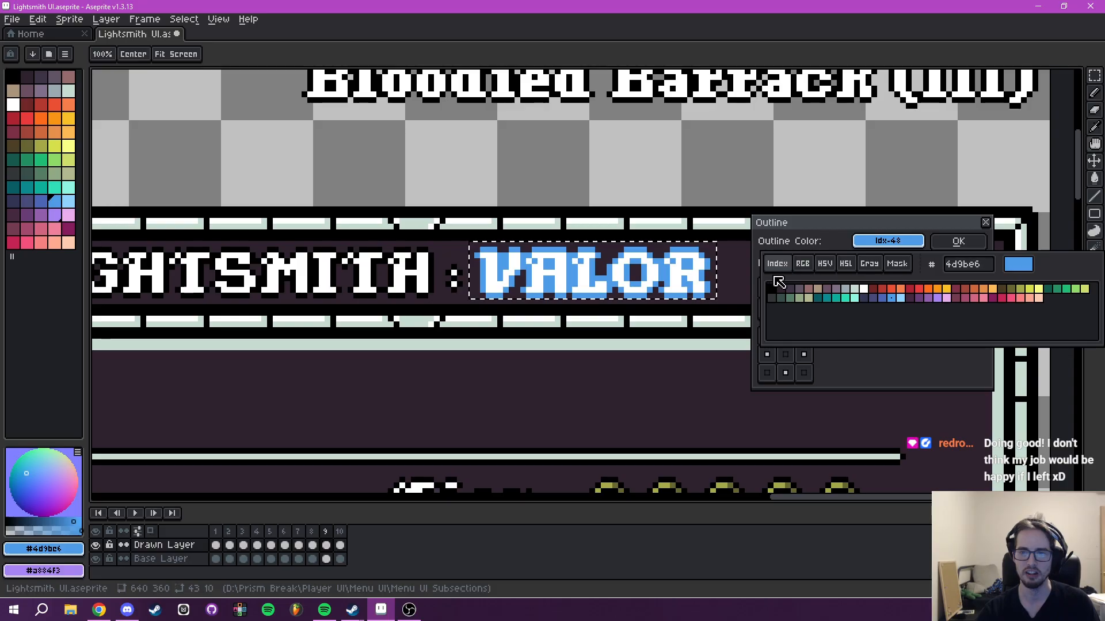
left_click(773, 291)
left_click(958, 240)
scroll(843, 305, "down", 2)
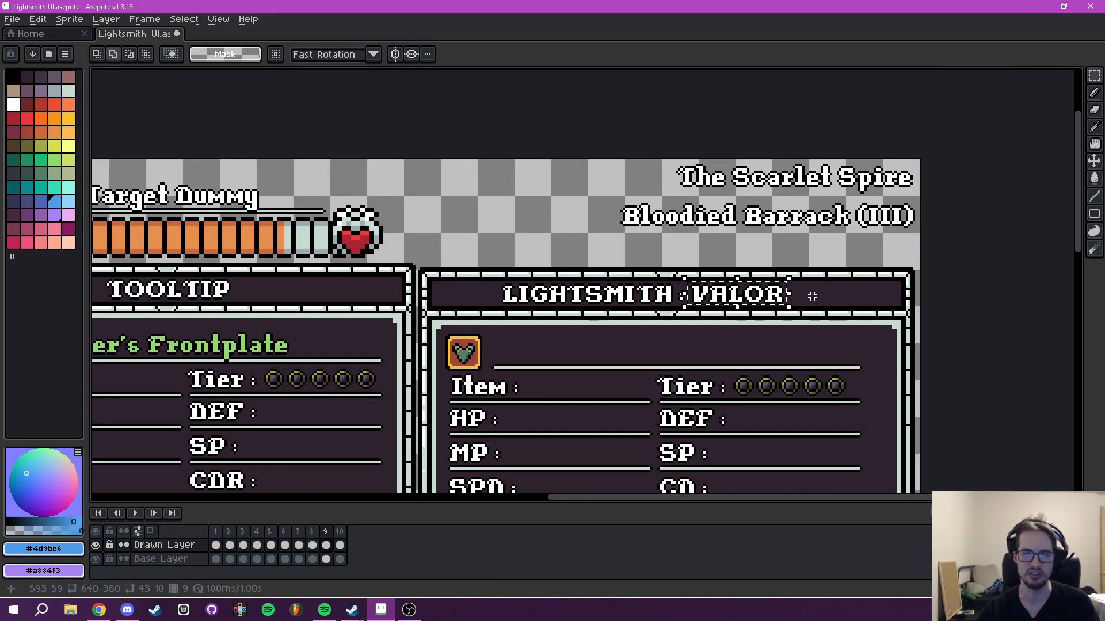
left_click(771, 327)
Review the Lightsmith headers by going through the frames from 2 to 10 and back.
scroll(768, 328, "up", 2)
left_click_drag(760, 330, 793, 302)
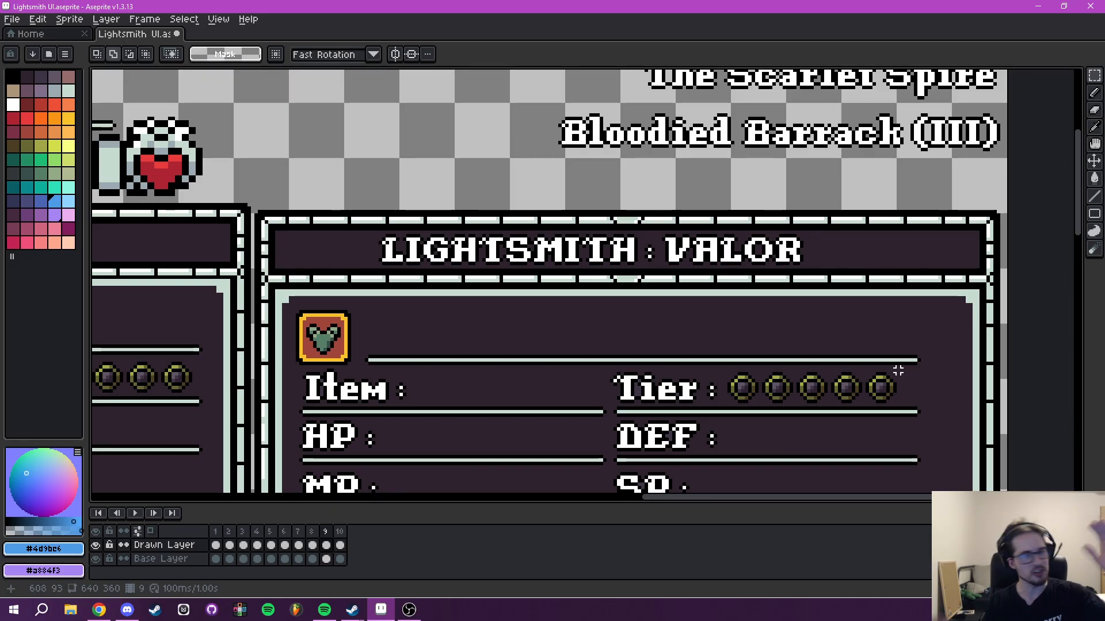
left_click_drag(781, 292, 770, 268)
left_click(230, 535)
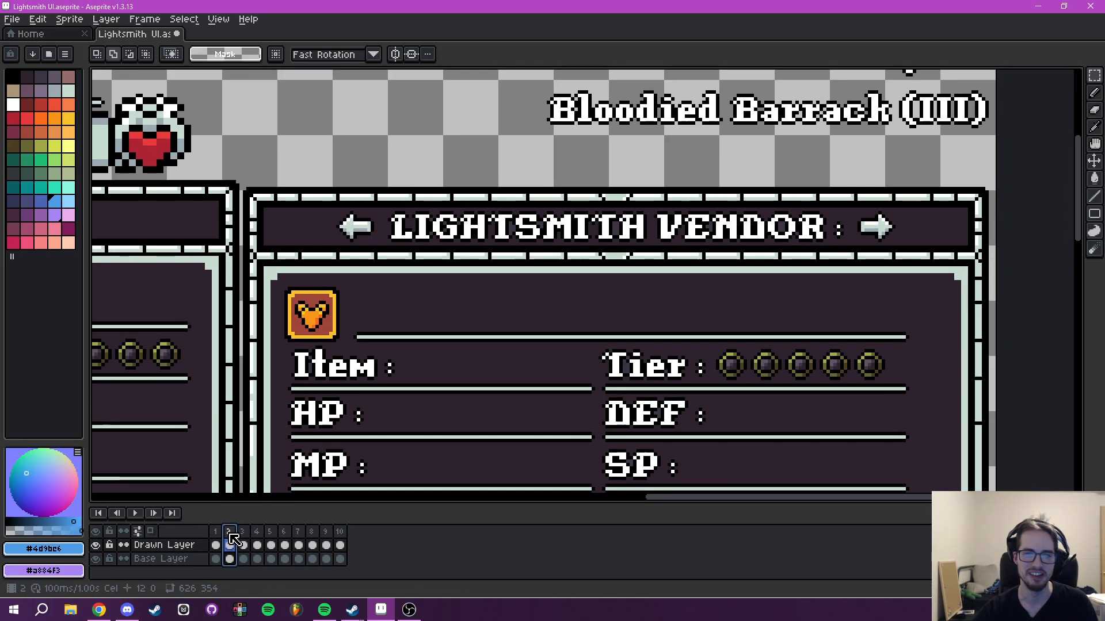
left_click(244, 535)
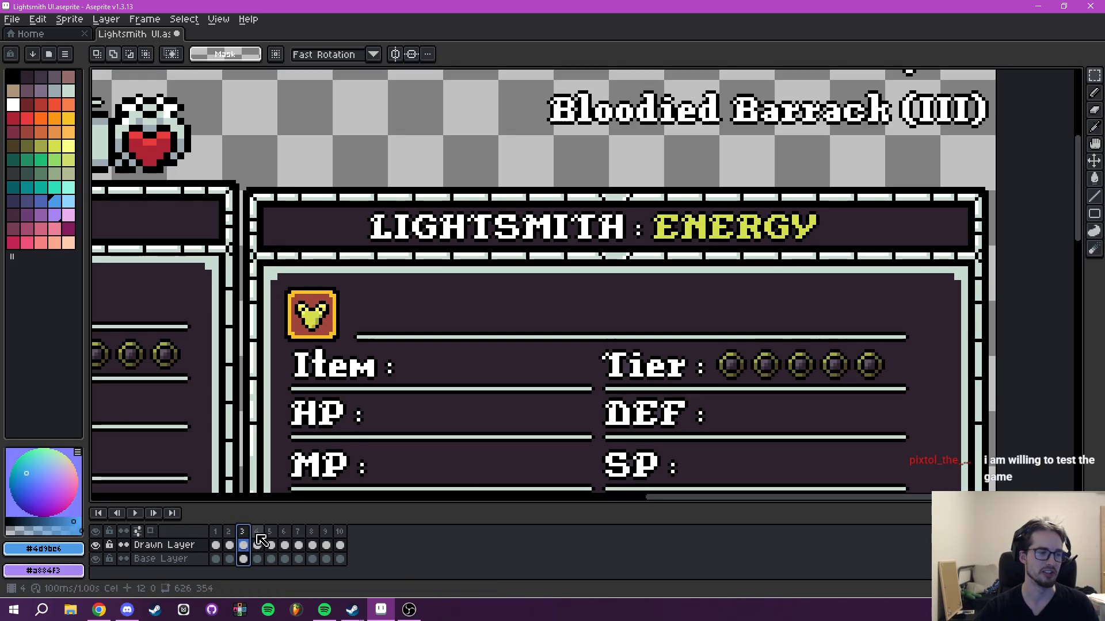
left_click(259, 535)
left_click(270, 535)
left_click(285, 535)
left_click(299, 535)
left_click(312, 535)
left_click(326, 535)
left_click(339, 535)
key("Left")
key("Left")
key("Left")
key("Left")
key("Left")
key("Left")
key("Left")
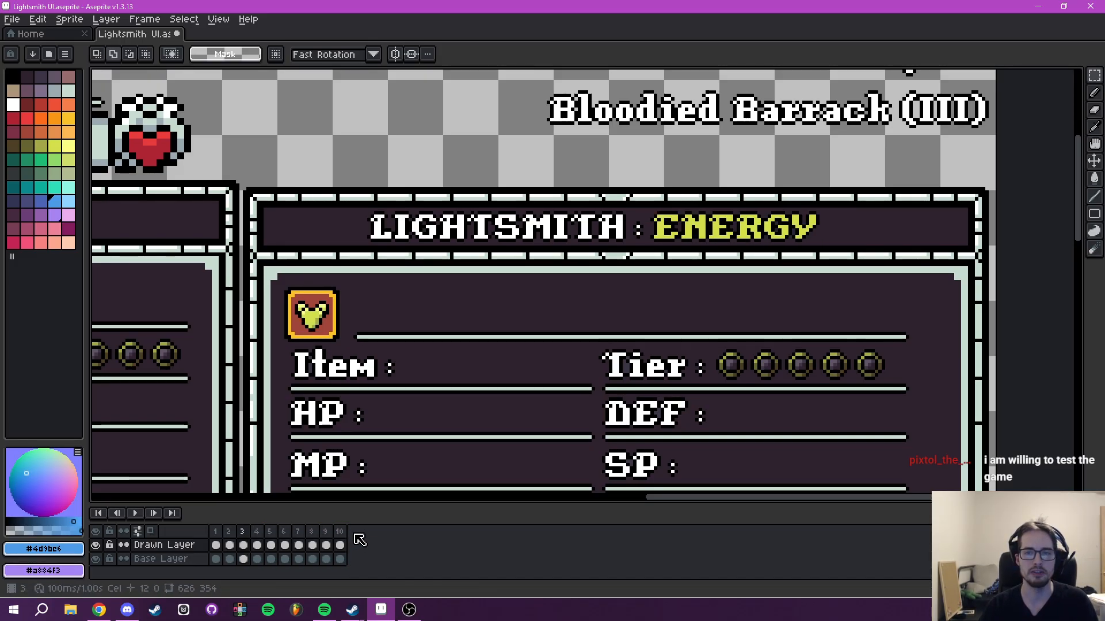
key("Left")
key("Left")
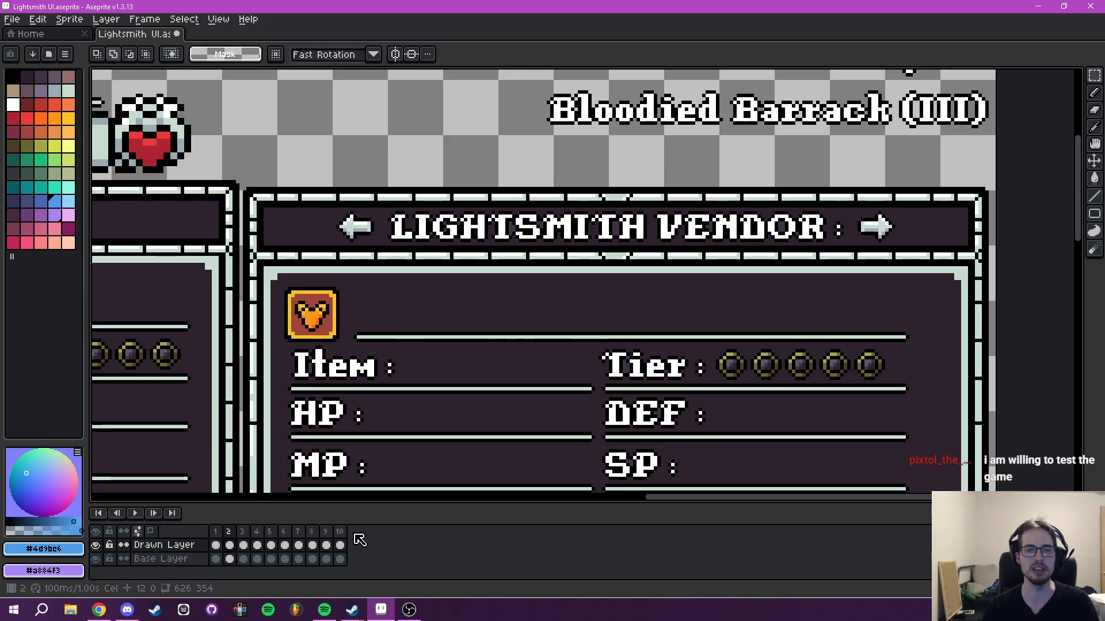
key("Right")
key("Left")
key("Right")
key("Left")
key("Right")
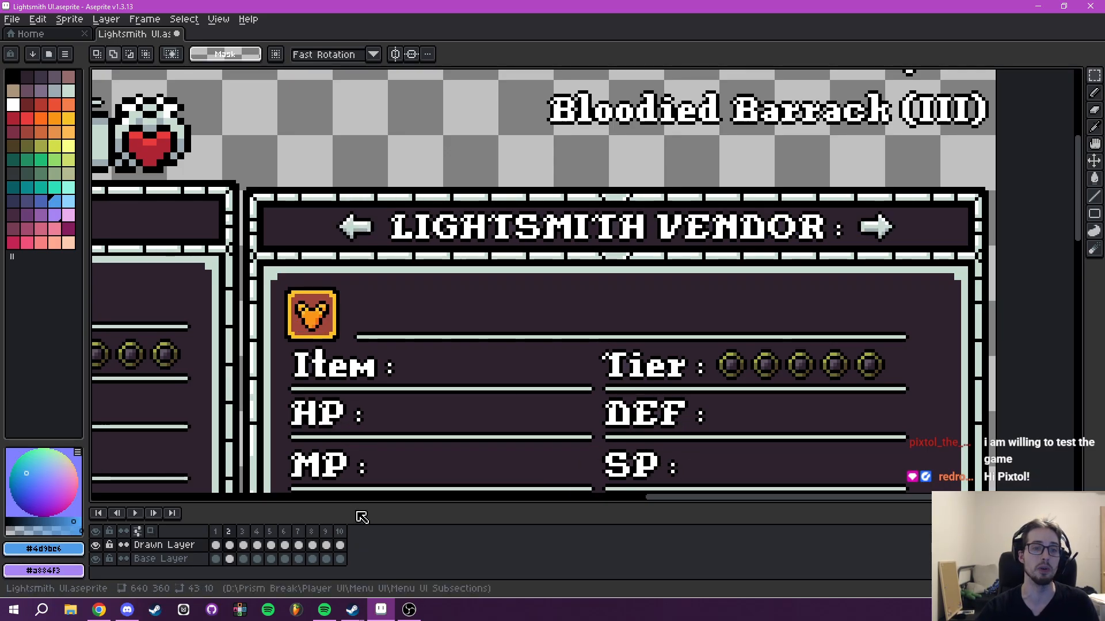
Compare the tooltip panels of frames 1 and 2, examining their item titles and stat labels.
scroll(368, 417, "down", 4)
left_click_drag(329, 469, 600, 296)
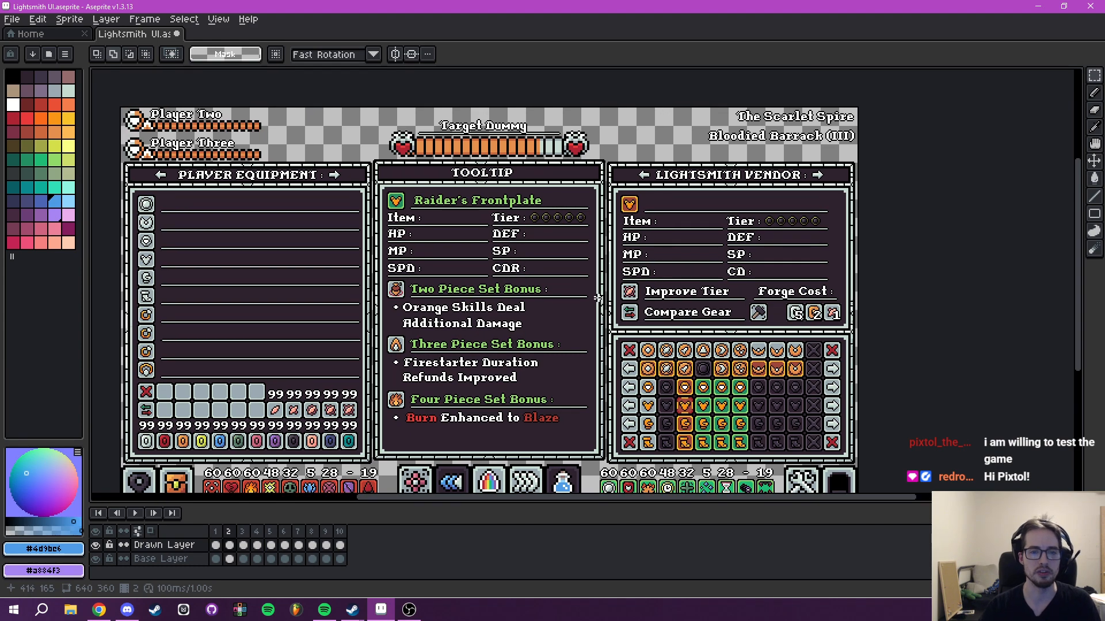
key("Left")
key("Right")
key("Left")
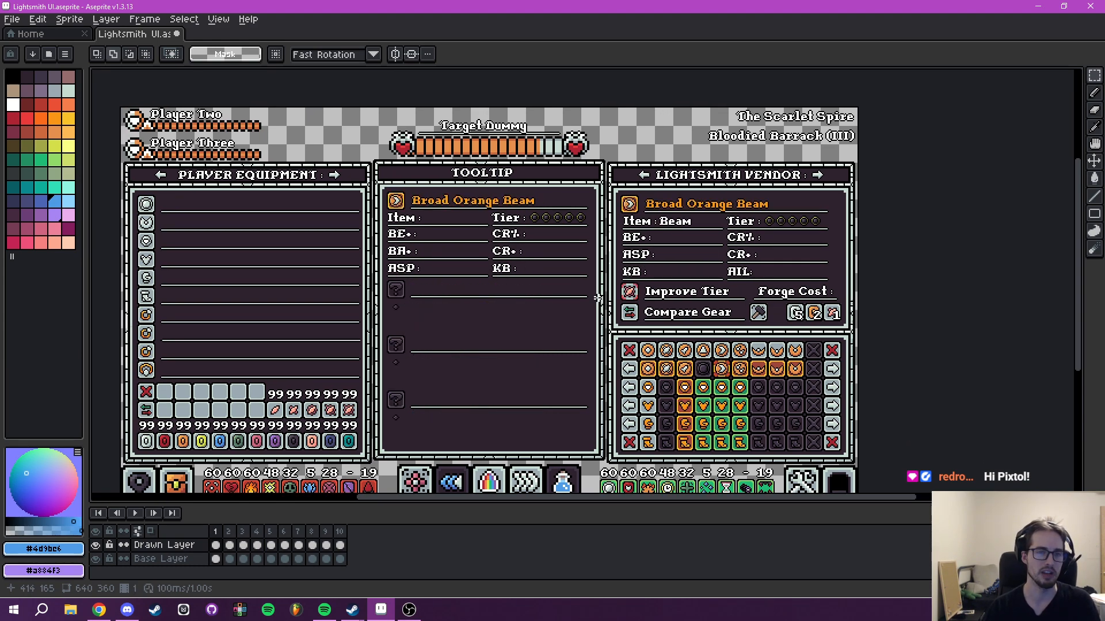
scroll(397, 222, "up", 4)
left_click_drag(472, 273, 423, 272)
key("Right")
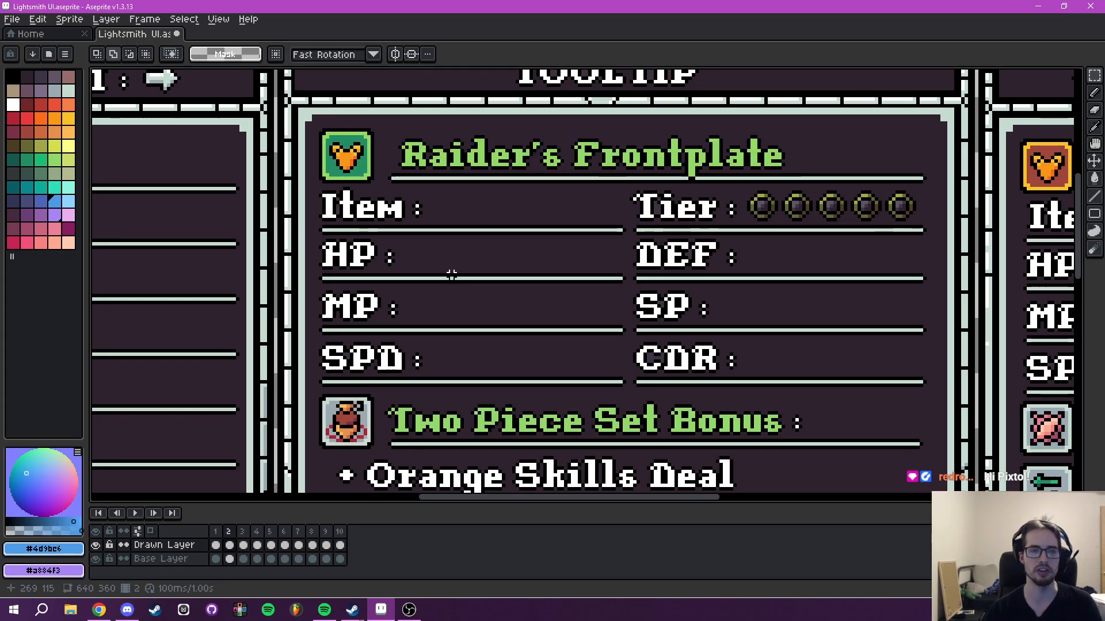
key("Left")
key("Right")
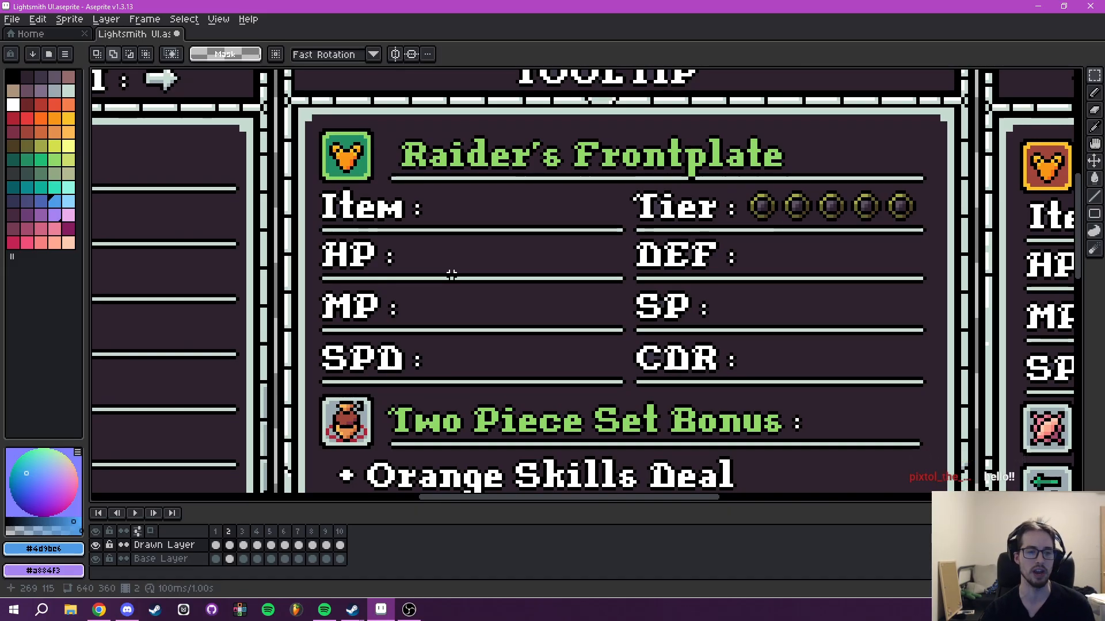
key("Left")
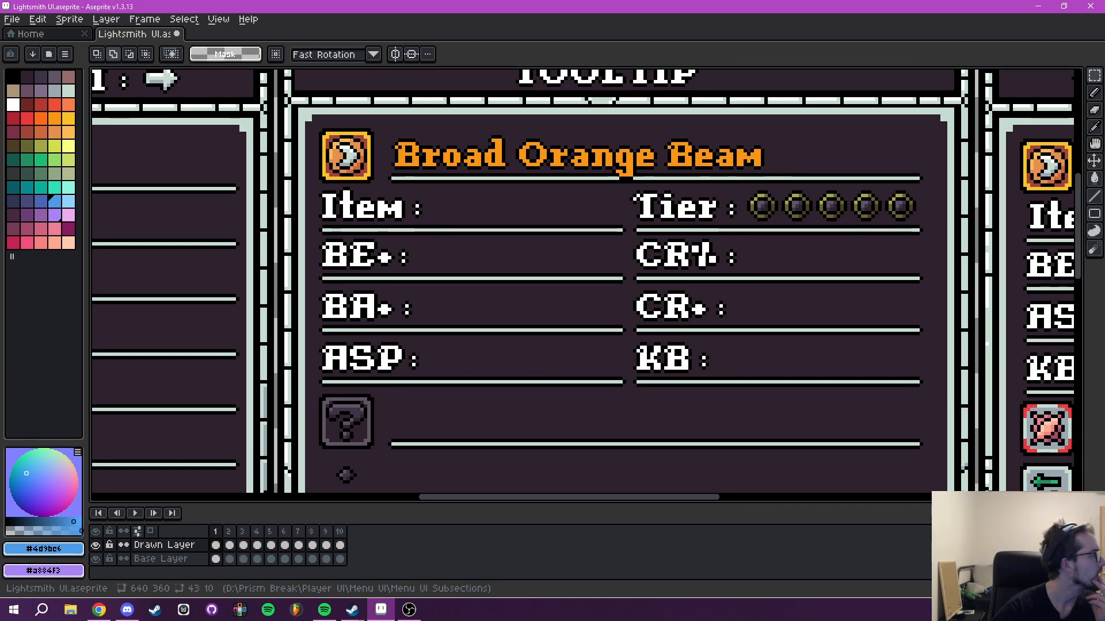
key("alt+Tab")
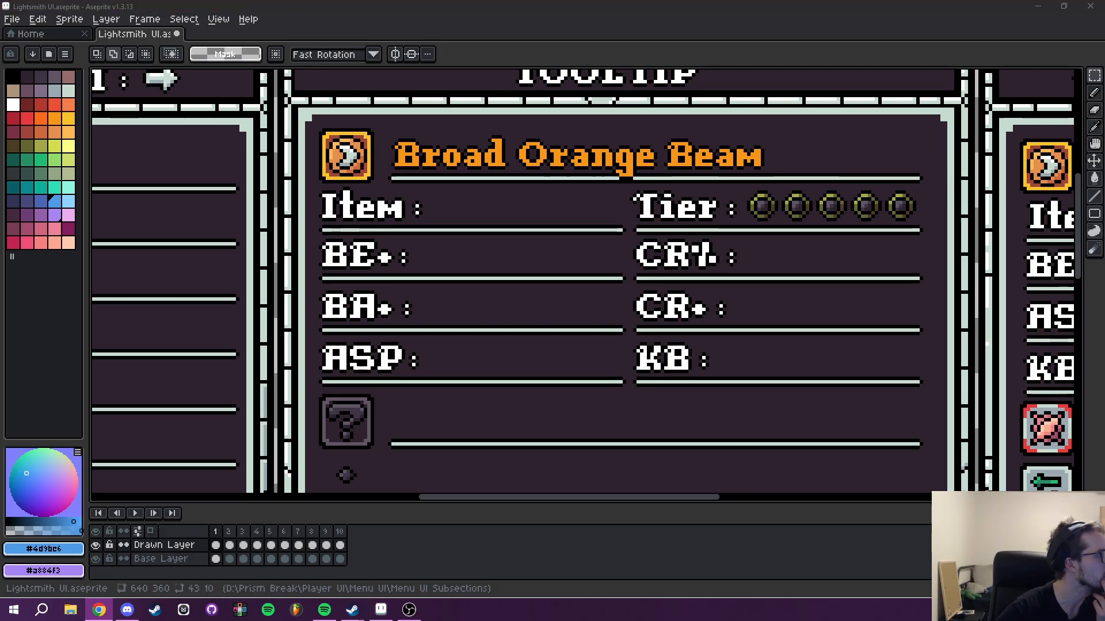
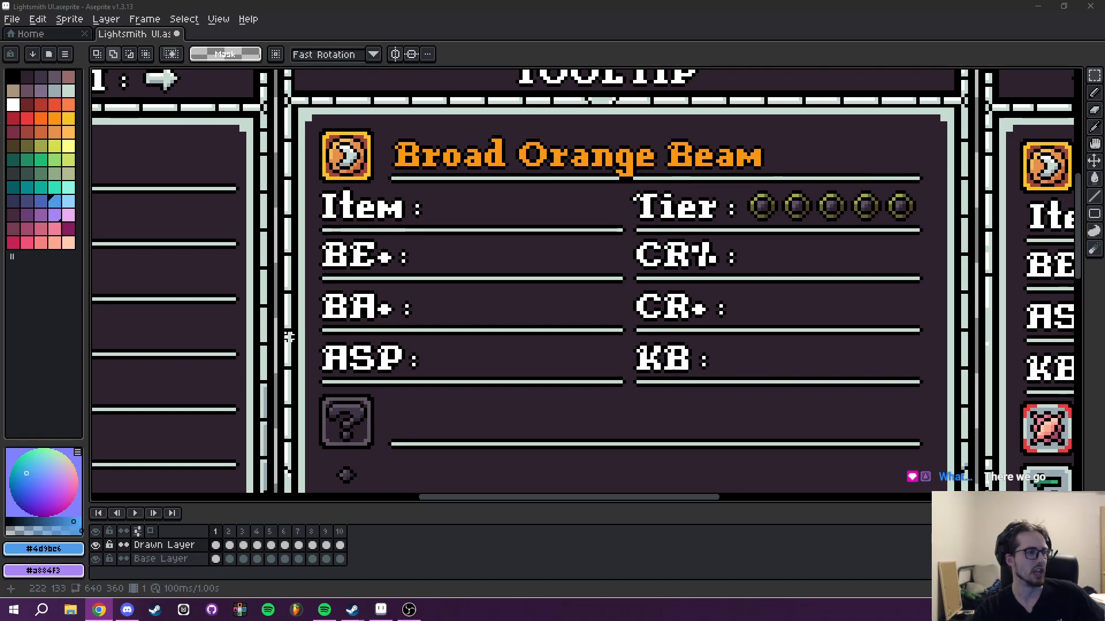
Go to frame 9 and sample #ae2334 from the red gem in the equipment panel's bottom row.
scroll(797, 271, "down", 4)
left_click_drag(799, 268, 667, 255)
key("Right")
key("Right")
key("Right")
key("Right")
key("Right")
key("Right")
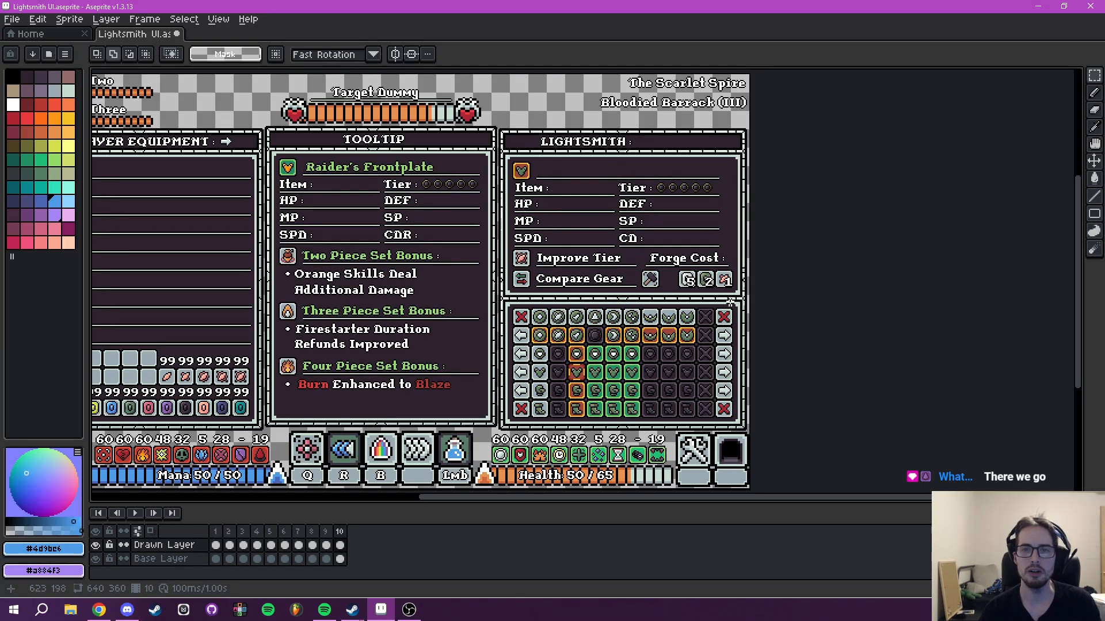
key("Right")
key("Right")
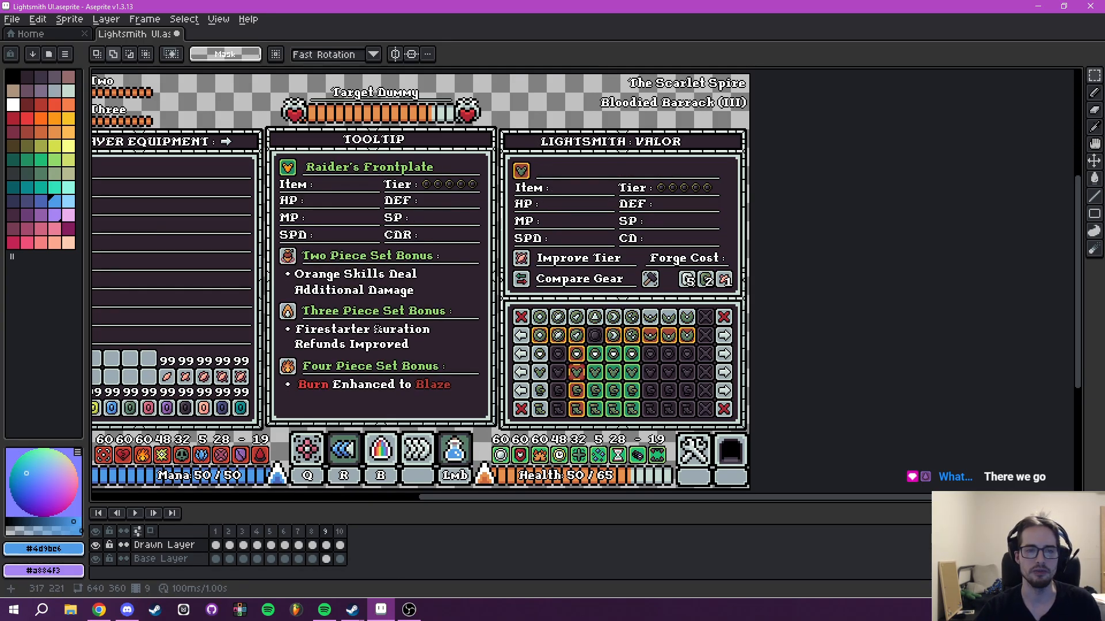
scroll(404, 321, "down", 2)
scroll(430, 314, "up", 7)
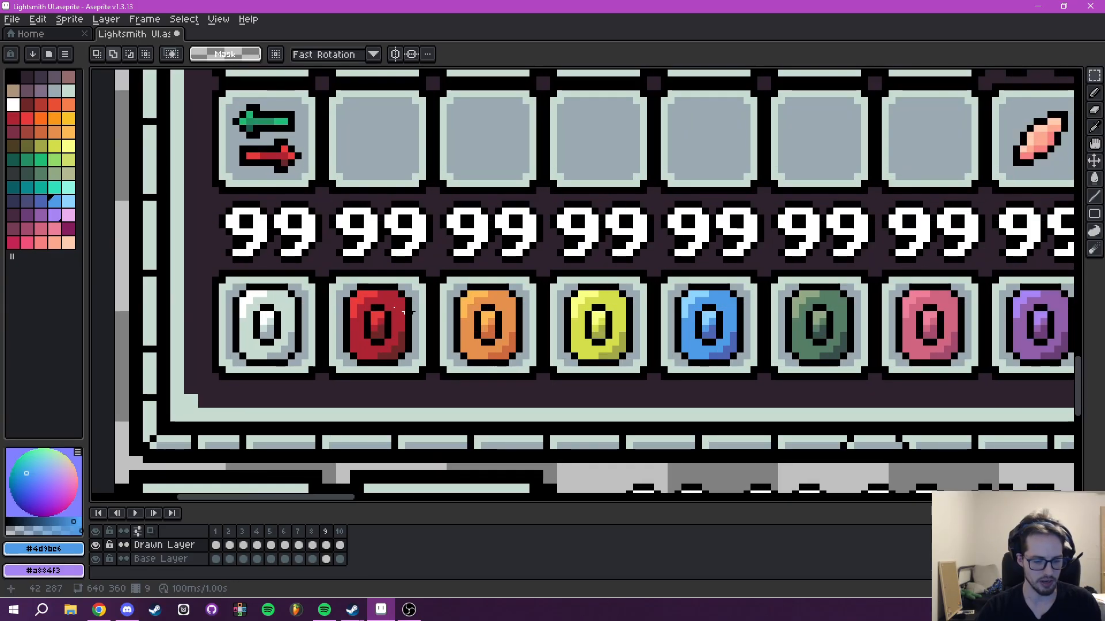
key("i")
scroll(495, 314, "up", 3)
left_click(512, 308)
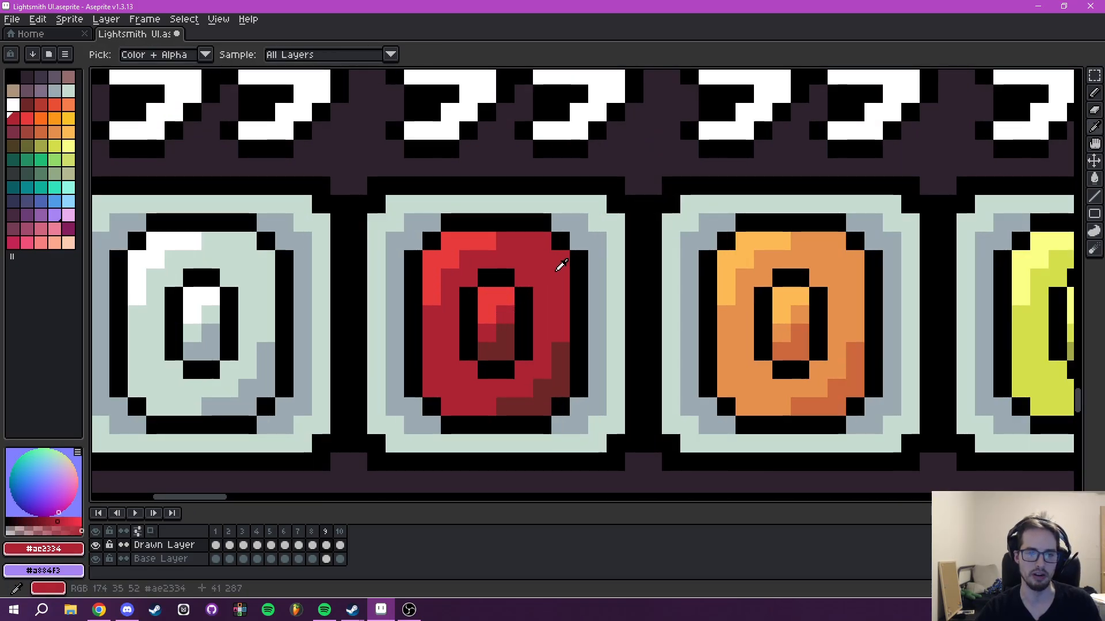
Try to fill every letter and the colon of LIGHTSMITH : VALOR in frame 9's header with red #ae2334.
scroll(556, 271, "down", 2)
scroll(617, 217, "down", 1)
left_click_drag(649, 216, 185, 412)
left_click_drag(638, 263, 331, 379)
left_click_drag(526, 286, 230, 371)
scroll(578, 226, "down", 1)
left_click_drag(639, 223, 187, 446)
left_click_drag(604, 188, 225, 447)
left_click_drag(438, 274, 207, 476)
scroll(702, 263, "down", 2)
mouse_move(860, 215)
left_mouse_down()
mouse_move(422, 318)
mouse_move(477, 337)
left_mouse_up()
scroll(428, 305, "up", 2)
scroll(350, 278, "up", 2)
left_click_drag(350, 279, 552, 365)
key("g")
scroll(446, 324, "up", 1)
left_click(436, 315)
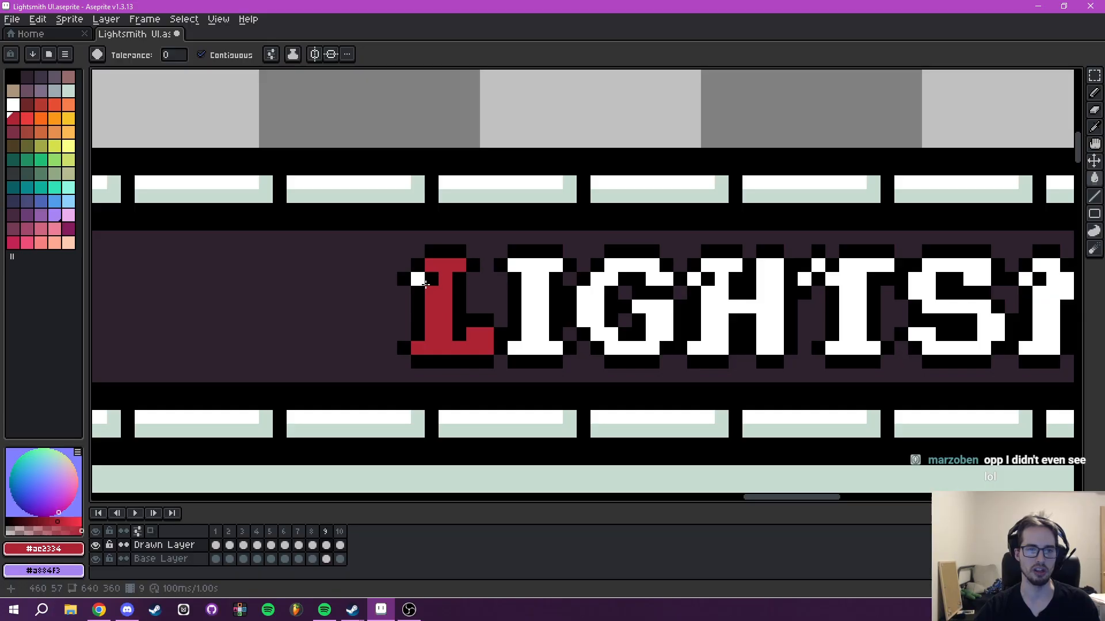
left_click_drag(710, 295, 560, 317)
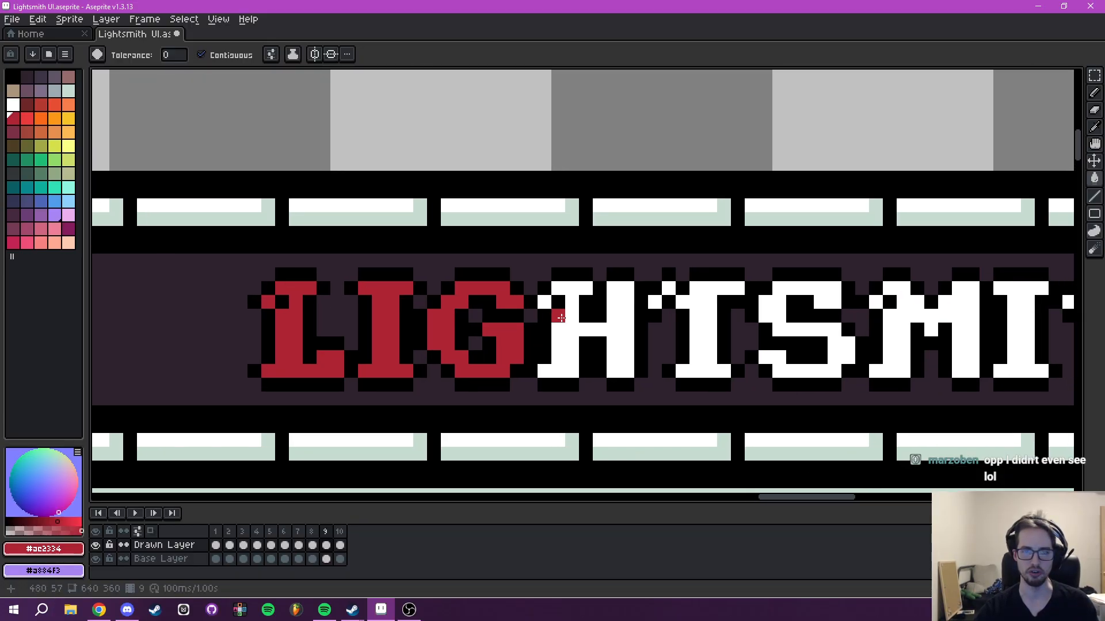
left_click(544, 304)
left_click_drag(655, 310, 509, 327)
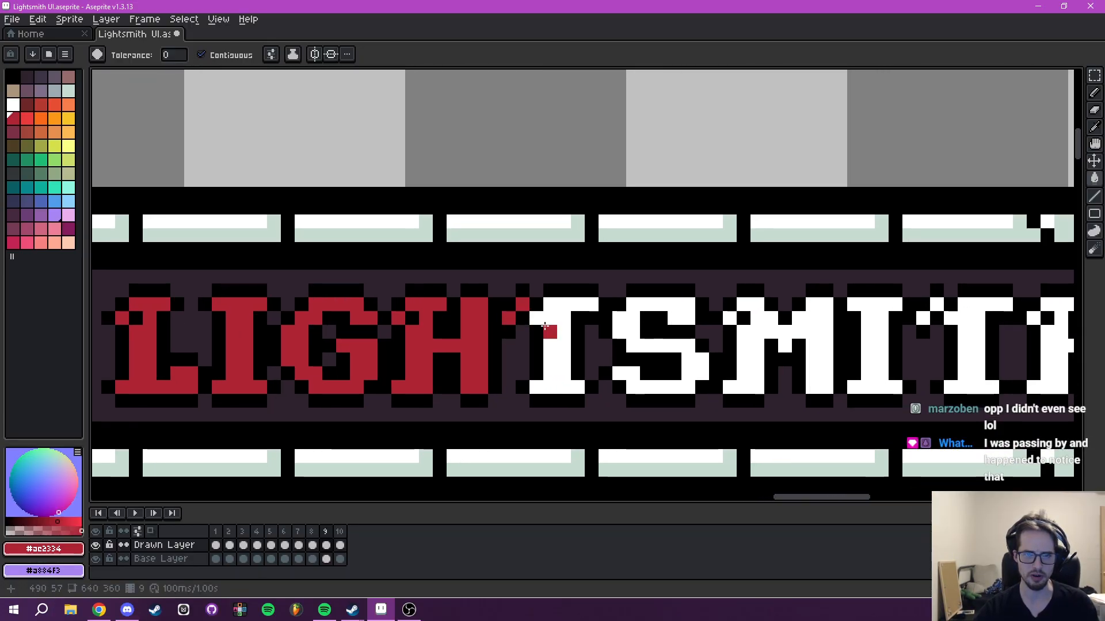
left_click_drag(645, 321, 501, 341)
left_click(501, 341)
left_click(573, 340)
left_click_drag(610, 323, 533, 359)
left_click(691, 357)
left_click_drag(786, 353, 635, 357)
left_click(663, 381)
left_click_drag(774, 371, 600, 306)
scroll(547, 316, "up", 1)
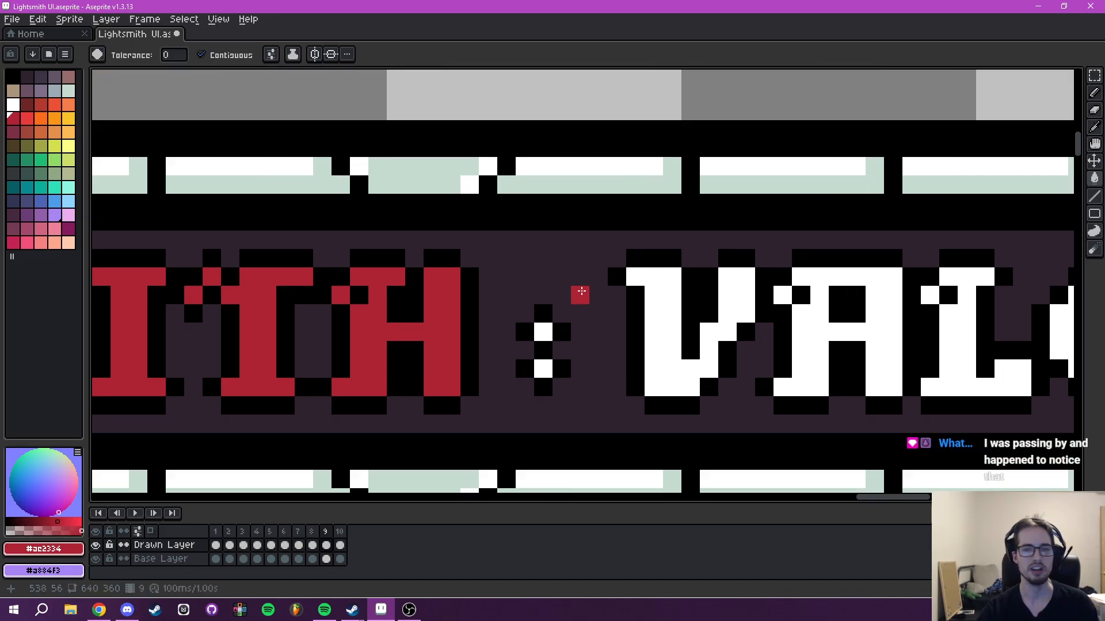
left_click_drag(704, 341, 529, 333)
left_click(498, 323)
left_click(607, 291)
left_click(633, 311)
left_click_drag(751, 300, 553, 323)
left_click(558, 311)
left_click(588, 344)
left_click_drag(694, 334, 527, 336)
left_click(532, 335)
left_click_drag(722, 370, 594, 365)
left_click(553, 311)
left_click(578, 344)
scroll(666, 320, "down", 3)
scroll(694, 311, "up", 2)
scroll(696, 309, "down", 1)
Undo all the red fills on frame 9's LIGHTSMITH : VALOR header.
key("ctrl+z")
key("ctrl+z")
key("ctrl+z")
key("ctrl+z")
key("ctrl+z")
key("ctrl+z")
key("ctrl+z")
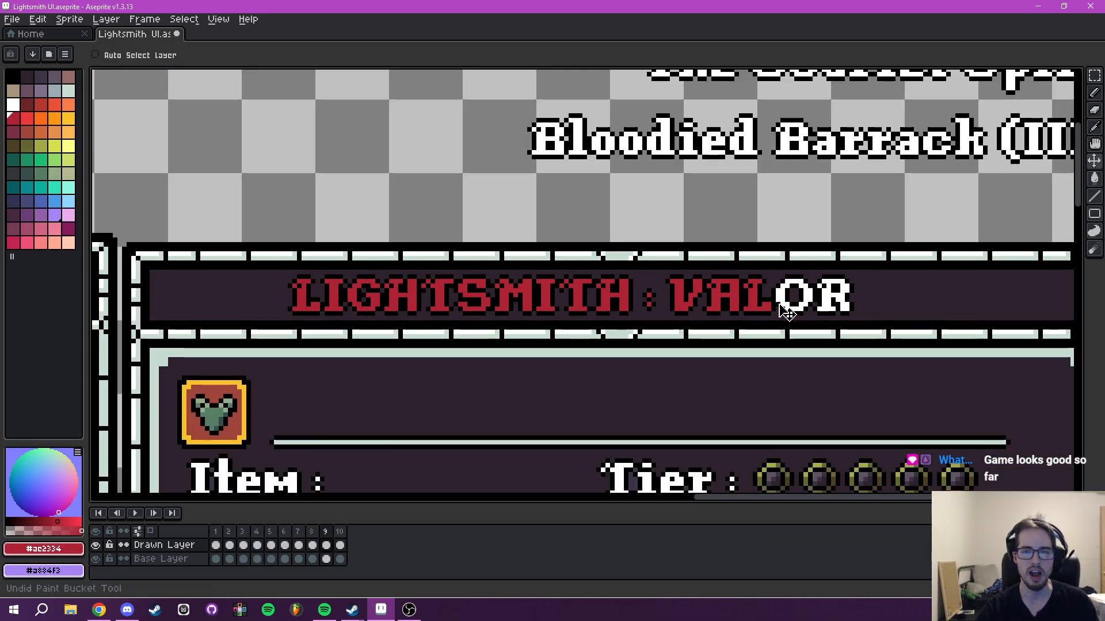
key("ctrl+z")
key("ctrl+z")
key("ctrl+z")
key("ctrl+z")
key("ctrl+z")
key("ctrl+z")
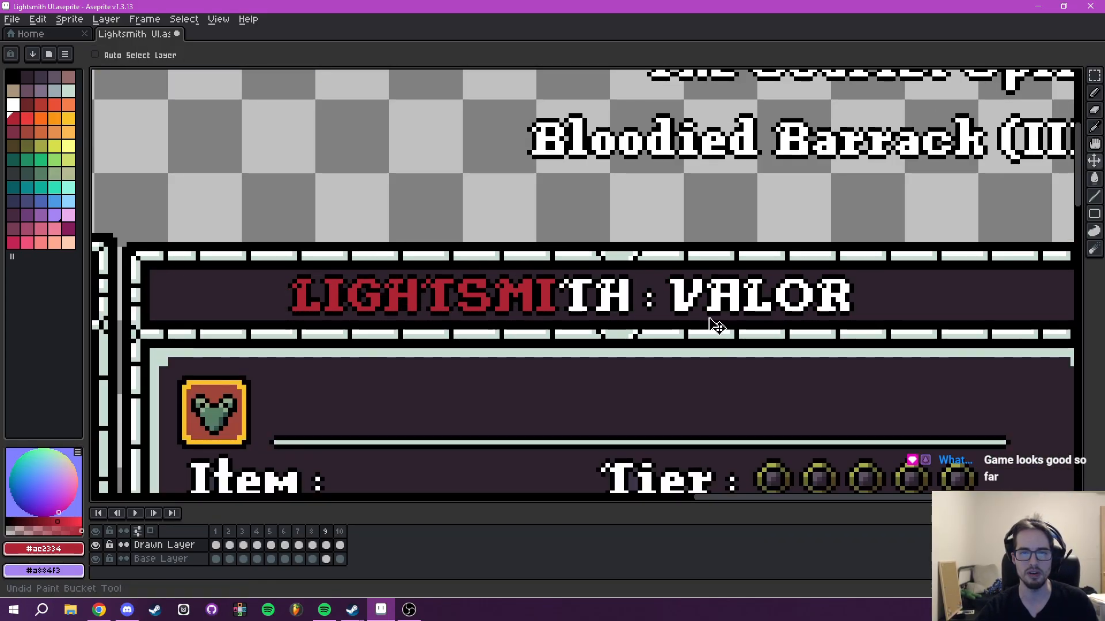
key("ctrl+z")
key("ctrl+z")
key("ctrl+z")
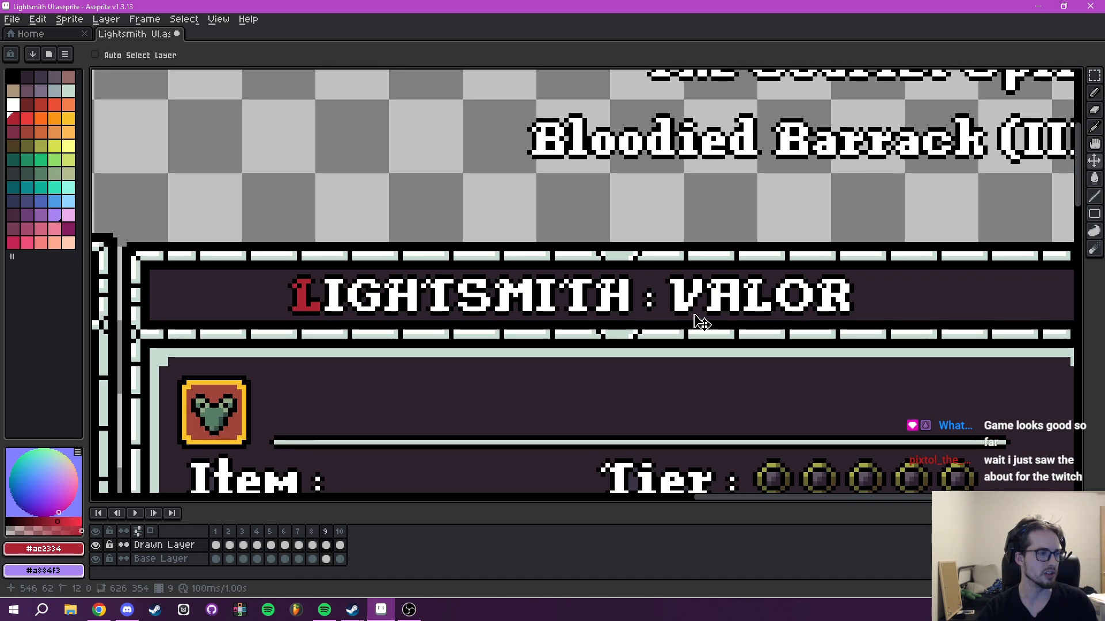
key("ctrl+z")
Fill each letter of only the word VALOR in frame 9's Lightsmith header with red #ae2334.
left_click_drag(678, 295, 589, 326)
scroll(629, 313, "up", 1)
left_click(630, 313)
scroll(588, 325, "up", 2)
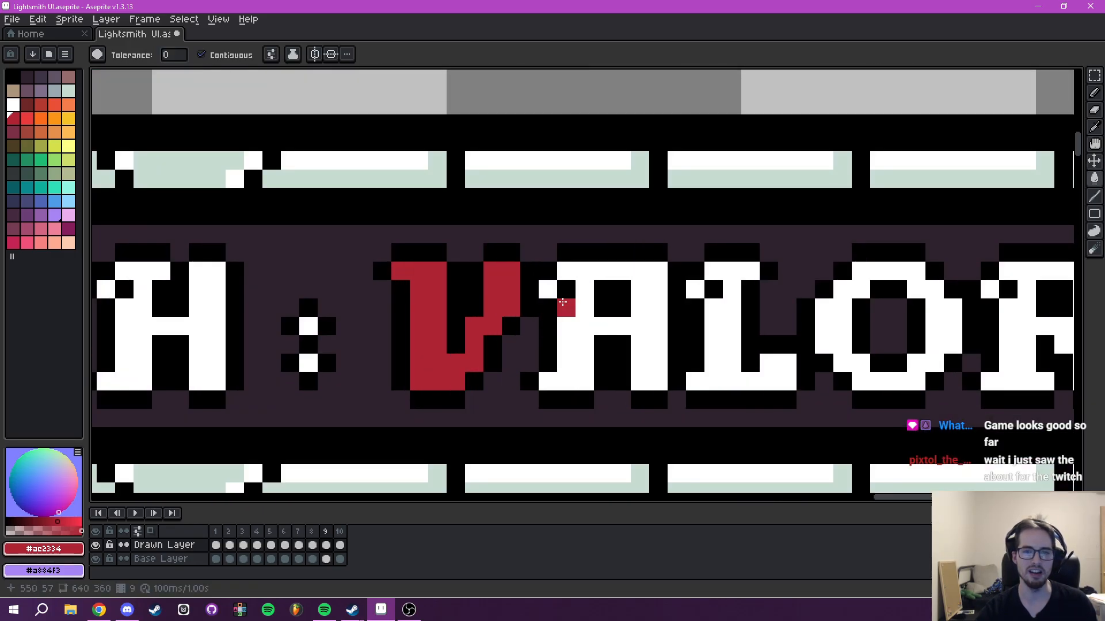
left_click(564, 306)
left_click_drag(671, 313, 539, 327)
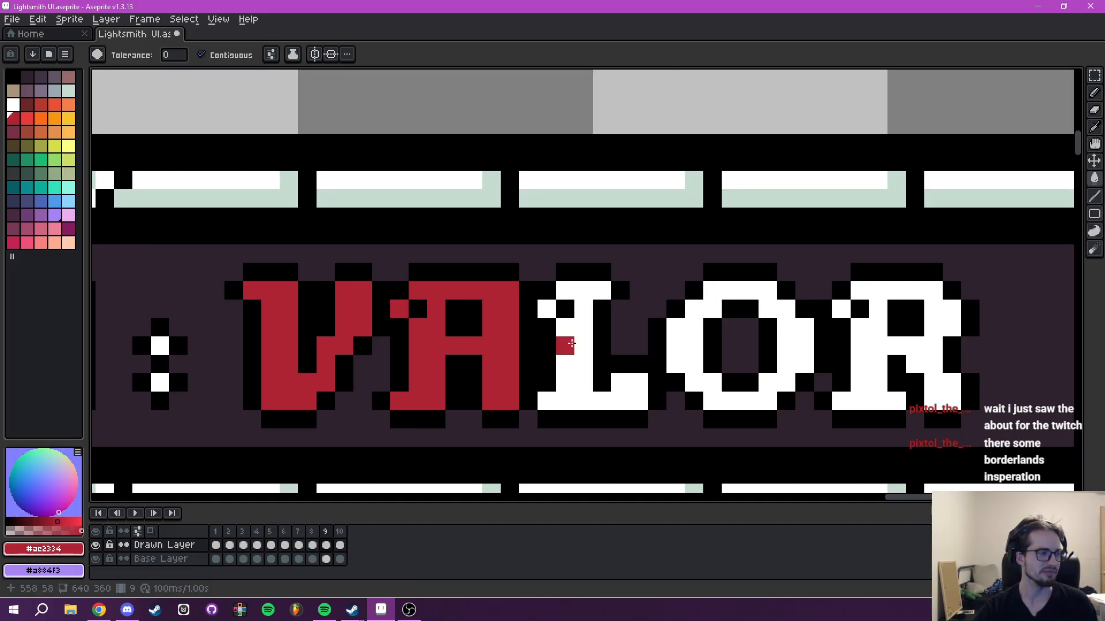
left_click(577, 345)
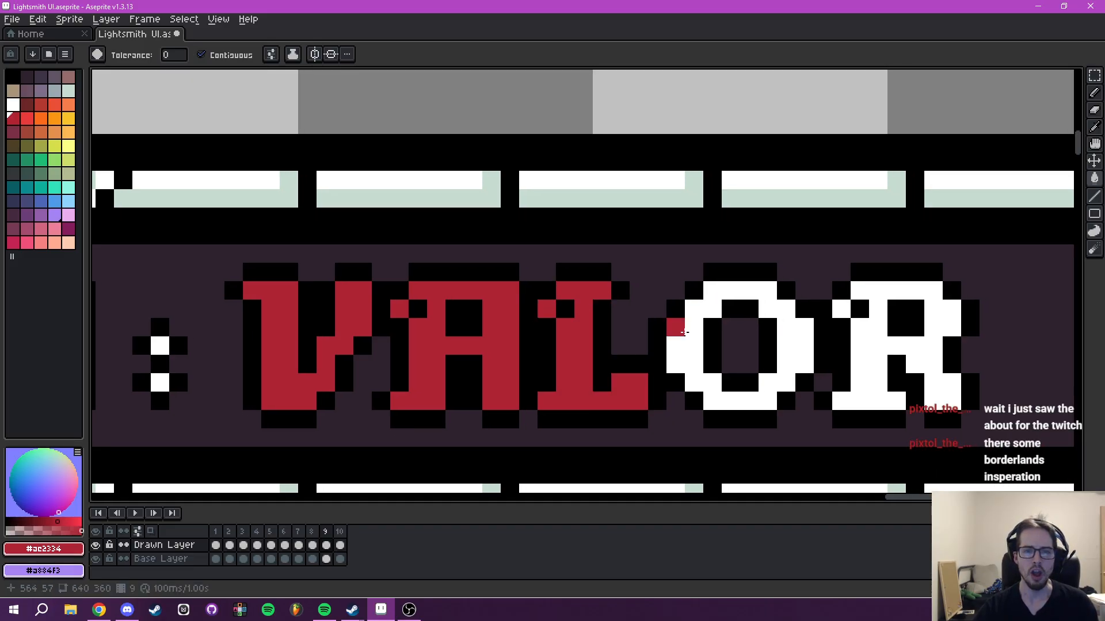
left_click_drag(683, 338, 588, 350)
left_click(589, 350)
left_click_drag(749, 313, 675, 321)
left_click(676, 322)
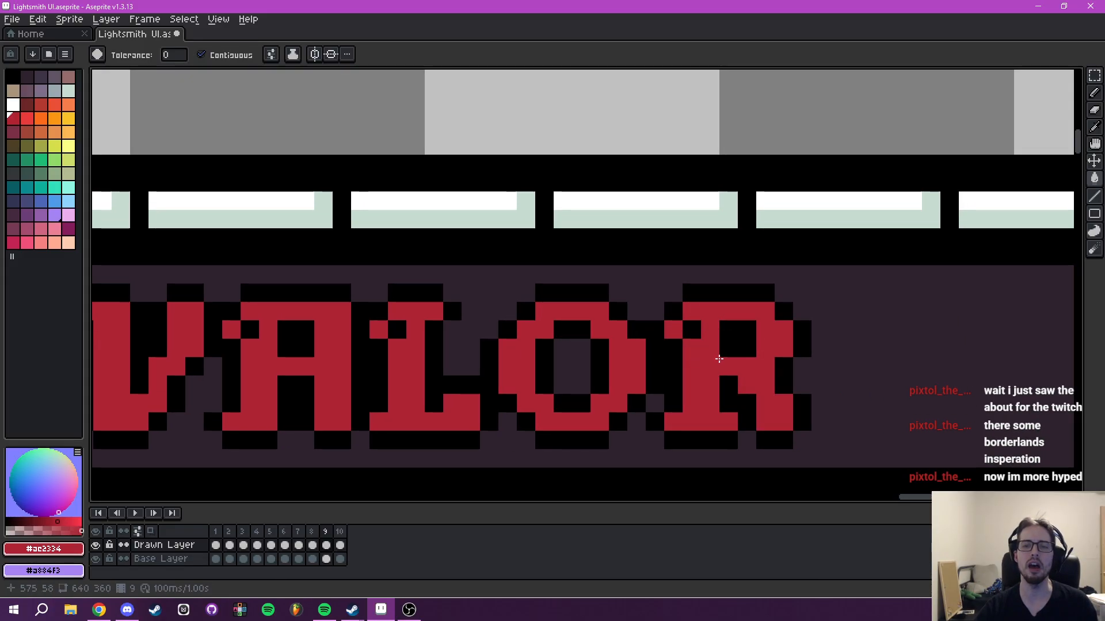
scroll(676, 322, "down", 4)
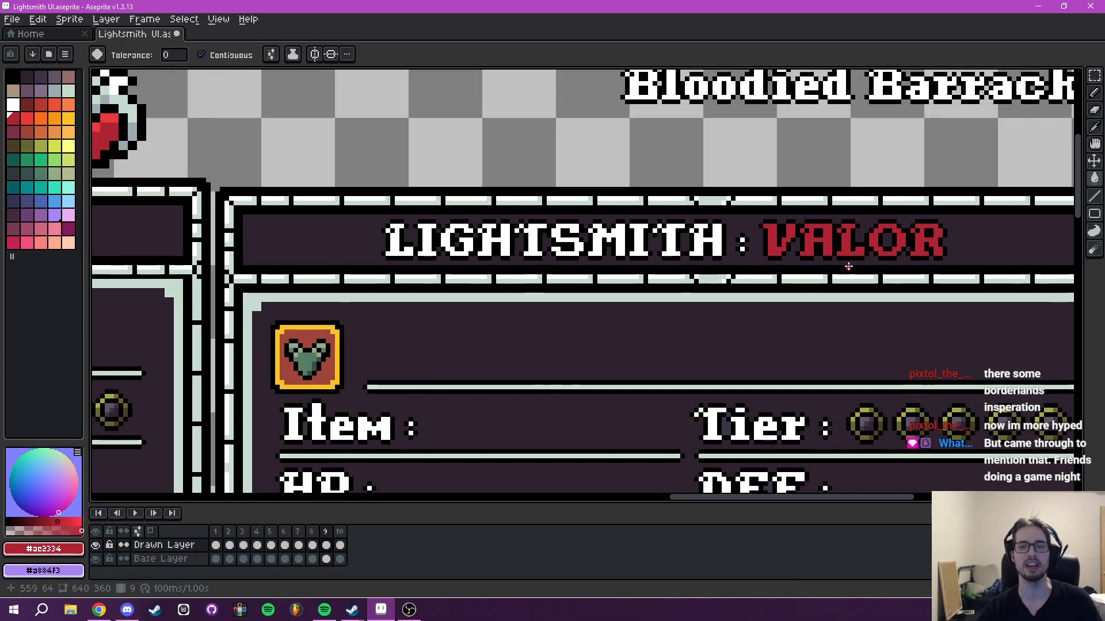
scroll(849, 266, "down", 1)
left_click_drag(879, 263, 730, 254)
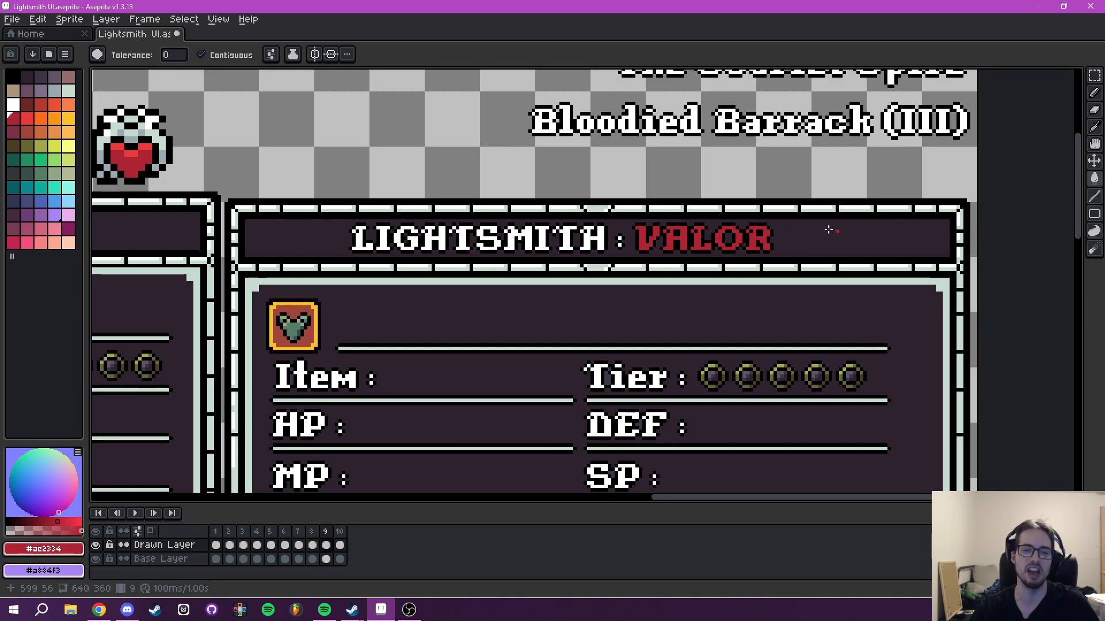
Go to frame 10 and start inserting text for its Lightsmith header.
scroll(837, 232, "down", 4)
left_click_drag(783, 270, 596, 233)
scroll(715, 291, "up", 2)
scroll(693, 266, "down", 2)
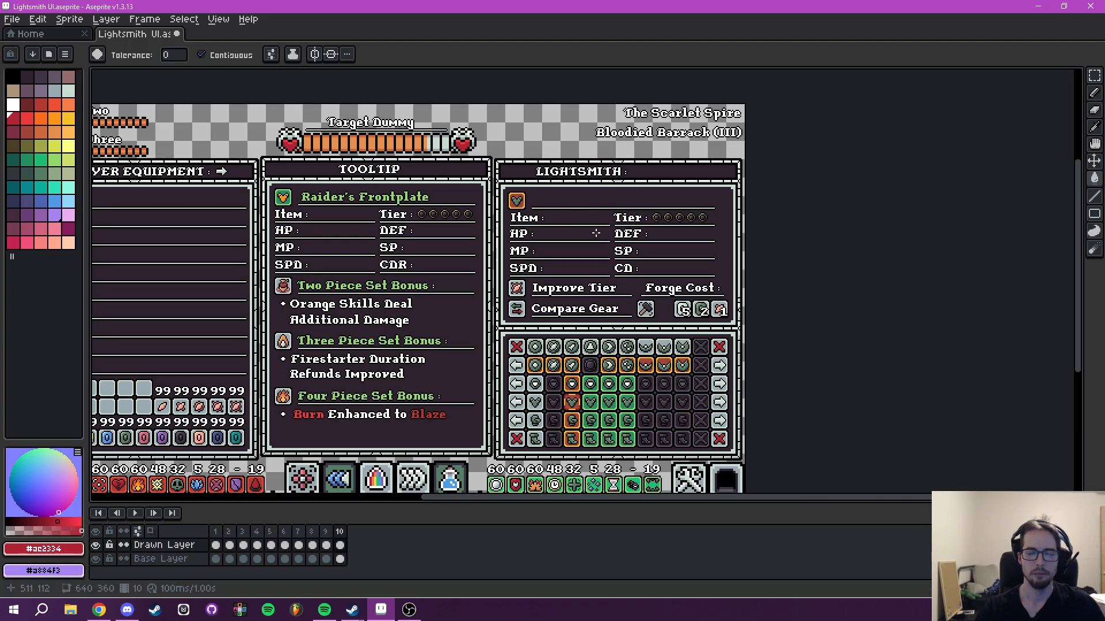
left_click_drag(687, 116, 598, 199)
scroll(553, 245, "up", 4)
left_click_drag(544, 269, 588, 236)
key("t")
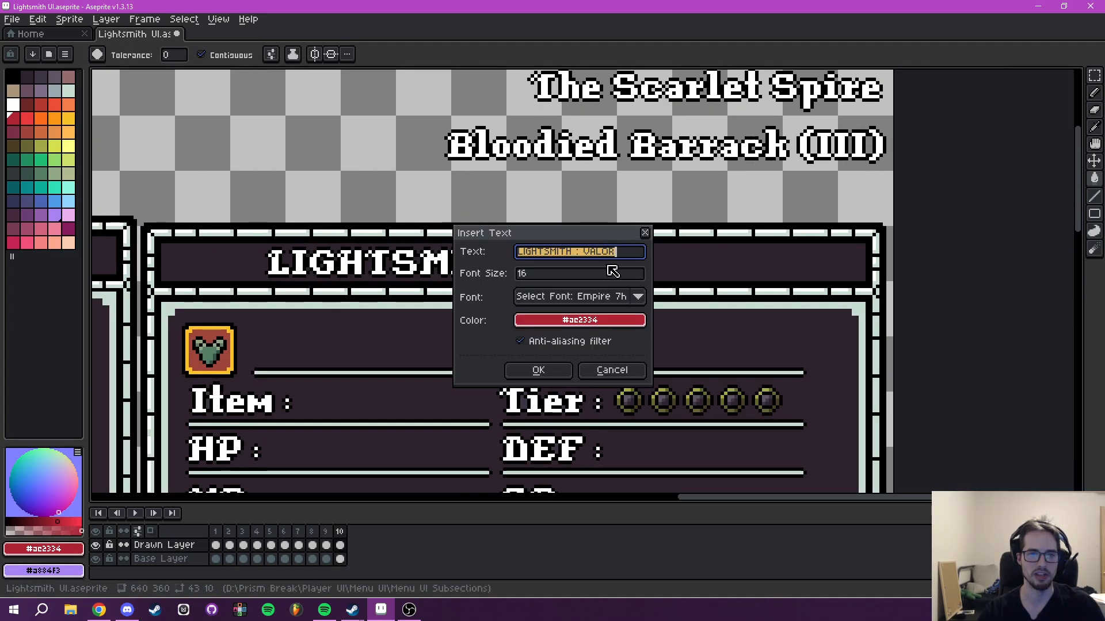
Insert the text "LIGHTSMITH : DRIVE" in white and align it over the existing LIGHTSMITH lettering in the panel's title bar.
left_click(642, 254)
type("DRIVE")
left_click(575, 321)
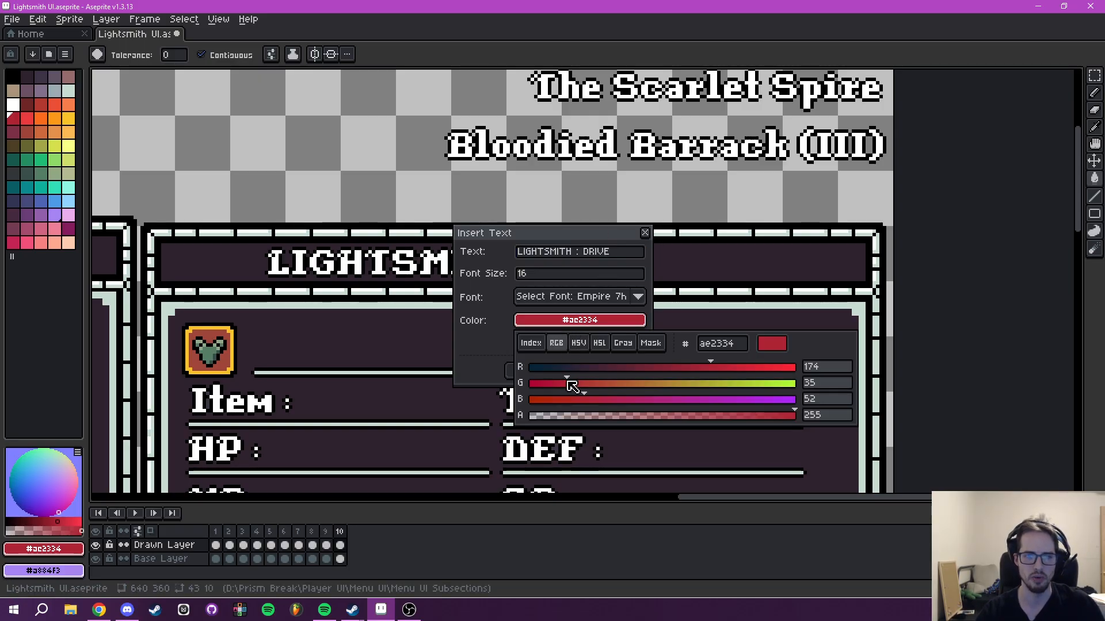
left_click(538, 341)
left_click(616, 368)
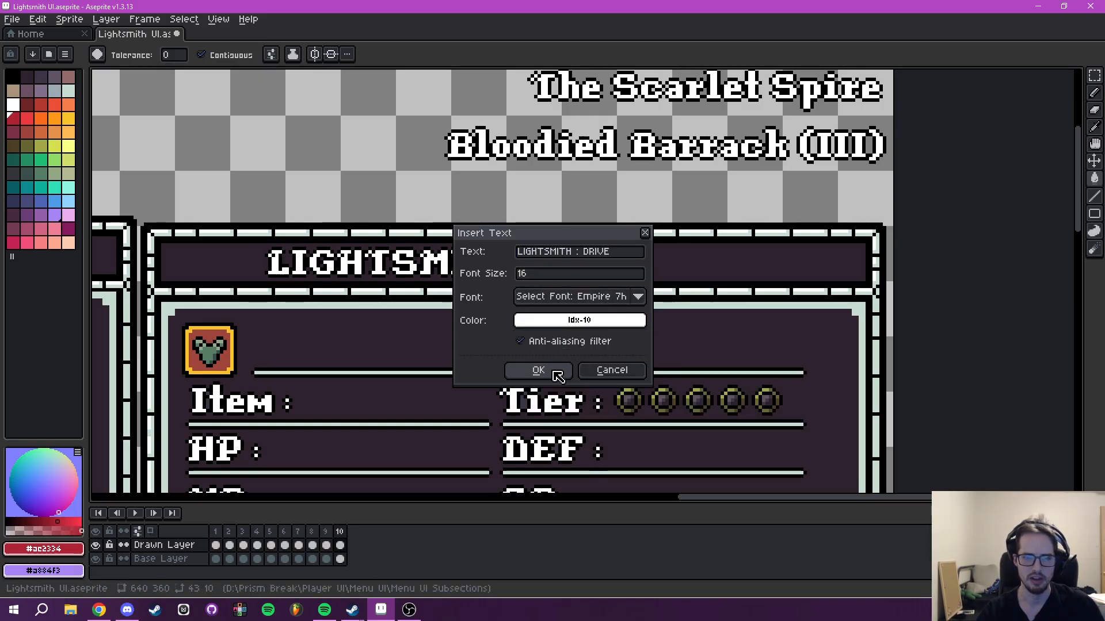
left_click(551, 371)
left_click_drag(546, 292, 528, 272)
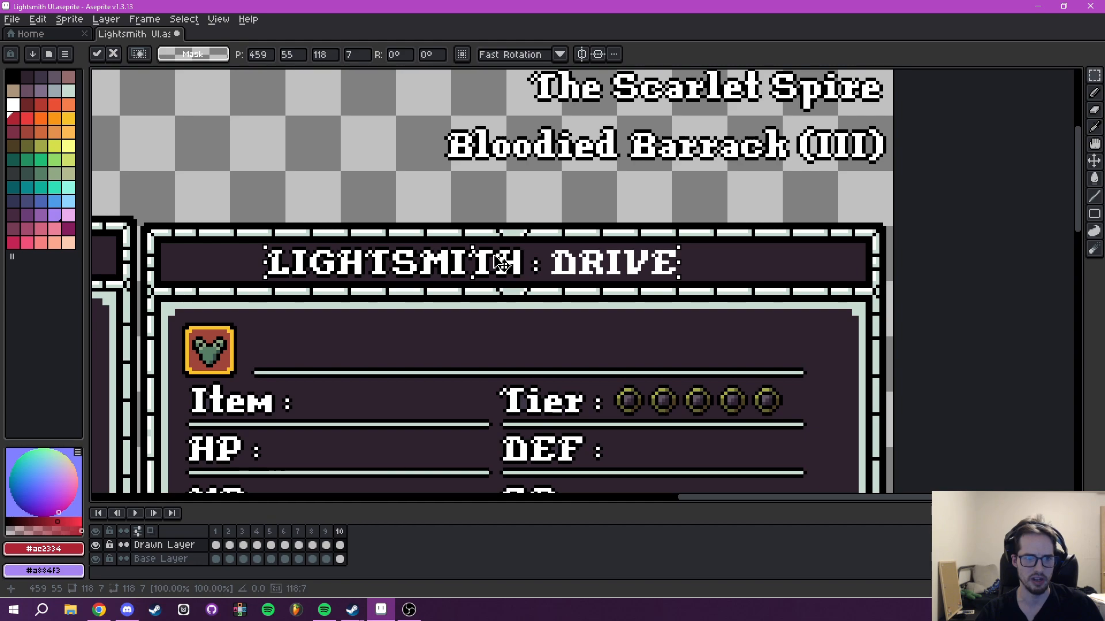
key("Return")
Outline the word DRIVE in black, limiting the outline to a selection around that word, and clear the selection.
scroll(528, 286, "down", 6)
scroll(458, 304, "up", 7)
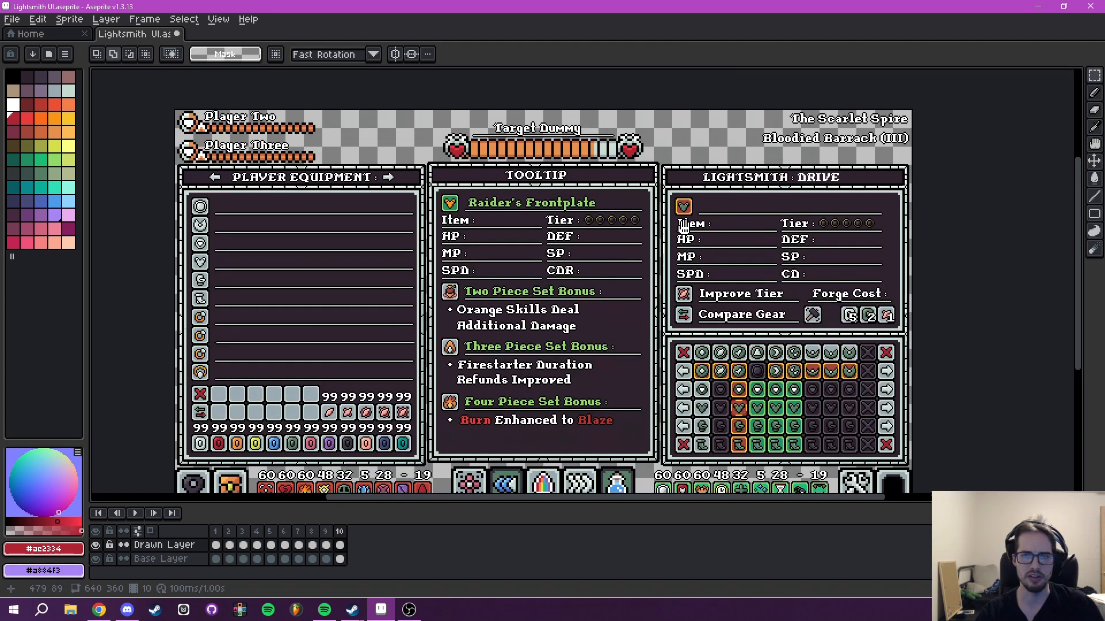
scroll(458, 304, "up", 1)
scroll(456, 201, "up", 3)
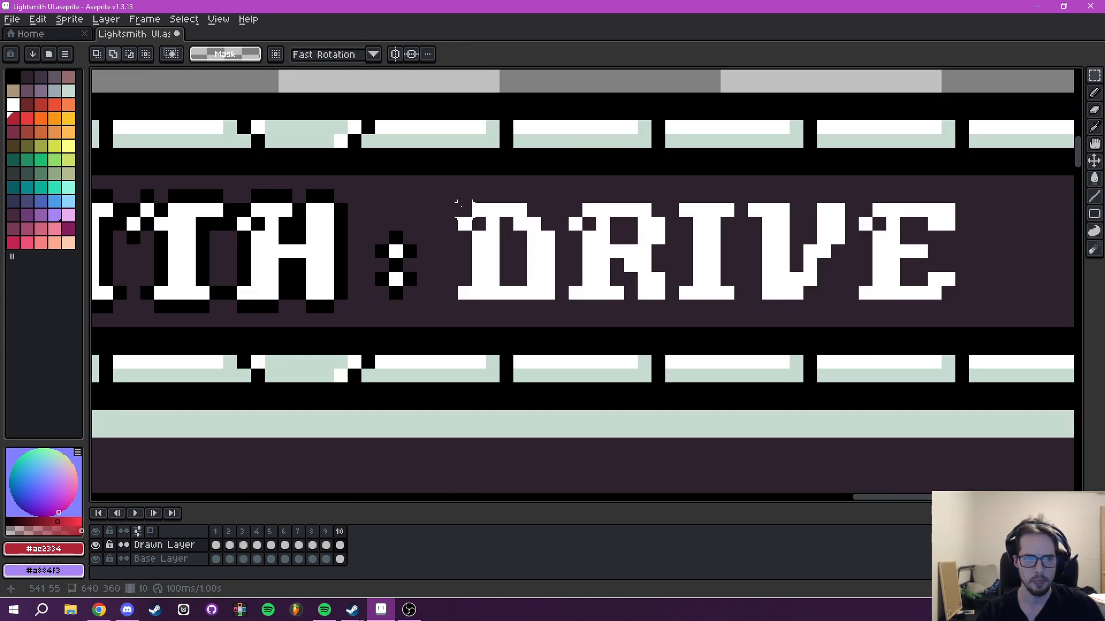
left_click_drag(456, 201, 981, 318)
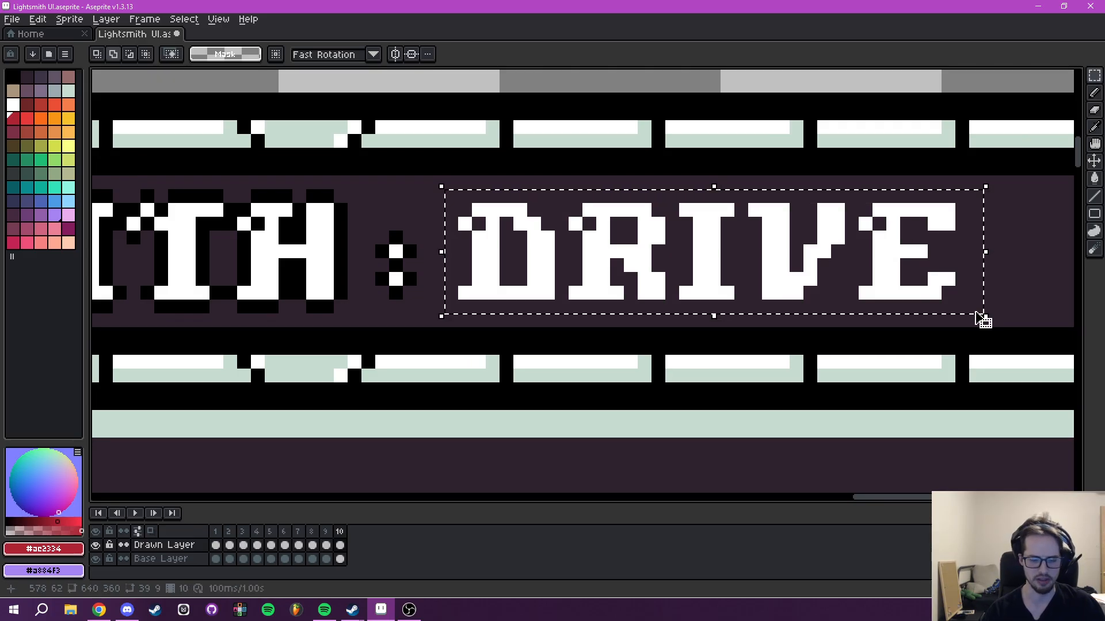
key("shift+o")
left_click(906, 242)
left_click(777, 264)
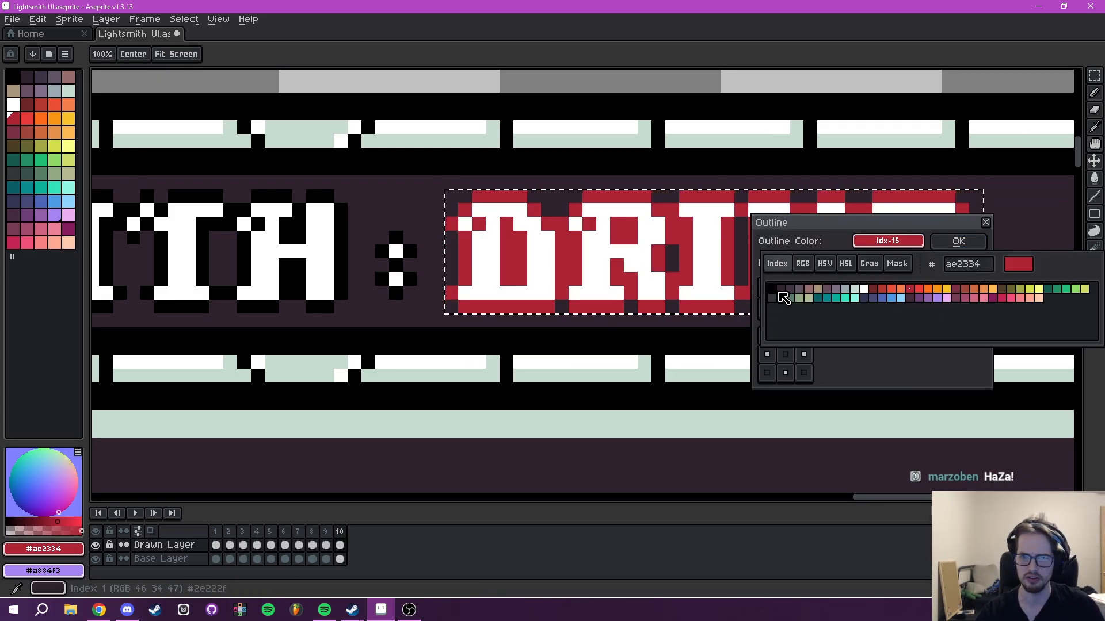
left_click(812, 286)
left_click(912, 241)
left_click(957, 241)
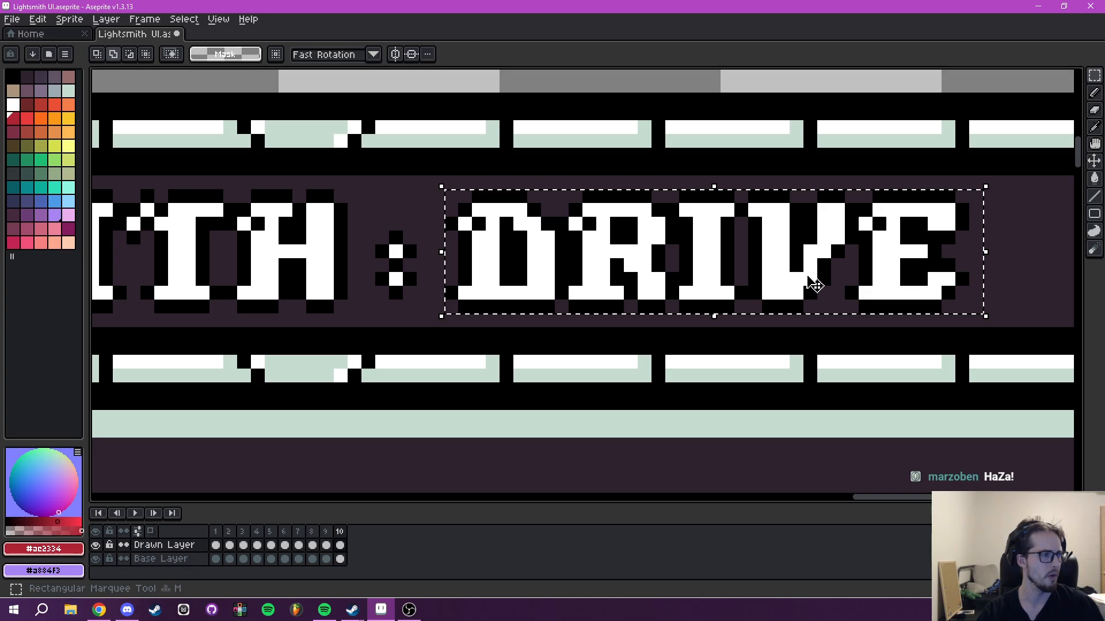
key("ctrl+d")
Sample the orange #e6904e from the orange gem icon at the bottom of the Player Equipment panel.
scroll(663, 327, "down", 3)
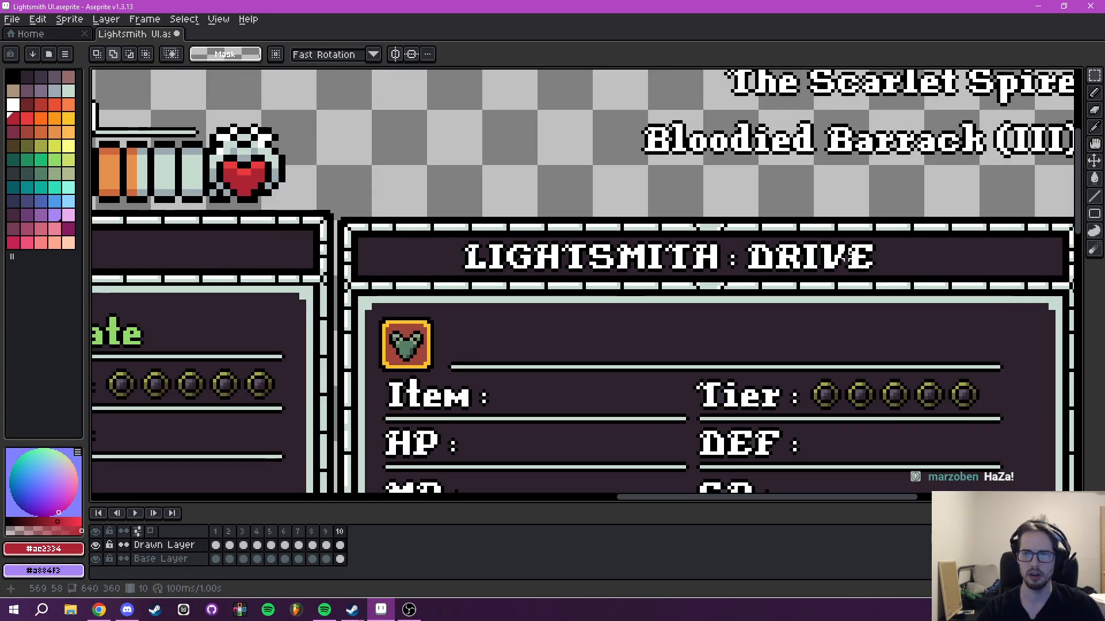
left_click_drag(663, 326, 1069, 135)
left_click_drag(562, 332, 848, 75)
scroll(415, 347, "up", 3)
left_click_drag(397, 353, 677, 236)
scroll(561, 277, "up", 3)
key("i")
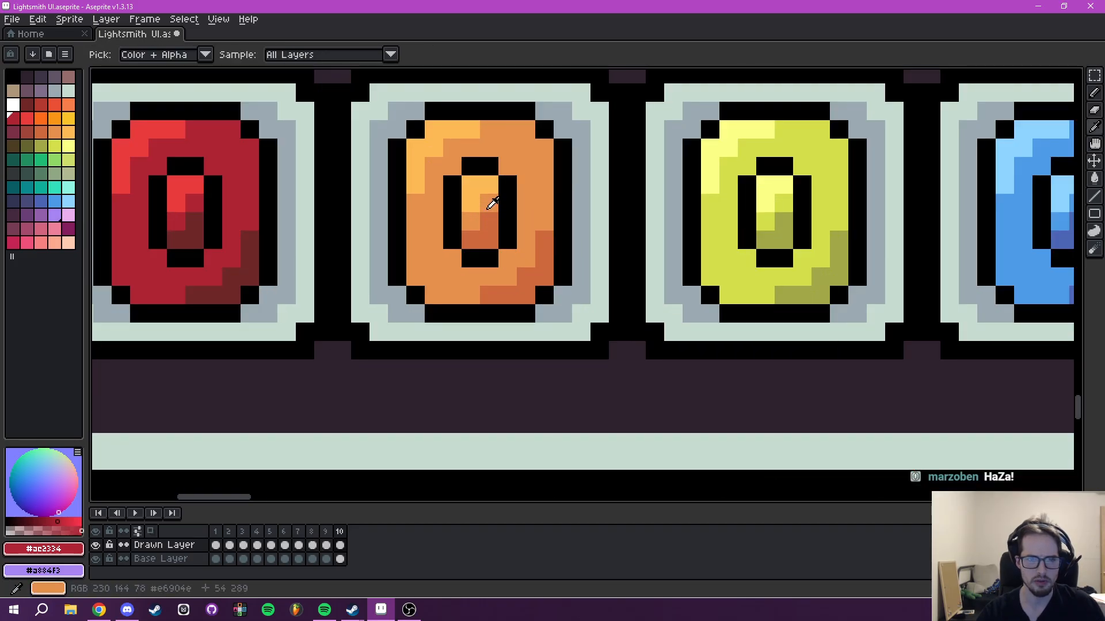
left_click(487, 210)
Fill all the letters of DRIVE in the Lightsmith title with the sampled orange.
scroll(642, 190, "down", 7)
left_click_drag(791, 180, 279, 424)
left_click_drag(828, 80, 204, 464)
scroll(592, 333, "up", 5)
key("g")
left_click(627, 288)
left_click(604, 270)
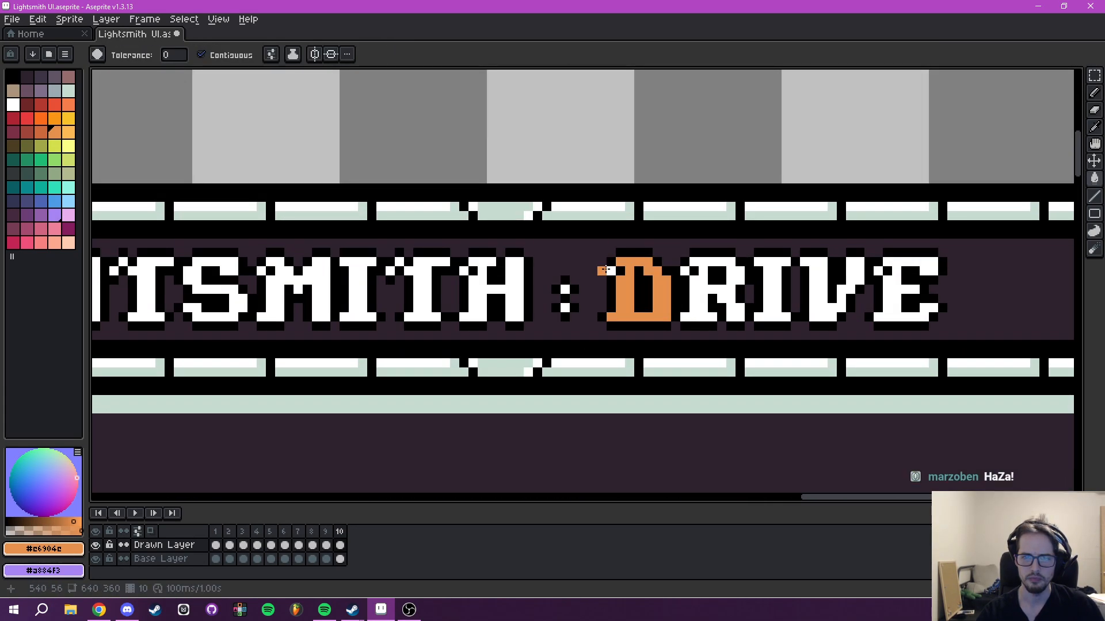
left_click(693, 287)
left_click(771, 287)
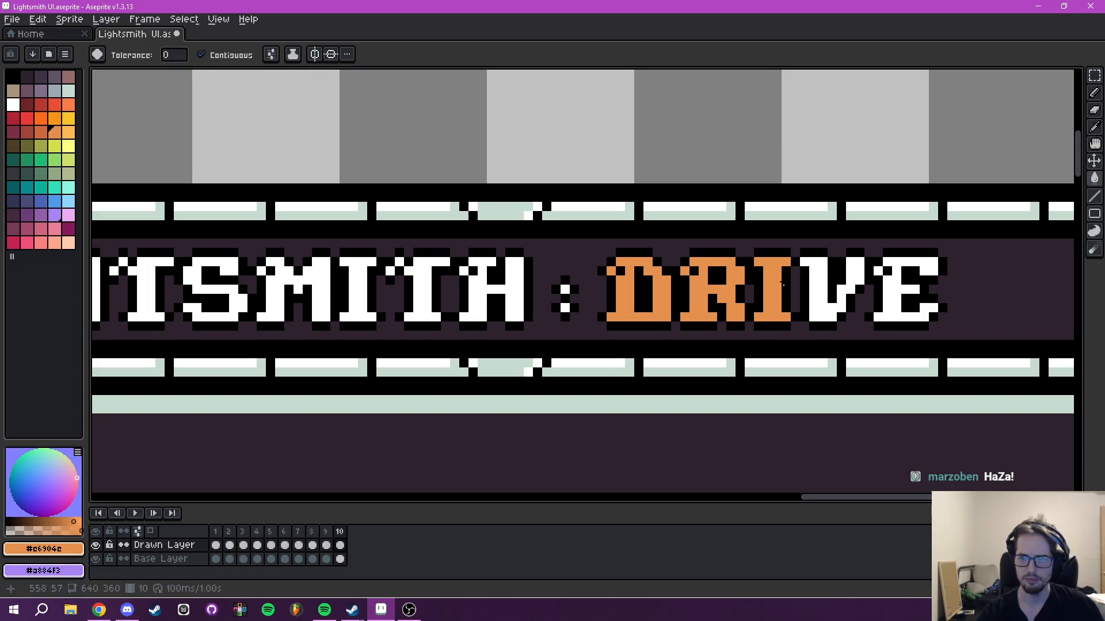
left_click(824, 291)
left_click(882, 302)
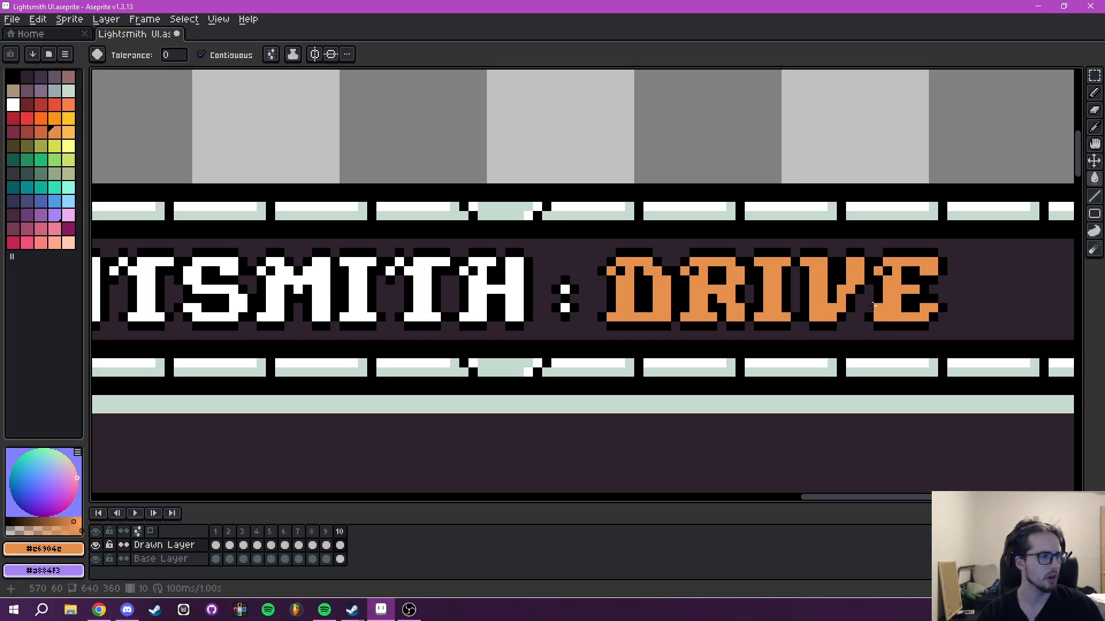
Look over the complete menu layout on frame 10, including the recoloured DRIVE title and the gear grid.
scroll(872, 307, "down", 5)
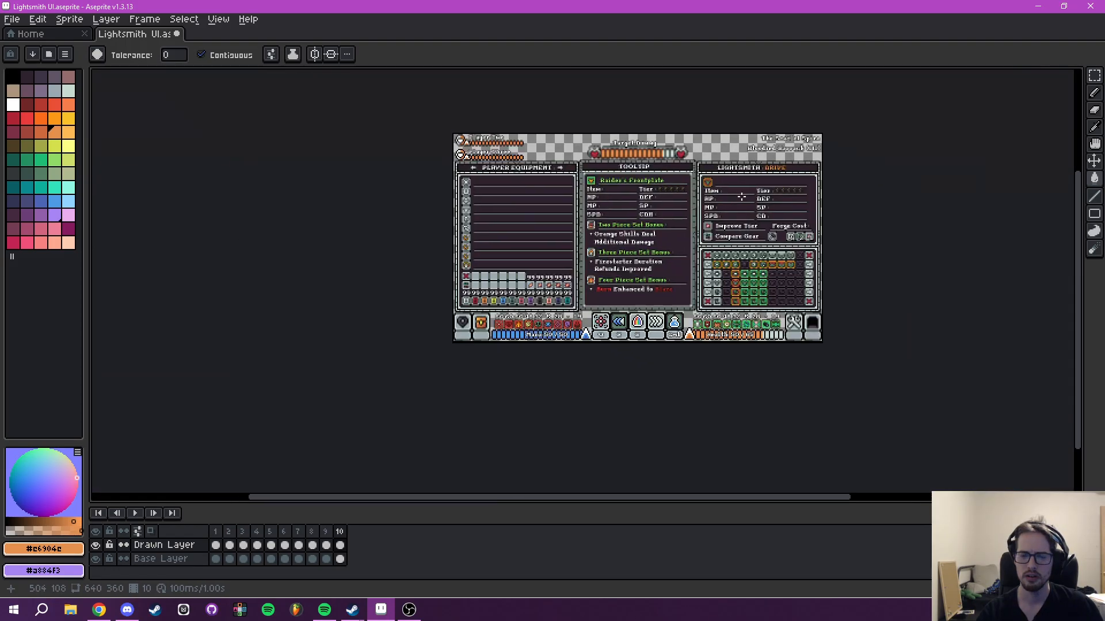
scroll(743, 196, "up", 2)
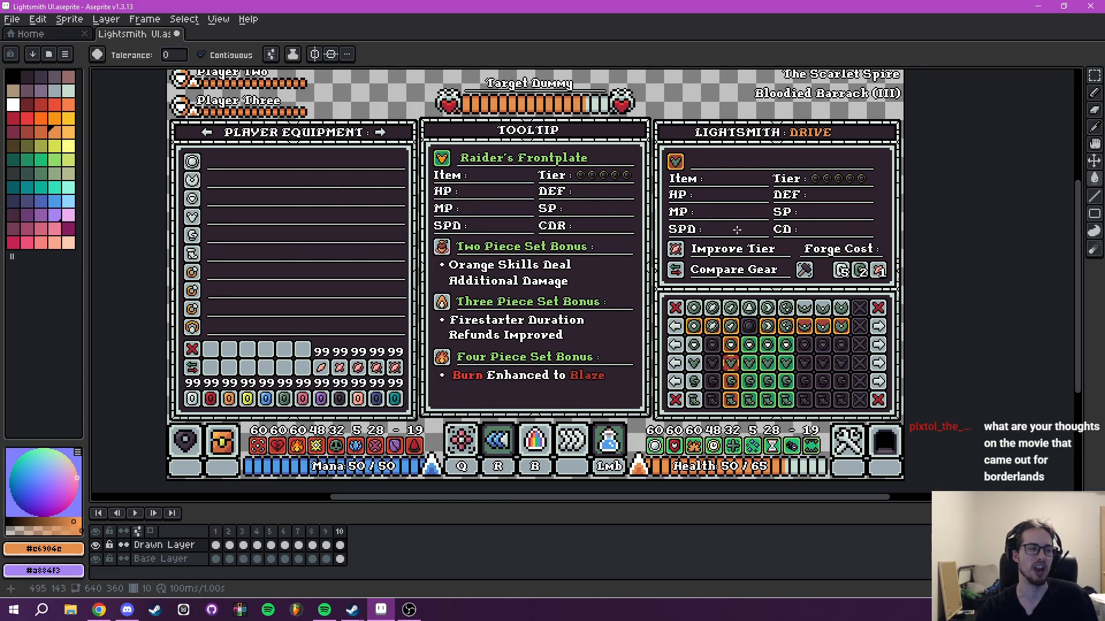
left_click_drag(736, 230, 639, 242)
left_click_drag(510, 262, 626, 255)
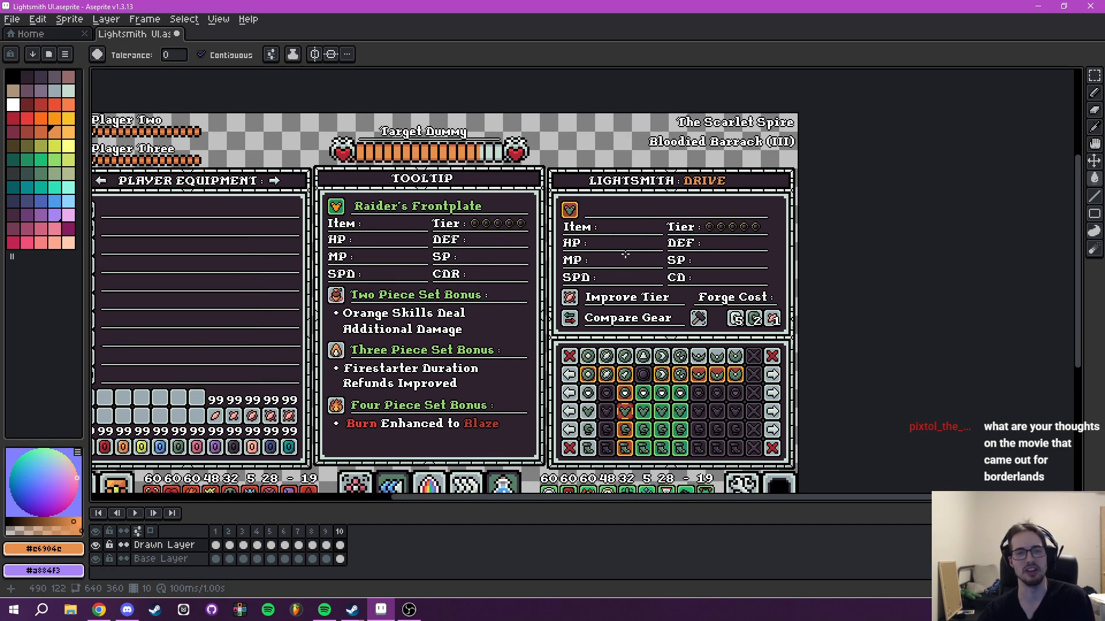
scroll(619, 256, "up", 4)
scroll(688, 229, "down", 2)
left_click_drag(708, 241, 629, 301)
scroll(630, 291, "down", 3)
scroll(597, 332, "up", 2)
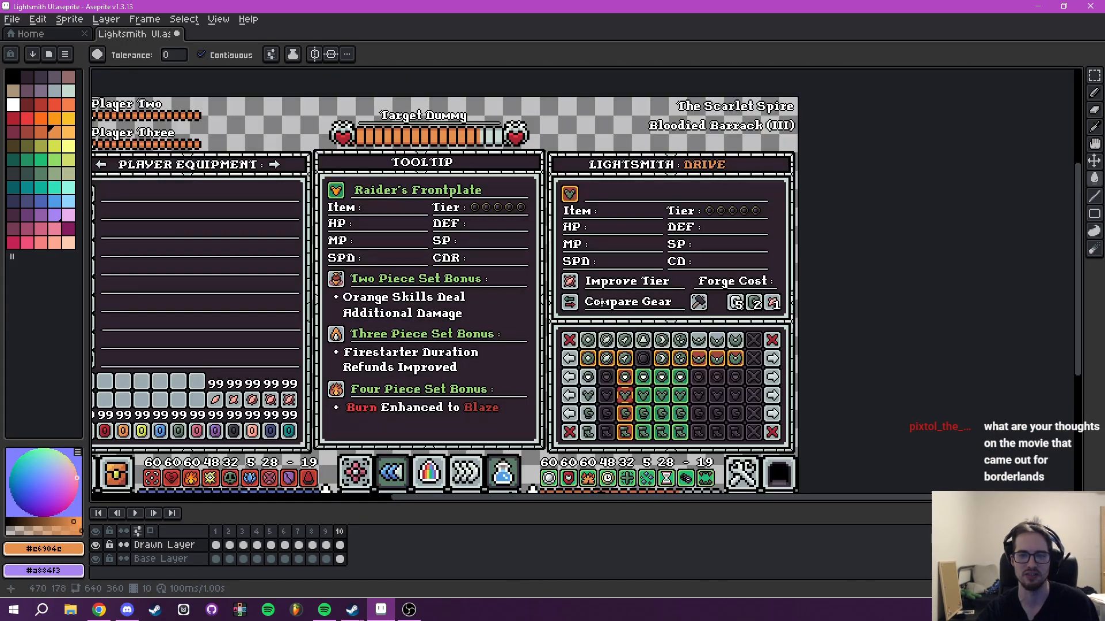
Go back through the earlier frames and compare each Lightsmith title colour with its gear icon colours.
key("Left")
key("Left")
key("Left")
key("Left")
key("Left")
key("Left")
key("Left")
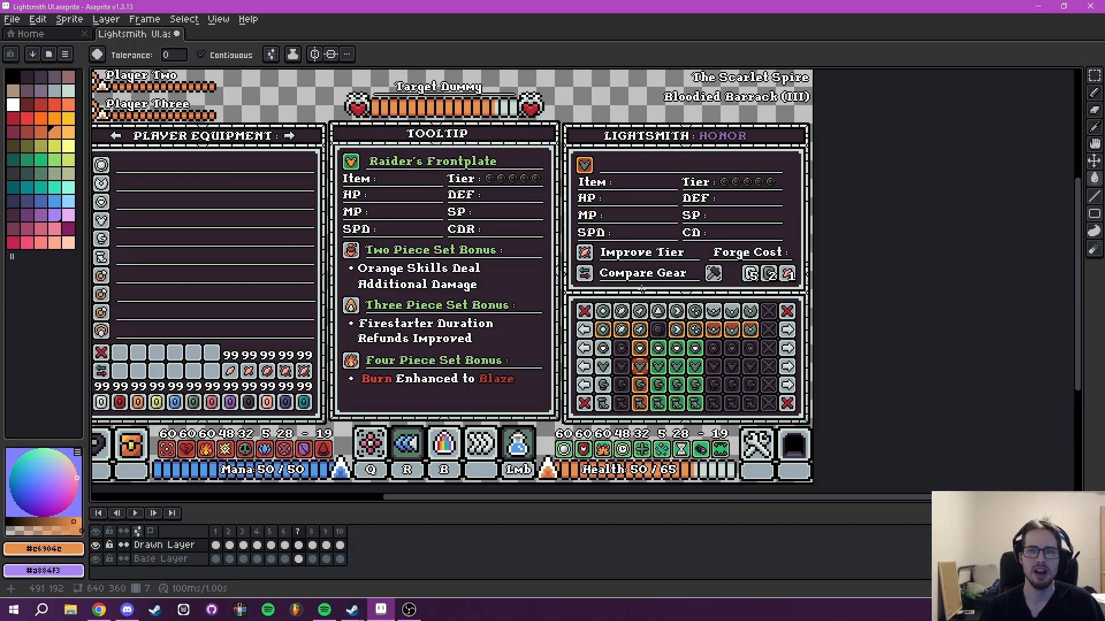
key("Right")
key("Left")
key("Left")
key("Right")
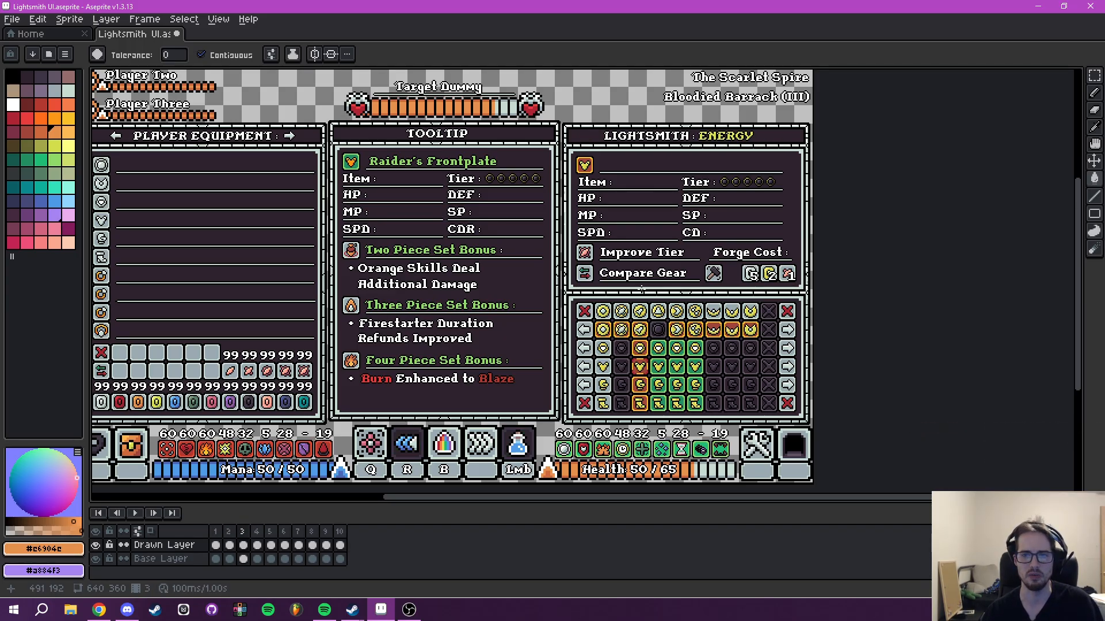
key("Right")
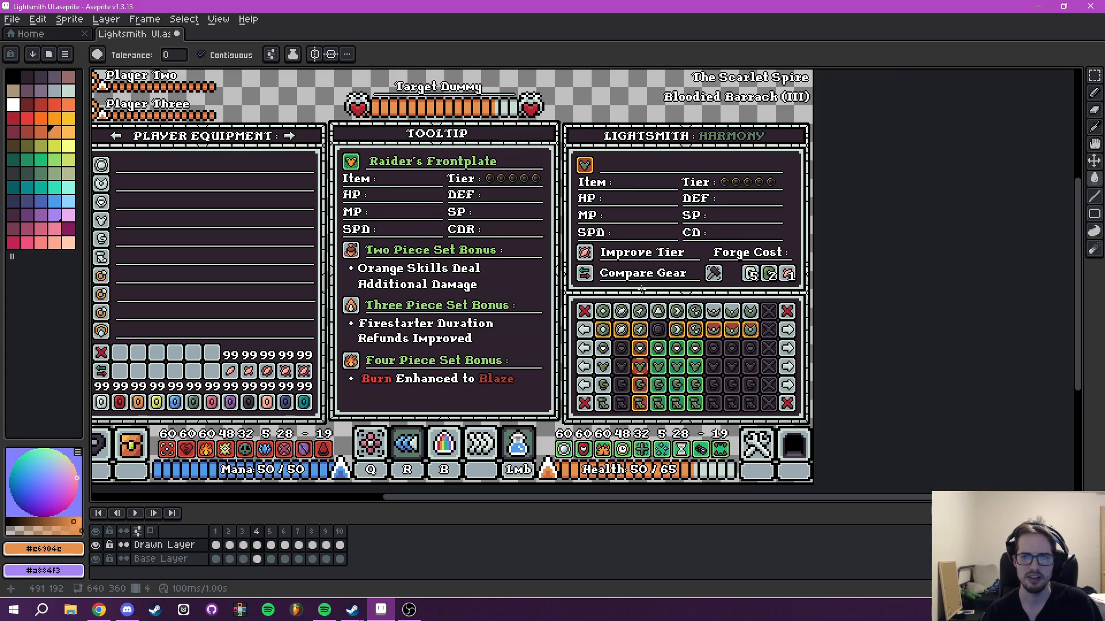
On frame 5, select the 192 by 223 pixel Lightsmith area from the armour icon to the gear grid's bottom-right corner.
key("Right")
mouse_move(658, 363)
left_mouse_down()
mouse_move(660, 309)
mouse_move(628, 346)
mouse_move(660, 371)
left_mouse_up()
key("m")
left_click_drag(608, 142, 547, 273)
scroll(547, 272, "up", 5)
scroll(547, 272, "up", 2)
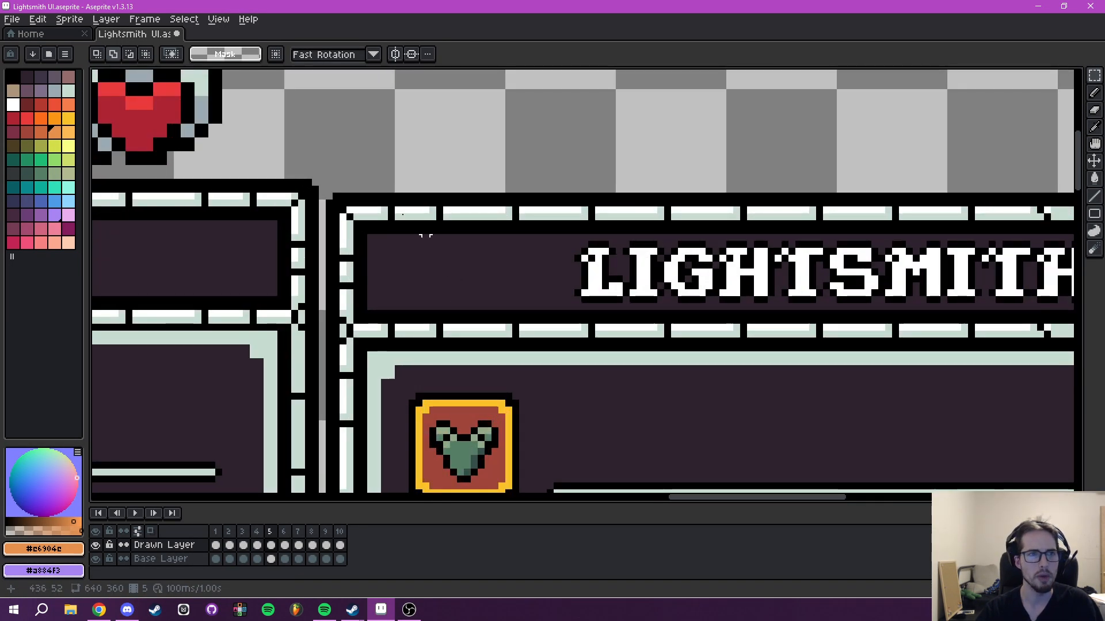
key("g")
left_click_drag(439, 86, 453, 69)
key("m")
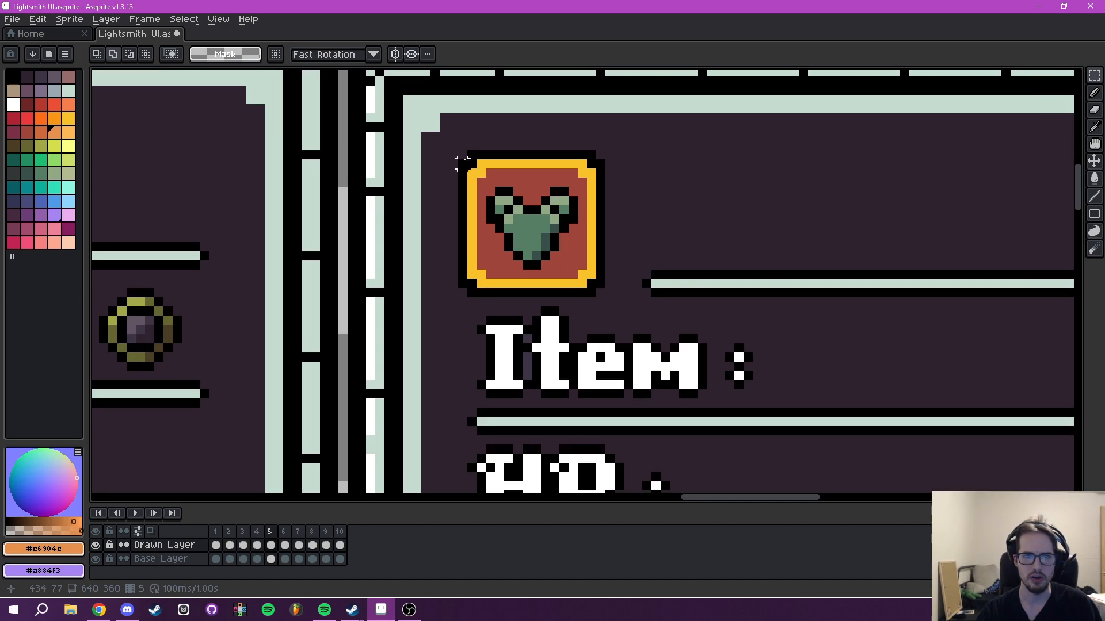
left_click_drag(462, 155, 1072, 196)
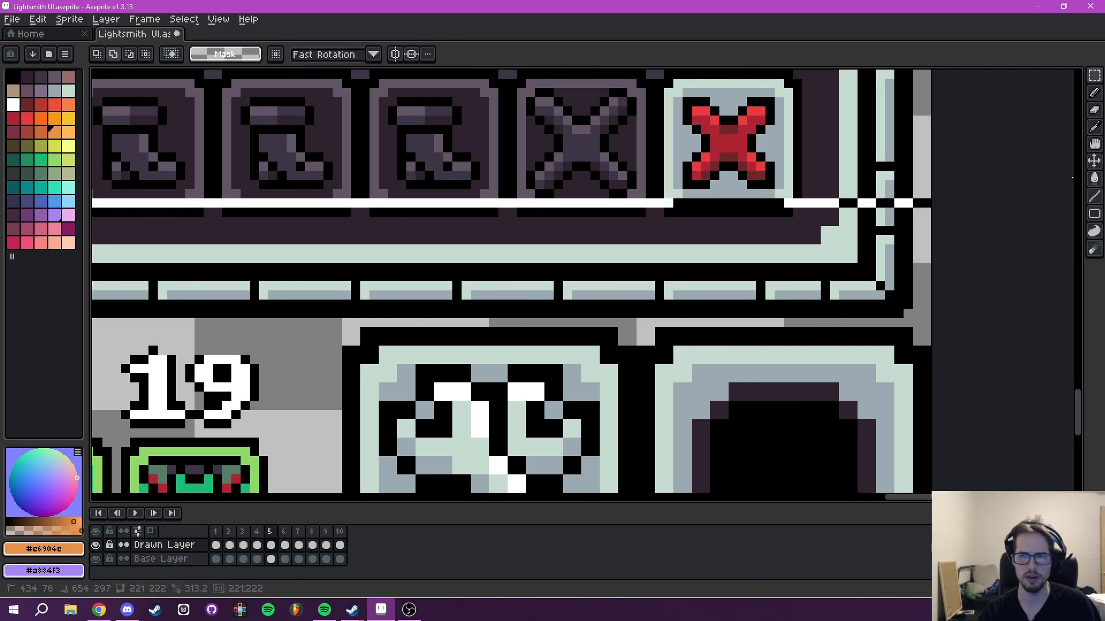
scroll(564, 157, "down", 4)
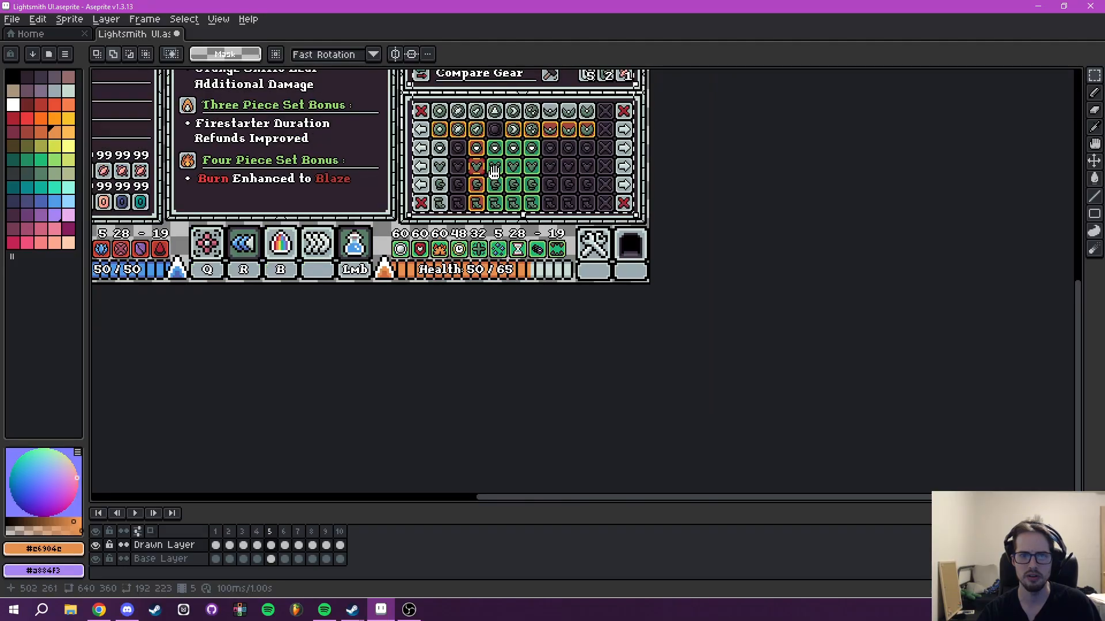
left_click_drag(731, 124, 804, 64)
Sample the blue gem icon's light blue as the foreground colour and its dark blue #4d65b4 as the background colour.
key("i")
scroll(504, 245, "up", 8)
left_click_drag(278, 422, 682, 74)
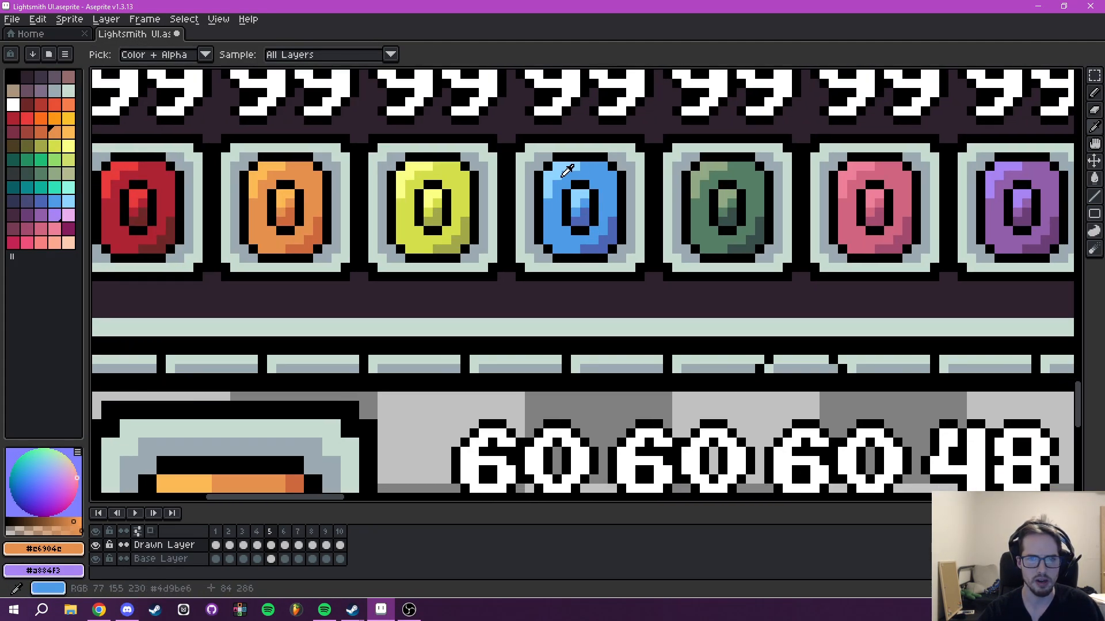
left_click(566, 177)
right_click(595, 222)
Fill the green highlight and shadow pixels of the gear icons across the selection with the sampled light and dark blues.
scroll(748, 152, "down", 3)
left_click_drag(782, 117, 264, 329)
left_click_drag(886, 122, 405, 327)
left_click_drag(920, 247, 432, 336)
scroll(557, 317, "down", 2)
left_click_drag(567, 381, 494, 394)
left_click_drag(409, 170, 438, 342)
scroll(431, 288, "up", 6)
left_click_drag(394, 227, 450, 326)
scroll(443, 318, "up", 2)
key("g")
left_click(405, 244)
Sample the medium blue #4d9be6 from the blue gem icon as the foreground colour.
scroll(599, 361, "down", 8)
left_click_drag(811, 411, 676, 42)
left_click_drag(721, 296, 660, 413)
left_click_drag(649, 207, 577, 368)
left_click_drag(690, 236, 665, 286)
scroll(664, 286, "up", 3)
key("i")
left_click(618, 231)
Fill the remaining medium green of the selected gear icons on frame 5 with the medium blue and clear the selection.
left_click_drag(448, 243, 772, 117)
key("g")
left_click(409, 239)
scroll(692, 330, "down", 7)
left_click_drag(693, 330, 635, 327)
scroll(582, 269, "up", 4)
scroll(624, 286, "down", 2)
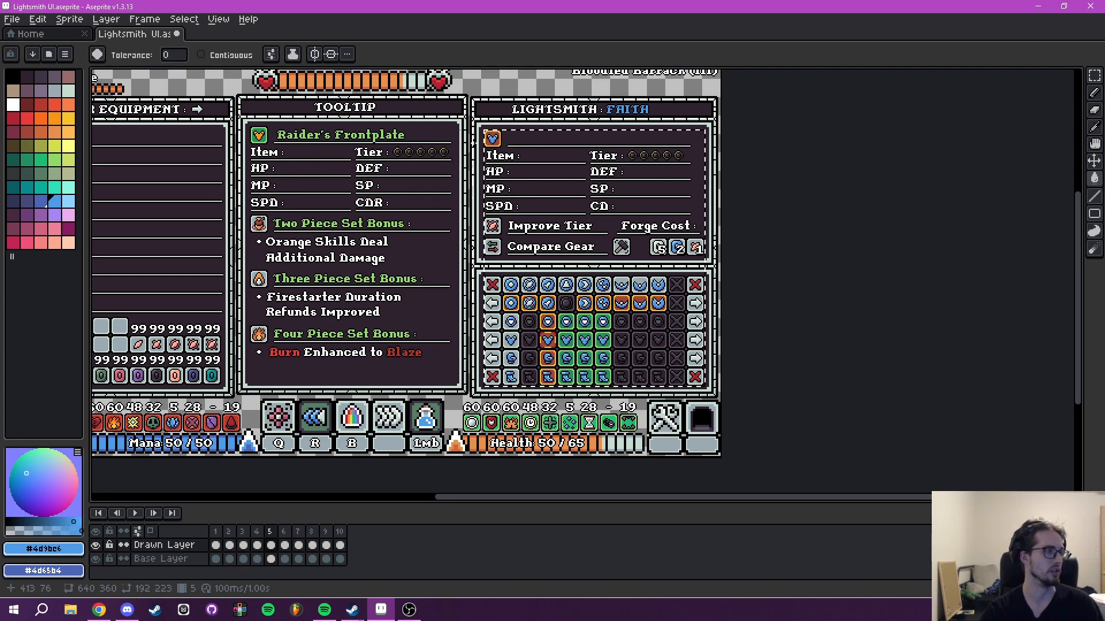
mouse_move(325, 283)
left_mouse_down()
mouse_move(362, 273)
mouse_move(379, 299)
mouse_move(334, 297)
left_mouse_up()
key("ctrl+d")
On frame 6, sample the pink gem icon's light pink #ed8099 as foreground and dark pink #a24b6f as background.
mouse_move(711, 308)
left_mouse_down()
mouse_move(764, 285)
mouse_move(690, 306)
left_mouse_up()
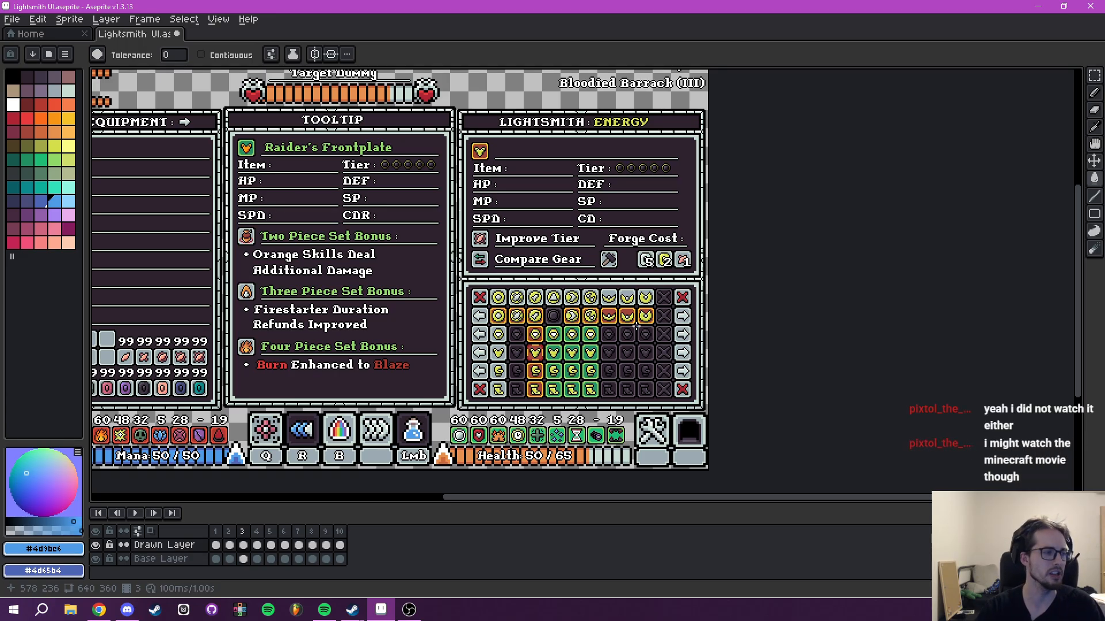
mouse_move(566, 336)
left_mouse_down()
mouse_move(546, 299)
mouse_move(557, 320)
mouse_move(583, 329)
left_mouse_up()
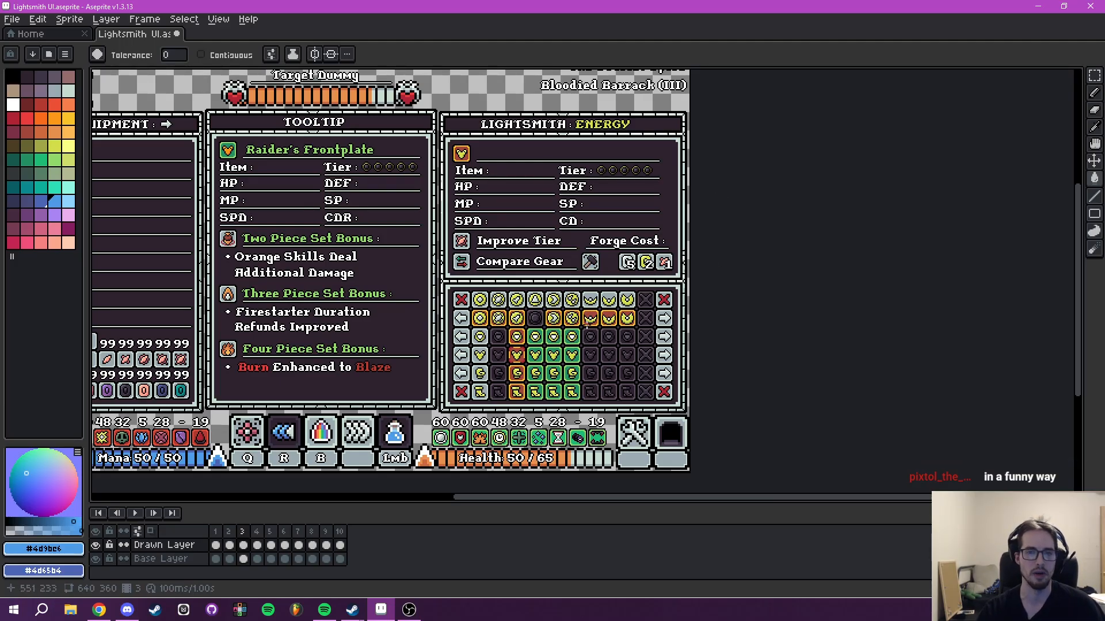
key("Right")
key("Right")
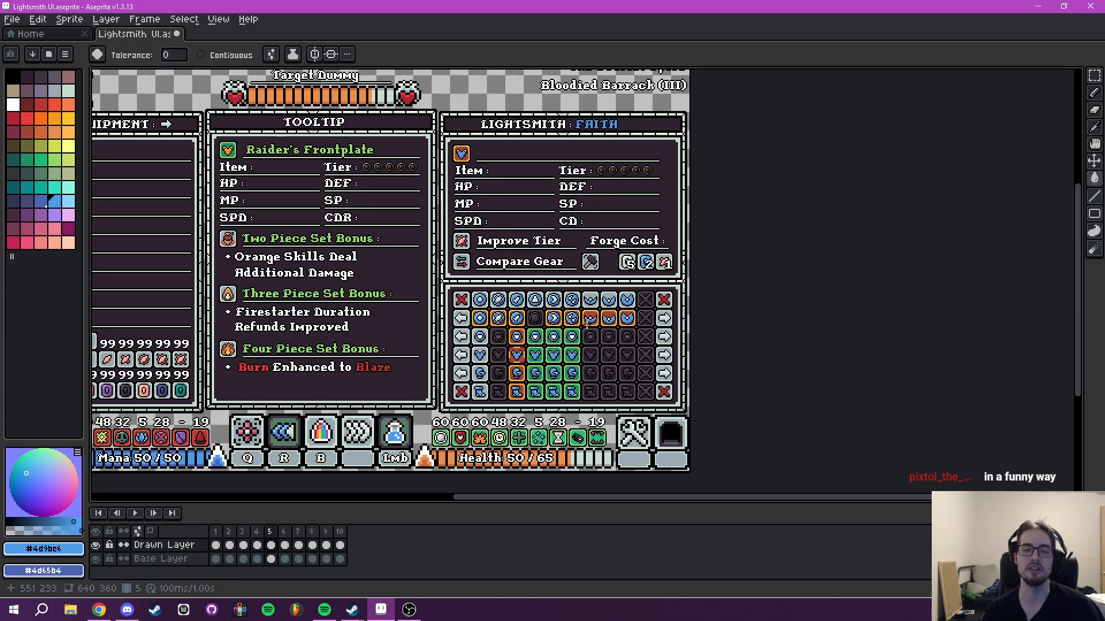
key("Right")
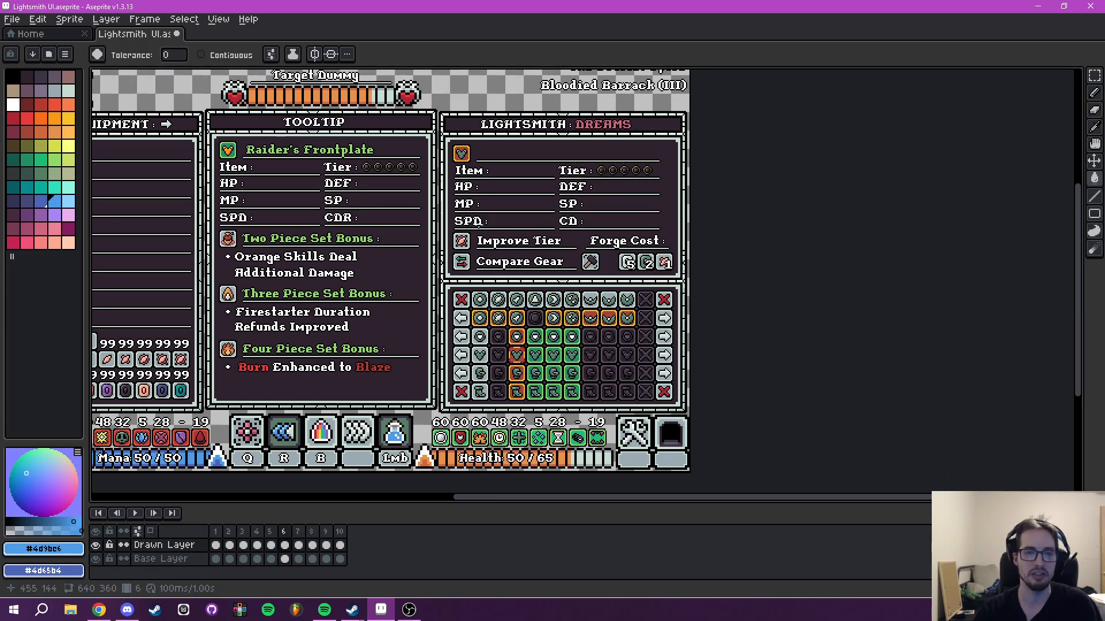
left_click_drag(530, 229, 698, 235)
mouse_move(293, 395)
left_mouse_down()
mouse_move(399, 340)
mouse_move(839, 323)
left_mouse_up()
scroll(399, 340, "up", 5)
scroll(676, 341, "up", 1)
key("i")
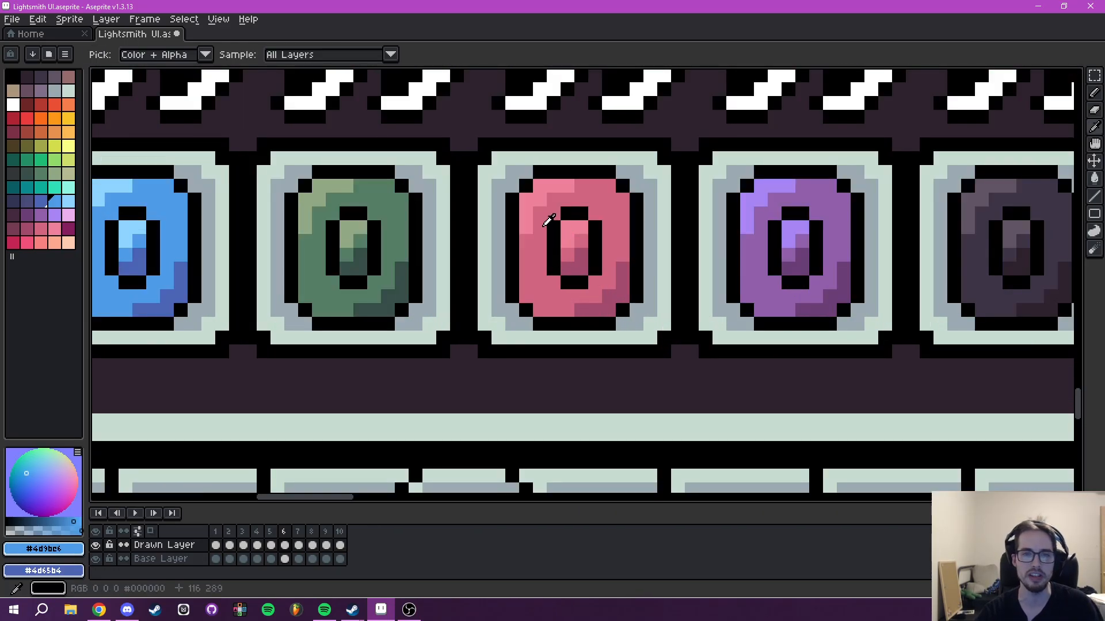
left_click(549, 224)
right_click(617, 290)
Select the 192 by 223 pixel area on frame 6 covering the Lightsmith armour icon, stats and entire gear grid.
scroll(617, 290, "down", 4)
left_click_drag(657, 253, 178, 387)
left_click_drag(477, 301, 501, 345)
key("m")
left_click_drag(476, 268, 533, 342)
scroll(521, 314, "up", 4)
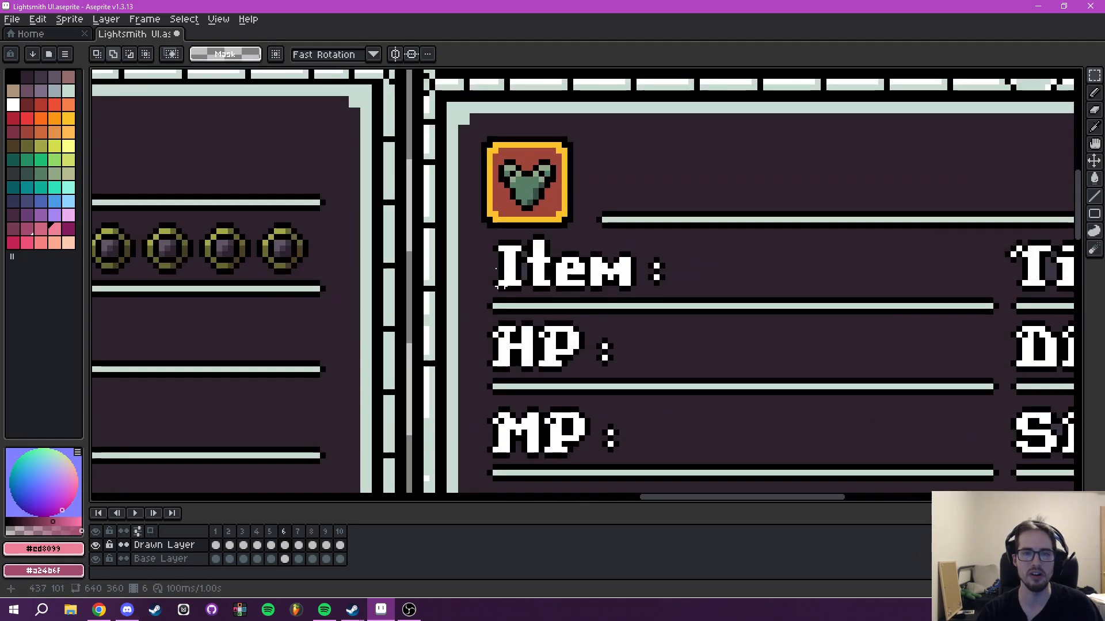
left_click_drag(490, 211, 486, 322)
scroll(486, 322, "up", 1)
left_click_drag(478, 235, 805, 317)
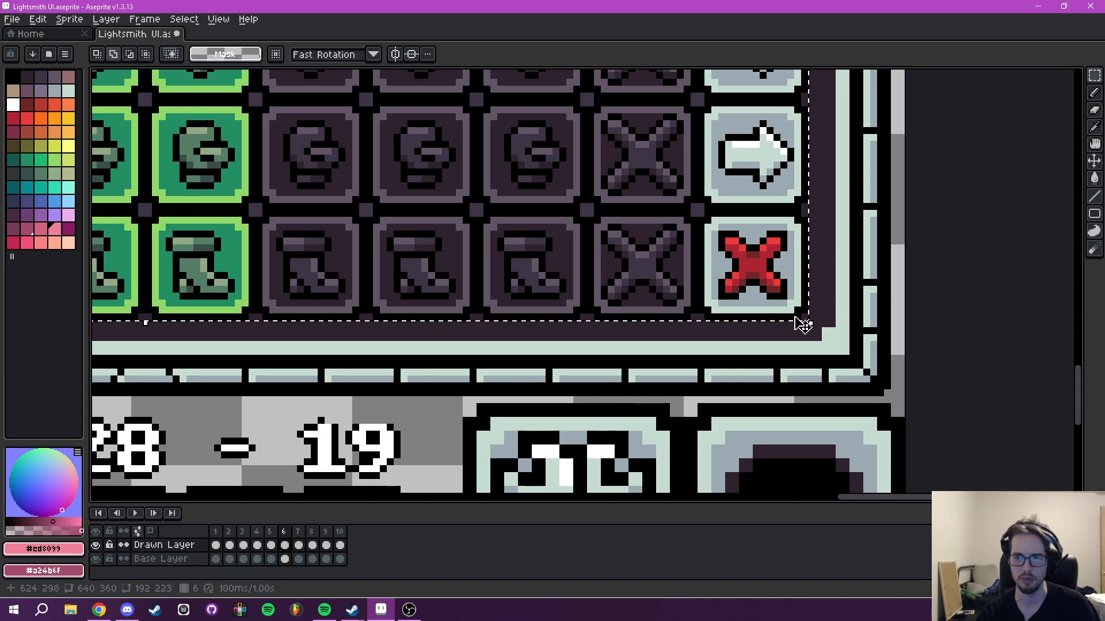
scroll(674, 279, "down", 4)
Fill the light green of the selected gear icons on frame 6 with light pink and the dark green with dark pink.
left_click_drag(599, 234, 745, 478)
left_click_drag(541, 277, 643, 514)
scroll(560, 288, "up", 5)
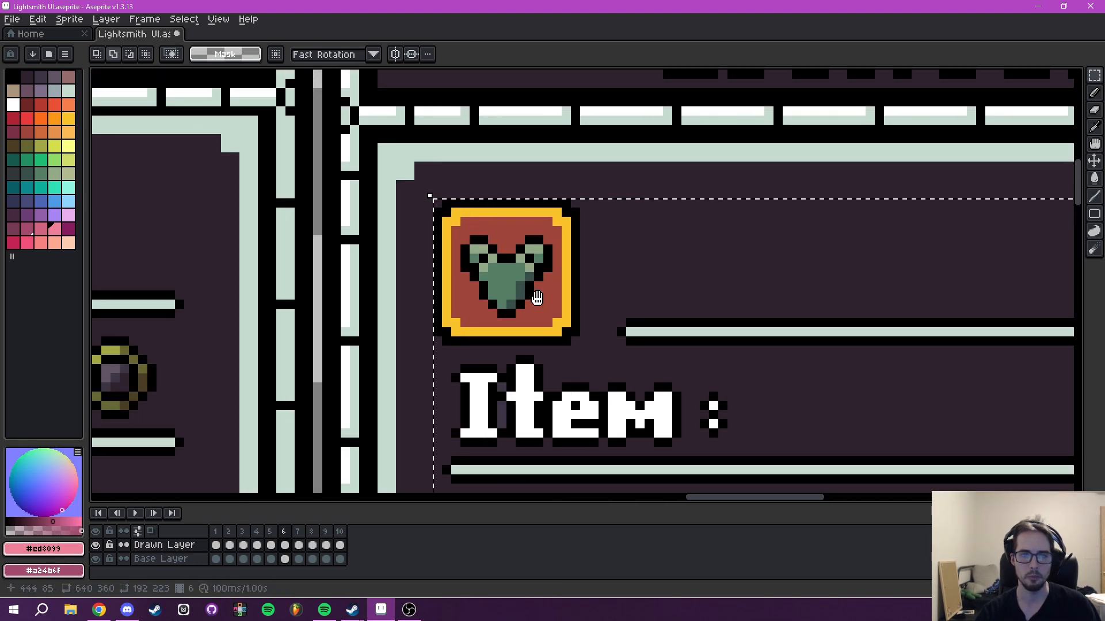
left_click_drag(525, 286, 586, 348)
scroll(552, 311, "up", 2)
key("g")
scroll(567, 342, "down", 3)
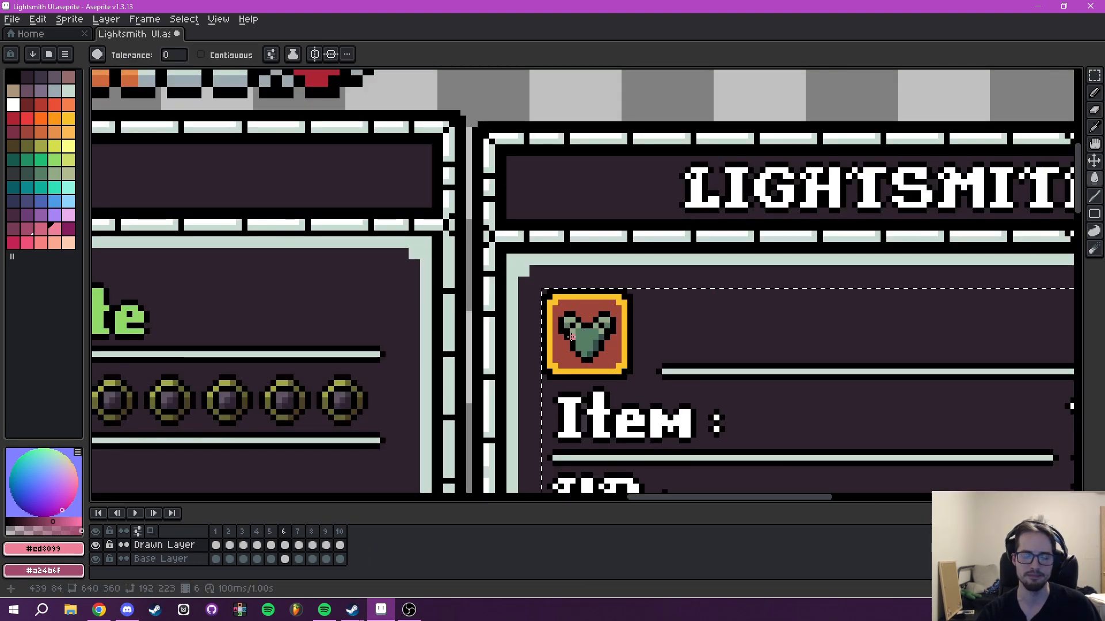
scroll(478, 253, "up", 3)
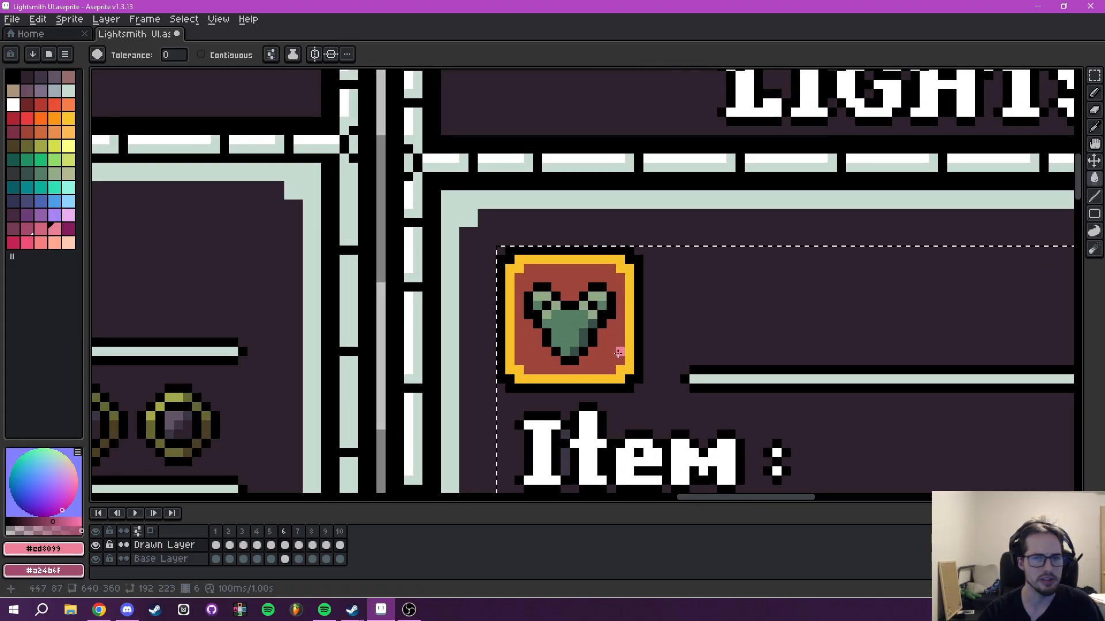
right_click(547, 322)
Sample the medium pink #cf657f from the DREAMS title as the foreground colour.
left_click_drag(806, 256, 345, 432)
left_click_drag(909, 230, 340, 483)
key("i")
scroll(690, 286, "down", 1)
left_click_drag(895, 222, 513, 209)
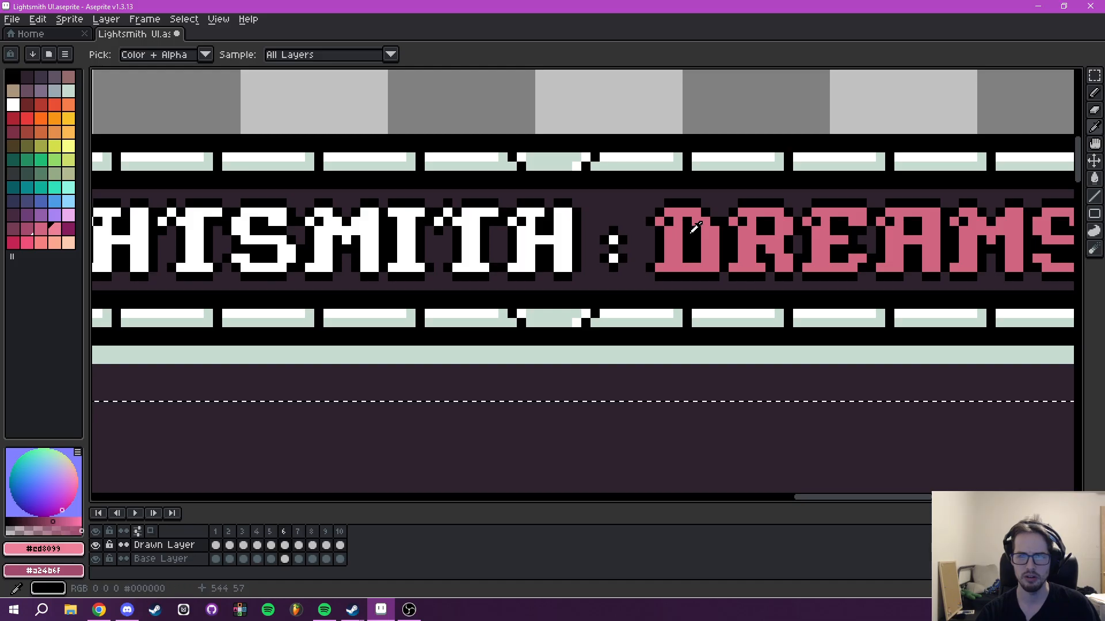
left_click(670, 241)
Fill the remaining medium green of the selected gear icons on frame 6 with the medium pink.
left_click_drag(653, 244, 1057, 208)
left_click_drag(438, 302, 756, 276)
left_click_drag(348, 356, 523, 188)
scroll(611, 264, "up", 1)
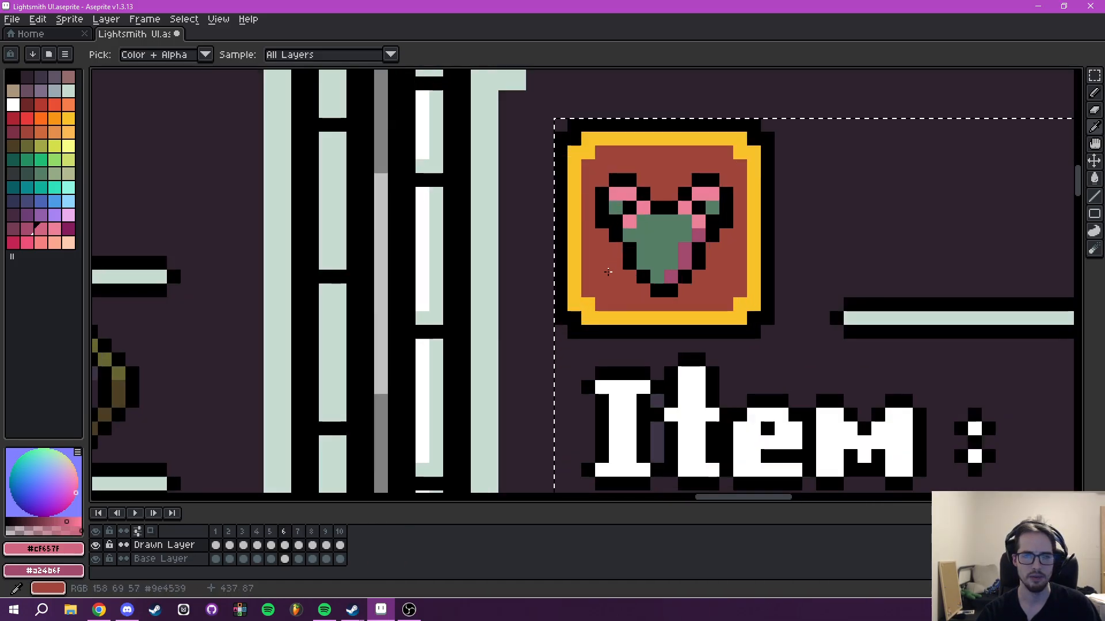
key("g")
left_click(656, 246)
Examine the pink gear icons throughout the grid on frame 6.
scroll(717, 279, "down", 3)
left_click_drag(779, 364, 644, 170)
scroll(719, 300, "down", 2)
left_click_drag(719, 300, 362, 67)
left_click_drag(541, 345, 691, 160)
left_click_drag(799, 284, 587, 168)
scroll(595, 224, "down", 2)
left_click_drag(594, 224, 669, 318)
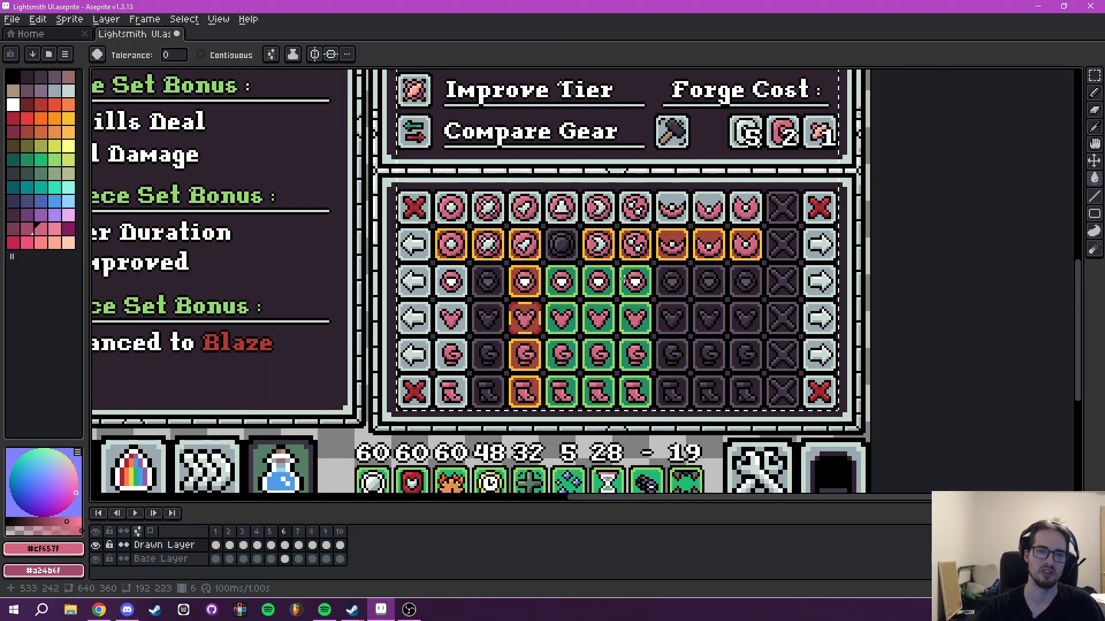
On frame 7, sample the purple gem icon's light purple #a884f3 as foreground and dark purple #6b3e75 as background.
scroll(638, 271, "down", 3)
scroll(603, 285, "up", 1)
left_click_drag(640, 250, 802, 276)
left_click_drag(382, 372, 594, 223)
scroll(469, 307, "up", 5)
key("i")
scroll(563, 272, "up", 2)
left_click(609, 298)
left_click(583, 264)
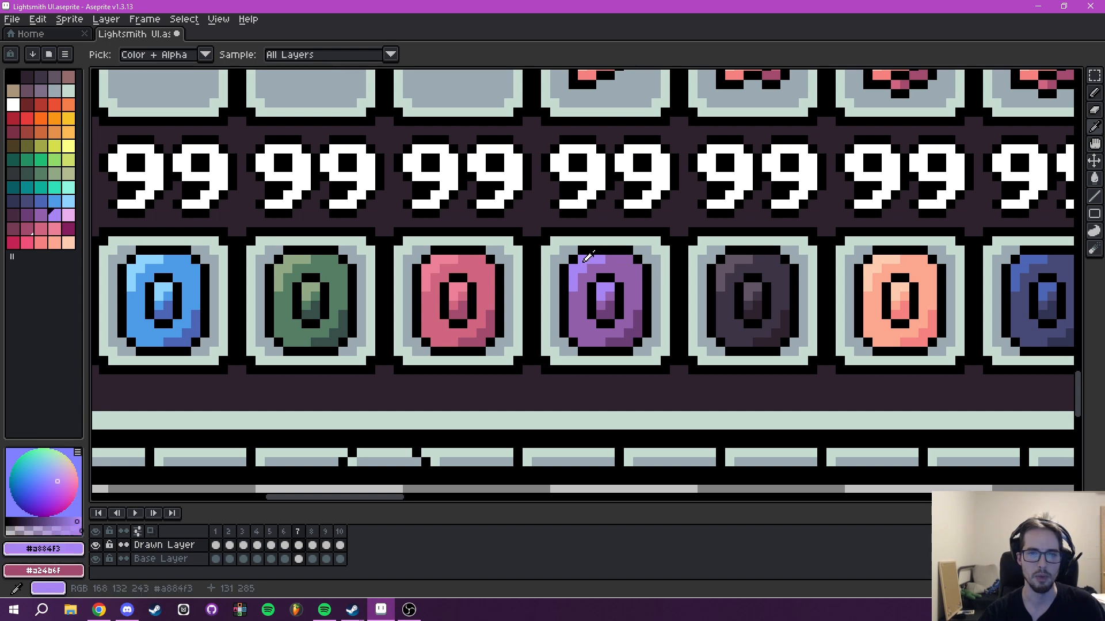
right_click(636, 326)
Select the 192 by 223 pixel area on frame 7 covering the Lightsmith armour icon, stats and entire gear grid.
scroll(782, 268, "down", 5)
left_click_drag(886, 202, 383, 353)
left_click_drag(829, 158, 350, 377)
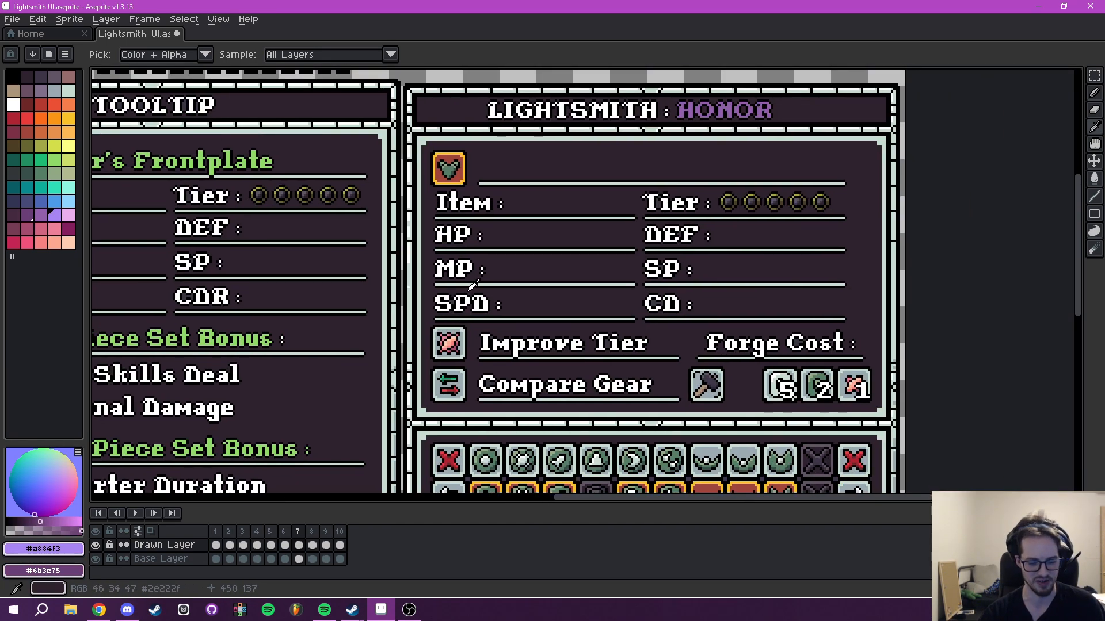
key("m")
scroll(527, 192, "up", 4)
left_click_drag(325, 148, 368, 214)
left_click_drag(328, 155, 643, 384)
scroll(444, 338, "down", 4)
Fill the light green of the selected gear icons on frame 7 with light purple and the dark green with dark purple.
left_click_drag(353, 281, 714, 351)
left_click_drag(501, 171, 587, 423)
left_click_drag(617, 191, 575, 348)
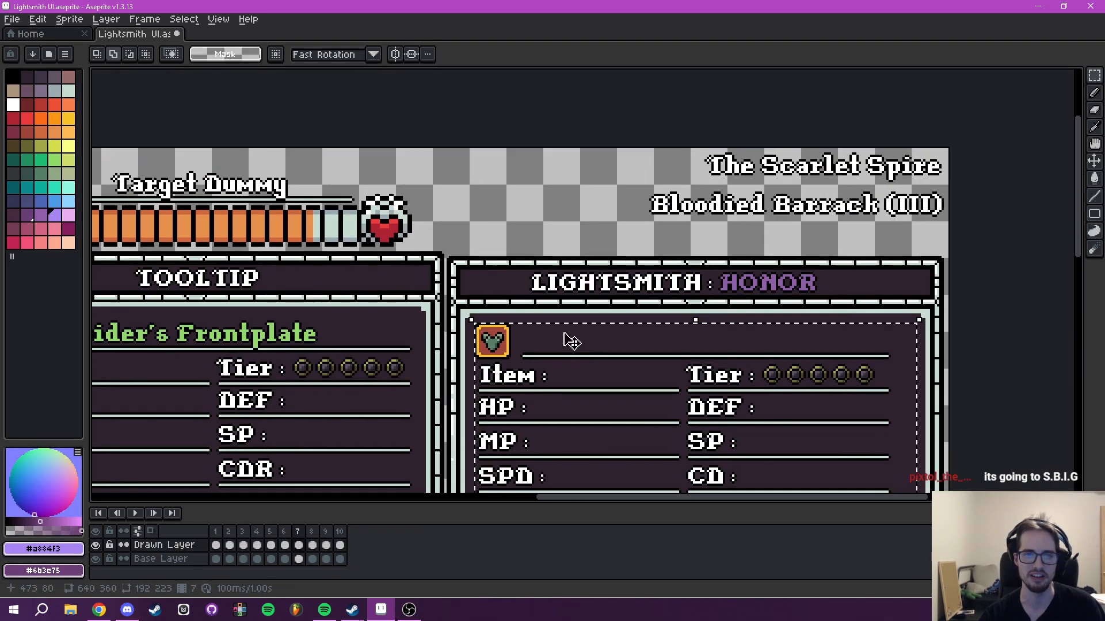
scroll(575, 348, "up", 6)
key("g")
left_click(498, 338)
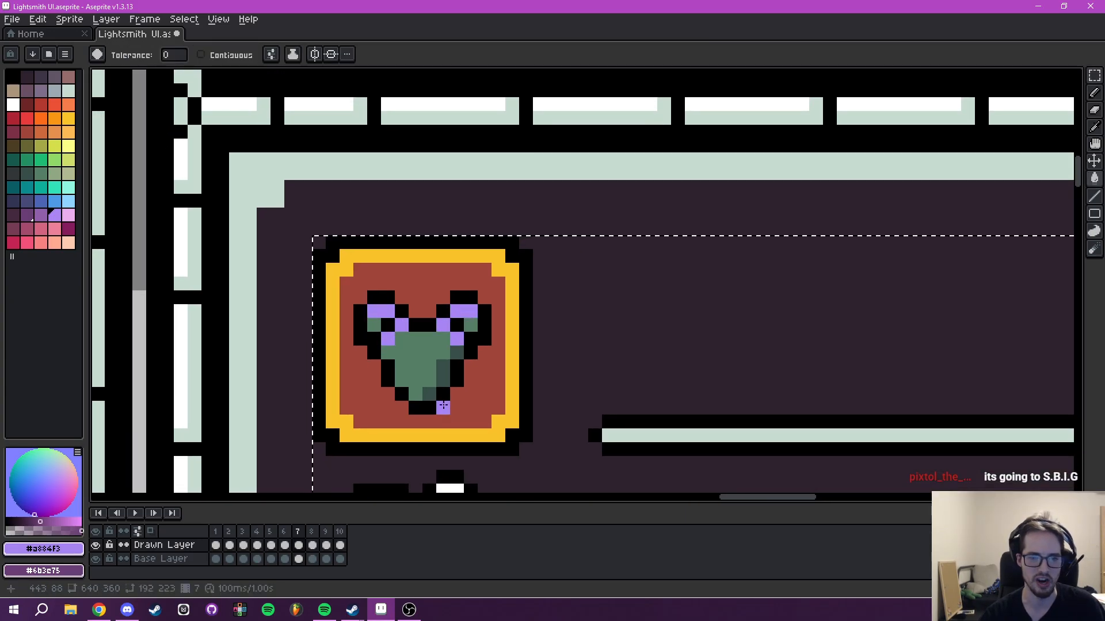
right_click(443, 376)
Sample the medium purple #905ea9 from the HONOR title as the foreground colour.
scroll(806, 284, "down", 4)
left_click_drag(805, 285, 490, 340)
left_click_drag(700, 305, 544, 321)
left_click_drag(643, 296, 473, 345)
left_click_drag(526, 320, 679, 279)
key("i")
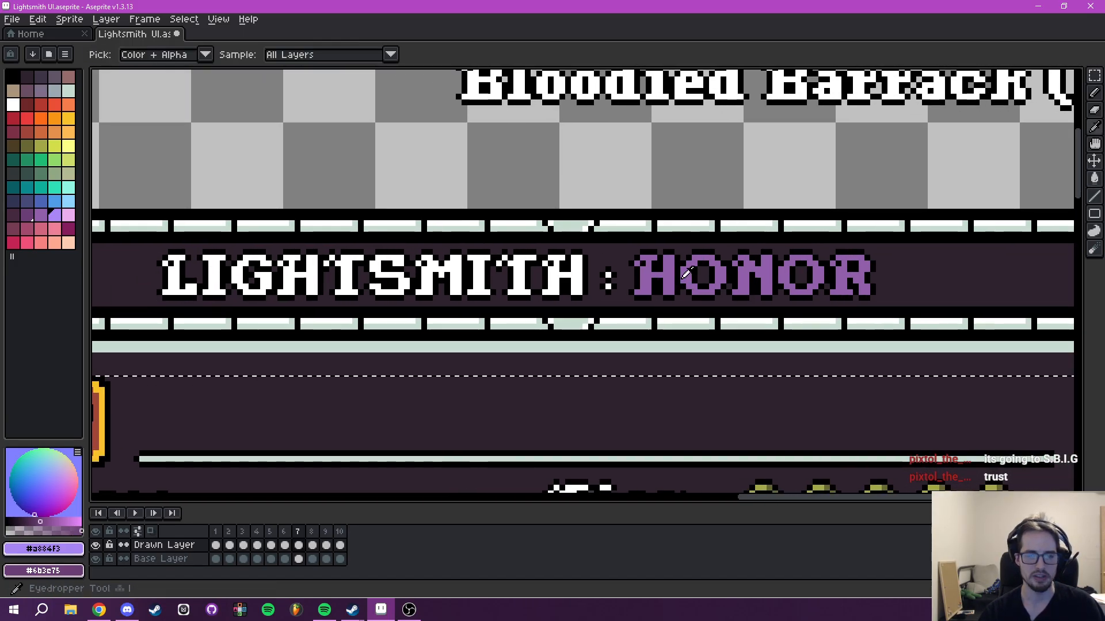
scroll(636, 276, "up", 1)
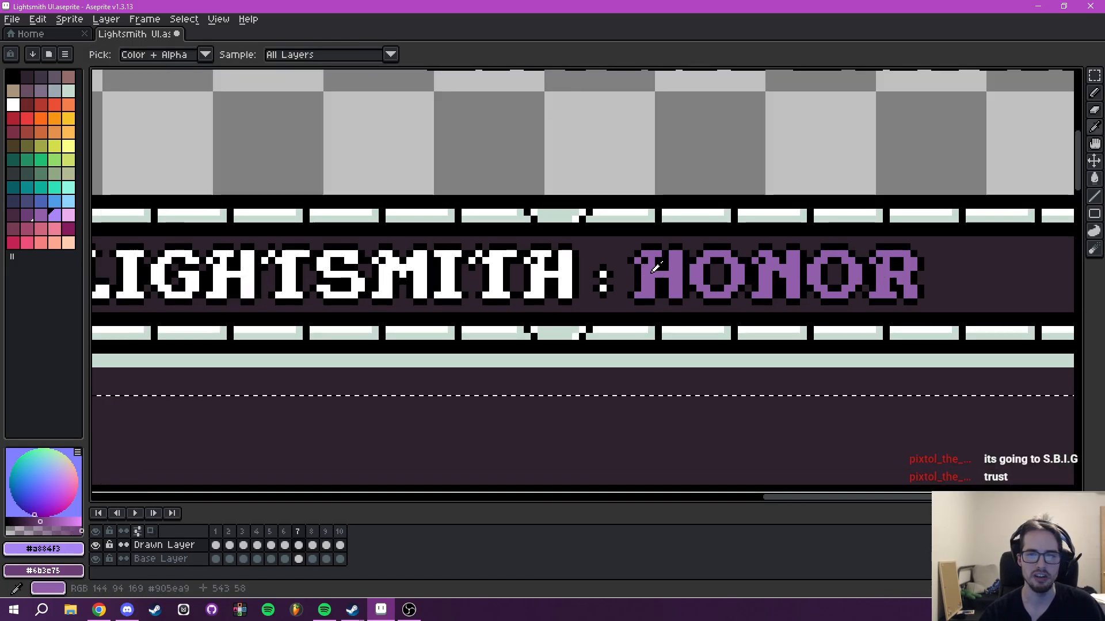
left_click(645, 272)
Fill the remaining medium green of the selected gear icons on frame 7 with the medium purple.
scroll(553, 293, "down", 3)
left_click_drag(417, 324, 638, 262)
scroll(448, 310, "up", 3)
scroll(482, 310, "up", 3)
key("g")
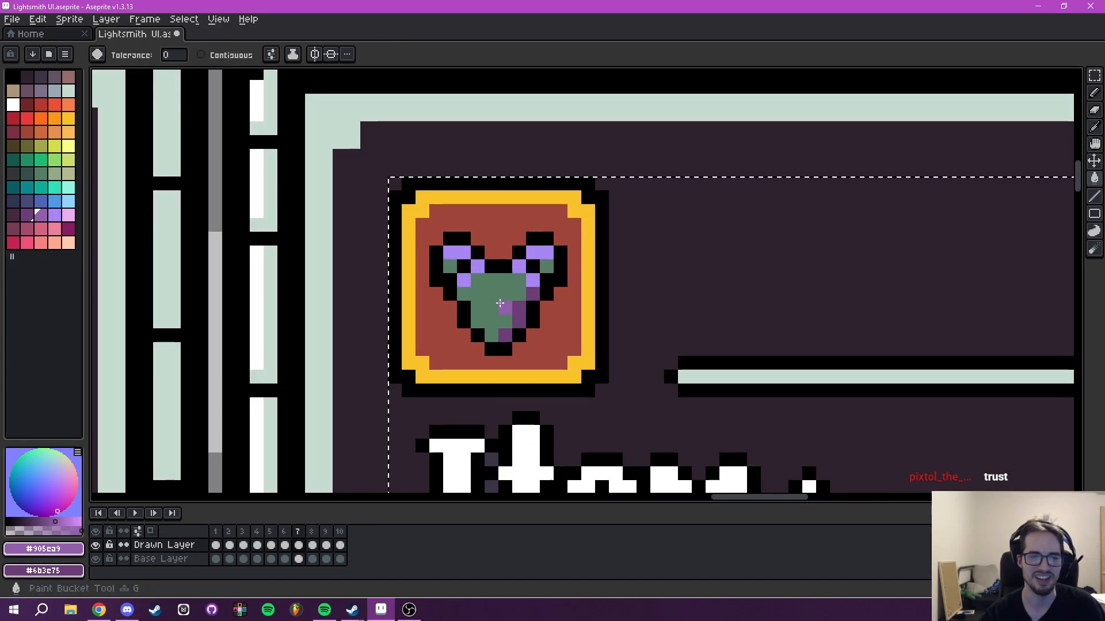
left_click(500, 308)
scroll(624, 298, "down", 6)
mouse_move(746, 338)
left_mouse_down()
mouse_move(757, 333)
mouse_move(690, 156)
left_mouse_up()
left_click_drag(848, 387, 718, 209)
left_click_drag(779, 332, 637, 168)
left_click_drag(685, 242, 558, 387)
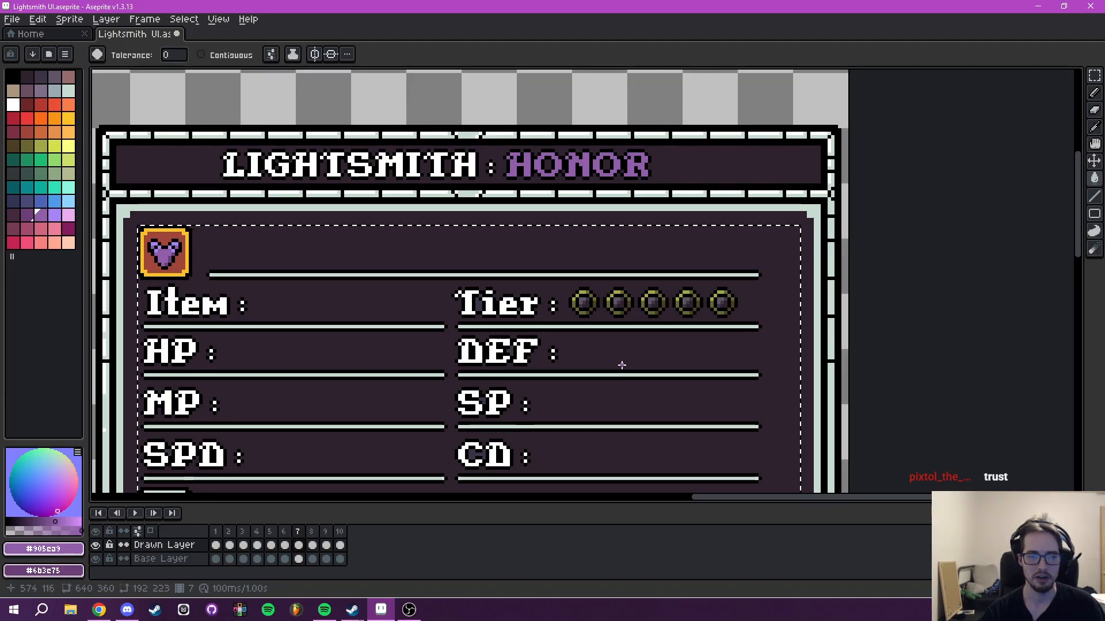
On frame 8, sample the dark gem icon's lightest grey #625565 as foreground and darkest shade #2e222f as background.
key("period")
left_click_drag(605, 296, 913, 165)
left_click_drag(397, 437, 780, 225)
left_click_drag(449, 363, 878, 99)
left_click_drag(273, 406, 626, 329)
scroll(626, 329, "up", 4)
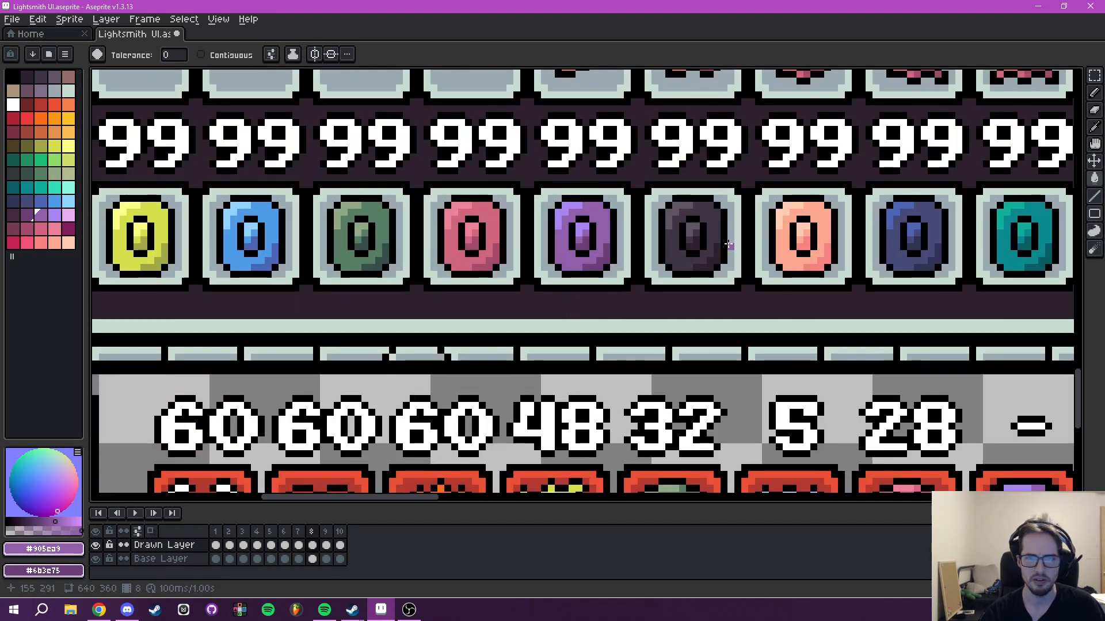
left_click(521, 283, "alt")
scroll(803, 204, "down", 4)
scroll(690, 248, "up", 4)
left_click(694, 164)
right_click(772, 251)
Select the 192 by 223 pixel area on frame 8 covering the Lightsmith armour icon, stats and entire gear grid.
scroll(772, 250, "down", 3)
left_click_drag(799, 217, 369, 357)
left_click_drag(740, 210, 278, 414)
left_click_drag(780, 94, 540, 386)
scroll(610, 348, "down", 4)
scroll(456, 340, "up", 2)
left_click_drag(811, 239, 565, 286)
scroll(464, 161, "up", 3)
key("m")
left_click_drag(412, 165, 880, 316)
left_click_drag(816, 253, 816, 253)
scroll(816, 253, "down", 3)
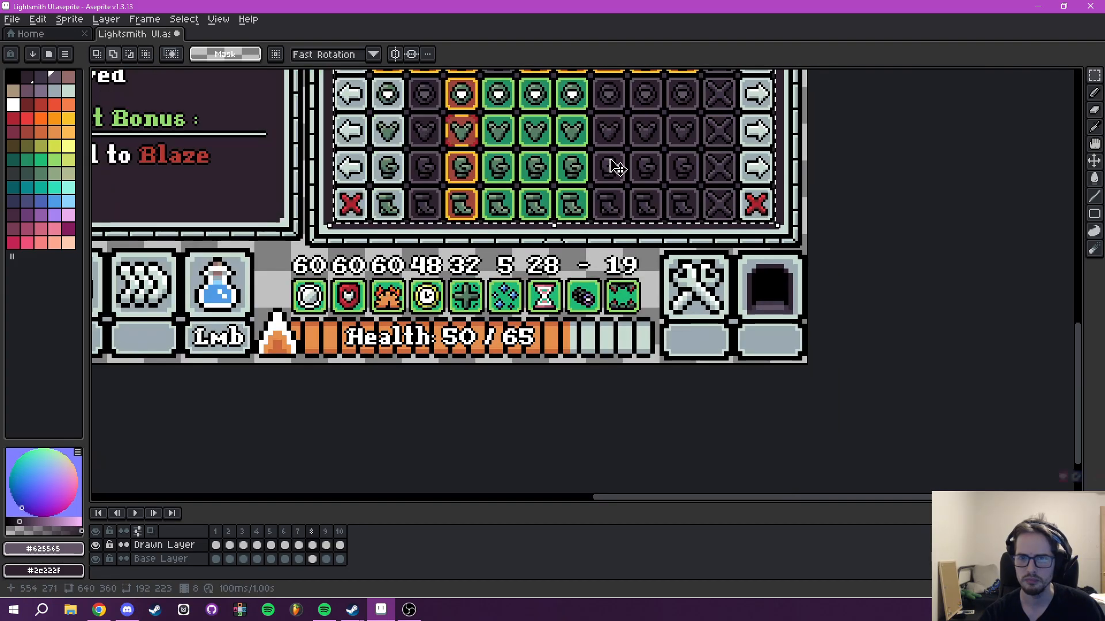
Fill the light green of the selected gear icons on frame 8 with grey #625565 and the dark green with #2e222f.
scroll(685, 278, "up", 2)
scroll(518, 296, "up", 5)
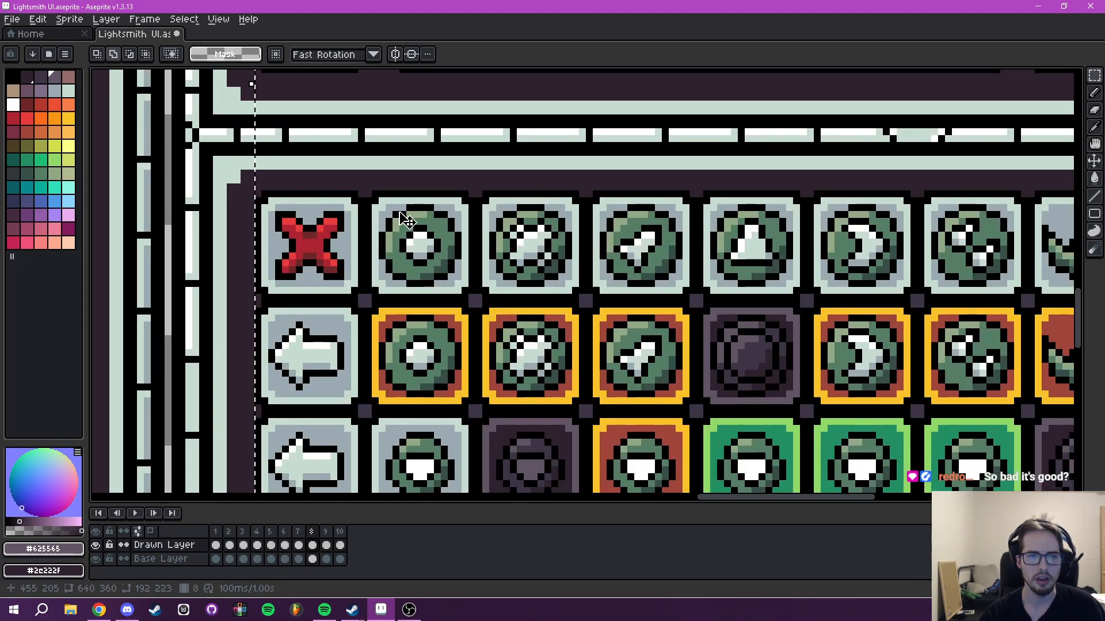
key("w")
Sample the greyish purple #7f708a from the CHAOS title as the foreground colour.
scroll(489, 315, "down", 3)
left_click_drag(667, 95, 470, 351)
left_click_drag(633, 124, 464, 426)
left_click_drag(582, 216, 547, 319)
scroll(548, 311, "up", 1)
key("i")
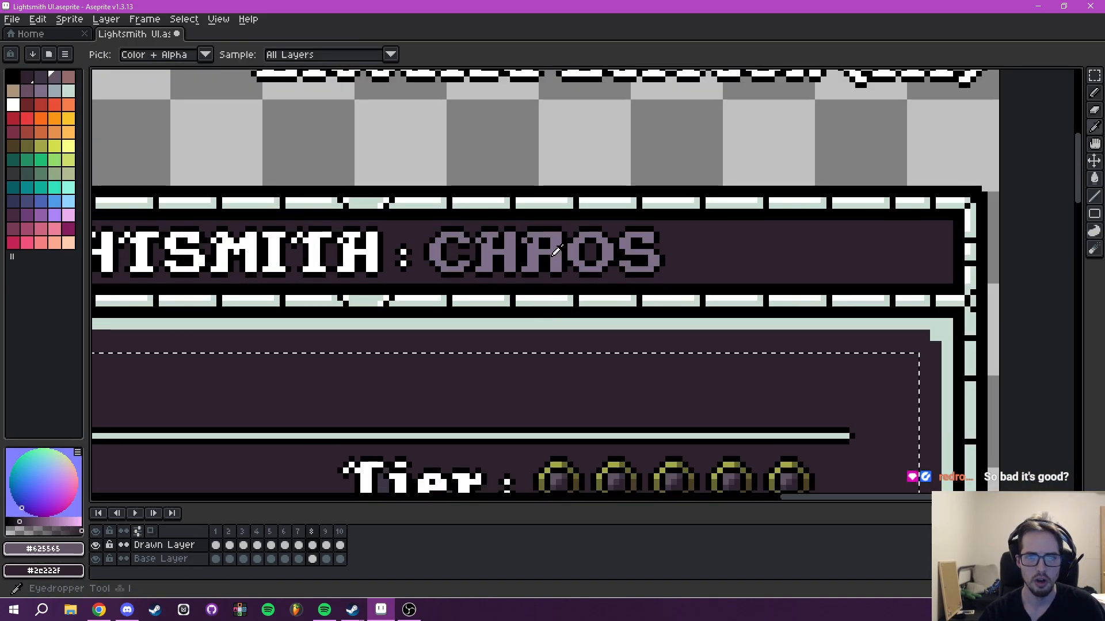
left_click(541, 253)
Try filling the remaining medium green of the selected gear icons on frame 8 with the greyish purple.
scroll(506, 357, "down", 4)
left_click_drag(452, 402, 585, 165)
scroll(532, 291, "up", 6)
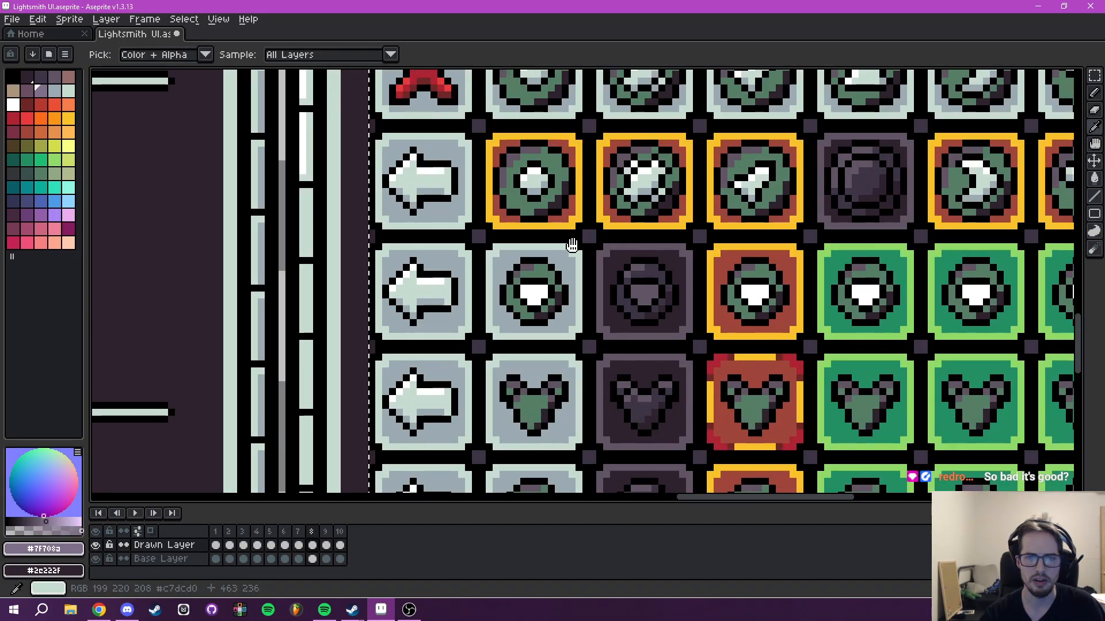
key("g")
left_click(512, 260)
scroll(512, 260, "down", 5)
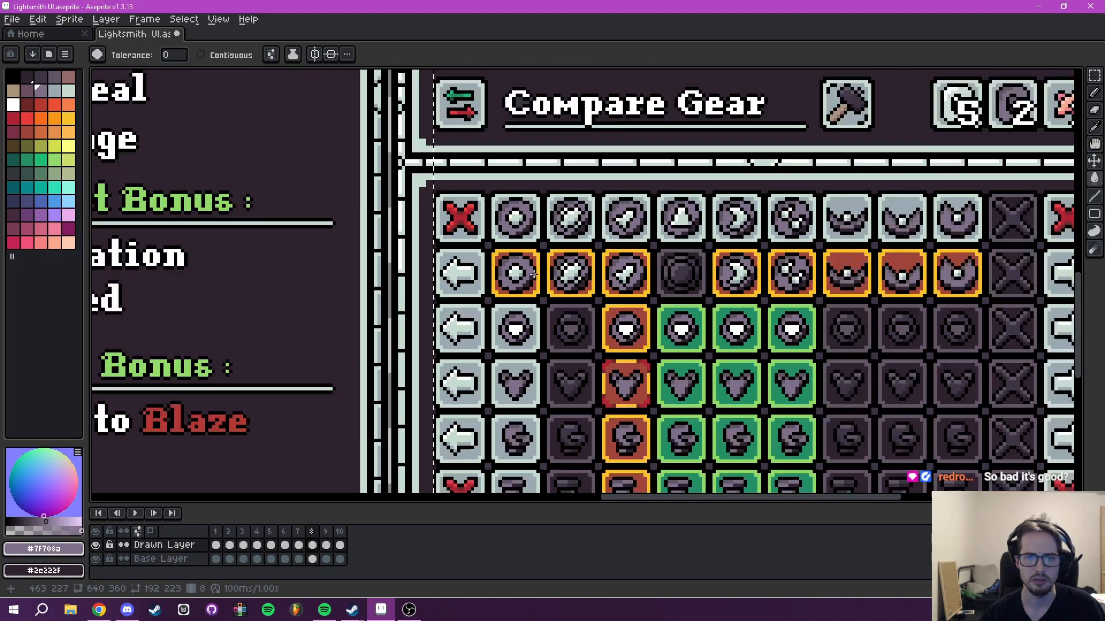
Sample the dark gem icon's medium shade #3e3546 as the foreground colour.
scroll(587, 267, "up", 6)
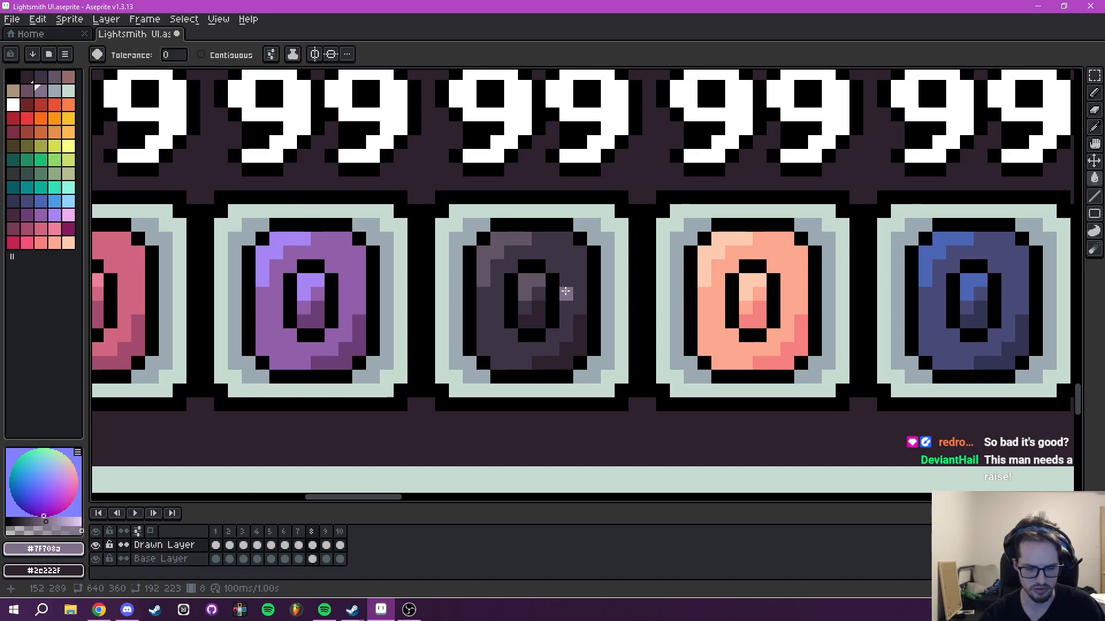
key("i")
left_click(574, 274)
Fill the main body colour of the selected gear icons on frame 8 with the dark grey #3e3546.
scroll(610, 275, "down", 3)
left_click_drag(943, 156, 261, 282)
left_click_drag(775, 149, 595, 227)
scroll(594, 226, "down", 4)
scroll(579, 142, "up", 4)
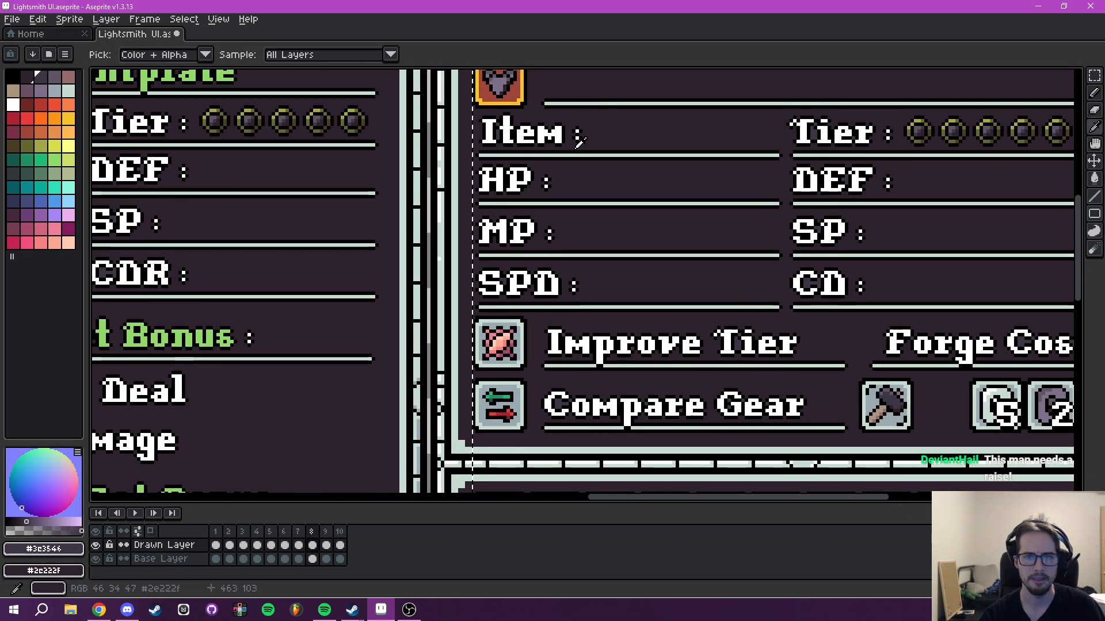
left_click_drag(579, 142, 525, 279)
key("g")
scroll(449, 275, "up", 2)
left_click(431, 212)
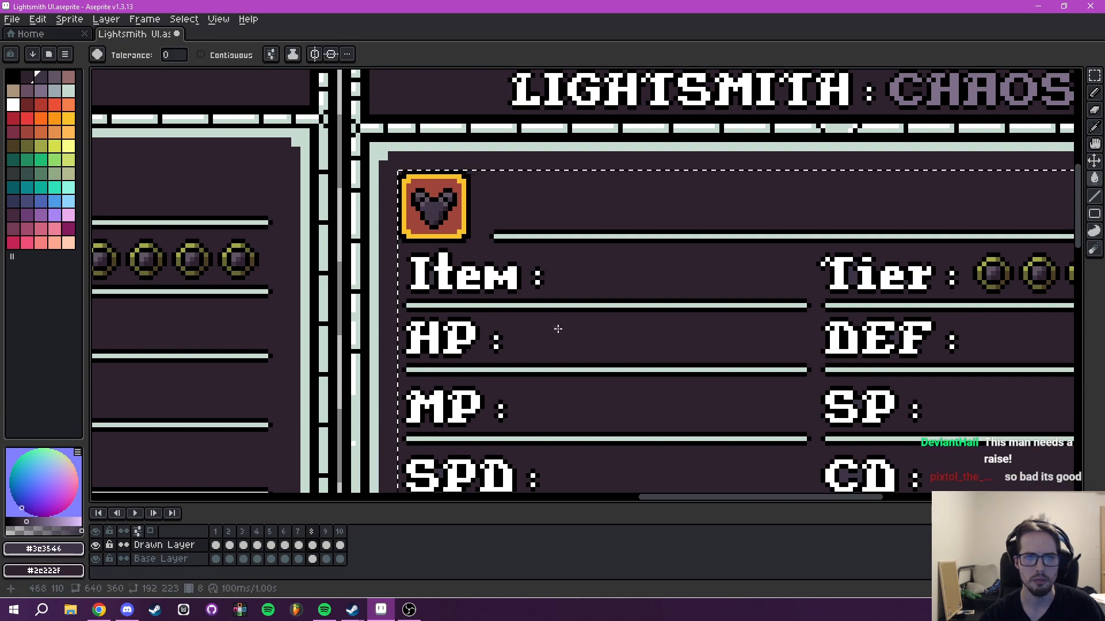
Examine how the dark gear icons on frame 8 read against their slots and the rest of the menu.
scroll(570, 344, "down", 3)
left_click_drag(619, 407, 592, 40)
left_click_drag(749, 306, 620, 350)
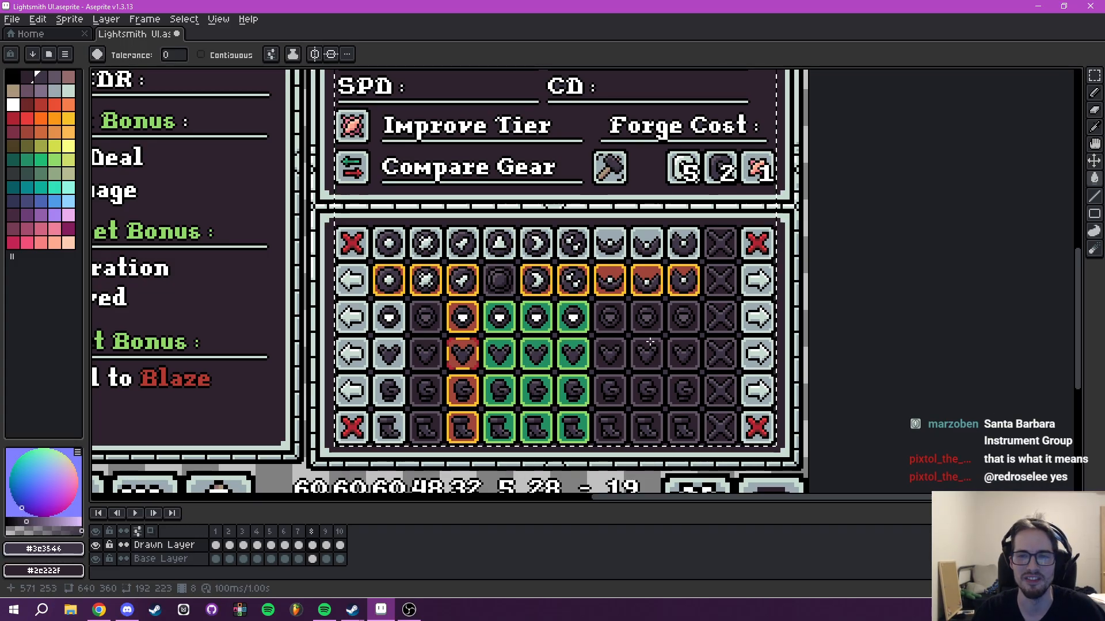
left_click_drag(645, 267, 597, 274)
scroll(597, 274, "down", 5)
scroll(597, 274, "up", 3)
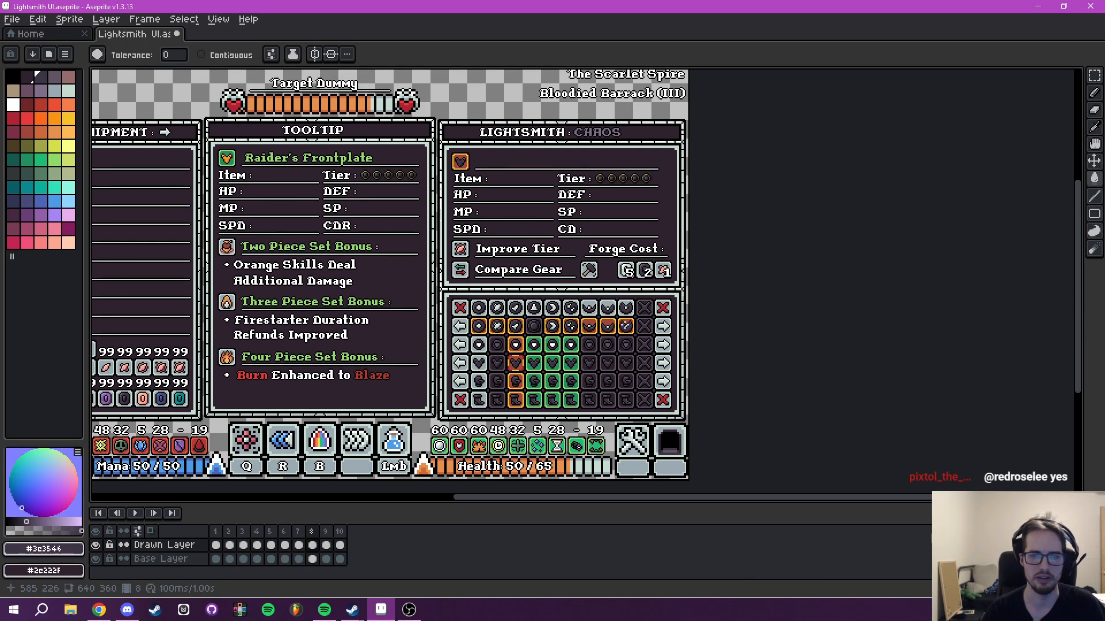
scroll(575, 378, "up", 2)
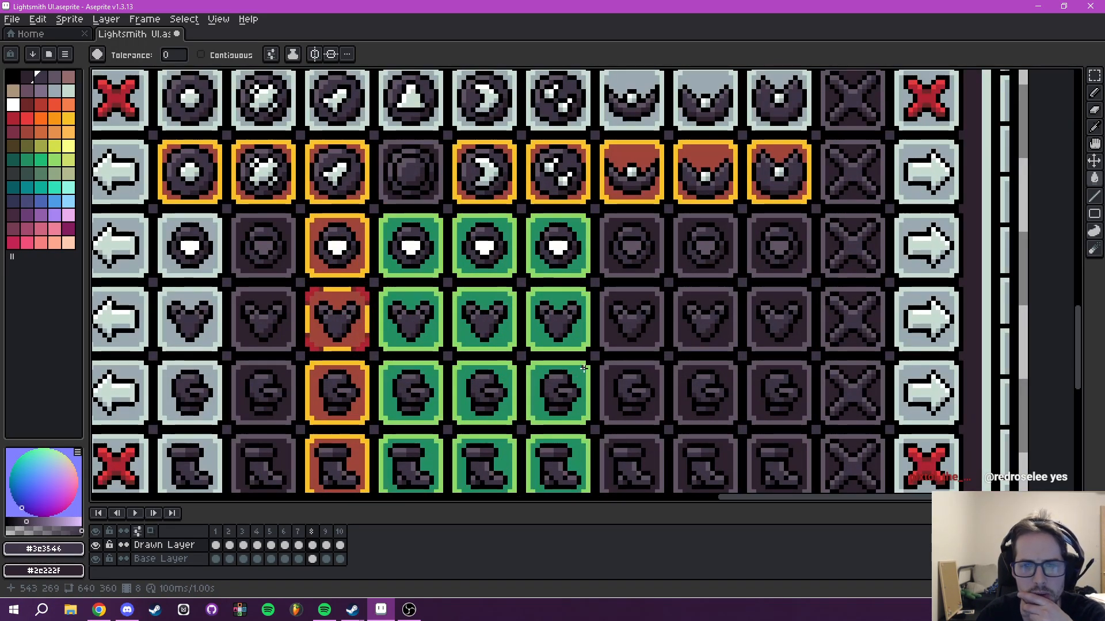
scroll(585, 358, "down", 1)
scroll(600, 337, "down", 3)
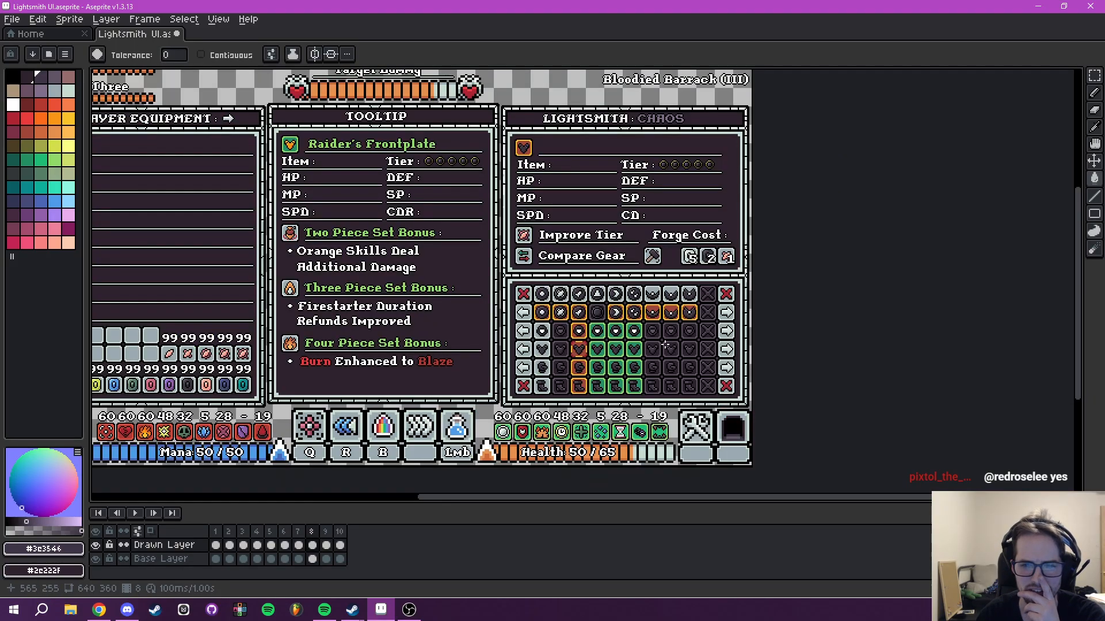
scroll(664, 344, "up", 2)
left_click_drag(664, 344, 726, 326)
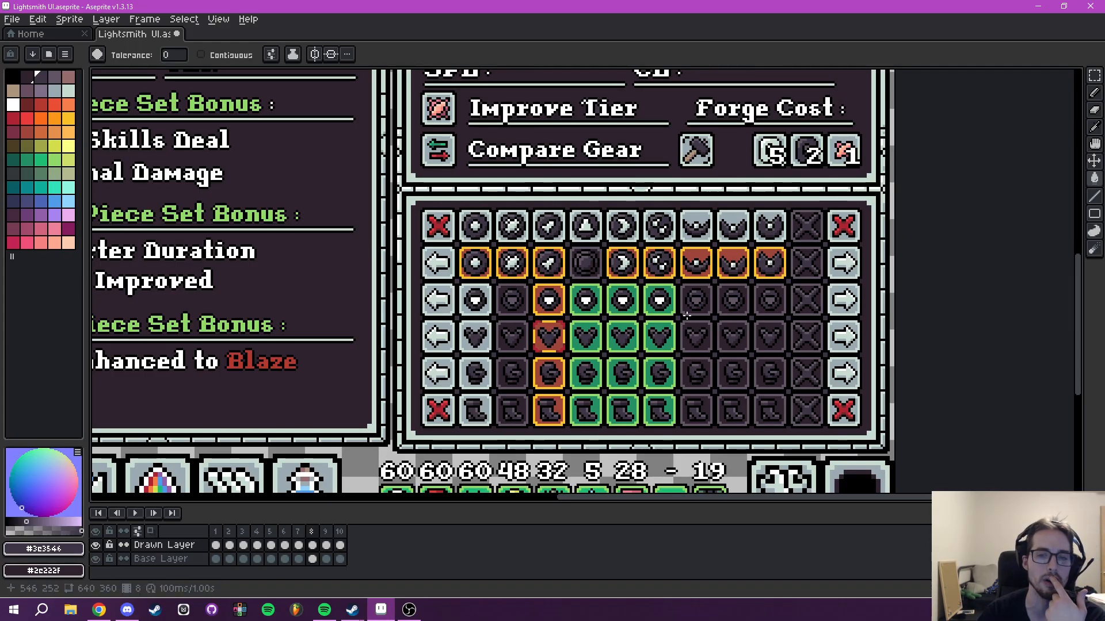
scroll(702, 296, "down", 3)
scroll(676, 293, "up", 3)
left_click_drag(669, 304, 590, 344)
scroll(602, 335, "down", 2)
scroll(633, 308, "down", 2)
scroll(633, 307, "up", 2)
left_click_drag(673, 311, 666, 304)
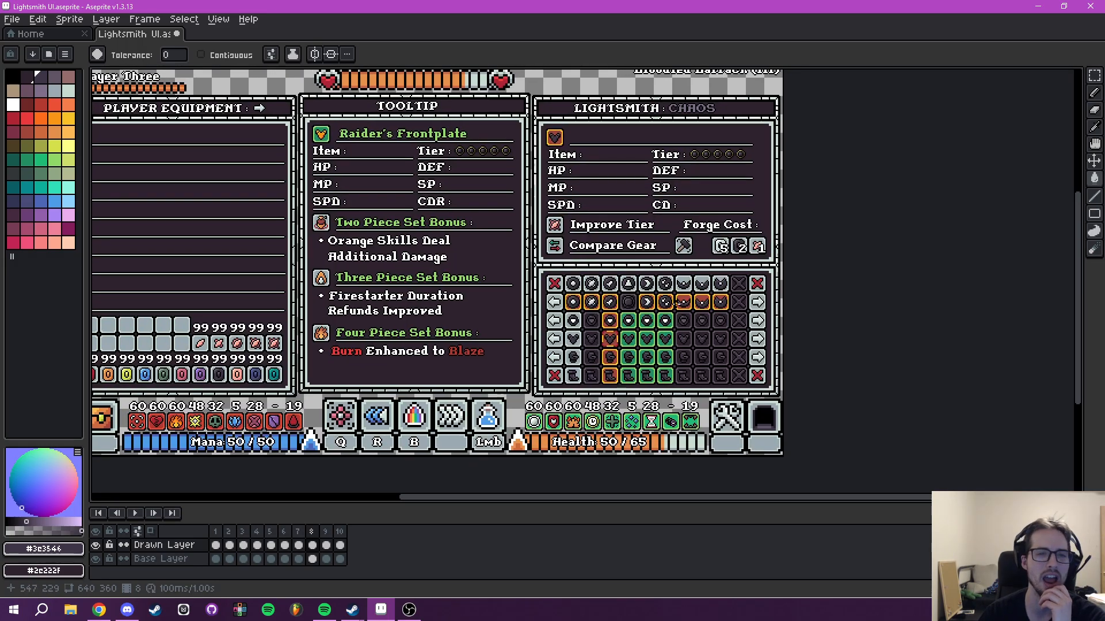
On frame 9, select the 192 by 223 pixel area covering the Lightsmith armour icon, stats and entire gear grid.
key("period")
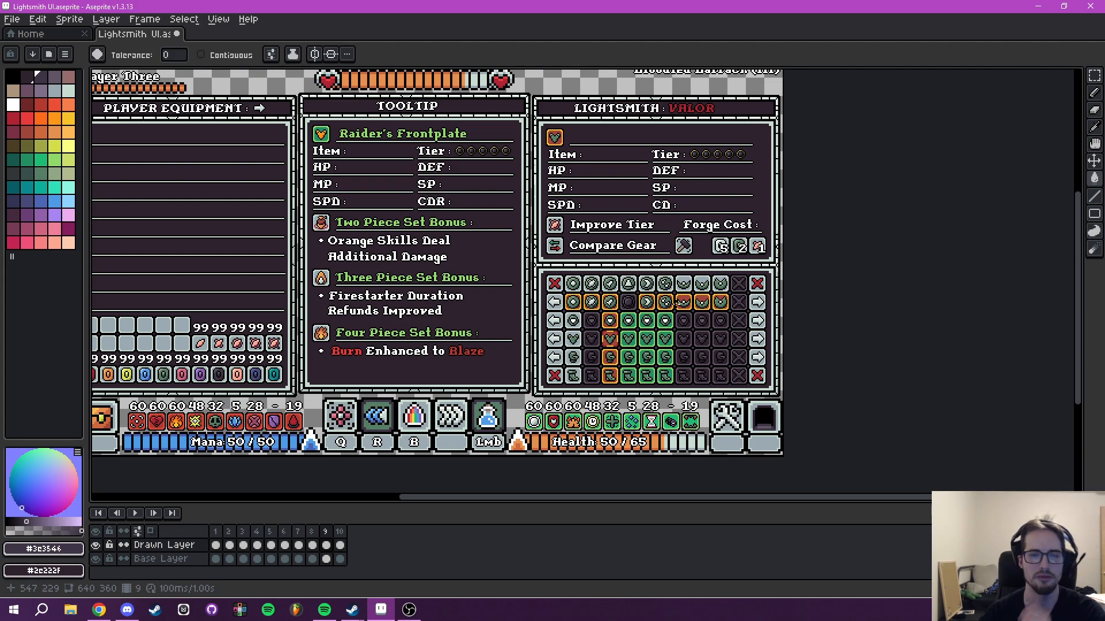
key("m")
mouse_move(564, 210)
left_mouse_down()
mouse_move(574, 314)
mouse_move(544, 201)
mouse_move(544, 306)
left_mouse_up()
scroll(574, 287, "up", 3)
scroll(544, 305, "up", 1)
left_click_drag(510, 231, 880, 156)
scroll(668, 133, "down", 5)
left_click_drag(567, 122, 836, 308)
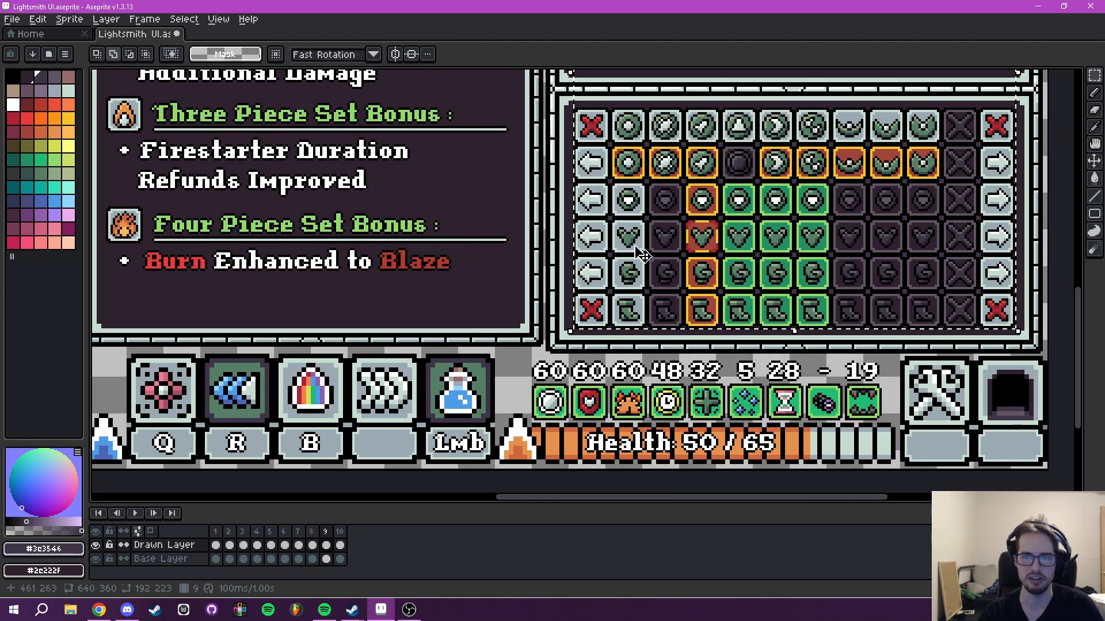
Fill the highlights of the selected gear icons on frame 9 with #e83b3b and their shadows with #6e2727, sampled from the red X.
scroll(652, 321, "up", 4)
scroll(602, 298, "up", 1)
left_click_drag(615, 275, 578, 298)
key("i")
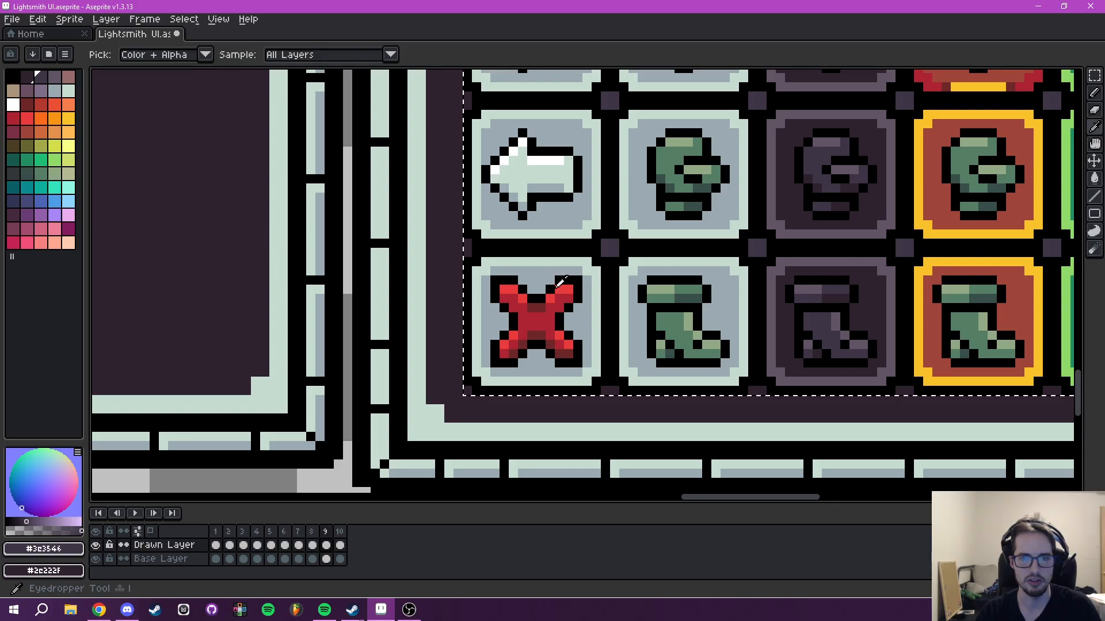
left_click(559, 289)
left_click_drag(657, 283, 531, 282)
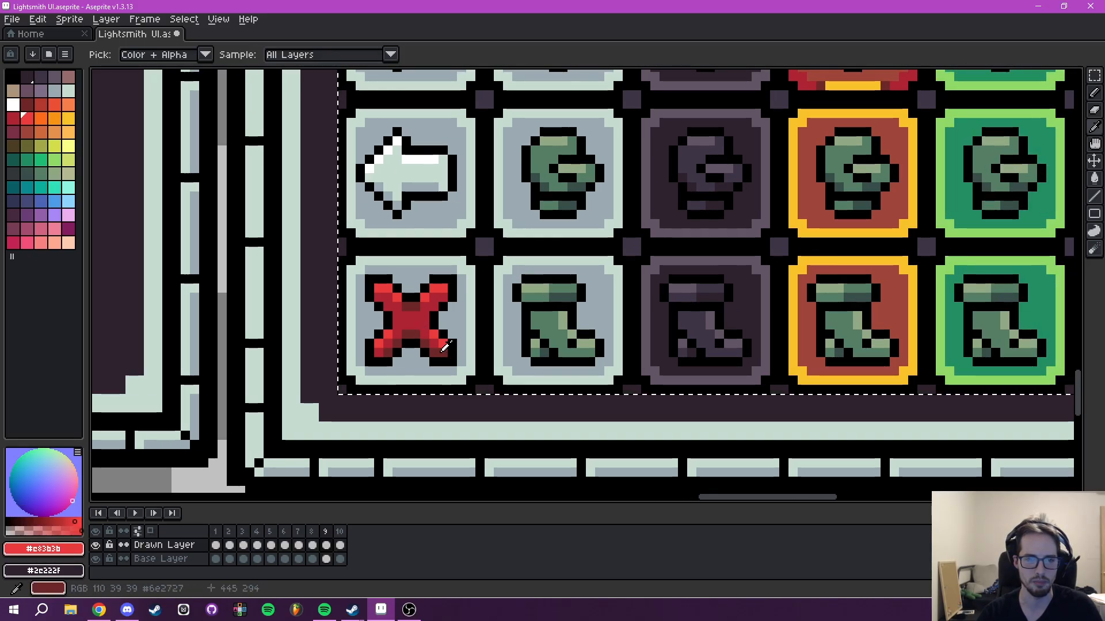
right_click(439, 350)
key("g")
left_click(526, 298)
Sample the red X's medium shade #ae2334, fill the main body colour of the selected gear icons with it, and clear the selection.
scroll(541, 308, "up", 2)
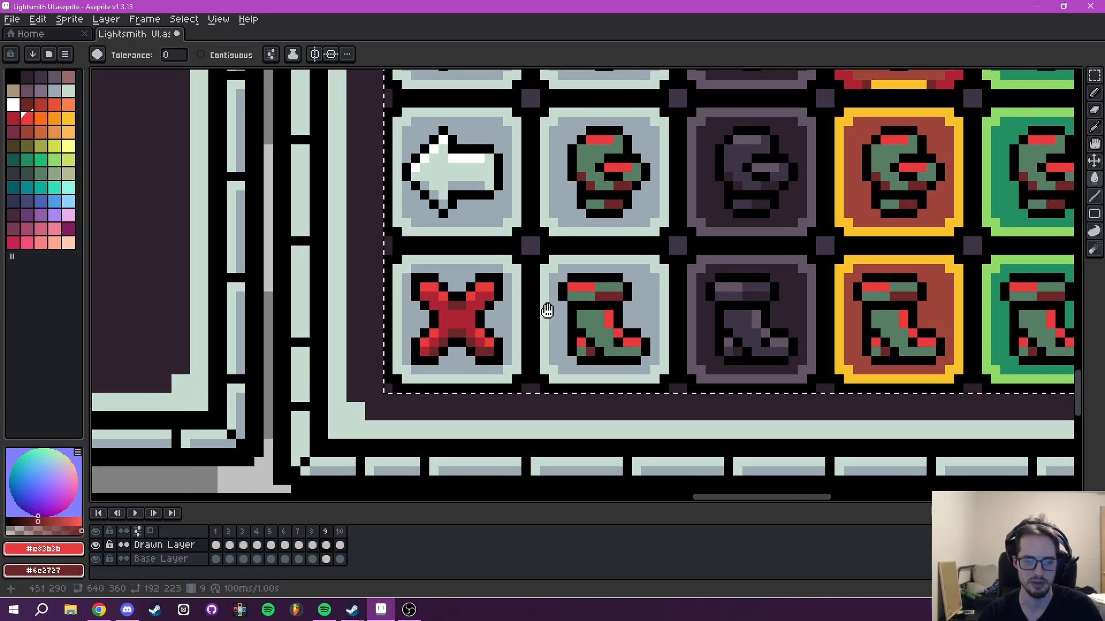
key("i")
scroll(559, 306, "up", 2)
left_click(303, 313)
key("g")
left_click(796, 254)
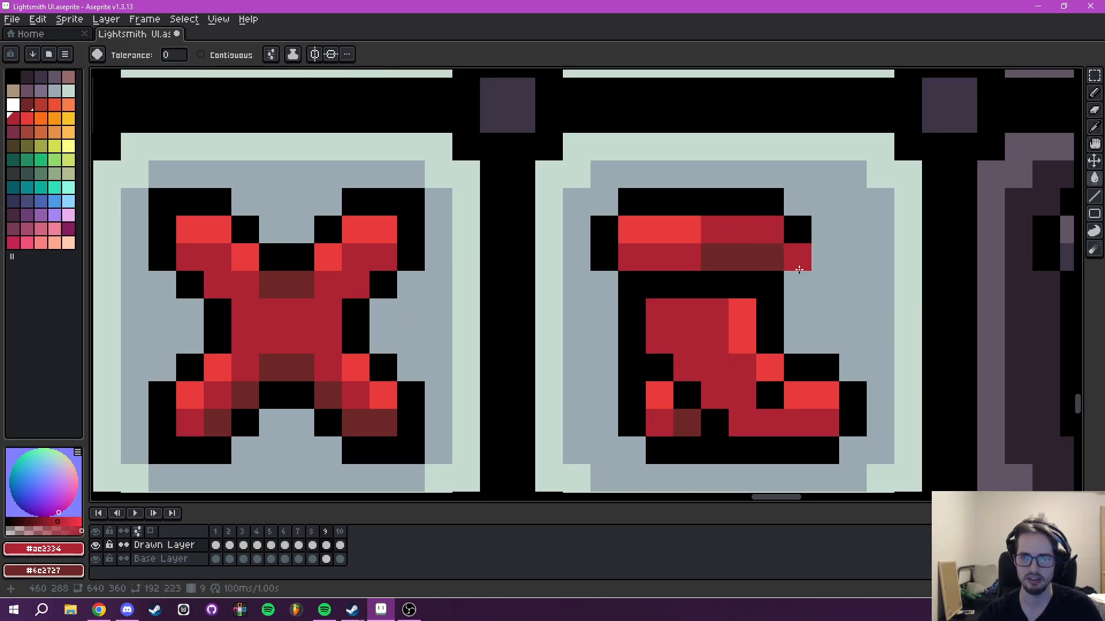
scroll(843, 259, "down", 4)
scroll(842, 260, "down", 5)
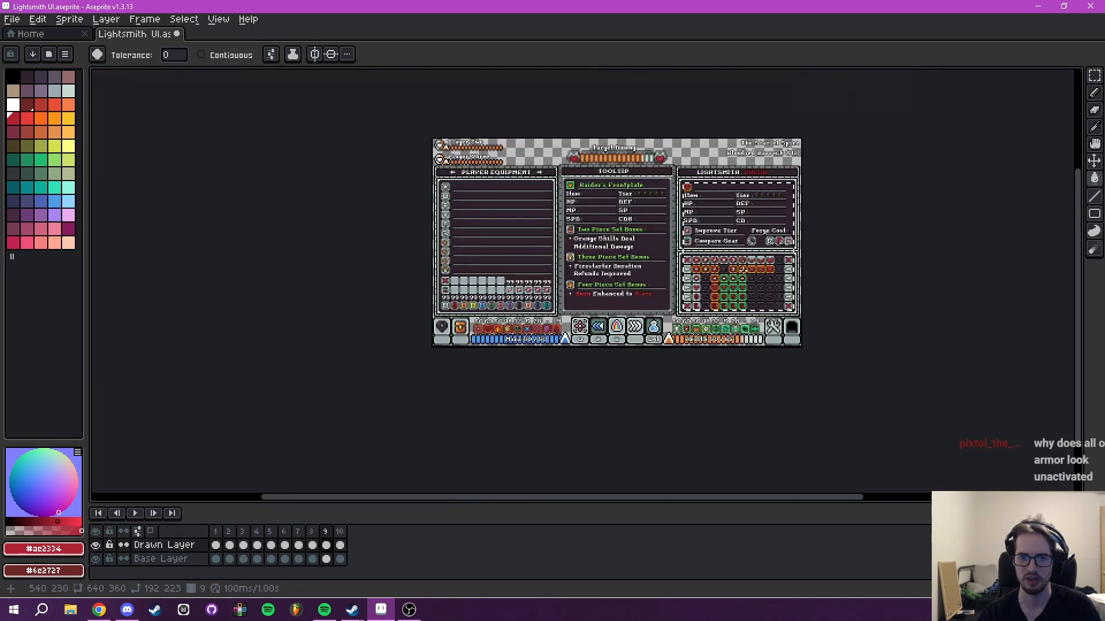
scroll(755, 248, "up", 2)
left_click_drag(754, 249, 650, 286)
key("ctrl+d")
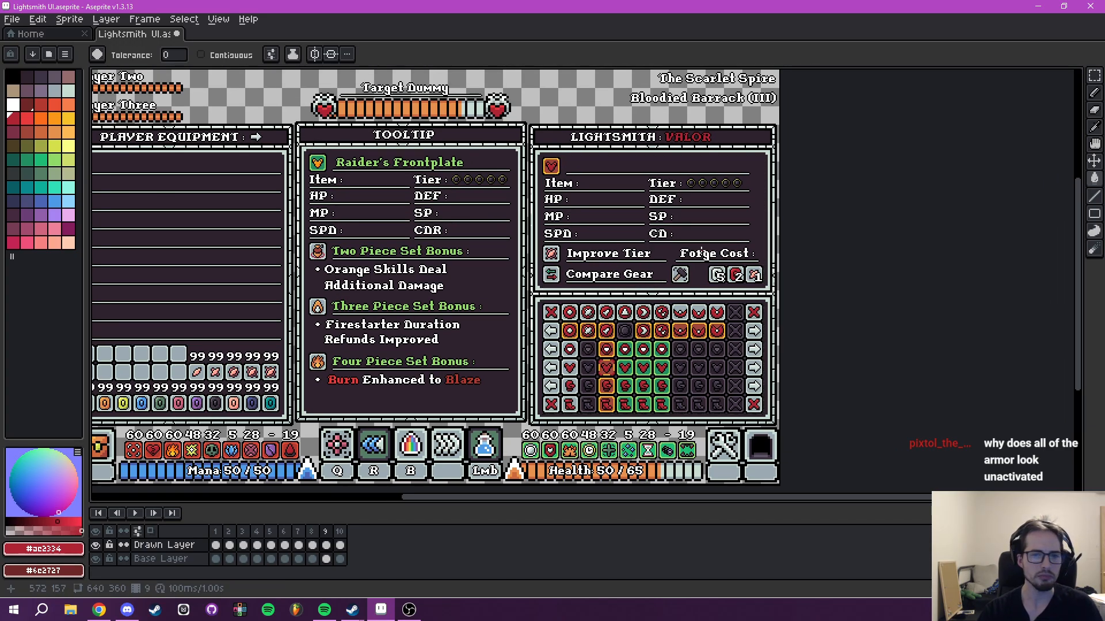
On frame 8, draw purple freehand circle and cross marks with the Pencil tool over the inactive gear icons.
key("comma")
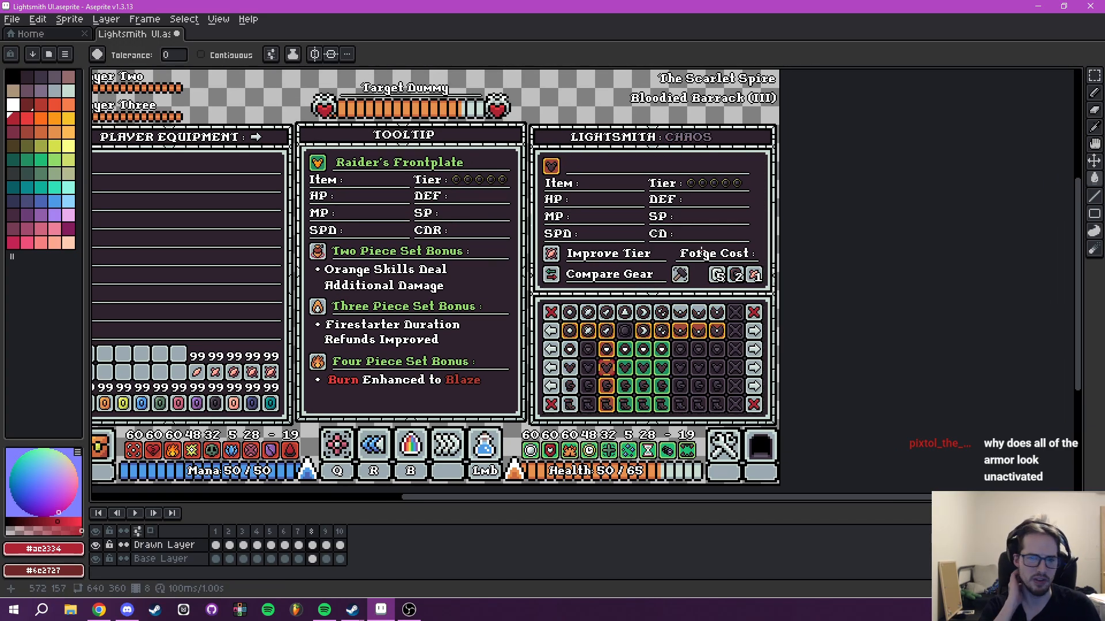
scroll(688, 406, "up", 4)
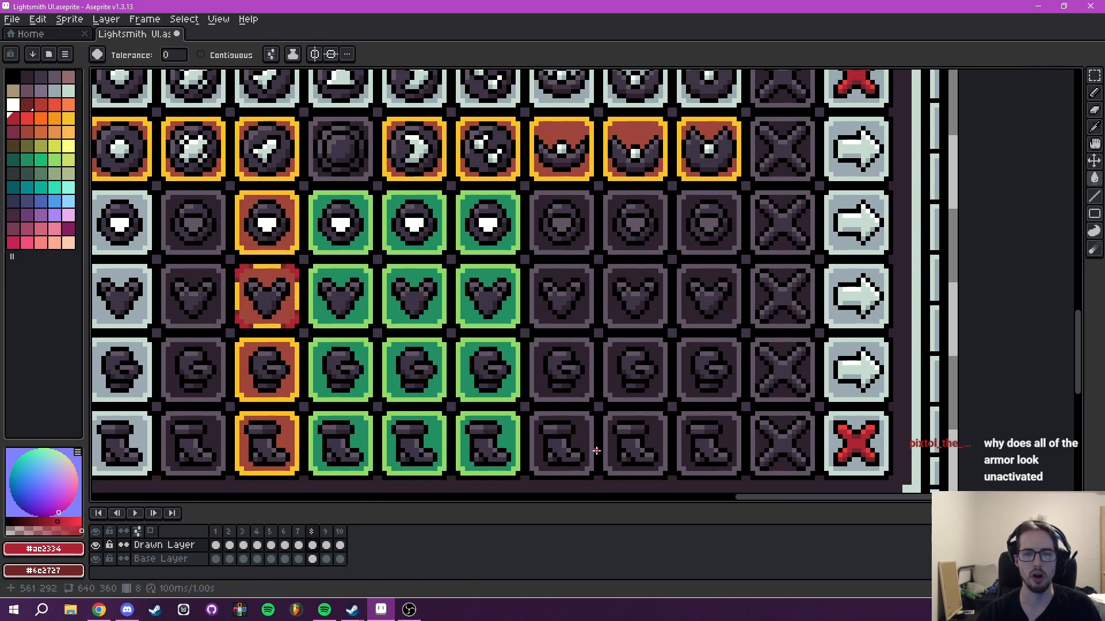
left_click_drag(597, 451, 591, 393)
left_click(55, 215)
key("b")
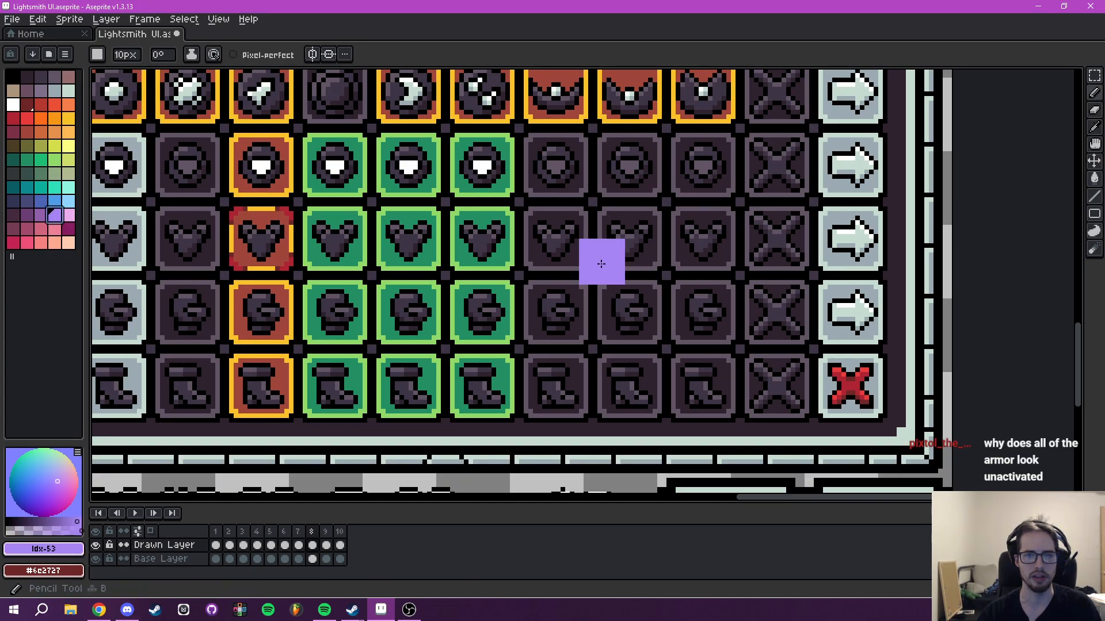
mouse_move(551, 241)
left_mouse_down()
mouse_move(748, 228)
mouse_move(575, 210)
mouse_move(611, 195)
left_mouse_up()
scroll(706, 278, "down", 4)
scroll(704, 277, "up", 4)
left_click_drag(575, 289, 670, 369)
left_click_drag(655, 292, 596, 396)
scroll(633, 374, "down", 4)
scroll(661, 364, "up", 3)
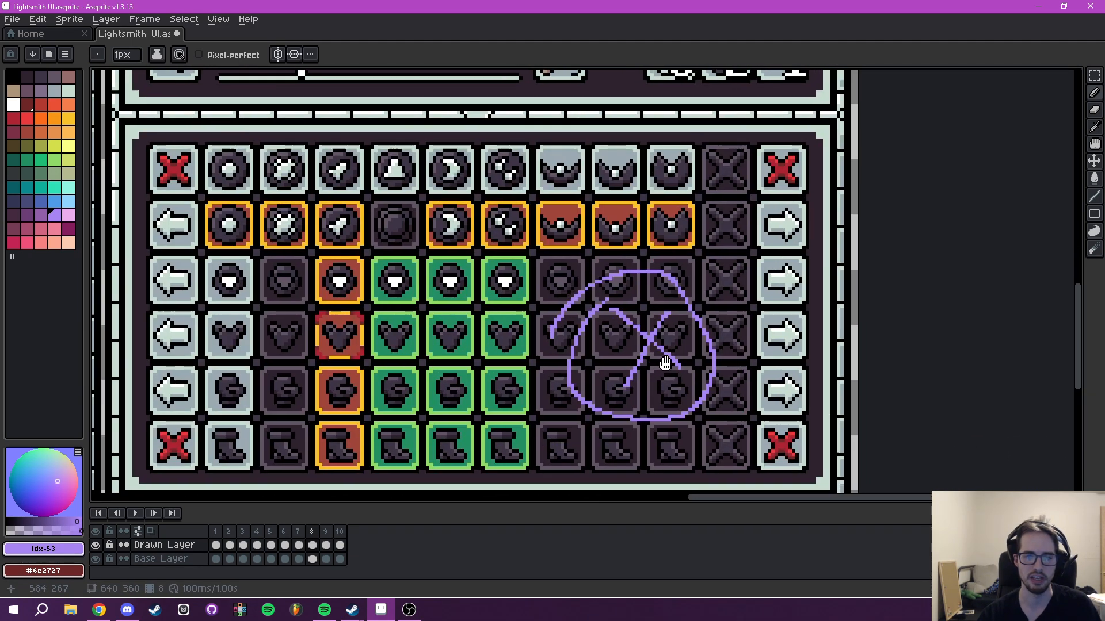
left_click_drag(661, 363, 689, 377)
Undo the purple pencil marks over the gear grid.
key("ctrl+z")
key("ctrl+z")
key("ctrl+z")
key("ctrl+z")
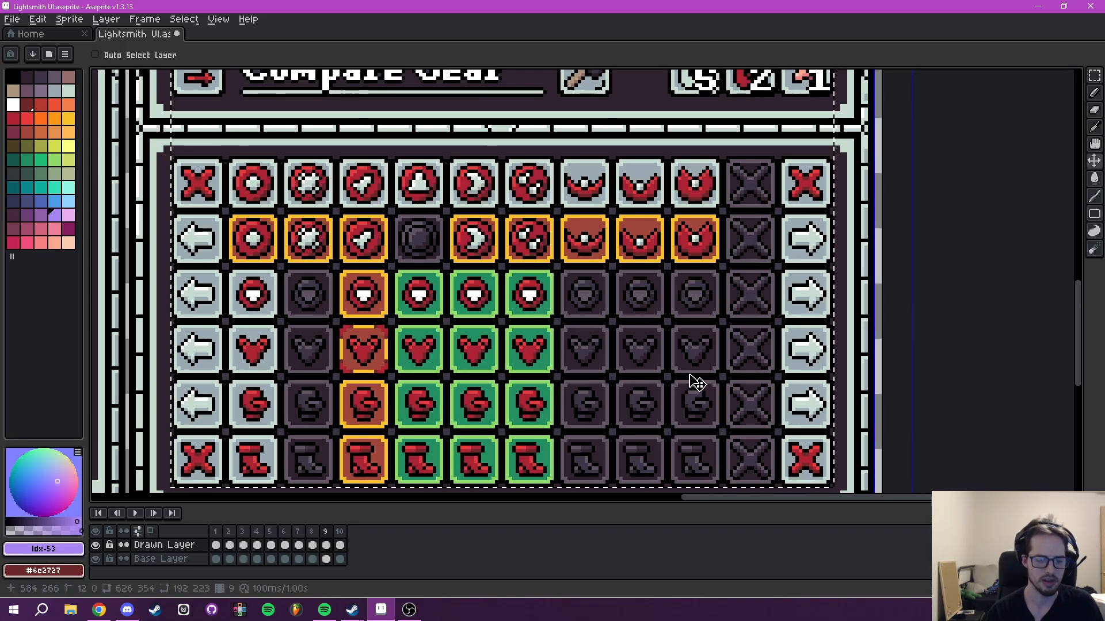
Compare the recoloured gear icons on the different Lightsmith frames, ending on frame 8.
key("b")
scroll(695, 382, "down", 4)
scroll(689, 361, "up", 2)
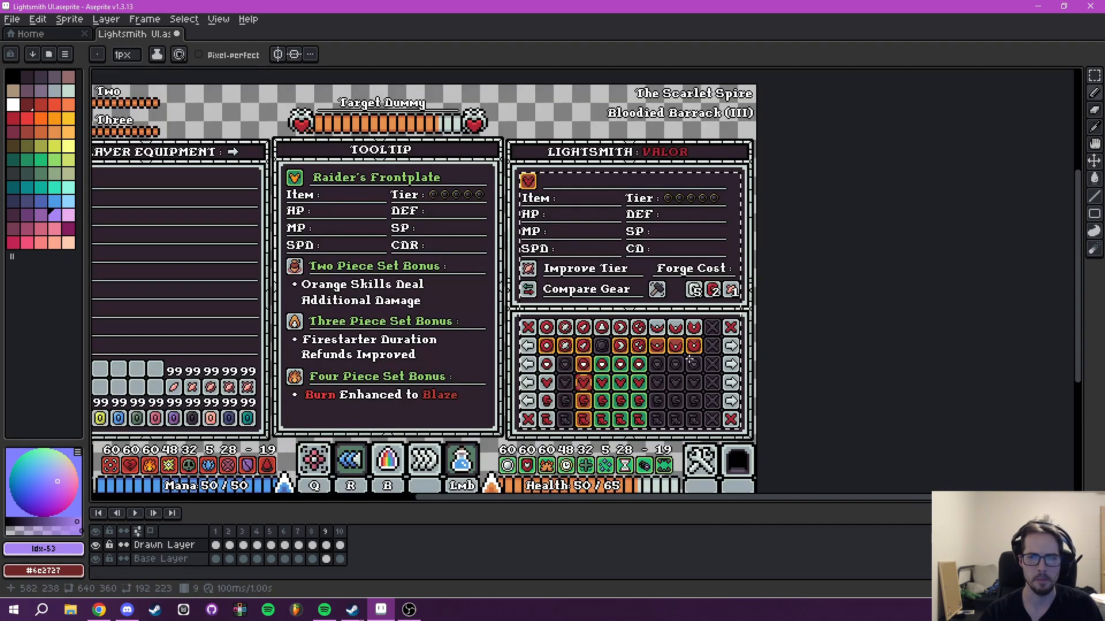
scroll(688, 359, "up", 3)
key("Right")
key("Left")
key("Left")
key("Left")
key("Left")
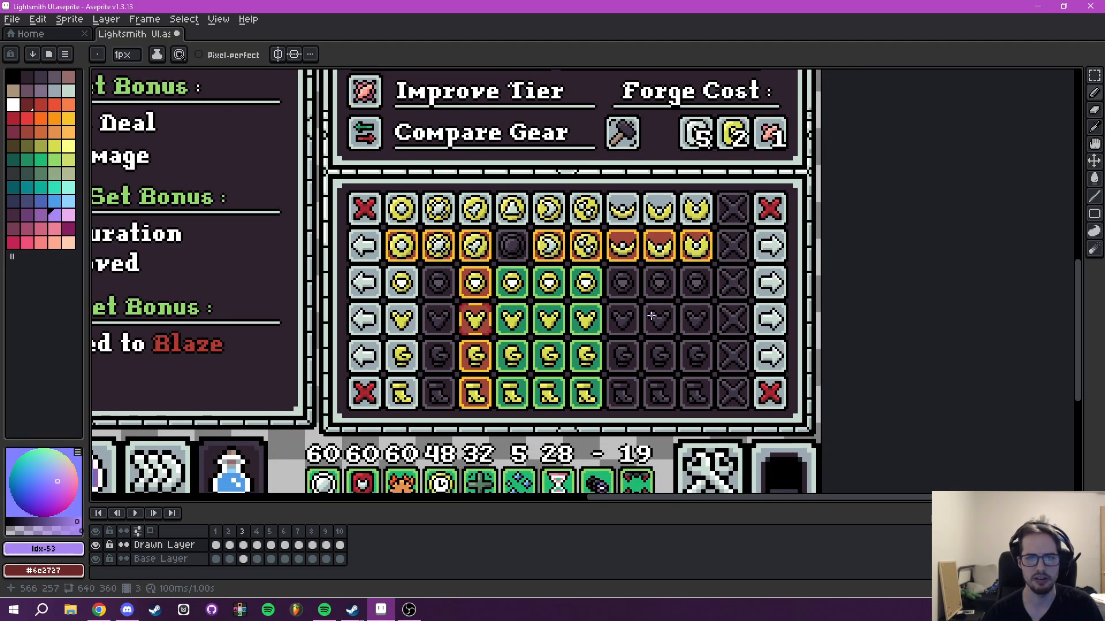
key("Right")
key("Right")
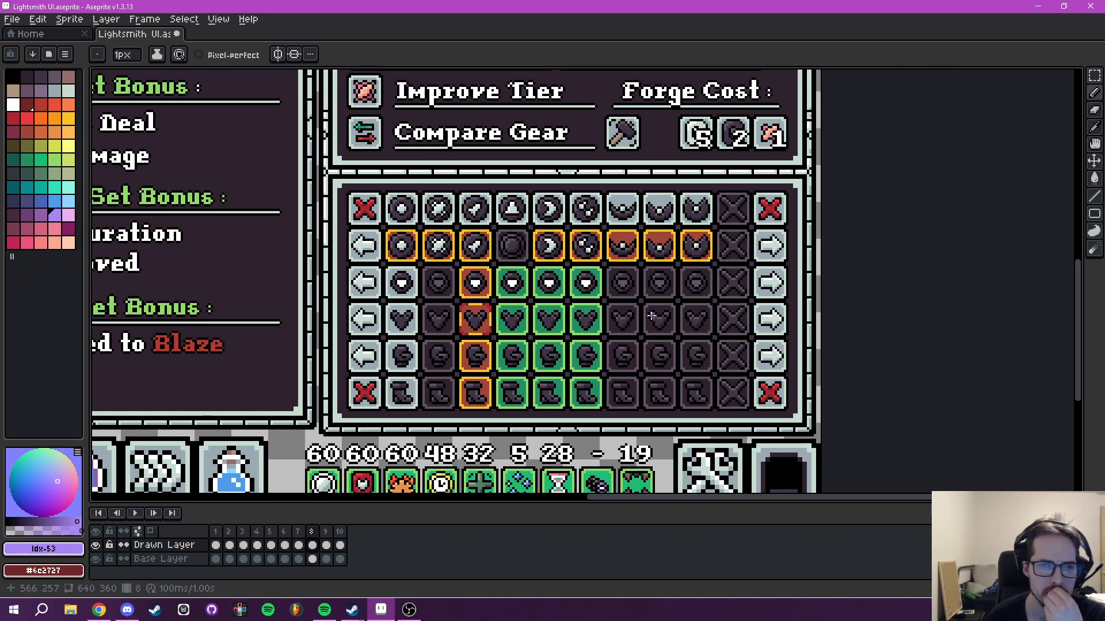
Examine the dark gear icons on frame 8 up close against the inactive ones and compare them with the neighbouring frames.
scroll(408, 317, "up", 3)
left_click_drag(439, 292, 456, 320)
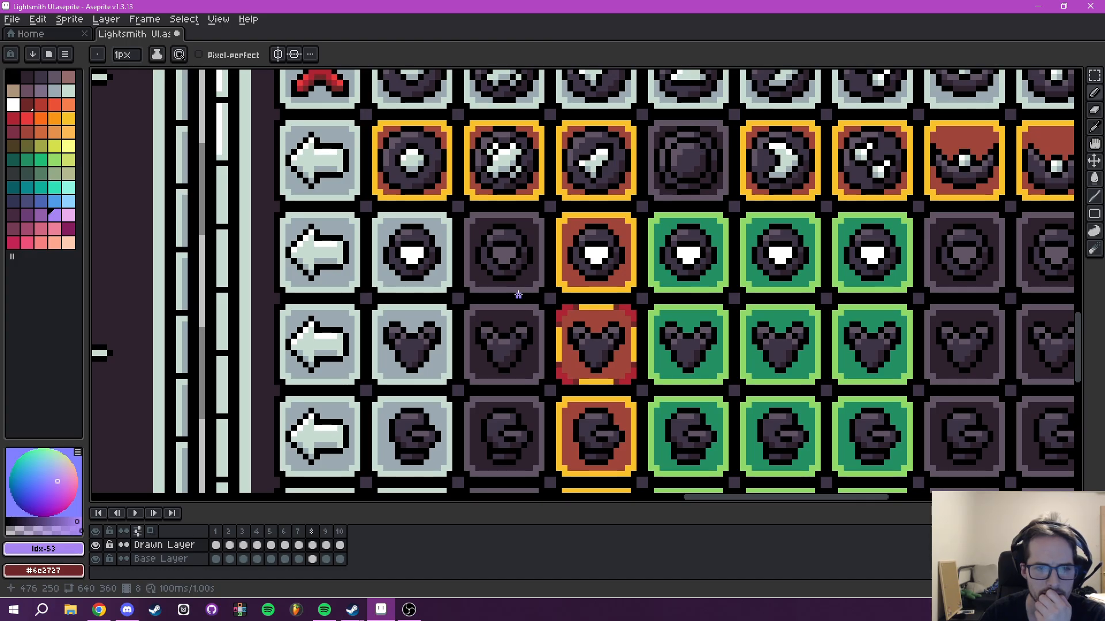
scroll(493, 280, "up", 4)
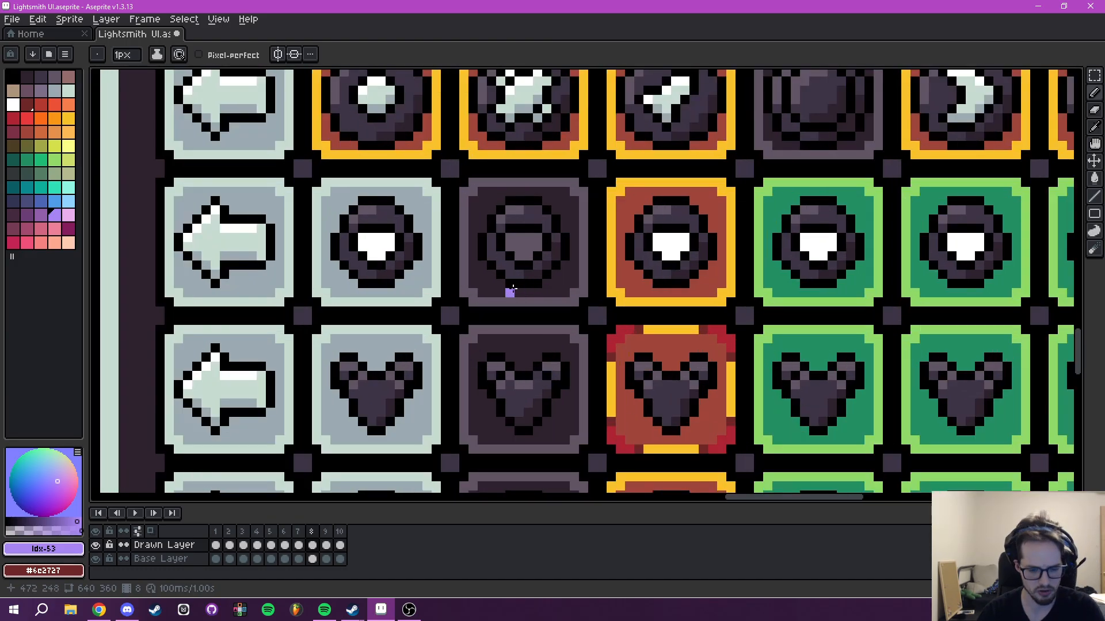
key("alt")
left_click(537, 183, "alt")
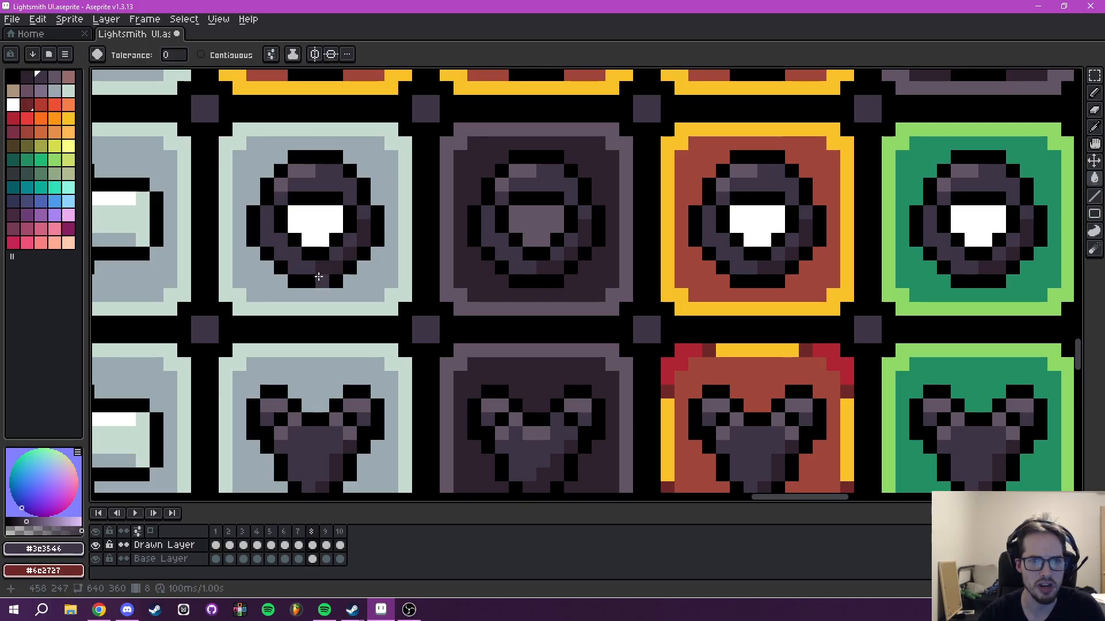
scroll(502, 261, "down", 3)
scroll(503, 261, "down", 5)
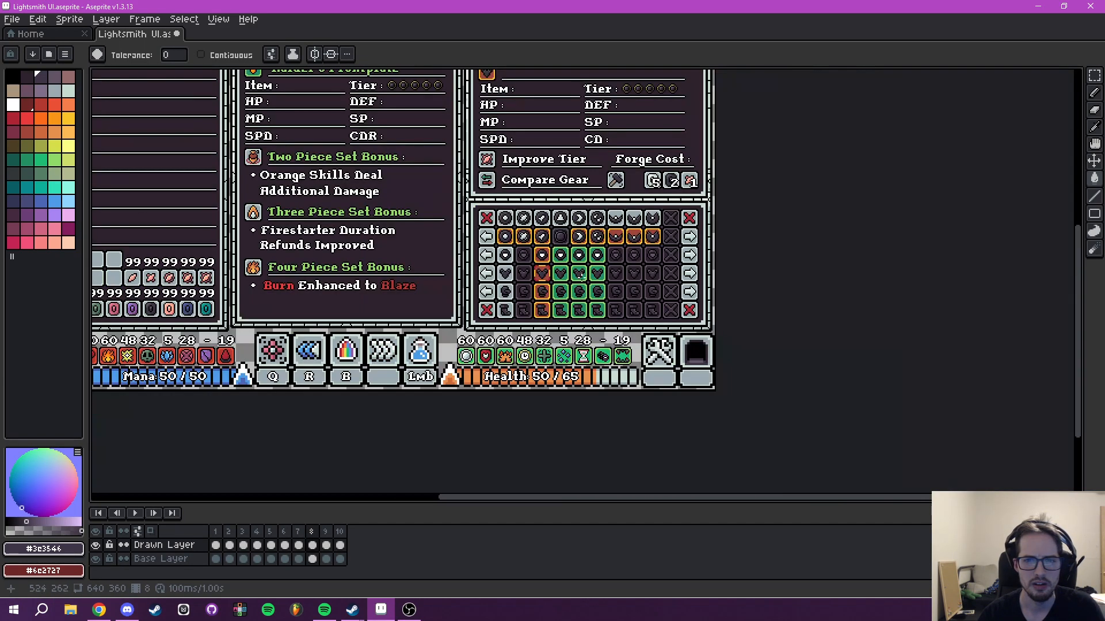
scroll(598, 299, "up", 5)
left_click_drag(618, 246, 538, 310)
left_click_drag(484, 267, 570, 287)
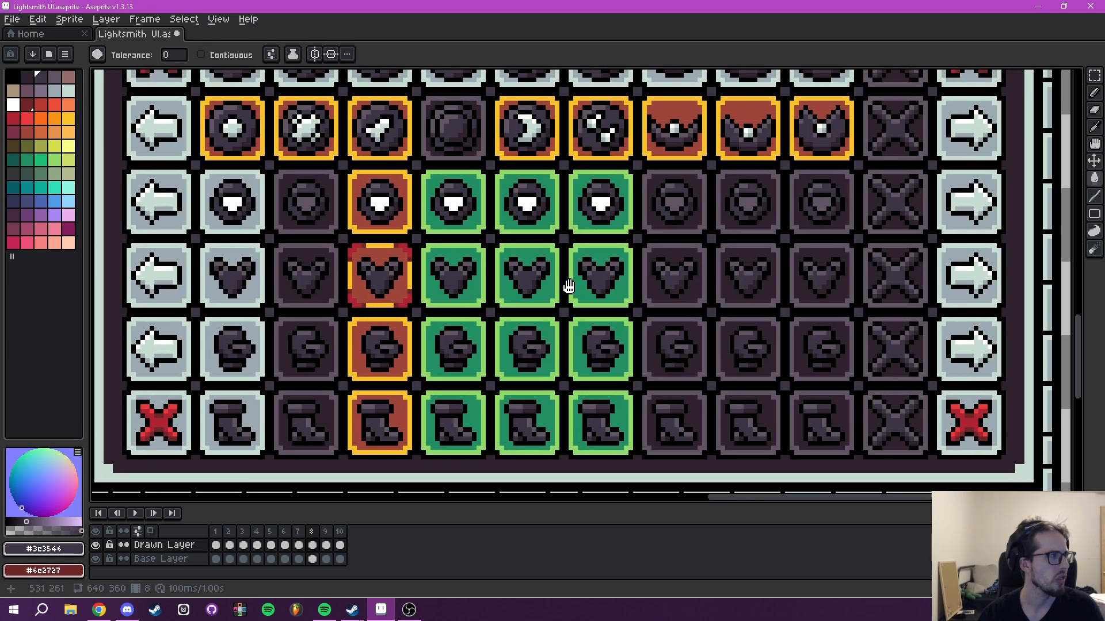
scroll(609, 238, "down", 4)
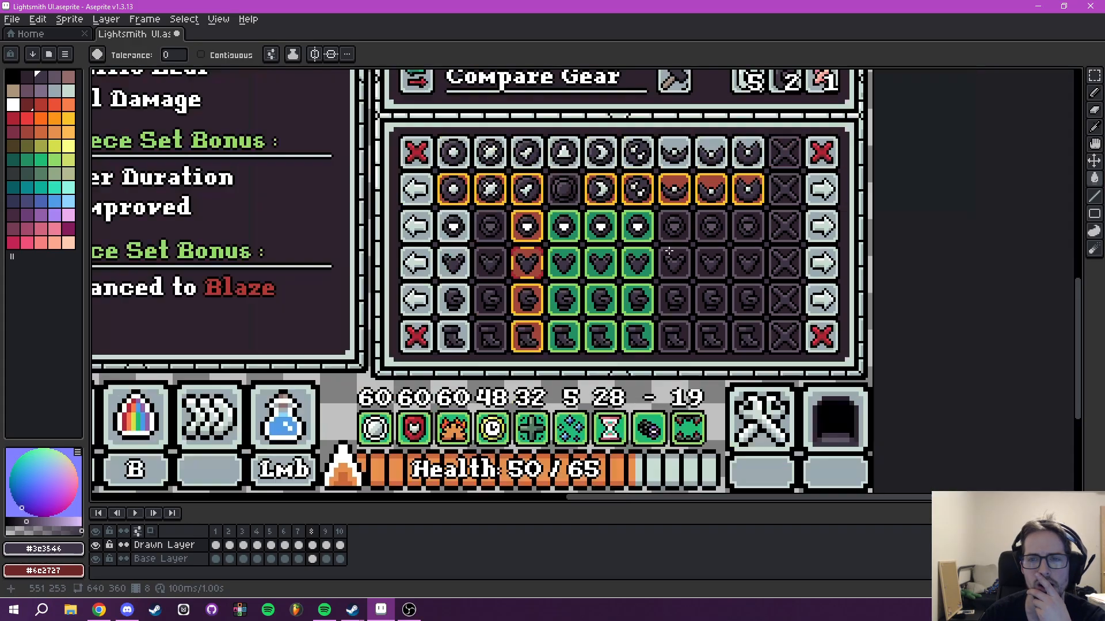
left_click_drag(690, 268, 644, 364)
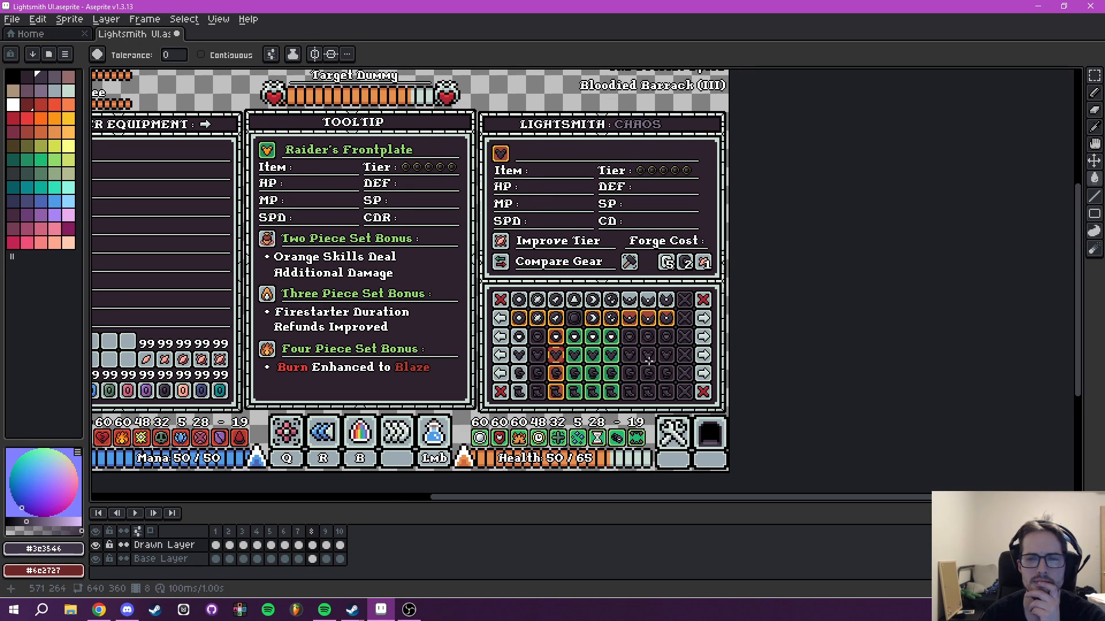
key("Right")
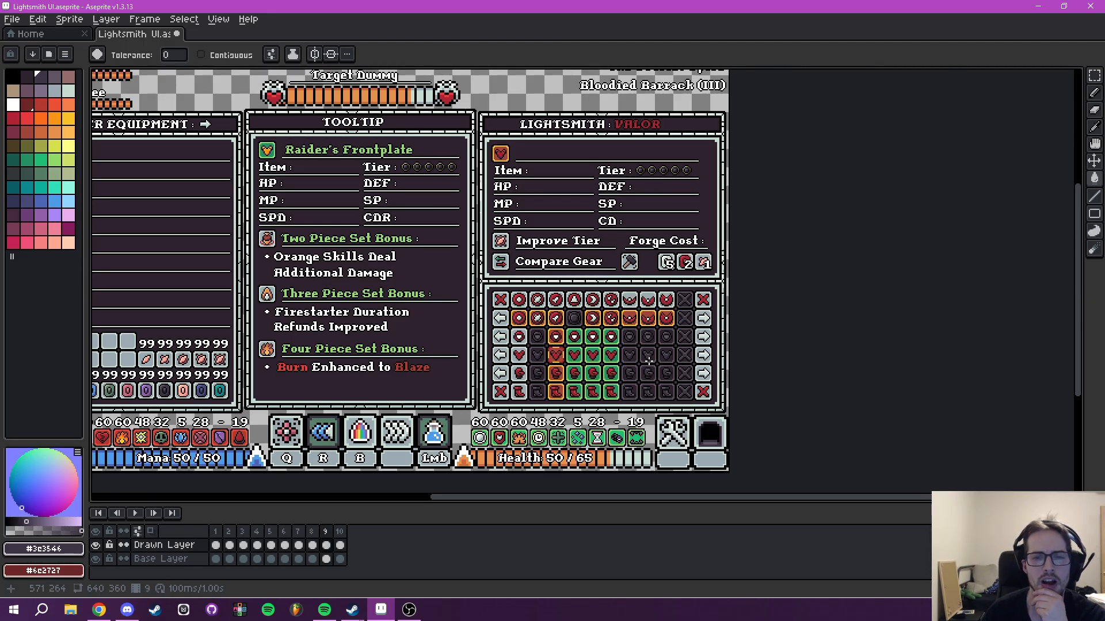
key("Left")
key("Left")
key("Right")
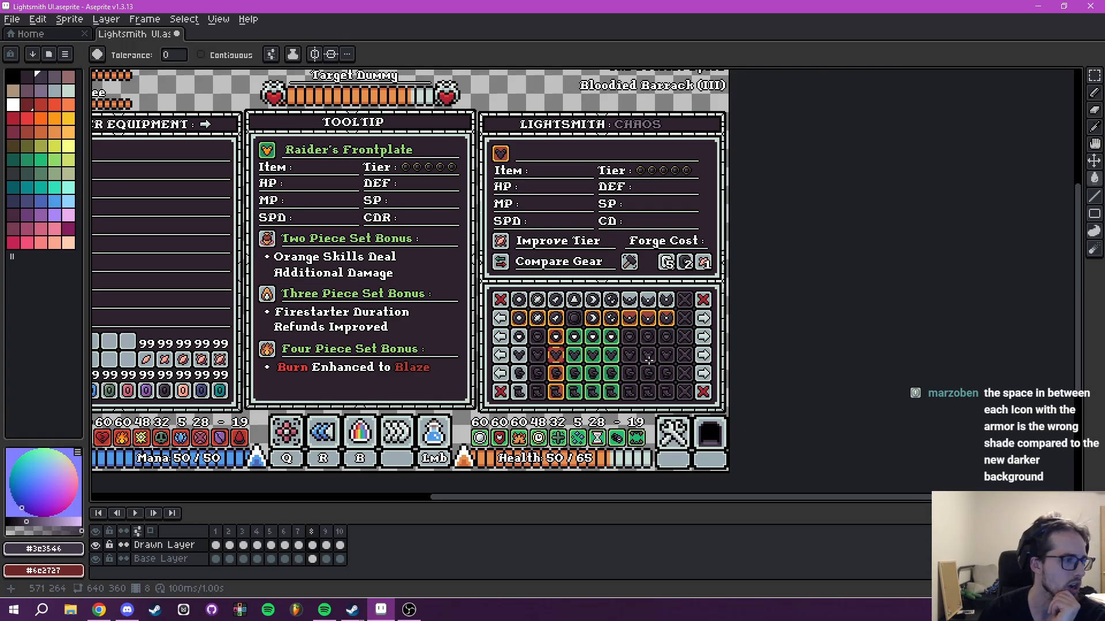
Inspect the small squares between the gear slots and the panel background around the grid on frame 8.
scroll(648, 361, "up", 4)
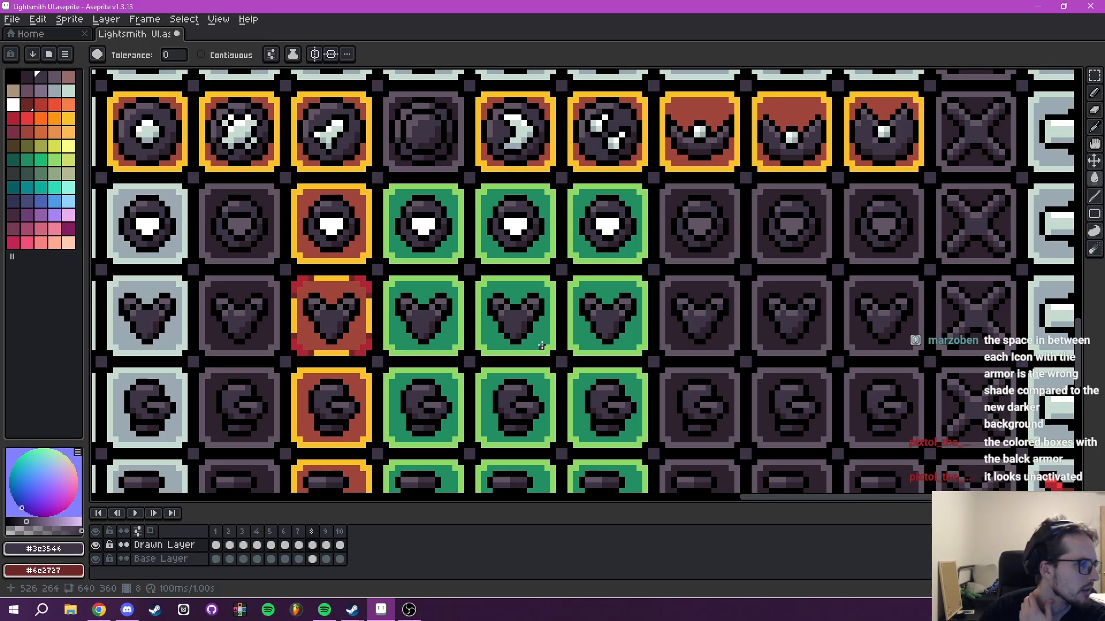
left_click_drag(507, 341, 626, 357)
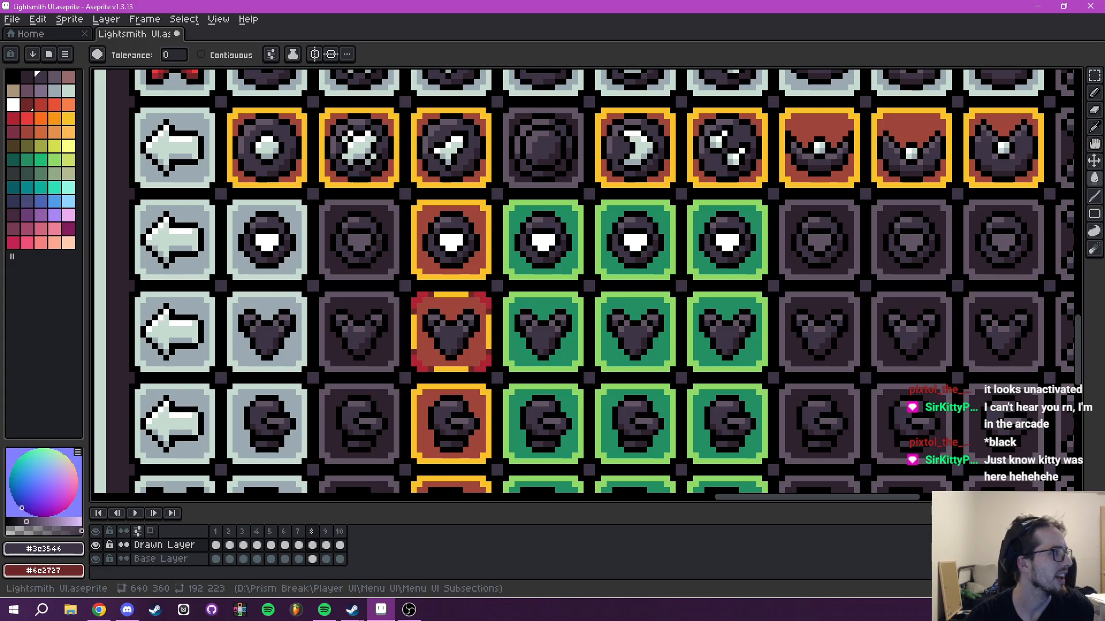
key("alt+Tab")
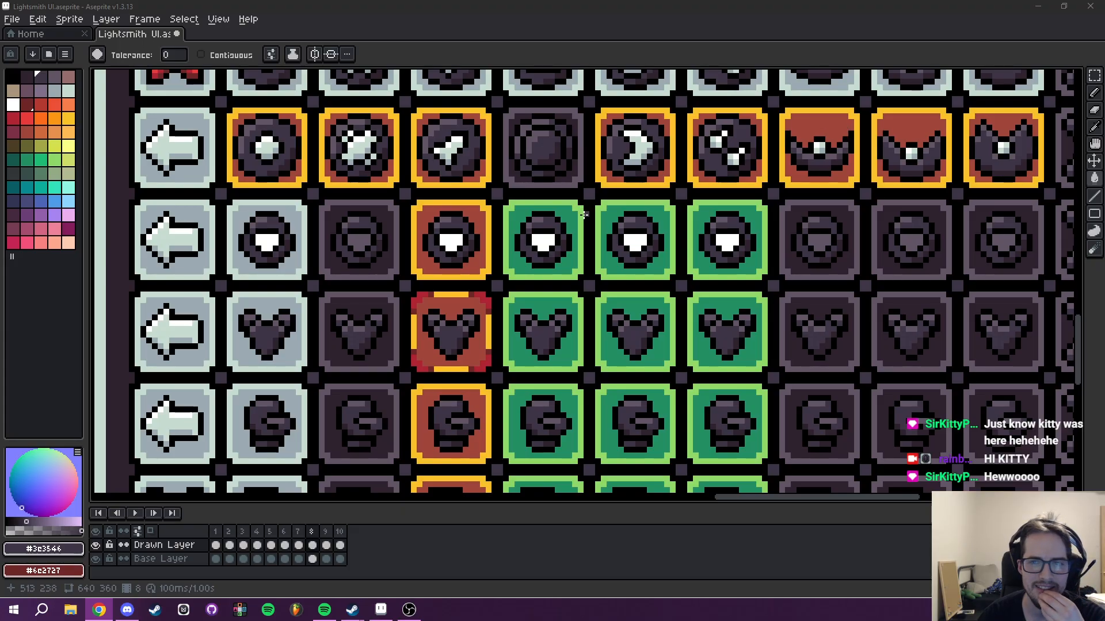
left_click_drag(525, 259, 503, 134)
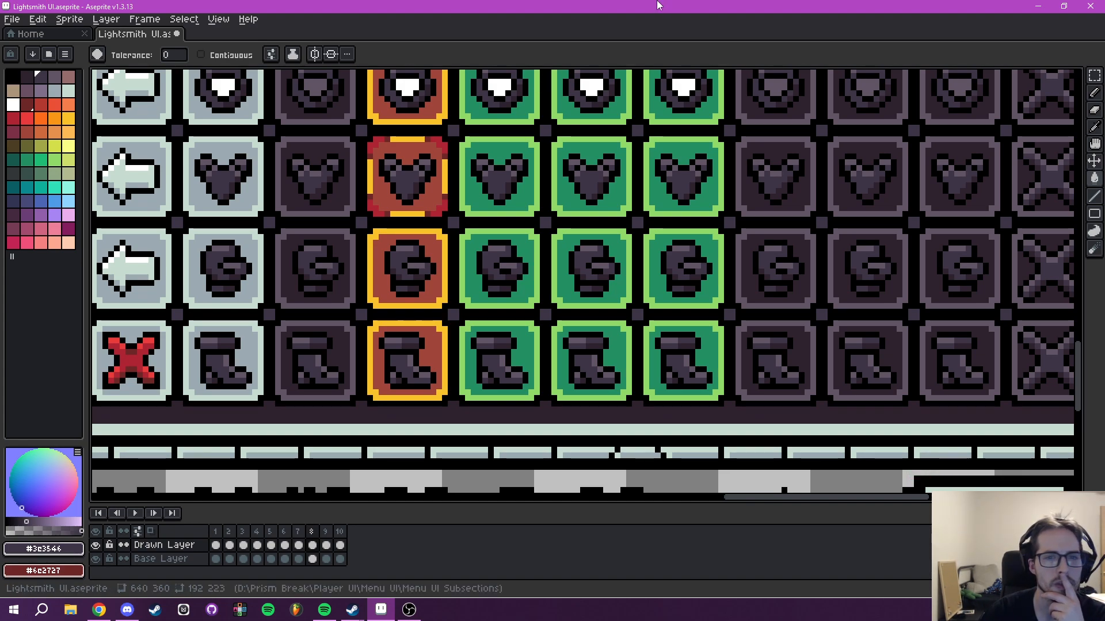
left_click_drag(475, 237, 510, 380)
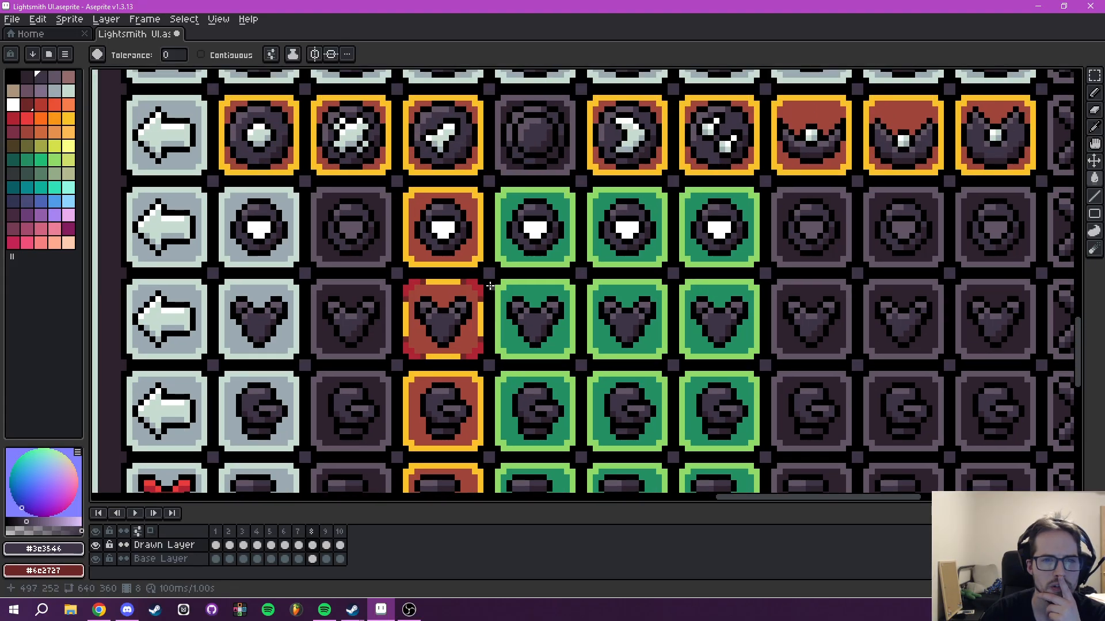
left_click_drag(488, 284, 503, 357)
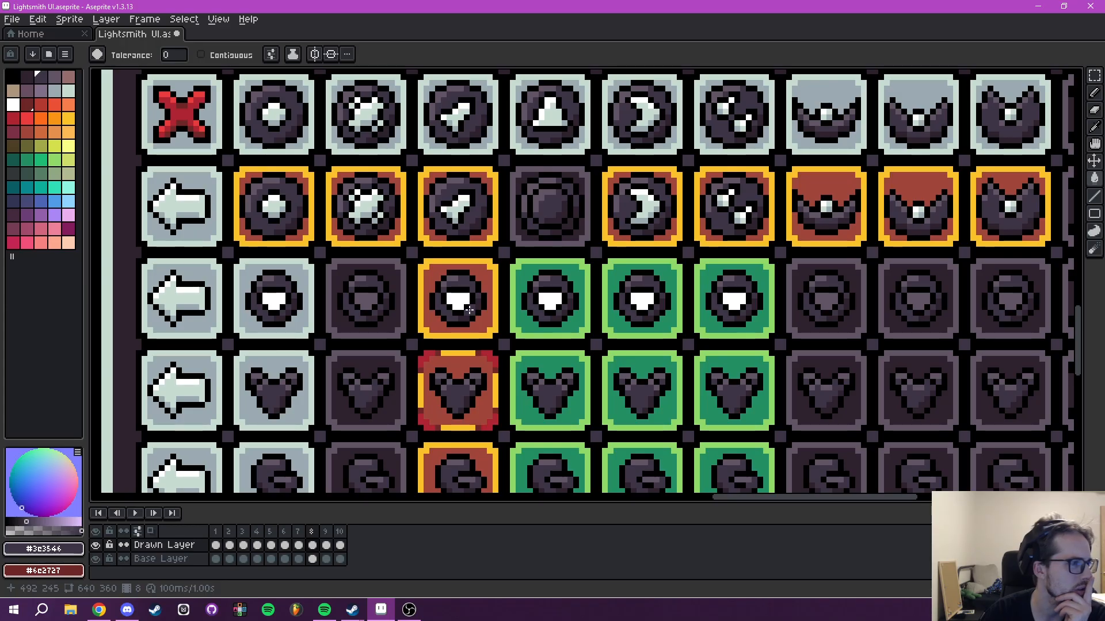
left_click_drag(154, 454, 382, 336)
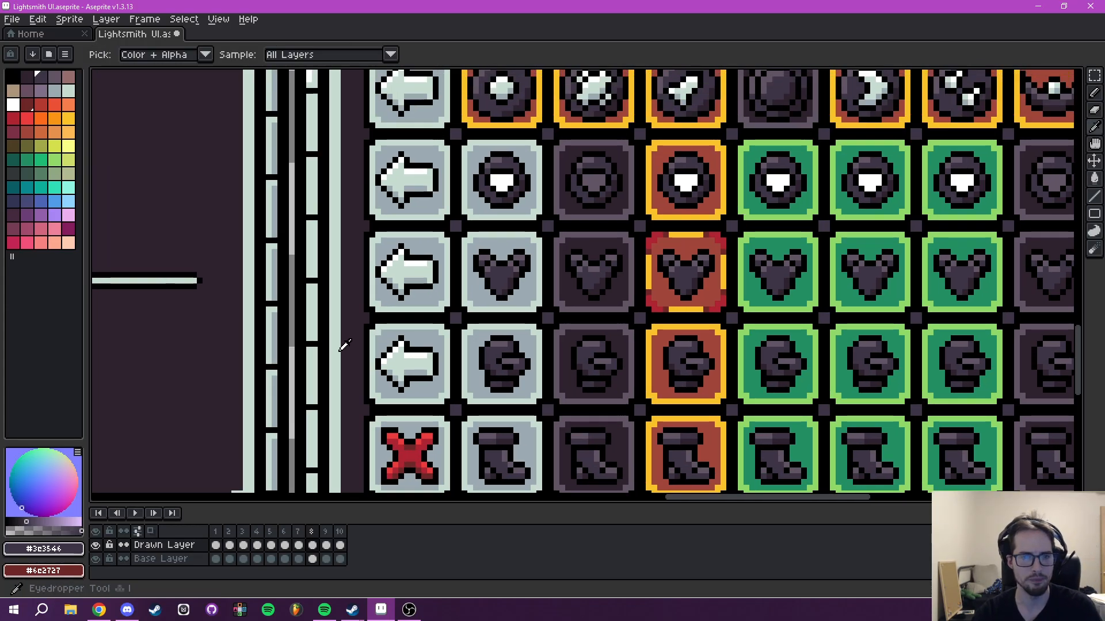
Sample the panel's dark background #2e222f as the foreground colour and hide the Drawn Layer to expose the base gear grid.
left_click(348, 351, "alt")
scroll(488, 271, "up", 3)
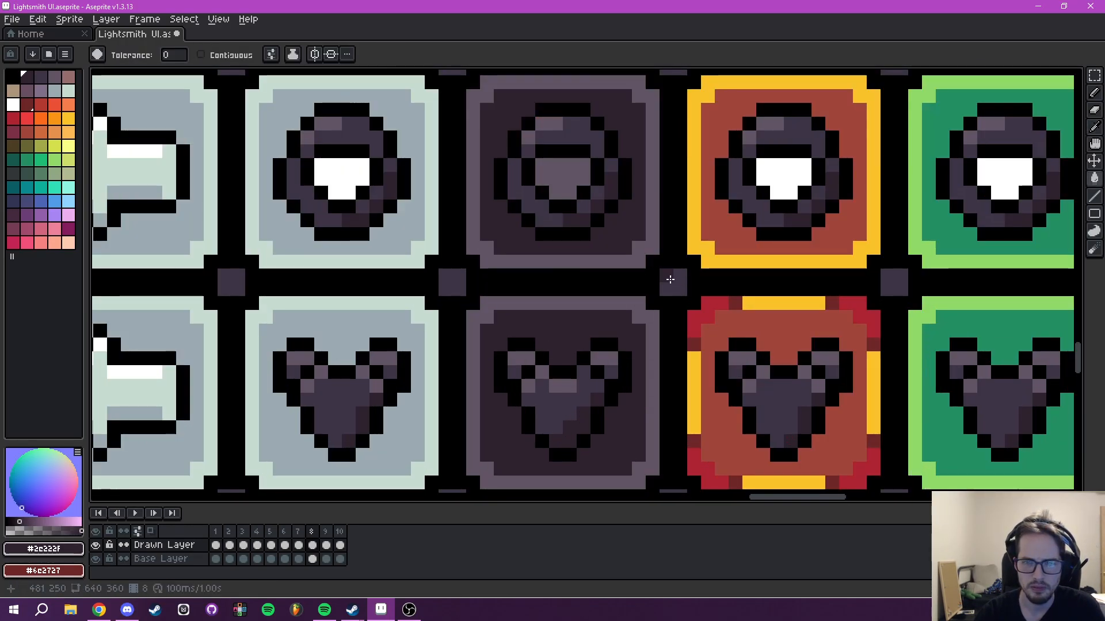
key("b")
left_click_drag(676, 289, 618, 303)
key("e")
scroll(622, 302, "down", 8)
left_click(621, 303)
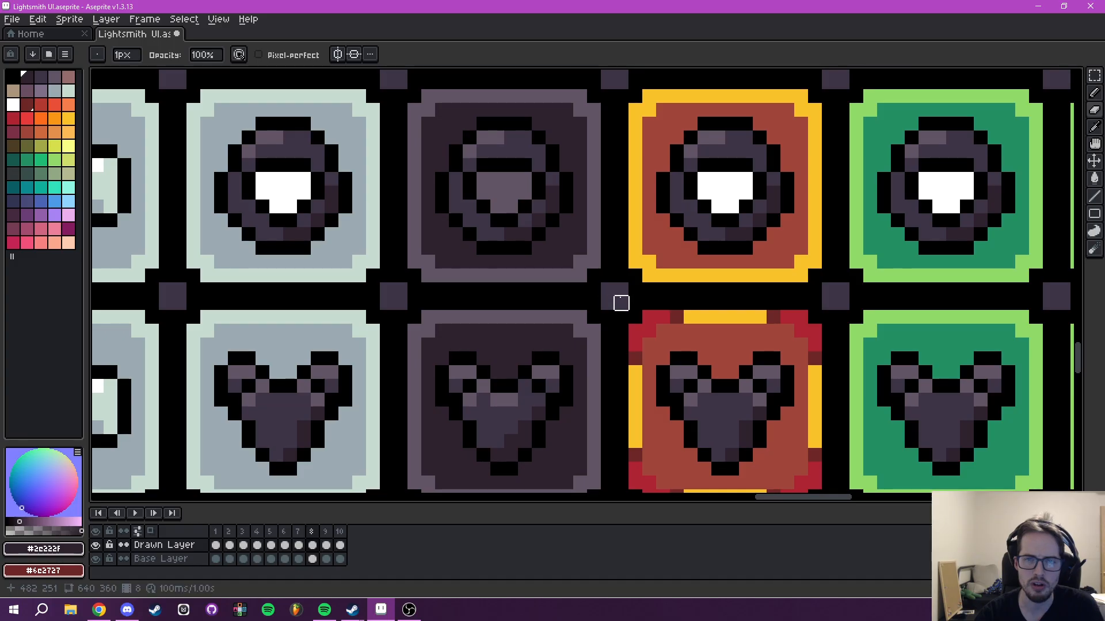
scroll(622, 303, "down", 2)
left_click(102, 545)
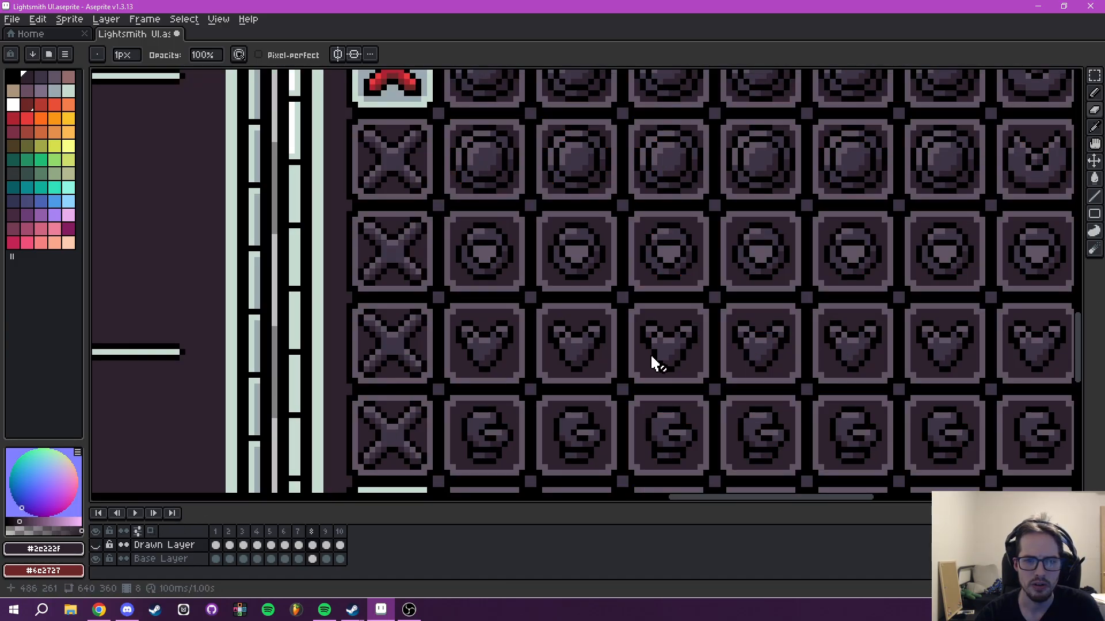
Make the Base Layer active on frame 8, at the first connector square between the second and third gear rows.
scroll(653, 356, "down", 3)
left_click_drag(651, 345, 666, 390)
key("i")
scroll(475, 316, "up", 2)
scroll(545, 253, "up", 2)
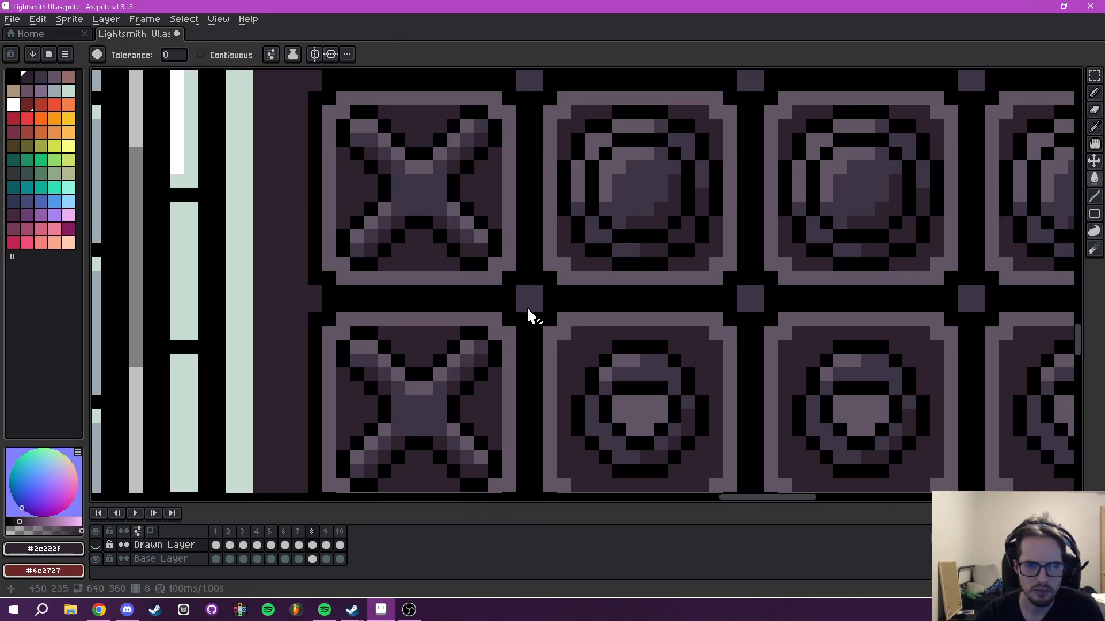
left_click(155, 559)
Try to recolour a connector square on the Base Layer with a #2e222f bucket fill, and undo it.
key("g")
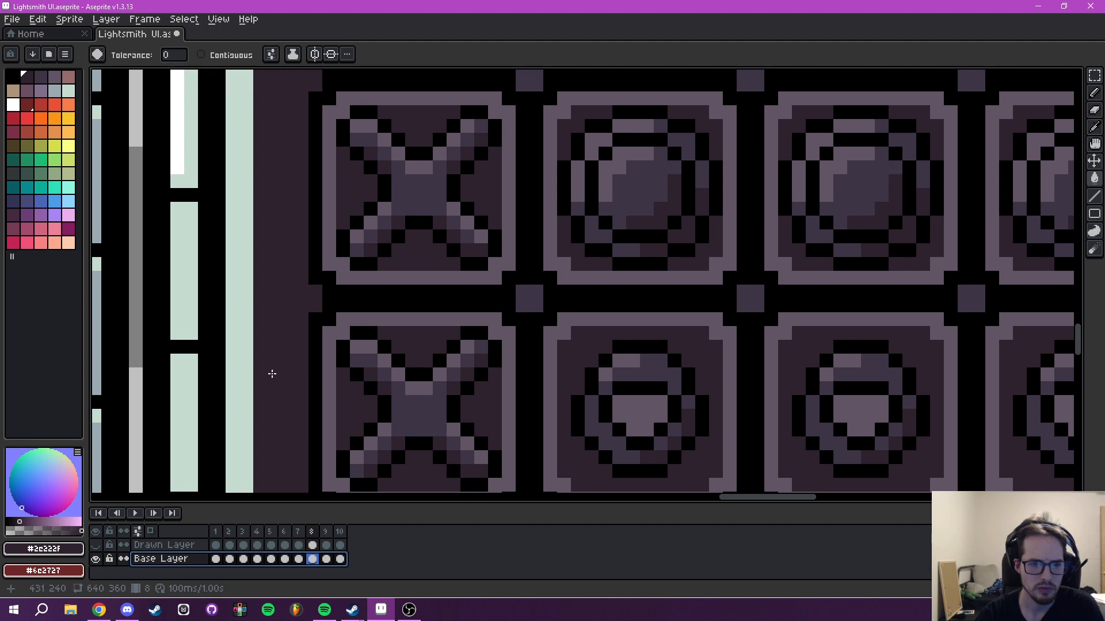
left_click(536, 304)
key("ctrl+z")
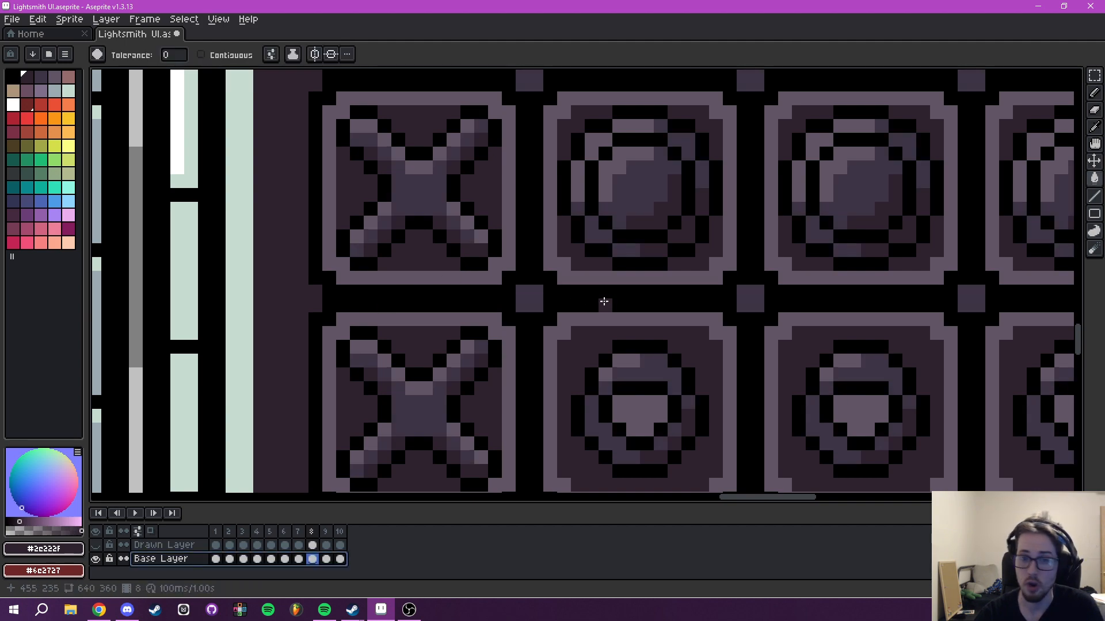
Pencil the first three connector squares between the second and third gear rows in #2e222f.
scroll(592, 292, "down", 2)
left_click_drag(636, 304, 561, 302)
key("b")
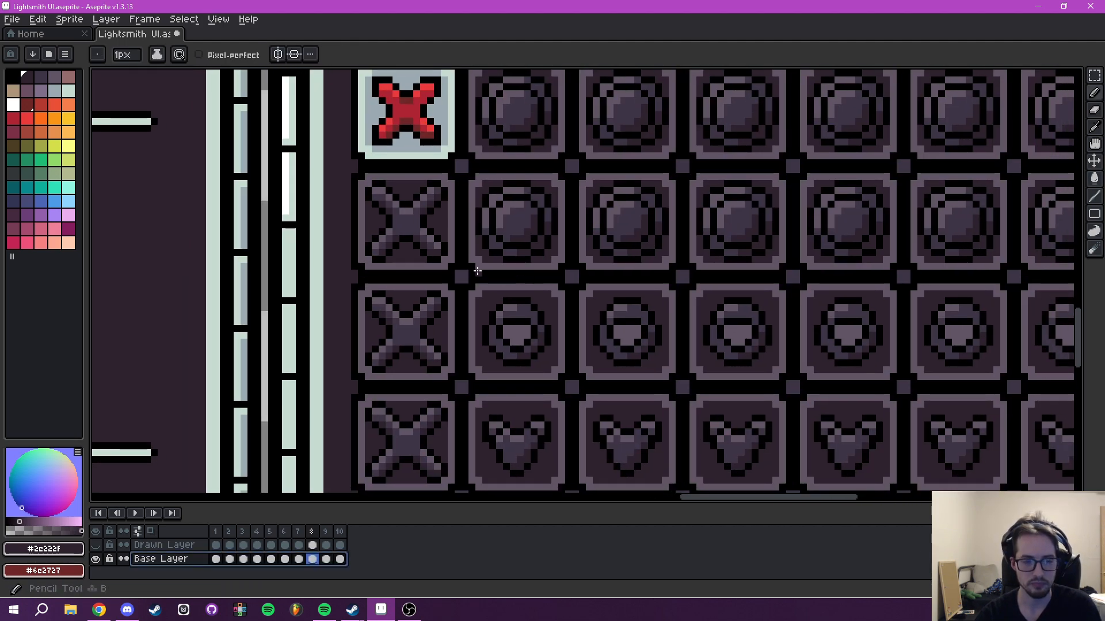
scroll(460, 276, "up", 4)
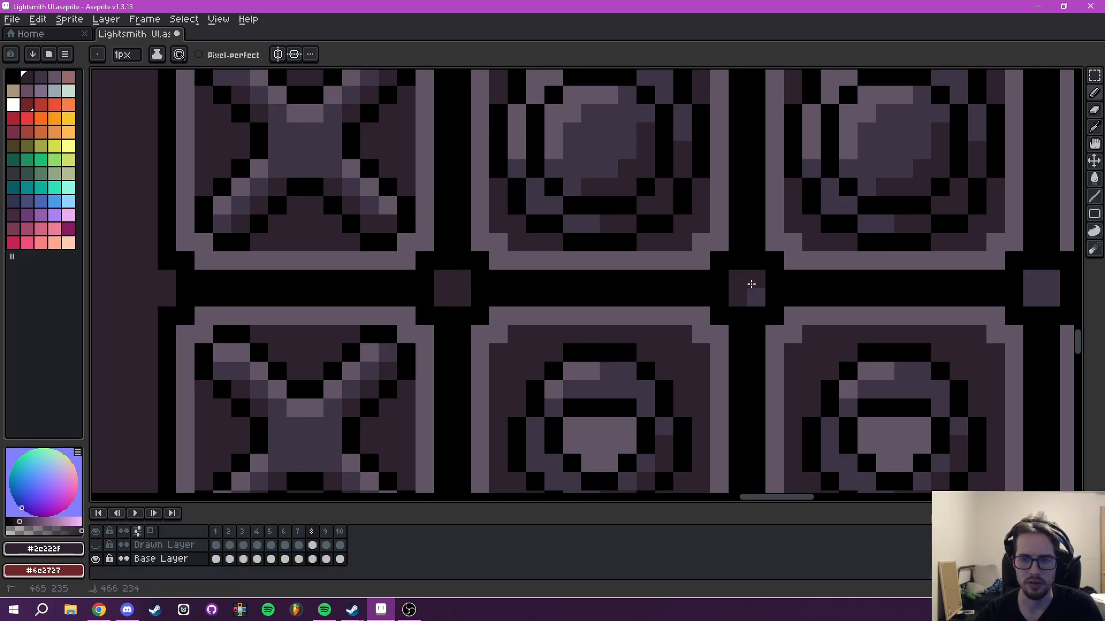
scroll(740, 278, "down", 6)
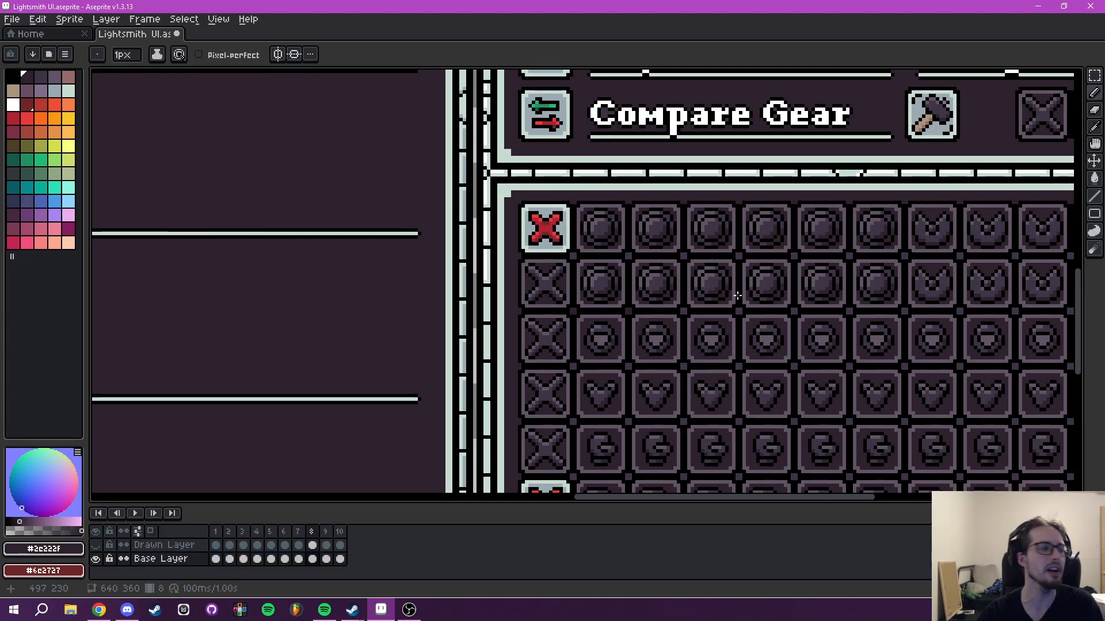
left_click_drag(697, 308, 600, 317)
scroll(547, 353, "up", 2)
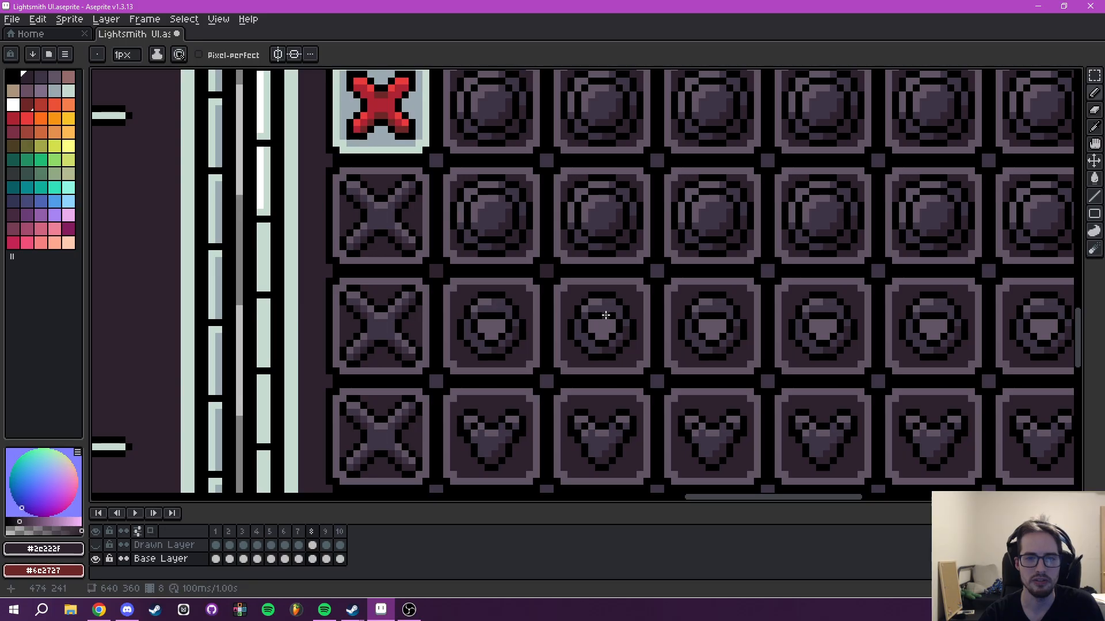
scroll(653, 287, "up", 1)
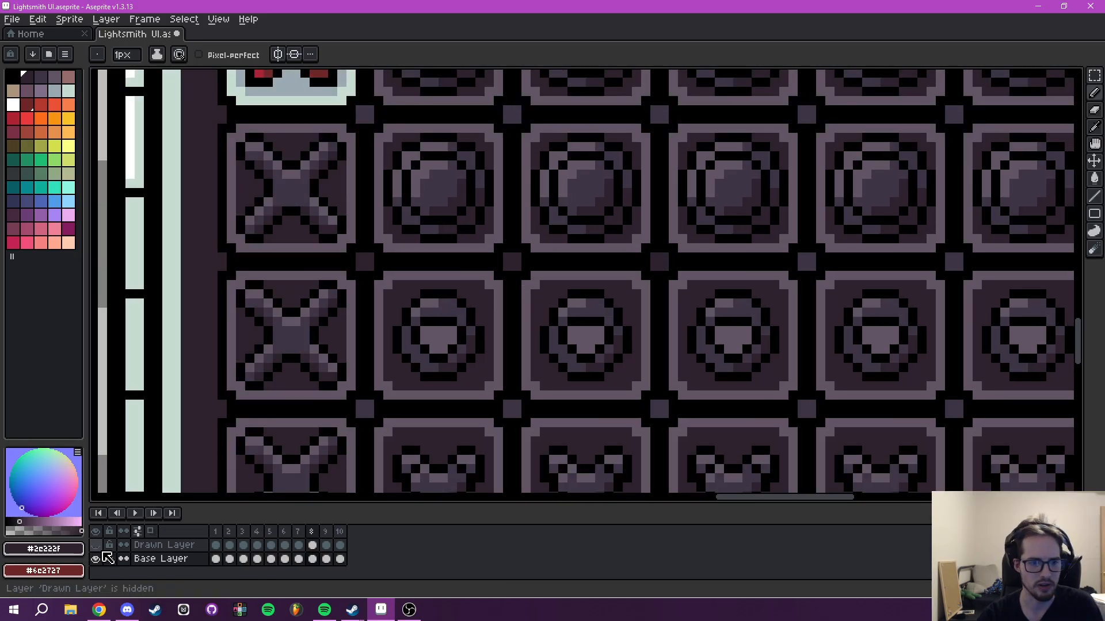
Compare the recoloured connector squares with and without the Drawn Layer shown, leaving that layer hidden.
left_click(96, 546)
left_click(97, 547)
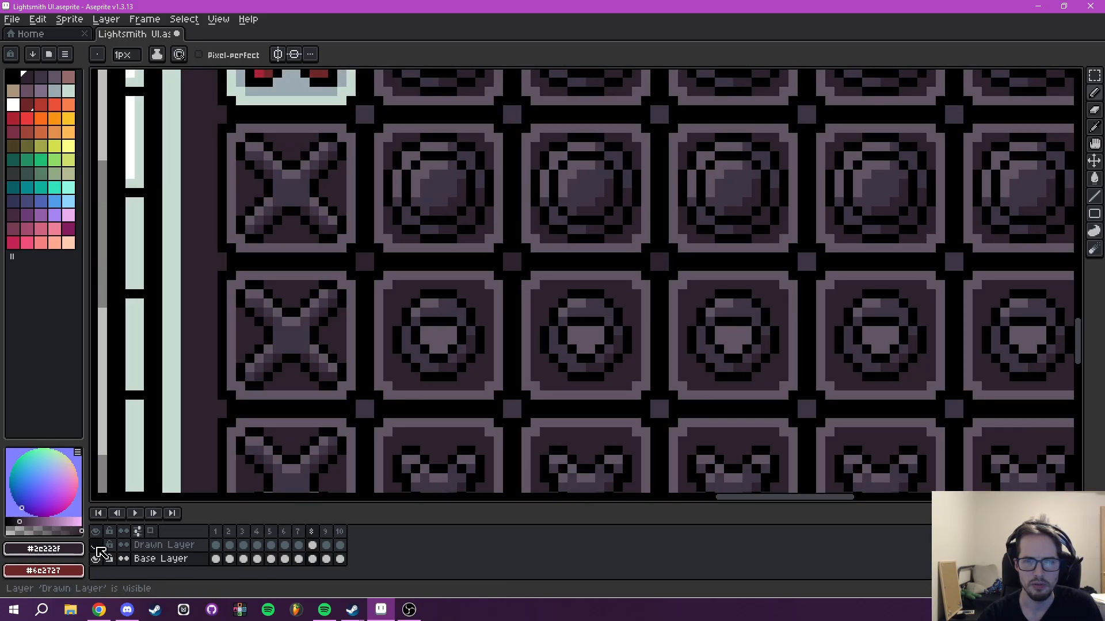
left_click(96, 547)
left_click(97, 546)
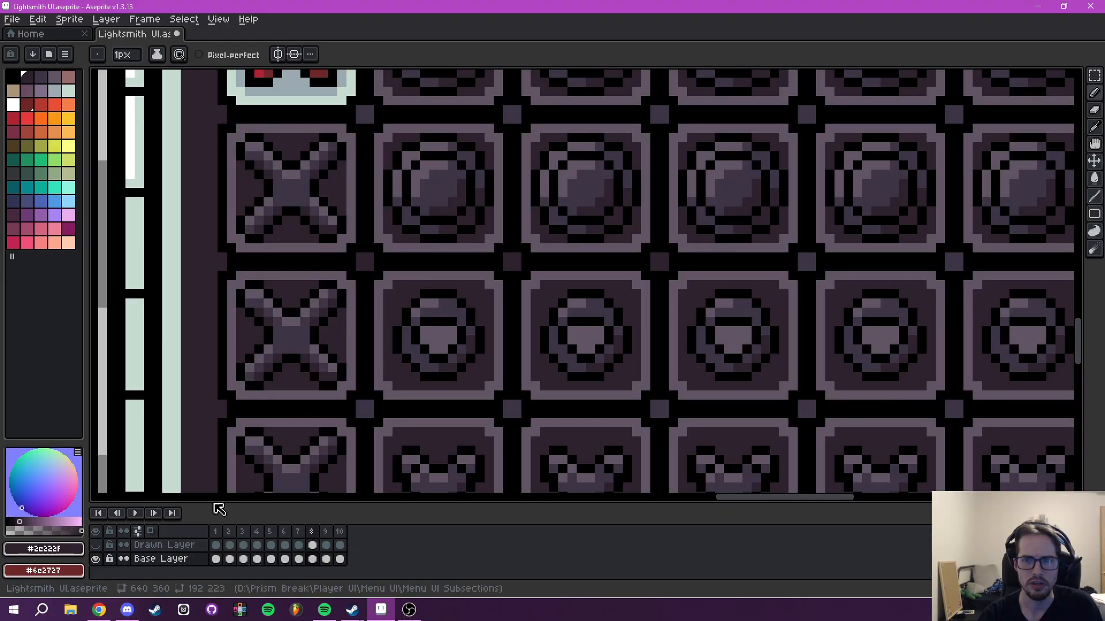
Paint the remaining connector squares between the second and third gear rows in #2e222f, through to the grid's far end.
scroll(600, 320, "up", 1)
scroll(601, 320, "up", 1)
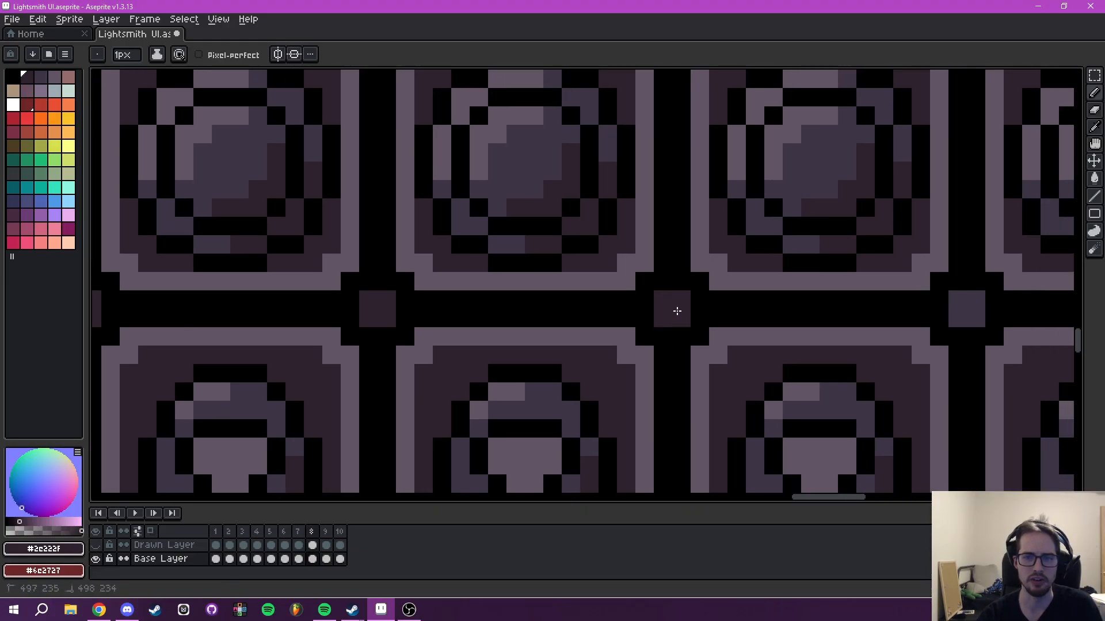
scroll(676, 310, "down", 3)
scroll(670, 315, "down", 1)
scroll(662, 324, "up", 2)
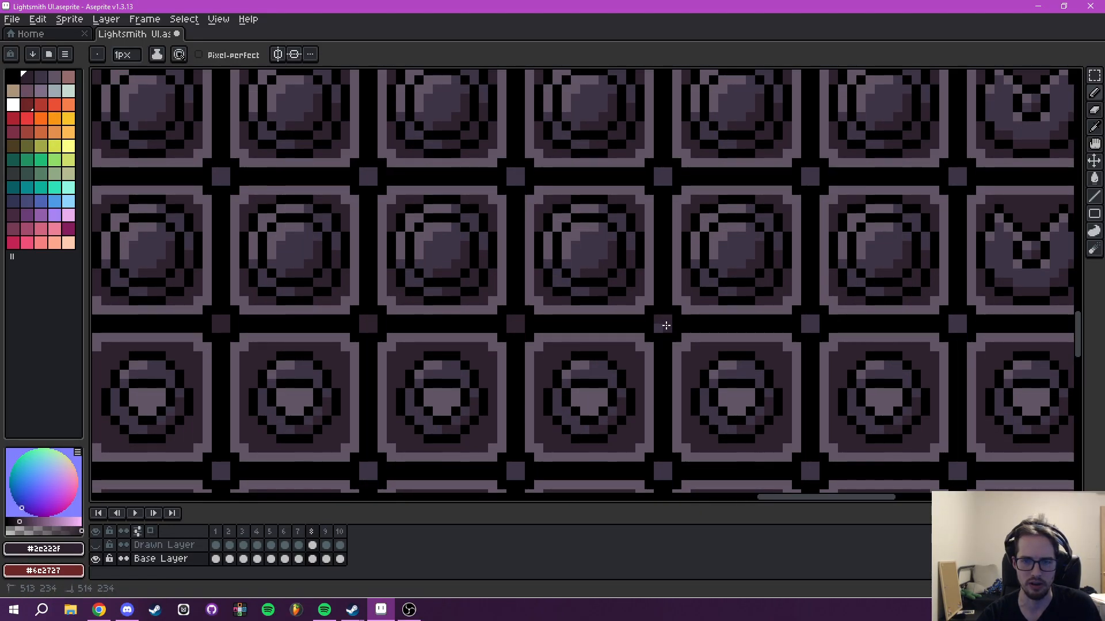
left_click_drag(778, 324, 624, 344)
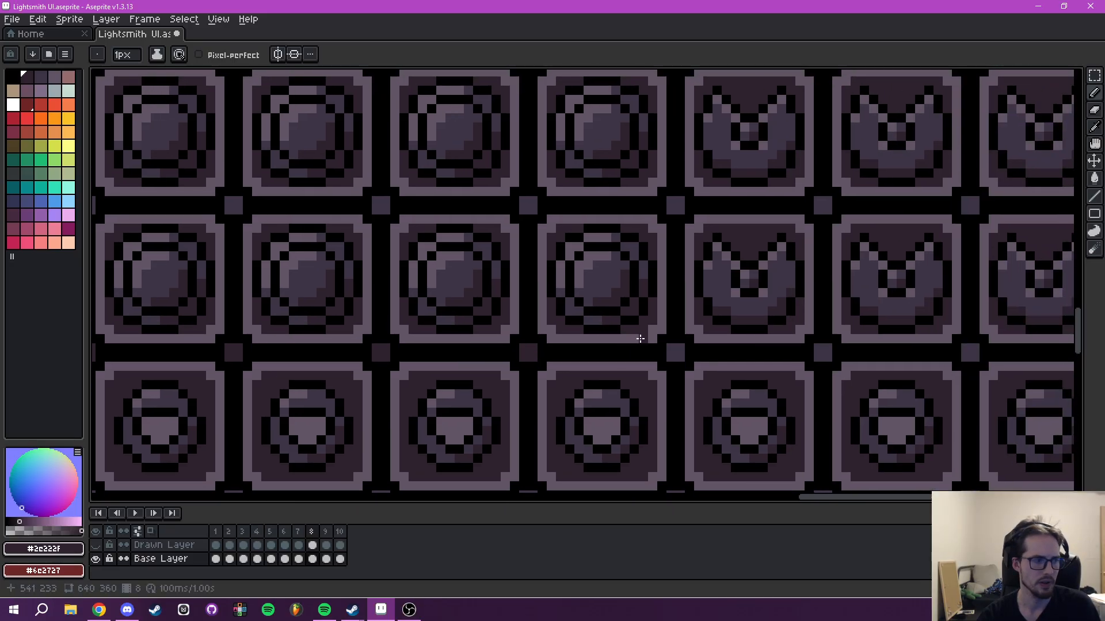
scroll(677, 358, "up", 1)
left_click_drag(674, 345, 681, 356)
left_click_drag(827, 331, 618, 374)
left_click_drag(694, 387, 681, 394)
left_click_drag(872, 388, 635, 380)
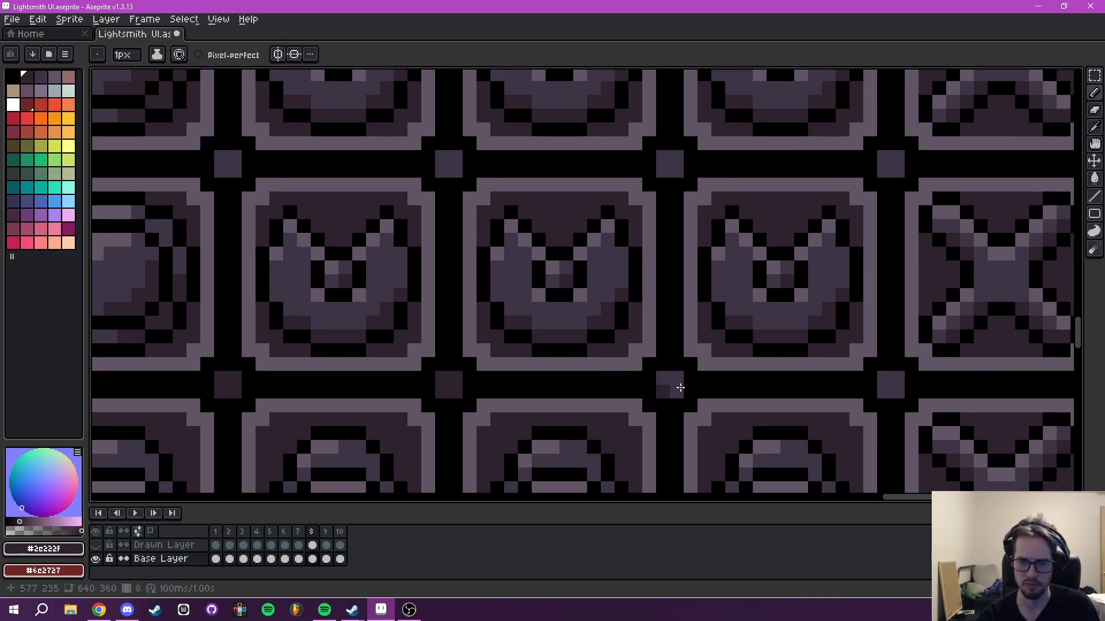
left_click_drag(860, 382, 613, 386)
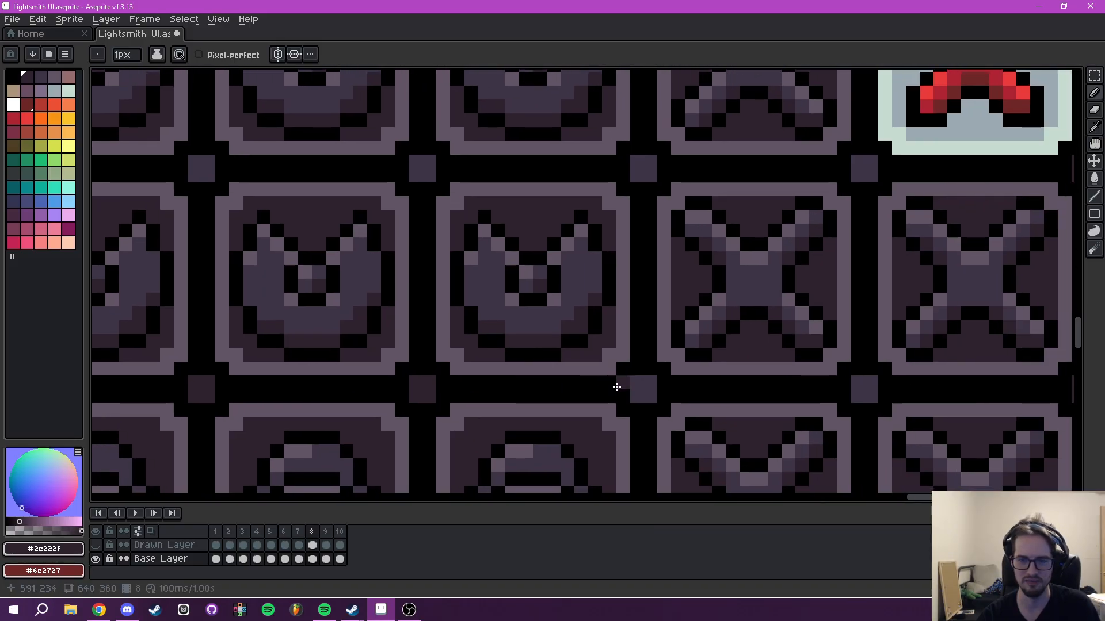
left_click_drag(807, 370, 636, 373)
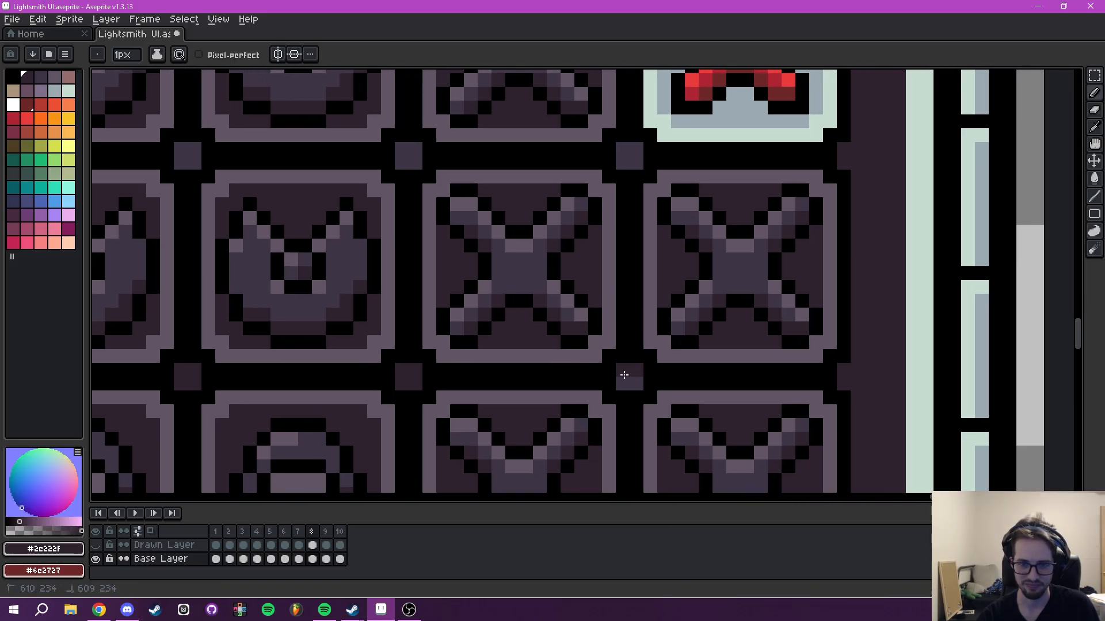
Paint the connector squares between the first and second gear rows in #2e222f, working back towards the red X slot.
left_click_drag(664, 244, 661, 345)
mouse_move(633, 265)
left_mouse_down()
mouse_move(622, 250)
mouse_move(633, 251)
left_mouse_up()
left_click_drag(492, 269, 647, 294)
left_click_drag(566, 288, 823, 291)
left_click(622, 281)
left_click_drag(655, 294, 670, 293)
left_click_drag(558, 289, 843, 290)
left_click_drag(721, 296, 734, 296)
left_click_drag(639, 284, 851, 299)
left_click_drag(714, 296, 721, 306)
left_click_drag(604, 293, 826, 311)
left_click_drag(718, 320, 725, 324)
mouse_move(561, 312)
left_mouse_down()
mouse_move(779, 313)
mouse_move(721, 325)
left_mouse_up()
left_click_drag(500, 316, 622, 301)
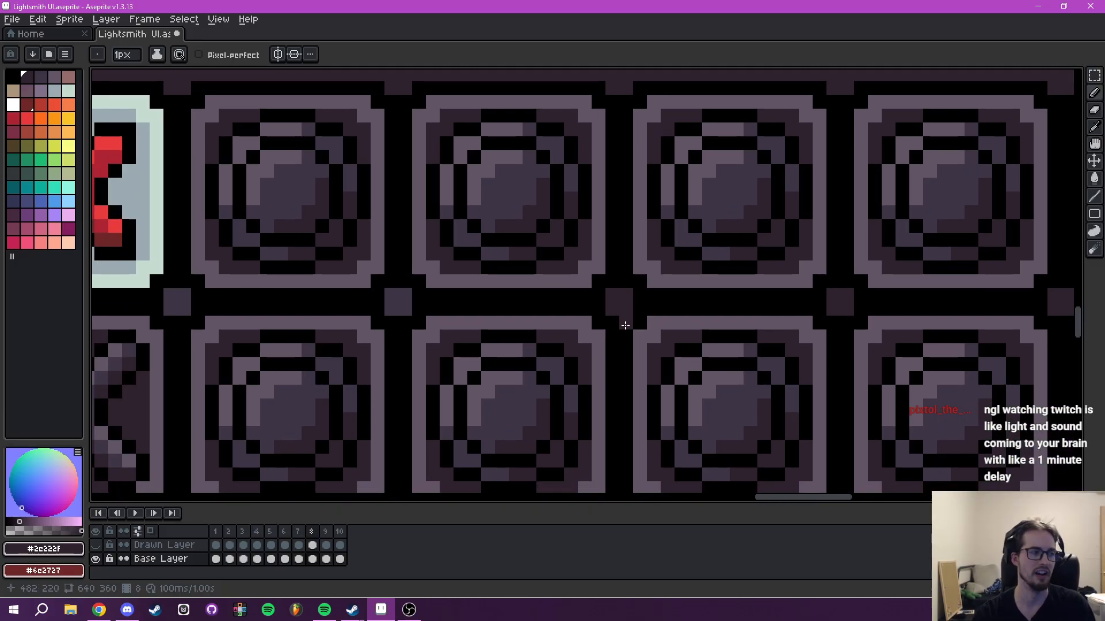
left_click_drag(648, 325, 663, 318)
mouse_move(436, 289)
left_mouse_down()
mouse_move(681, 301)
mouse_move(666, 307)
left_mouse_up()
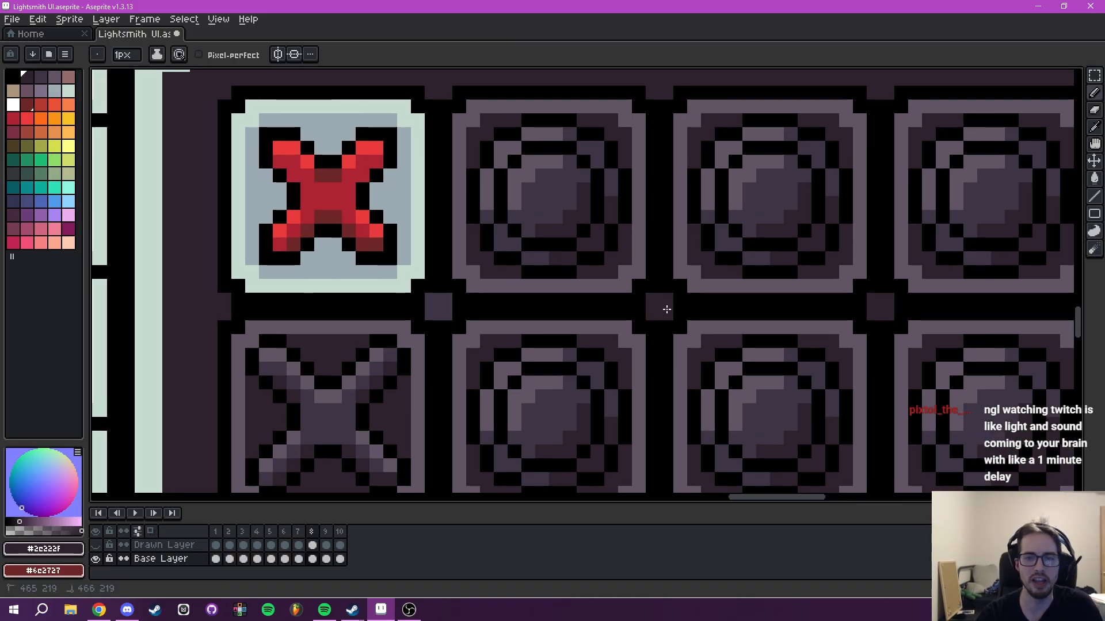
Paint all connector squares between the third gear row and the chestplate row in #2e222f.
scroll(566, 294, "down", 2)
left_click_drag(566, 293, 568, 103)
left_click_drag(554, 335, 550, 261)
scroll(474, 292, "up", 2)
left_click(417, 340)
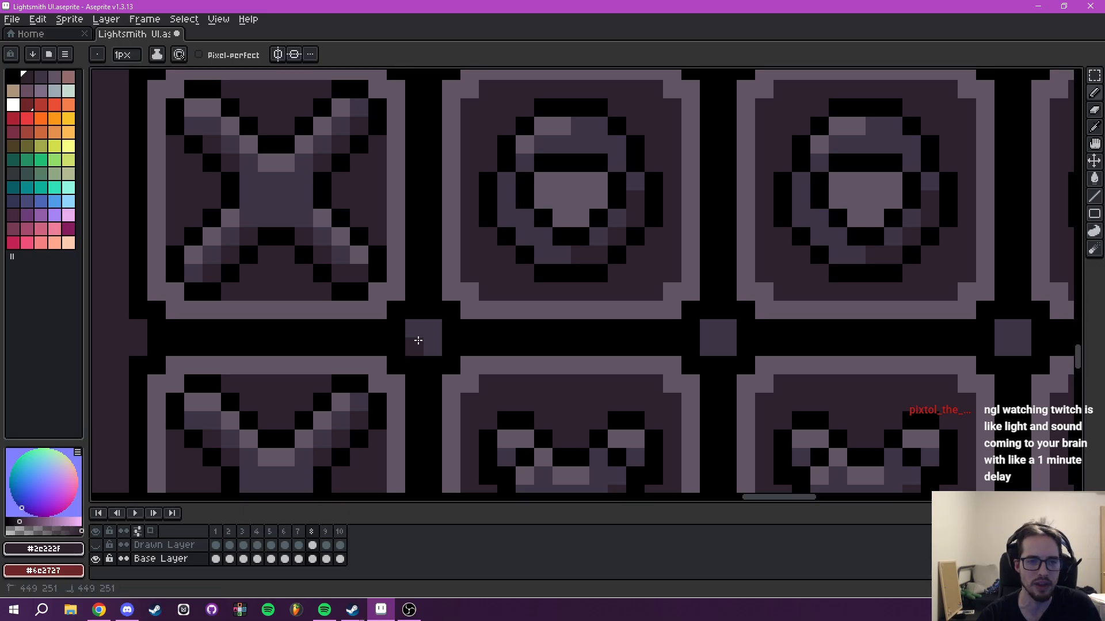
mouse_move(704, 327)
left_mouse_down()
mouse_move(540, 327)
mouse_move(550, 344)
left_mouse_up()
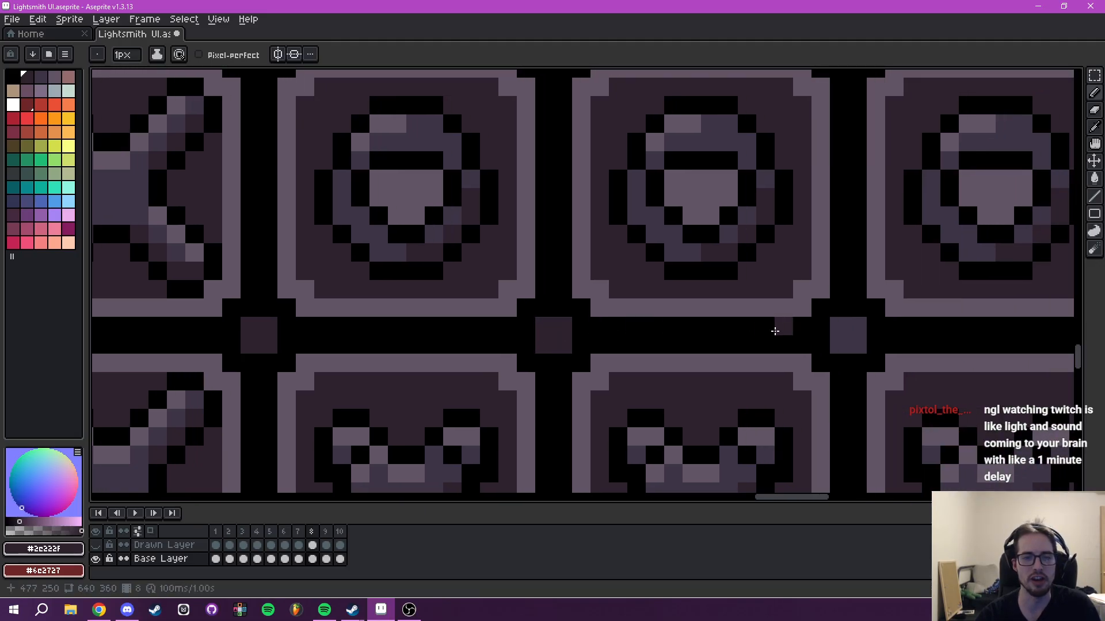
left_click_drag(771, 330, 444, 358)
left_click_drag(518, 358, 531, 366)
mouse_move(834, 364)
left_mouse_down()
mouse_move(482, 347)
mouse_move(496, 342)
left_mouse_up()
left_click_drag(657, 324, 402, 339)
mouse_move(522, 375)
left_mouse_down()
mouse_move(535, 364)
mouse_move(536, 374)
left_mouse_up()
left_click_drag(762, 364, 535, 380)
left_click(584, 386)
mouse_move(887, 364)
left_mouse_down()
mouse_move(597, 386)
mouse_move(605, 408)
left_mouse_up()
left_click_drag(763, 392, 646, 347)
left_click_drag(762, 364, 775, 365)
left_click_drag(956, 358, 556, 327)
left_click_drag(659, 336, 669, 334)
left_click_drag(880, 333, 515, 348)
left_click_drag(601, 352, 603, 337)
left_click_drag(915, 335, 562, 331)
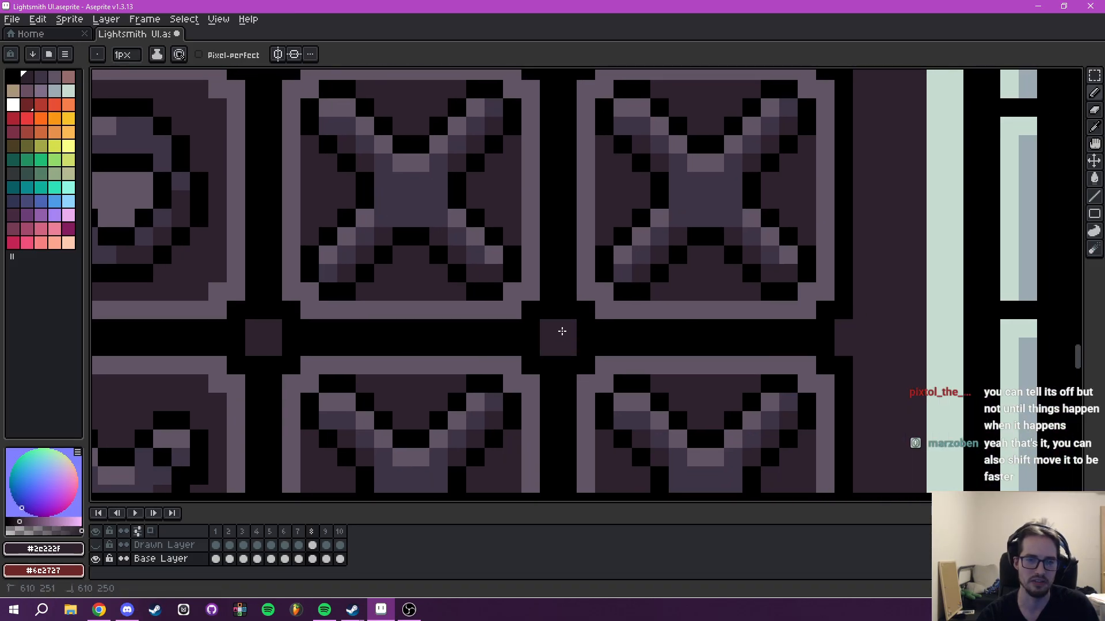
Paint the connector squares between the chestplate and glove rows in #2e222f, undoing any stray stroke.
left_click_drag(612, 373, 701, 266)
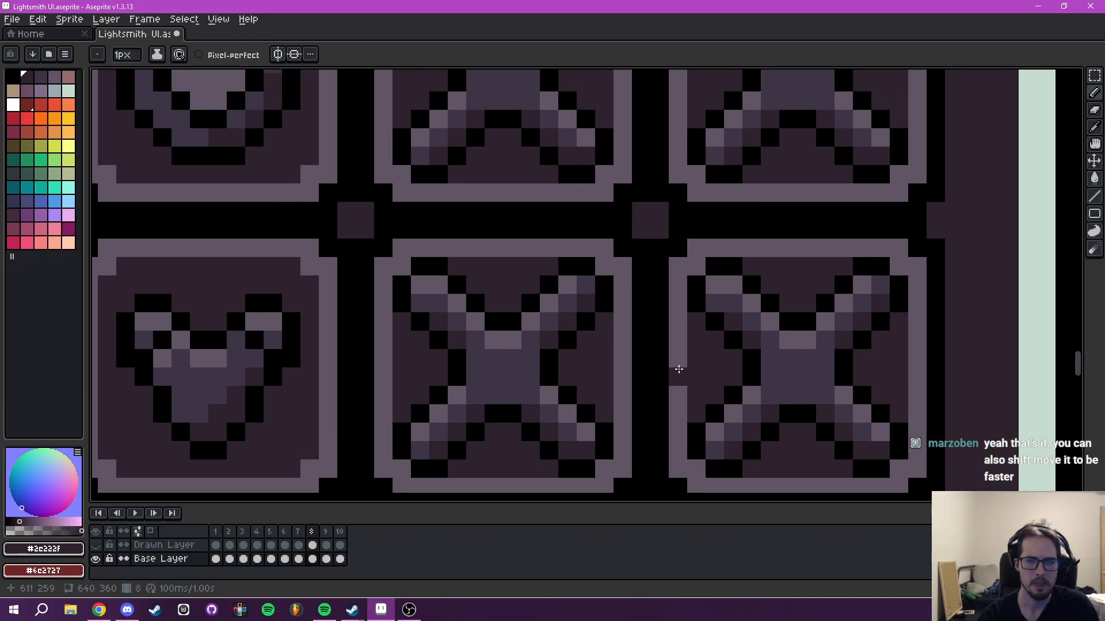
left_click_drag(682, 368, 704, 238)
key("shift")
left_click_drag(396, 350, 587, 339)
mouse_move(555, 379)
left_mouse_down()
mouse_move(575, 381)
mouse_move(684, 330)
left_mouse_up()
left_click_drag(595, 329, 646, 316)
key("shift")
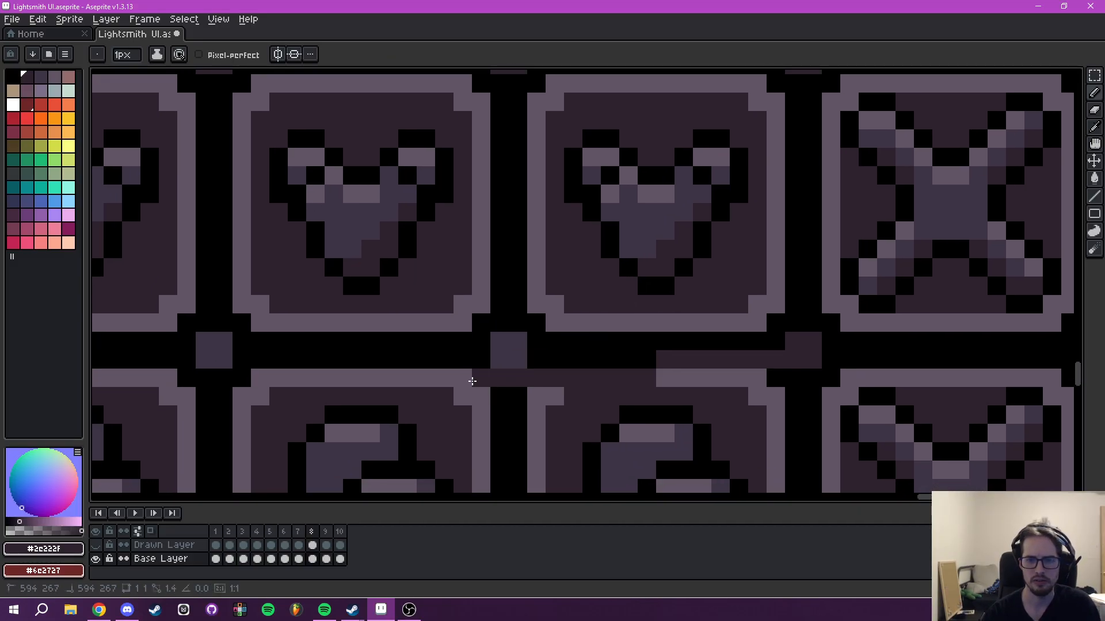
mouse_move(499, 360)
left_mouse_down()
mouse_move(507, 345)
mouse_move(513, 355)
mouse_move(717, 384)
left_mouse_up()
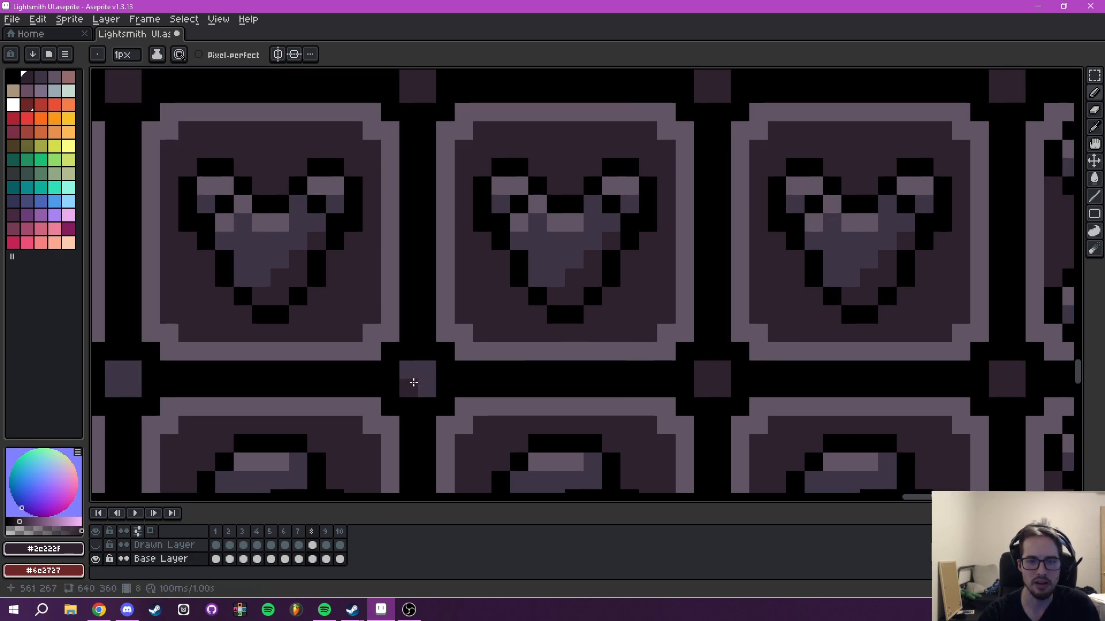
left_click_drag(413, 382, 425, 380)
scroll(312, 369, "up", 1)
mouse_move(184, 368)
left_mouse_down()
mouse_move(503, 370)
mouse_move(628, 392)
left_mouse_up()
left_click(559, 385)
left_click_drag(352, 387, 646, 387)
left_click(565, 380)
left_click_drag(223, 401, 561, 399)
left_click(591, 380)
key("ctrl+z")
left_click(610, 382)
left_click_drag(422, 357, 766, 376)
left_click_drag(458, 398, 743, 388)
left_click(653, 384)
Enlarge the pencil to 2 px and paint the connector squares between the glove and boot rows in #2e222f.
left_click_drag(697, 443, 704, 123)
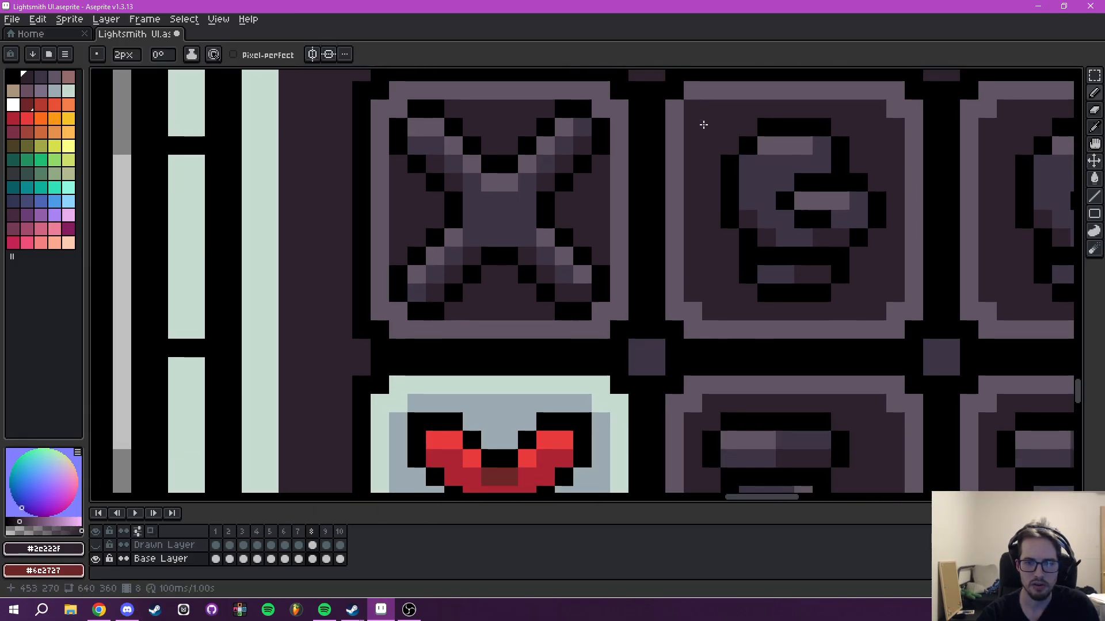
left_click(647, 345)
left_click_drag(830, 339, 475, 328)
left_click(489, 334)
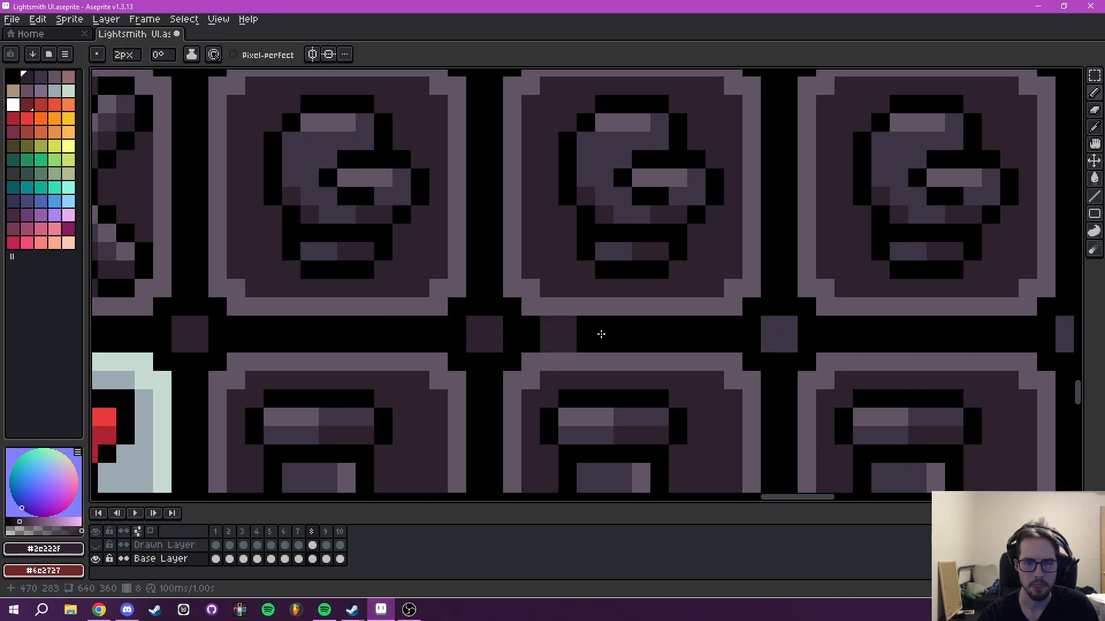
left_click_drag(779, 337, 461, 353)
left_click(461, 350)
left_click_drag(751, 343, 401, 360)
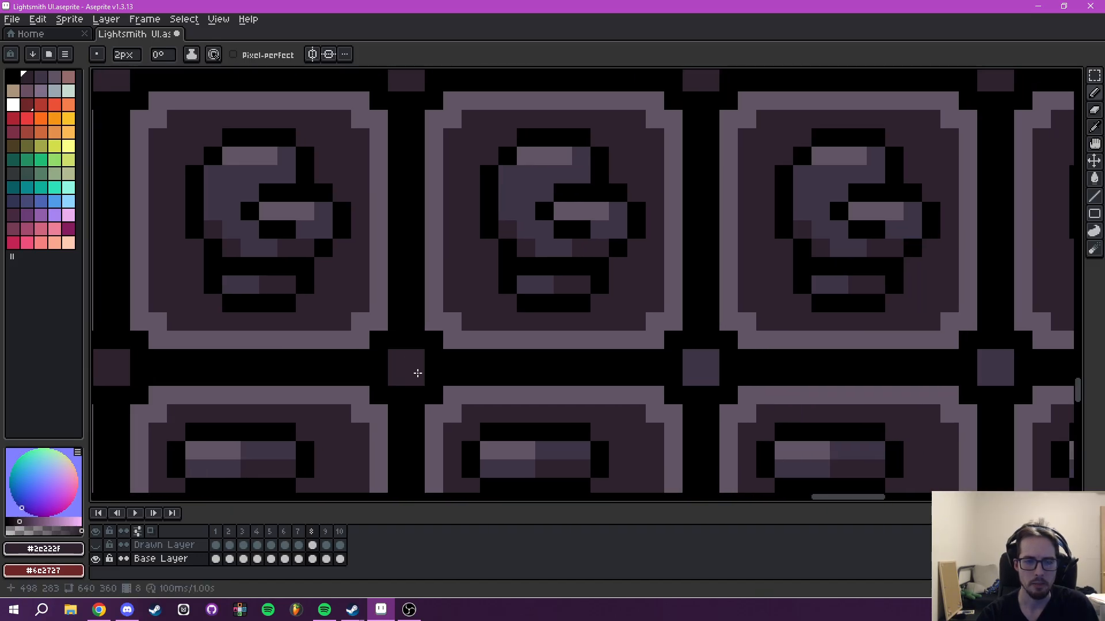
left_click(413, 373)
left_click_drag(731, 377, 409, 364)
left_click_drag(706, 381, 414, 353)
left_click(385, 333)
left_click(687, 328)
left_click_drag(846, 330, 343, 341)
left_click(500, 344)
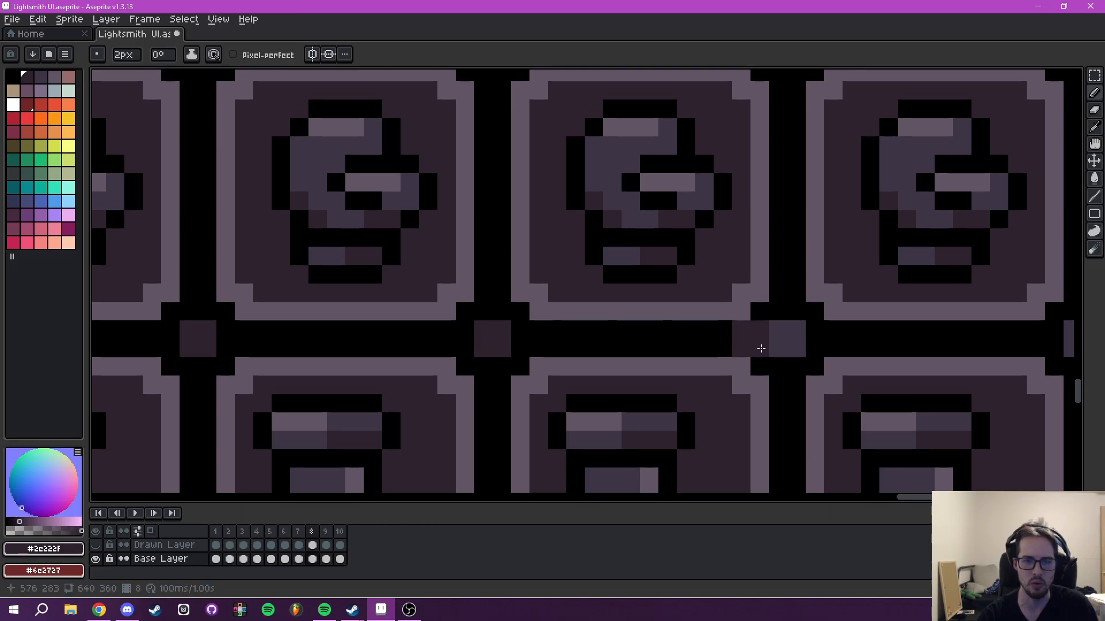
left_click_drag(760, 347, 345, 346)
left_click(383, 343)
left_click_drag(689, 349, 452, 362)
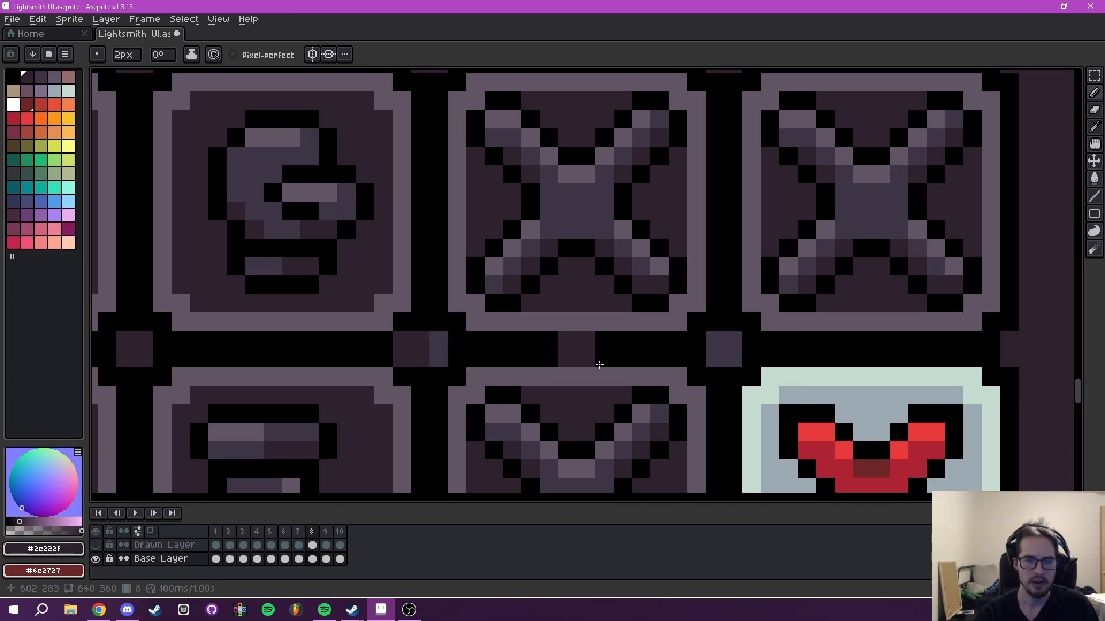
left_click(437, 357)
left_click(726, 352)
Check the base grid's repainted connectors and show the Drawn Layer again.
mouse_move(833, 373)
left_mouse_down()
mouse_move(637, 212)
mouse_move(648, 193)
left_mouse_up()
mouse_move(576, 279)
left_mouse_down()
mouse_move(656, 202)
mouse_move(1013, 258)
left_mouse_up()
left_click_drag(357, 276, 754, 293)
mouse_move(273, 259)
left_mouse_down()
mouse_move(688, 264)
mouse_move(685, 409)
left_mouse_up()
scroll(662, 261, "down", 2)
scroll(663, 259, "down", 3)
left_click(95, 544)
Examine the complete gear grid on frame 8 up close and from afar with the repainted connector squares.
left_click_drag(516, 387, 484, 407)
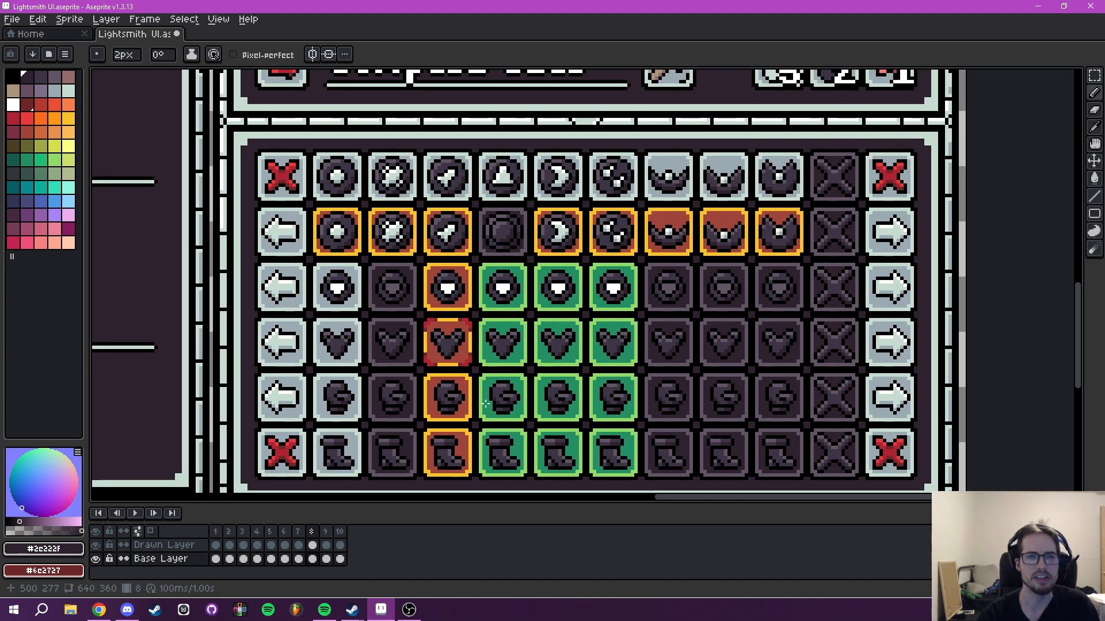
scroll(484, 407, "down", 2)
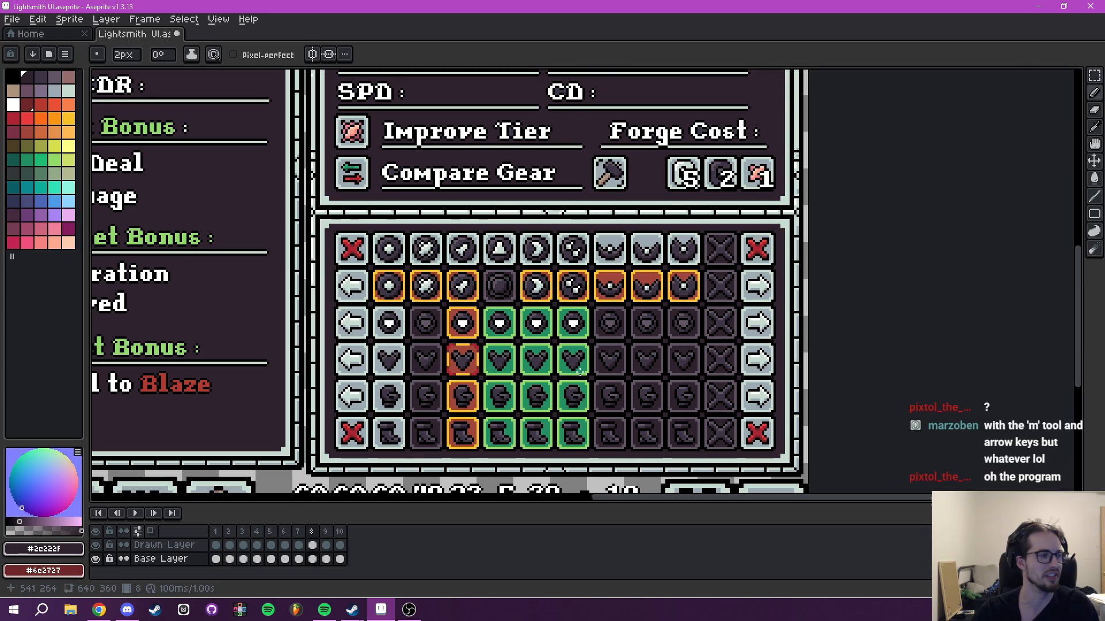
scroll(472, 363, "down", 1)
scroll(472, 363, "up", 2)
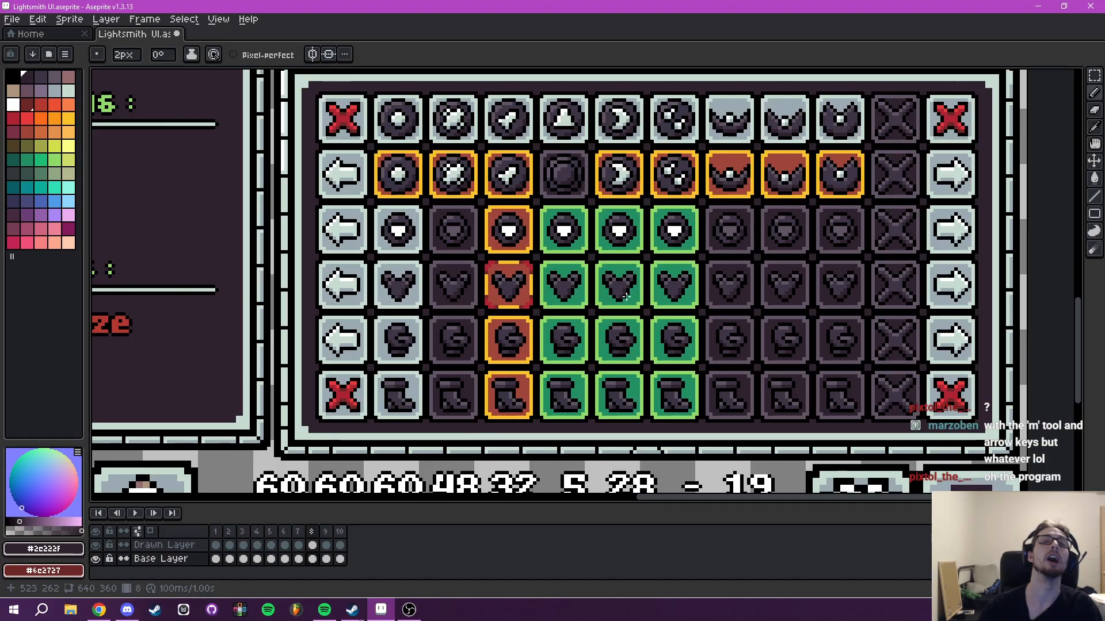
scroll(676, 265, "down", 1)
left_click_drag(674, 271, 566, 373)
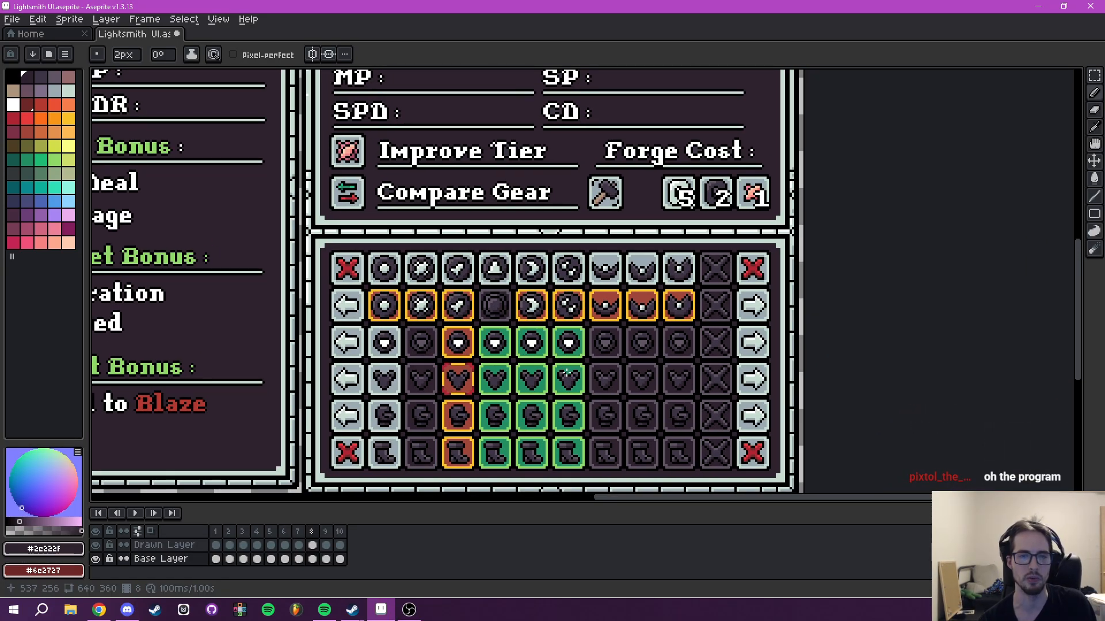
scroll(567, 373, "up", 3)
left_click_drag(586, 259, 561, 447)
scroll(549, 353, "up", 3)
scroll(552, 292, "down", 3)
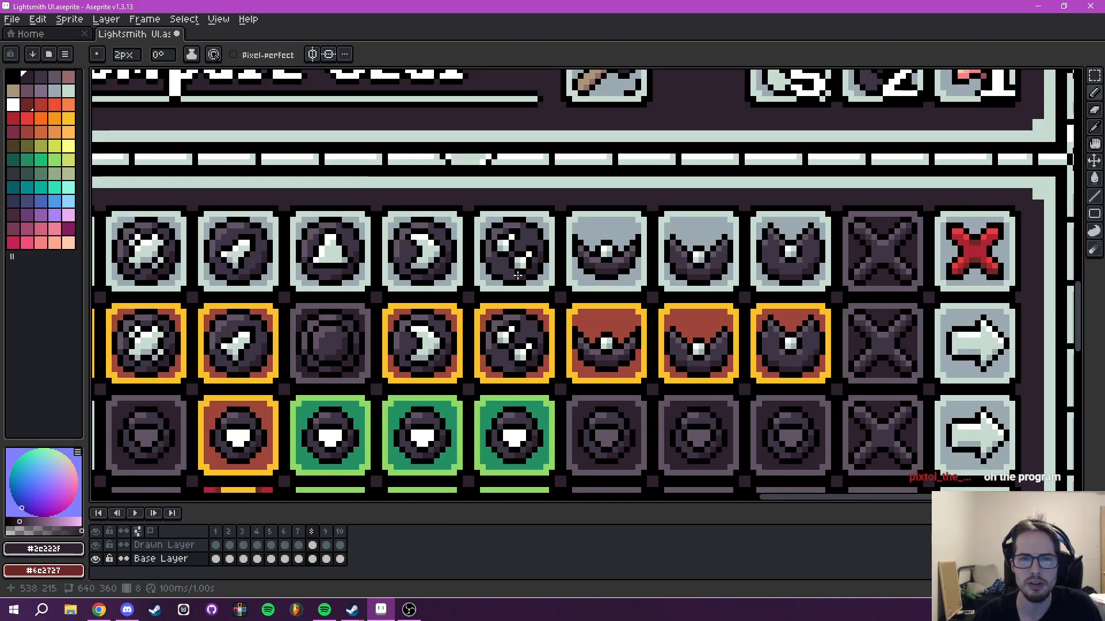
left_click_drag(765, 331, 846, 257)
scroll(788, 341, "down", 2)
scroll(788, 342, "down", 2)
scroll(788, 342, "up", 2)
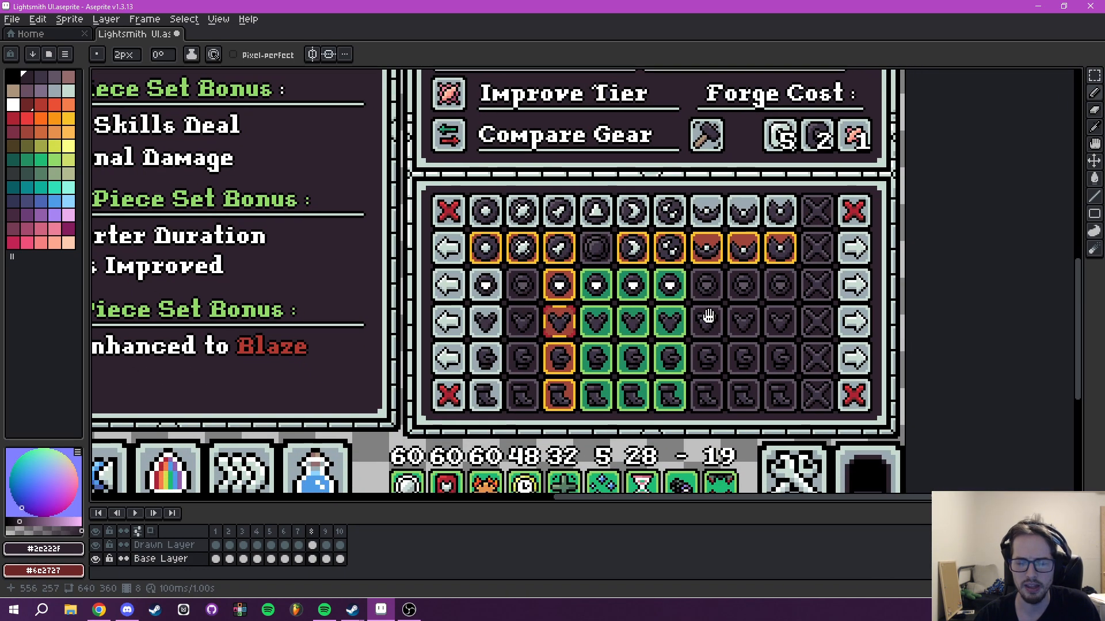
Hide the Drawn Layer and select the whole 192 × 96 px gear grid on frame 8's Base Layer for copying.
scroll(705, 314, "up", 2)
left_click_drag(625, 321, 669, 318)
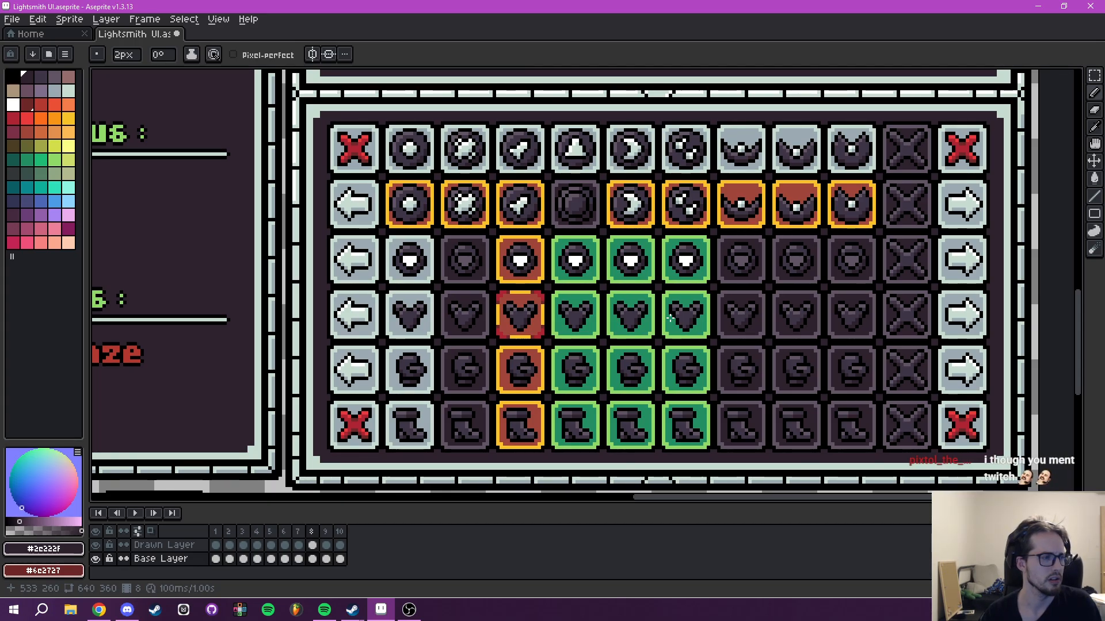
key("comma")
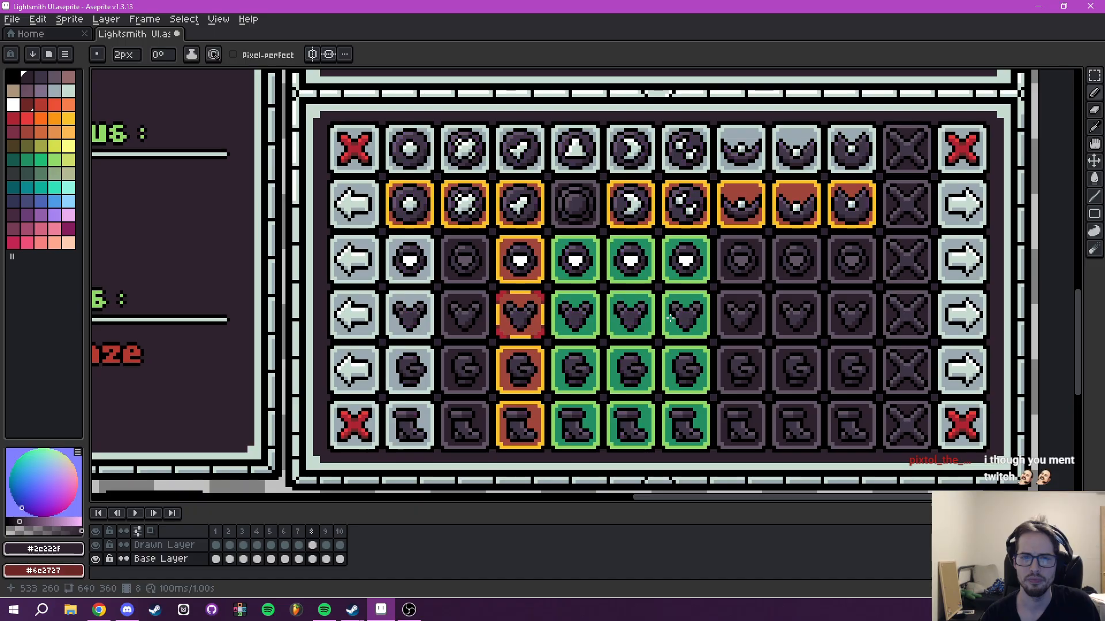
key("period")
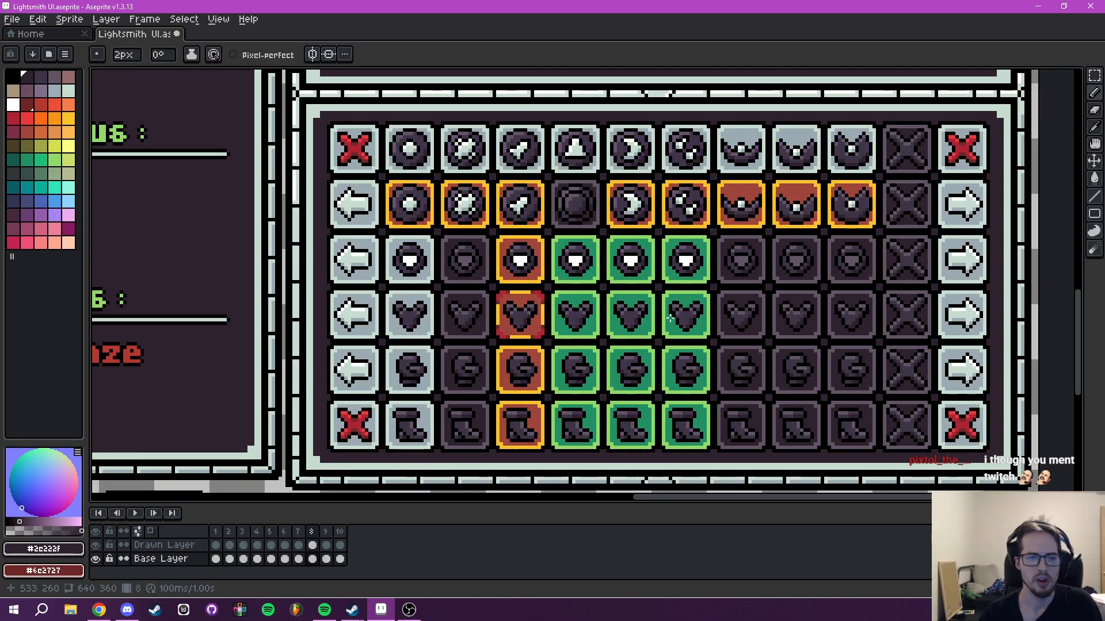
left_click(95, 546)
mouse_move(547, 313)
left_mouse_down()
mouse_move(540, 339)
mouse_move(509, 356)
left_mouse_up()
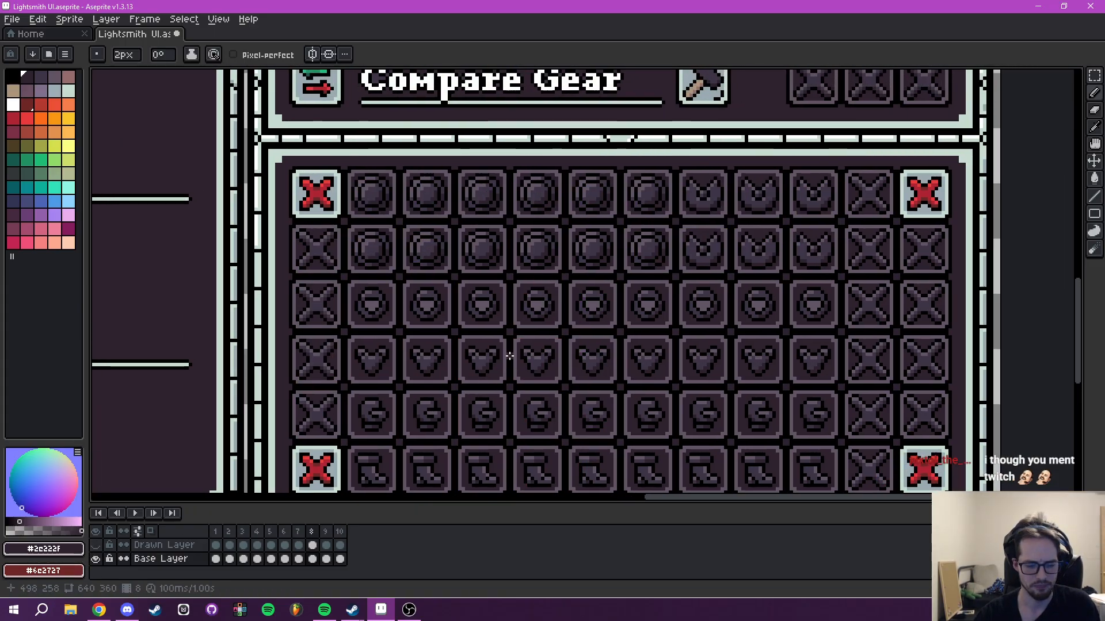
key("m")
left_click_drag(331, 256, 394, 313)
scroll(348, 253, "up", 2)
left_click_drag(370, 209, 851, 384)
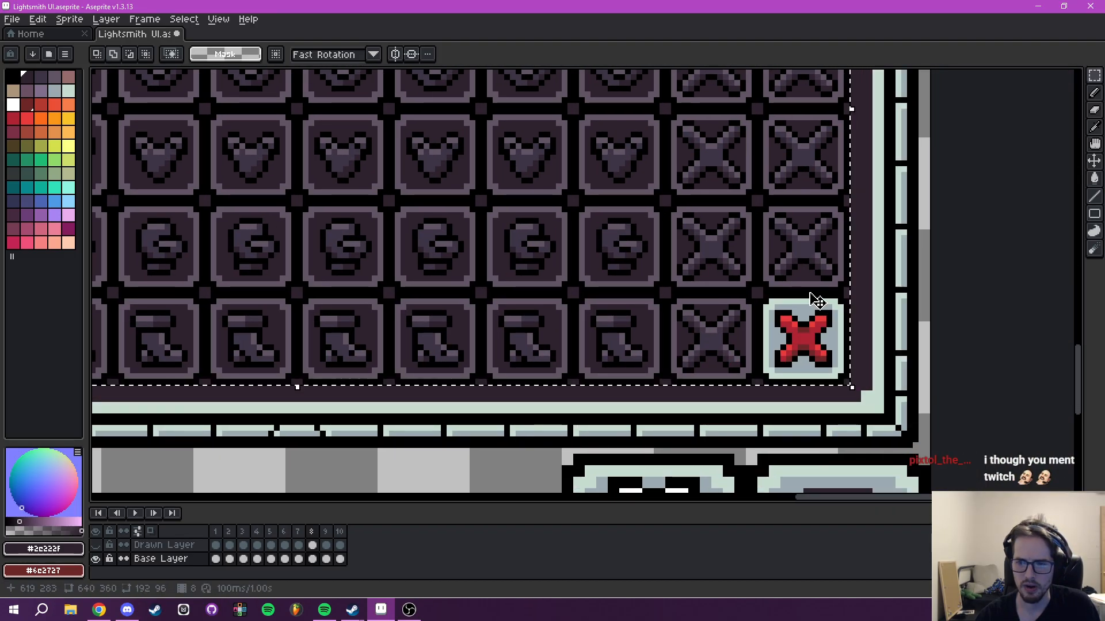
scroll(817, 302, "down", 3)
scroll(803, 323, "up", 2)
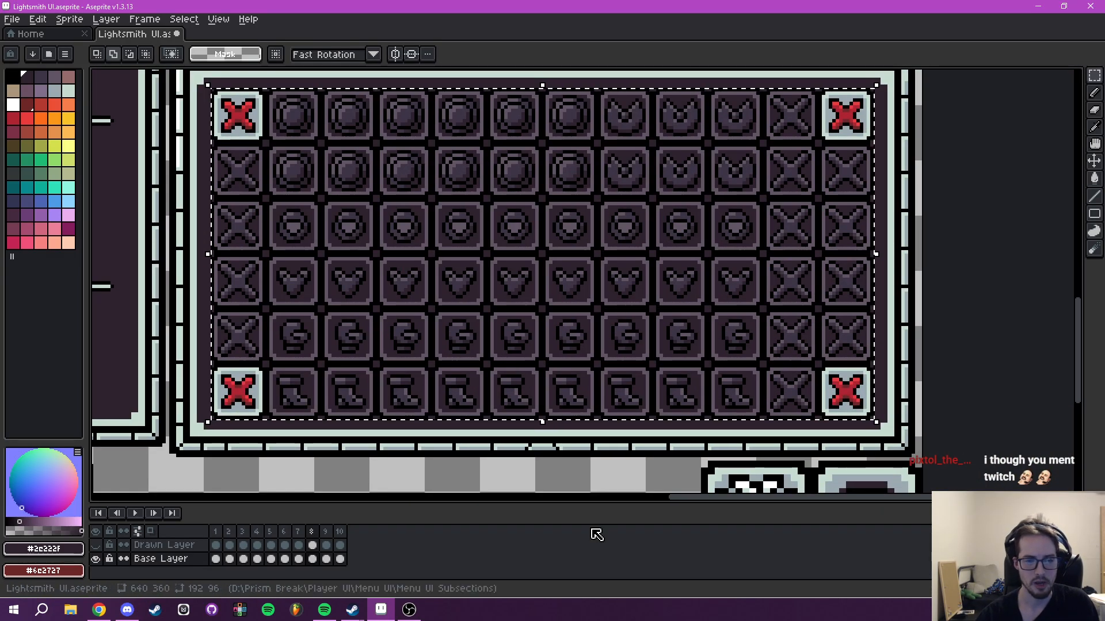
Paste the repainted gear grid at the same position on the Base Layer of the other frames, through to frame 1.
left_click(327, 530)
key("ctrl+v")
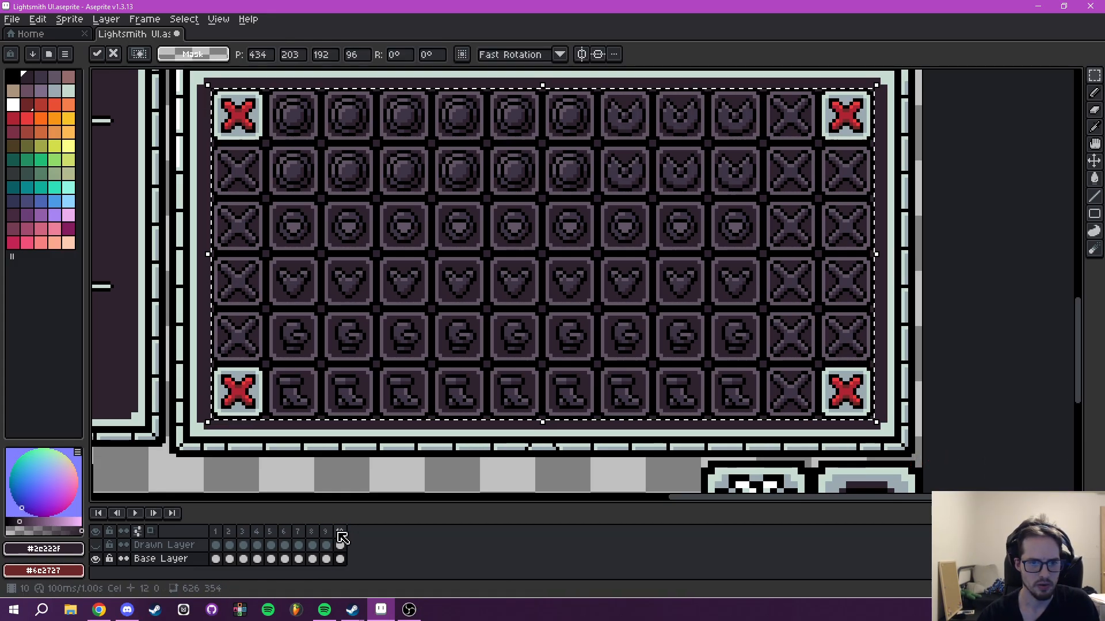
left_click(299, 536)
key("ctrl+v")
left_click(285, 536)
key("ctrl+v")
left_click(271, 535)
key("ctrl+v")
left_click(242, 537)
key("ctrl+v")
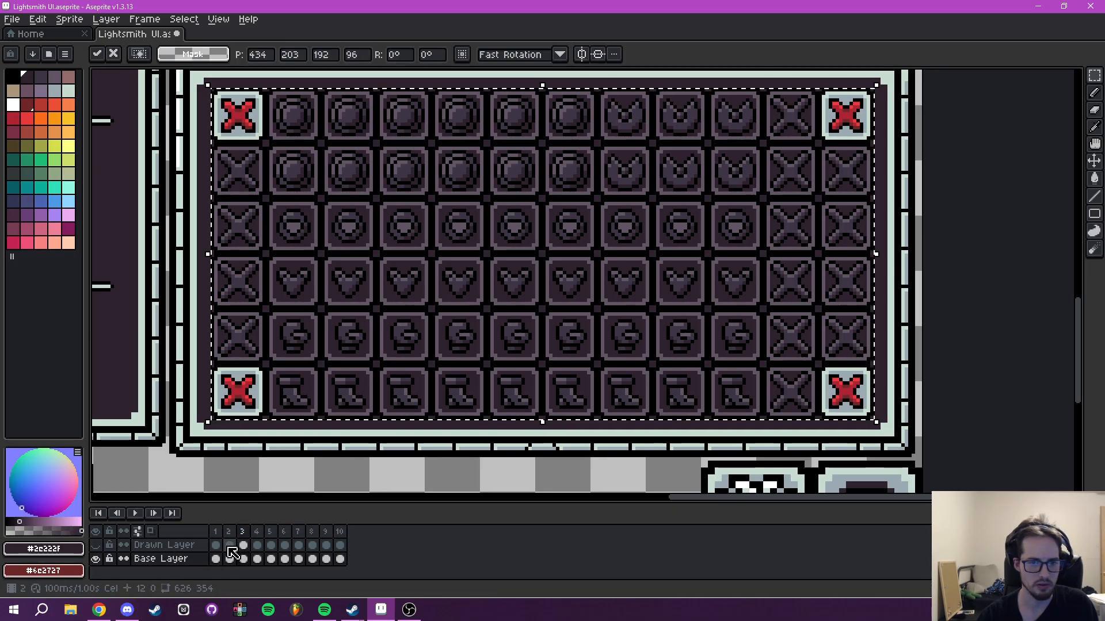
left_click(234, 536)
key("ctrl+v")
left_click(215, 536)
key("ctrl+v")
Show the Drawn Layer again and clear the selection around the gear grid, keeping the pasted grid in its original position.
left_click_drag(543, 340, 558, 370)
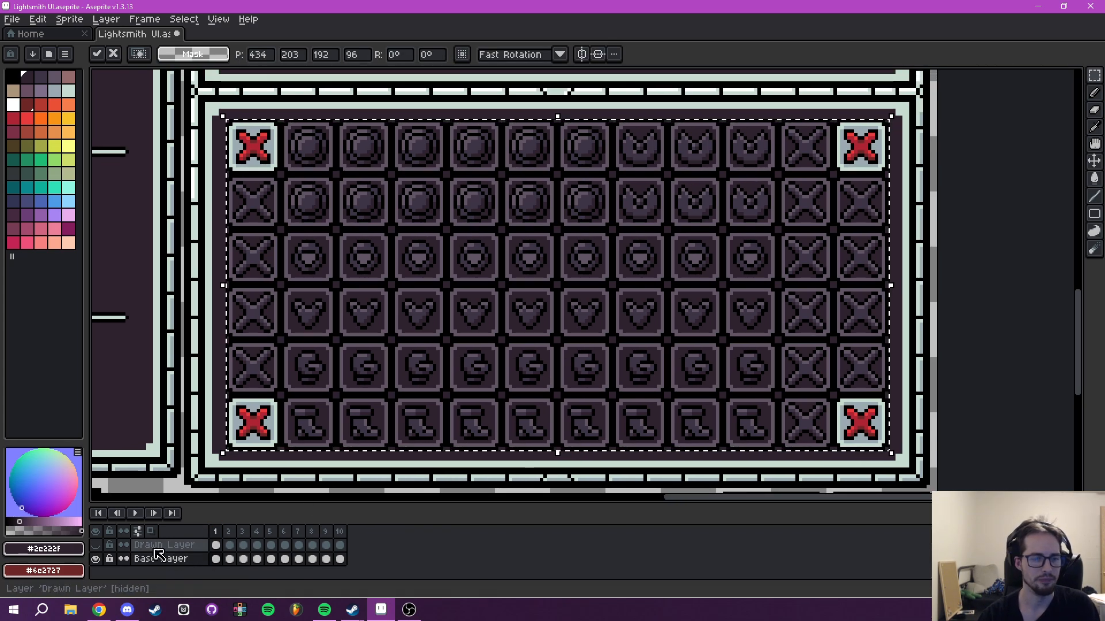
left_click(96, 544)
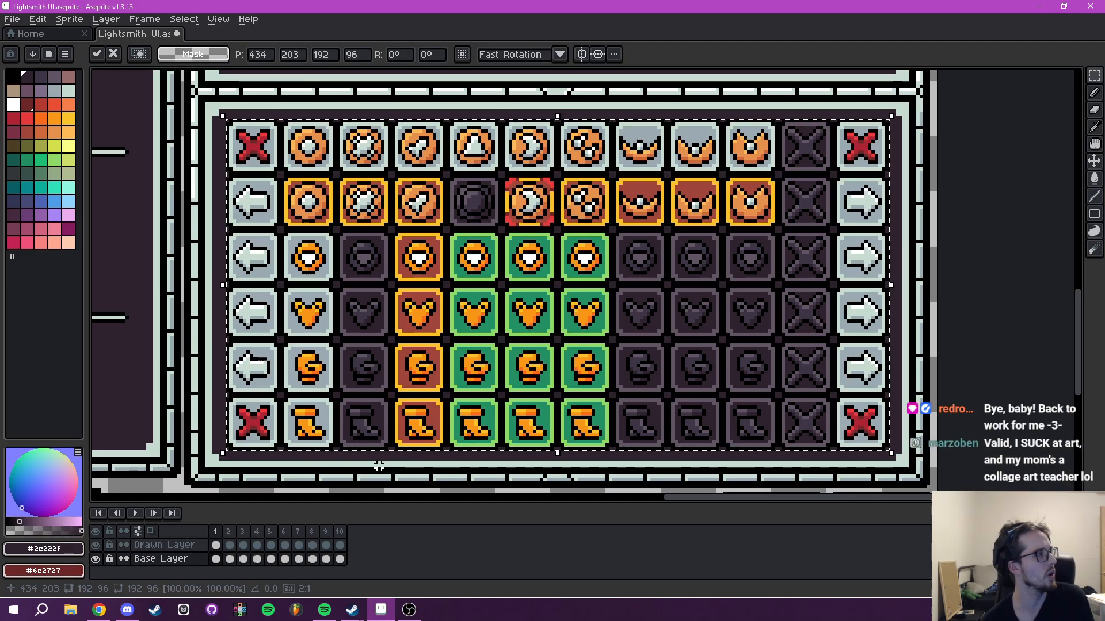
key("Right")
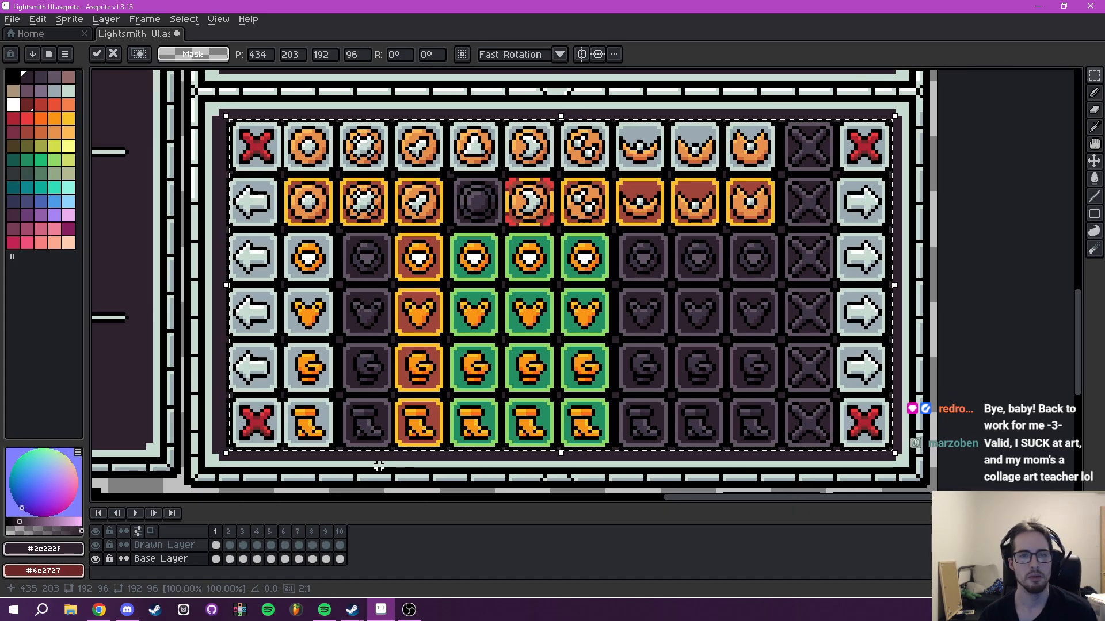
key("Left")
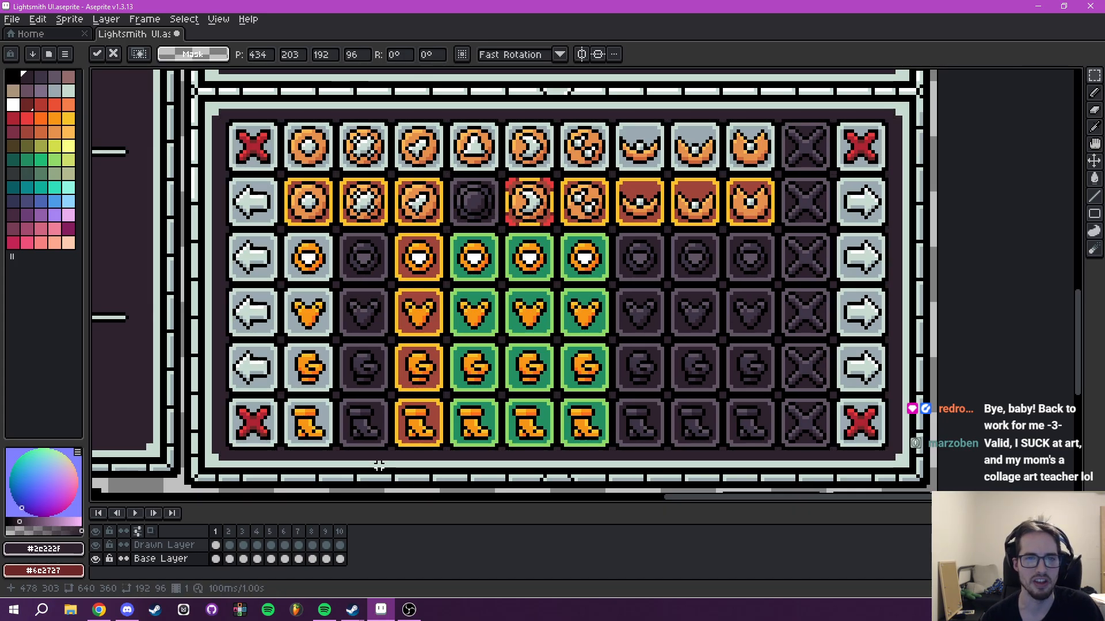
key("ctrl+d")
Examine the gear grid frame by frame, from frame 2 to frame 10, for the repainted connector squares.
key("Right")
key("Right")
key("Right")
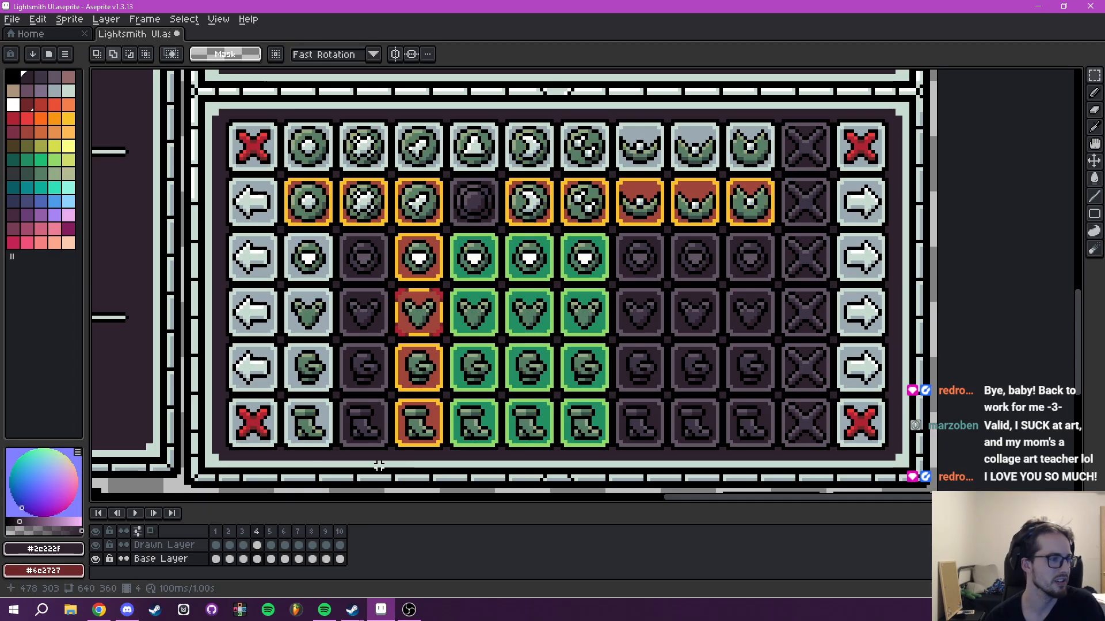
key("Left")
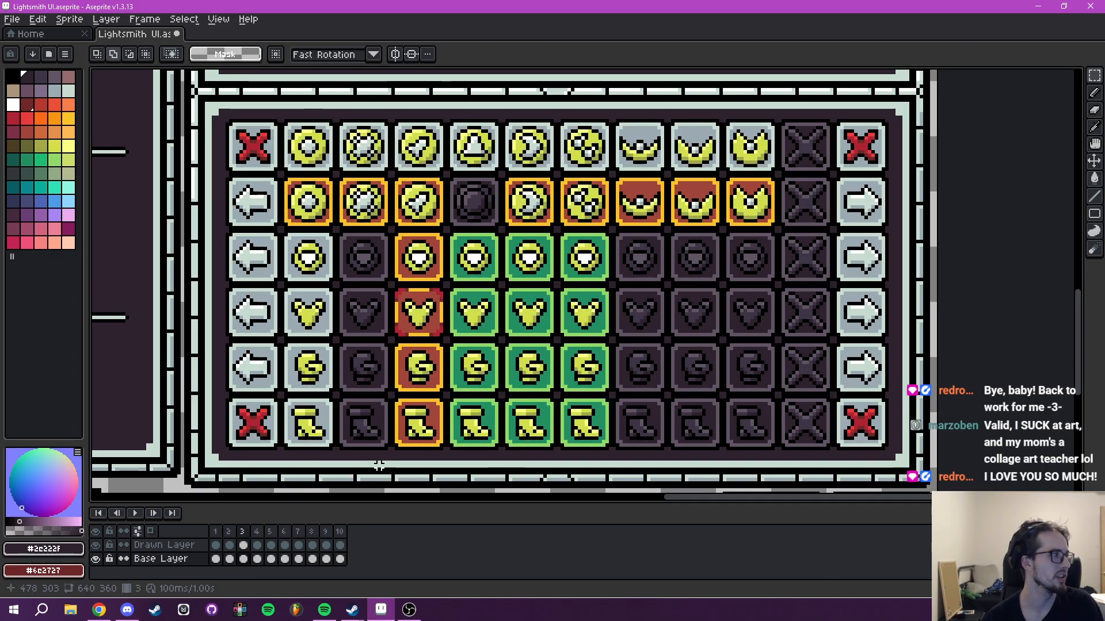
key("Right")
key("Right")
key("Right")
key("Right")
key("Right")
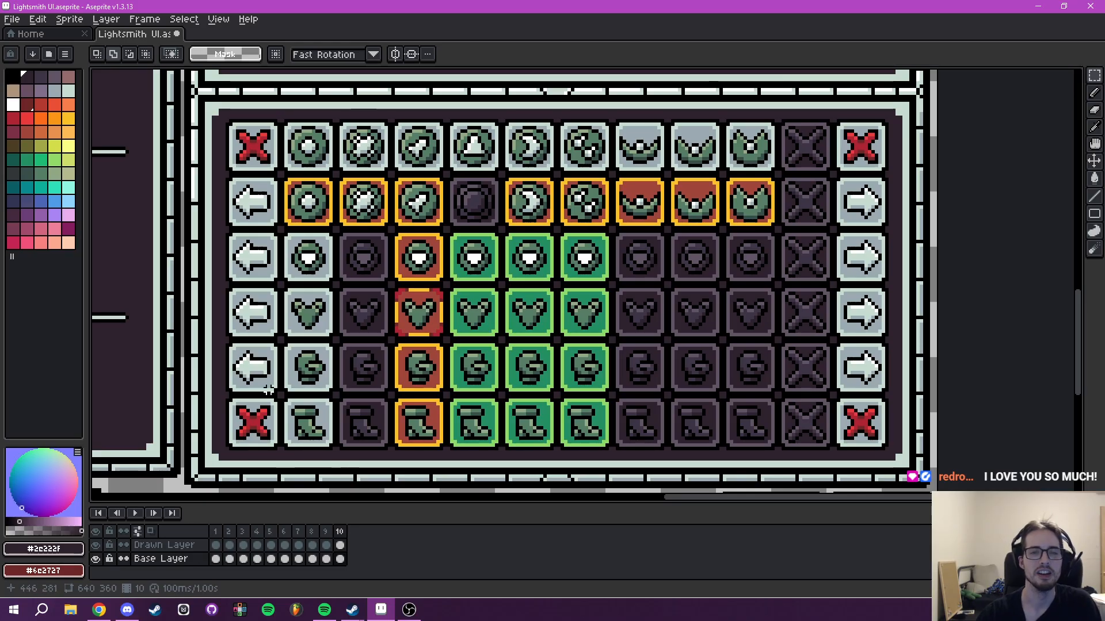
Sample the orange 0 icon's colours on frame 10: #fbb954 as foreground and #cd683d as background.
scroll(577, 305, "up", 3)
scroll(636, 274, "down", 7)
scroll(617, 239, "up", 2)
left_click_drag(628, 251, 599, 270)
mouse_move(588, 321)
left_mouse_down()
mouse_move(602, 246)
mouse_move(726, 186)
mouse_move(914, 62)
left_mouse_up()
left_click_drag(641, 205, 658, 283)
scroll(471, 276, "up", 4)
left_click_drag(471, 276, 748, 281)
key("i")
scroll(460, 299, "up", 3)
left_click(463, 296)
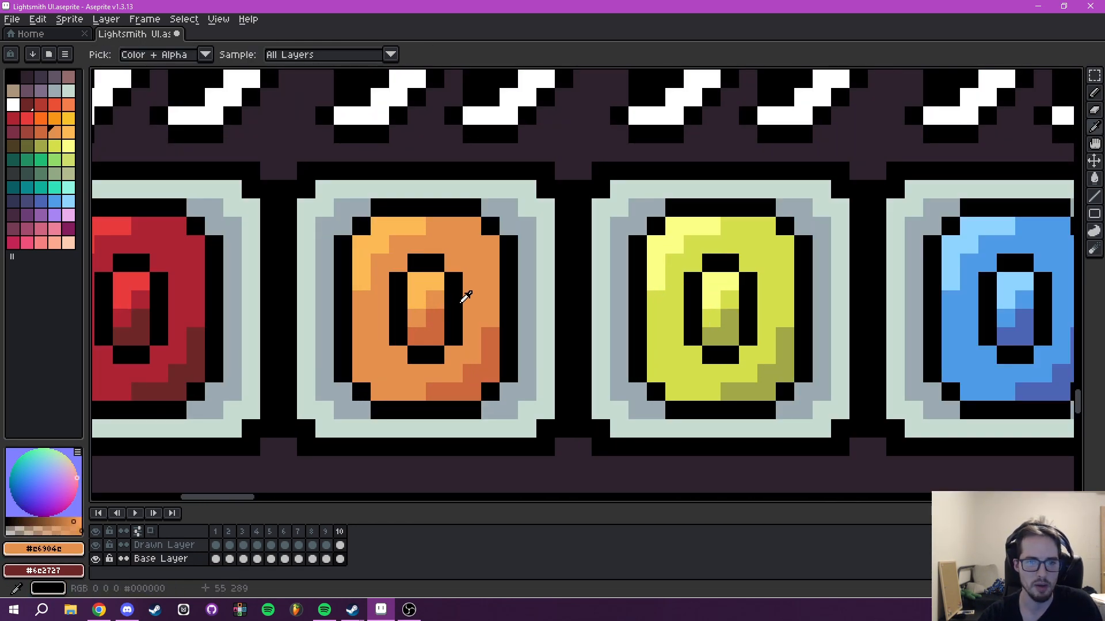
left_click(426, 288)
right_click(482, 353)
Select the 192 × 223 px Lightsmith area on frame 10's Drawn Layer and fill the green gear highlights with #fbb954, shadows with #cd683d.
scroll(604, 293, "down", 4)
left_click_drag(709, 234, 123, 389)
left_click_drag(623, 322, 91, 396)
scroll(705, 250, "down", 3)
left_click_drag(768, 237, 289, 439)
left_click_drag(510, 432, 511, 306)
scroll(511, 307, "down", 2)
scroll(513, 300, "up", 4)
left_click_drag(501, 187, 529, 468)
left_click_drag(519, 328, 495, 464)
left_click_drag(469, 188, 582, 478)
left_click_drag(561, 367, 565, 451)
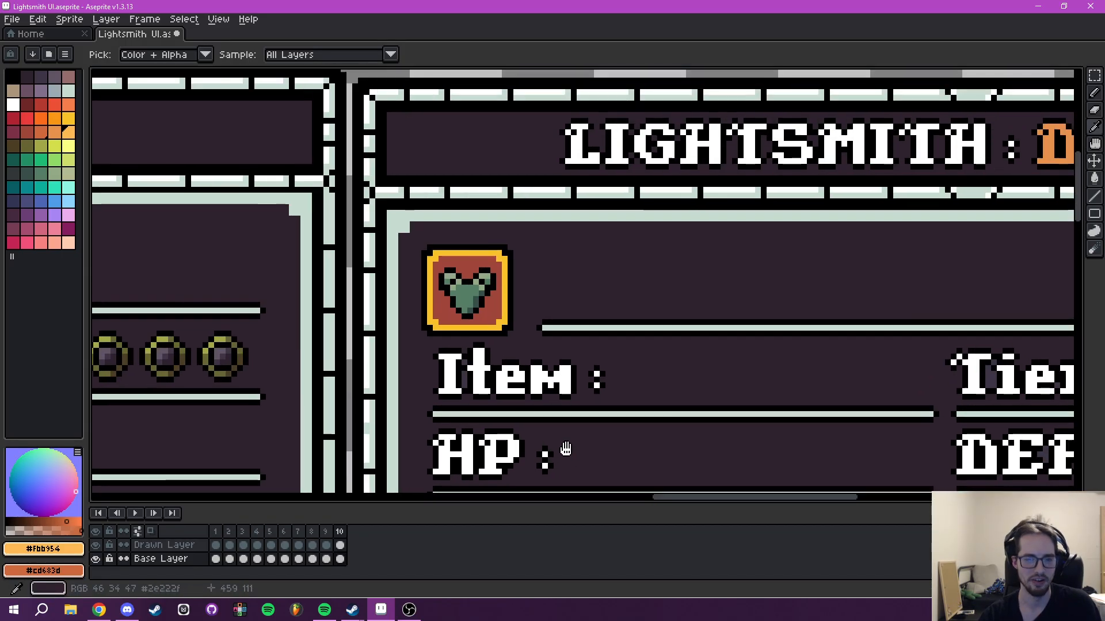
key("m")
scroll(469, 329, "up", 2)
left_click_drag(404, 201, 726, 327)
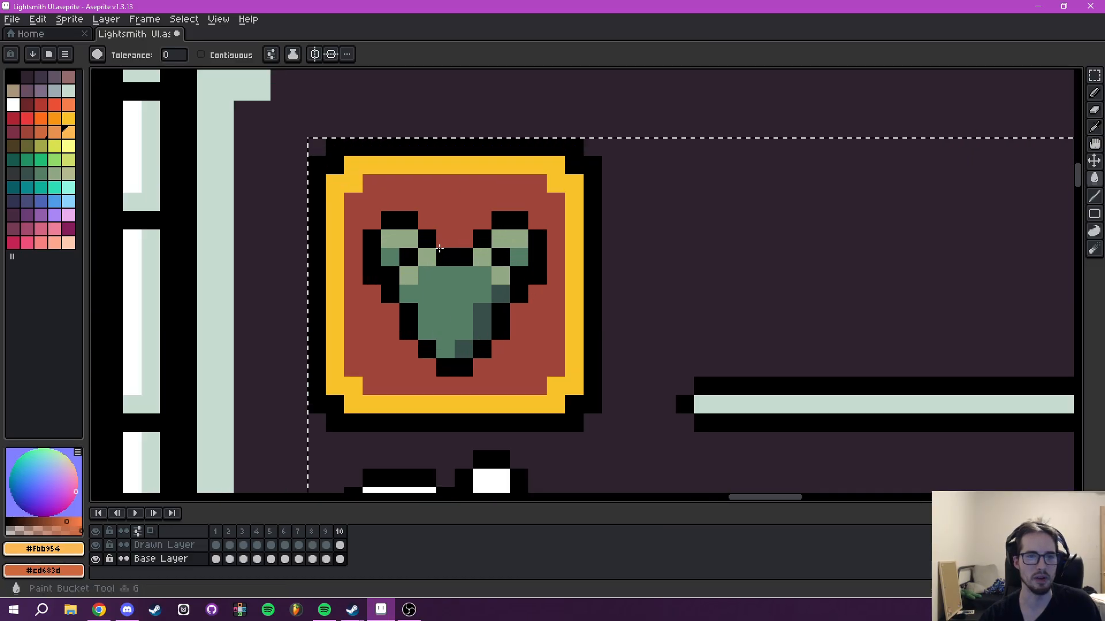
left_click(172, 545)
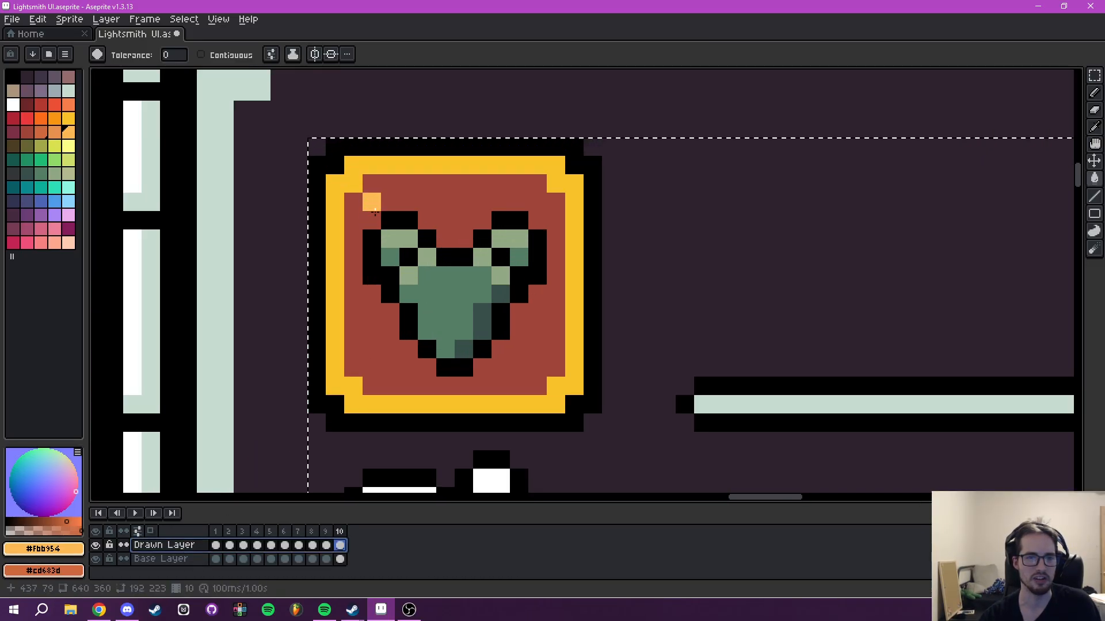
left_click(480, 342)
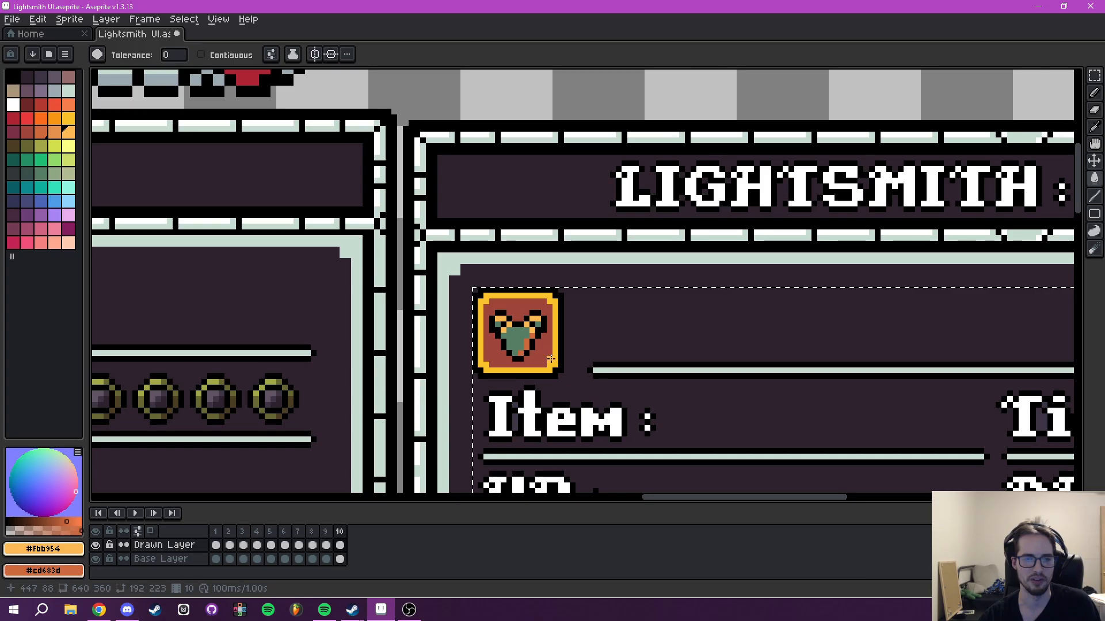
Sample #e6904e from the orange 0 icon and fill the mid-green of the selected gear icons with it.
left_click_drag(551, 359, 483, 132)
left_click_drag(555, 464, 462, 144)
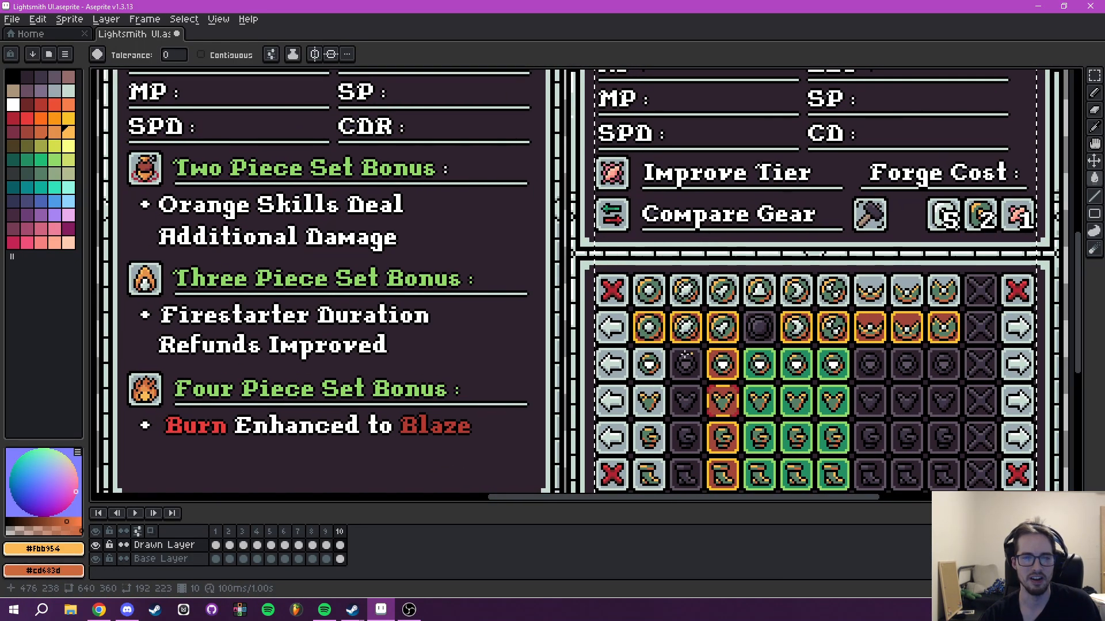
left_click_drag(681, 357, 886, 253)
left_click_drag(270, 311, 680, 222)
scroll(360, 257, "up", 5)
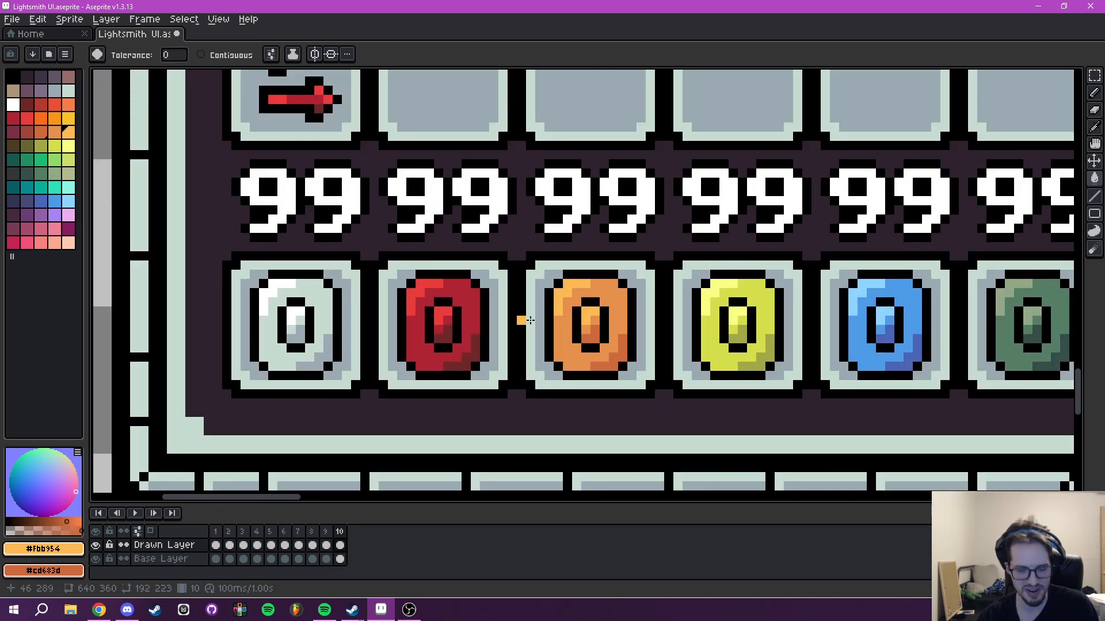
scroll(520, 321, "up", 2)
key("i")
left_click(565, 316)
scroll(932, 224, "down", 5)
left_click_drag(933, 225, 128, 443)
left_click_drag(1007, 202, 428, 322)
left_click_drag(863, 166, 415, 391)
mouse_move(351, 119)
left_mouse_down()
mouse_move(454, 225)
mouse_move(457, 366)
left_mouse_up()
scroll(388, 358, "up", 3)
key("g")
left_click(383, 367)
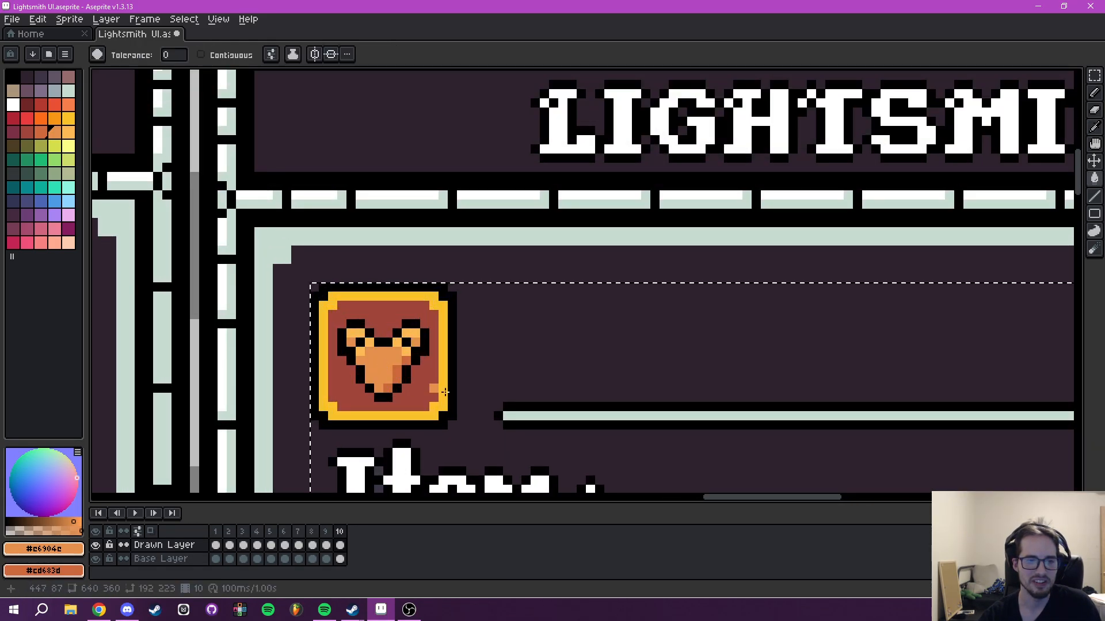
Clear the selection and examine the recoloured gear icons across the LIGHTSMITH : DRIVE panel.
scroll(507, 402, "down", 3)
left_click_drag(608, 433, 575, 190)
left_click_drag(615, 436, 579, 240)
left_click_drag(601, 383, 584, 117)
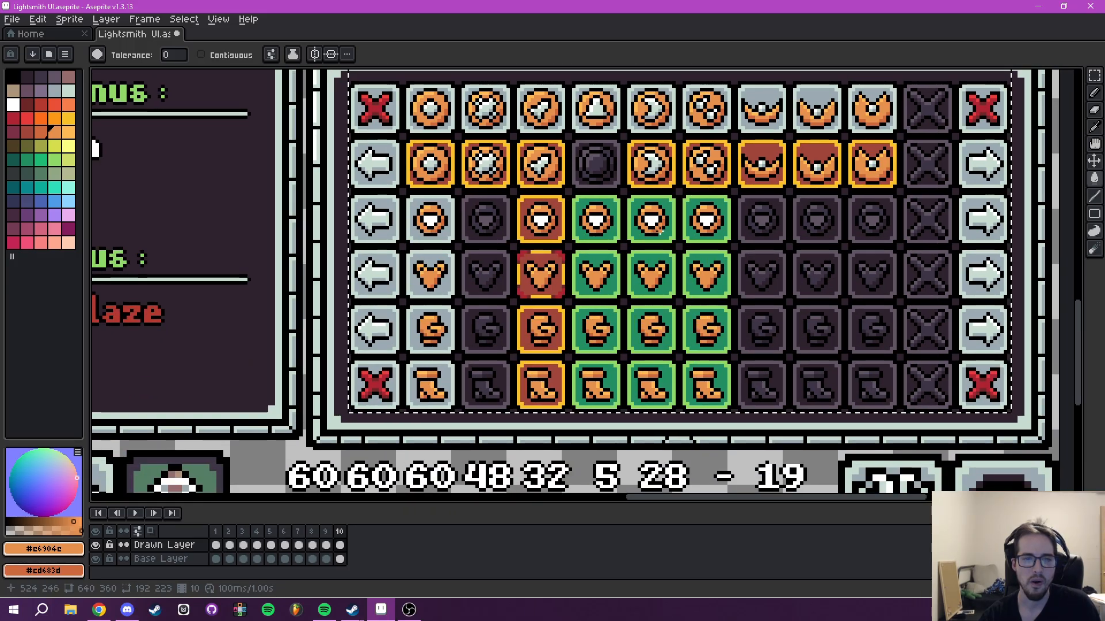
scroll(660, 231, "down", 1)
left_click_drag(662, 229, 573, 355)
left_click_drag(605, 208, 594, 400)
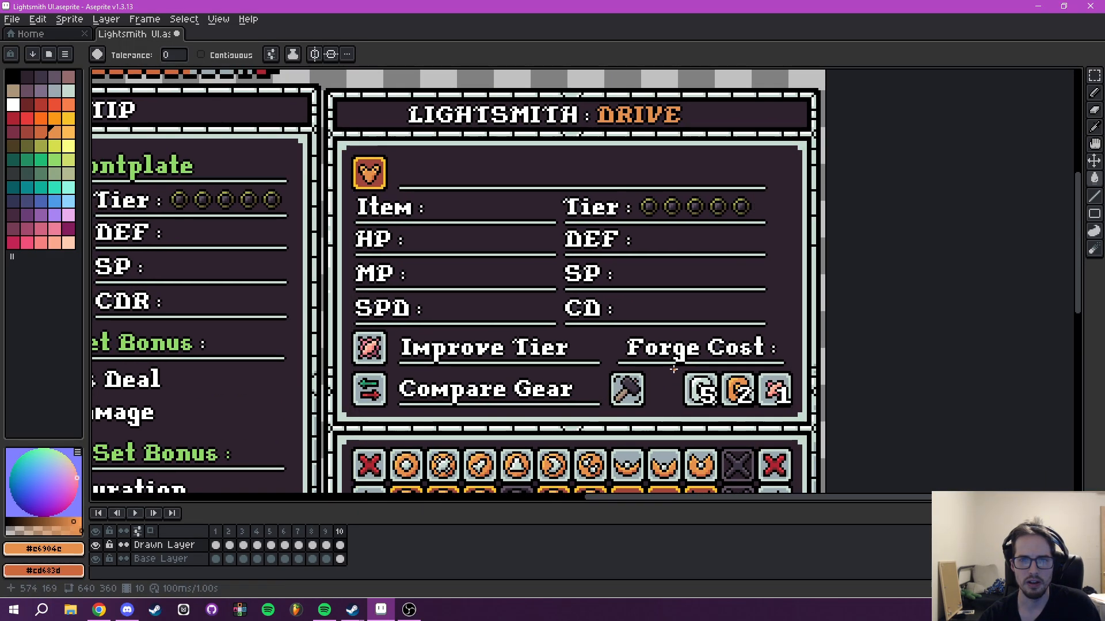
scroll(675, 380, "down", 3)
scroll(631, 329, "up", 2)
left_click_drag(625, 320, 618, 297)
Compare the CHAOS, VALOR and DRIVE frames by stepping back and forth between frames 8 and 10.
key("Left")
key("Left")
key("Left")
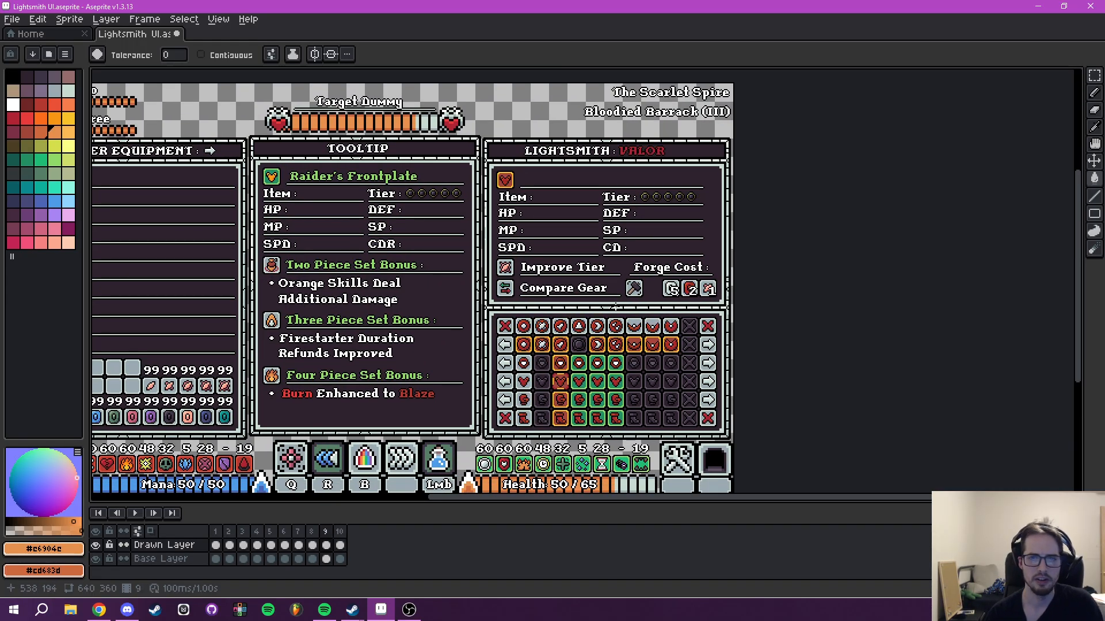
key("Right")
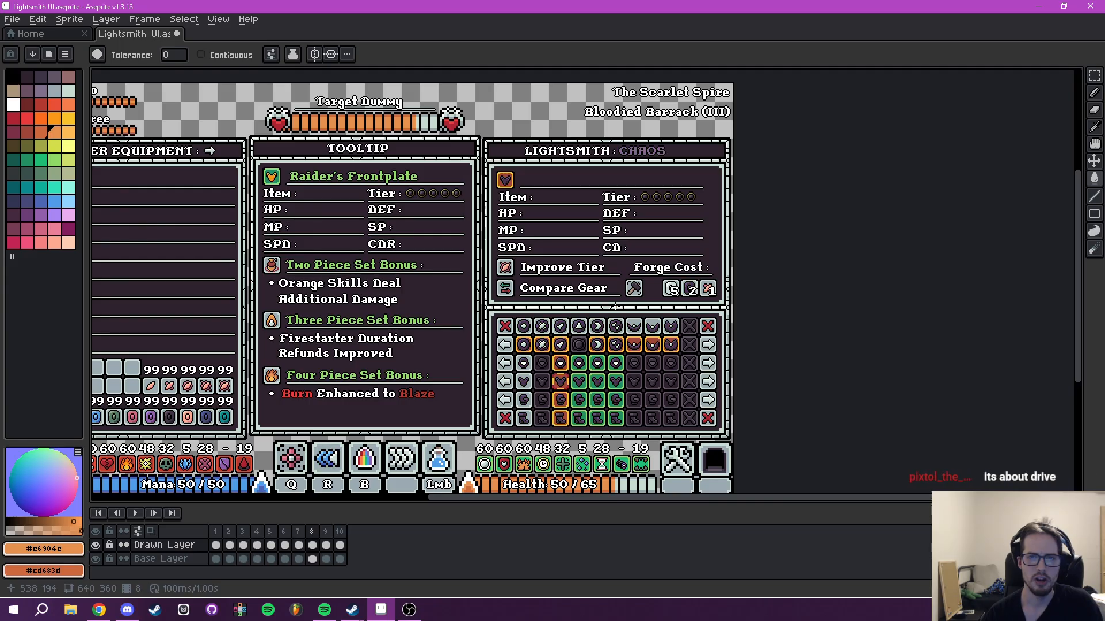
key("Right")
key("Right")
key("Left")
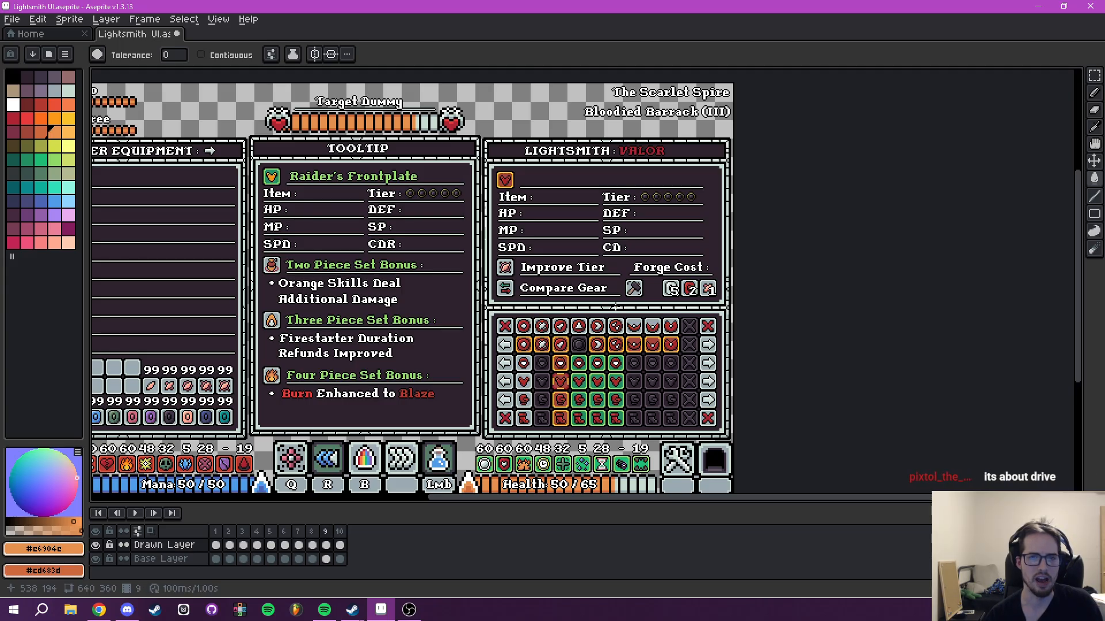
key("Left")
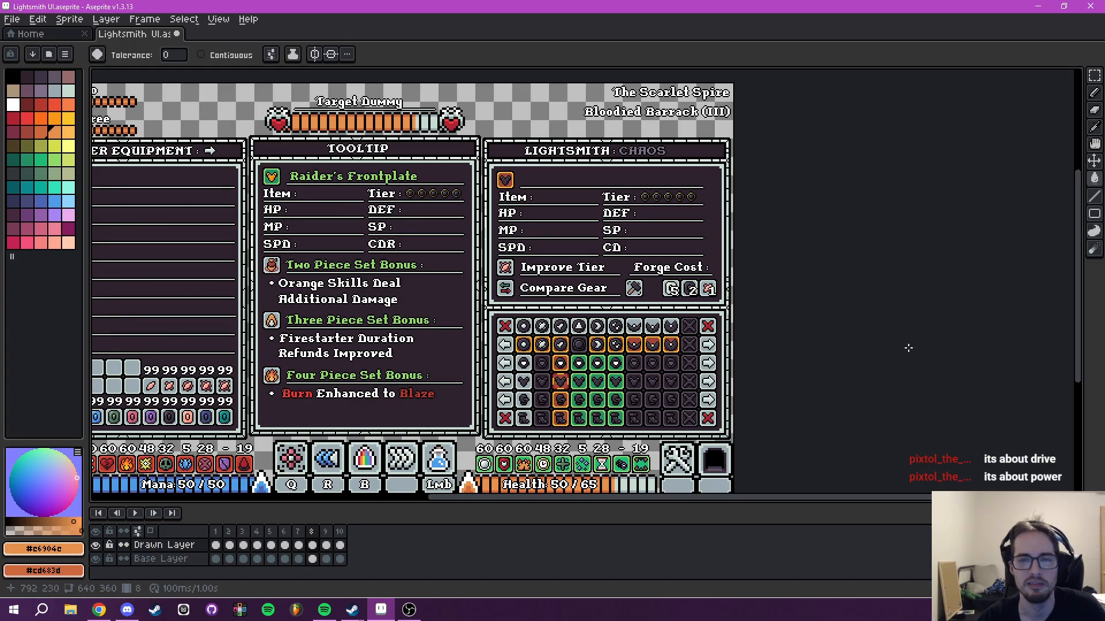
key("Right")
key("Right")
key("Left")
key("Left")
Duplicate the CHAOS frame 8 and go to the copy at frame 9.
key("alt+n")
left_click(314, 532)
key("Right")
Try to insert "LIGHTSMITH : ORDER" as white size 16 title text on frame 9.
left_click_drag(601, 179, 516, 291)
key("t")
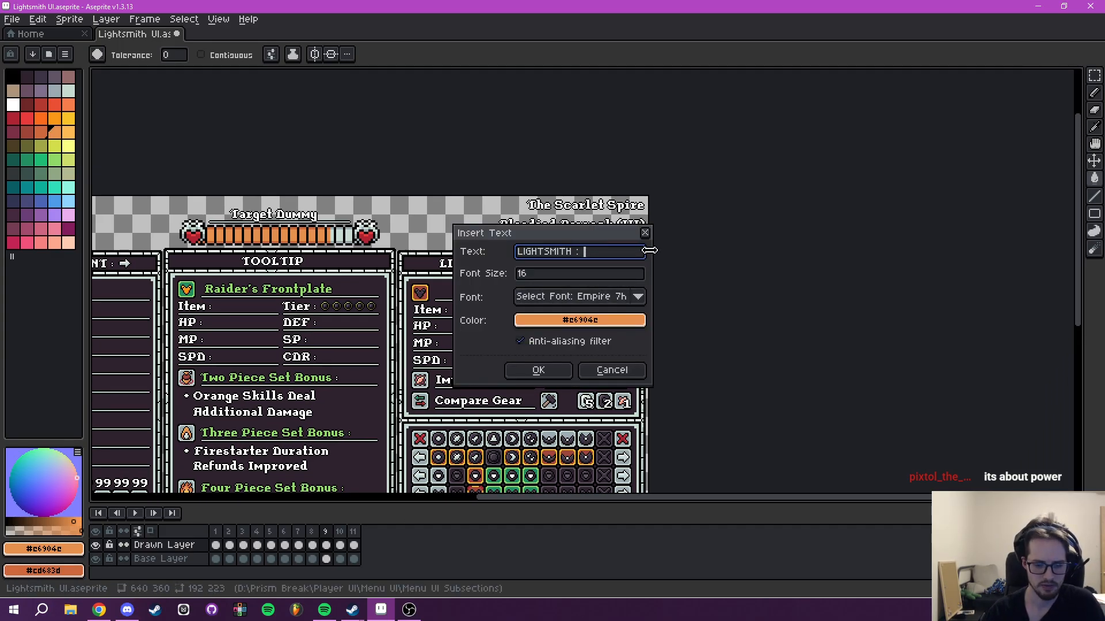
left_click(579, 320)
left_click(530, 343)
left_click(617, 368)
left_click(453, 332)
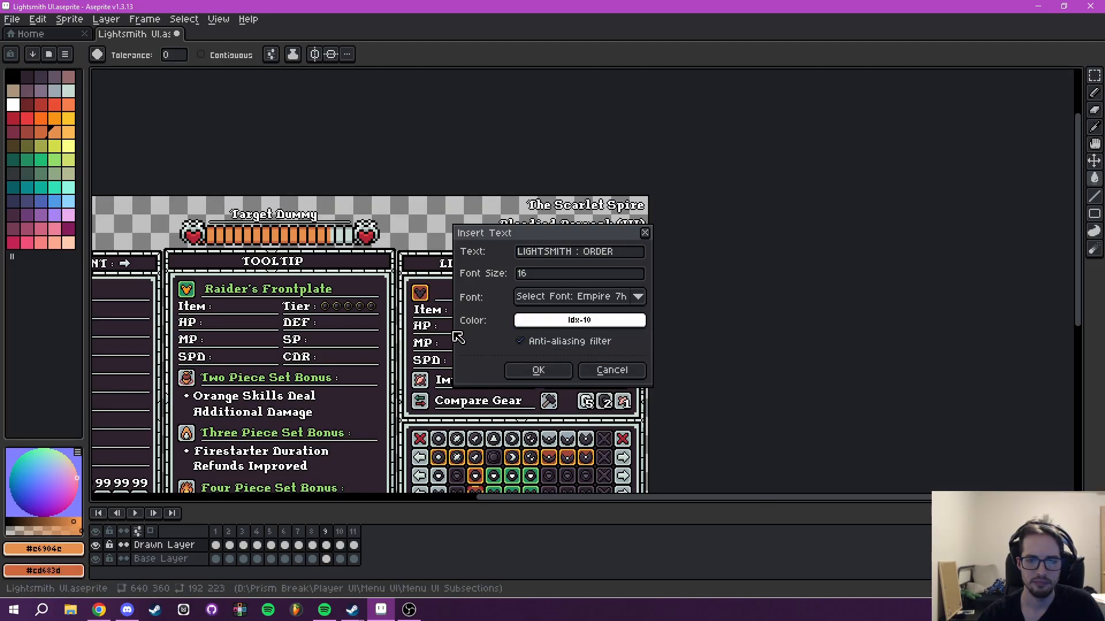
left_click(537, 374)
scroll(503, 304, "up", 5)
mouse_move(212, 484)
left_mouse_down()
mouse_move(518, 345)
mouse_move(828, 262)
mouse_move(748, 280)
mouse_move(737, 260)
mouse_move(799, 267)
left_mouse_up()
key("ctrl+z")
Sample the background colour #2e222f and erase the word CHAOS from frame 9's title with a 7 px eraser.
key("i")
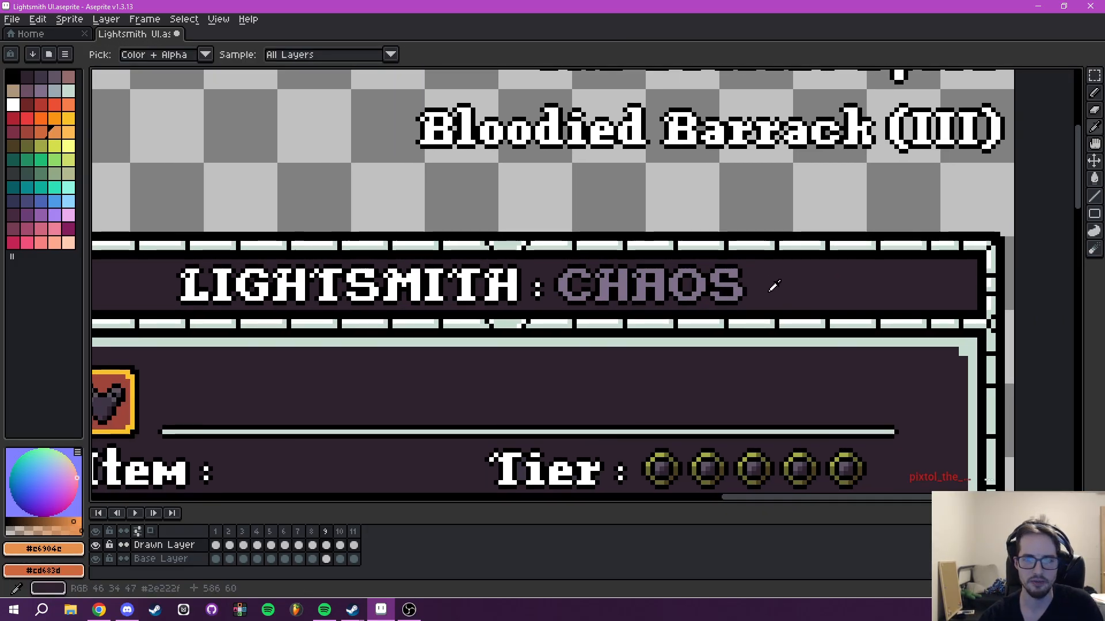
left_click(775, 286)
key("e")
key("plus")
key("plus")
mouse_move(736, 289)
left_mouse_down()
mouse_move(576, 288)
mouse_move(619, 286)
left_mouse_up()
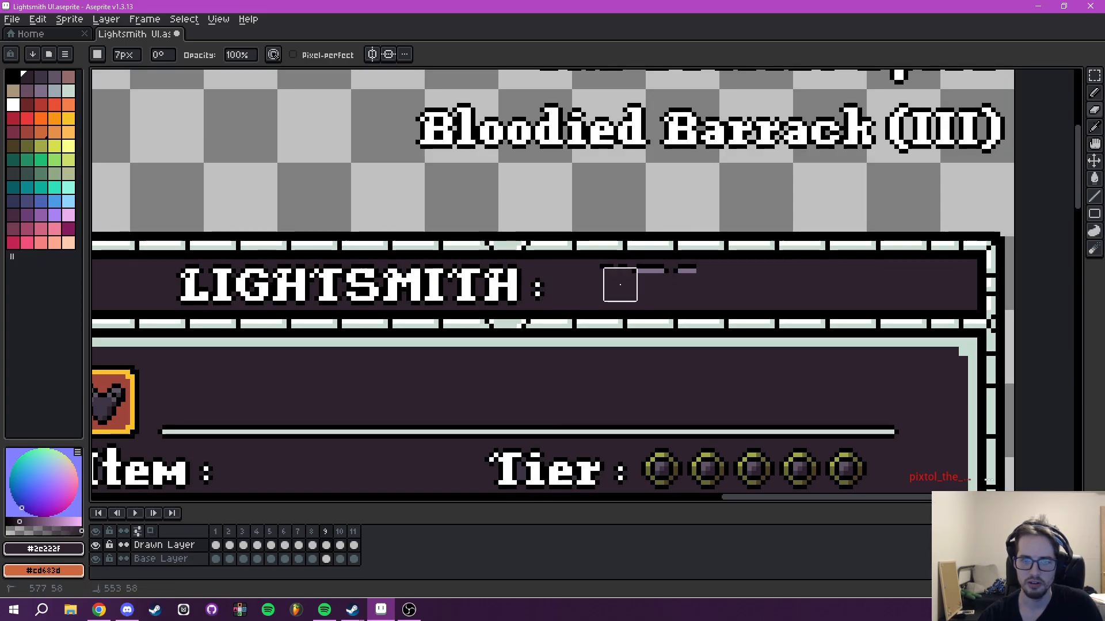
Insert the white text "LIGHTSMITH : ORDER" at size 16 and align it over frame 9's existing LIGHTSMITH title.
key("ctrl+t")
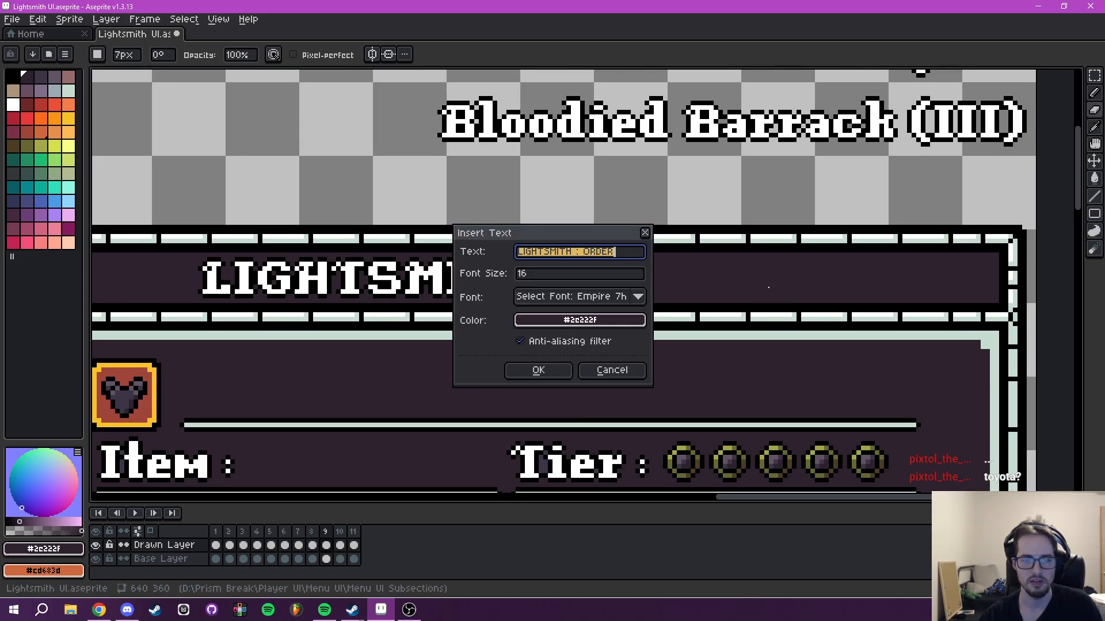
left_click(580, 320)
left_click(531, 343)
left_click(617, 368)
left_click(538, 371)
left_click_drag(555, 280, 471, 280)
key("Return")
scroll(549, 255, "up", 3)
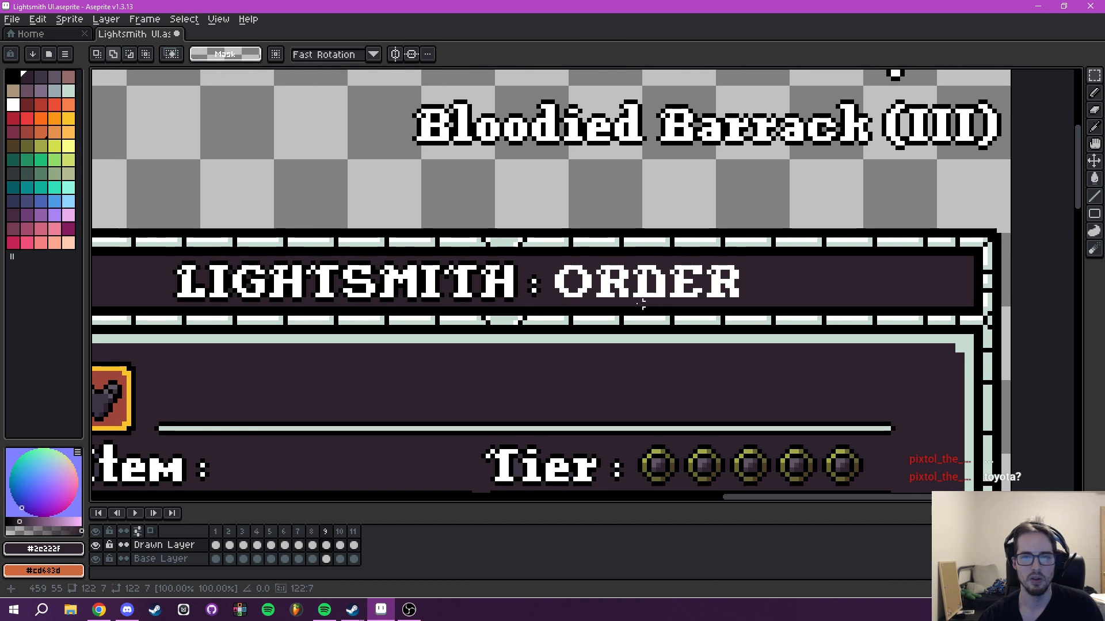
Select the word ORDER in frame 9's title and give its letters a black outside outline.
left_click_drag(559, 245, 957, 321)
scroll(839, 295, "right", 3)
key("shift+o")
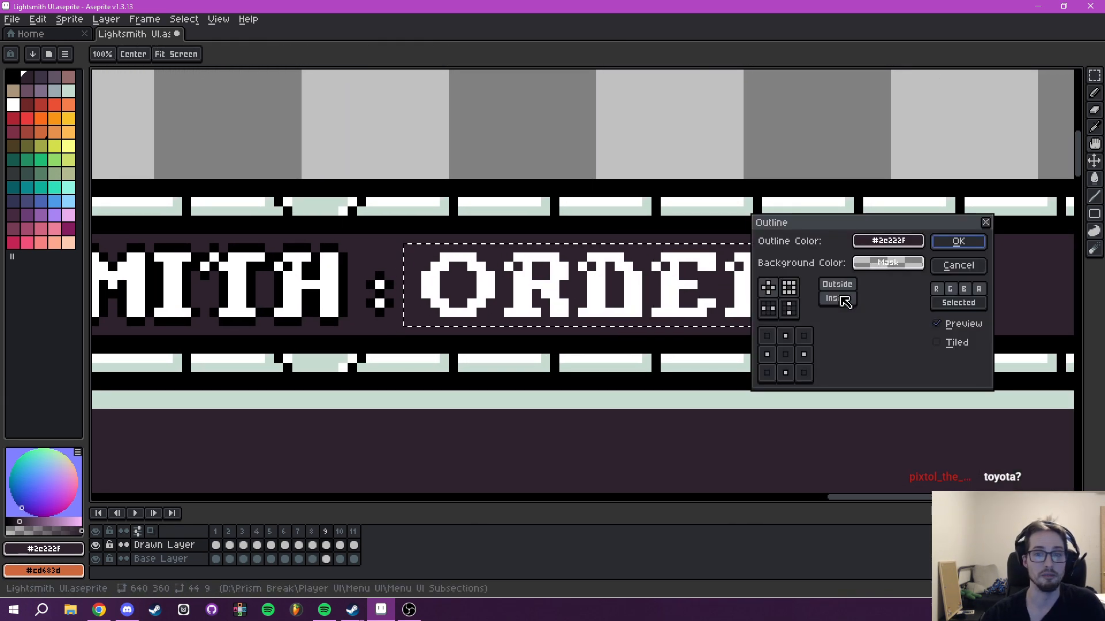
left_click(880, 242)
left_click(782, 266)
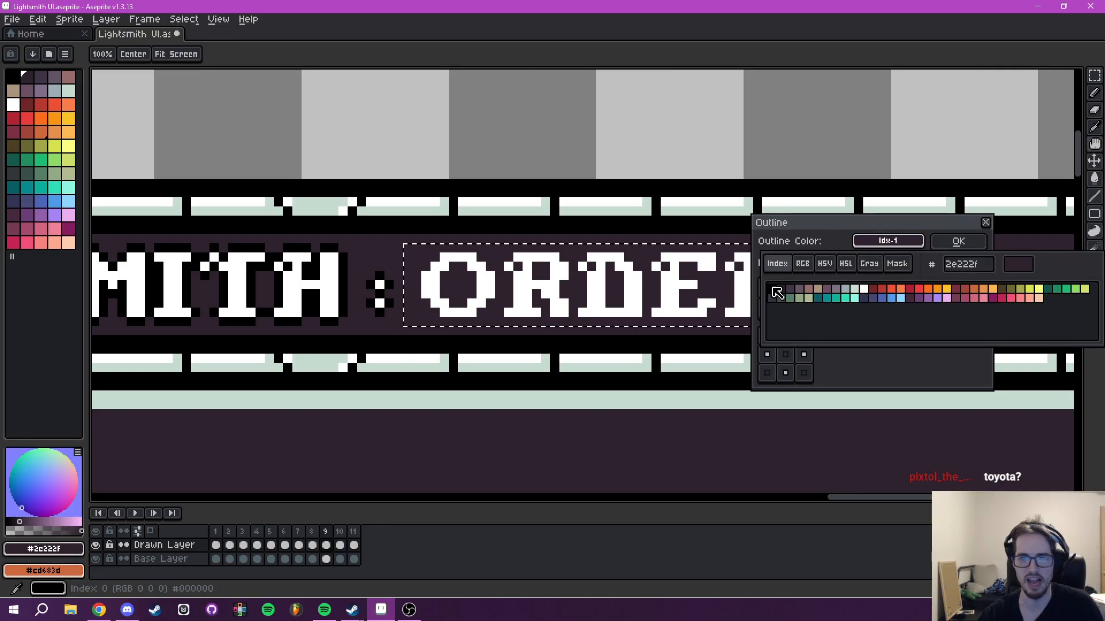
left_click(771, 289)
left_click(955, 241)
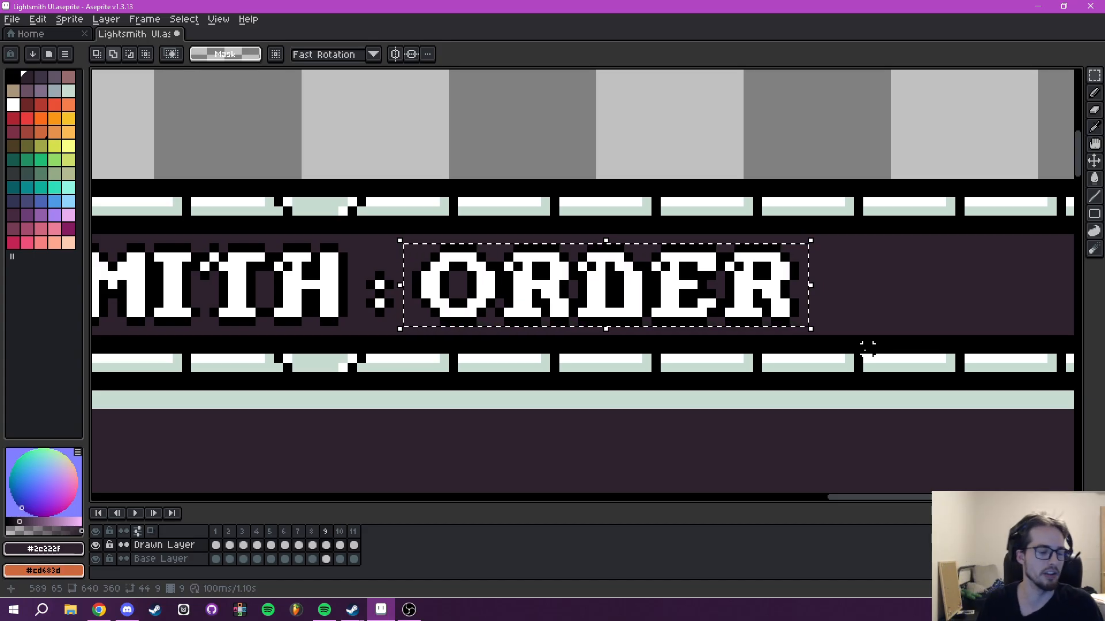
Fill the letters of ORDER in frame 9's title with the pale green palette colour at index 9.
scroll(748, 330, "down", 5)
left_click_drag(765, 355, 718, 283)
left_click(68, 91)
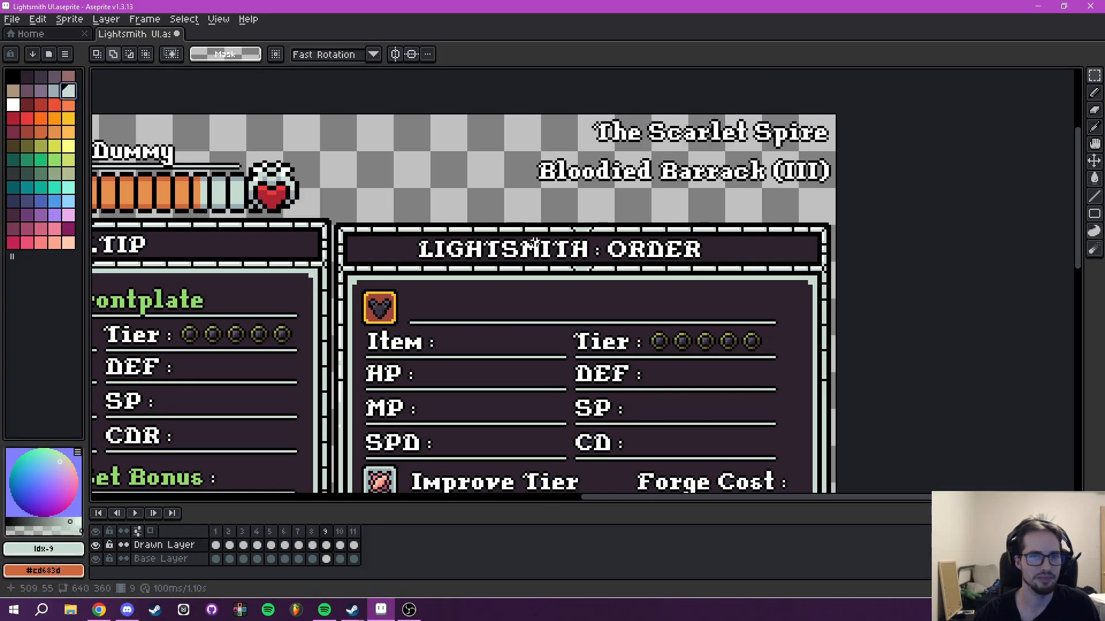
scroll(552, 246, "up", 4)
key("g")
left_click(849, 257)
left_click_drag(849, 256, 743, 270)
key("ctrl+z")
left_click(200, 54)
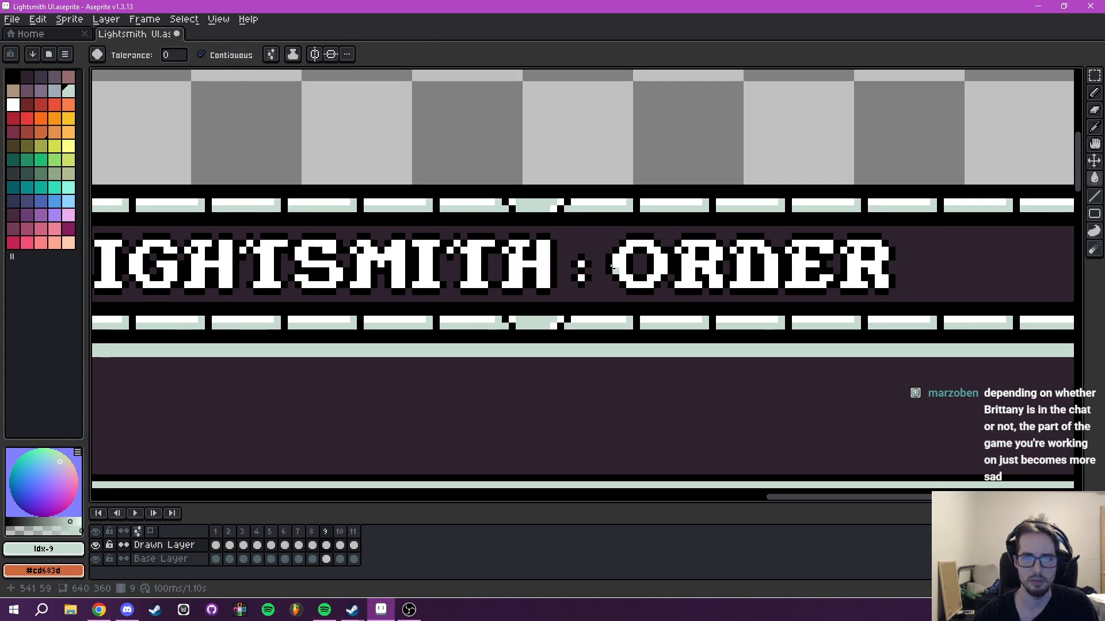
left_click(686, 253)
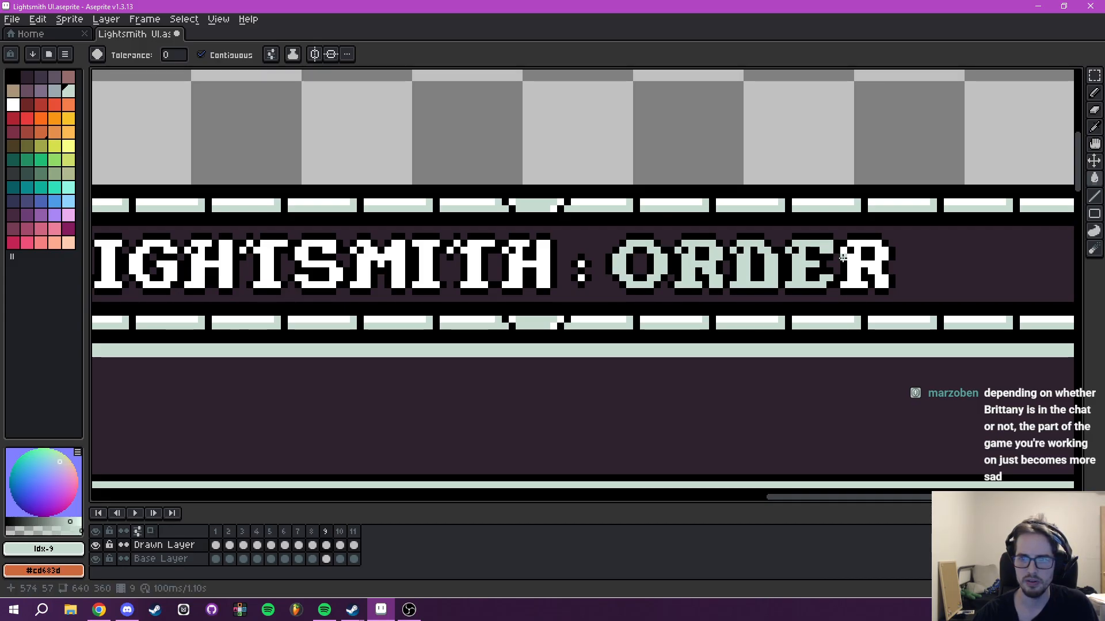
scroll(880, 275, "down", 4)
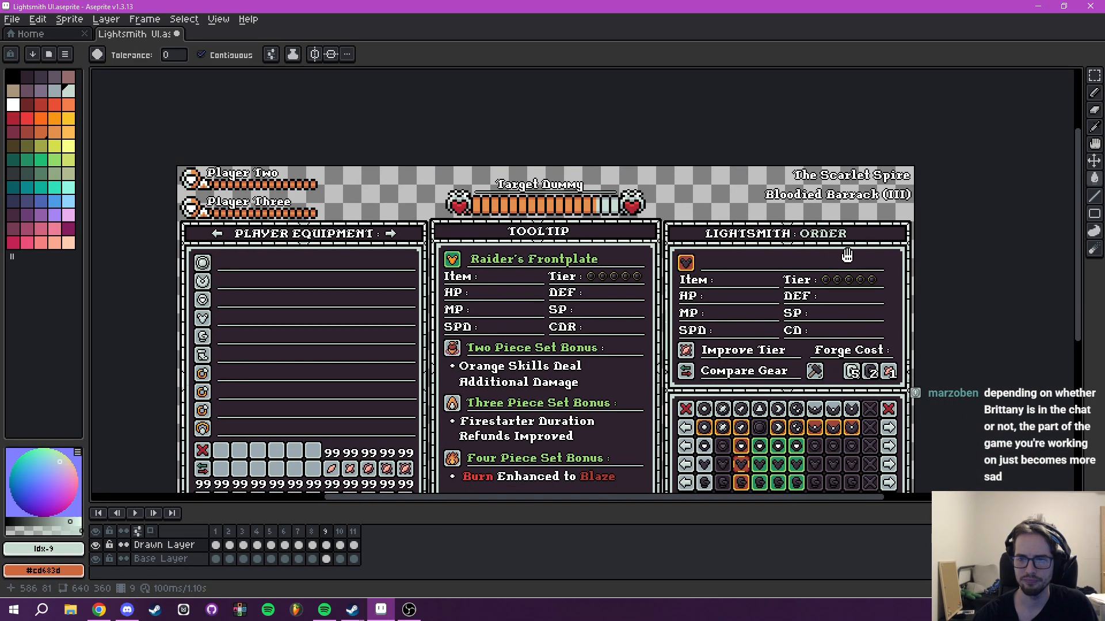
Select the 192 × 223 px area of the Lightsmith panel from the item chestplate icon to the grid's last cell.
scroll(711, 266, "up", 2)
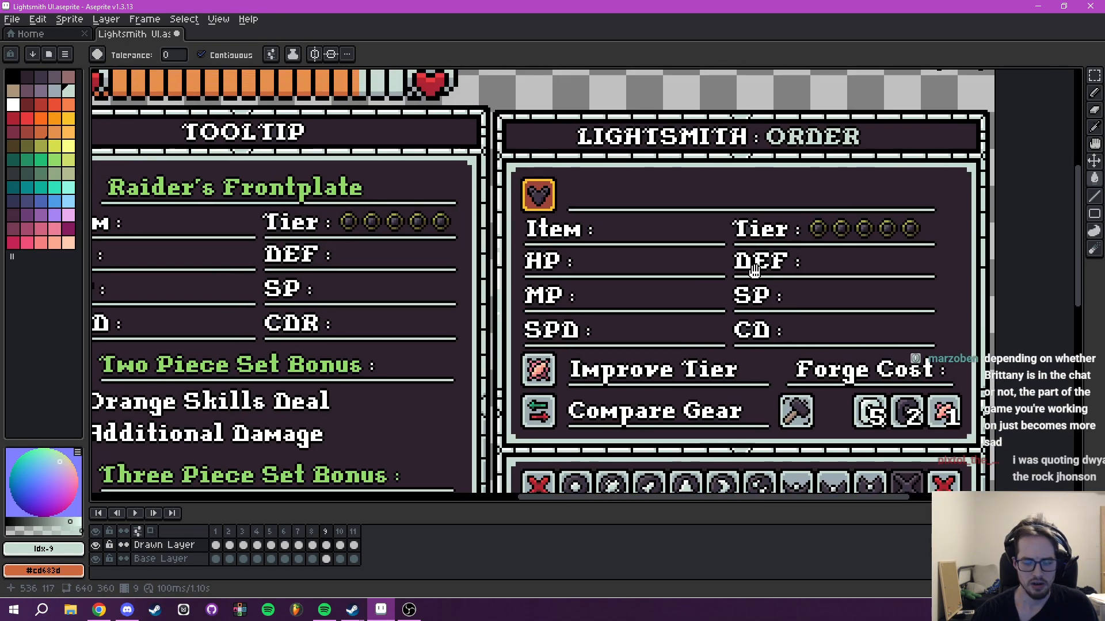
key("m")
scroll(456, 212, "up", 3)
scroll(740, 290, "up", 3)
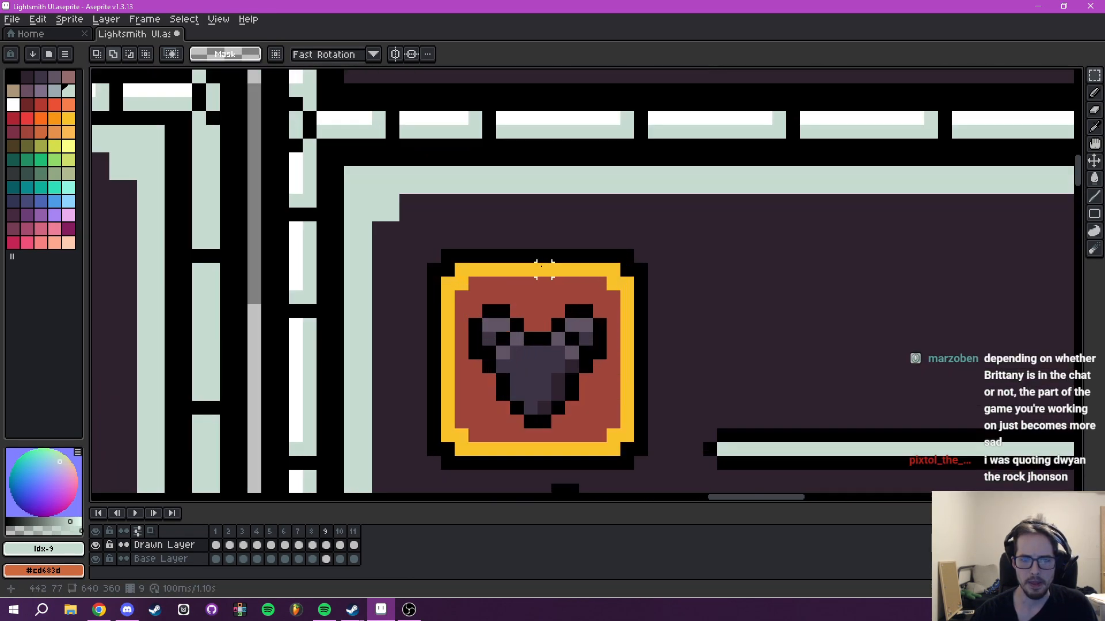
left_click_drag(433, 255, 1070, 492)
left_click_drag(995, 482, 884, 142)
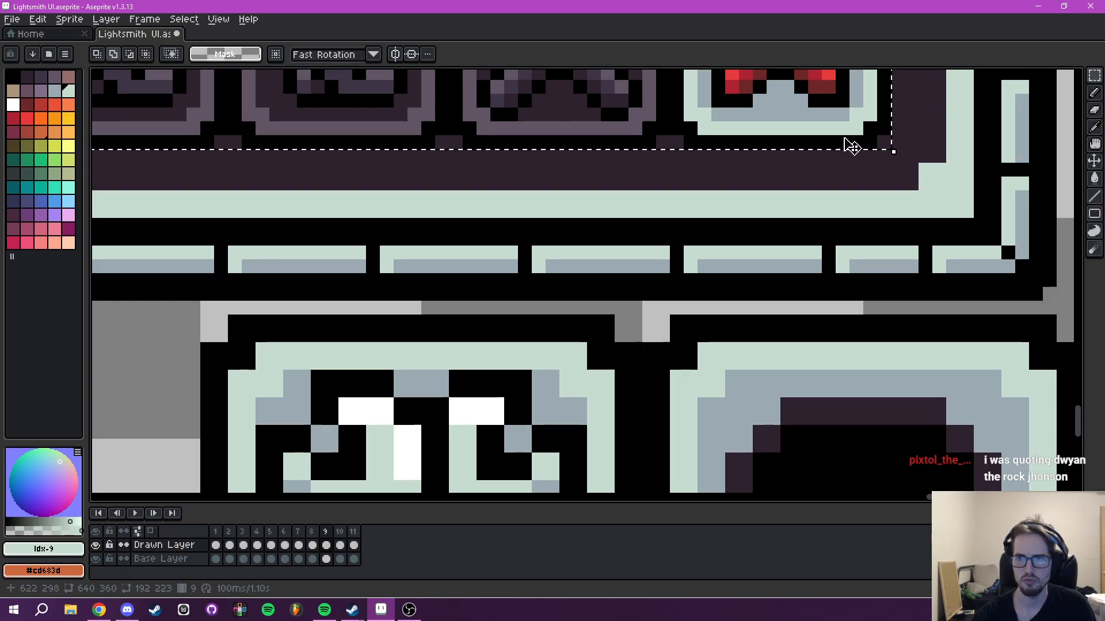
Sample #ffffff and #9babb2 from the white gem icon and recolour the selected gear icons' highlights and shadows with non-contiguous fills.
scroll(834, 141, "down", 6)
left_click_drag(791, 108, 750, 577)
left_click_drag(480, 286, 989, 415)
left_click_drag(597, 463, 863, 68)
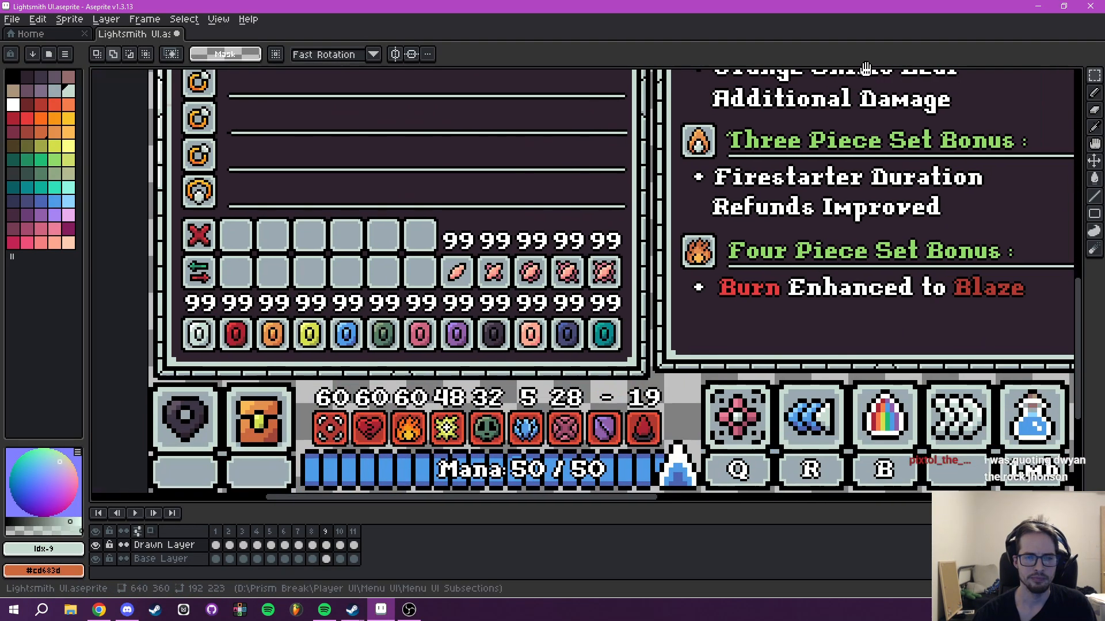
left_click_drag(406, 268, 630, 260)
scroll(630, 260, "up", 5)
key("i")
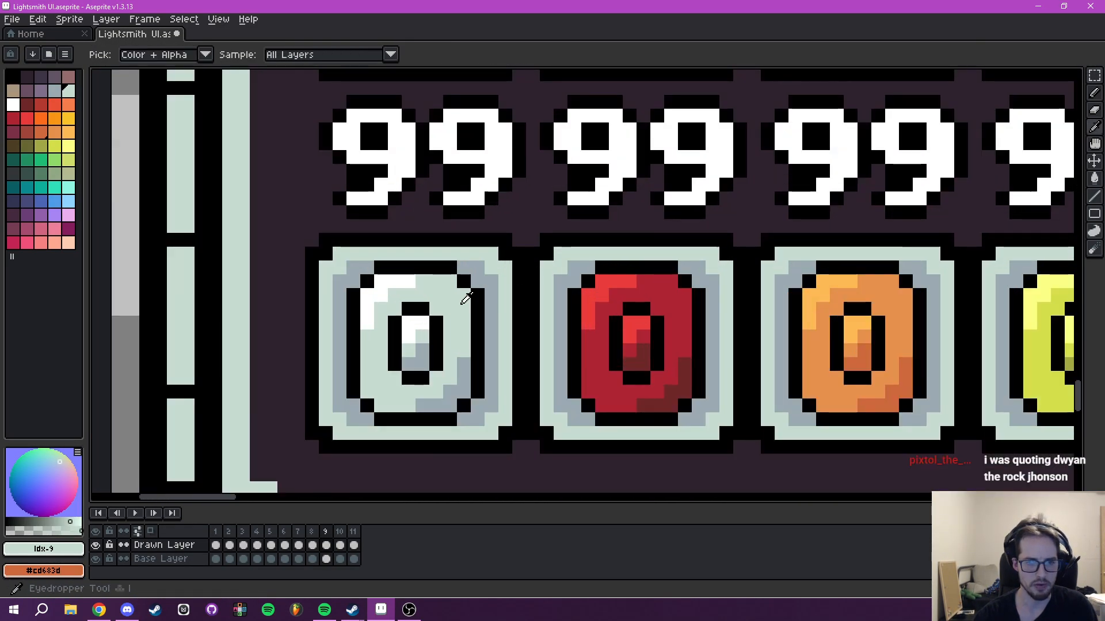
left_click(418, 320)
right_click(461, 386)
scroll(461, 387, "down", 5)
scroll(372, 302, "up", 4)
scroll(373, 303, "down", 2)
scroll(363, 226, "up", 3)
key("g")
left_click(365, 207)
left_click(393, 253)
left_click(201, 54)
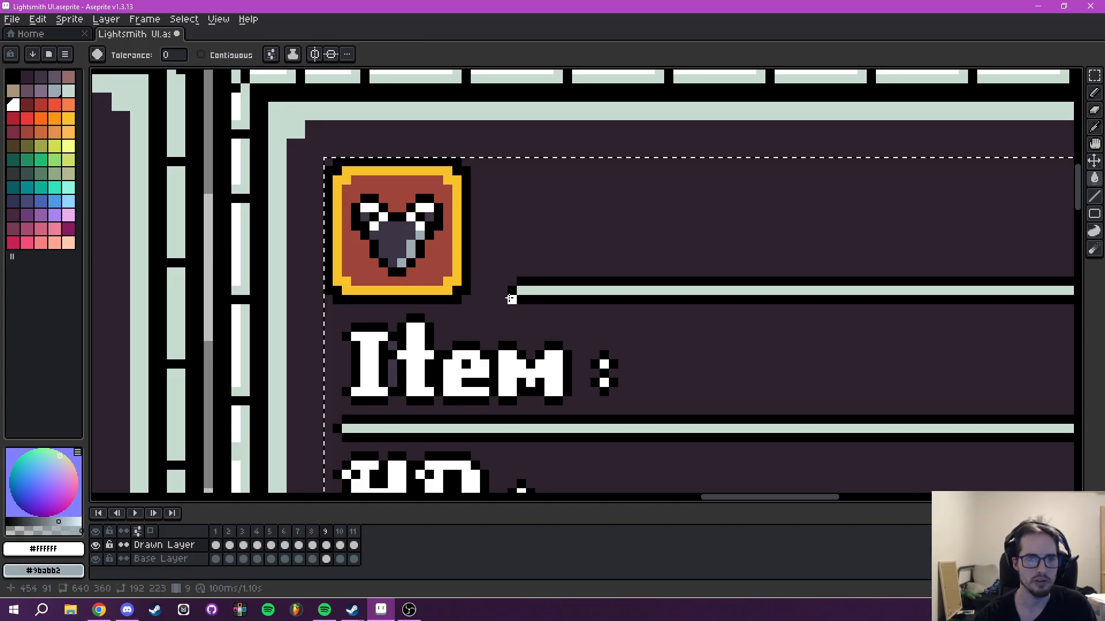
Sample #c7dcd0 from the white gem icon, fill the selected gear icons' mid-tone with it, and clear the selection.
scroll(510, 298, "down", 3)
scroll(739, 414, "down", 4)
left_click_drag(713, 389, 634, 224)
left_click_drag(236, 425, 478, 335)
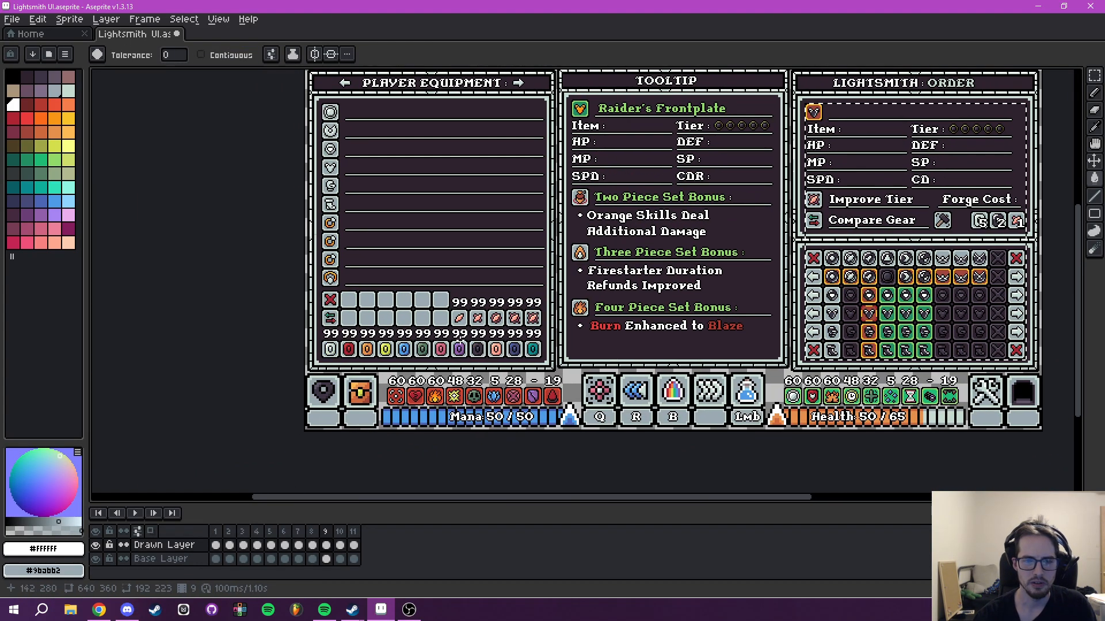
scroll(458, 341, "up", 5)
left_click_drag(365, 447, 1018, 408)
scroll(1017, 408, "up", 1)
scroll(622, 282, "up", 1)
key("i")
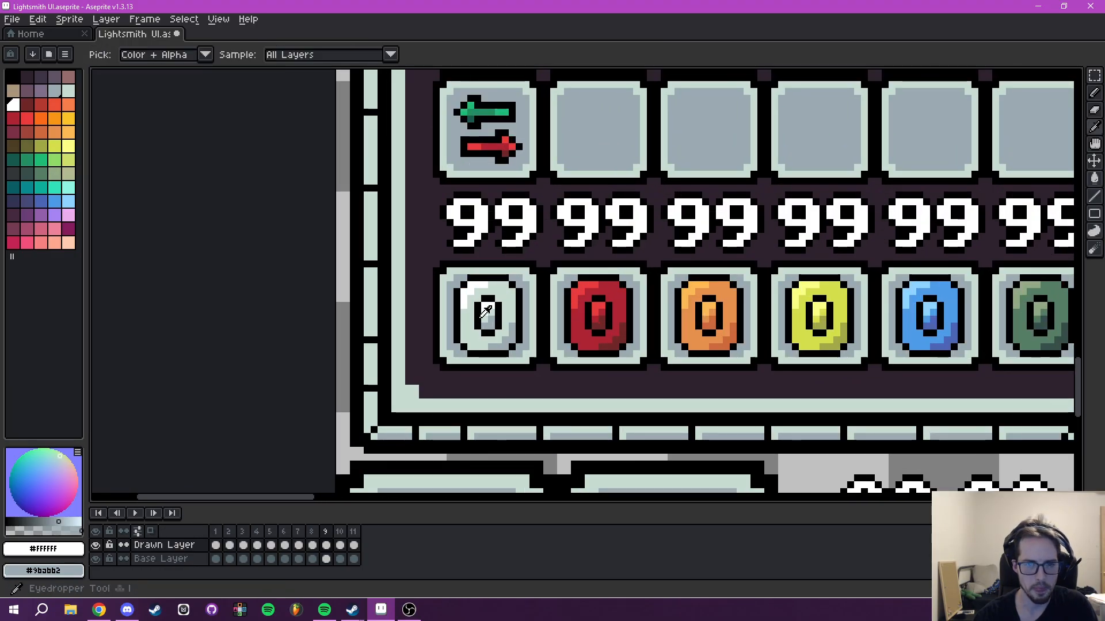
left_click(493, 315)
scroll(741, 260, "down", 2)
left_click_drag(785, 236, 187, 318)
left_click_drag(505, 244, 147, 306)
left_click_drag(446, 236, 321, 285)
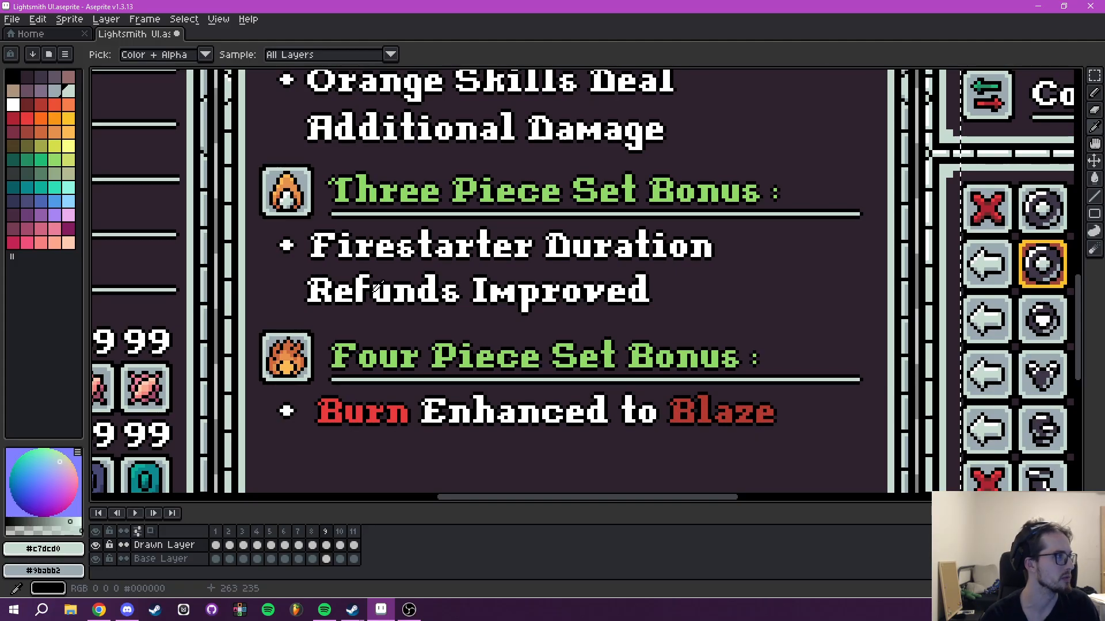
left_click_drag(755, 264, 177, 287)
left_click_drag(539, 132, 482, 425)
left_click_drag(432, 196, 511, 384)
scroll(418, 287, "up", 2)
scroll(420, 282, "up", 2)
left_click(444, 276)
scroll(713, 350, "down", 4)
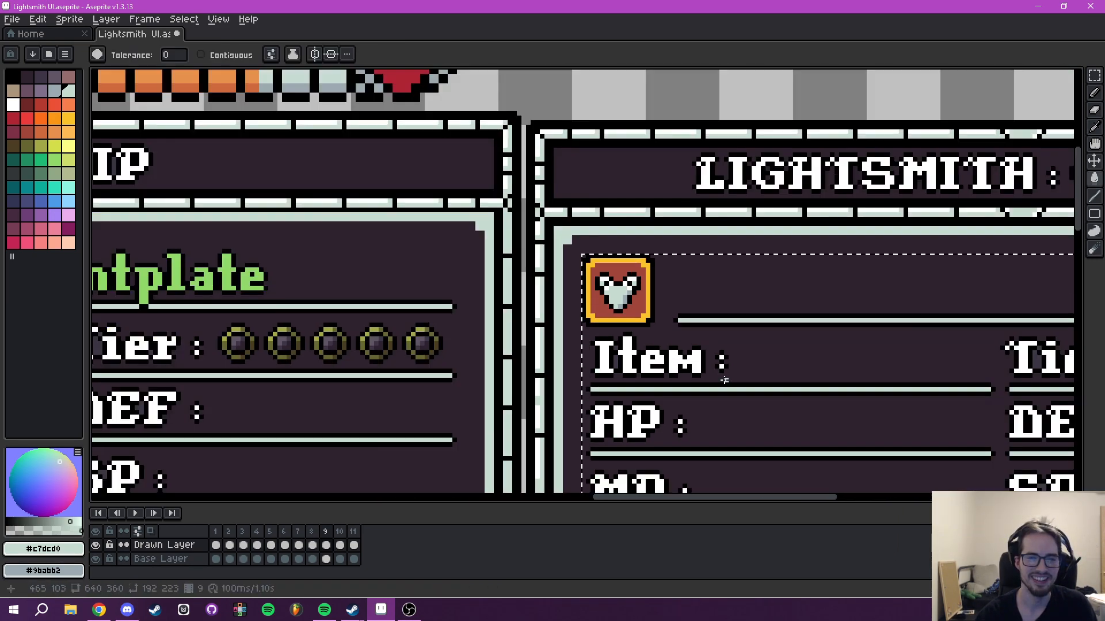
left_click_drag(713, 349, 586, 86)
left_click_drag(706, 290, 570, 179)
key("ctrl+d")
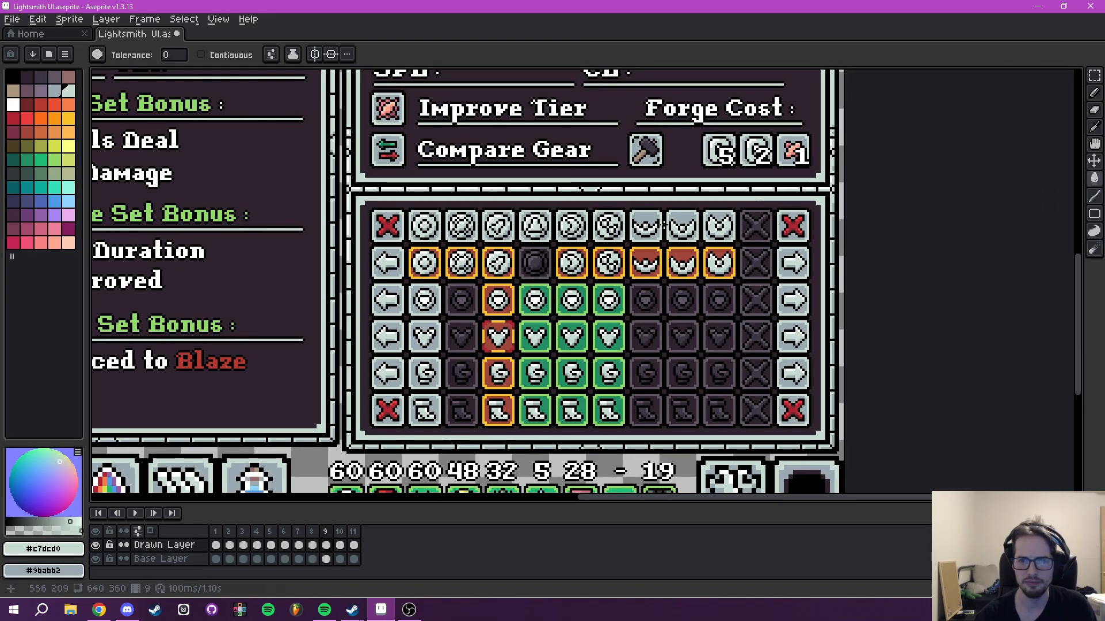
Examine the Lightsmith titles and gear icon colours of the whole panel by stepping through the frames.
scroll(711, 339, "down", 2)
left_click_drag(705, 332, 630, 369)
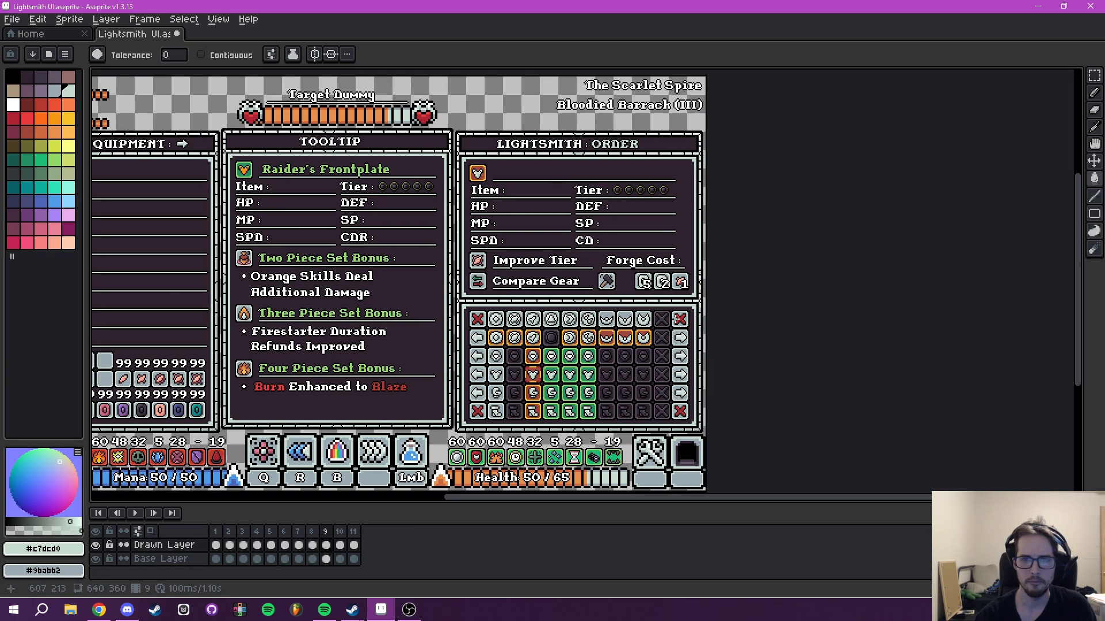
key("Right")
key("Right")
key("Left")
key("Left")
key("Left")
key("Left")
key("Left")
key("Left")
key("Left")
key("Left")
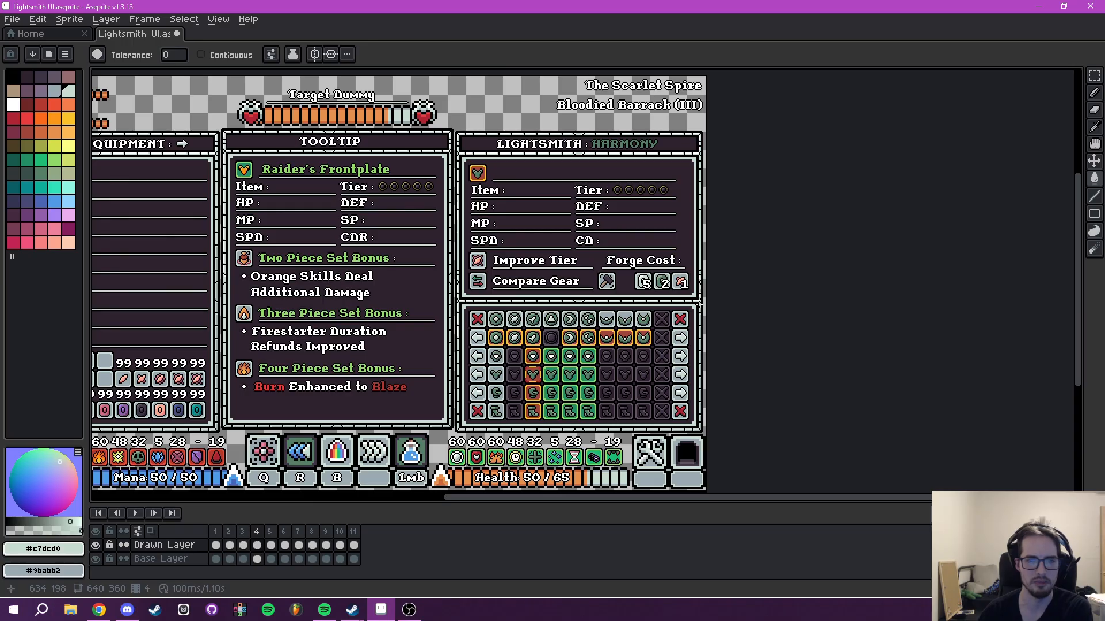
key("Right")
key("Right")
key("Right")
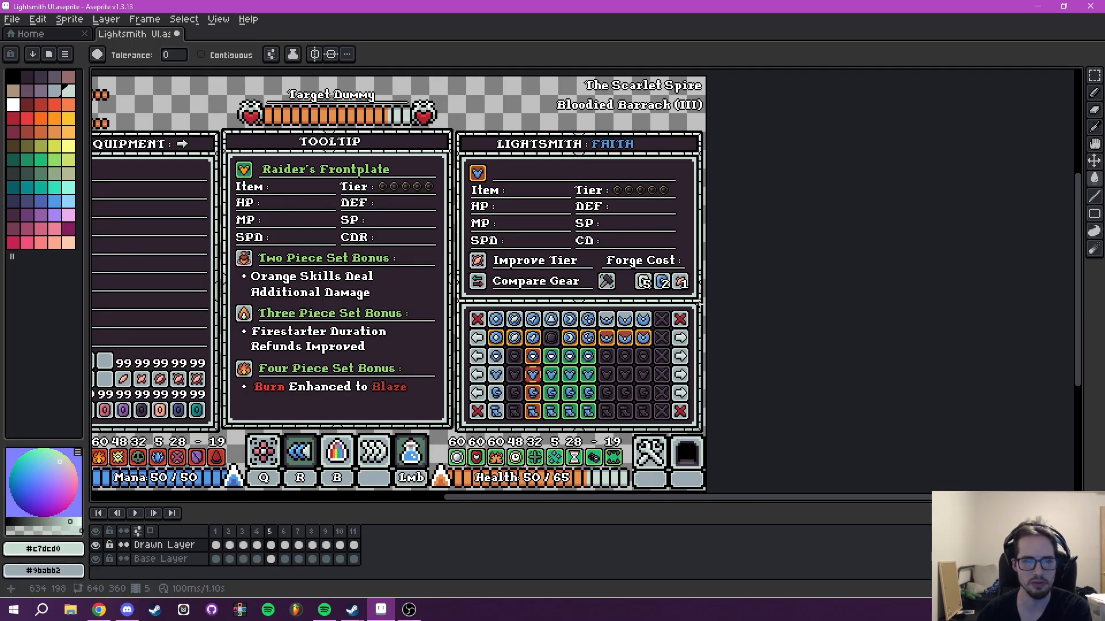
Inspect the gear grid up close and compare its icon colours frame by frame, returning to frame 9.
scroll(382, 301, "up", 4)
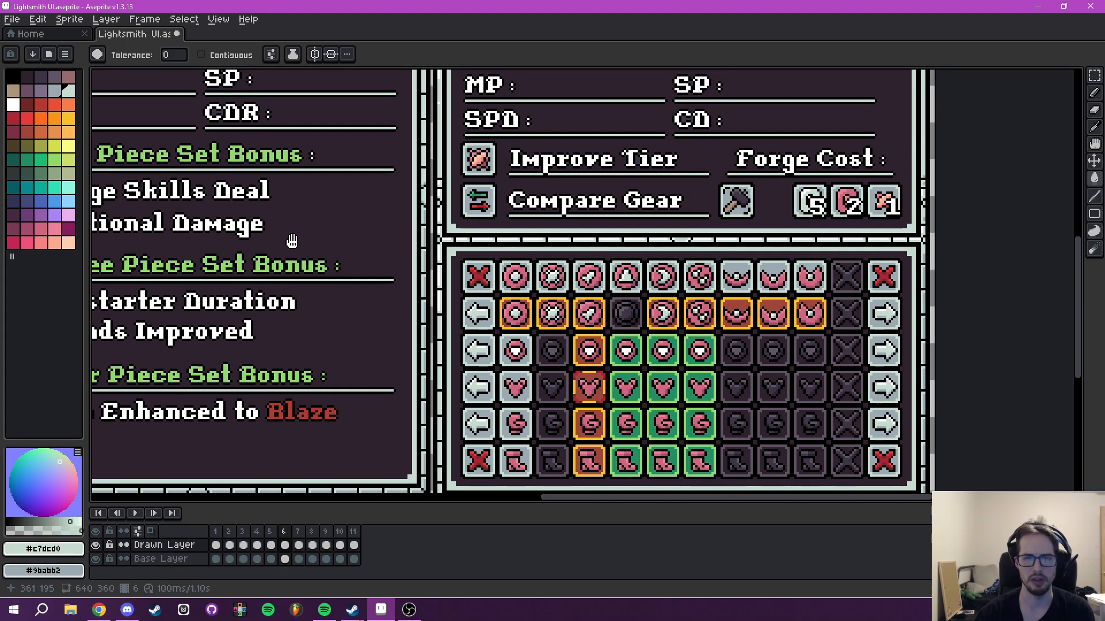
left_click_drag(292, 241, 300, 227)
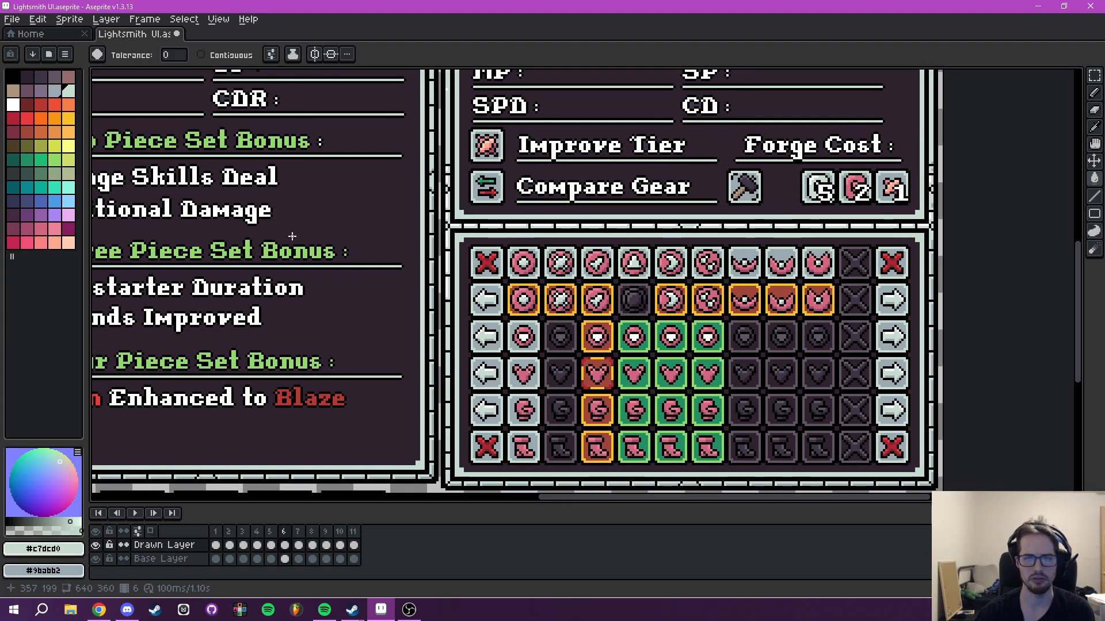
key("Right")
key("Right")
key("Right")
key("Right")
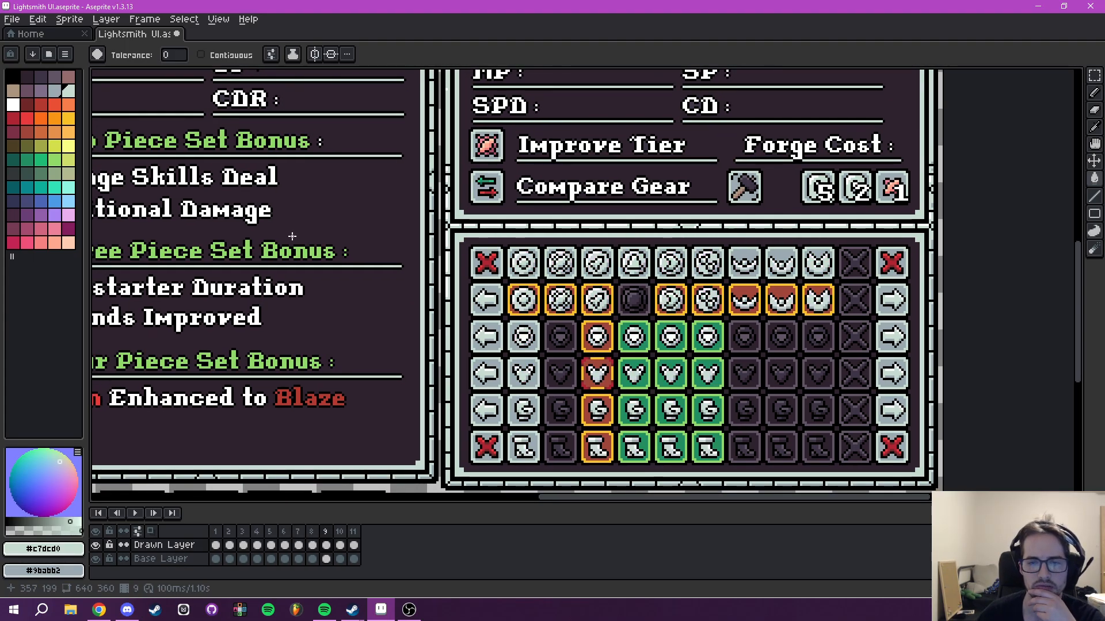
key("Right")
key("Right")
key("Right")
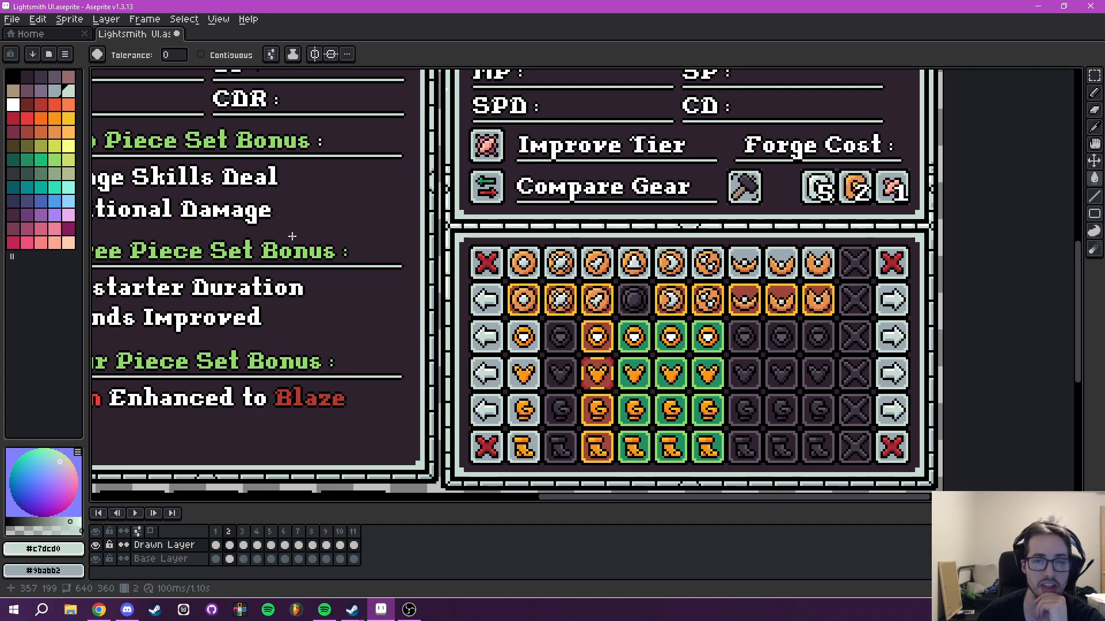
key("Left")
key("Left")
key("Left")
key("Left")
key("Left")
key("Left")
key("Left")
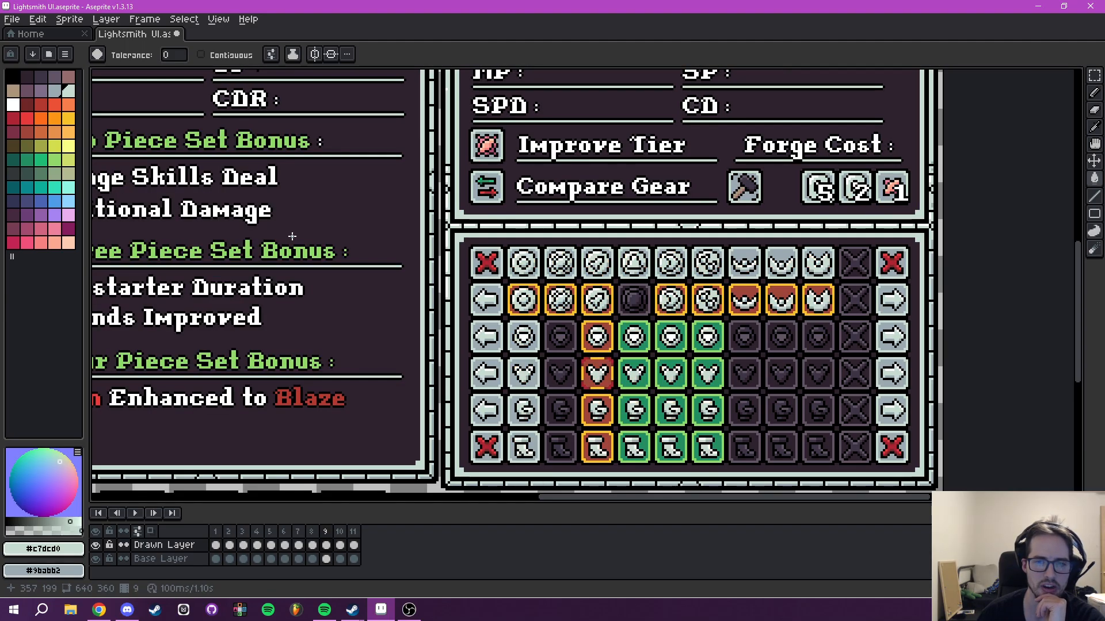
key("Left")
key("Left")
key("Left")
key("Left")
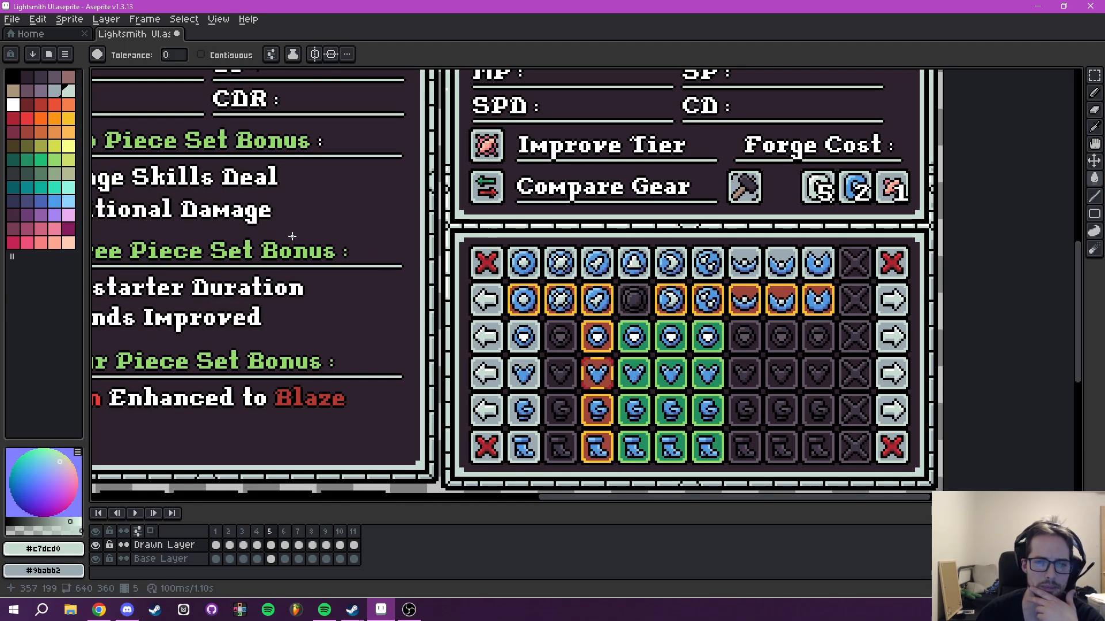
key("Right")
key("Right")
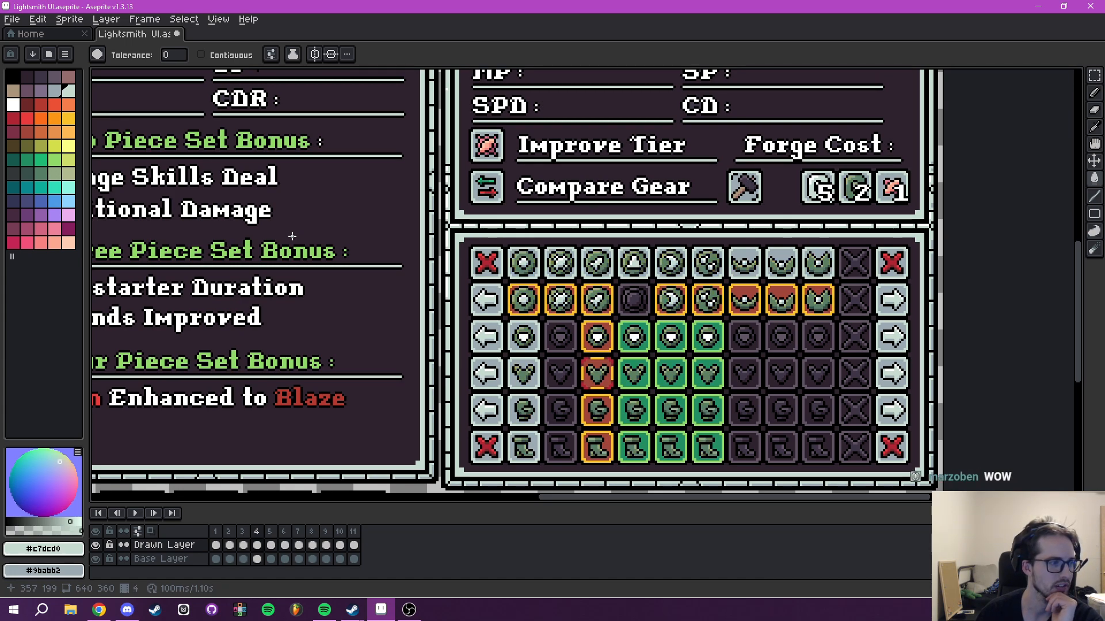
key("Right")
key("Right")
key("Right")
key("Right")
key("Right")
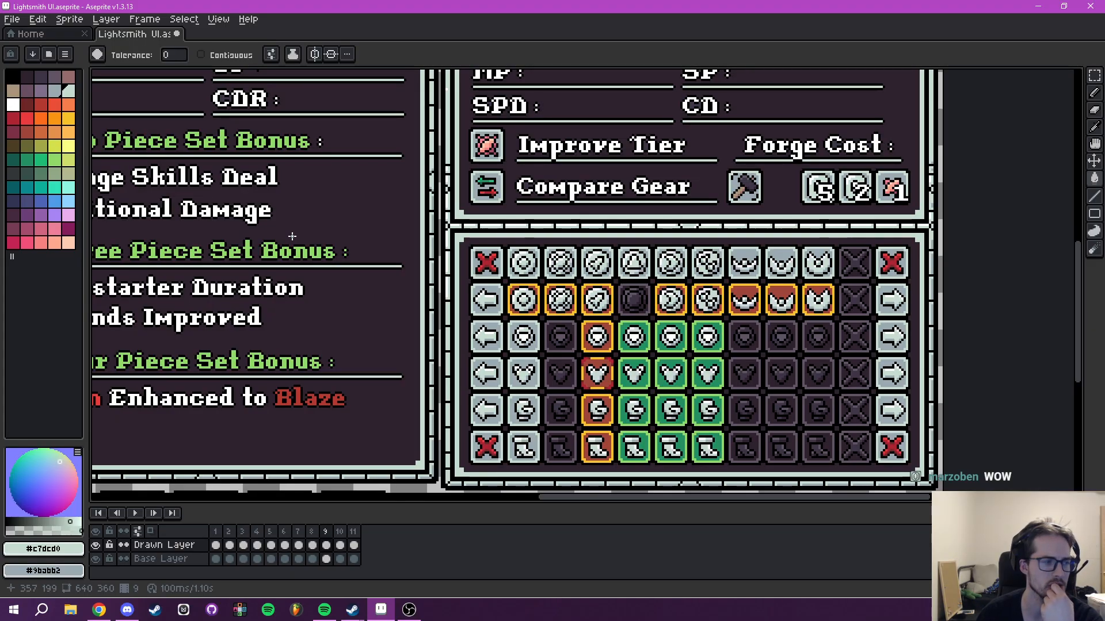
Inspect frame 9's recoloured grid icons in detail and compare them with the other frames, ending on frame 5.
scroll(713, 265, "up", 2)
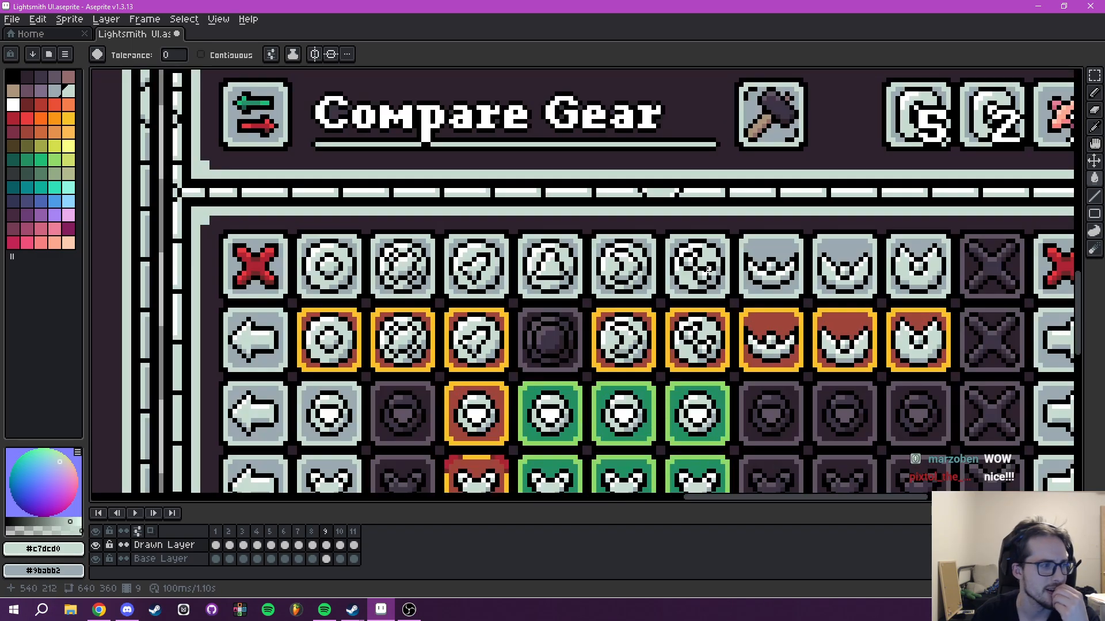
scroll(708, 275, "down", 2)
left_click_drag(730, 370, 740, 320)
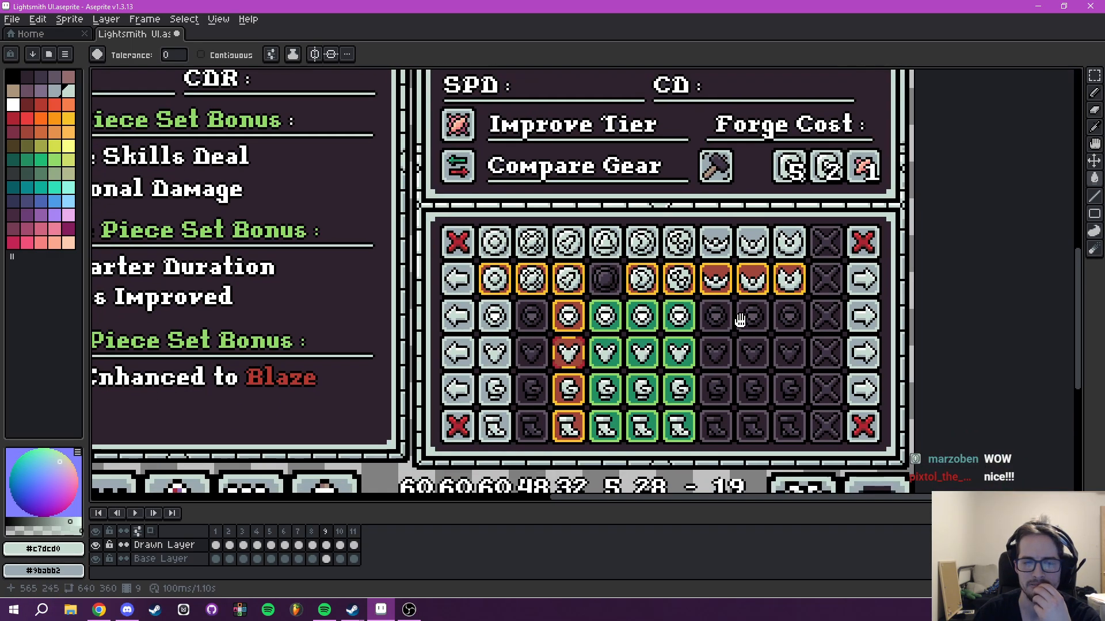
key("Right")
key("Right")
key("Right")
key("Right")
key("Right")
key("Right")
key("Right")
key("Right")
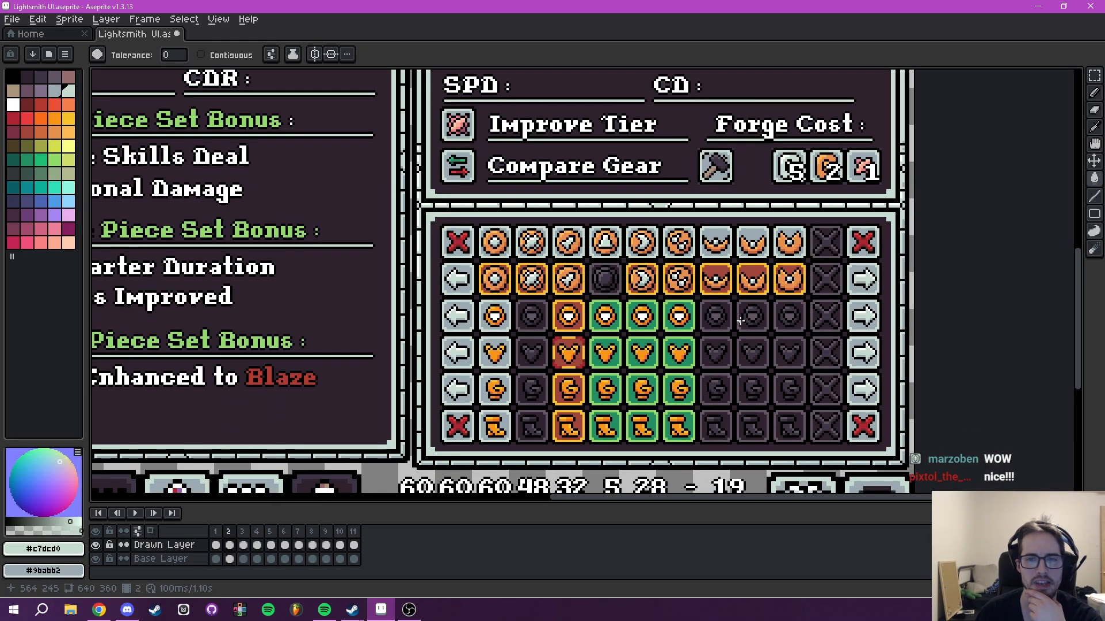
key("Right")
key("Right")
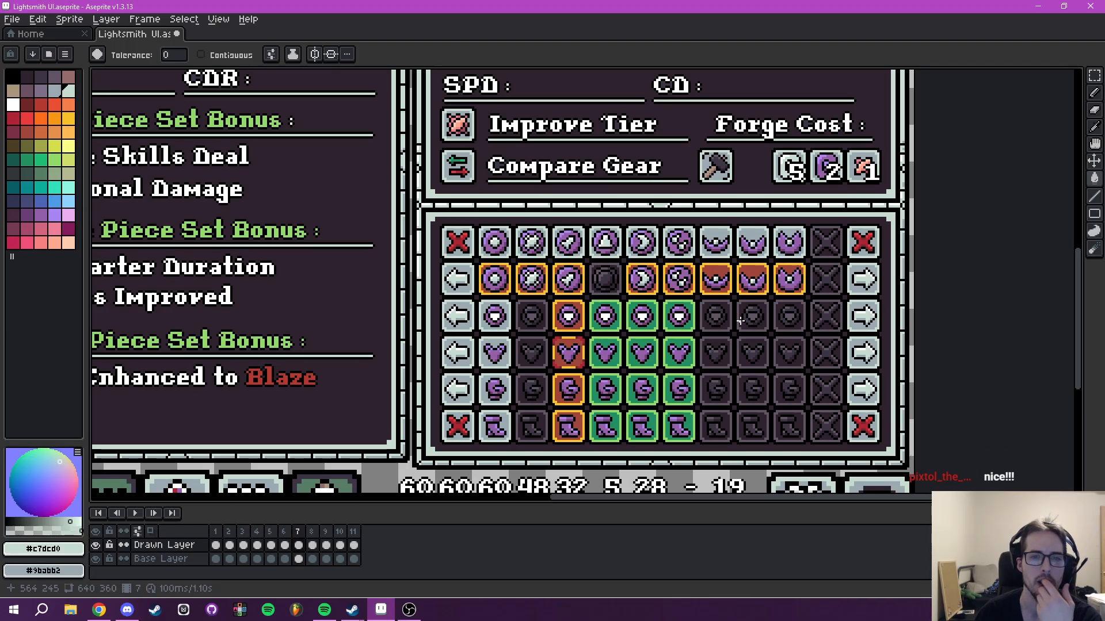
key("Left")
key("Left")
key("Left")
key("Left")
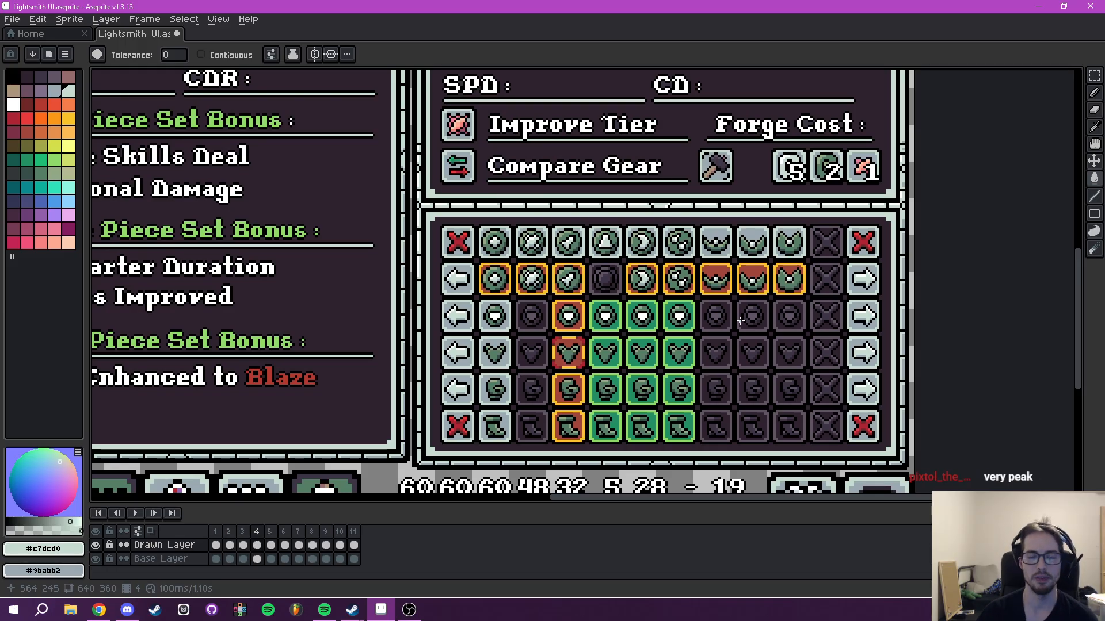
key("Right")
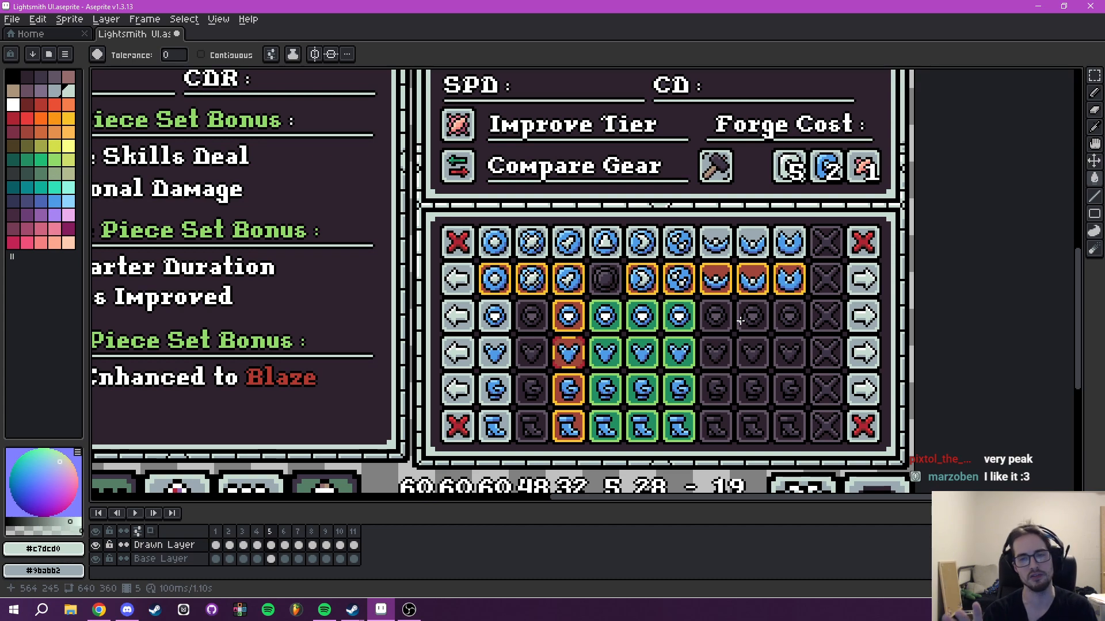
Compare the gear grid's icon colours on frames 6 to 8, then check frame 8 in the full menu layout.
key("Right")
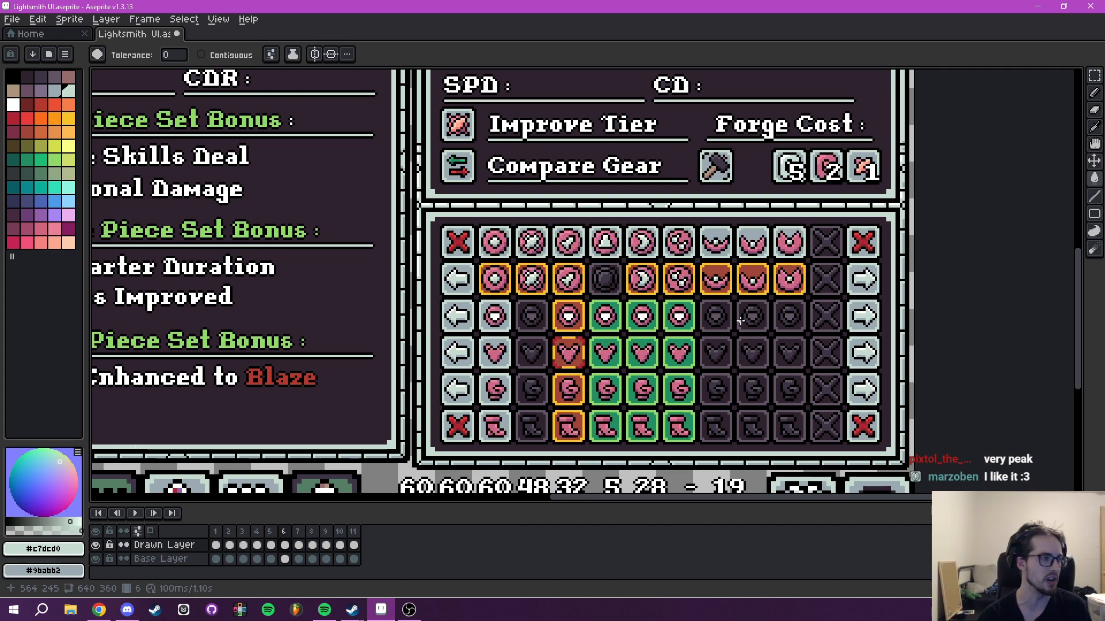
key("Right")
key("Right")
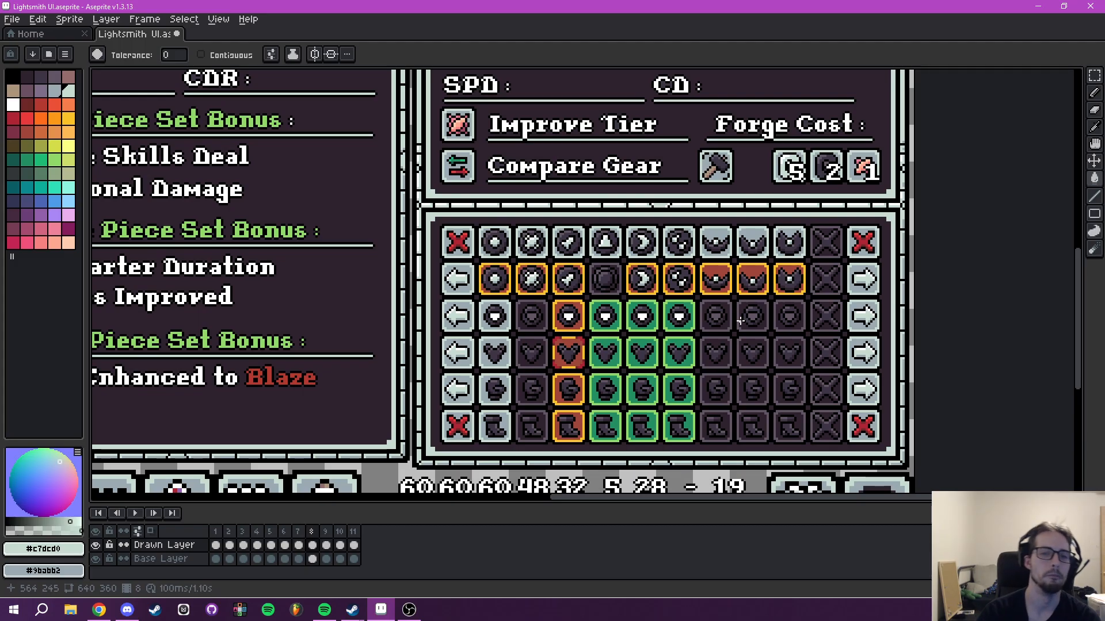
scroll(559, 377, "down", 2)
left_click_drag(573, 339, 614, 363)
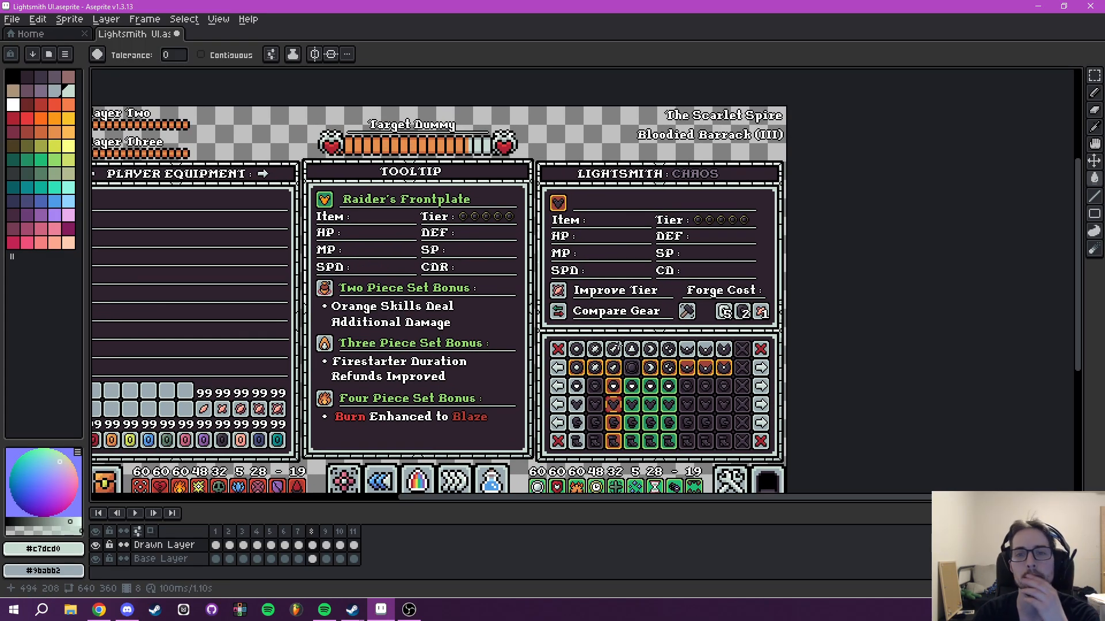
left_click_drag(534, 361, 572, 338)
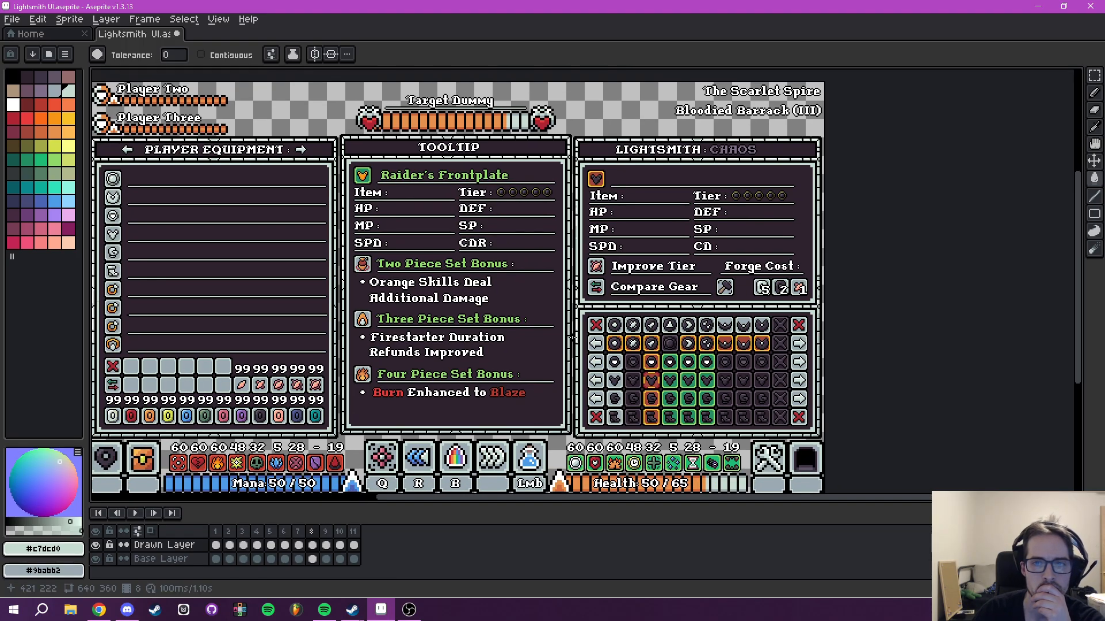
Review the Lightsmith titles and gear icon colours in the full layout, from the CHAOS frame through the last frames and back to frame 1.
key("Right")
key("Right")
key("Right")
key("Right")
key("Left")
key("Left")
key("Left")
key("Left")
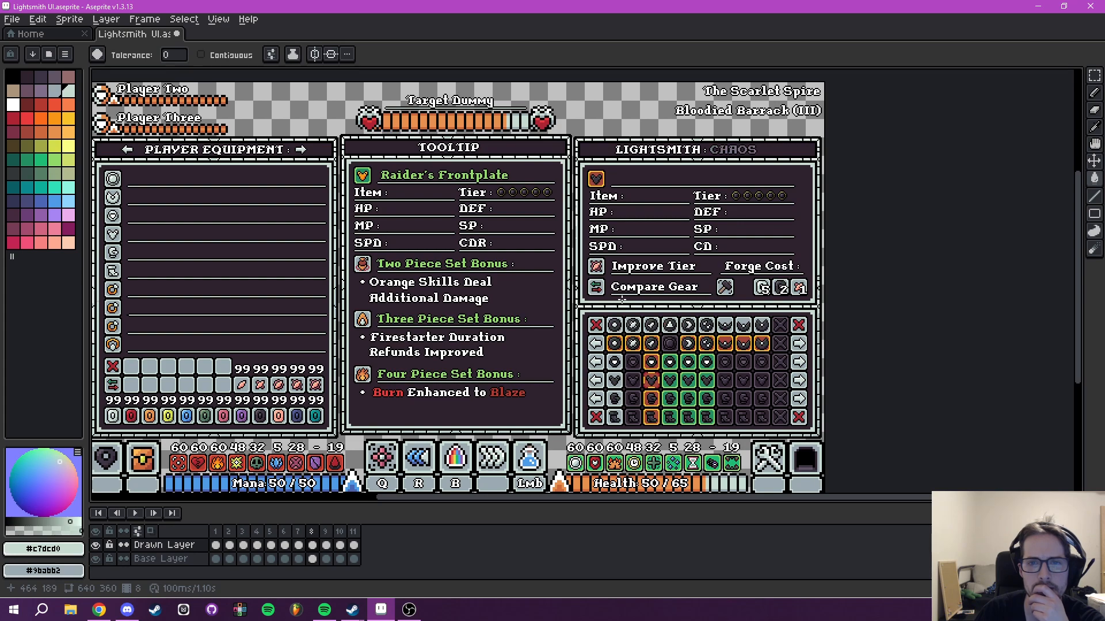
key("Left")
key("Left")
key("Left")
key("Left")
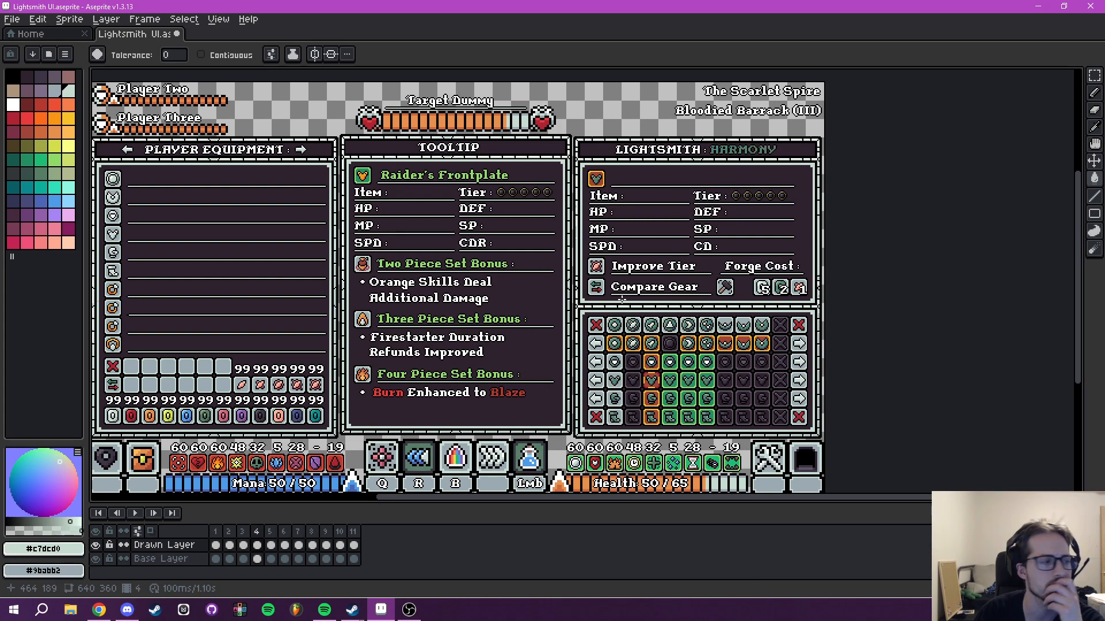
key("Left")
key("Left")
key("Left")
key("Left")
key("Left")
key("Left")
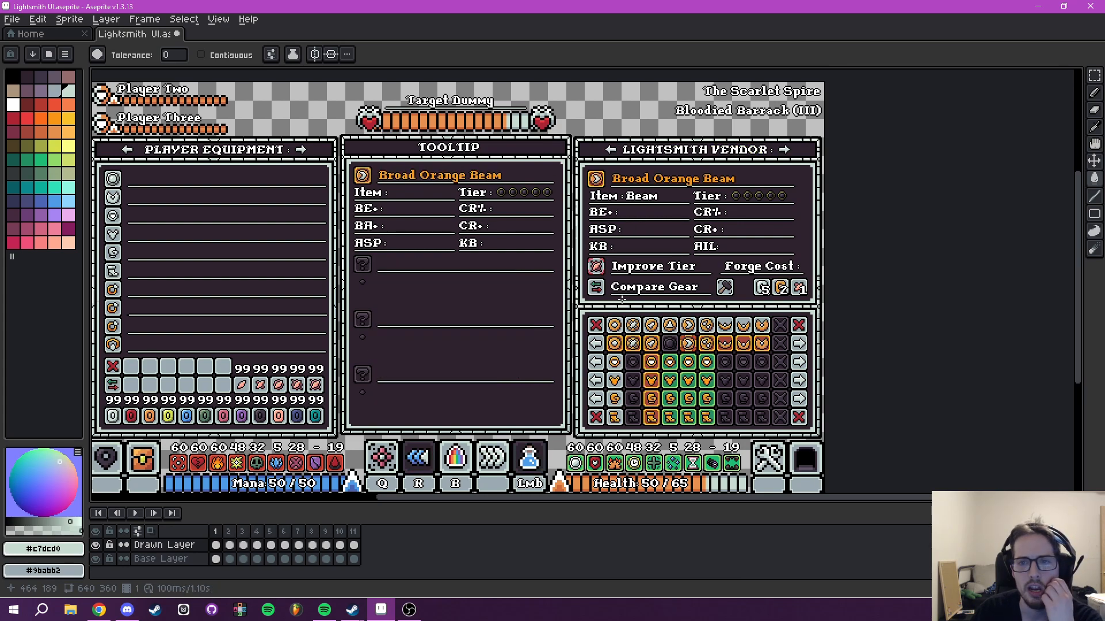
Compare the LIGHTSMITH VENDOR frames with the ENERGY and HARMONY frames, returning to frame 1.
key("Left")
key("Left")
key("Left")
key("Left")
key("Left")
key("Left")
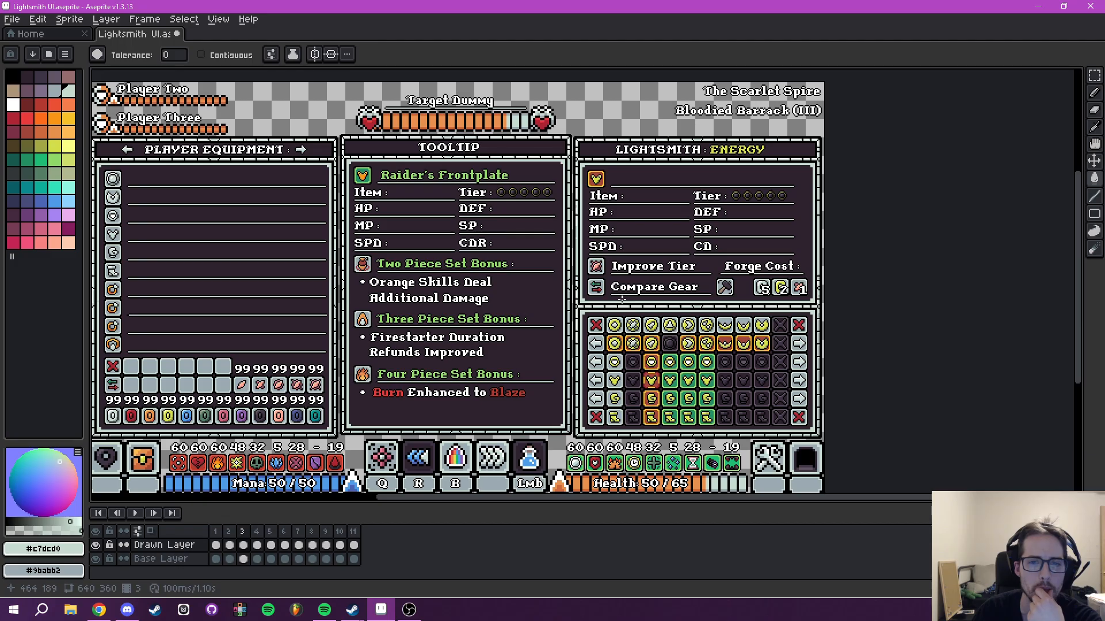
key("Right")
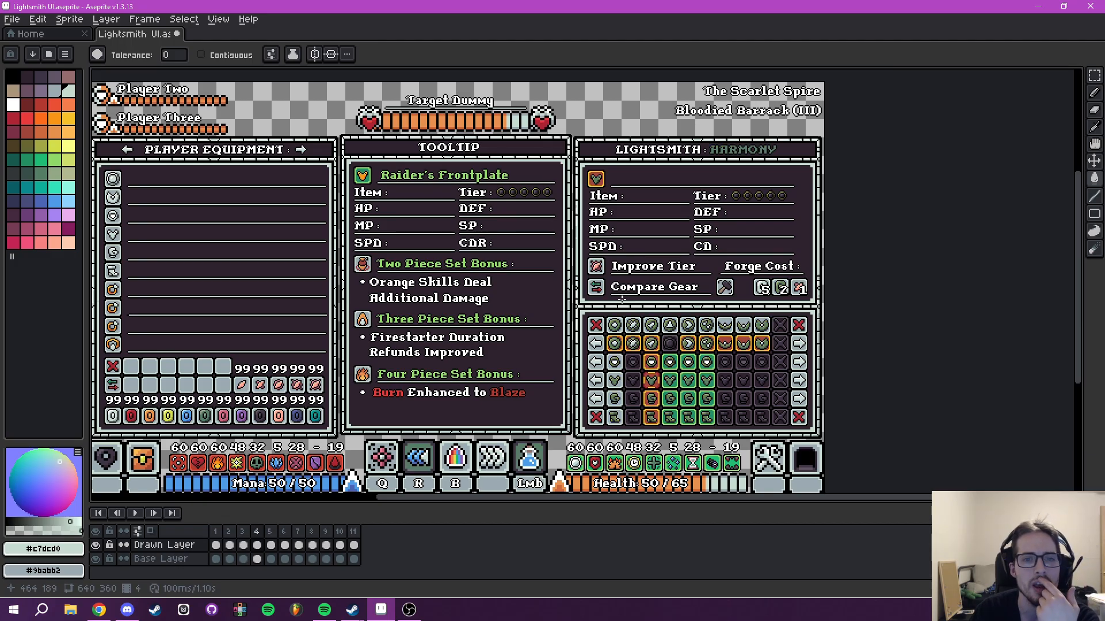
key("Left")
key("Left")
key("Left")
key("Right")
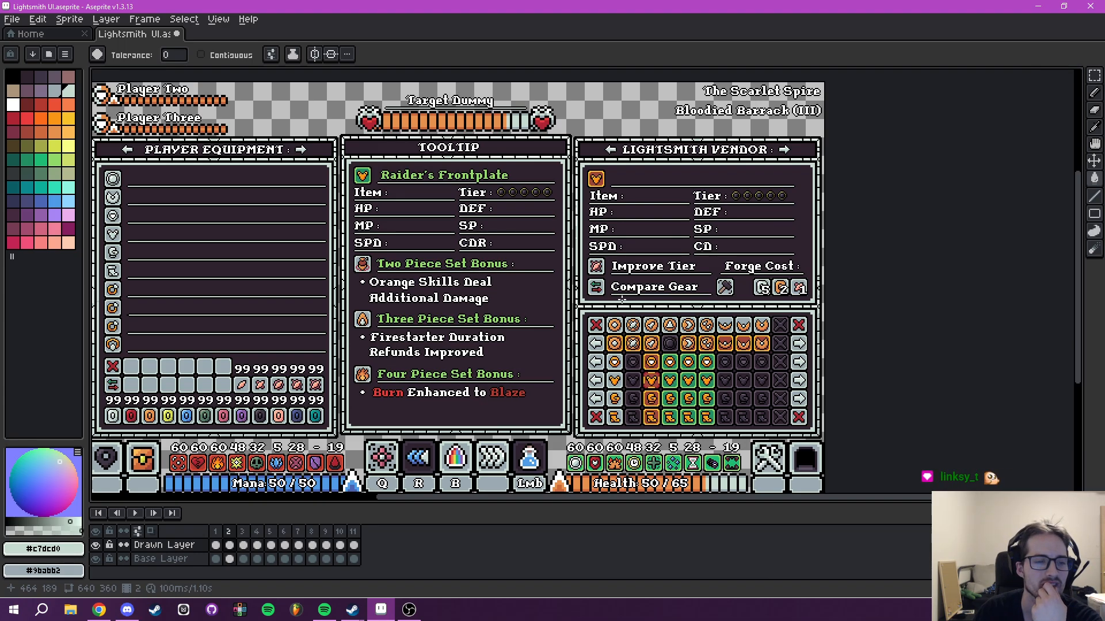
key("Right")
key("Left")
key("Left")
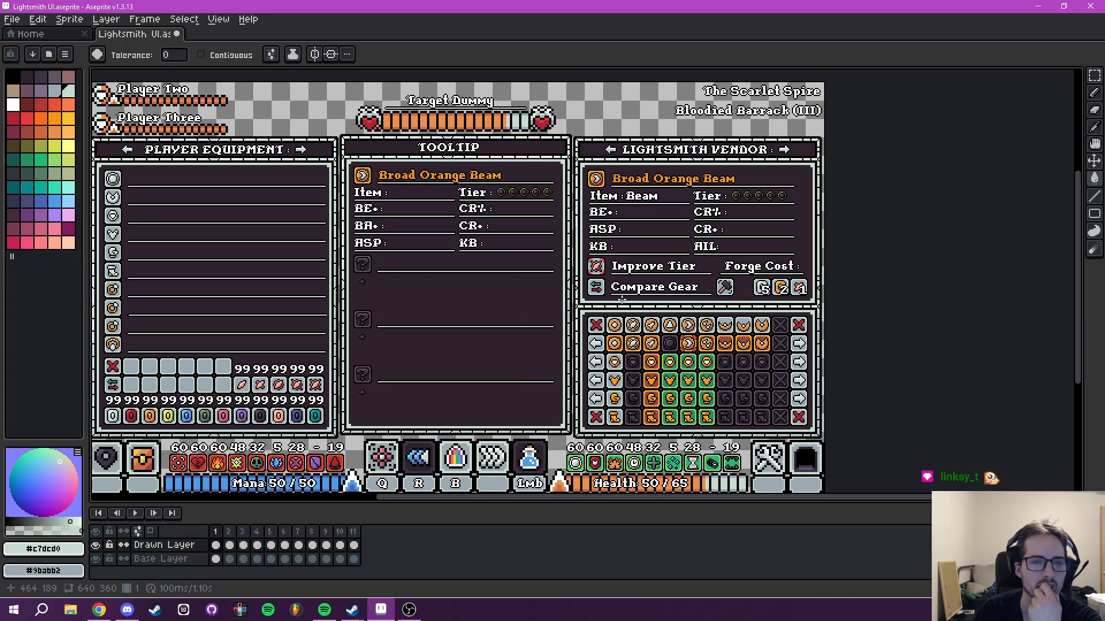
Check the frame set once more from frame 1 through the CHAOS frame and back to the ENERGY frame.
key("Right")
key("Right")
key("Right")
key("Right")
key("Right")
key("Right")
key("Right")
key("Right")
key("Right")
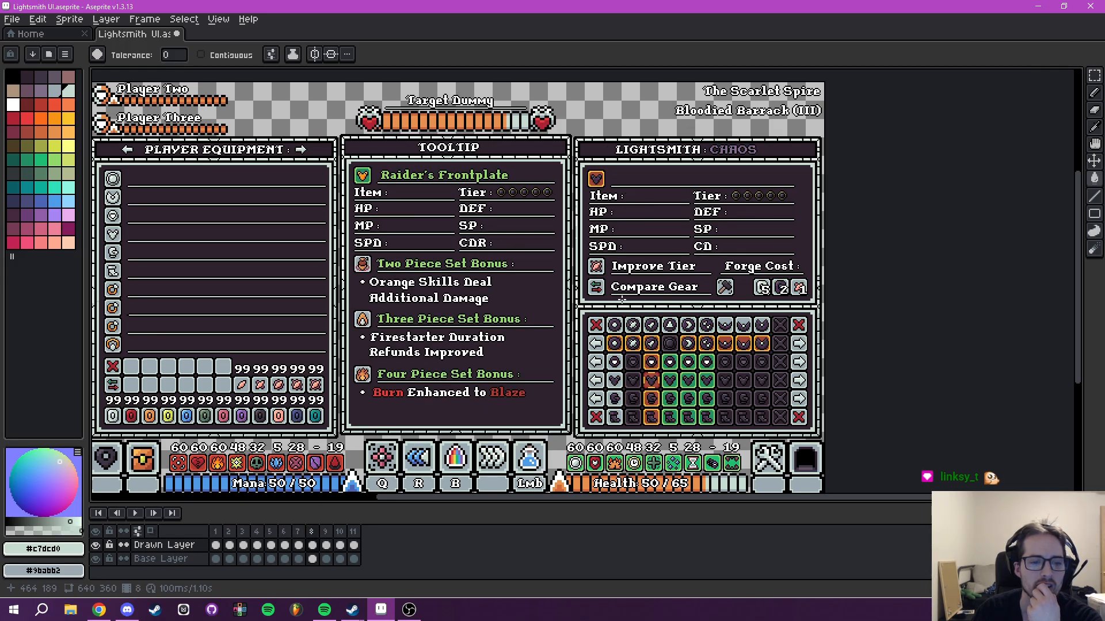
key("Left")
key("Left")
key("Left")
key("Left")
key("Left")
key("Left")
key("Left")
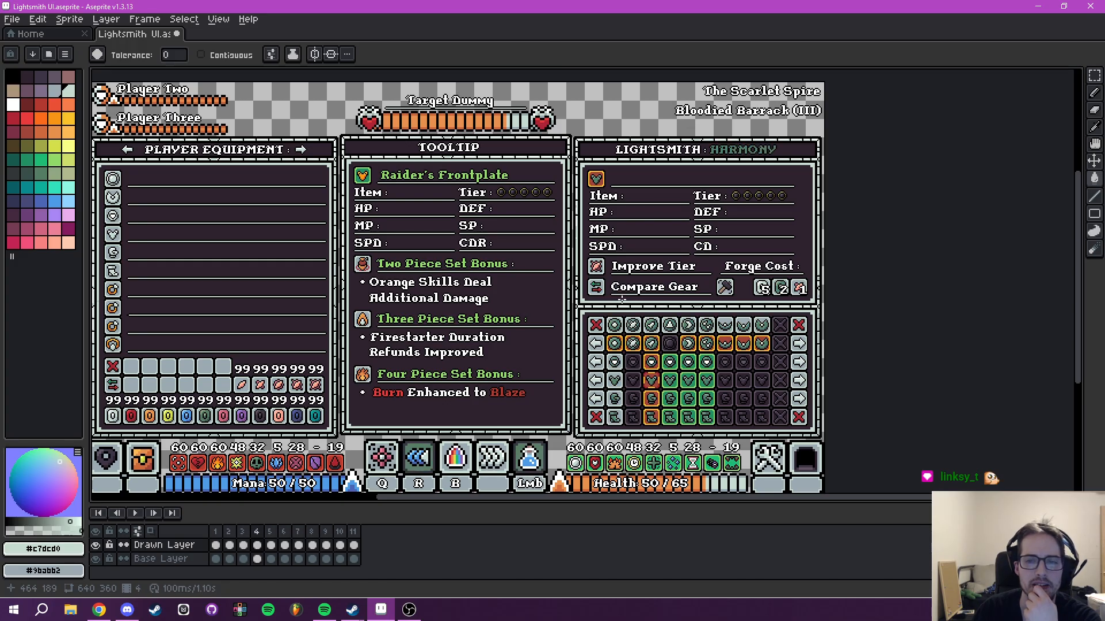
Save the Lightsmith UI sprite and open Artificer UI from the Menu UI Subsections folder.
left_click(13, 21)
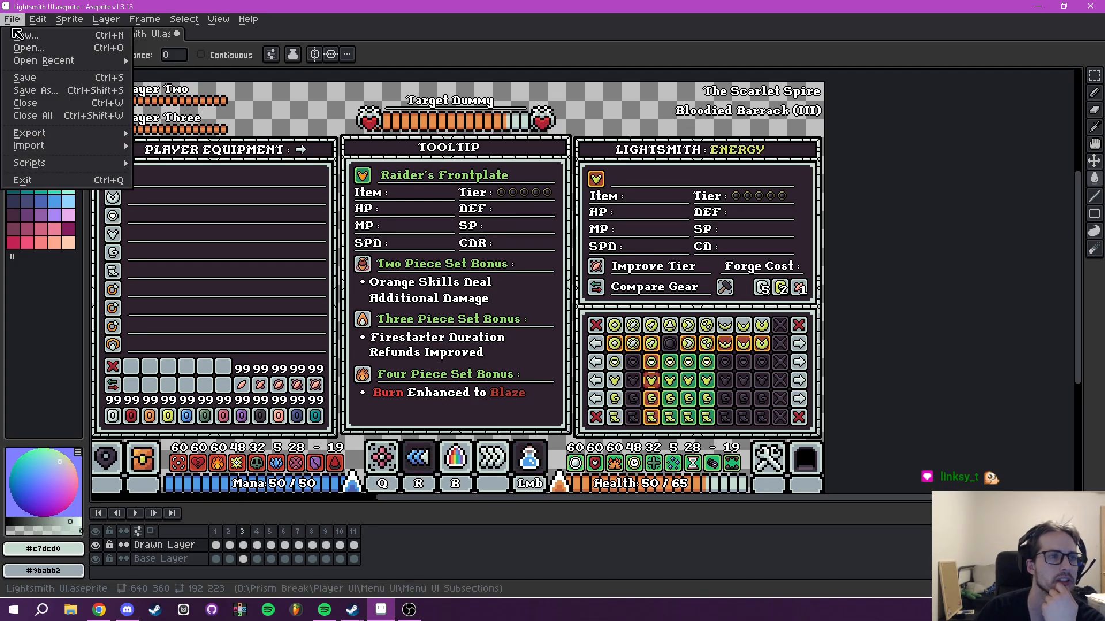
left_click(27, 78)
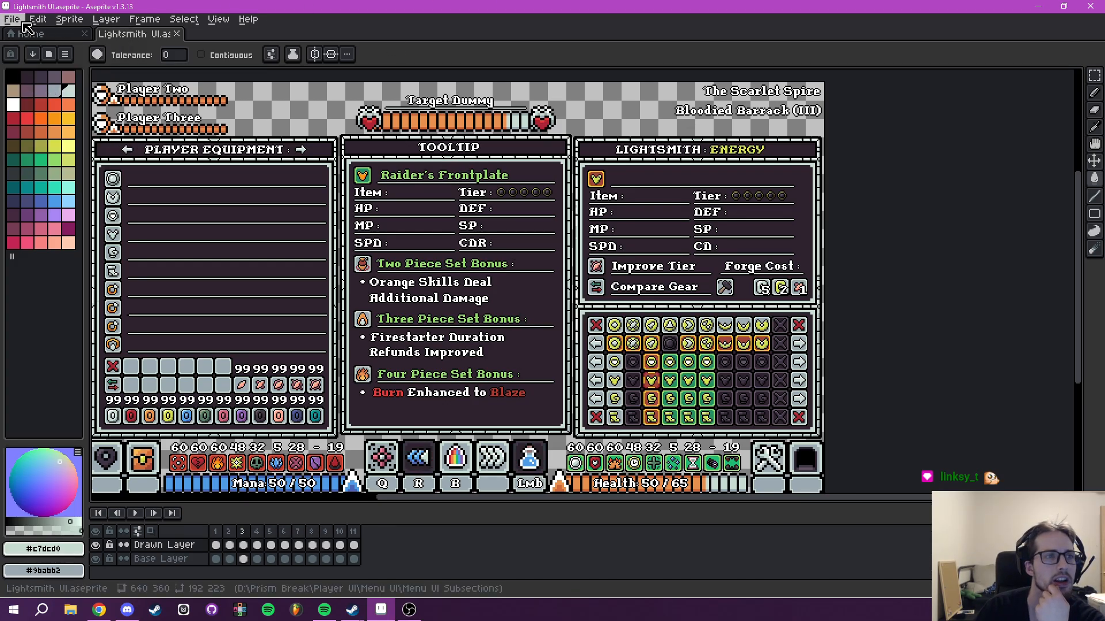
key("alt+f")
key("Return")
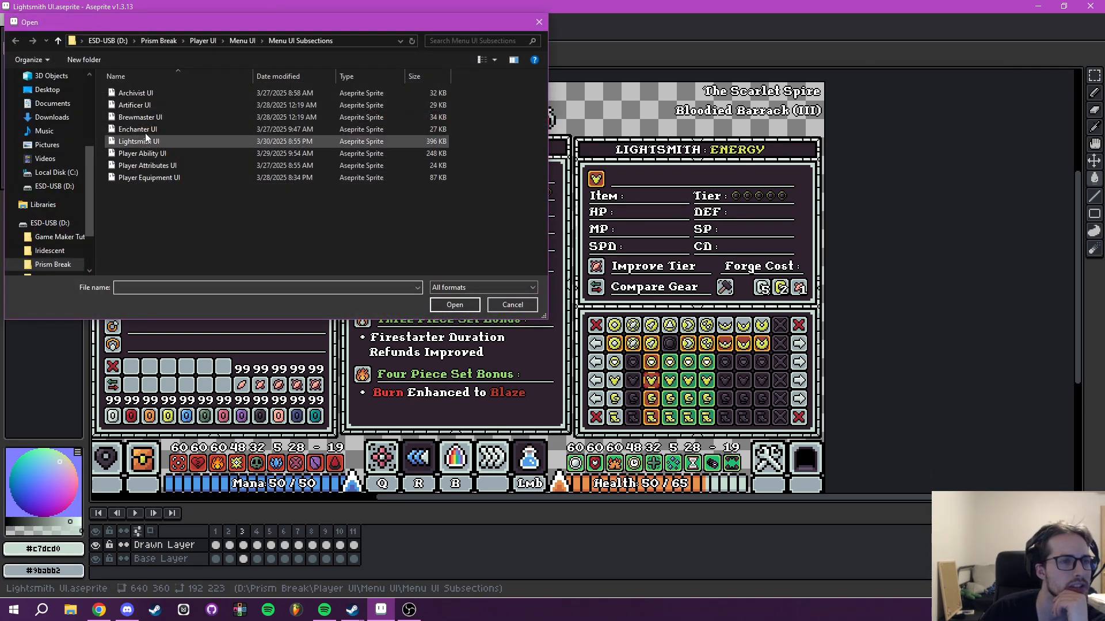
left_click(160, 107)
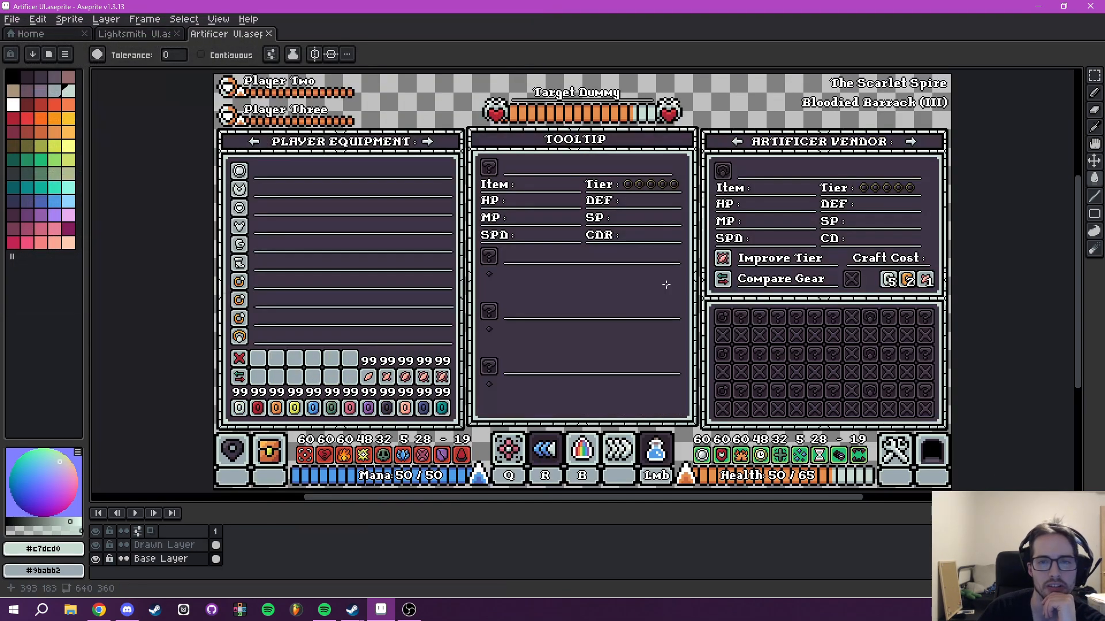
left_click(455, 305)
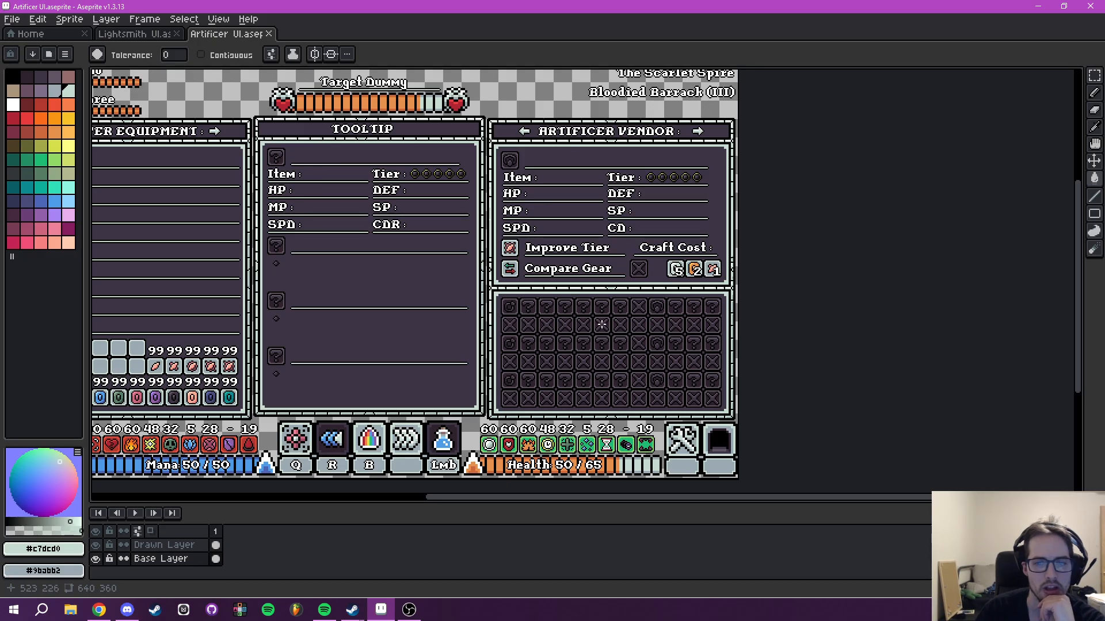
Compare the Artificer UI layout with the Lightsmith UI by switching between the two sprites, ending on Lightsmith UI.
left_click_drag(602, 323, 621, 297)
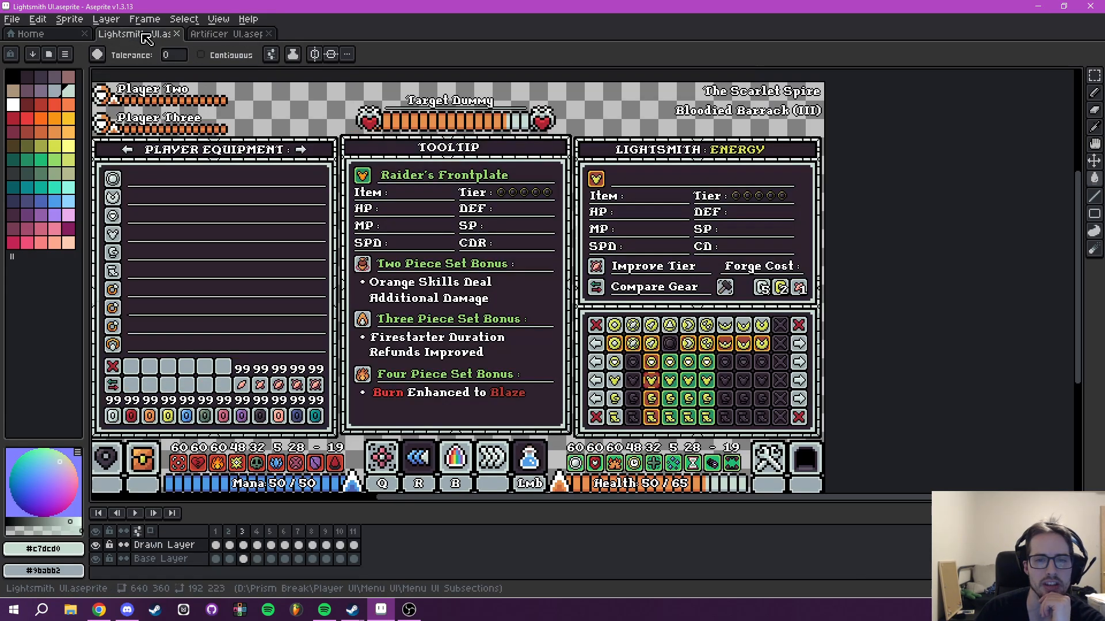
left_click(137, 34)
left_click_drag(540, 399, 496, 359)
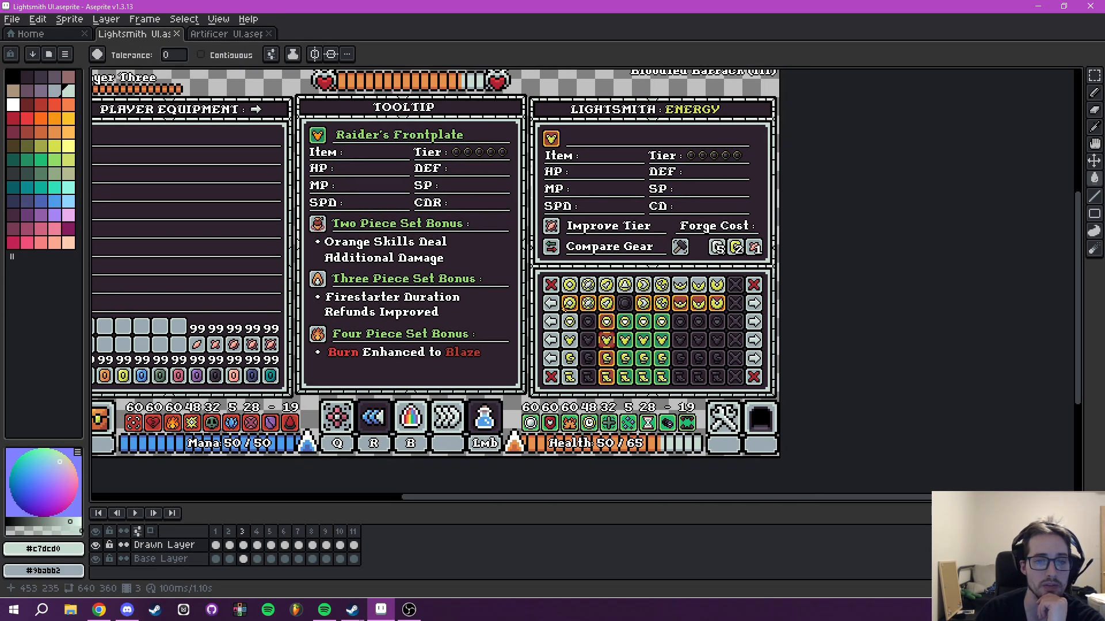
left_click(227, 34)
left_click_drag(516, 233, 447, 236)
left_click_drag(487, 303, 481, 298)
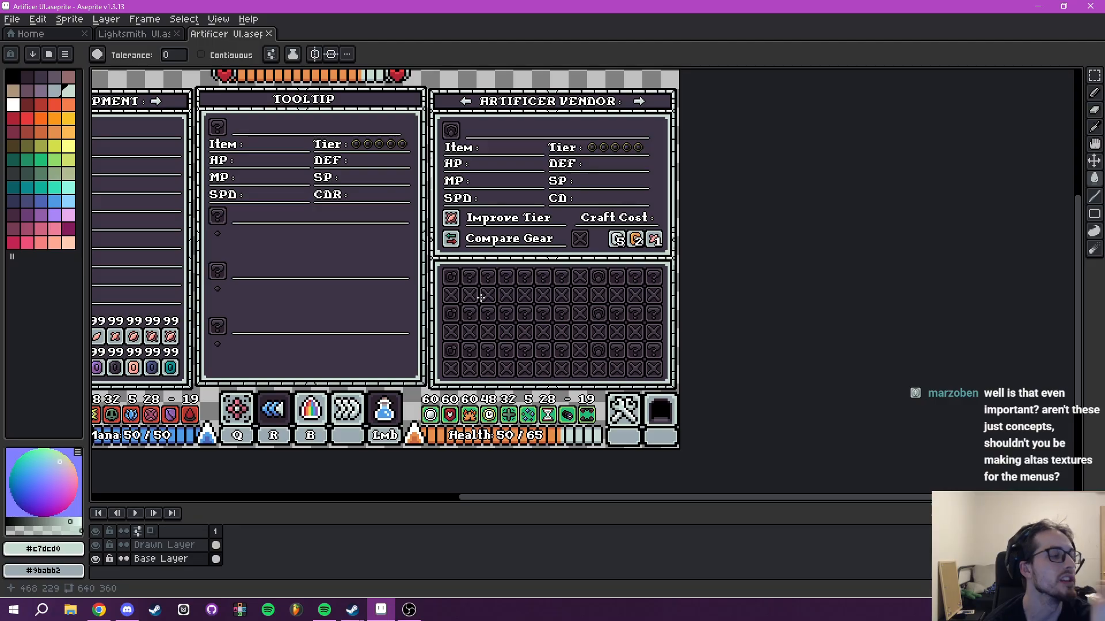
left_click(177, 23)
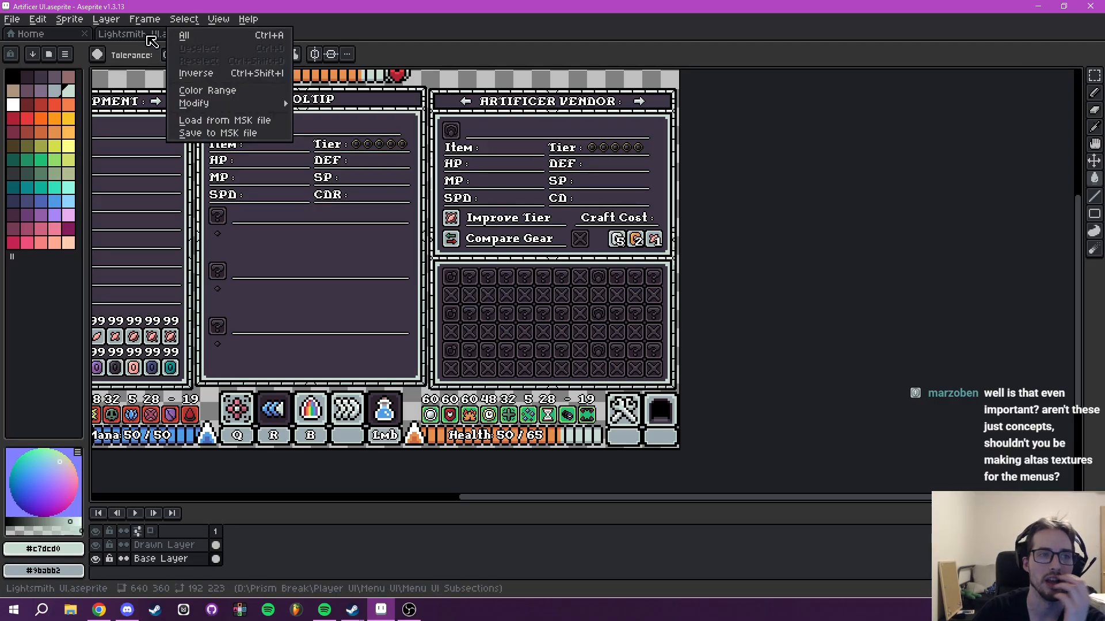
left_click(148, 36)
left_click(145, 36)
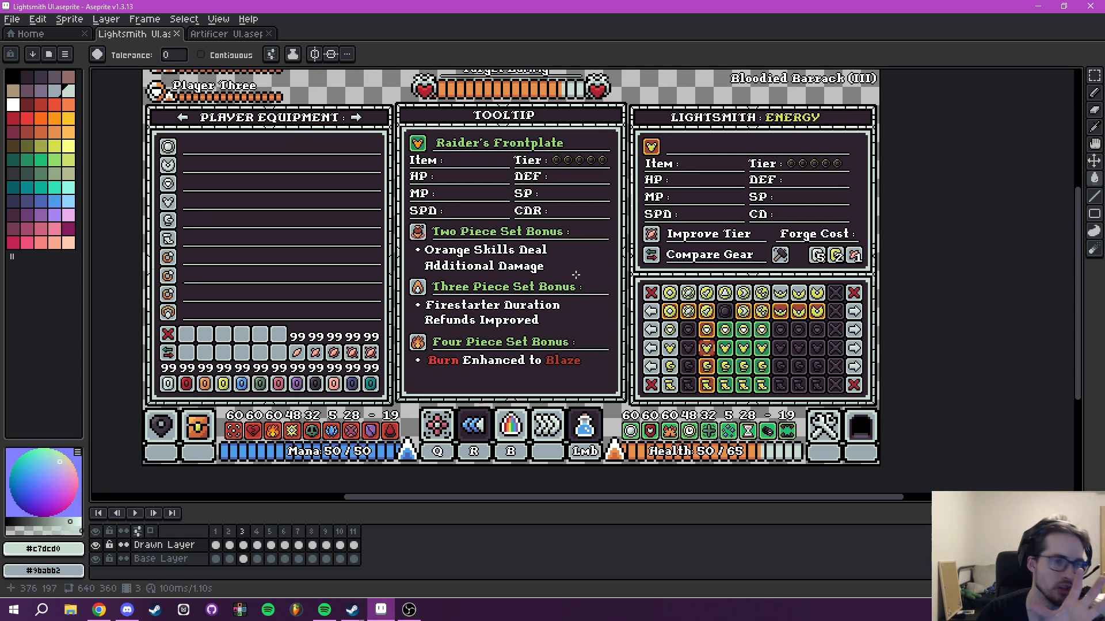
left_click_drag(576, 275, 509, 277)
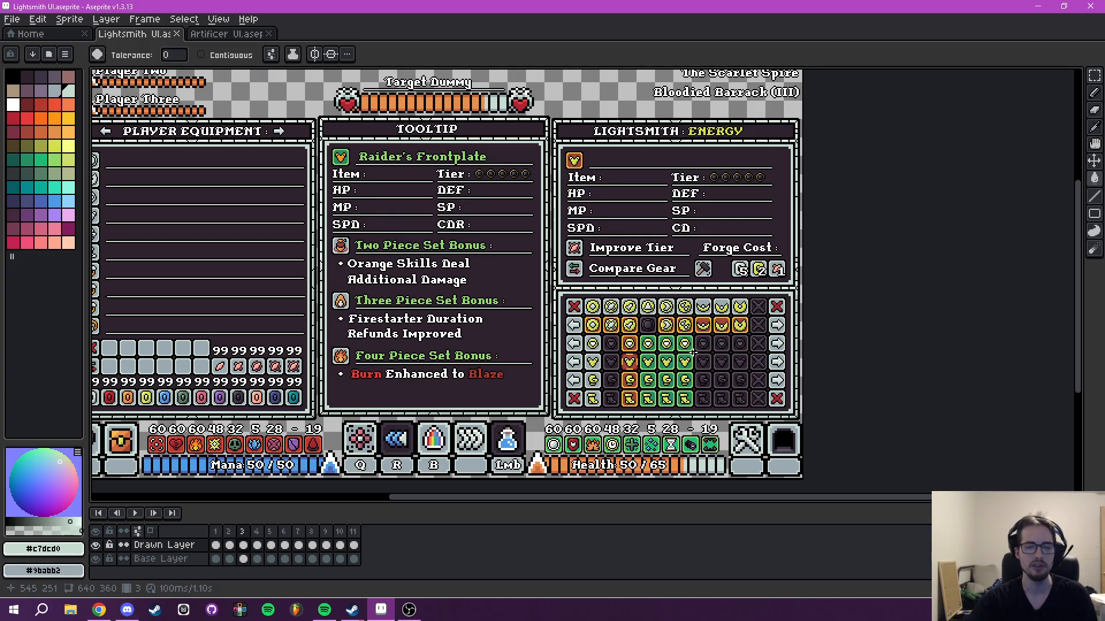
On frame 4, pencil red 2px annotations: circle an equipment slot and the Compare Gear icon, and add arrows to the tooltip and stats.
key("Return")
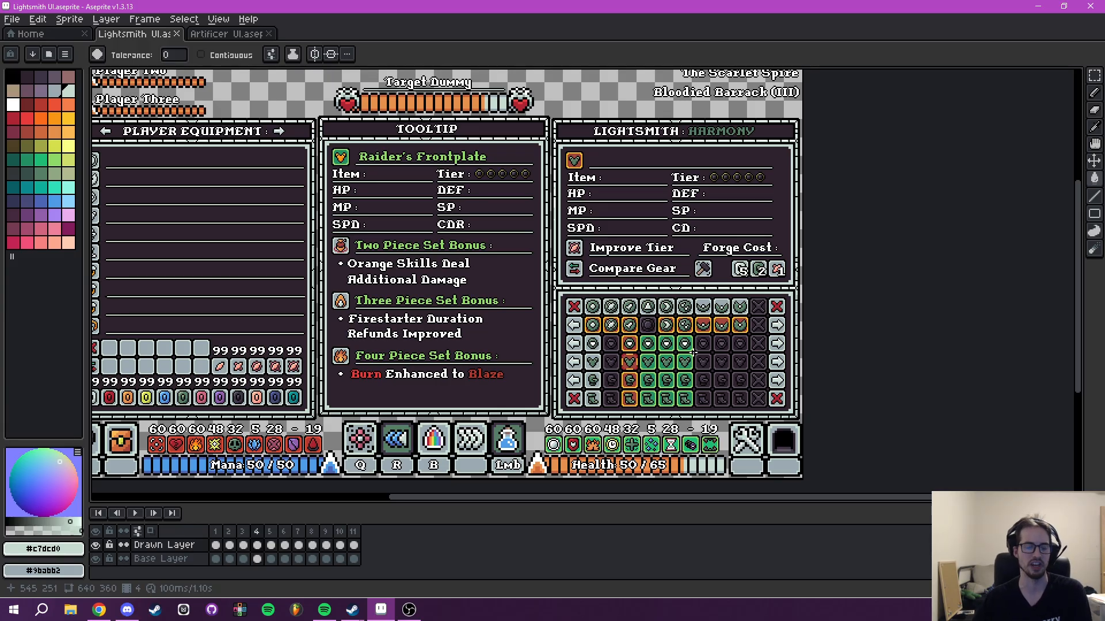
left_click(13, 120)
left_click_drag(309, 198, 411, 205)
key("b")
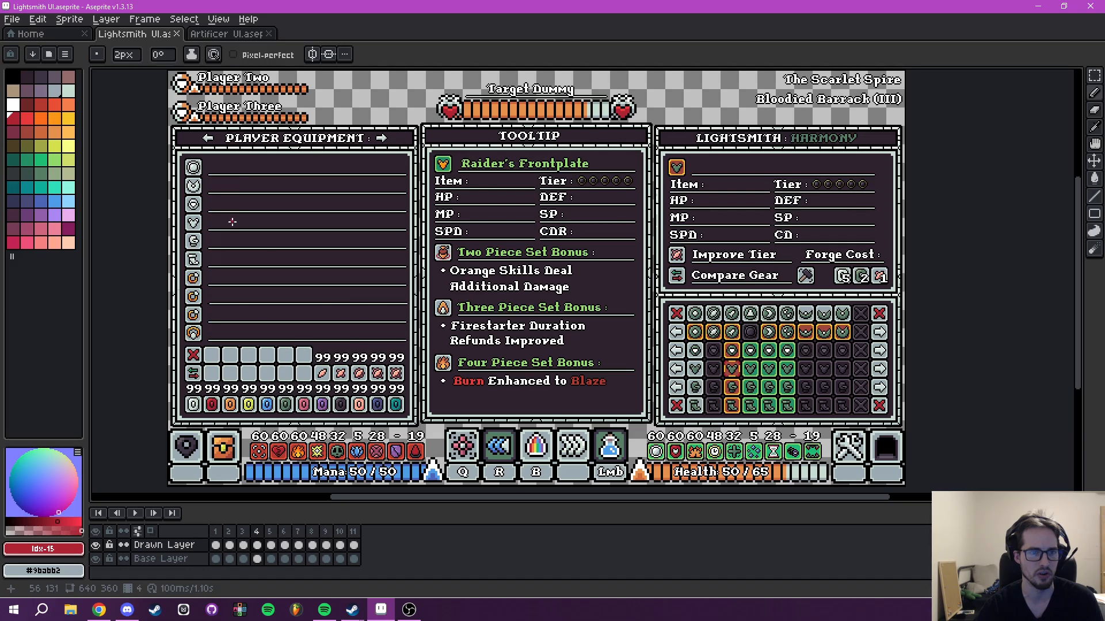
left_click_drag(216, 221, 280, 221)
mouse_move(674, 271)
left_mouse_down()
mouse_move(672, 289)
mouse_move(657, 270)
left_mouse_up()
mouse_move(178, 222)
left_mouse_down()
mouse_move(302, 191)
mouse_move(475, 206)
mouse_move(520, 195)
left_mouse_up()
left_click_drag(621, 204, 628, 212)
left_click_drag(821, 194, 826, 201)
left_click_drag(716, 221, 716, 203)
left_click_drag(708, 212, 724, 212)
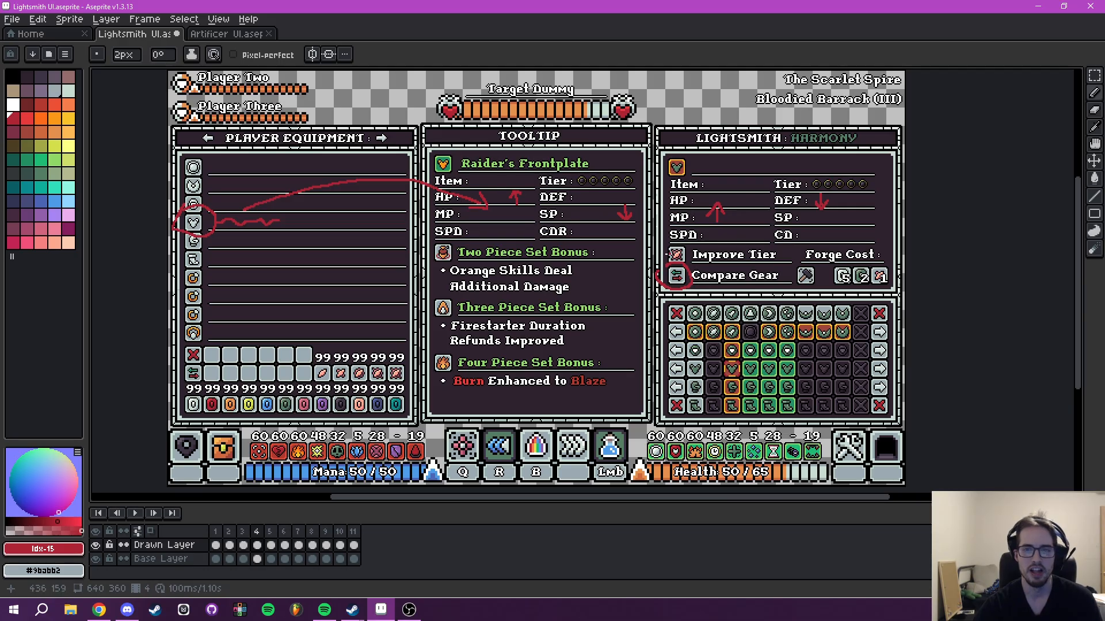
Undo all the red gear comparison annotations on frame 4.
key("ctrl+z")
key("ctrl+z")
key("ctrl+z")
key("ctrl+z")
key("ctrl+z")
key("ctrl+z")
key("ctrl+z")
key("ctrl+z")
key("ctrl+z")
key("ctrl+z")
key("ctrl+z")
key("ctrl+z")
key("ctrl+z")
Circle the Improve Tier icon in red and mark the Tier gems and the HP and DEF stats.
mouse_move(684, 243)
left_mouse_down()
mouse_move(666, 253)
mouse_move(704, 246)
left_mouse_up()
mouse_move(816, 162)
left_mouse_down()
mouse_move(815, 199)
mouse_move(839, 200)
left_mouse_up()
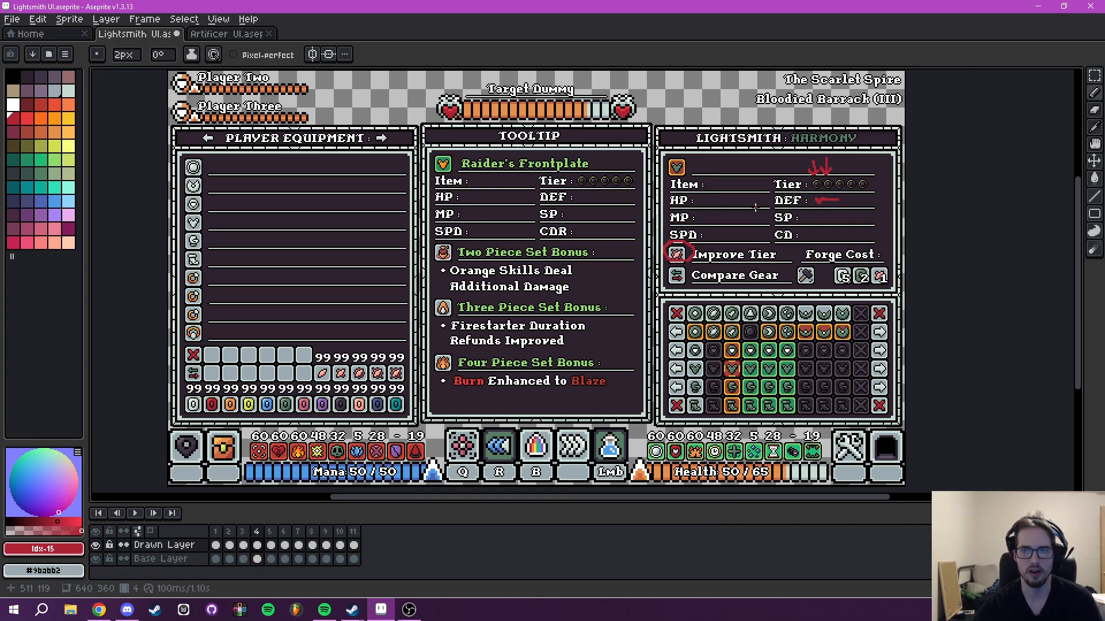
left_click_drag(707, 201, 755, 198)
mouse_move(850, 201)
left_mouse_down()
mouse_move(866, 199)
mouse_move(857, 206)
left_mouse_up()
Circle the Compare Gear icon and the Lightsmith item icon in red and sketch an arrow beside the tooltip stats.
mouse_move(682, 265)
left_mouse_down()
mouse_move(669, 277)
mouse_move(686, 270)
left_mouse_up()
mouse_move(689, 156)
left_mouse_down()
mouse_move(651, 162)
mouse_move(613, 218)
mouse_move(613, 175)
mouse_move(638, 187)
mouse_move(596, 210)
mouse_move(615, 231)
mouse_move(602, 214)
mouse_move(621, 207)
mouse_move(610, 212)
left_mouse_up()
key("v")
key("ctrl+z")
key("ctrl+z")
key("b")
key("ctrl+z")
left_click_drag(611, 212, 612, 212)
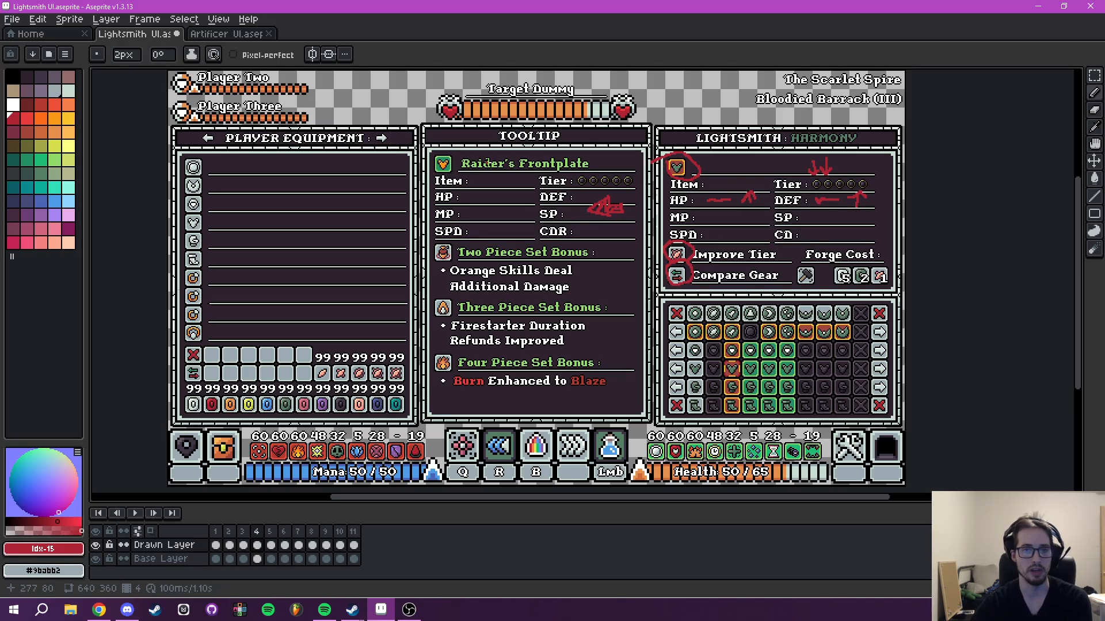
mouse_move(622, 254)
left_mouse_down()
mouse_move(623, 354)
mouse_move(637, 338)
left_mouse_up()
Undo the red tier improvement and gear comparison annotations.
key("v")
key("ctrl+z")
key("ctrl+z")
key("ctrl+z")
key("ctrl+z")
key("ctrl+z")
key("ctrl+z")
key("ctrl+z")
key("ctrl+z")
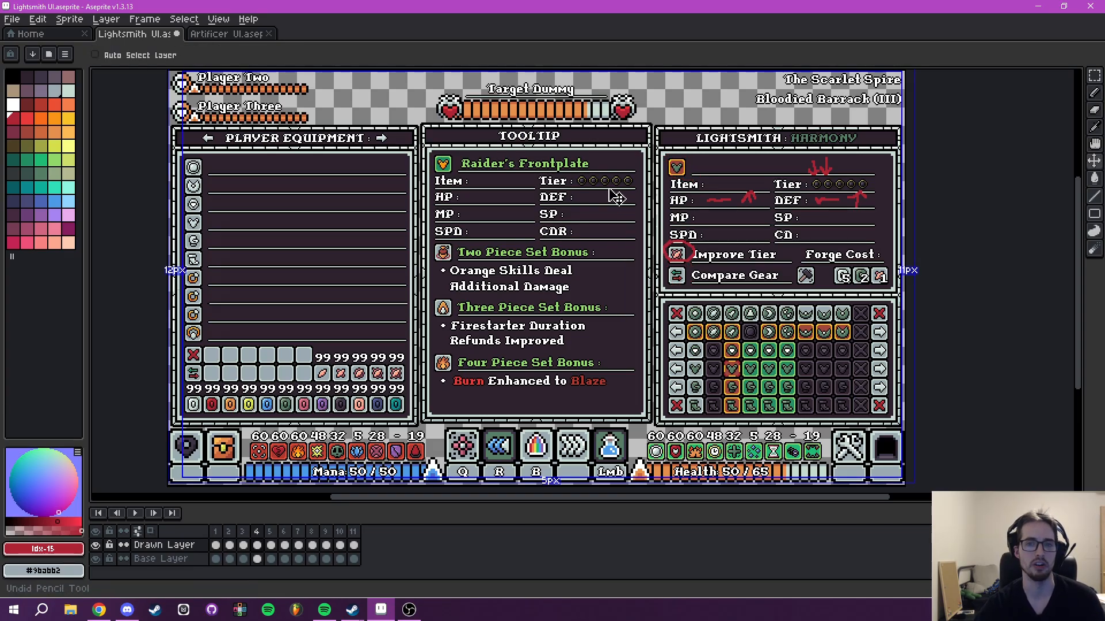
key("ctrl+z")
key("ctrl+z")
key("ctrl+z")
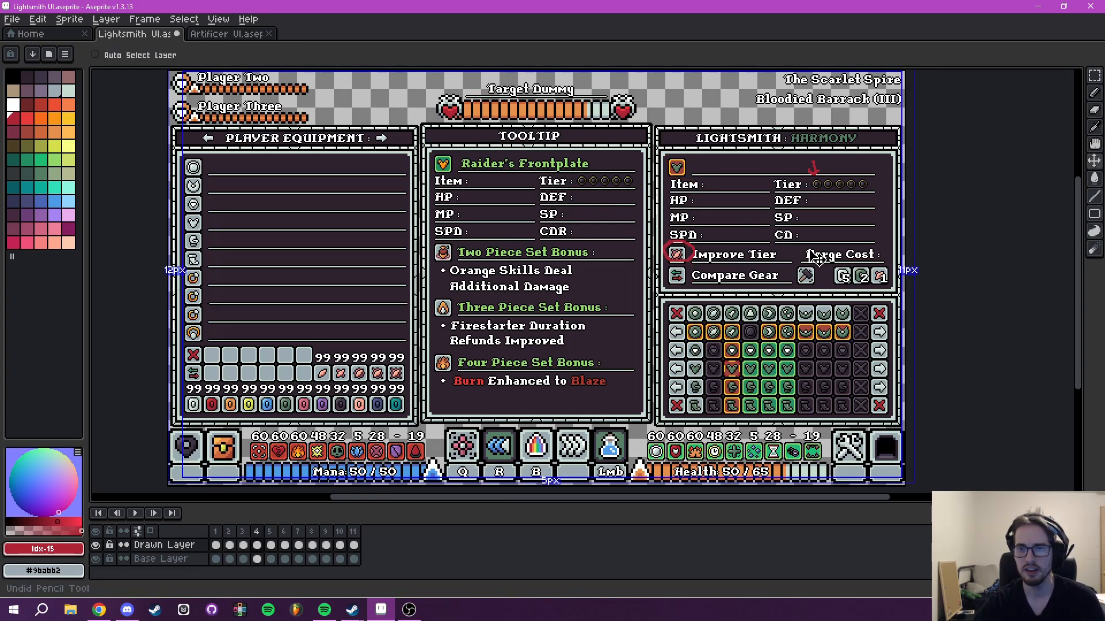
Circle the forge hammer icon in red, draw a check mark above Forge Cost, and undo both marks.
left_click_drag(818, 269, 804, 295)
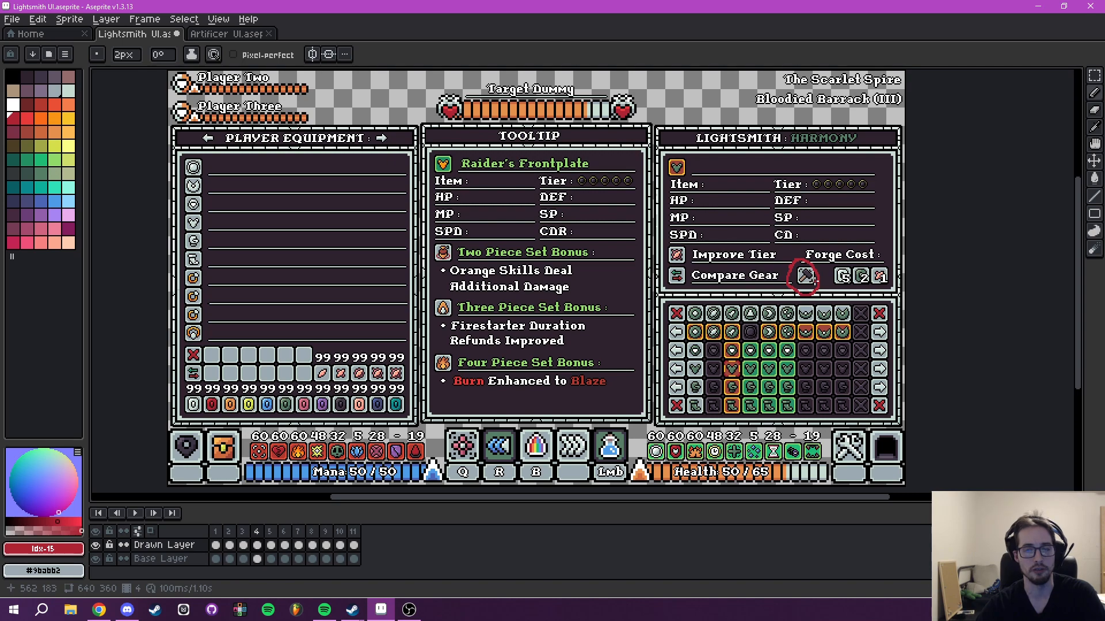
mouse_move(817, 237)
left_mouse_down()
mouse_move(829, 248)
mouse_move(878, 200)
left_mouse_up()
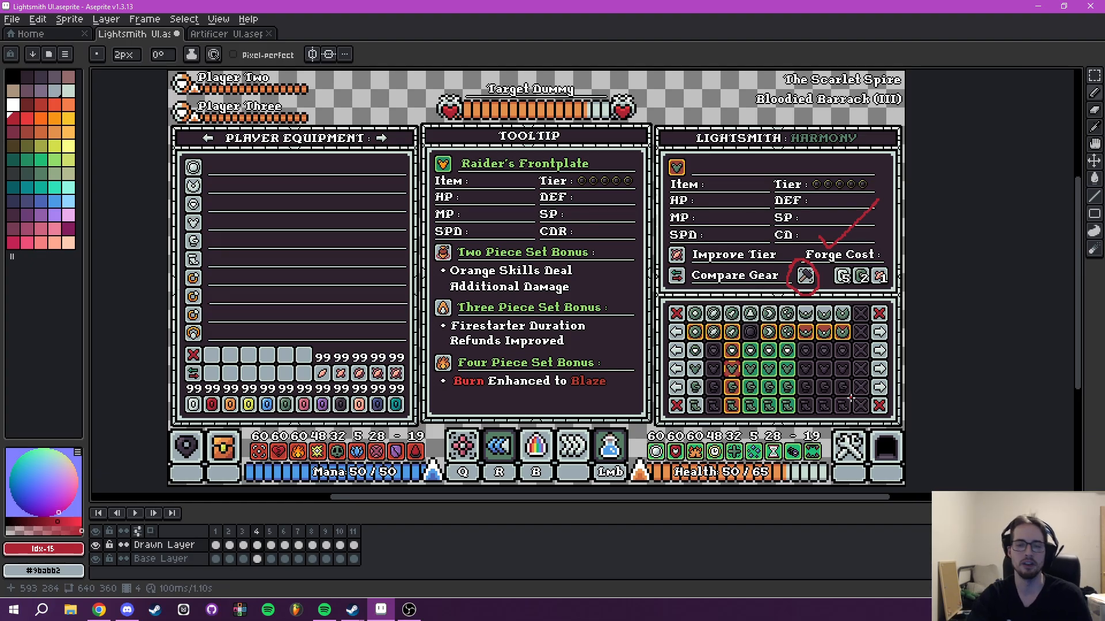
key("ctrl+z")
key("ctrl+z")
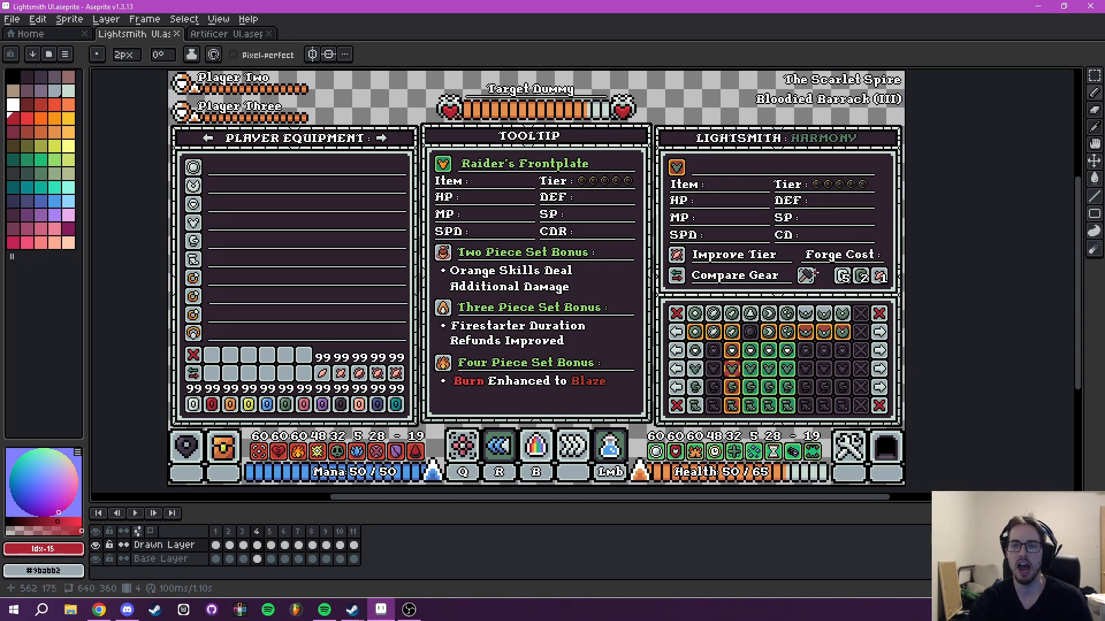
Circle the forge hammer icon in red and sketch a confirmation box with a question mark, check mark and X above Forge Cost.
mouse_move(792, 268)
left_mouse_down()
mouse_move(818, 280)
mouse_move(794, 279)
mouse_move(811, 200)
mouse_move(881, 199)
mouse_move(872, 254)
mouse_move(798, 240)
mouse_move(841, 212)
mouse_move(837, 237)
mouse_move(827, 225)
mouse_move(849, 240)
left_mouse_up()
left_click(836, 236)
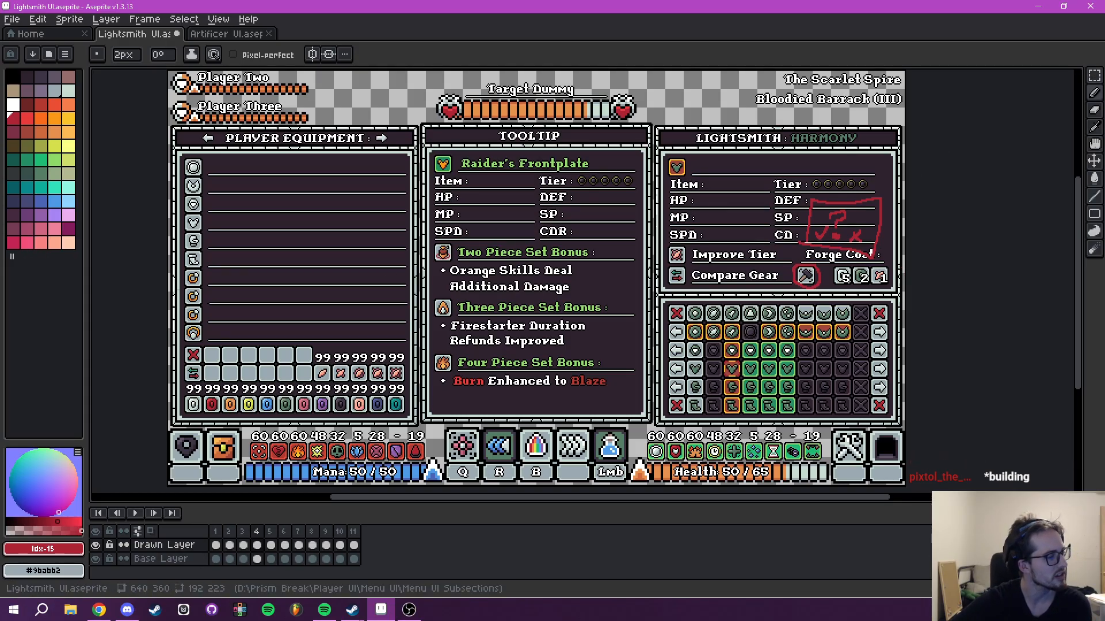
Switch to Chrome and search Google Images for "building carved into mountain india".
key("alt+Tab")
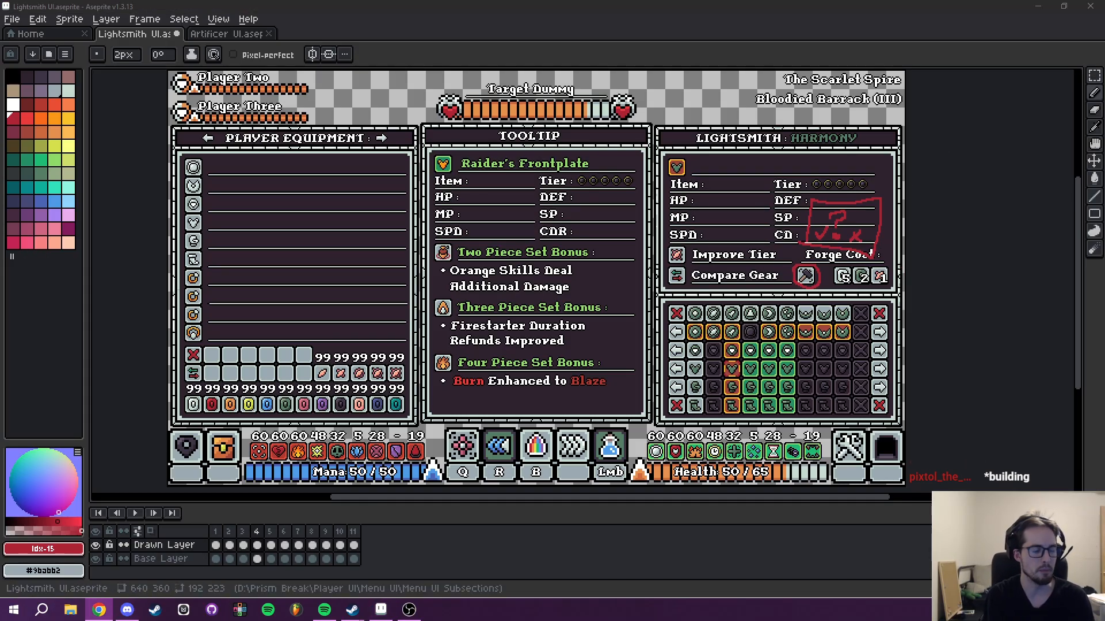
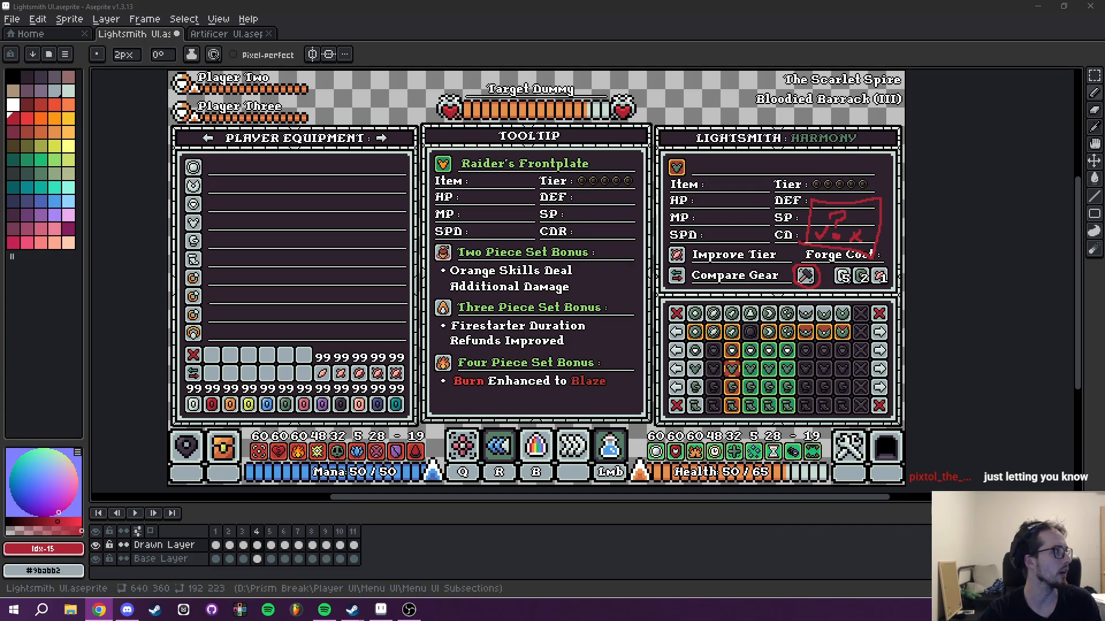
left_click_drag(0, 113, 373, 1)
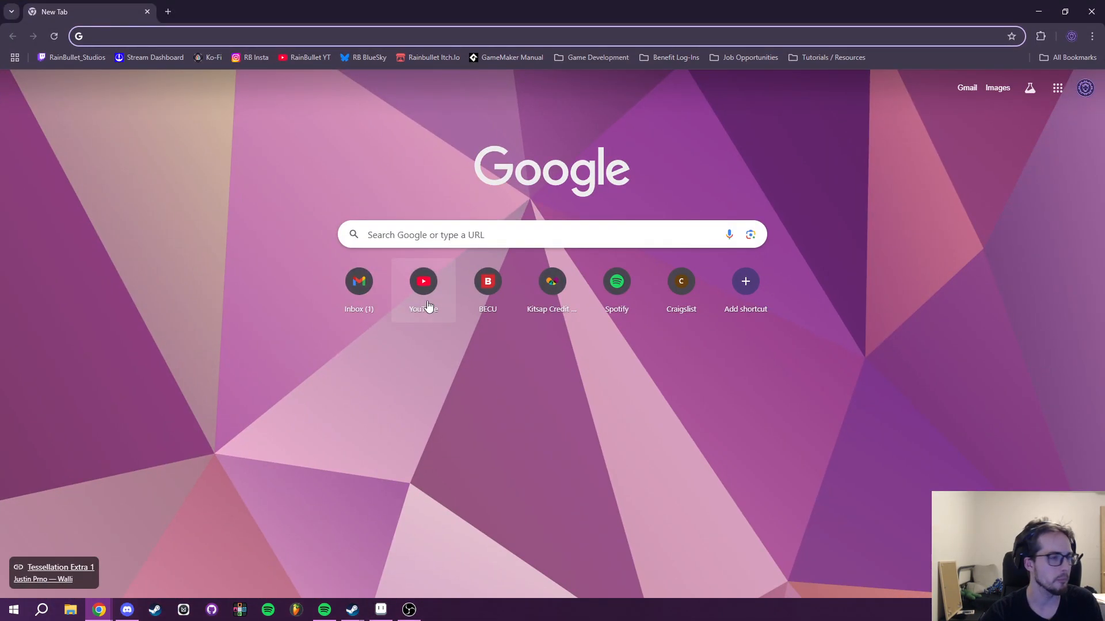
left_click(500, 237)
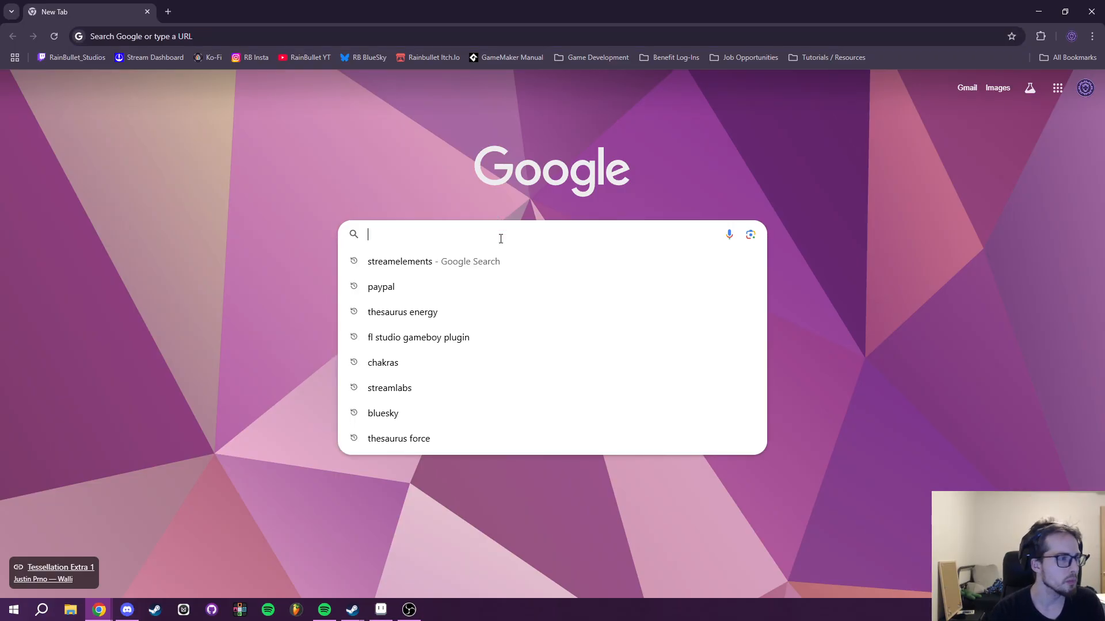
type("bu")
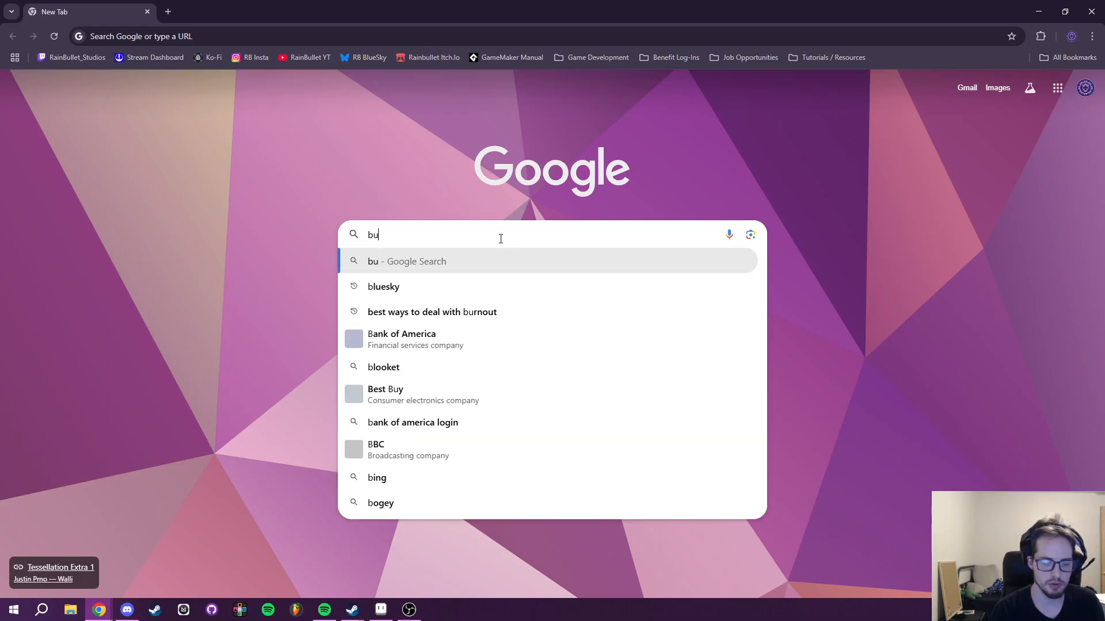
type("ilding carved into mount")
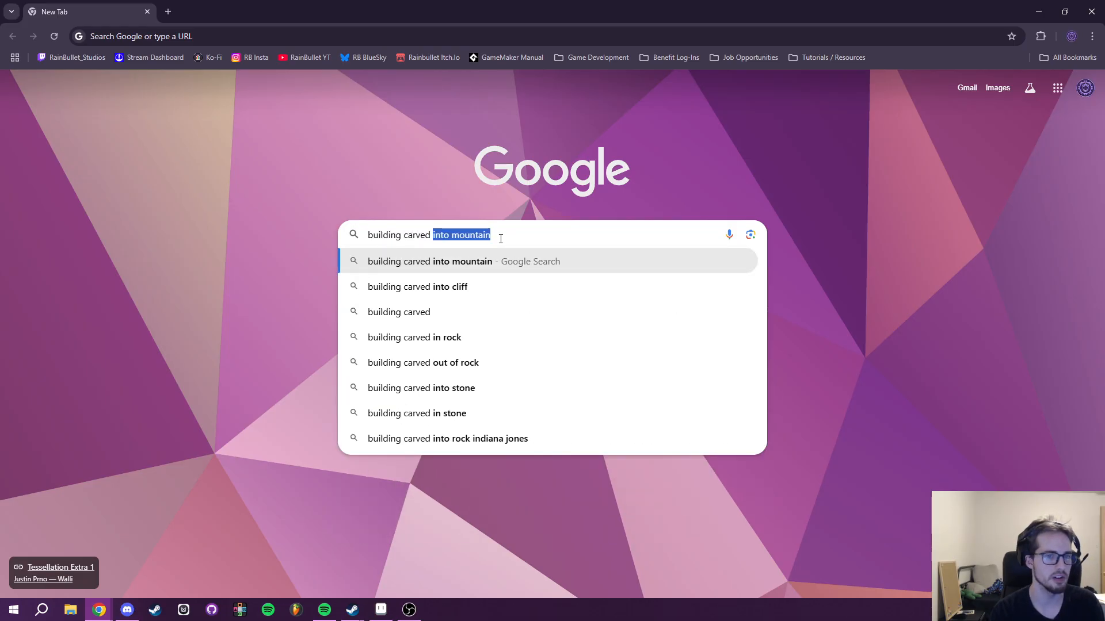
type("ain india")
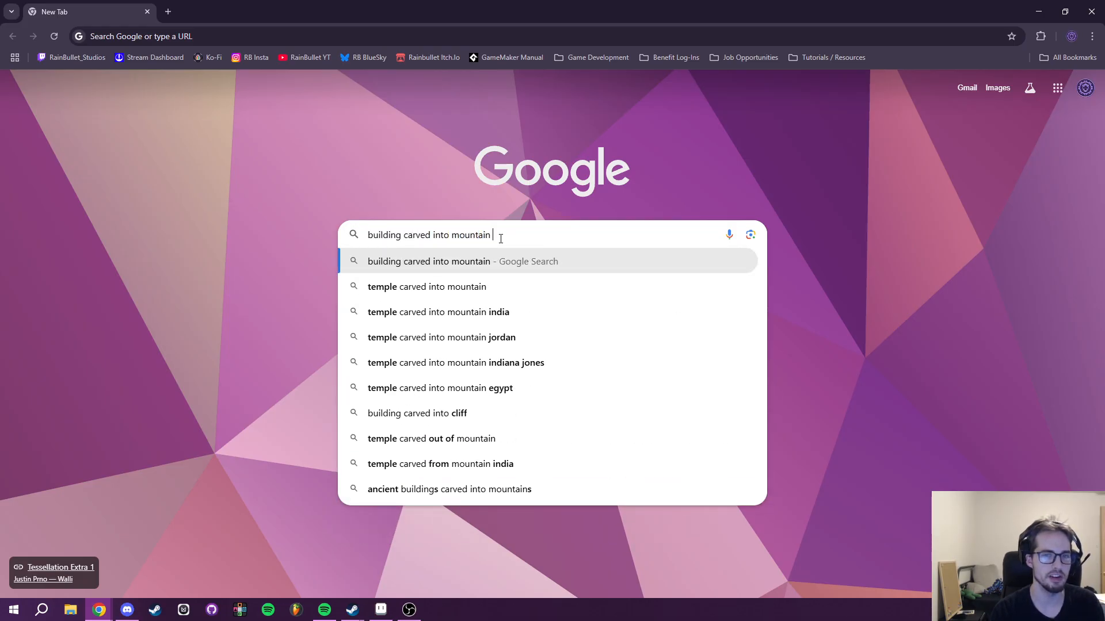
key("Return")
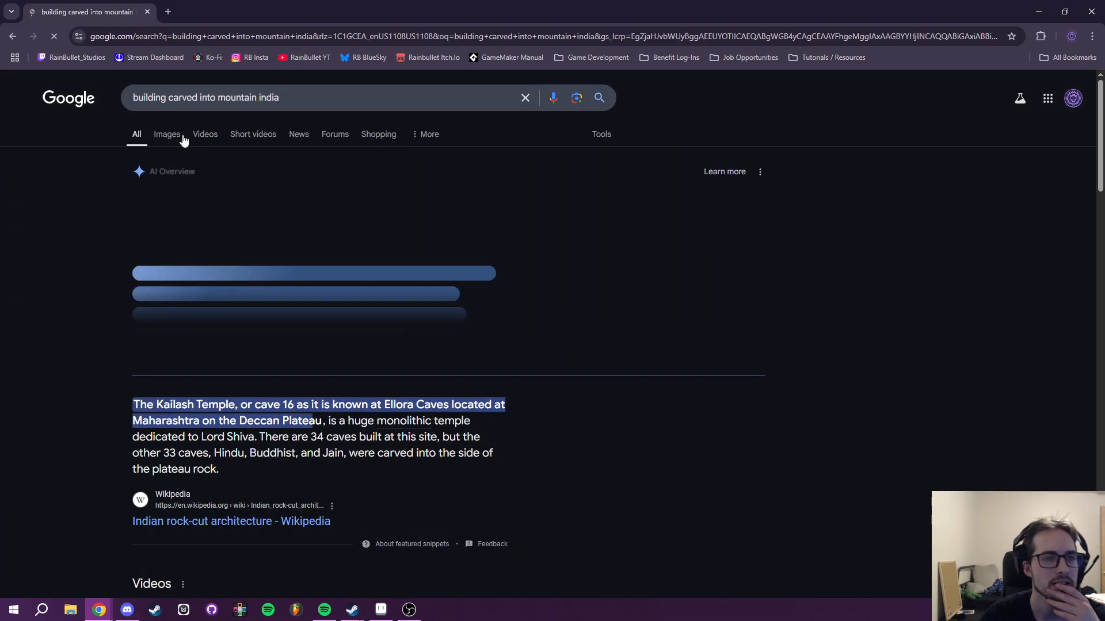
left_click(167, 135)
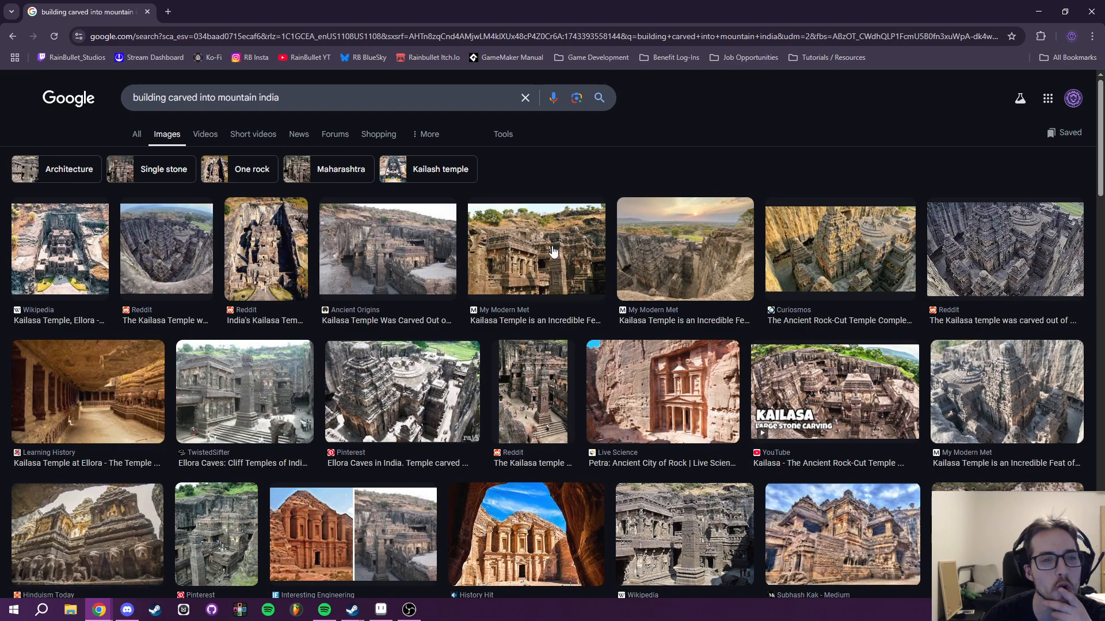
Preview the Kailasa Temple photos from Reddit, Ancient Origins, My Modern Met and Curiosmos.
left_click(161, 260)
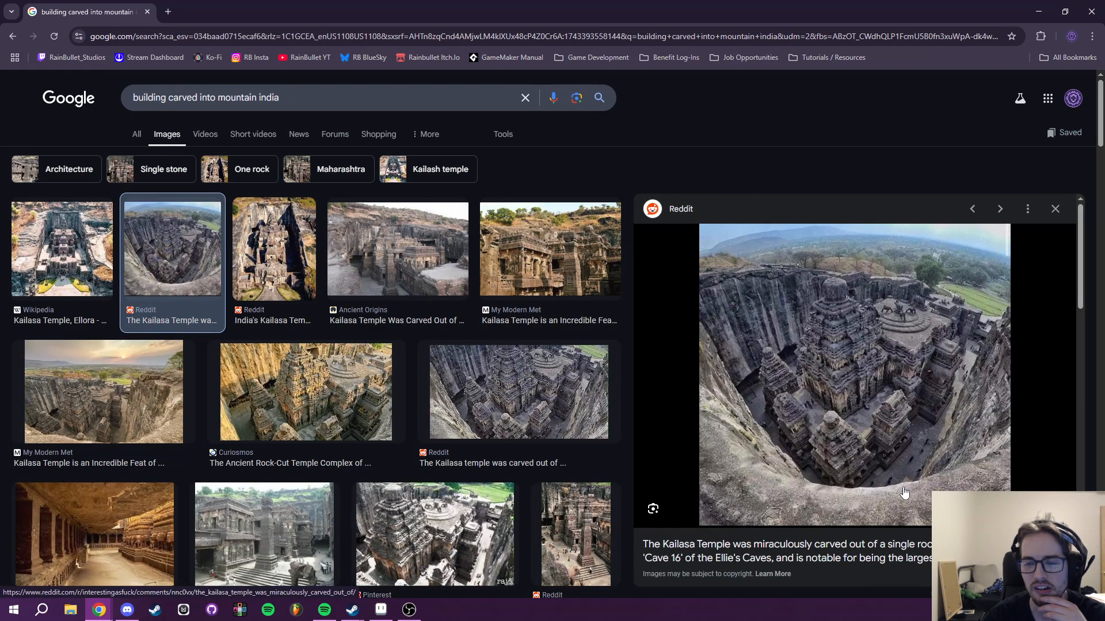
left_click(280, 259)
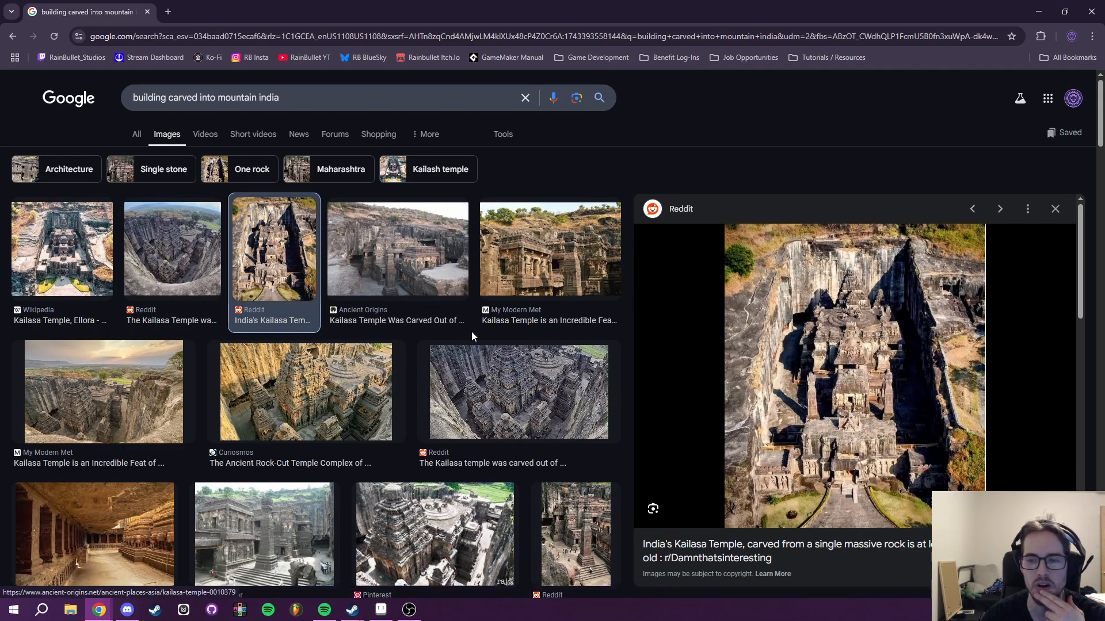
left_click(406, 264)
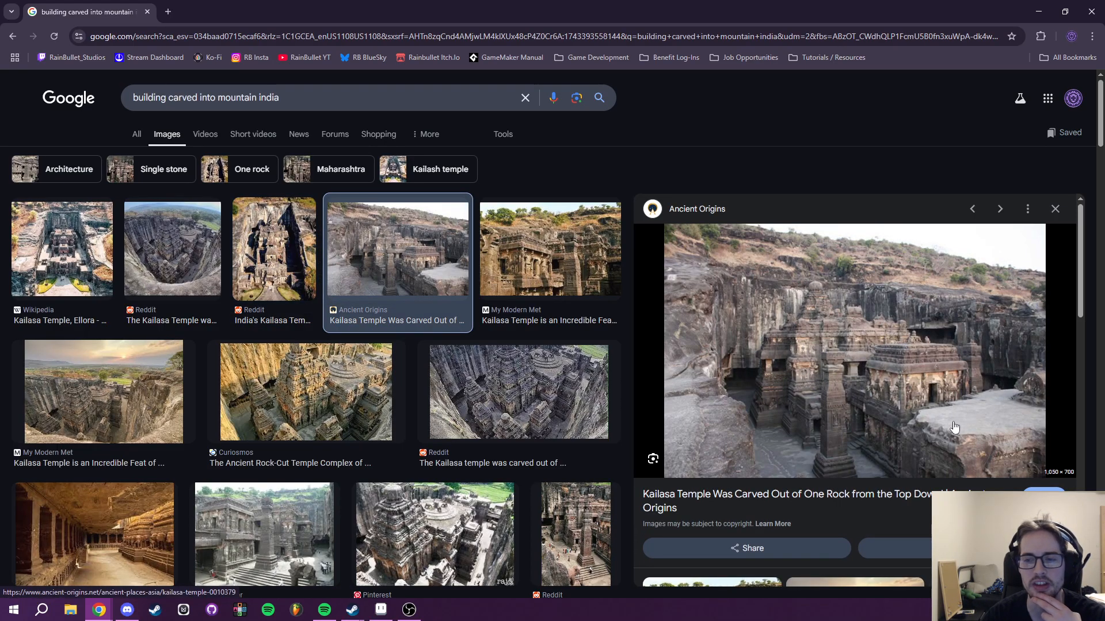
left_click(546, 270)
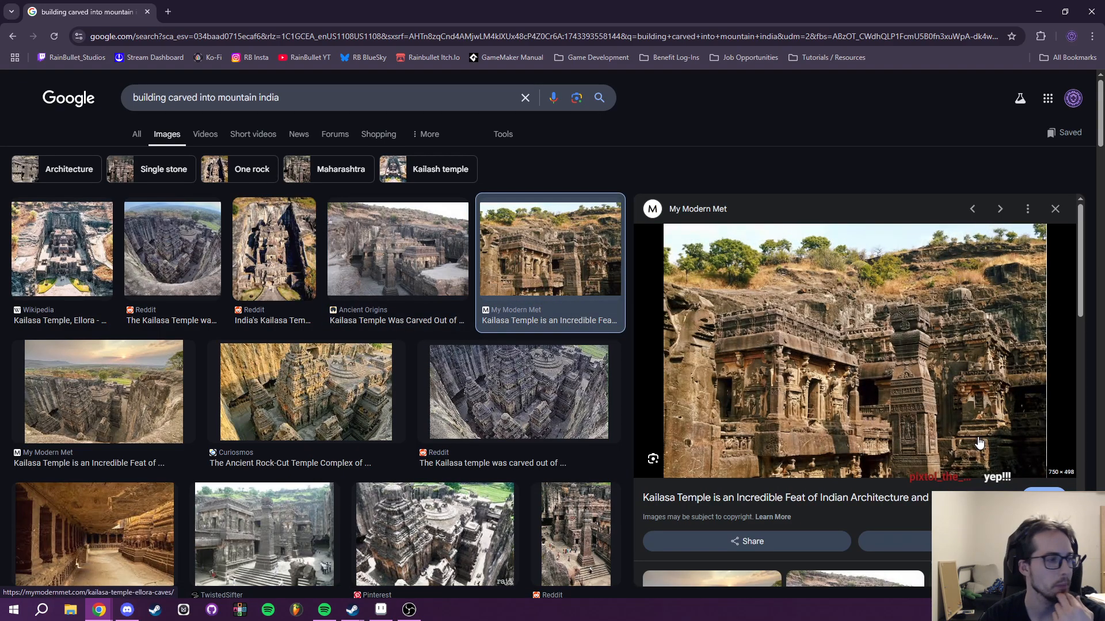
left_click(348, 404)
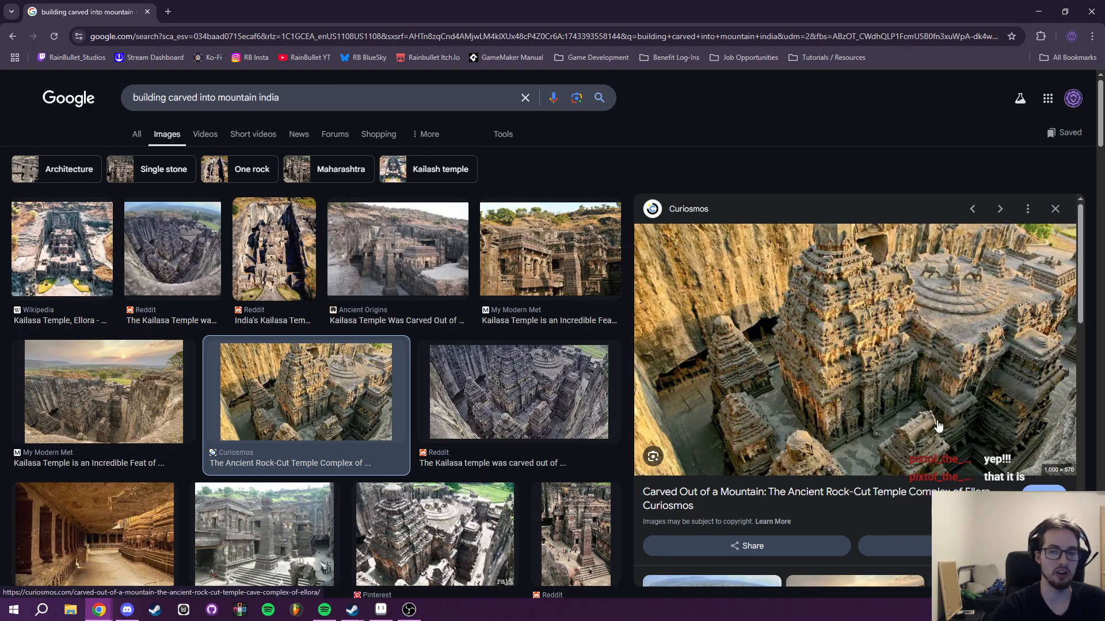
left_click(527, 262)
left_click(429, 272)
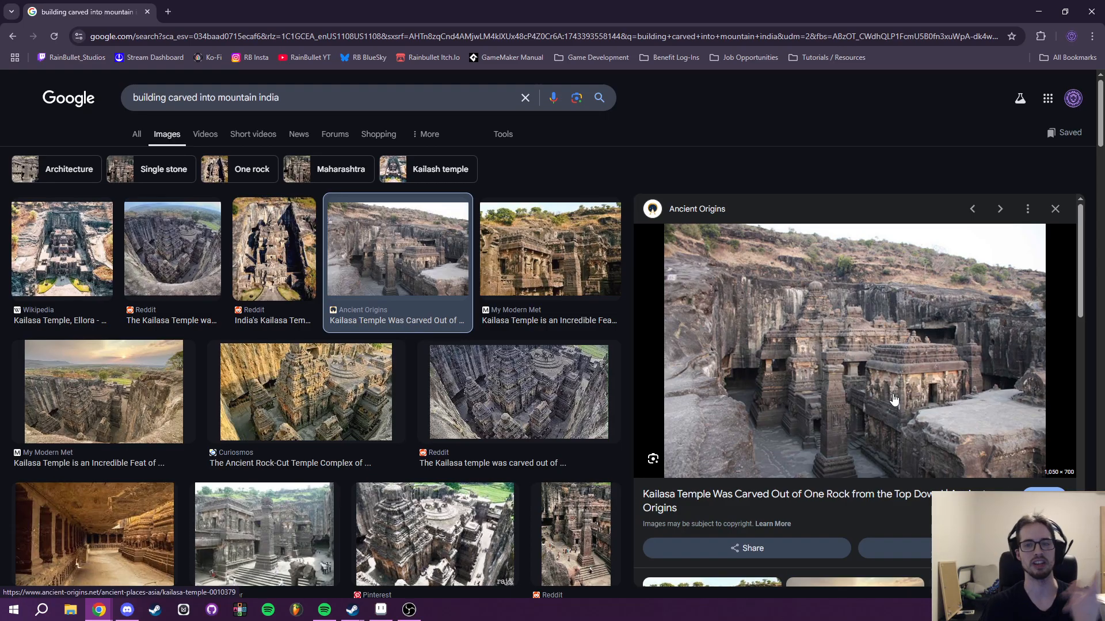
Compare further temple photos, including the TwistedSifter Ellora Caves view and the Wikipedia front view of Kailasa Temple.
scroll(529, 410, "down", 4)
scroll(530, 410, "down", 2)
scroll(404, 496, "up", 2)
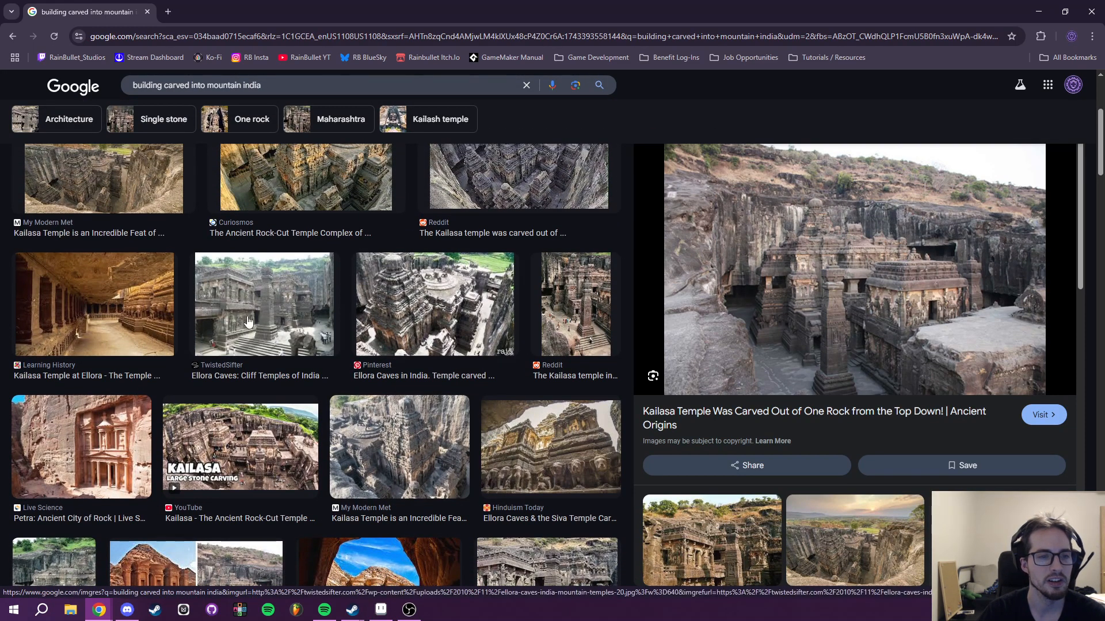
left_click(274, 314)
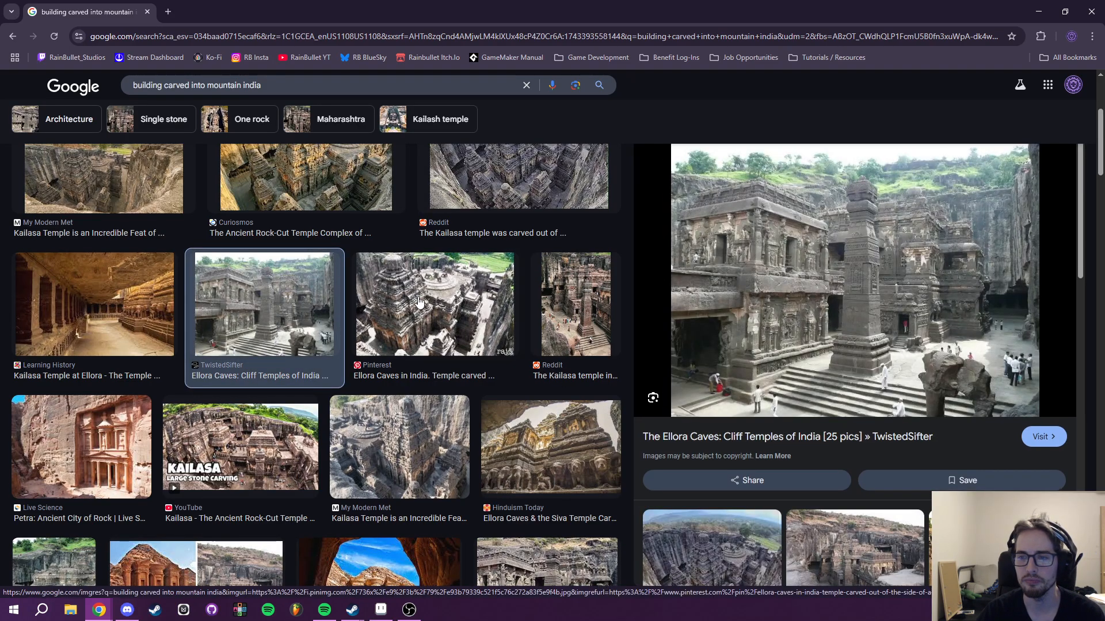
scroll(419, 302, "up", 4)
left_click(374, 380)
left_click(553, 389)
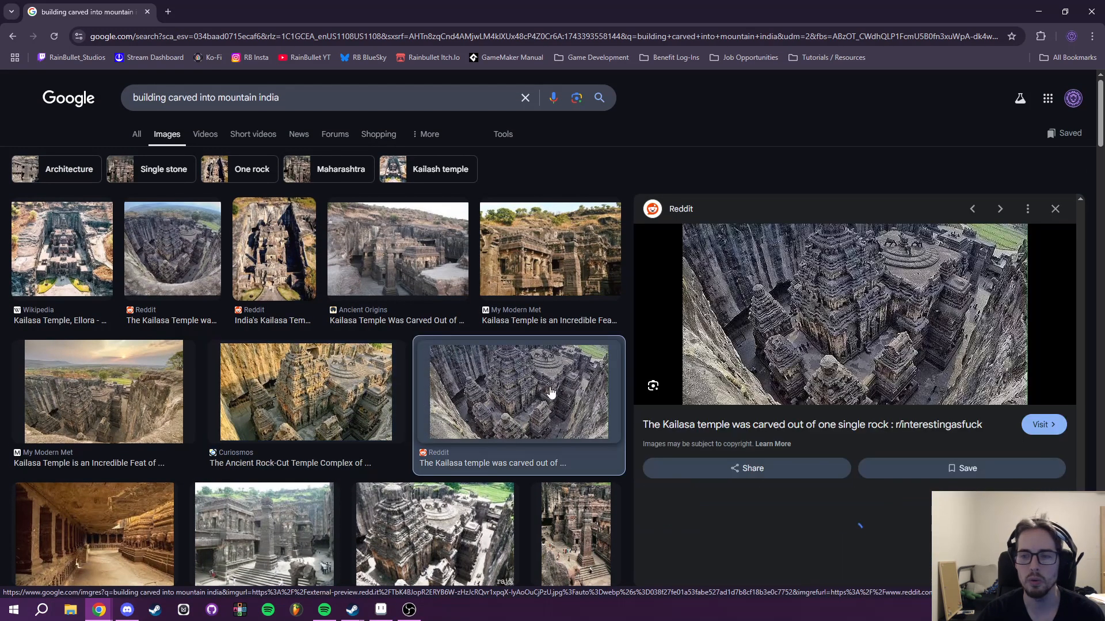
left_click(466, 279)
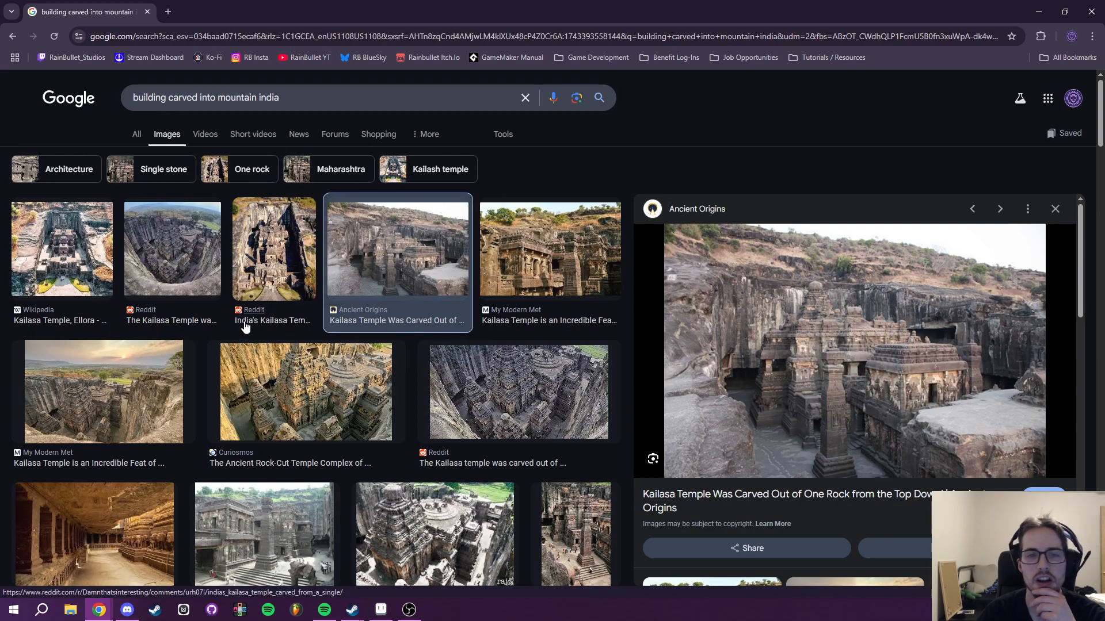
left_click(172, 253)
left_click(63, 257)
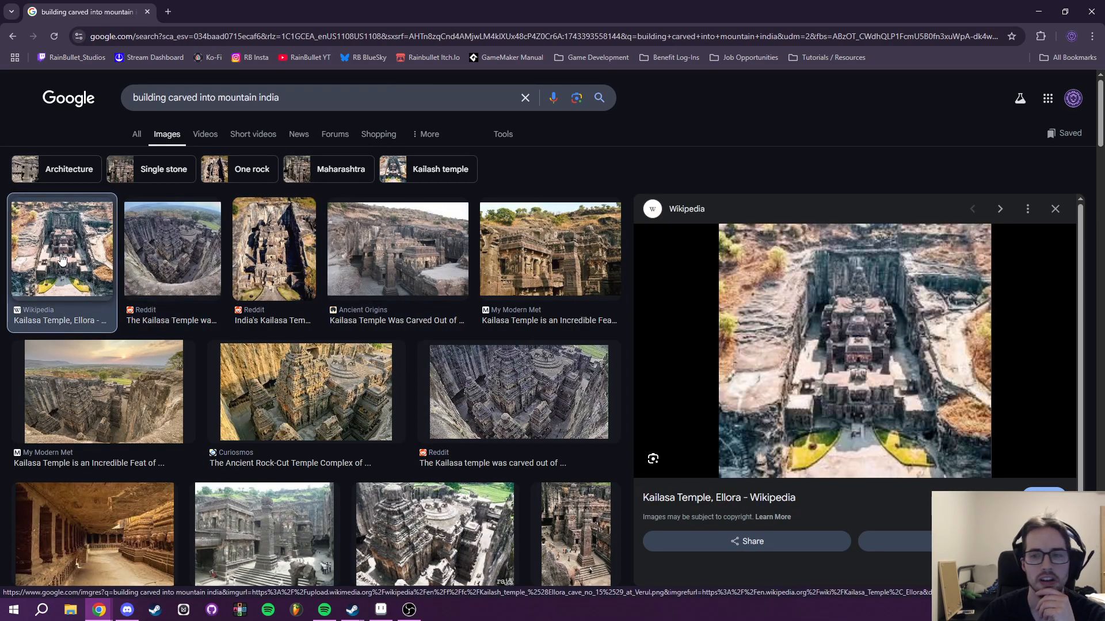
Copy the Ancient Origins photo of the Kailasa Temple.
left_click(395, 259)
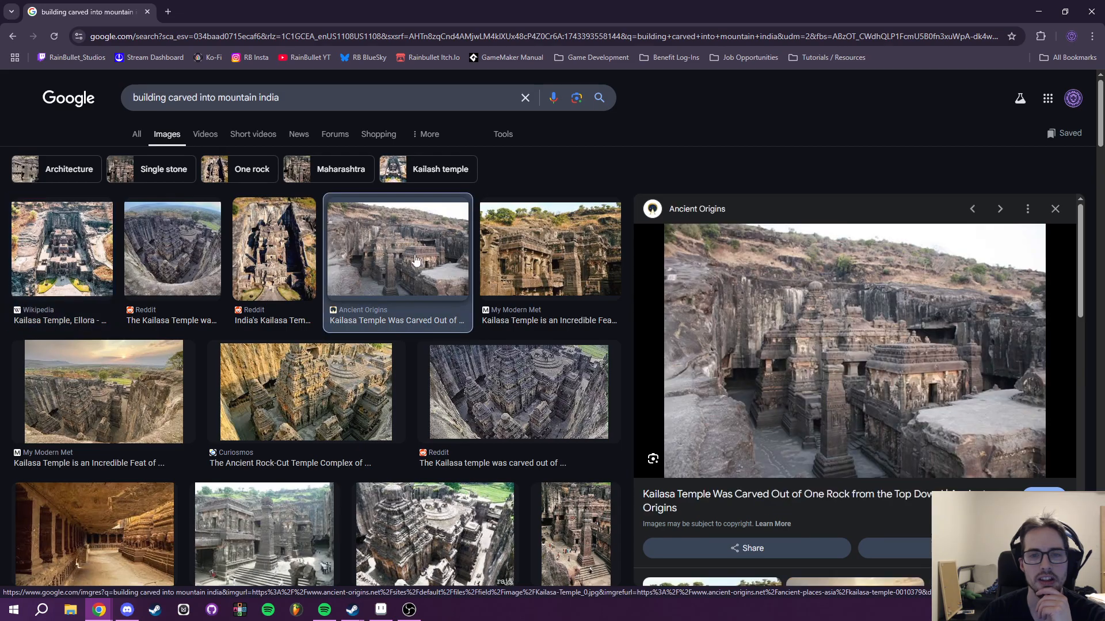
right_click(840, 372)
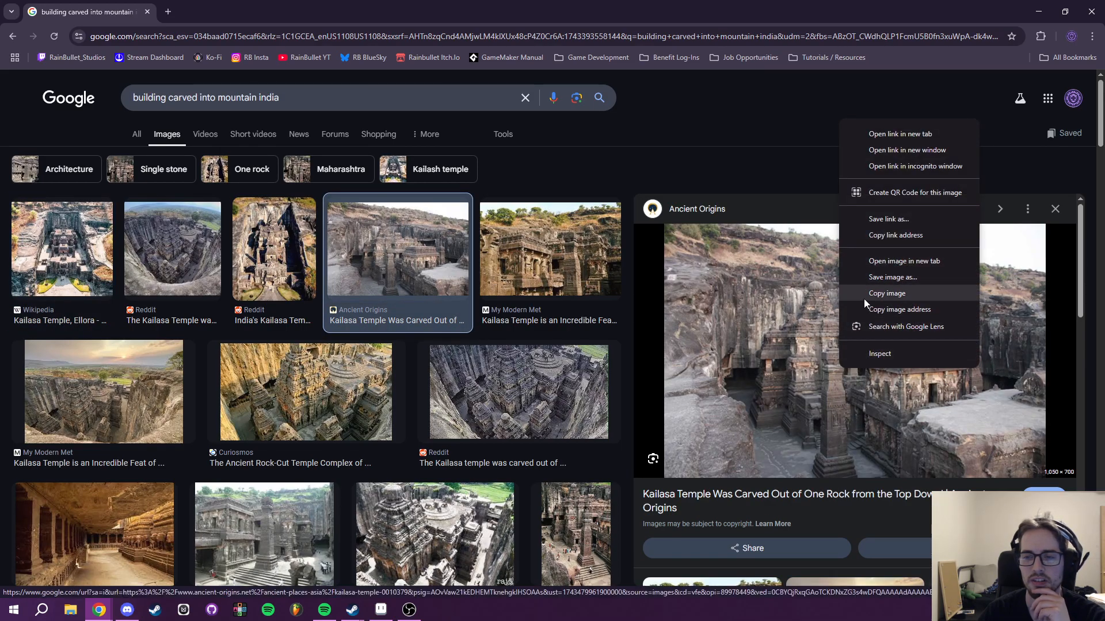
left_click(865, 297)
Switch to Discord and post the copied temple photo in the references-info channel with the message "Sapphire Sanctum".
key("alt+Tab")
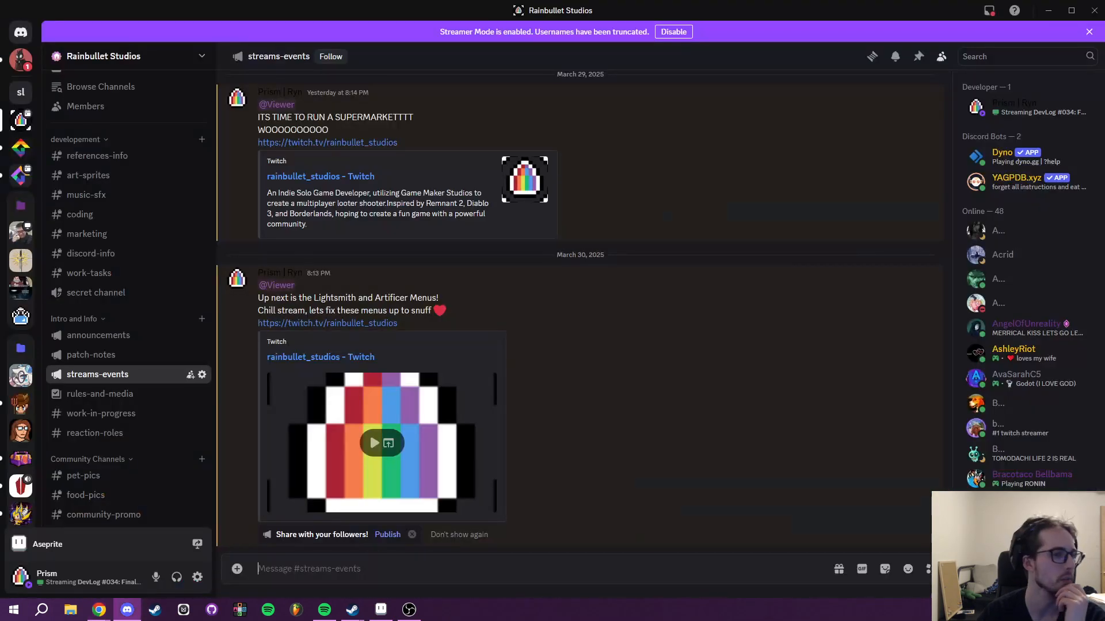
scroll(81, 175, "up", 2)
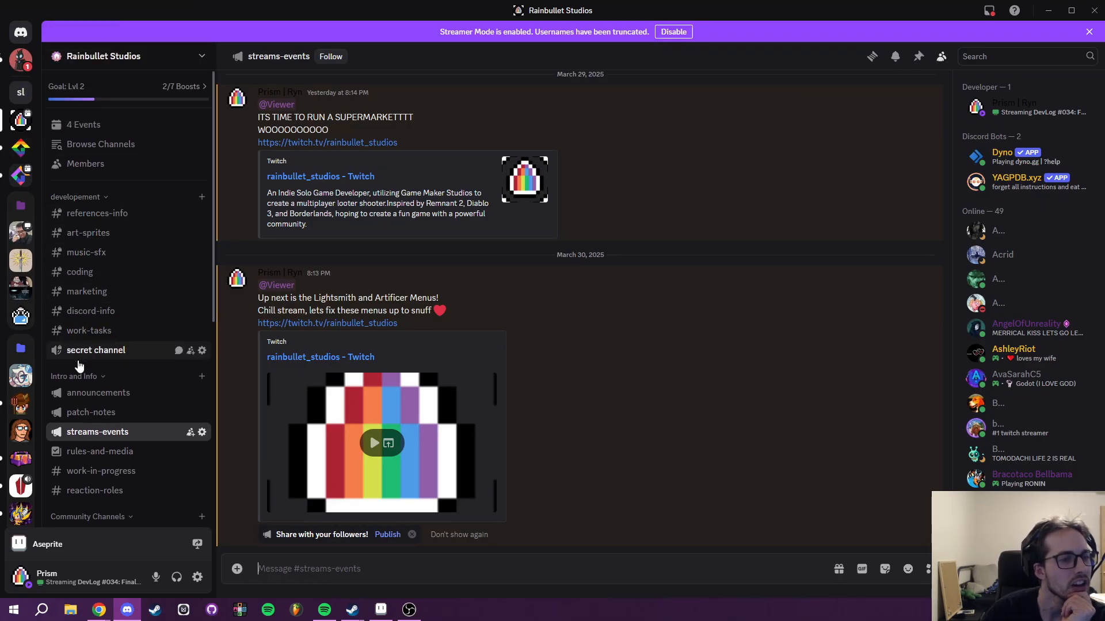
left_click(109, 214)
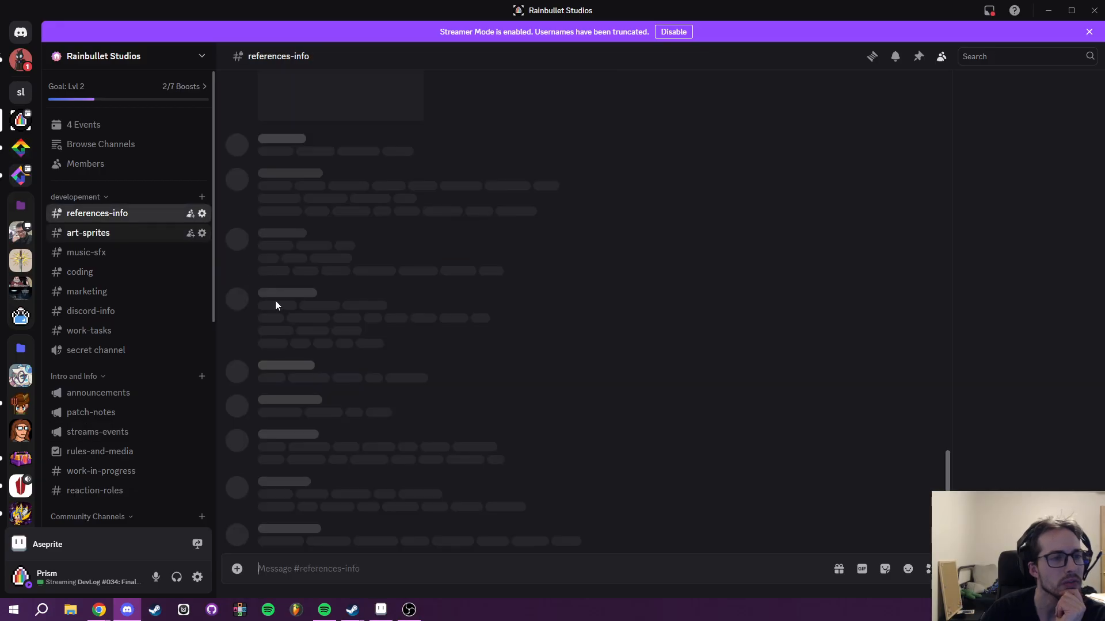
key("ctrl+v")
type("Sapphire Sanctum")
key("Return")
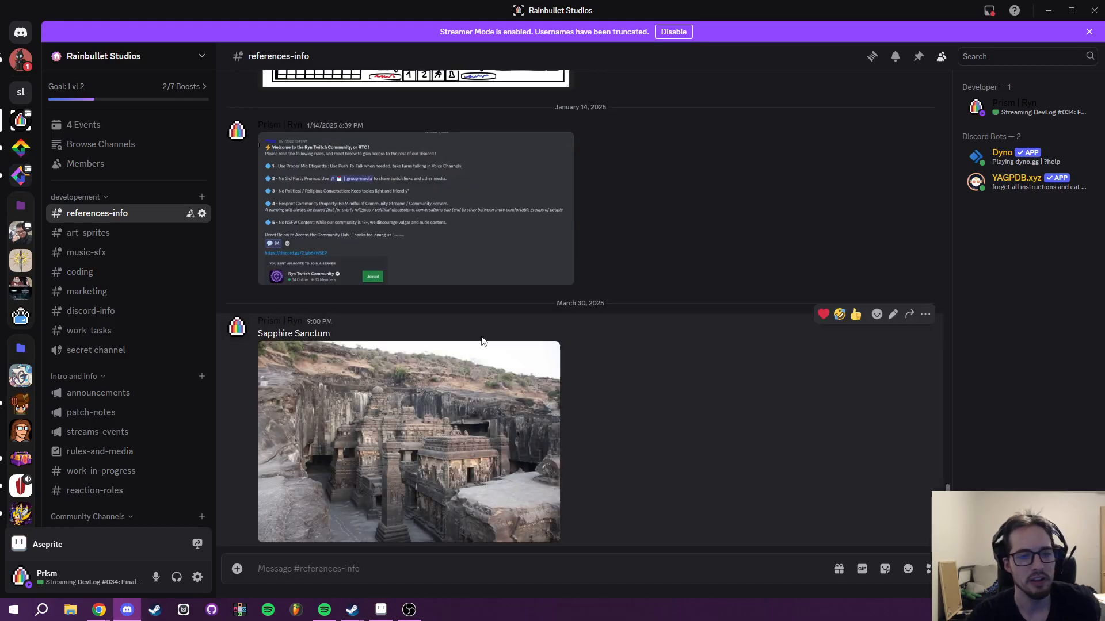
Close the image search, return to Aseprite, and undo the red confirmation box and forge hammer circle in the Lightsmith UI.
left_click(1047, 10)
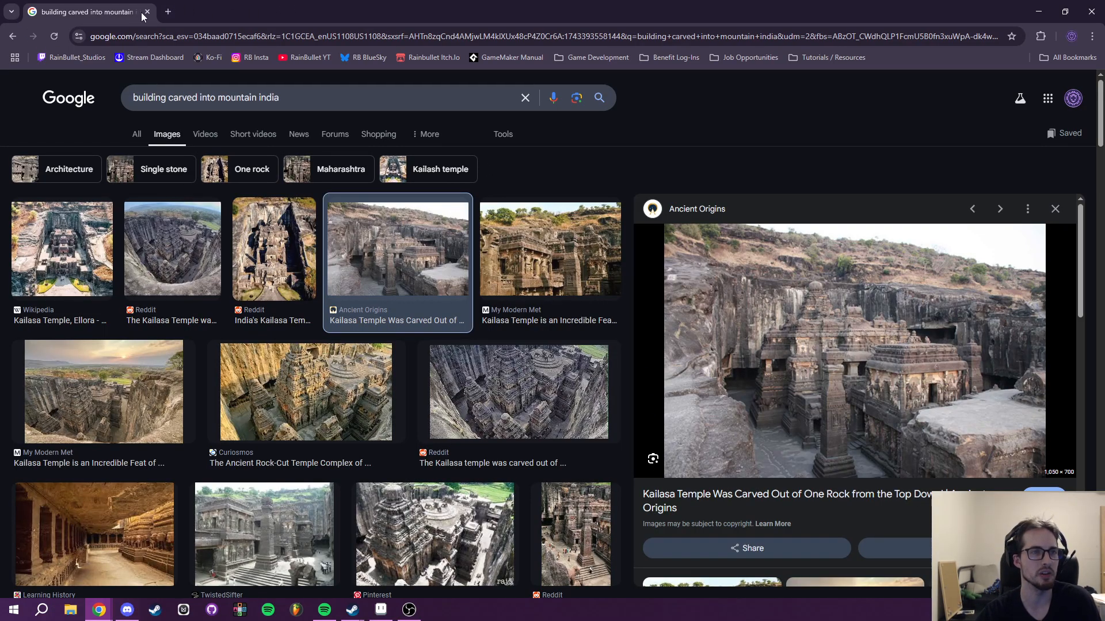
left_click(147, 12)
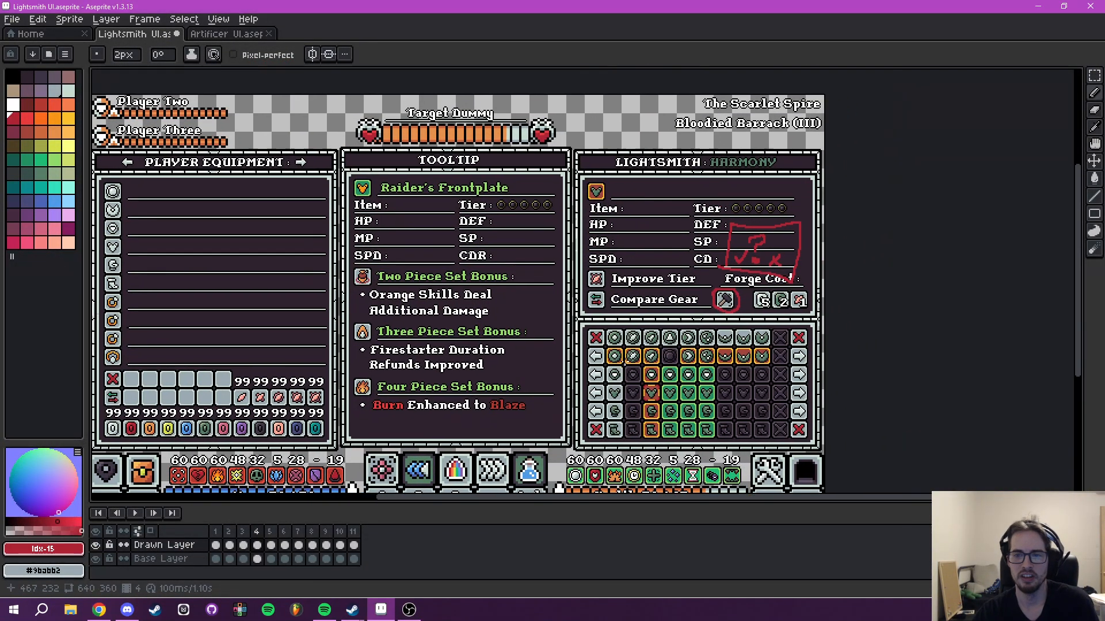
left_click_drag(626, 362, 597, 370)
key("ctrl+z")
key("ctrl+z")
key("ctrl+z")
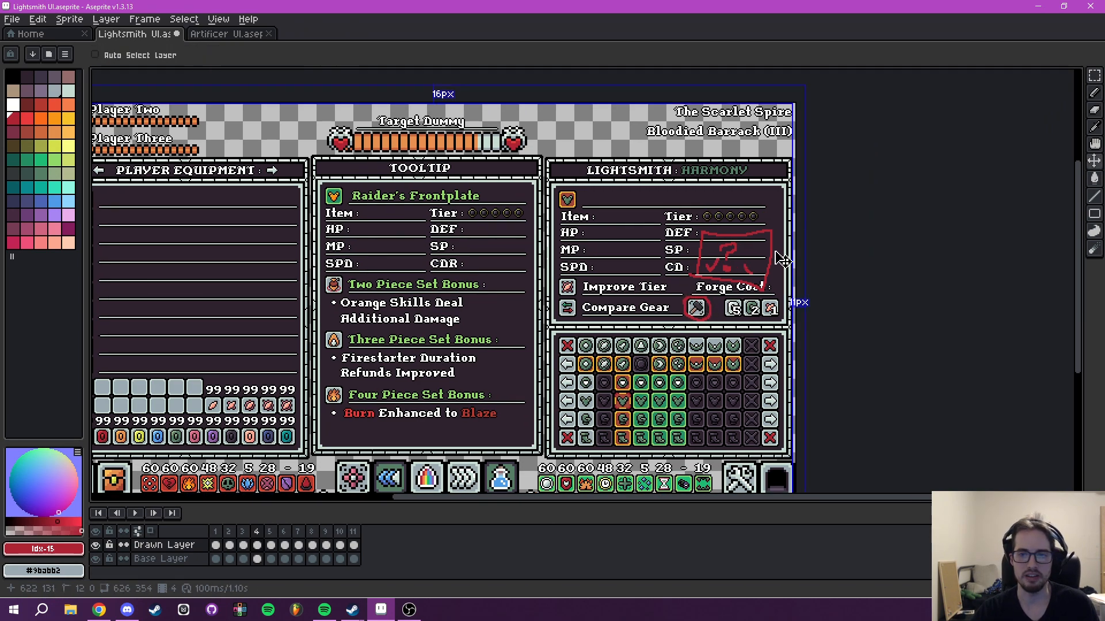
key("ctrl+z")
key("ctrl+z")
key("ctrl+z")
key("ctrl+z")
Sketch red arrows from the Player Equipment and Lightsmith panels into the Tooltip panel and start a large circle around its text.
mouse_move(719, 369)
left_mouse_down()
mouse_move(795, 341)
mouse_move(790, 349)
left_mouse_up()
scroll(782, 358, "up", 1)
scroll(785, 349, "down", 1)
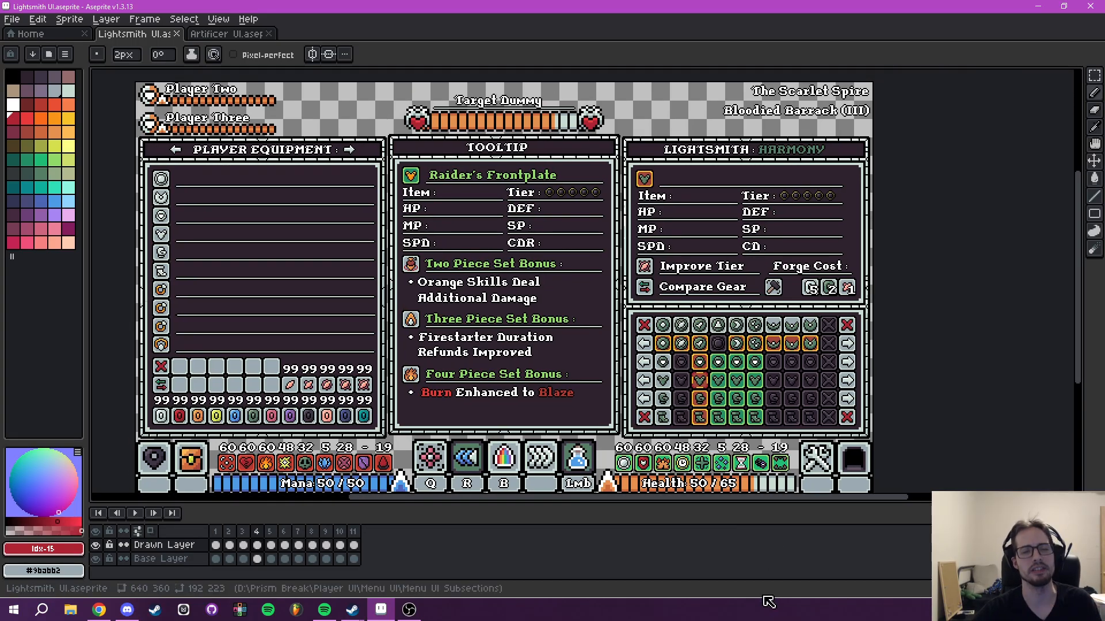
left_click_drag(461, 357, 560, 346)
left_click_drag(632, 332, 594, 343)
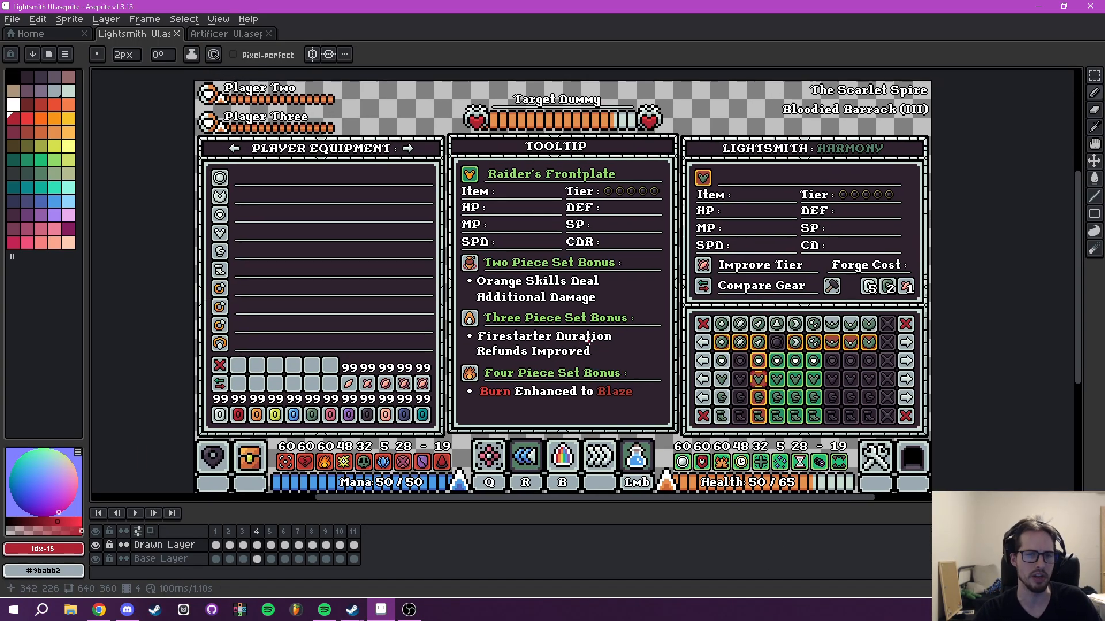
left_click_drag(351, 325, 553, 298)
mouse_move(754, 243)
left_mouse_down()
mouse_move(618, 236)
mouse_move(600, 229)
mouse_move(605, 219)
mouse_move(605, 252)
left_mouse_up()
mouse_move(506, 279)
left_mouse_down()
mouse_move(564, 291)
mouse_move(540, 333)
left_mouse_up()
mouse_move(463, 239)
left_mouse_down()
mouse_move(653, 225)
mouse_move(485, 374)
left_mouse_up()
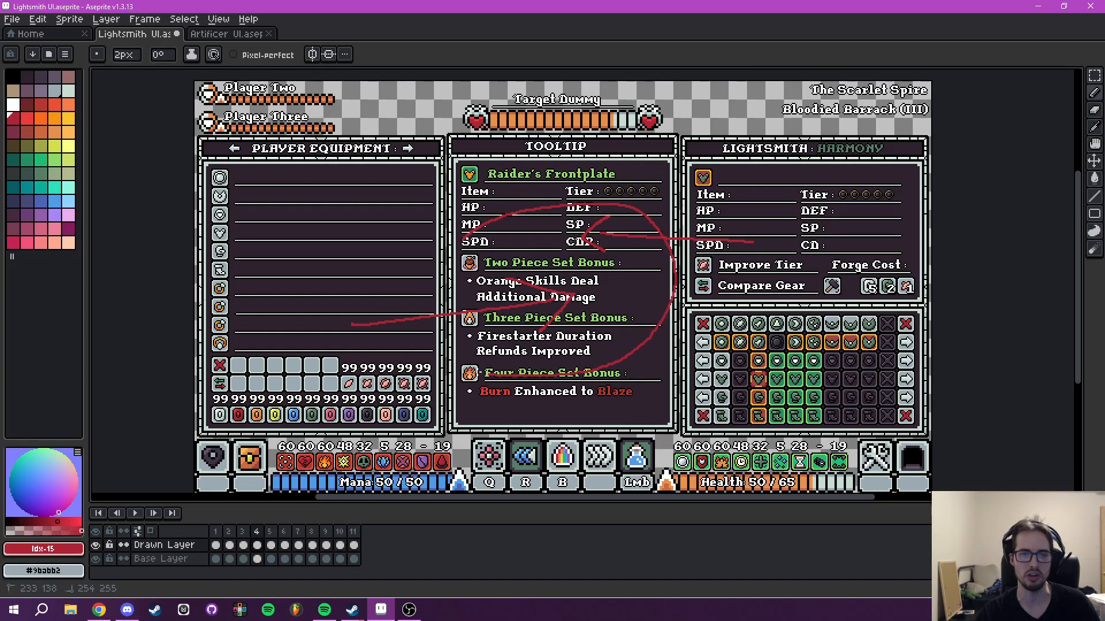
Draw a red arrow from the tooltip text down to the rainbow B skill icon and close the large circle.
scroll(517, 334, "down", 3)
left_click_drag(550, 289, 552, 352)
left_click_drag(552, 352, 563, 336)
mouse_move(710, 227)
left_mouse_down()
mouse_move(686, 239)
mouse_move(699, 216)
left_mouse_up()
left_click_drag(530, 274, 631, 243)
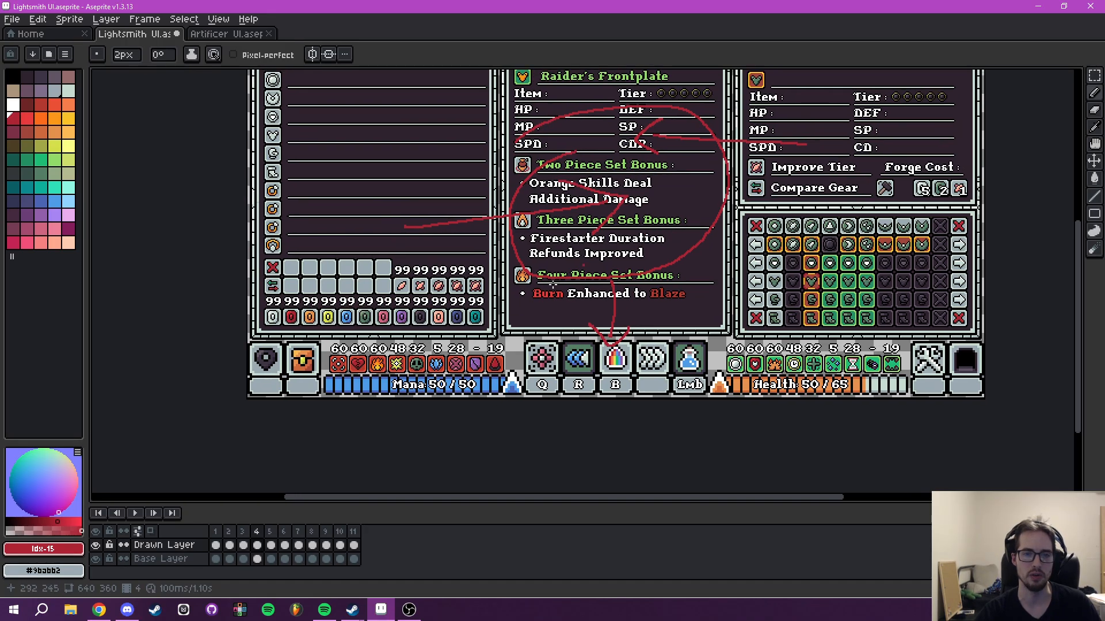
Circle the four skill icons beside the central prism icon in red on the Lightsmith mockup's action bar.
left_click_drag(539, 346, 522, 361)
mouse_move(582, 345)
left_mouse_down()
mouse_move(562, 359)
mouse_move(673, 361)
mouse_move(637, 366)
mouse_move(703, 353)
mouse_move(698, 369)
mouse_move(698, 345)
left_mouse_up()
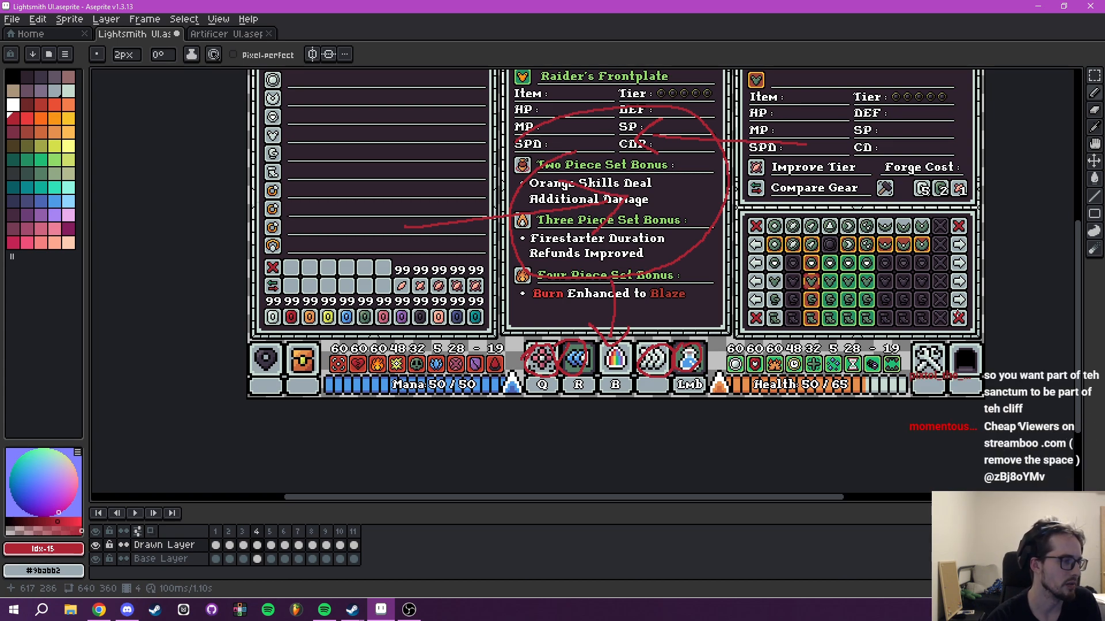
Undo all the red annotation strokes drawn over the Lightsmith mockup.
key("ctrl+z")
key("ctrl+z")
key("ctrl+z")
key("ctrl+z")
key("ctrl+z")
key("ctrl+z")
key("ctrl+z")
key("ctrl+z")
key("ctrl+z")
key("ctrl+z")
key("ctrl+z")
key("ctrl+z")
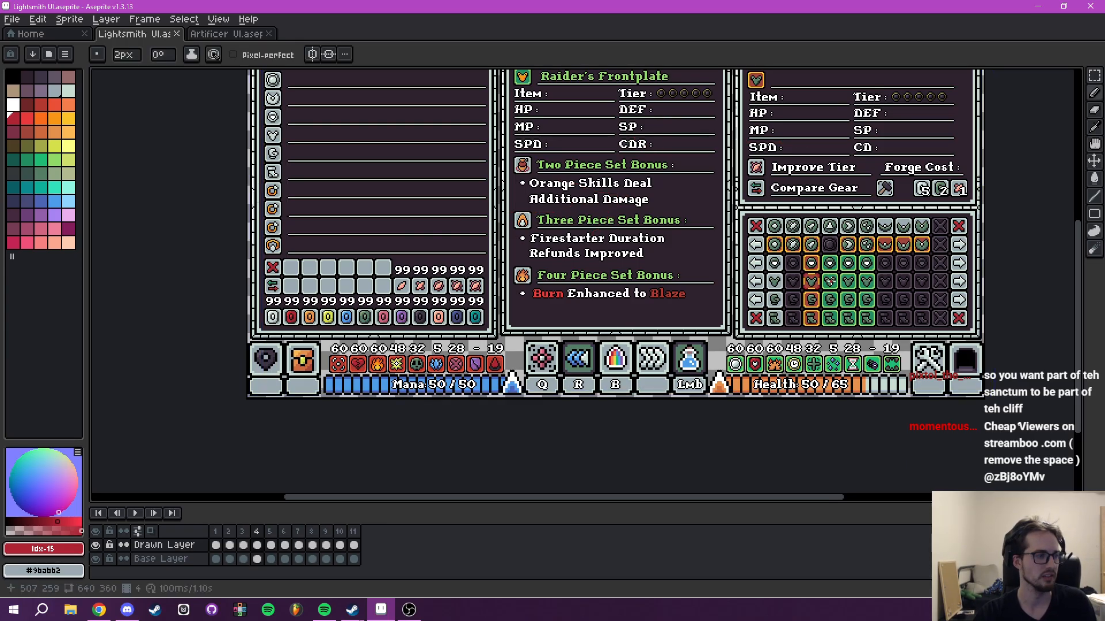
In the Artificer UI file, shift the first six columns of Base Layer's vendor grid (96 × 96 px) one slot to the right.
scroll(831, 280, "down", 1)
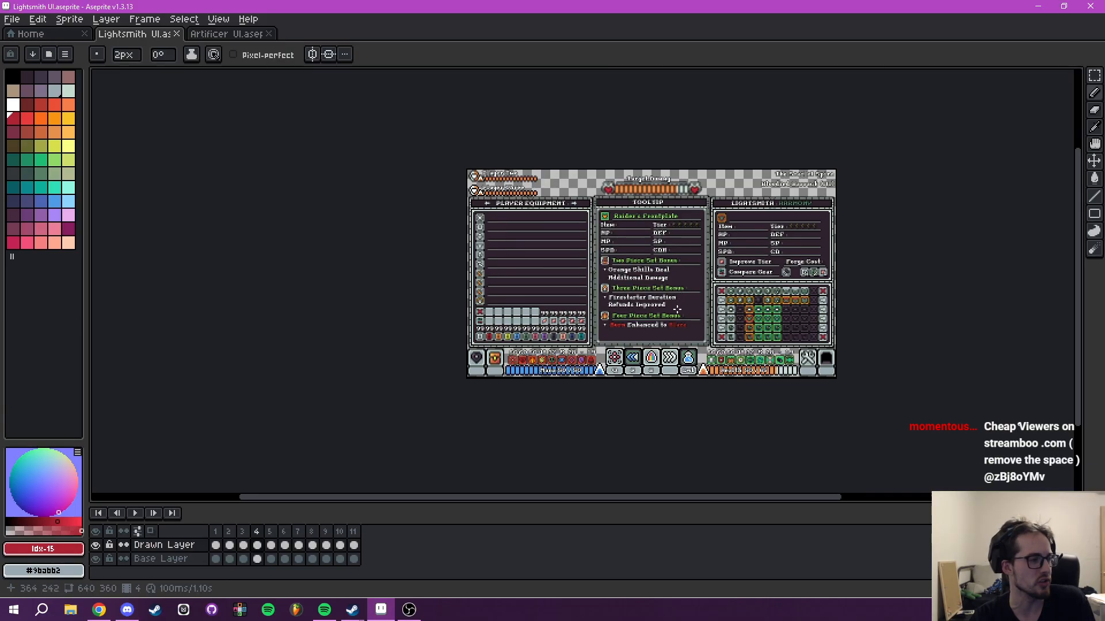
scroll(676, 321, "up", 1)
left_click_drag(682, 292, 580, 255)
left_click(230, 34)
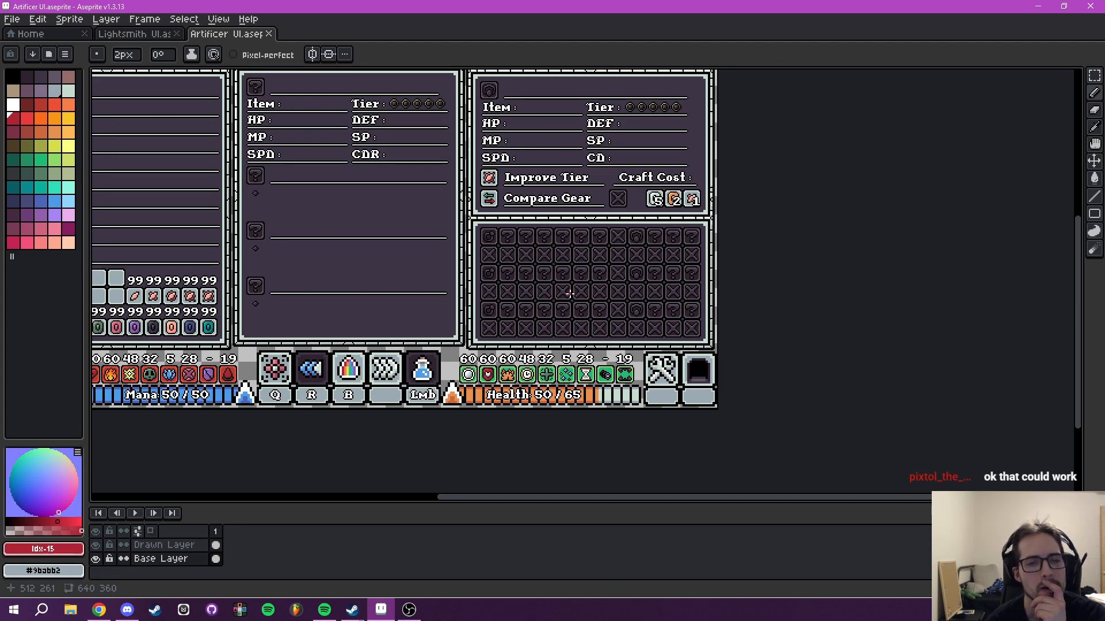
left_click_drag(574, 292, 536, 305)
key("m")
left_click(163, 558)
scroll(449, 246, "up", 5)
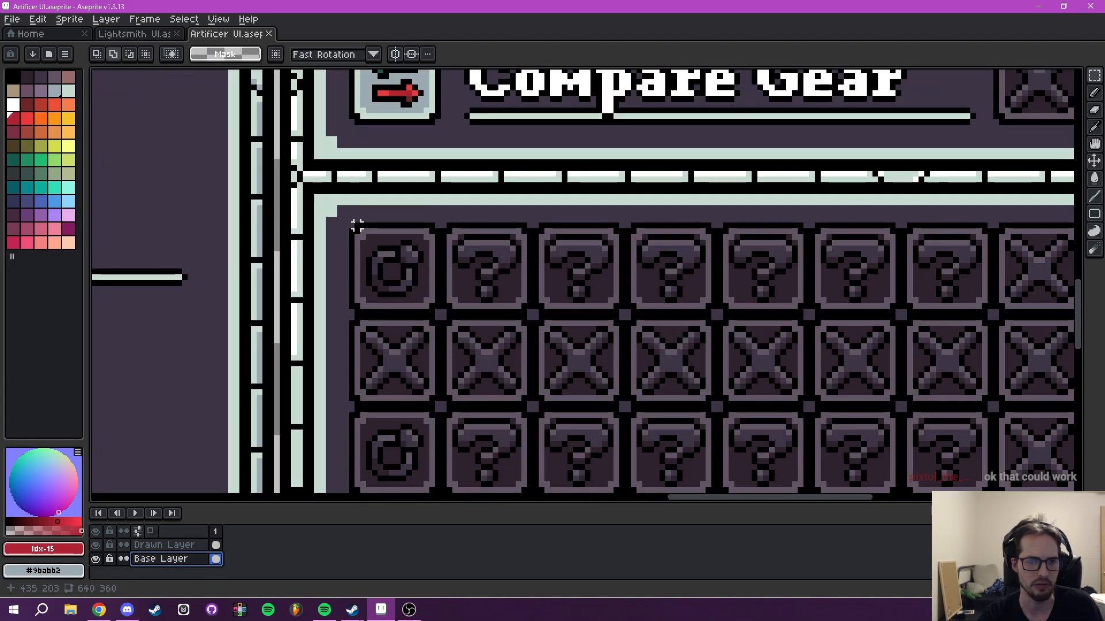
left_click_drag(352, 224, 577, 403)
scroll(553, 322, "down", 2)
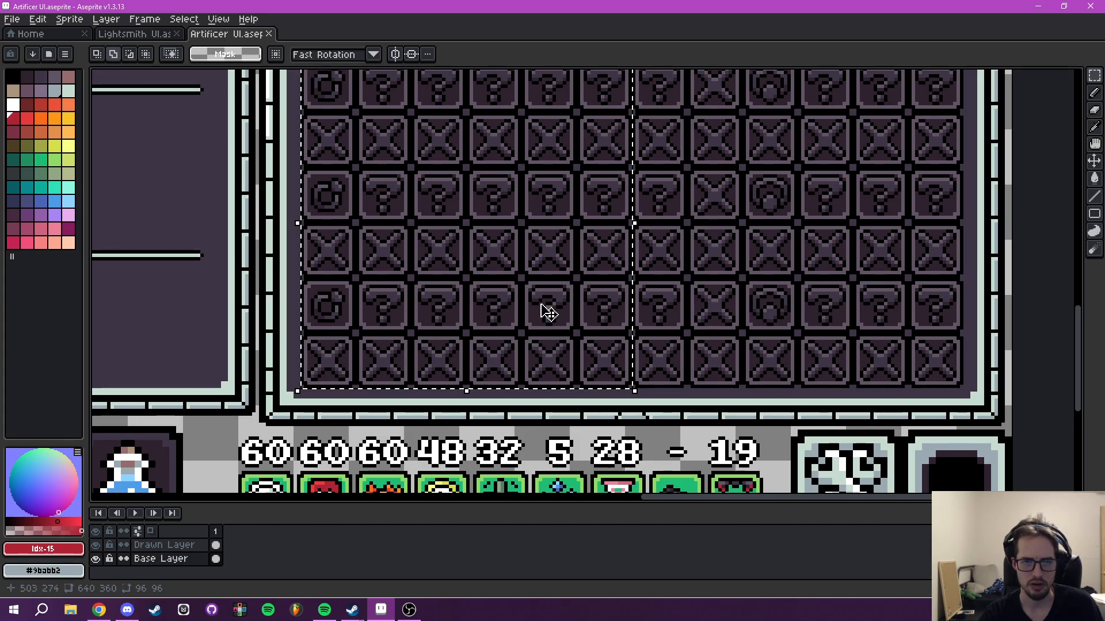
key("shift+Right")
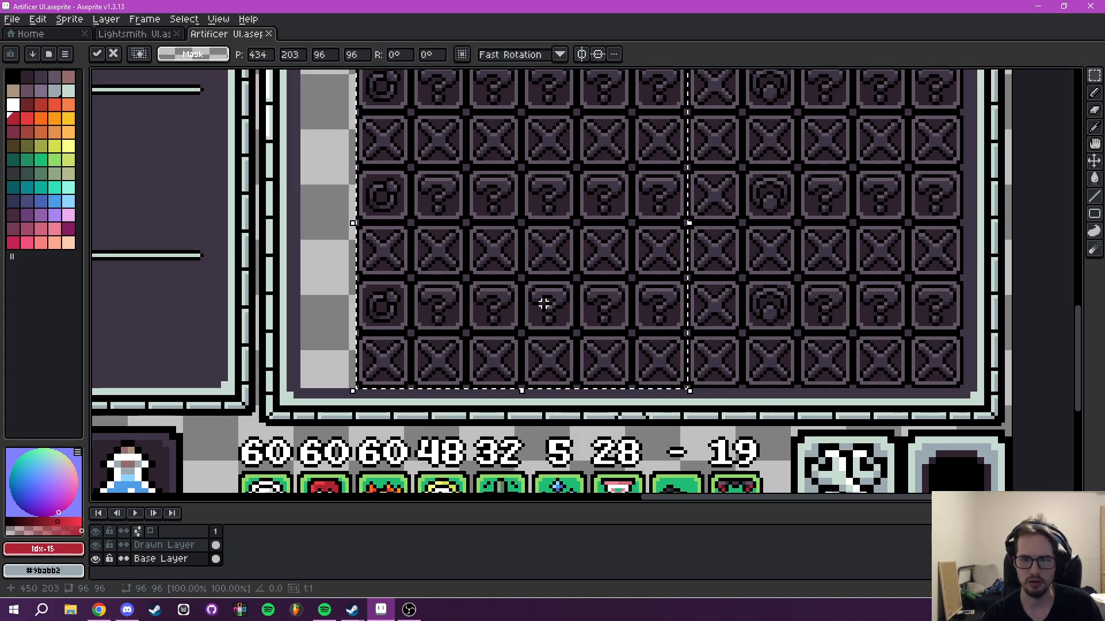
key("ctrl+d")
Move the 48 × 96 px block of three columns before the vendor grid's last column one slot to the right.
left_click_drag(705, 202, 466, 325)
left_click_drag(534, 215, 804, 415)
scroll(505, 229, "up", 2)
scroll(468, 217, "up", 1)
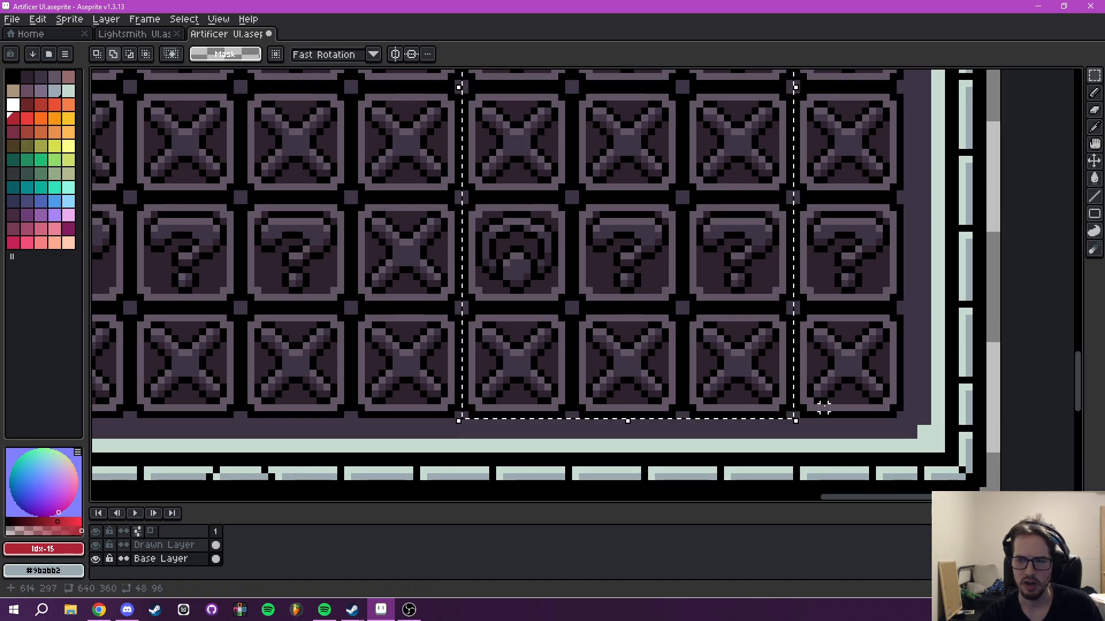
key("shift+Right")
key("ctrl+d")
Move the last three columns of the vendor grid one slot back to the left, leaving the final column empty.
left_click_drag(855, 286, 729, 483)
left_click_drag(649, 264, 740, 489)
scroll(602, 228, "up", 1)
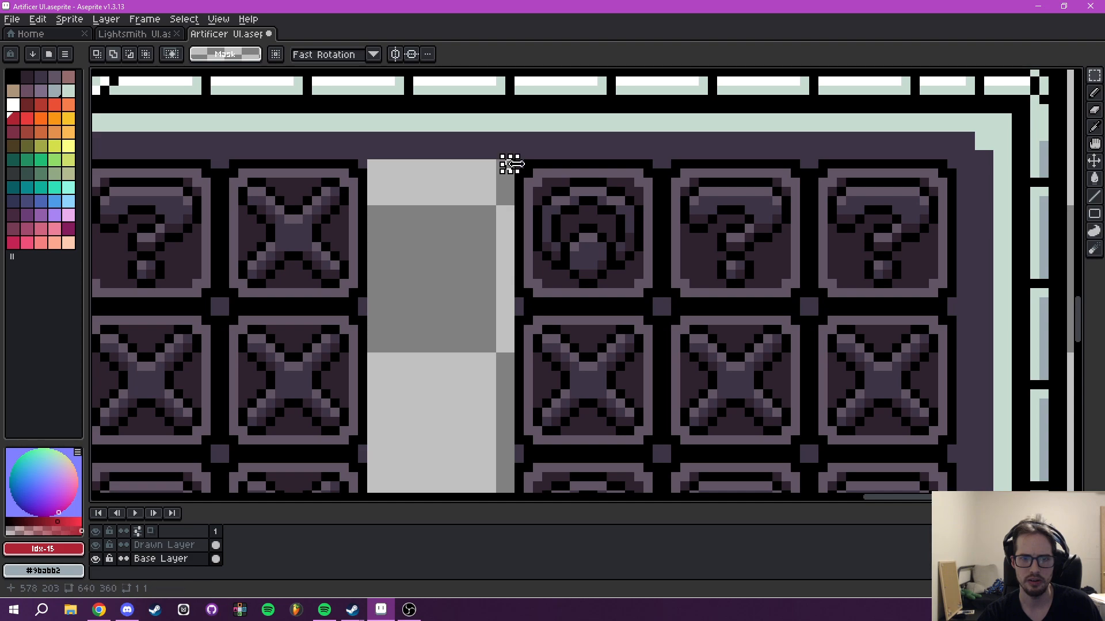
left_click_drag(519, 165, 957, 357)
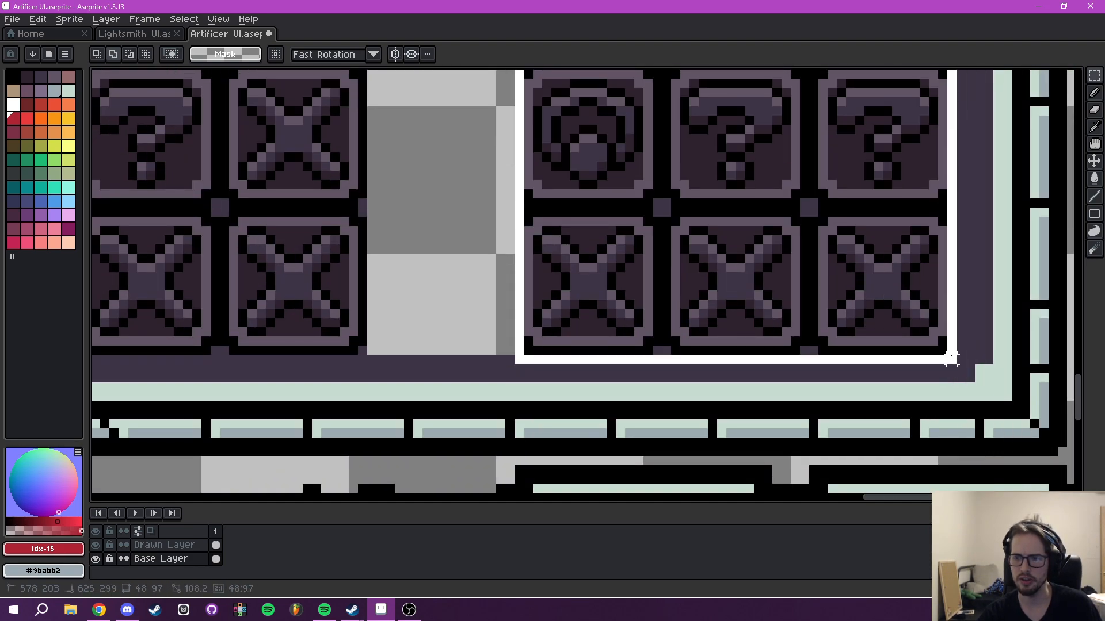
key("shift+Left")
left_click(1052, 331)
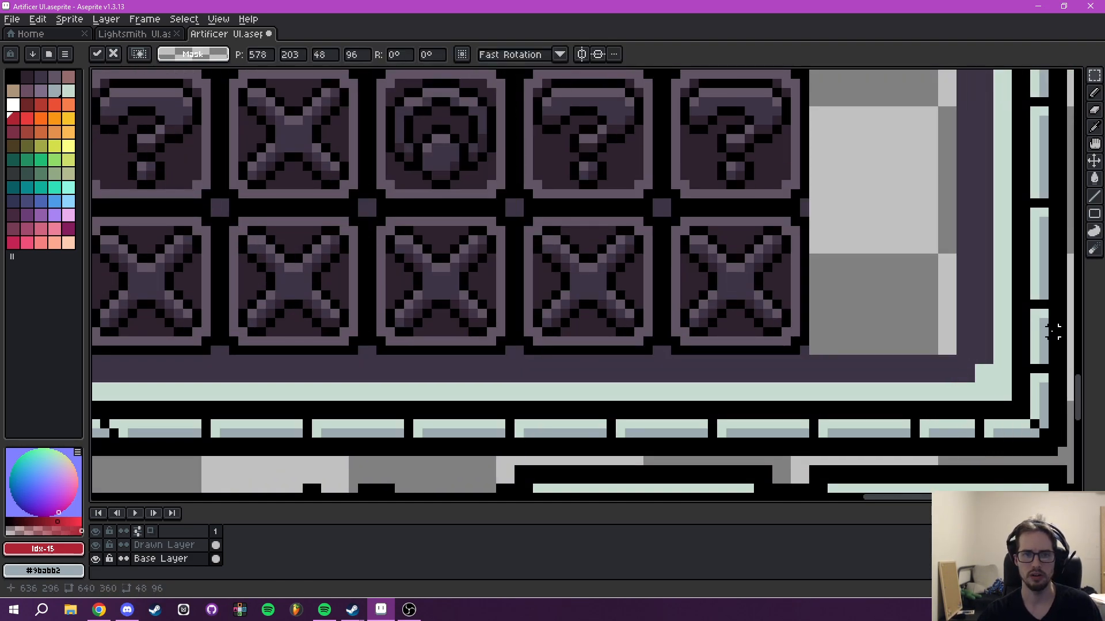
scroll(964, 258, "down", 3)
left_click_drag(729, 142, 770, 394)
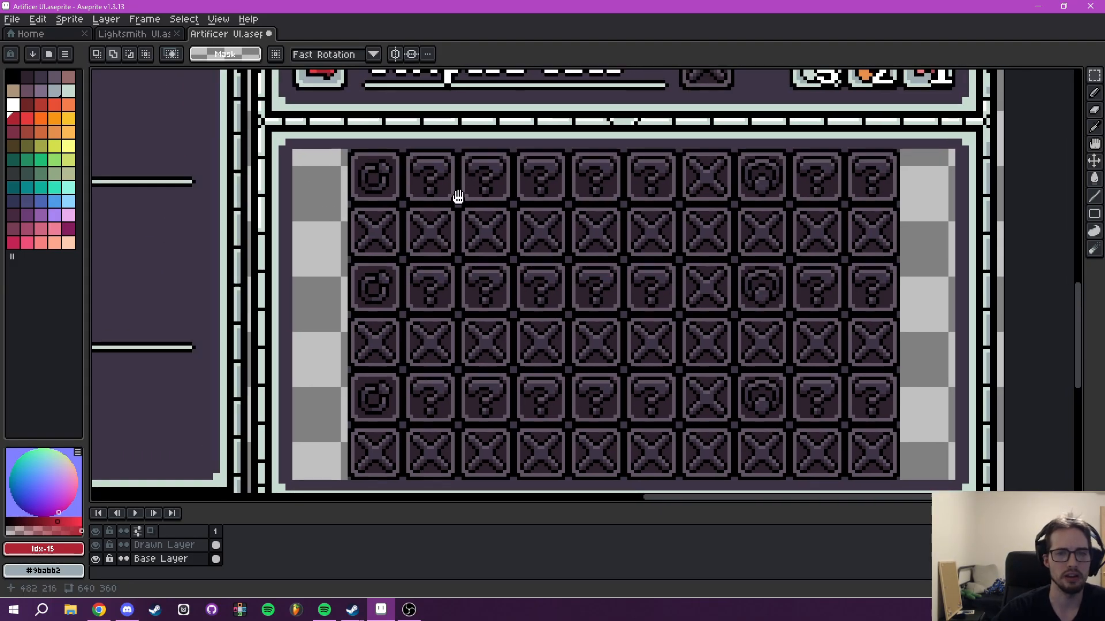
left_click_drag(457, 192, 313, 209)
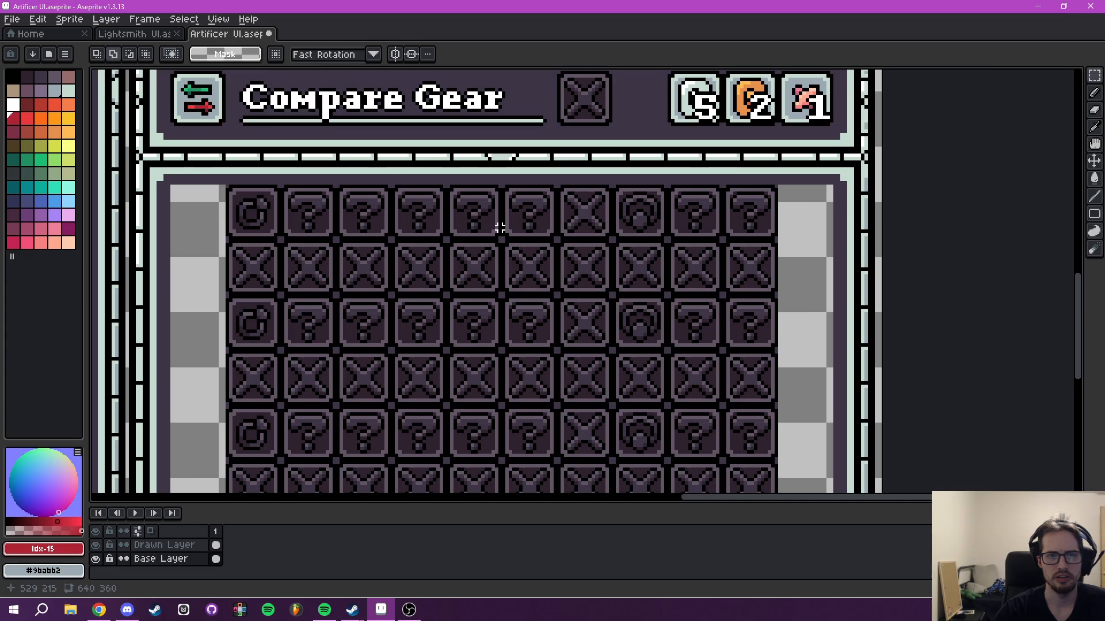
left_click_drag(537, 278, 406, 284)
scroll(405, 283, "down", 3)
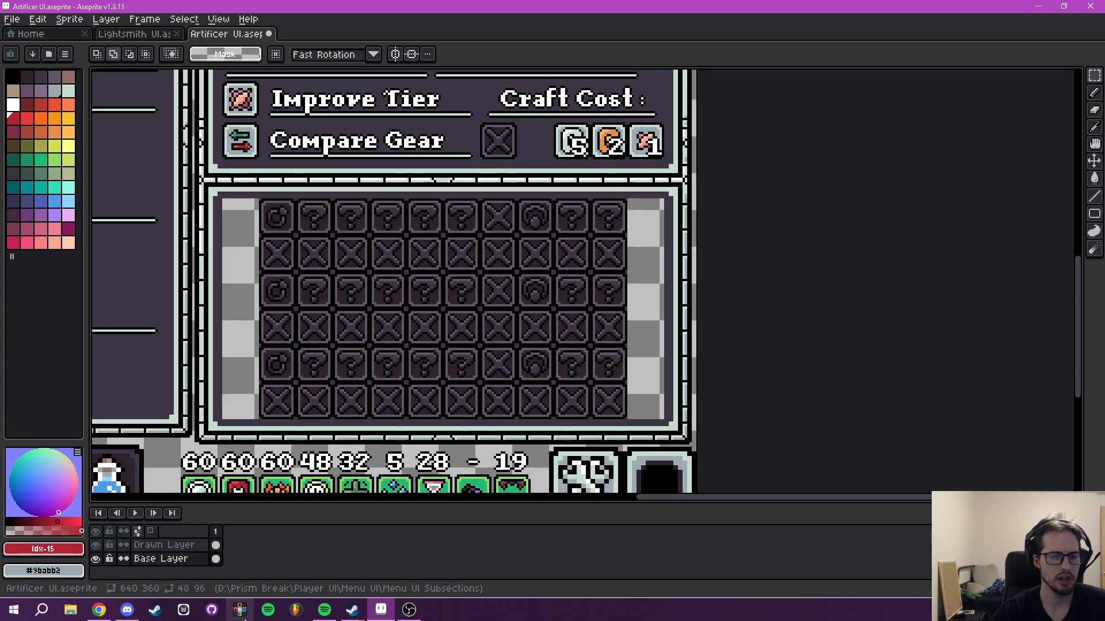
Switch to Milanote and open the Prism Break Game's Gear / Loot board to examine the ring and trinket tables for each area.
left_click(184, 610)
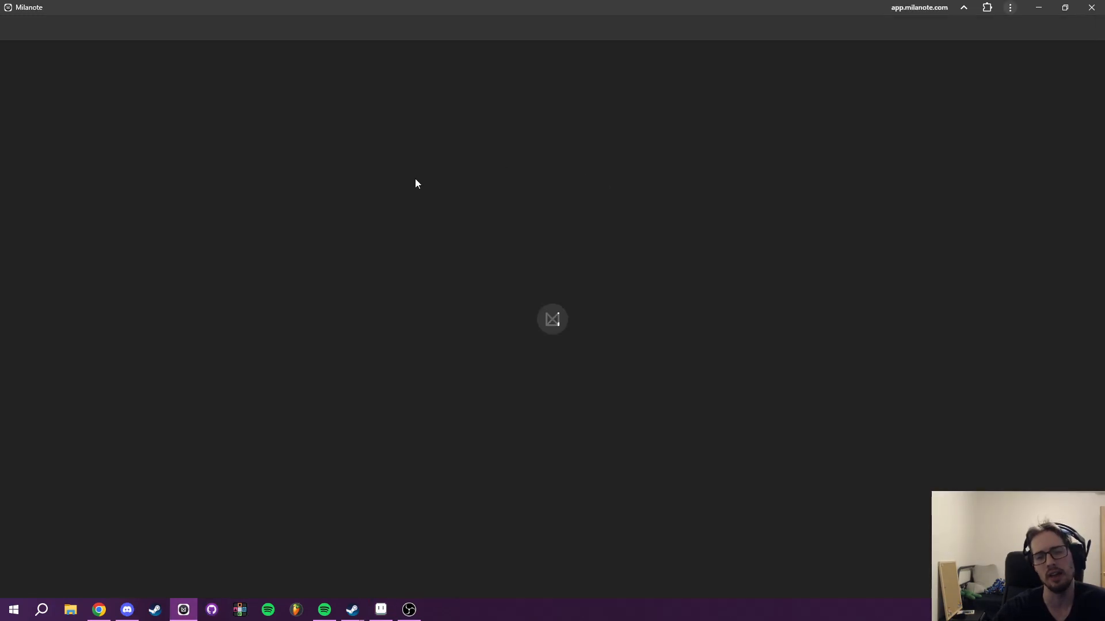
scroll(592, 207, "up", 5)
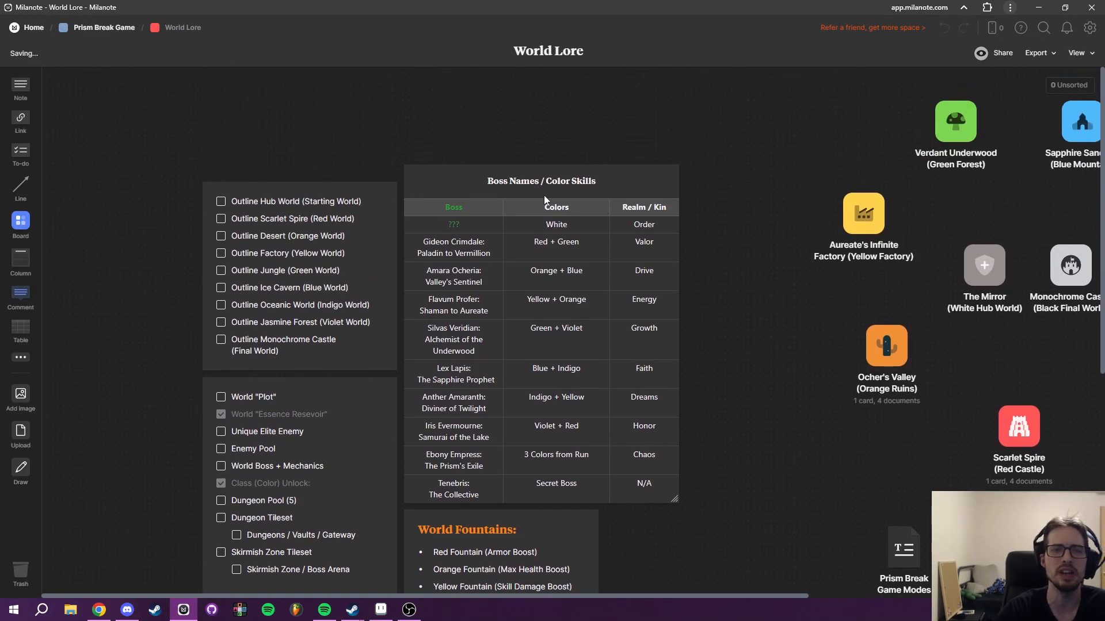
left_click(110, 29)
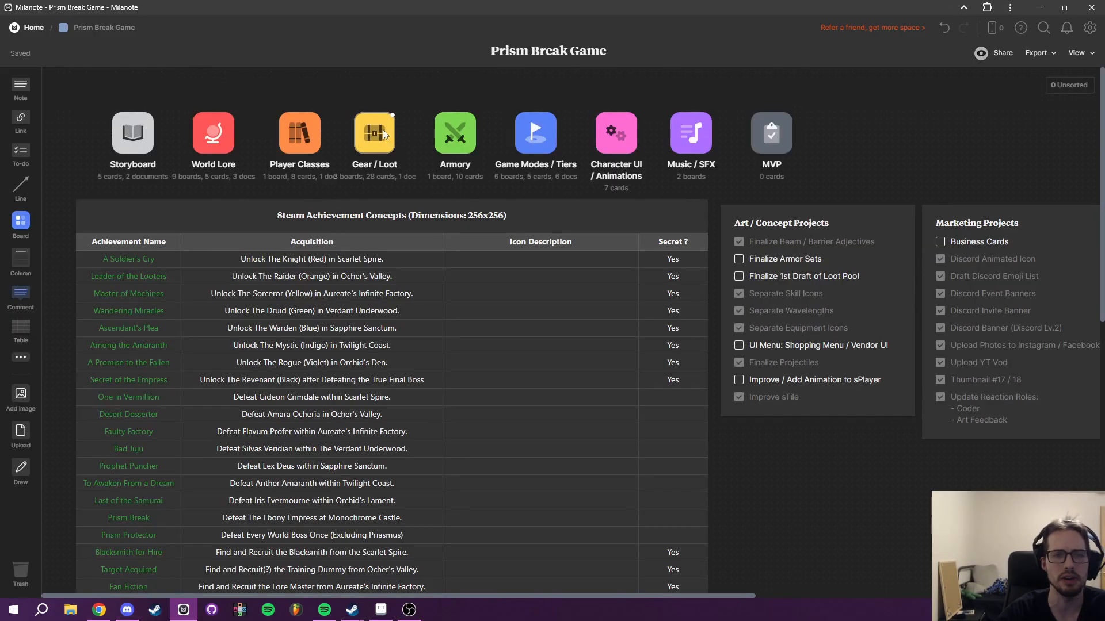
left_click(382, 131)
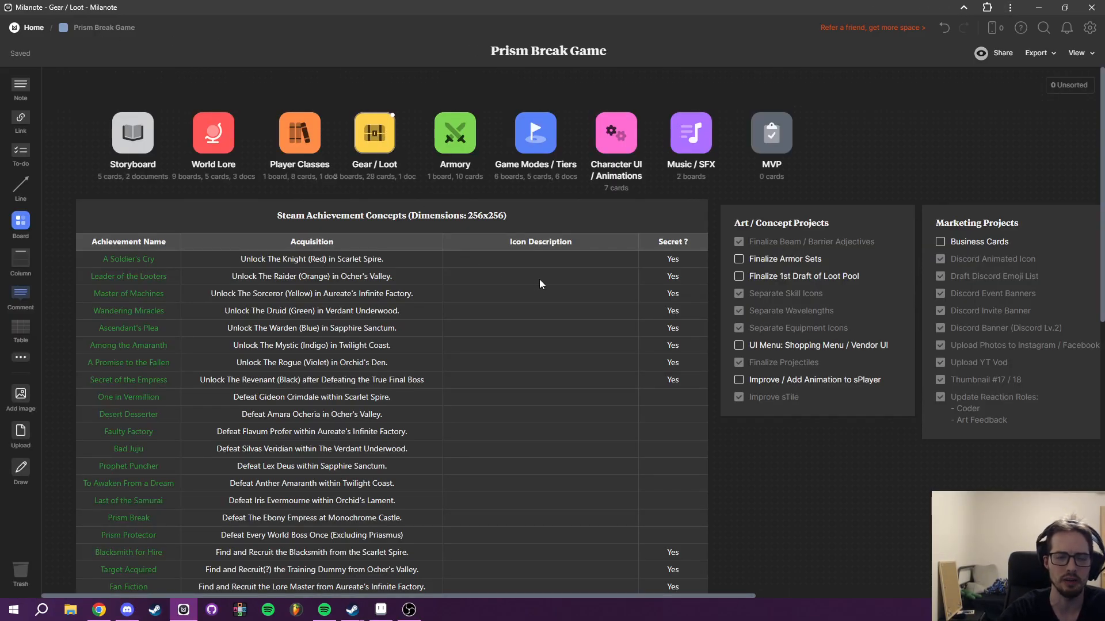
scroll(615, 284, "up", 2)
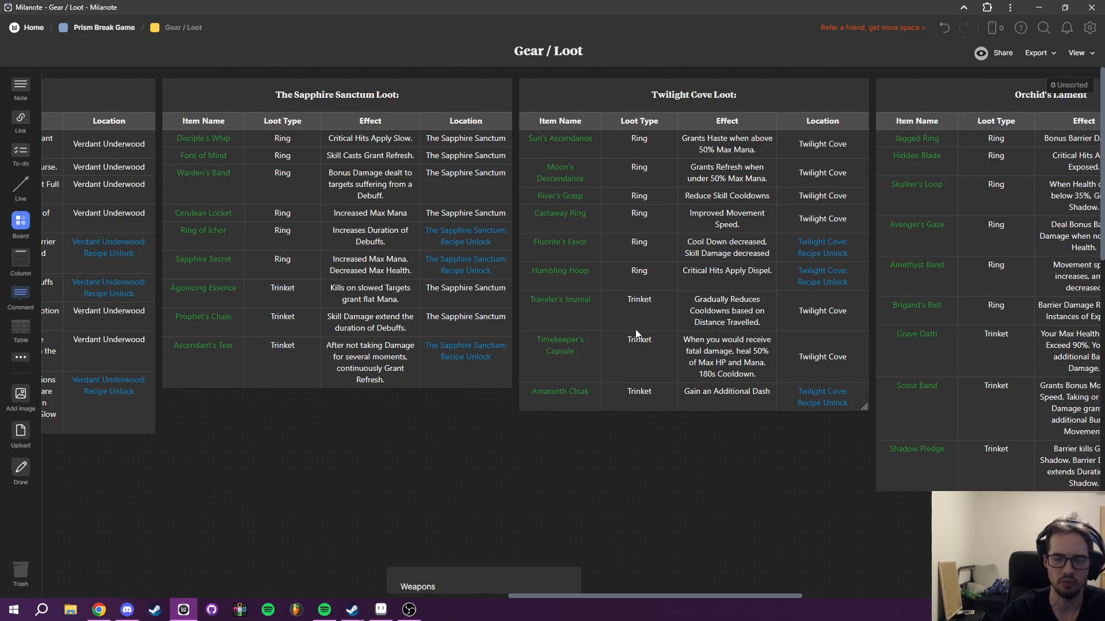
left_click_drag(635, 443, 492, 436)
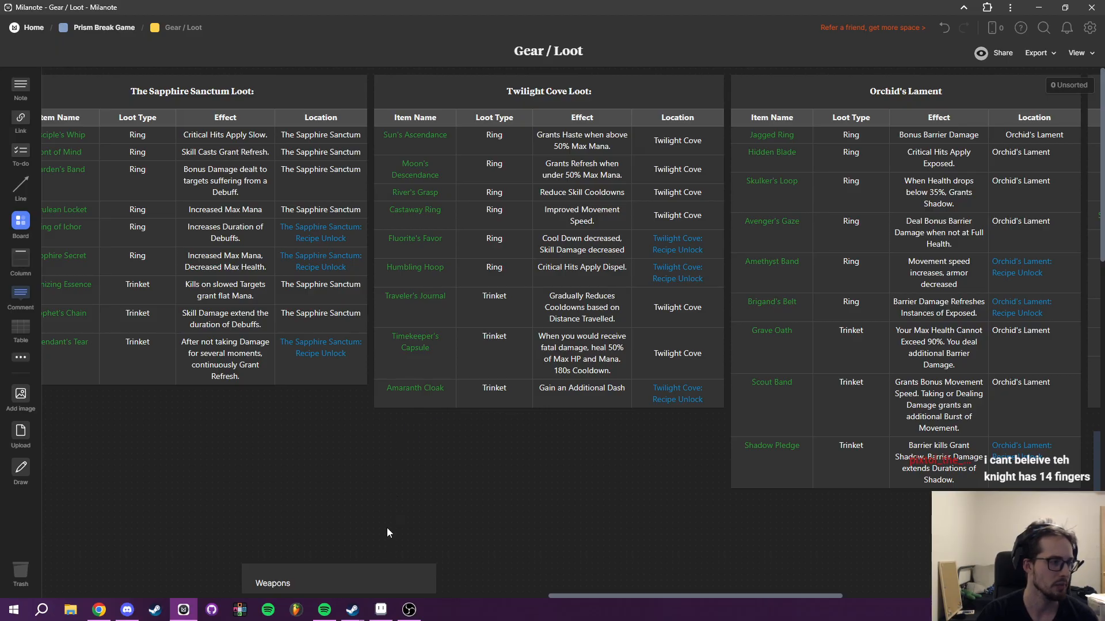
Switch back to Aseprite and hide the Drawn Layer in the Lightsmith UI file.
left_click(381, 609)
mouse_move(528, 324)
left_mouse_down()
mouse_move(601, 389)
mouse_move(548, 364)
mouse_move(538, 305)
left_mouse_up()
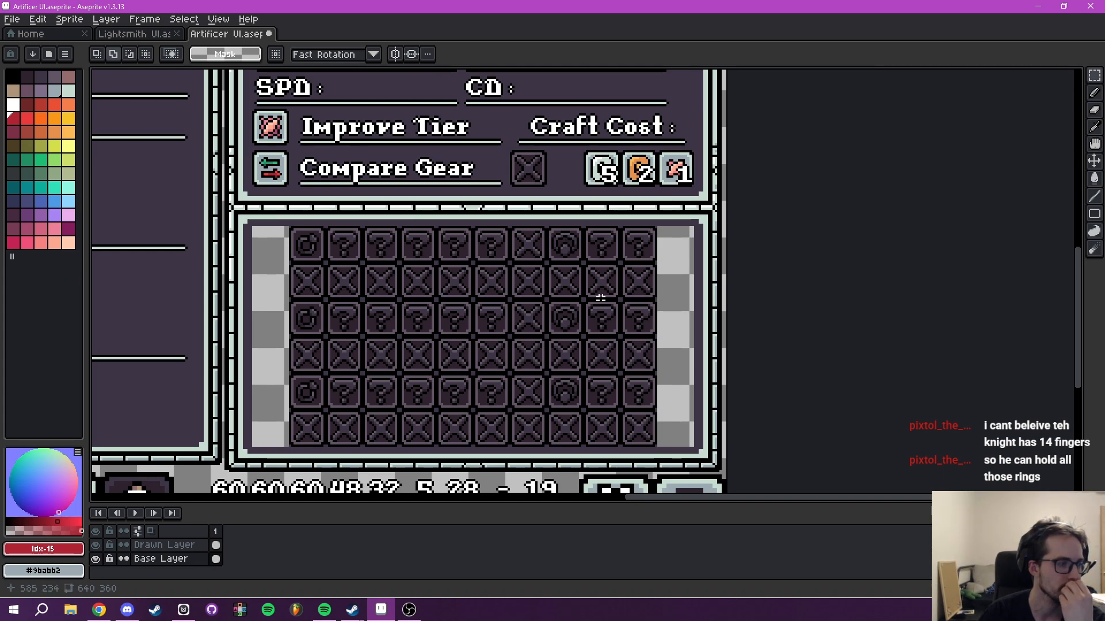
scroll(604, 351, "down", 2)
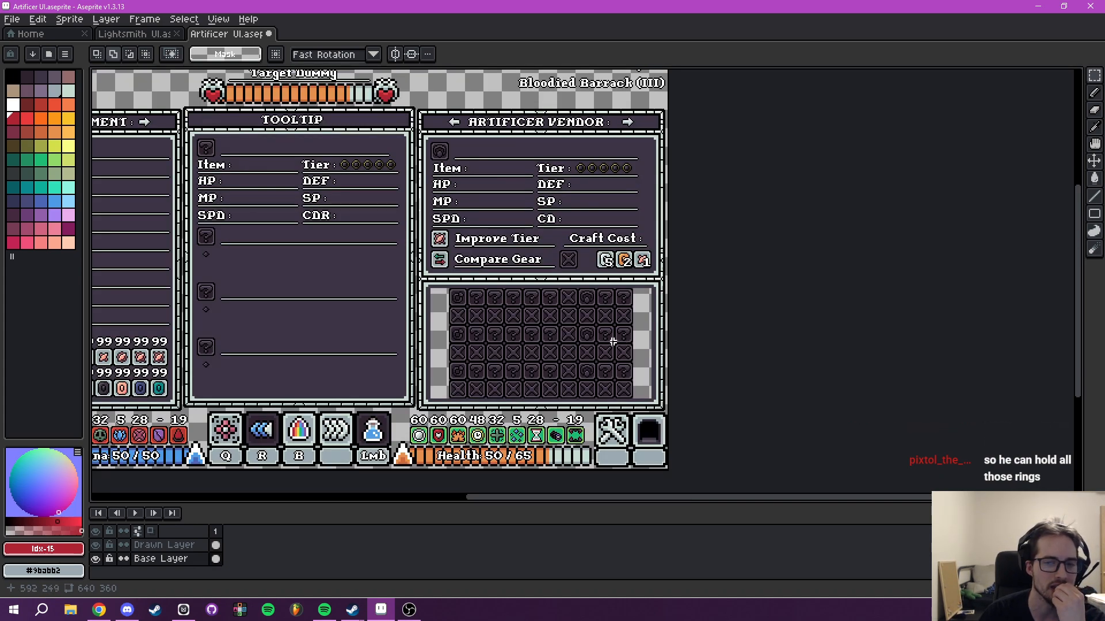
scroll(594, 338, "up", 2)
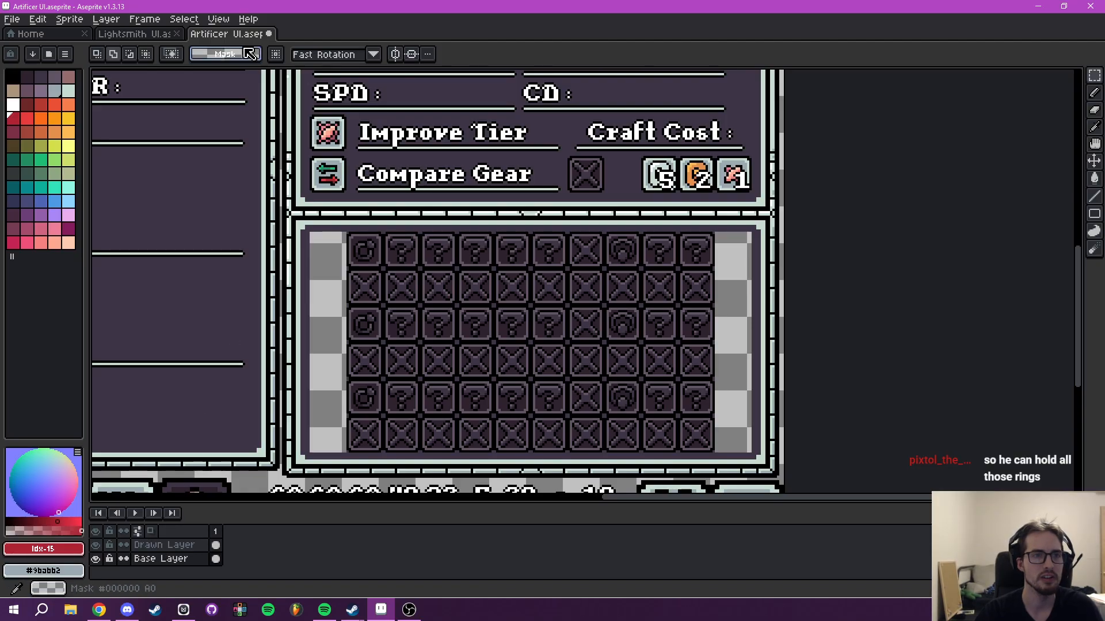
left_click(151, 36)
scroll(565, 312, "up", 2)
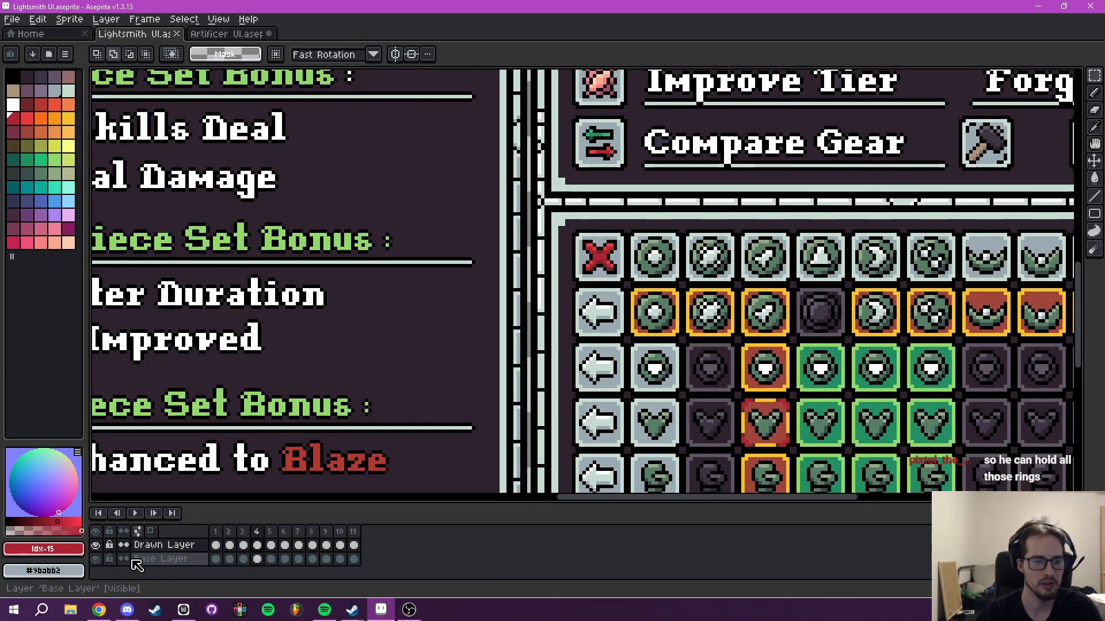
left_click(96, 545)
scroll(440, 167, "up", 1)
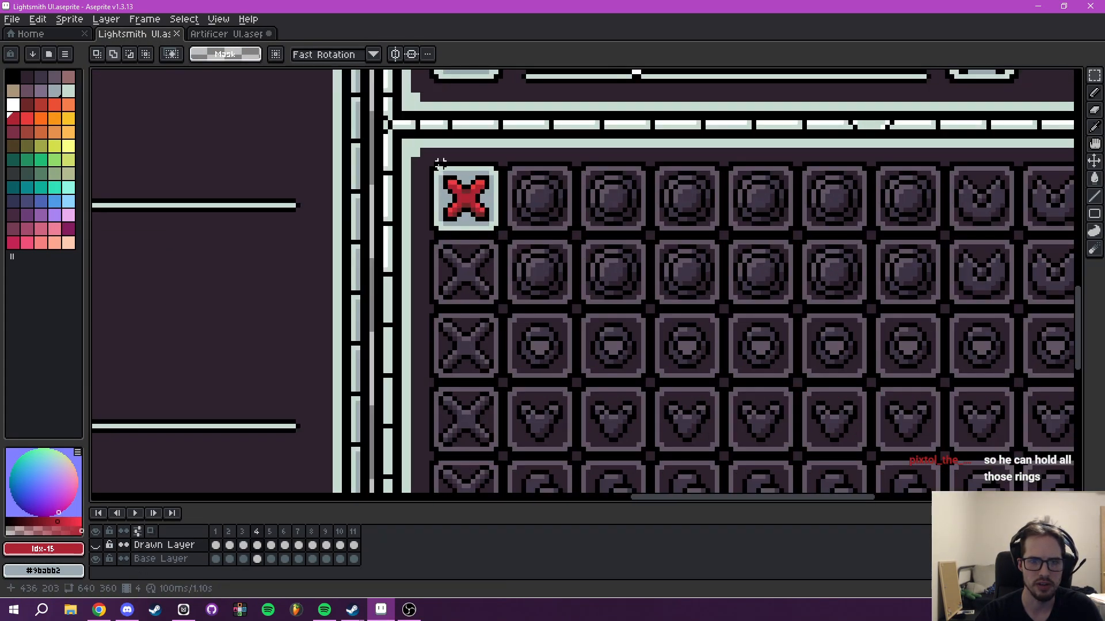
Try to copy the first slot column of the Lightsmith grid into the Artificer UI file.
left_click_drag(431, 165, 500, 440)
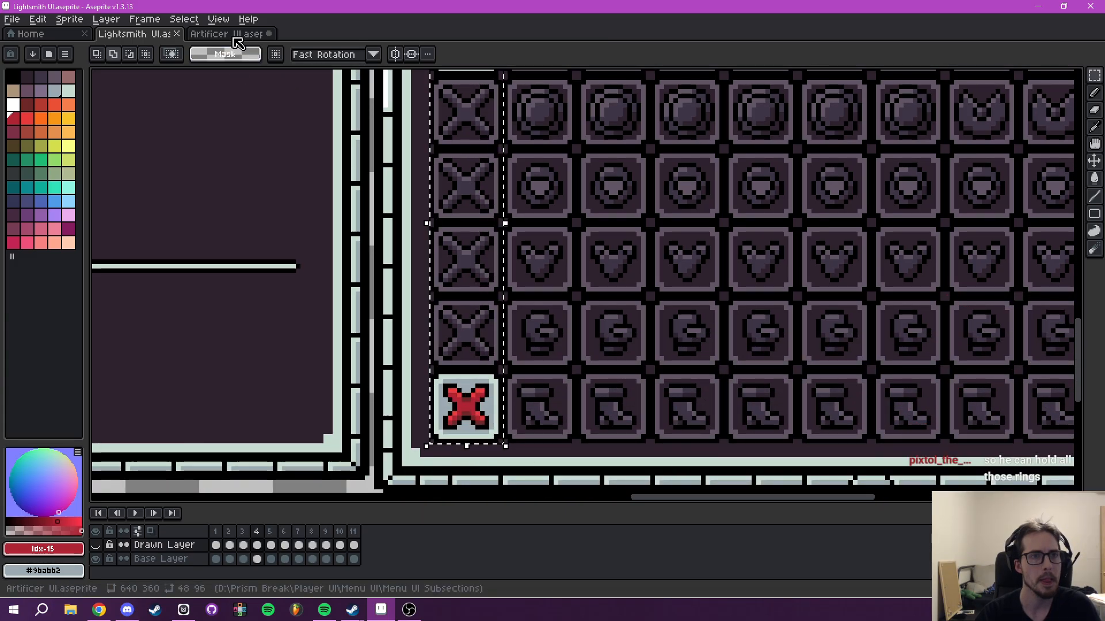
left_click(229, 34)
key("ctrl+v")
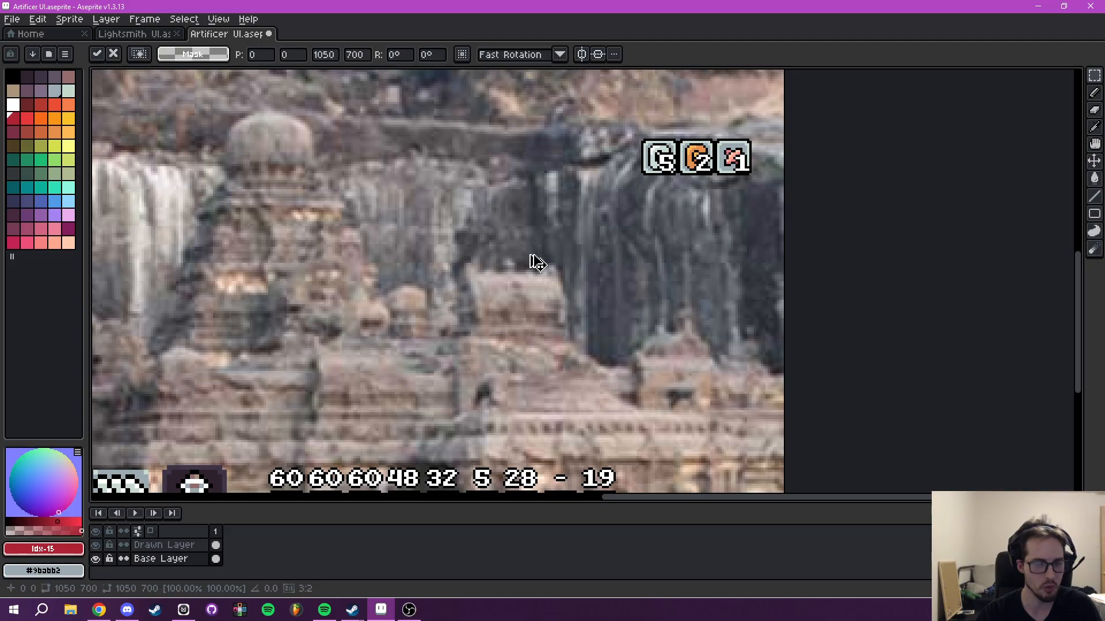
Reposition the pasted temple photo over the Artificer mockup, place it, and undo the paste.
scroll(566, 293, "down", 2)
scroll(562, 291, "up", 3)
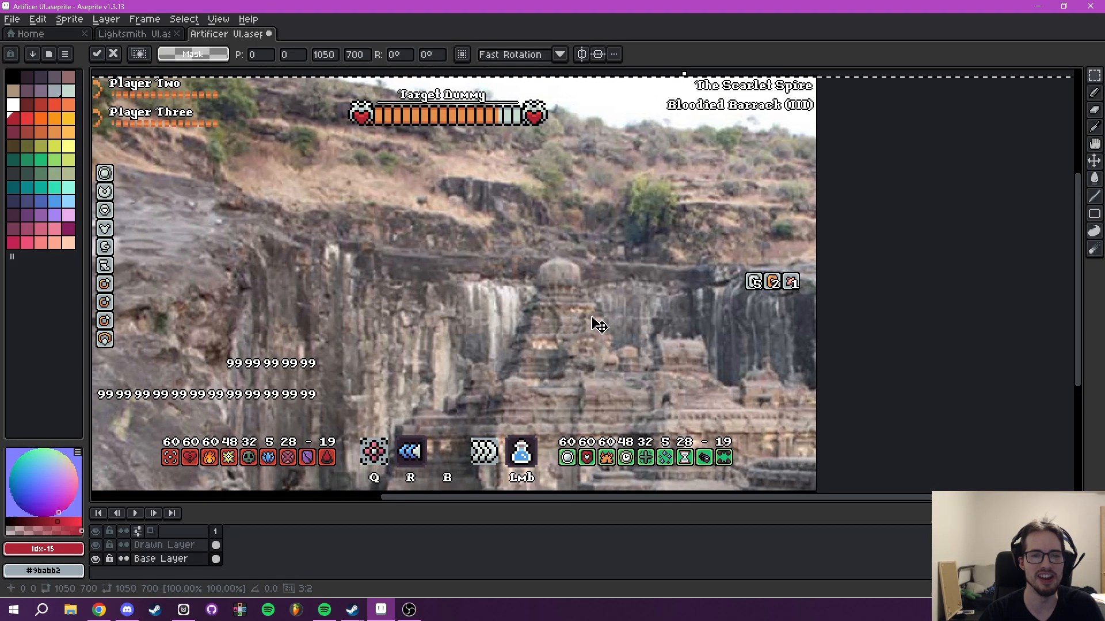
left_click_drag(592, 320, 281, 148)
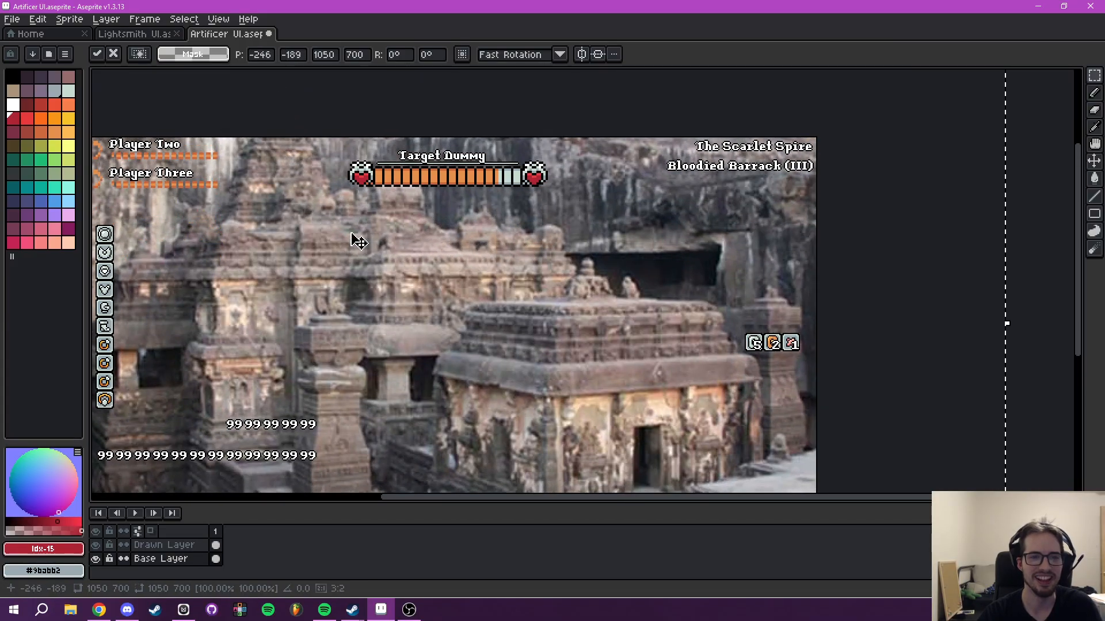
left_click_drag(374, 238, 385, 100)
left_click_drag(441, 230, 249, 197)
left_click_drag(485, 321, 440, 286)
key("Return")
key("ctrl+z")
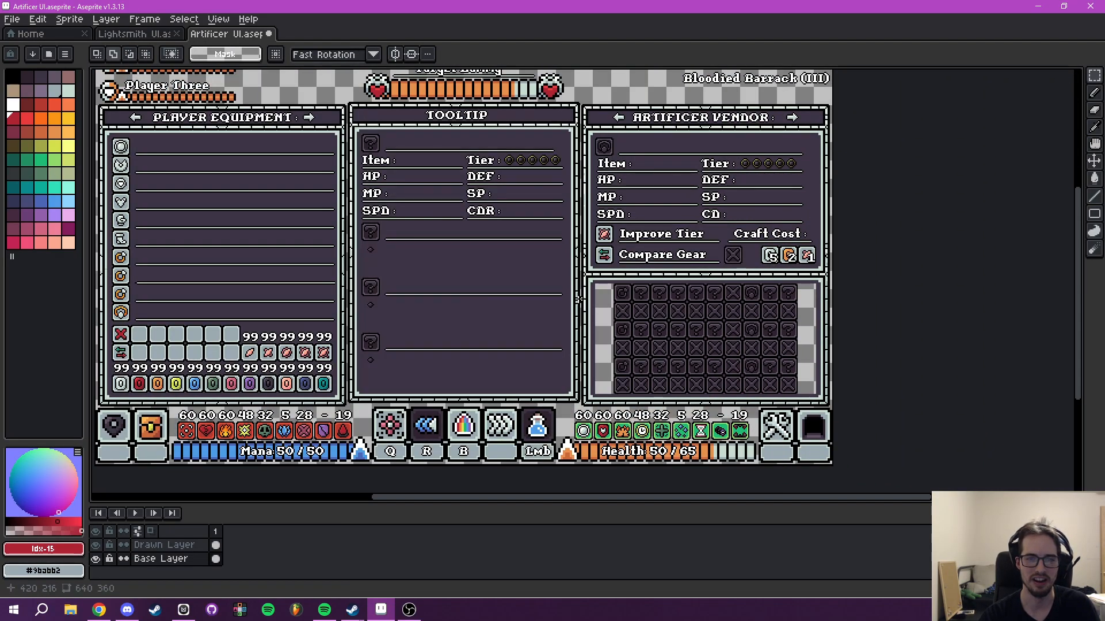
left_click_drag(627, 356, 556, 349)
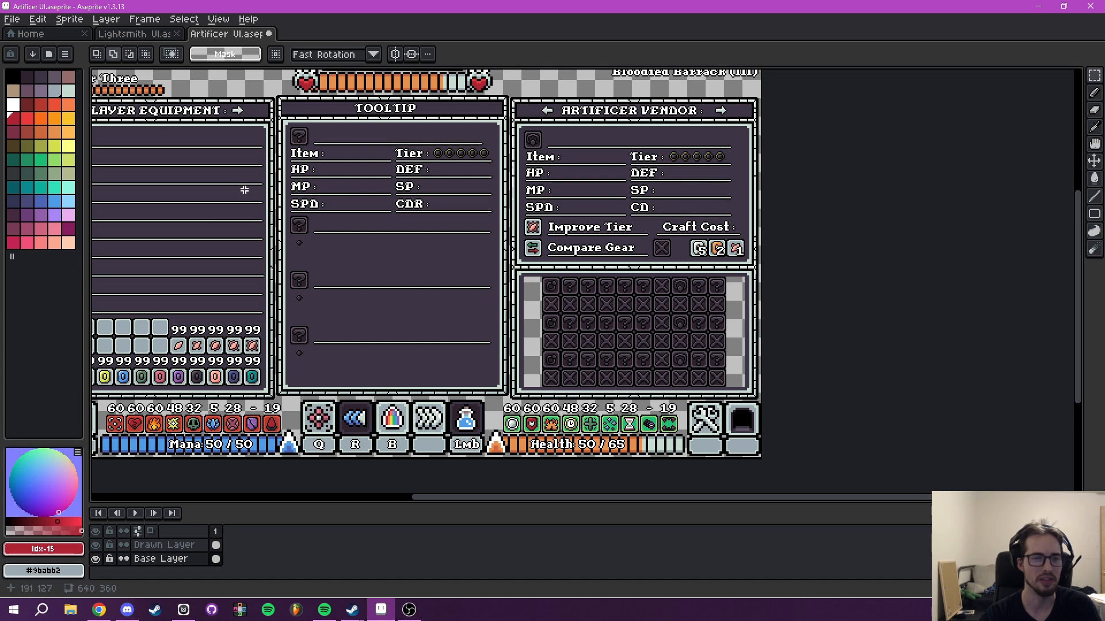
Copy the 16 × 96 px first slot column with the red X end slots from the Lightsmith file's Base Layer.
left_click(135, 33)
left_click(180, 562)
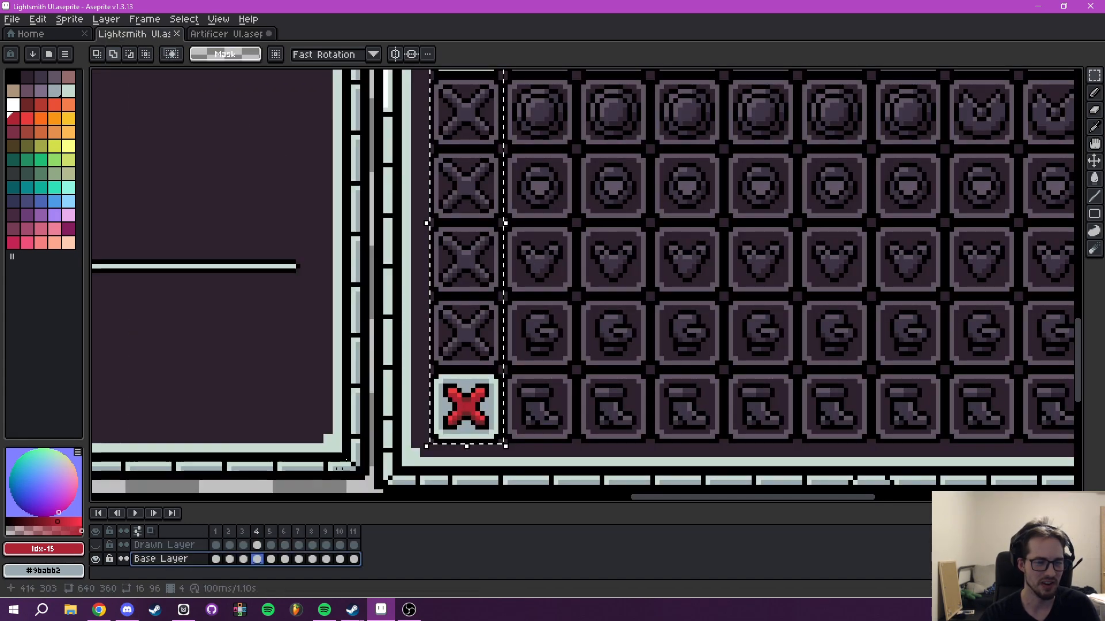
scroll(448, 251, "up", 4)
scroll(448, 251, "up", 1)
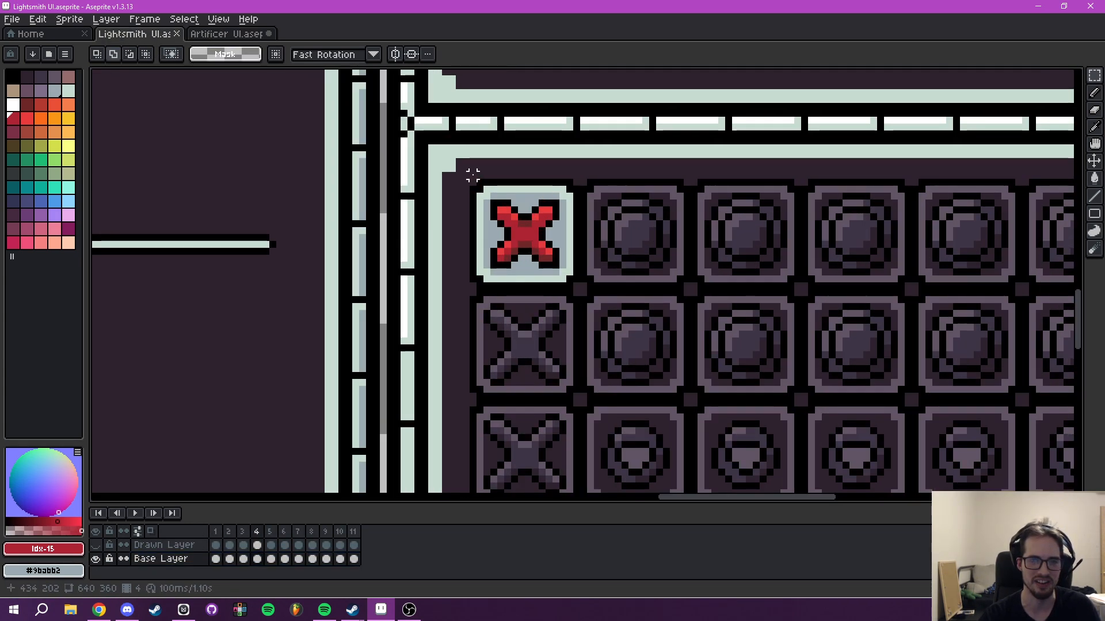
left_click_drag(474, 169, 581, 435)
Paste the copied slot column into the Artificer UI file and place it in the vendor grid's empty last column at 610, 203.
left_click(223, 34)
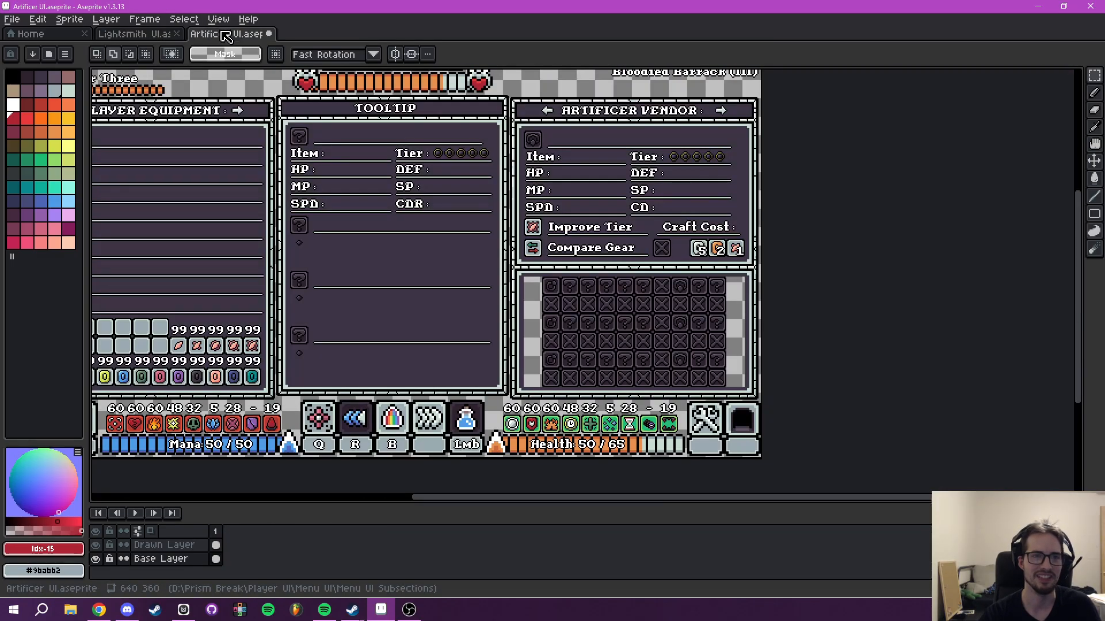
scroll(563, 253, "up", 4)
key("ctrl+v")
scroll(614, 286, "down", 3)
scroll(533, 345, "down", 3)
left_click_drag(476, 255, 596, 257)
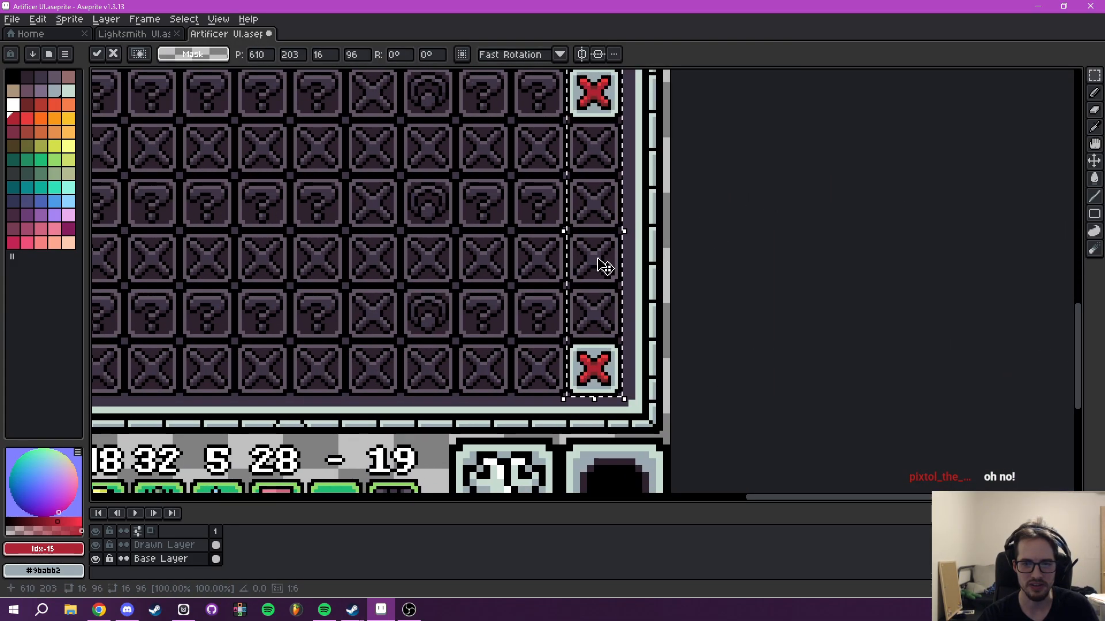
Commit the pasted slot column and sample the dark purple #2e222f beside the first red X slot for the Pencil.
key("Return")
scroll(494, 264, "down", 2)
left_click_drag(495, 264, 656, 348)
left_click_drag(454, 301, 542, 339)
scroll(477, 322, "up", 3)
key("i")
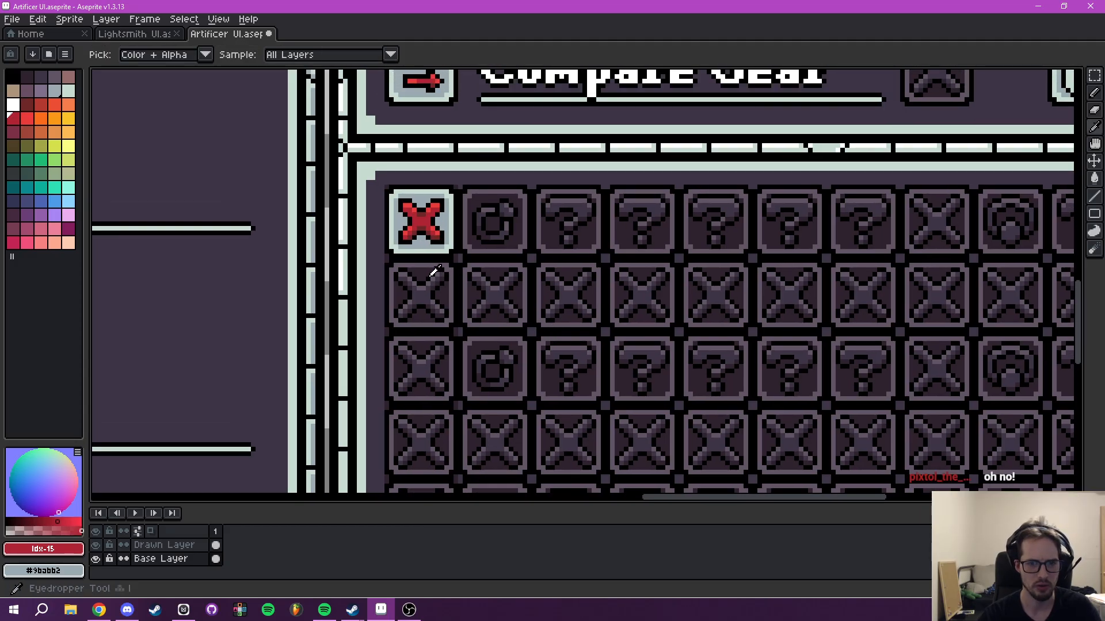
scroll(434, 272, "up", 3)
left_click(95, 559)
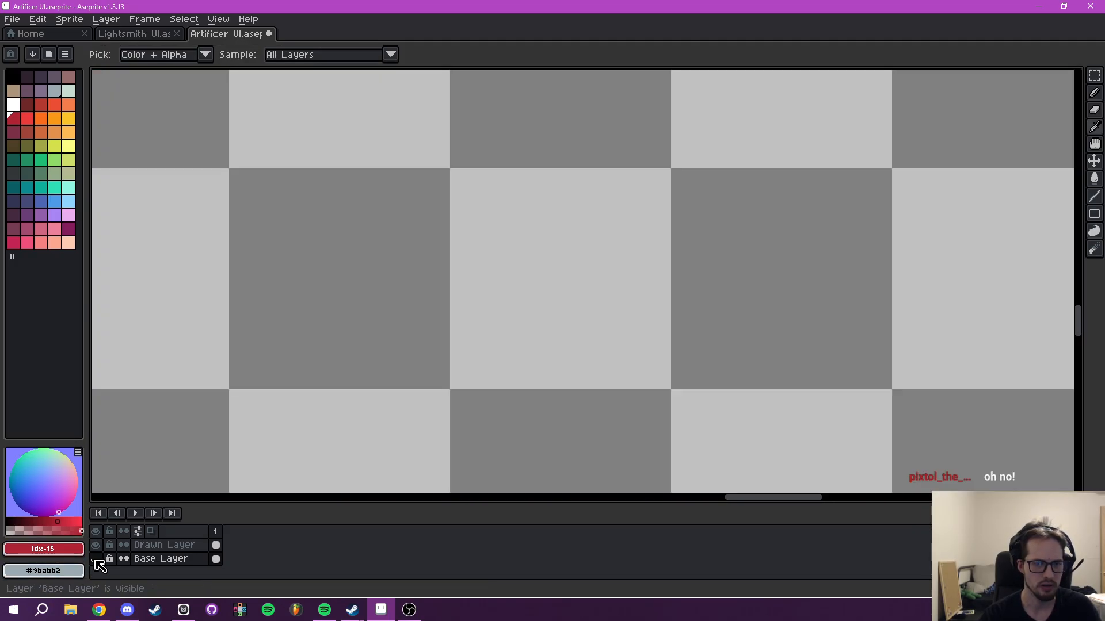
left_click(95, 559)
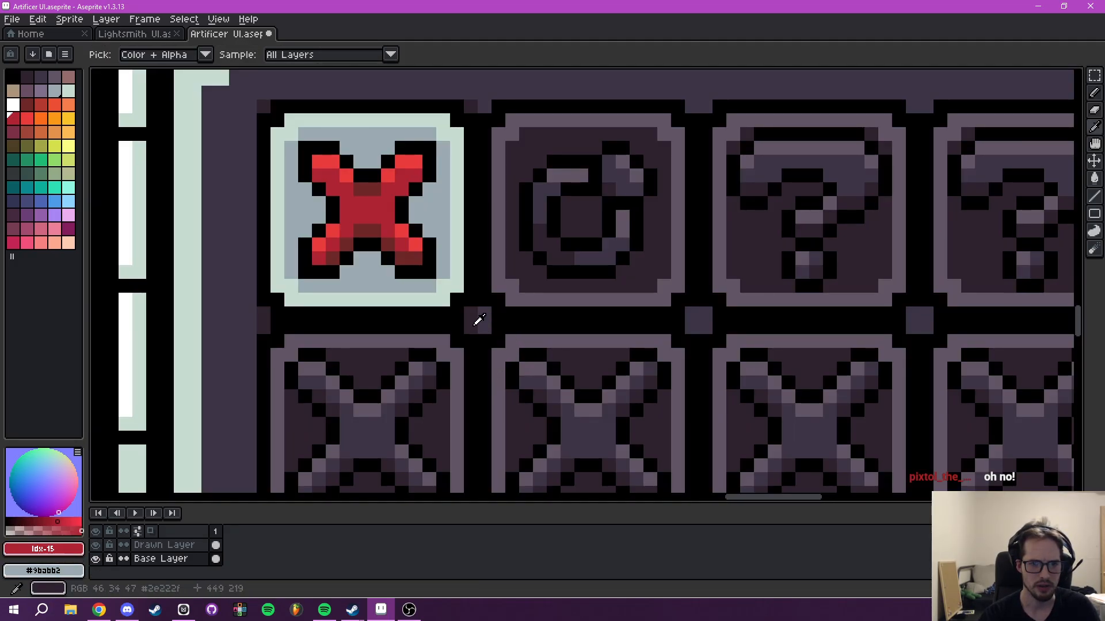
left_click(484, 327)
key("b")
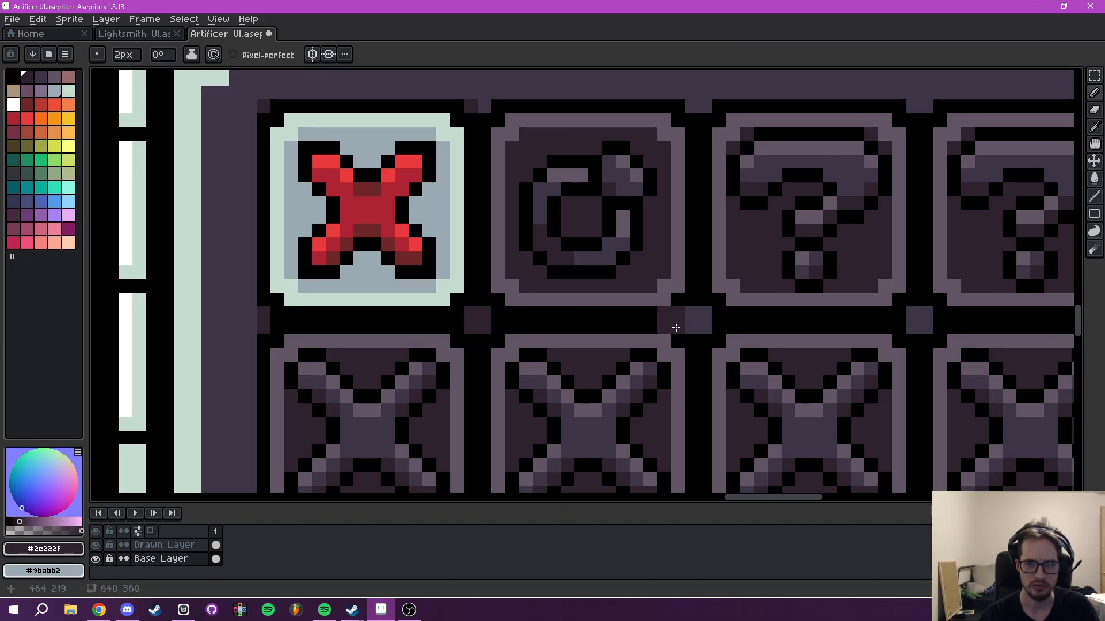
Paint the junction squares between the first and second slot rows dark purple #2e222f with the 2 px Pencil.
scroll(881, 320, "right", 5)
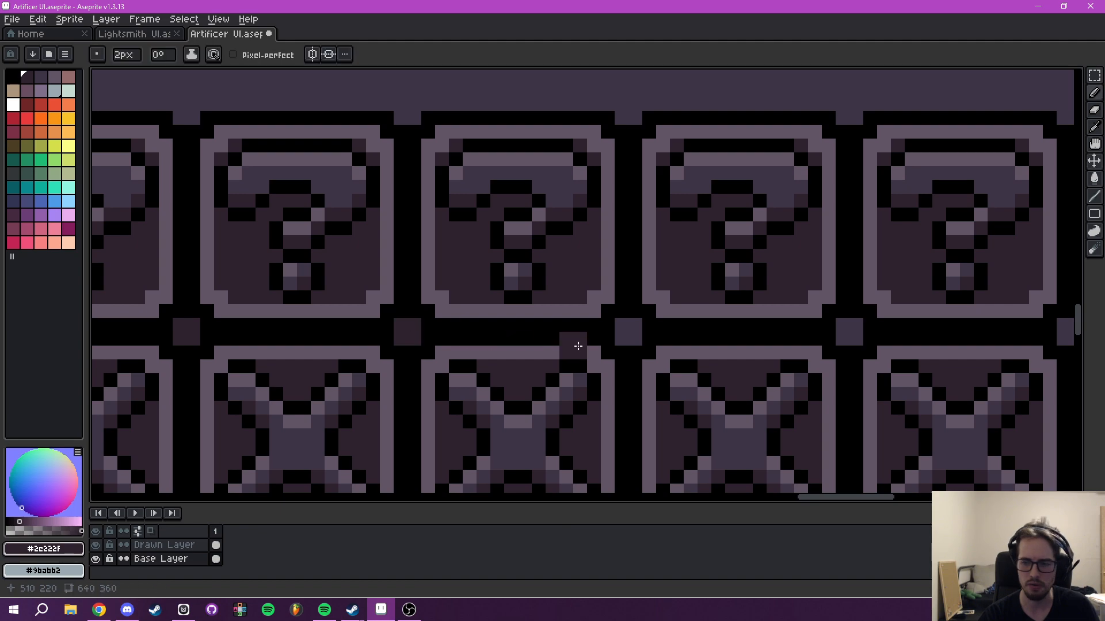
scroll(580, 345, "right", 2)
scroll(496, 345, "right", 2)
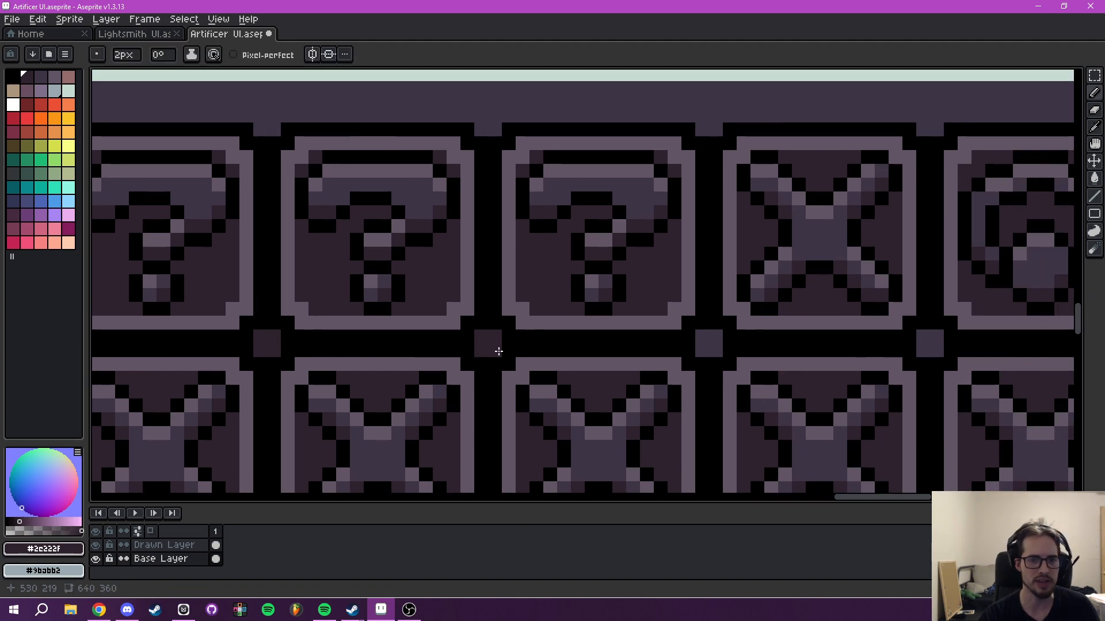
scroll(498, 347, "right", 2)
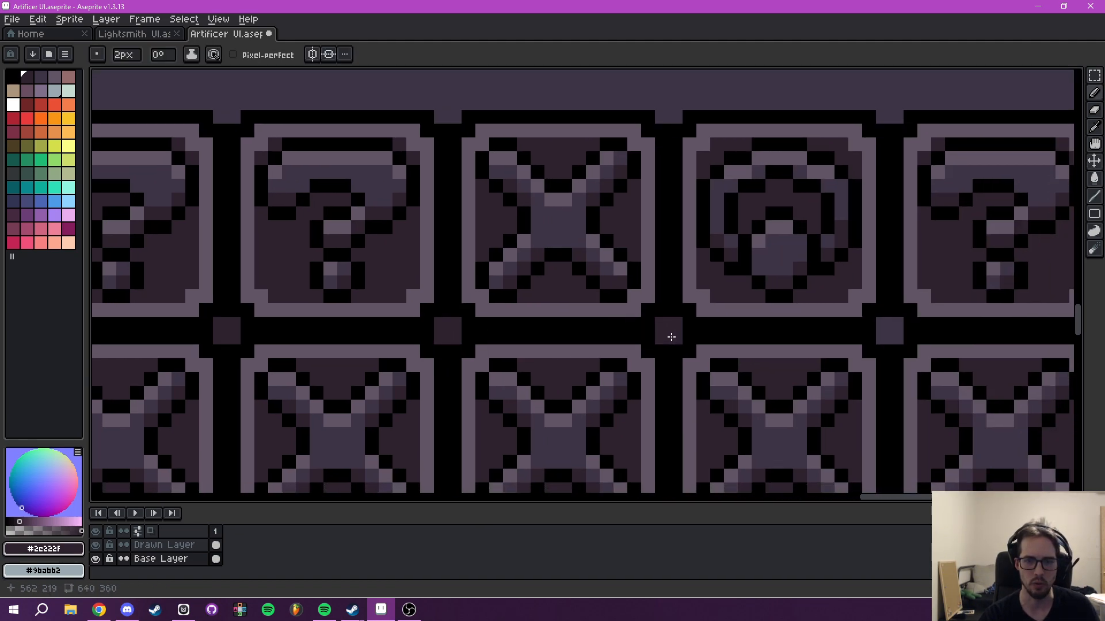
scroll(518, 353, "right", 2)
scroll(441, 357, "right", 4)
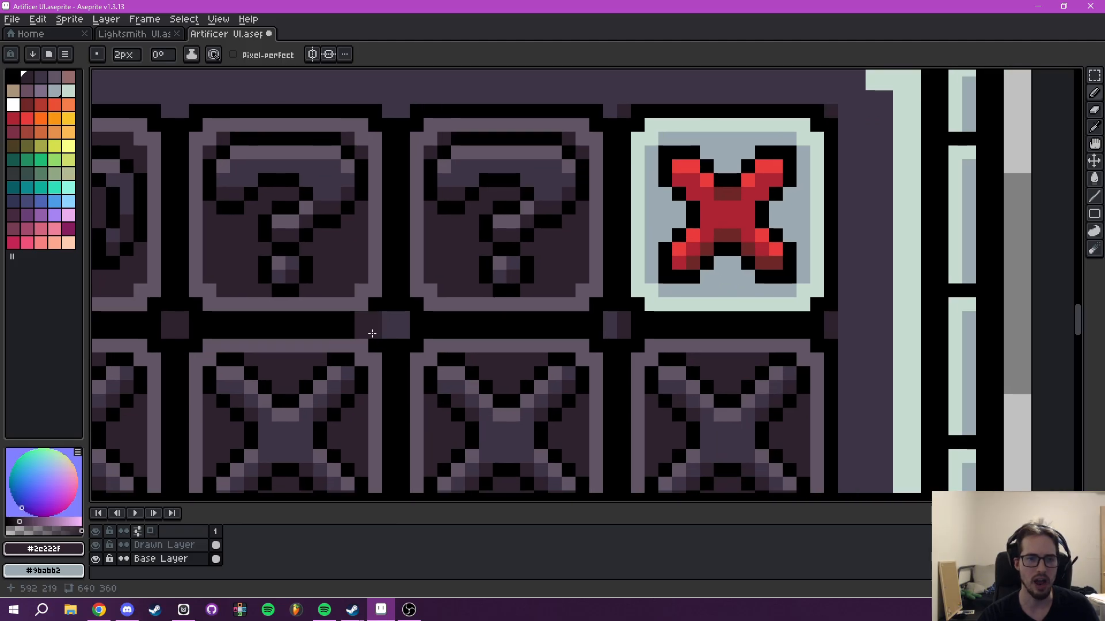
scroll(400, 323, "right", 2)
left_click(433, 315)
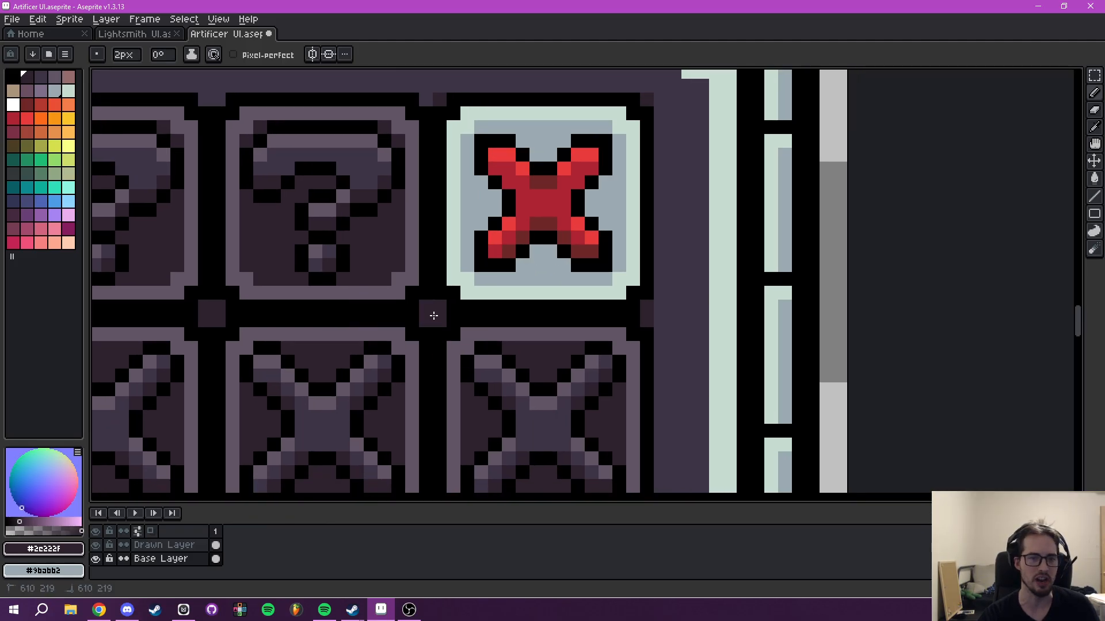
Recolour the junction squares between the second and third slot rows with the same dark purple #2e222f.
scroll(487, 406, "down", 2)
left_click_drag(467, 462, 517, 308)
scroll(517, 308, "up", 2)
left_click(504, 330)
left_click_drag(305, 328, 548, 316)
left_click(525, 315)
left_click_drag(426, 326, 647, 326)
mouse_move(520, 313)
left_mouse_down()
mouse_move(604, 346)
mouse_move(808, 356)
left_mouse_up()
left_click(594, 344)
left_click(685, 359)
left_click_drag(705, 363, 679, 359)
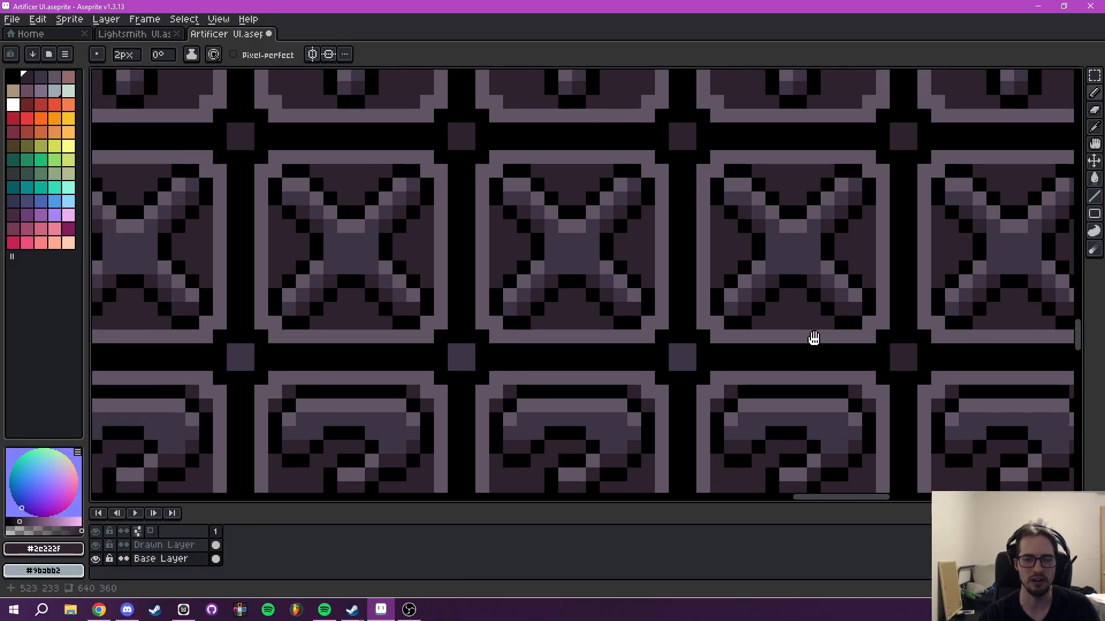
left_click_drag(511, 354, 855, 343)
left_click(691, 362)
left_click(650, 344)
left_click_drag(599, 335, 840, 328)
left_click(668, 340)
left_click_drag(661, 340, 872, 353)
left_click(662, 345)
Recolour the junction squares between the third and fourth slot rows dark purple #2e222f across the whole grid width.
scroll(691, 323, "down", 5)
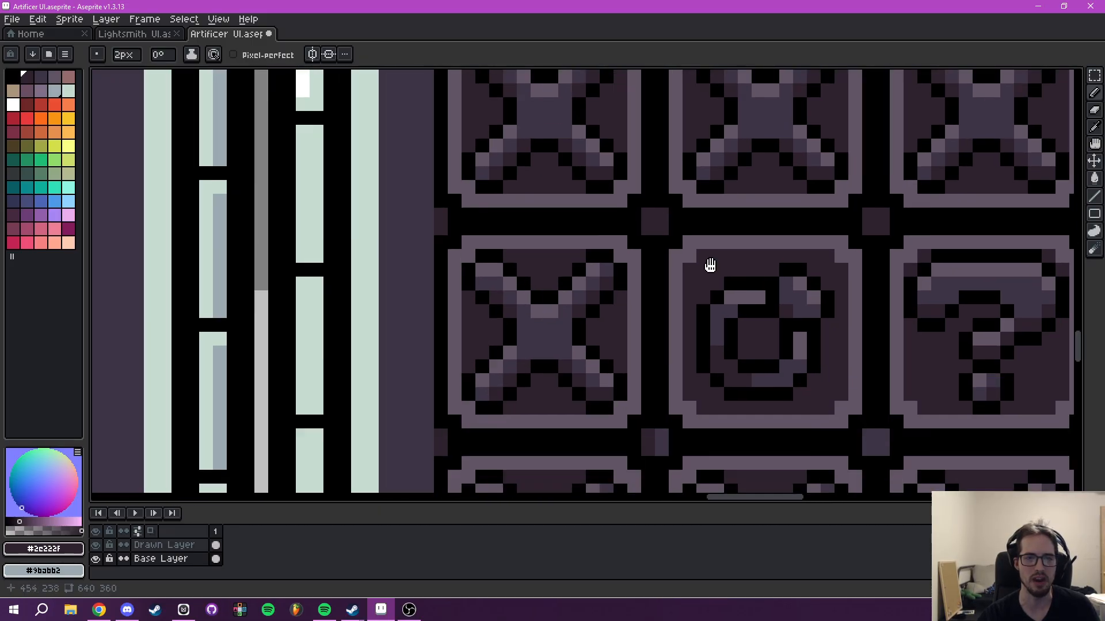
left_click(664, 291)
left_click_drag(871, 310, 612, 275)
left_click(624, 263)
left_click_drag(833, 270, 555, 261)
left_click(564, 255)
left_click_drag(774, 269, 512, 323)
left_click(520, 309)
left_click_drag(722, 312, 497, 316)
left_click(515, 311)
left_click_drag(814, 332, 567, 336)
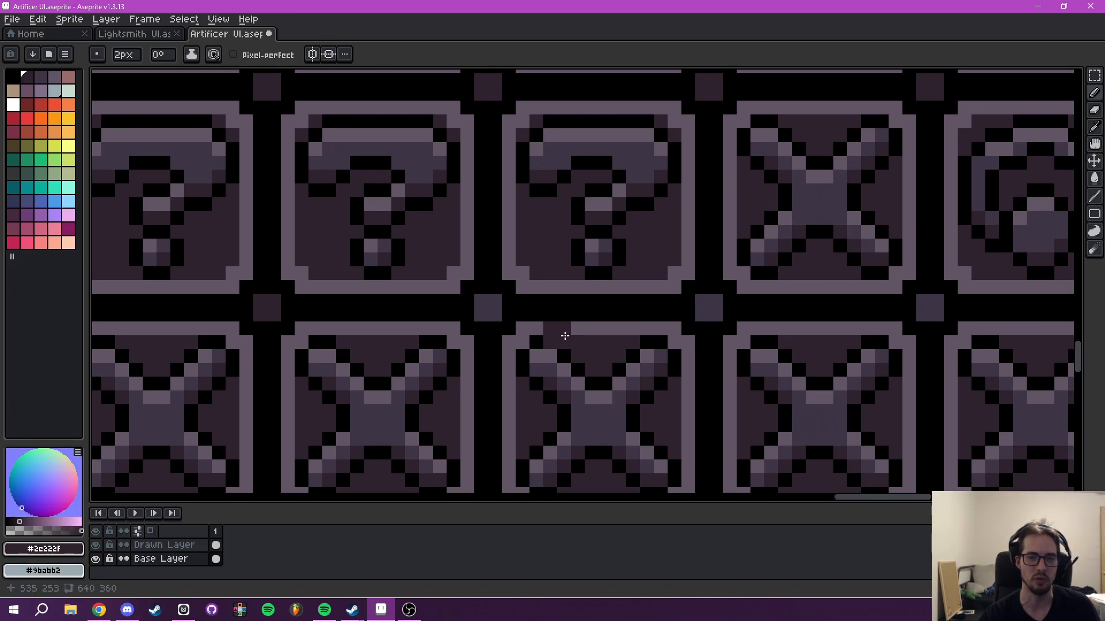
left_click(486, 312)
left_click(489, 308)
mouse_move(724, 317)
left_mouse_down()
mouse_move(518, 328)
mouse_move(472, 317)
left_mouse_up()
left_click(466, 316)
left_click_drag(621, 333, 509, 324)
left_click(571, 313)
left_click_drag(751, 325, 542, 308)
left_click(573, 296)
left_click(797, 294)
left_click_drag(808, 313, 482, 313)
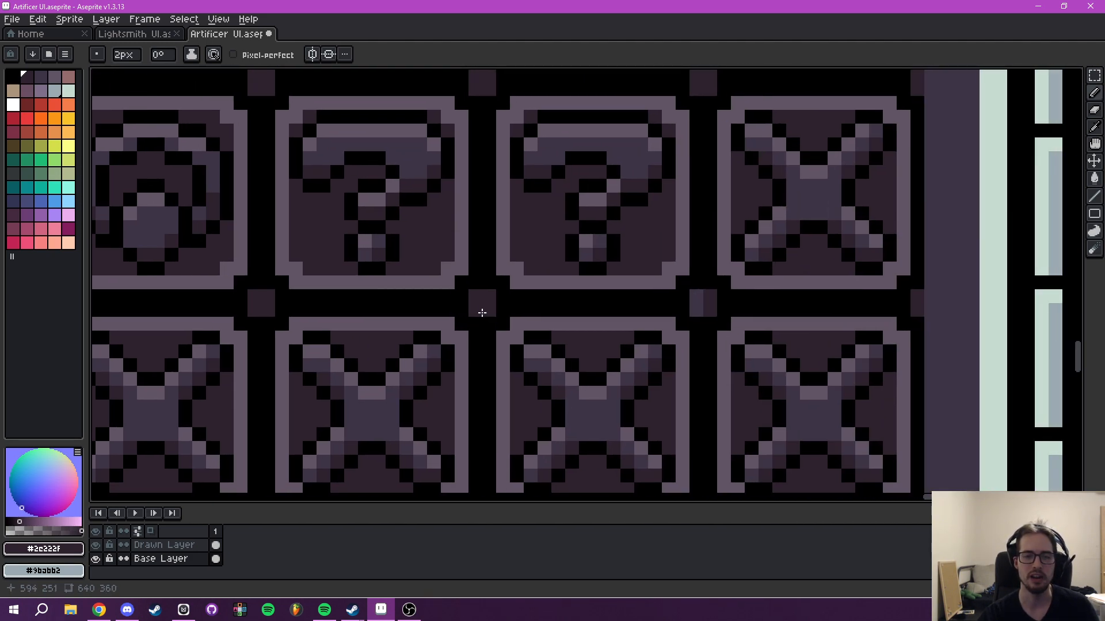
left_click_drag(699, 312, 544, 323)
Recolour the junction squares between the fourth and fifth slot rows dark purple #2e222f with the 2 px Pencil.
left_click_drag(599, 397, 594, 143)
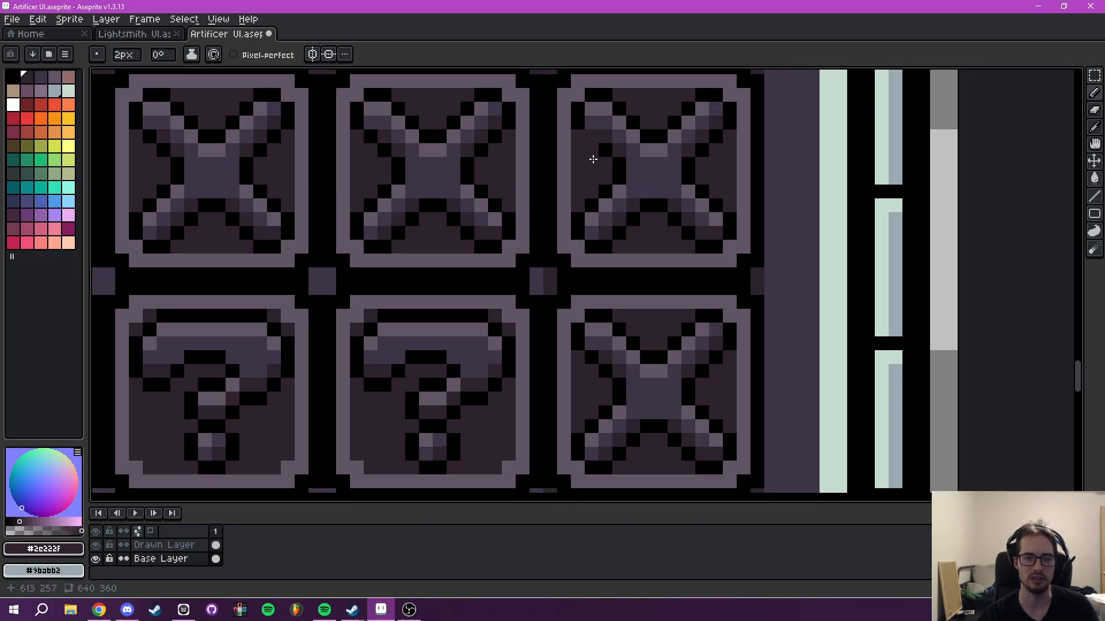
left_click(550, 285)
left_click_drag(495, 276, 633, 265)
left_click(463, 268)
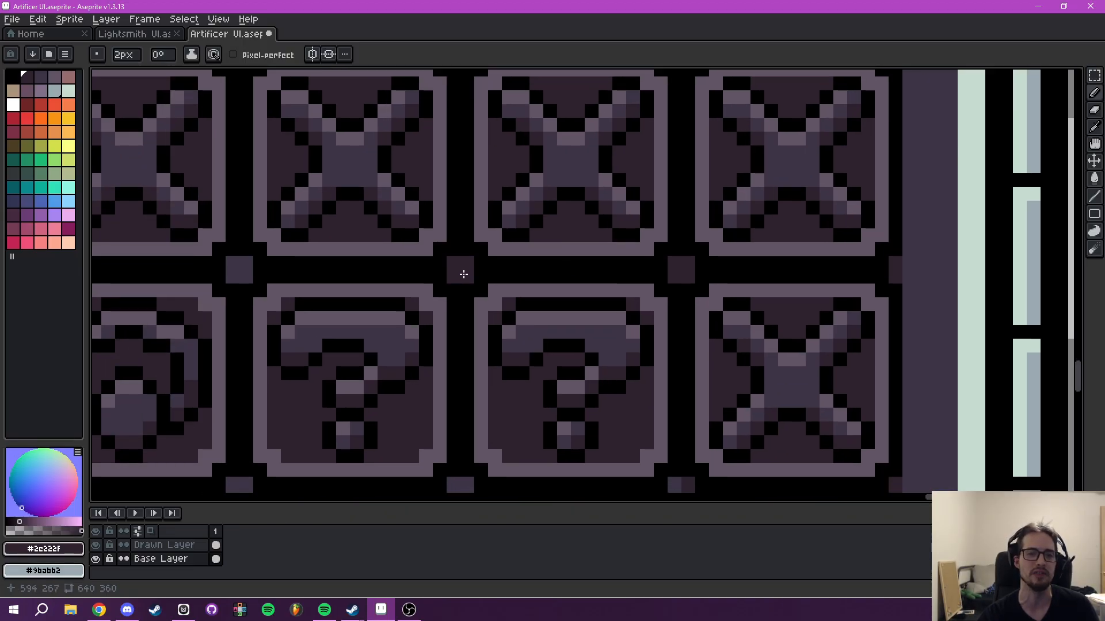
left_click_drag(383, 271, 747, 276)
left_click_drag(572, 277, 705, 271)
left_click(495, 279)
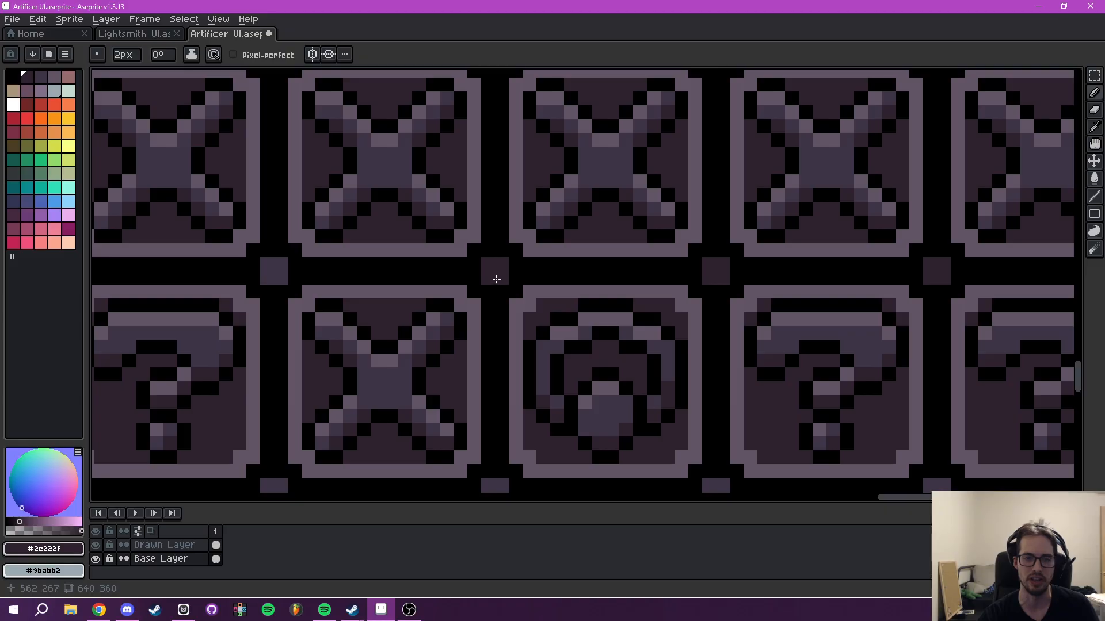
left_click_drag(505, 278, 700, 273)
left_click(473, 275)
left_click_drag(473, 276, 743, 274)
left_click(522, 269)
left_click_drag(522, 270, 853, 274)
left_click(624, 281)
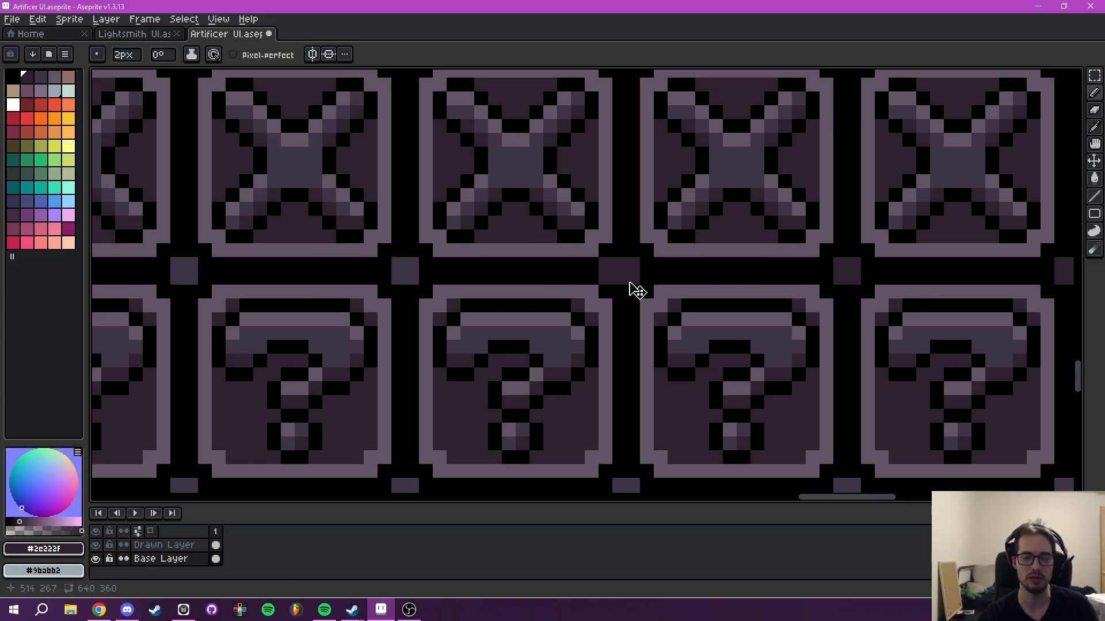
mouse_move(615, 281)
left_mouse_down()
mouse_move(691, 295)
mouse_move(966, 301)
left_mouse_up()
left_click(766, 300)
left_click_drag(722, 291, 871, 283)
left_click(684, 297)
left_click_drag(683, 297, 852, 297)
Recolour the junction squares between the fifth and bottom slot rows dark purple #2e222f.
left_click_drag(692, 352, 705, 176)
left_click(652, 337)
left_click_drag(874, 328, 531, 275)
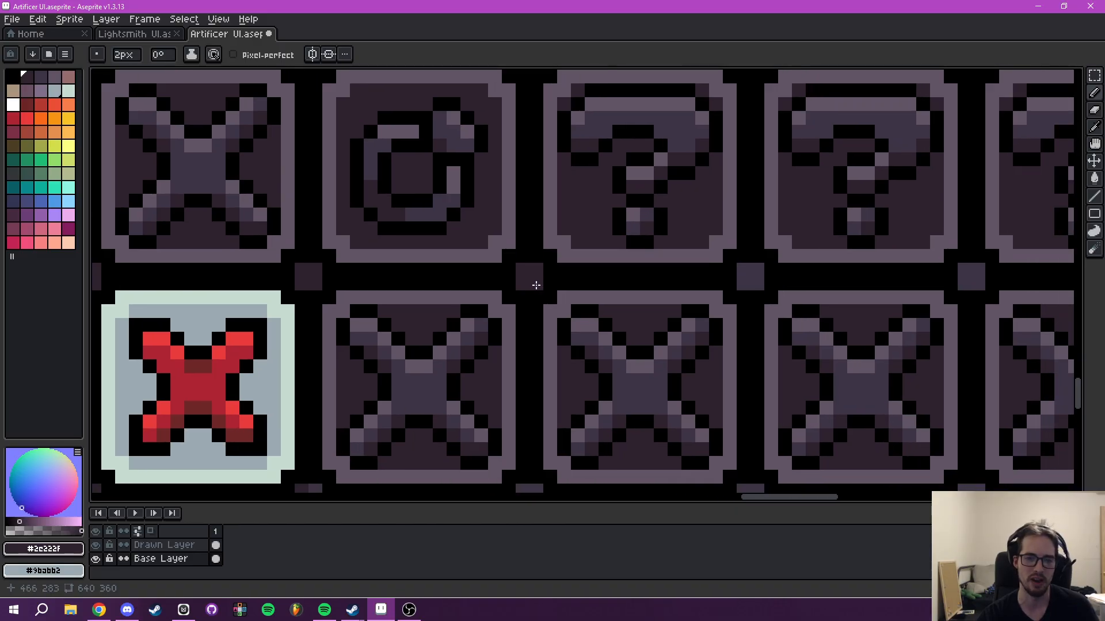
left_click_drag(752, 276, 426, 282)
left_click_drag(663, 293, 467, 310)
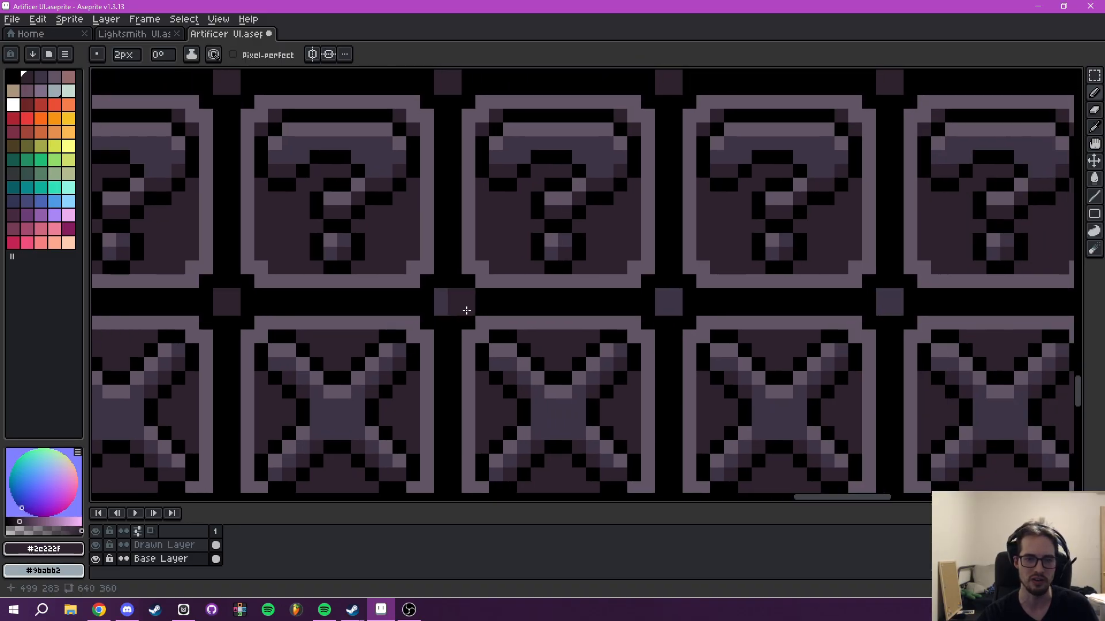
left_click_drag(642, 311, 527, 310)
left_click_drag(746, 305, 447, 309)
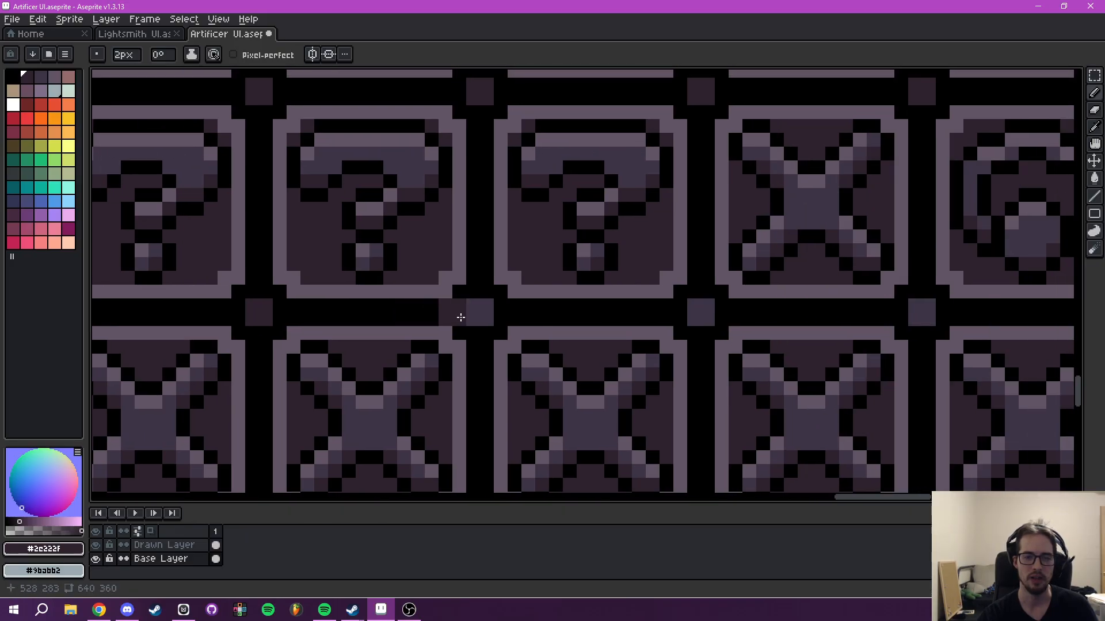
left_click_drag(725, 305, 446, 308)
left_click_drag(654, 315, 409, 301)
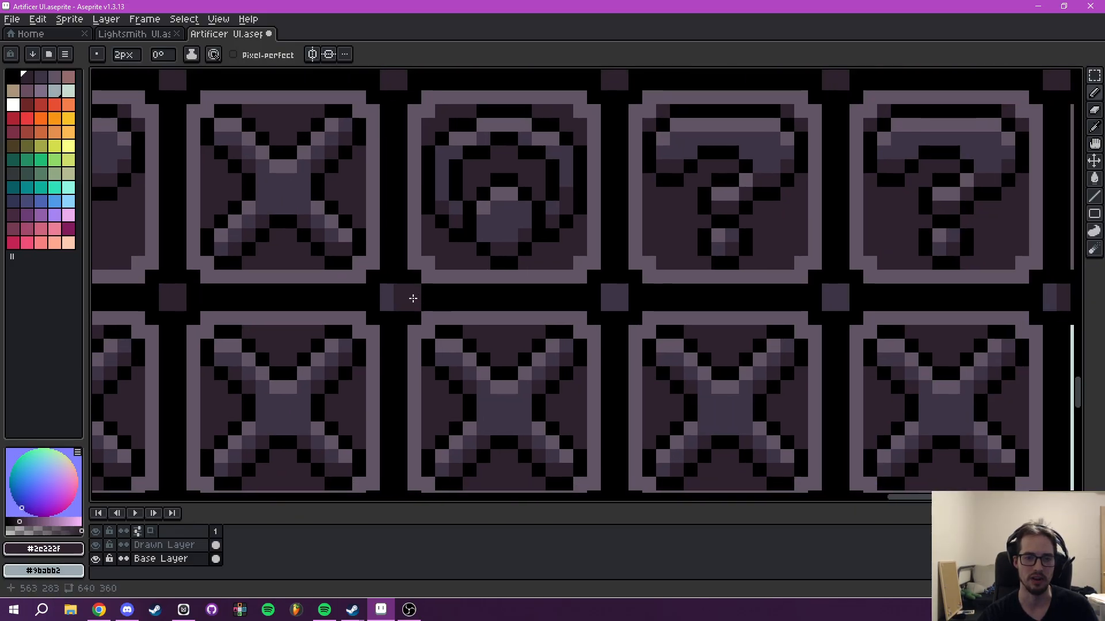
left_click_drag(659, 300, 533, 306)
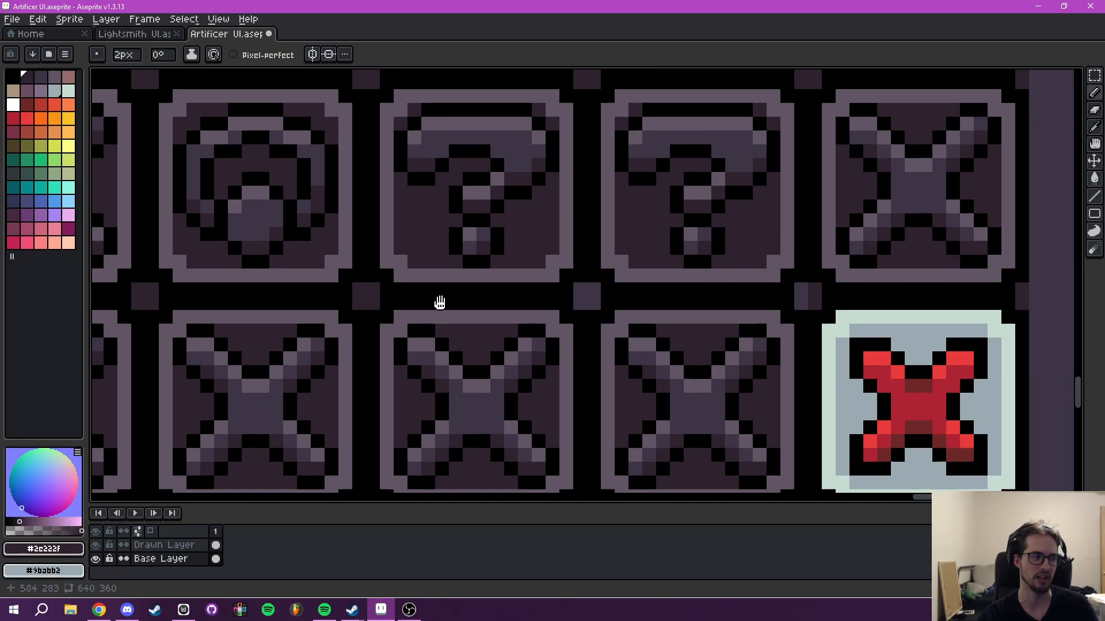
left_click_drag(710, 307, 576, 311)
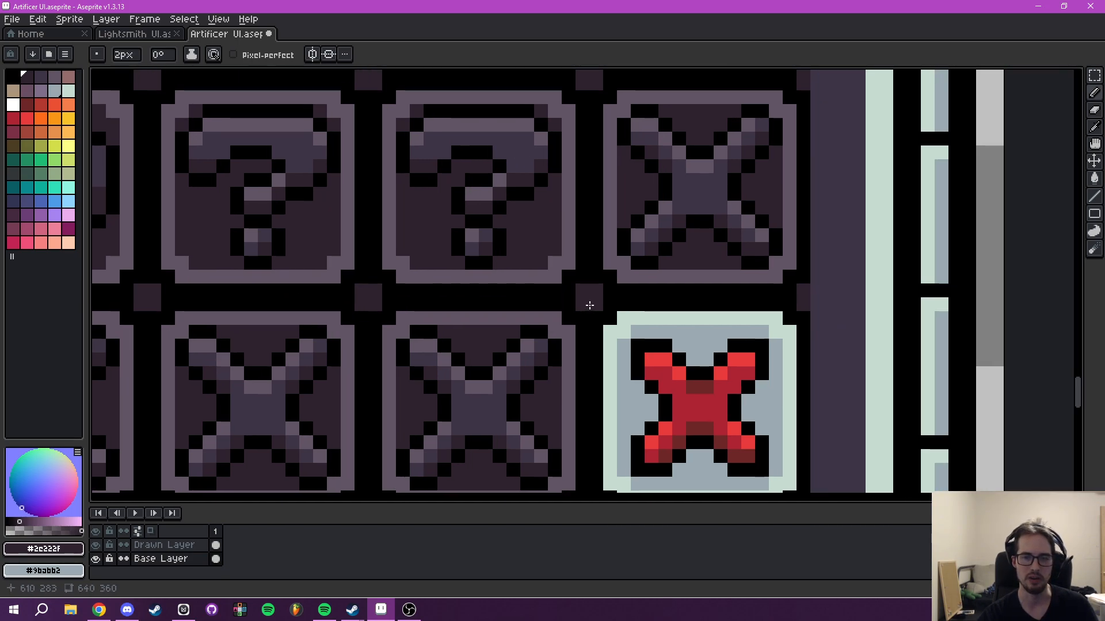
Examine the recoloured junction squares across the whole vendor grid and along its outer edges.
scroll(631, 273, "down", 3)
scroll(600, 356, "down", 3)
left_click_drag(458, 217, 764, 270)
left_click_drag(482, 278, 731, 295)
left_click_drag(370, 229, 557, 464)
left_click_drag(677, 250, 333, 348)
mouse_move(776, 302)
left_mouse_down()
mouse_move(611, 295)
mouse_move(338, 217)
left_mouse_up()
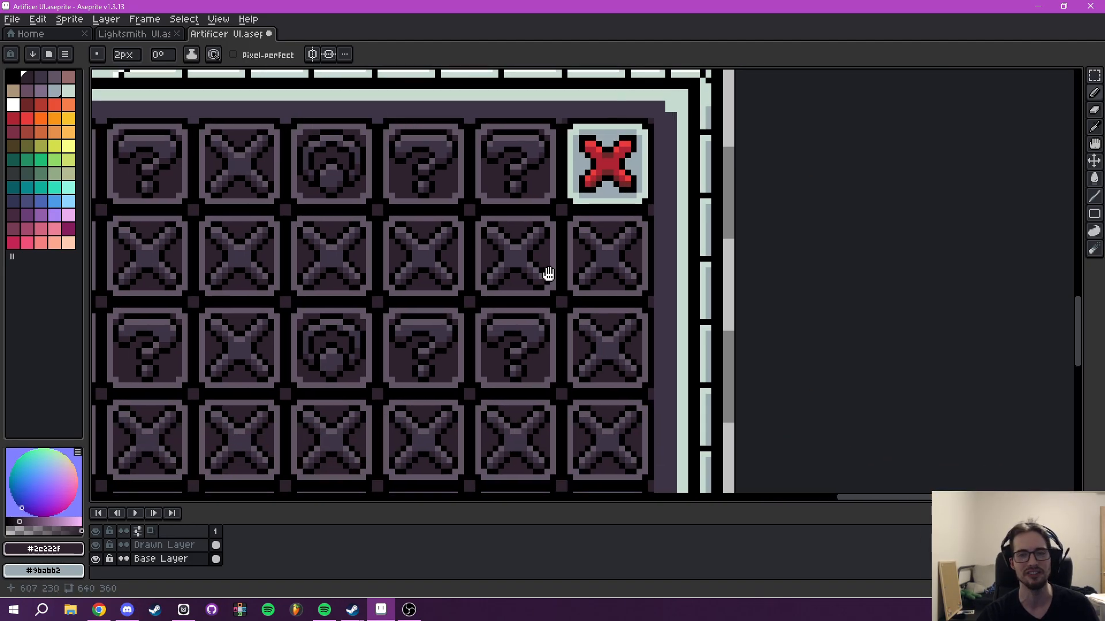
left_click_drag(626, 235, 629, 299)
Try to fill the vendor grid panel's background with dark purple #2e222f using a non-contiguous Paint Bucket, and undo the fill.
key("g")
scroll(662, 287, "up", 2)
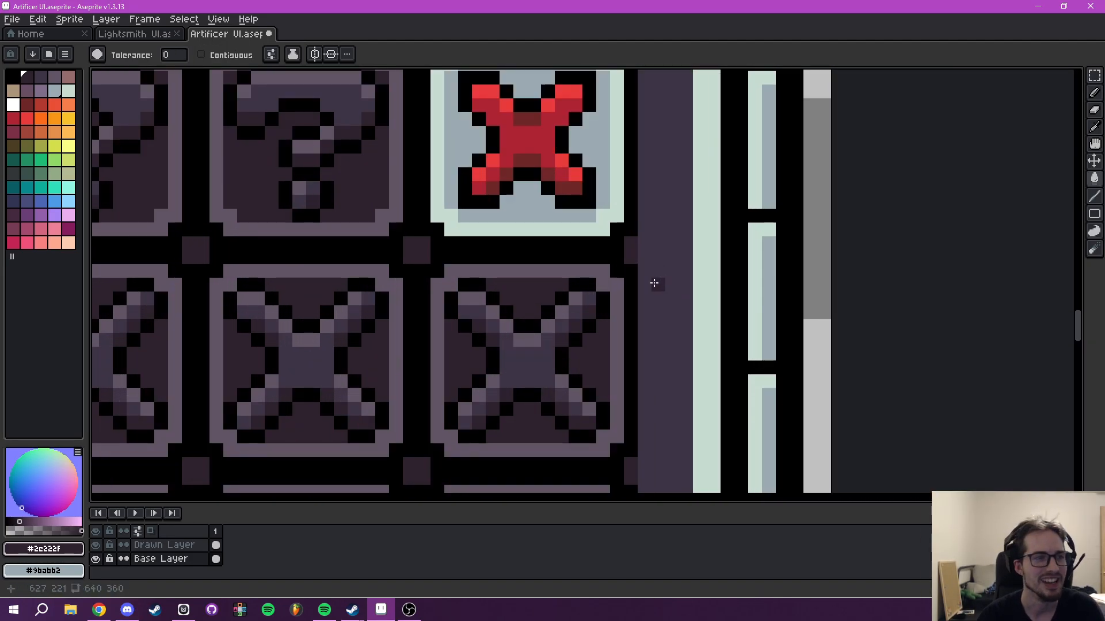
scroll(655, 287, "down", 5)
scroll(661, 309, "up", 2)
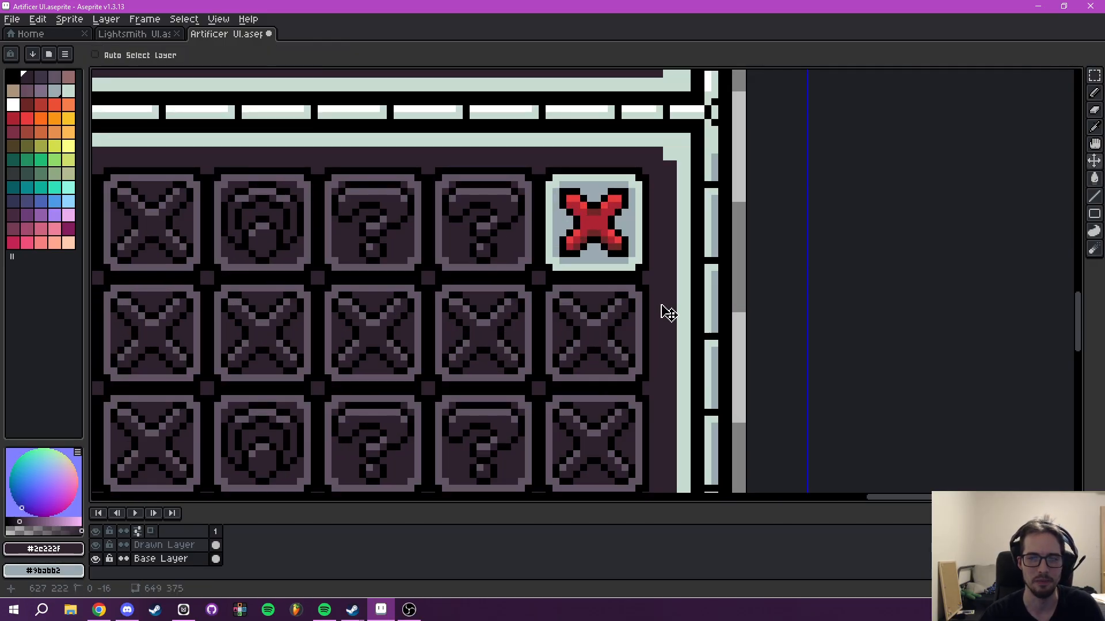
Set the Paint Bucket to contiguous and fill the Artificer vendor panels and the Tooltip panel background with dark purple #2e222f.
left_click(201, 55)
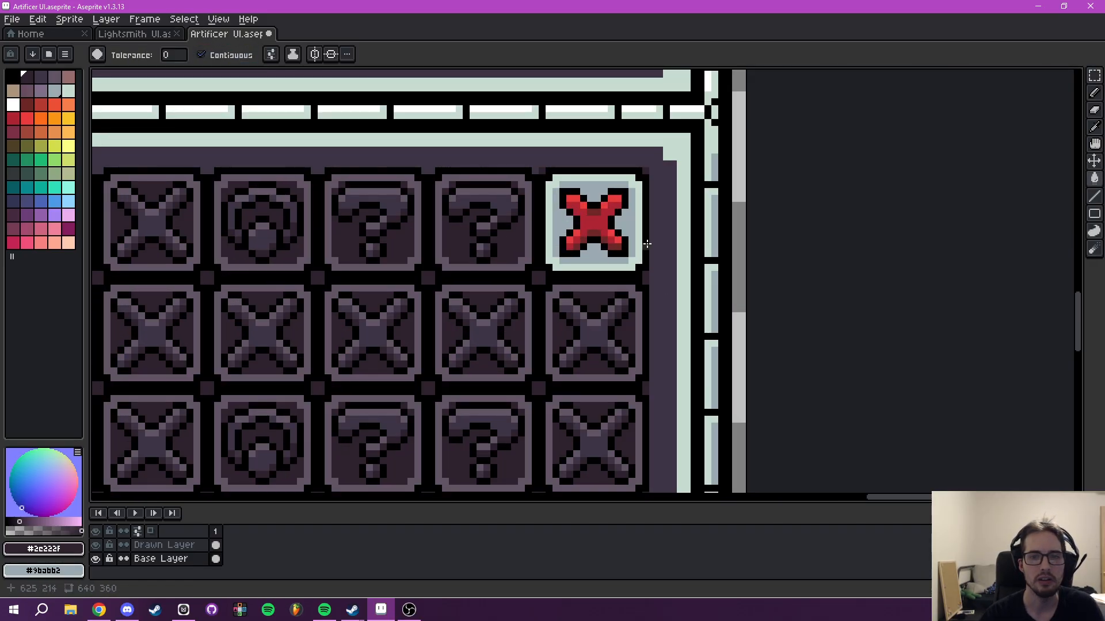
scroll(647, 244, "down", 4)
scroll(613, 270, "up", 3)
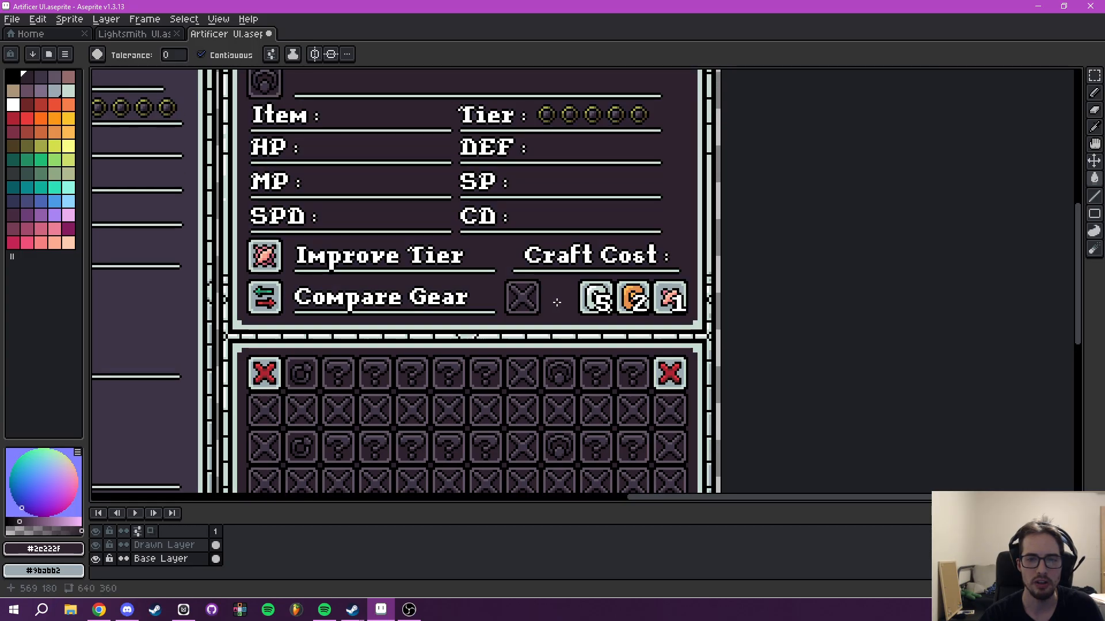
scroll(558, 300, "down", 3)
scroll(518, 287, "up", 2)
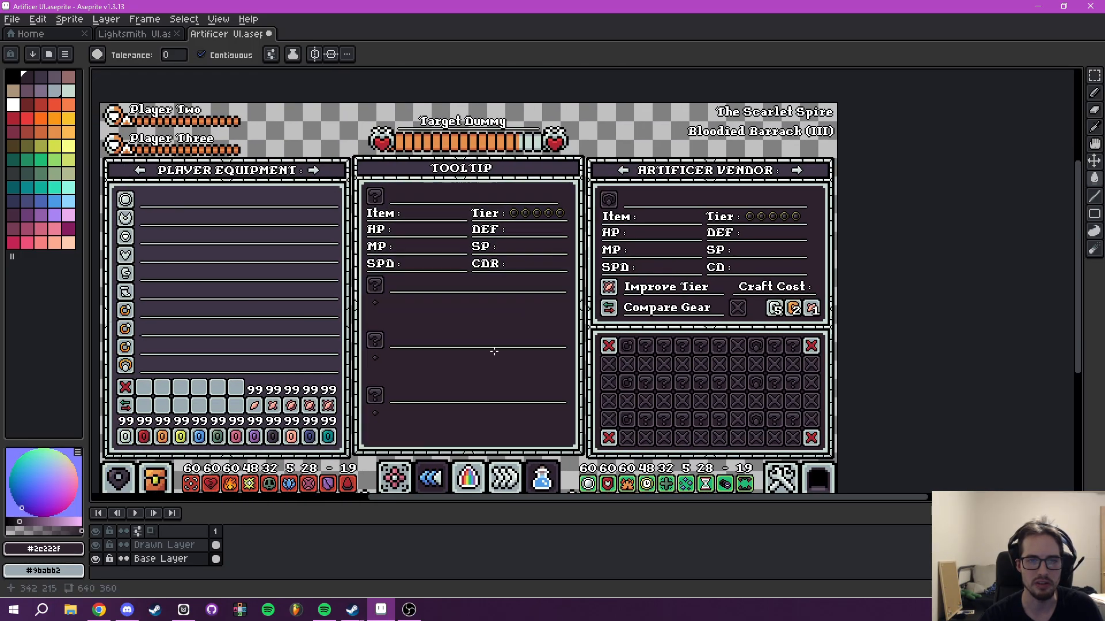
Fill the Tooltip title bar and the Player Equipment panel's background with the same dark purple #2e222f.
left_click(399, 172)
left_click_drag(260, 203, 439, 217)
left_click(440, 215)
left_click(446, 189)
Examine the recoloured mockup, checking the Artificer vendor grid and the Tooltip panel's stat rows up close.
left_click_drag(626, 329, 328, 253)
left_click_drag(592, 298, 570, 316)
scroll(552, 319, "up", 4)
scroll(517, 319, "down", 4)
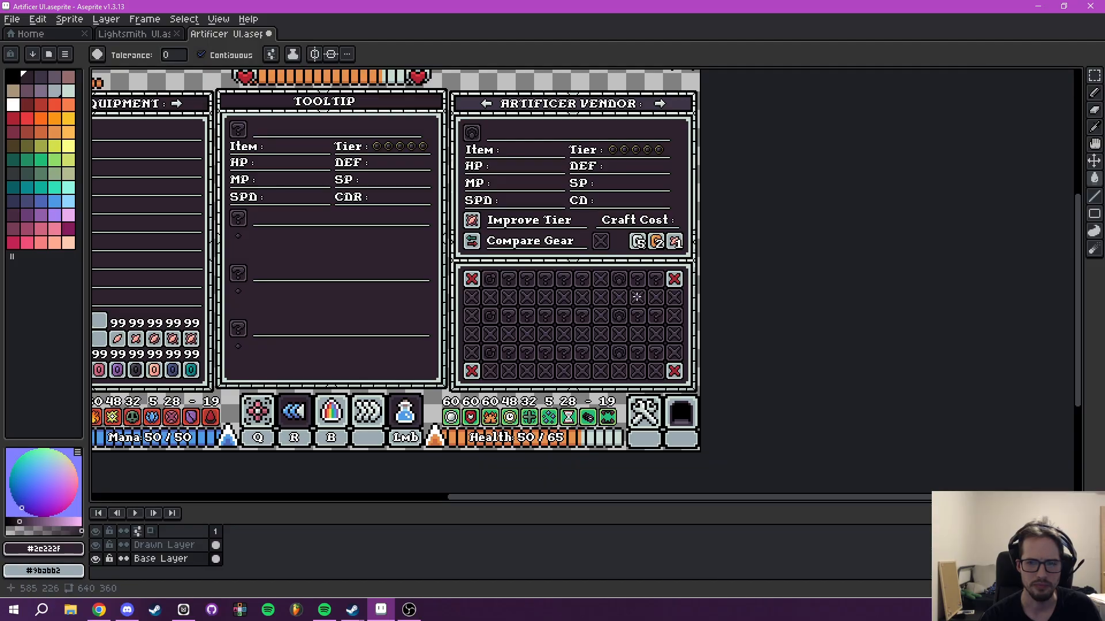
scroll(653, 305, "up", 3)
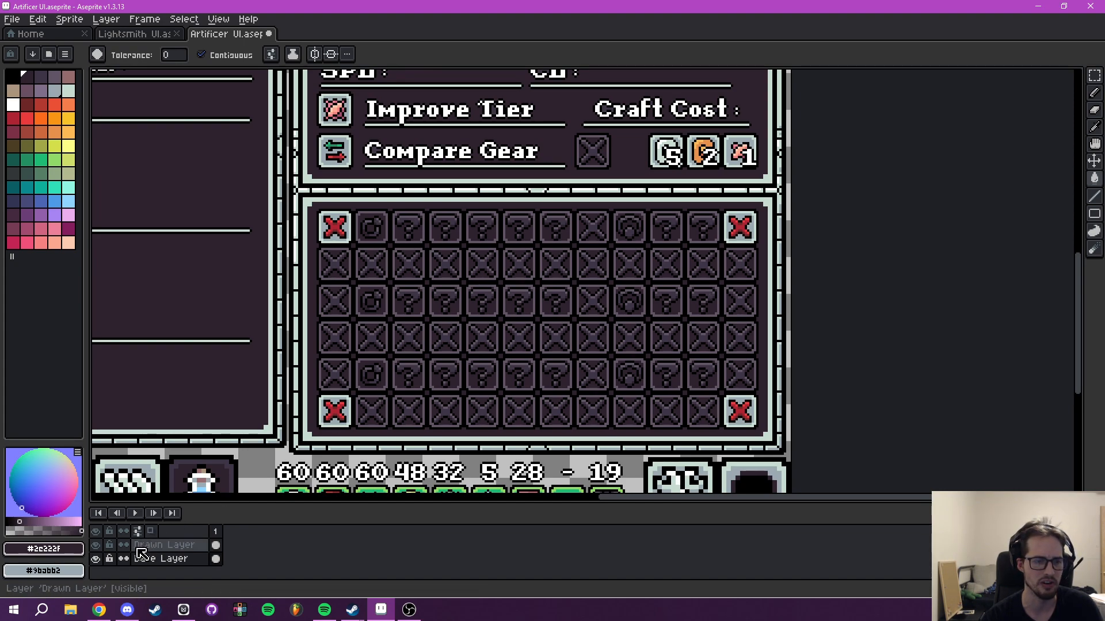
left_click_drag(413, 338, 464, 366)
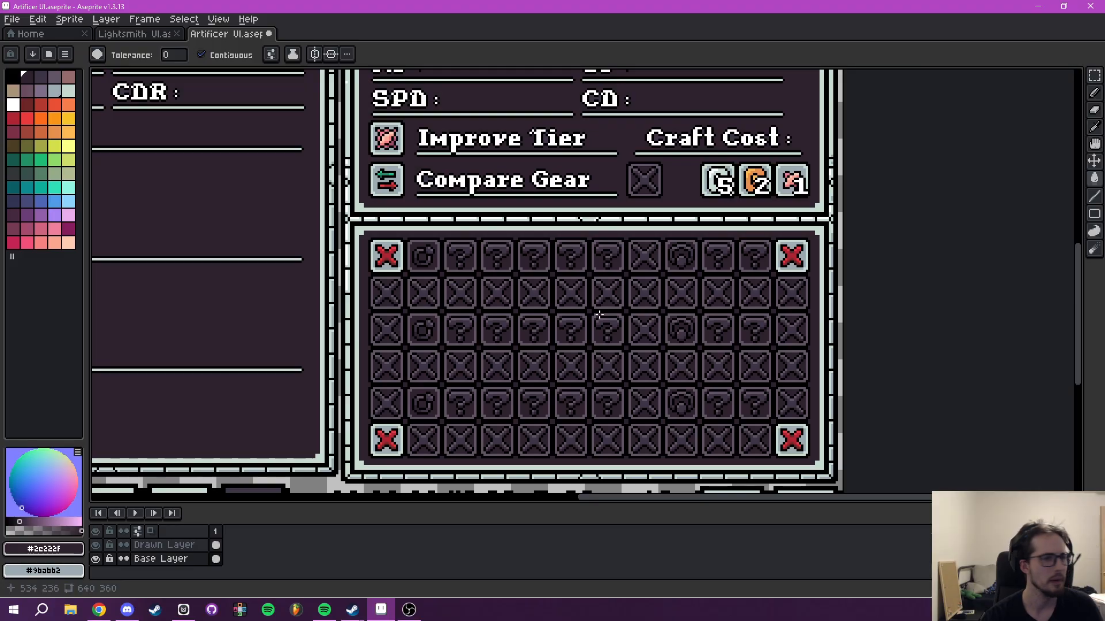
scroll(599, 315, "down", 3)
left_click_drag(621, 312, 591, 444)
left_click_drag(628, 286, 742, 278)
left_click_drag(492, 297, 492, 336)
scroll(495, 323, "up", 1)
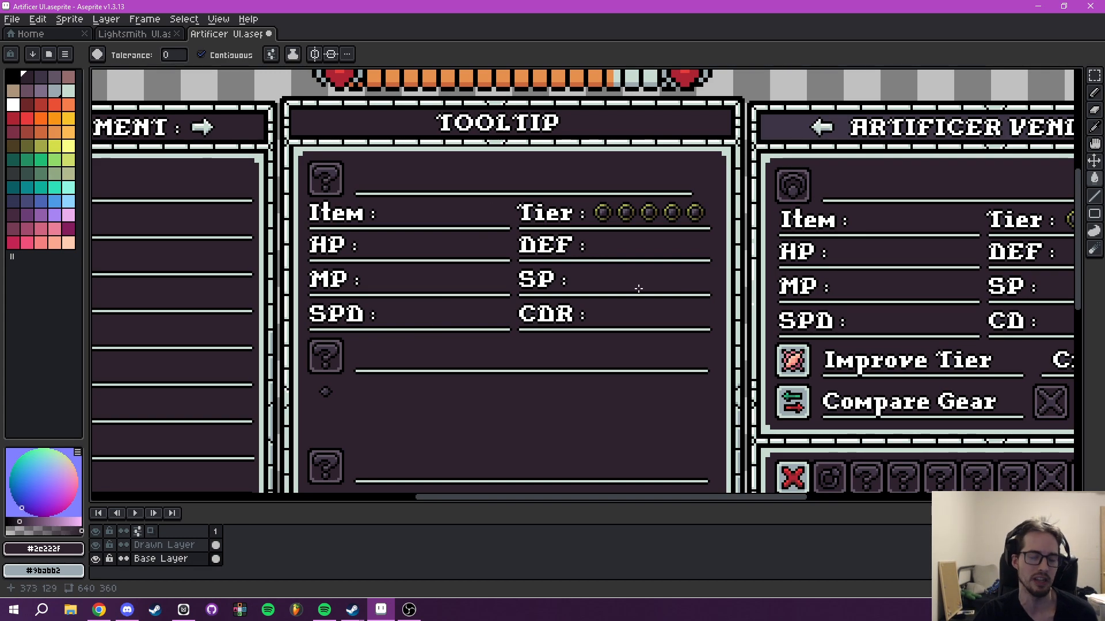
scroll(578, 298, "up", 2)
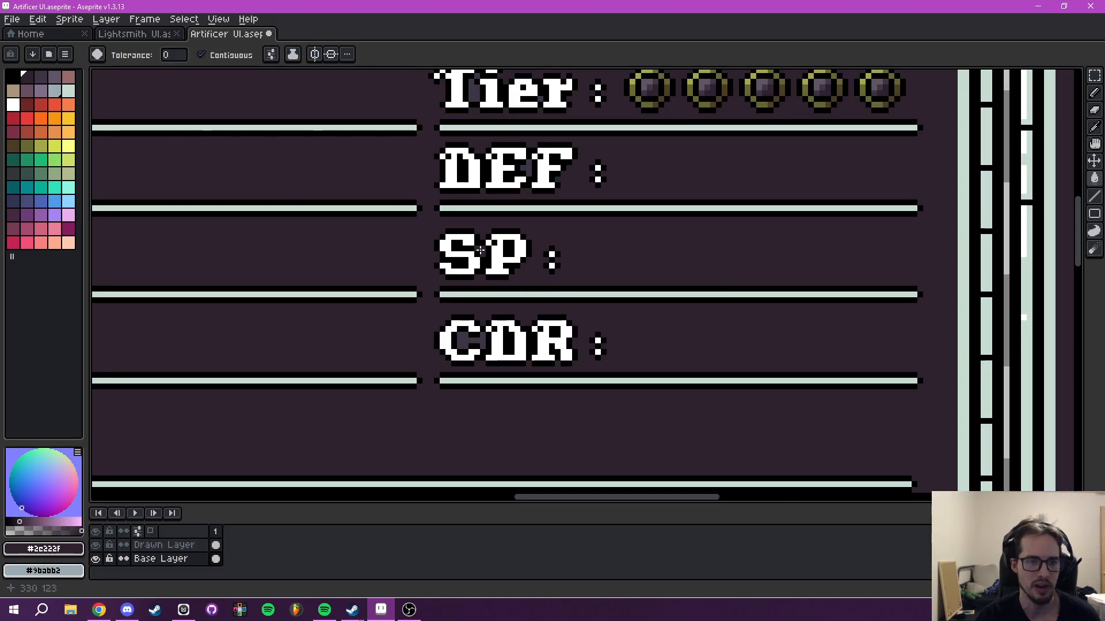
scroll(480, 251, "down", 3)
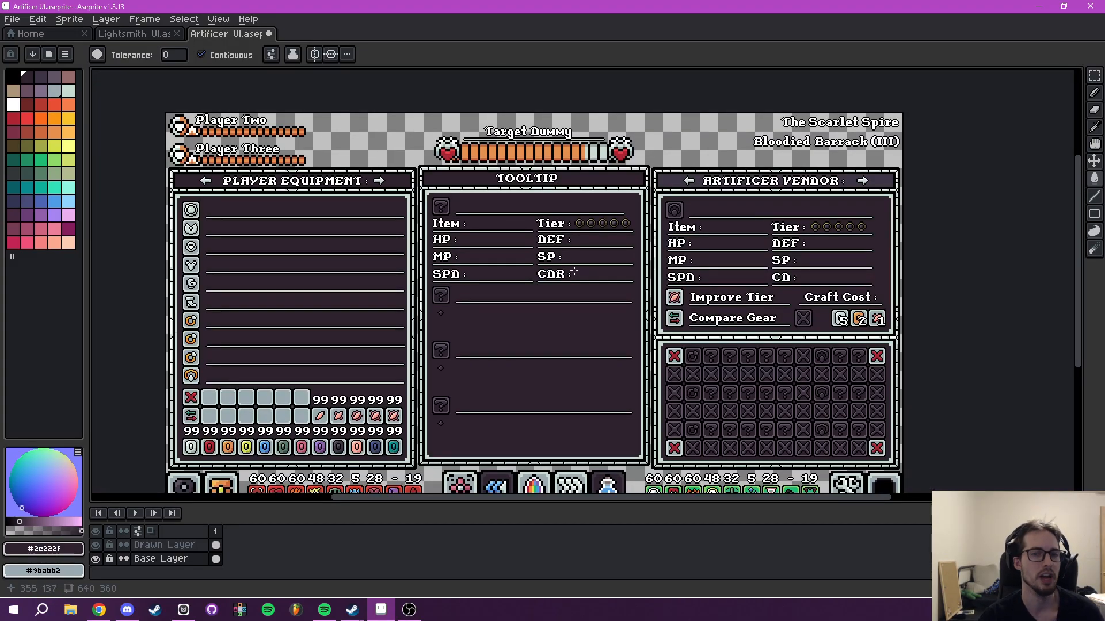
Examine the Tooltip panel's CDR row up close and review the recoloured mockup.
scroll(573, 273, "up", 3)
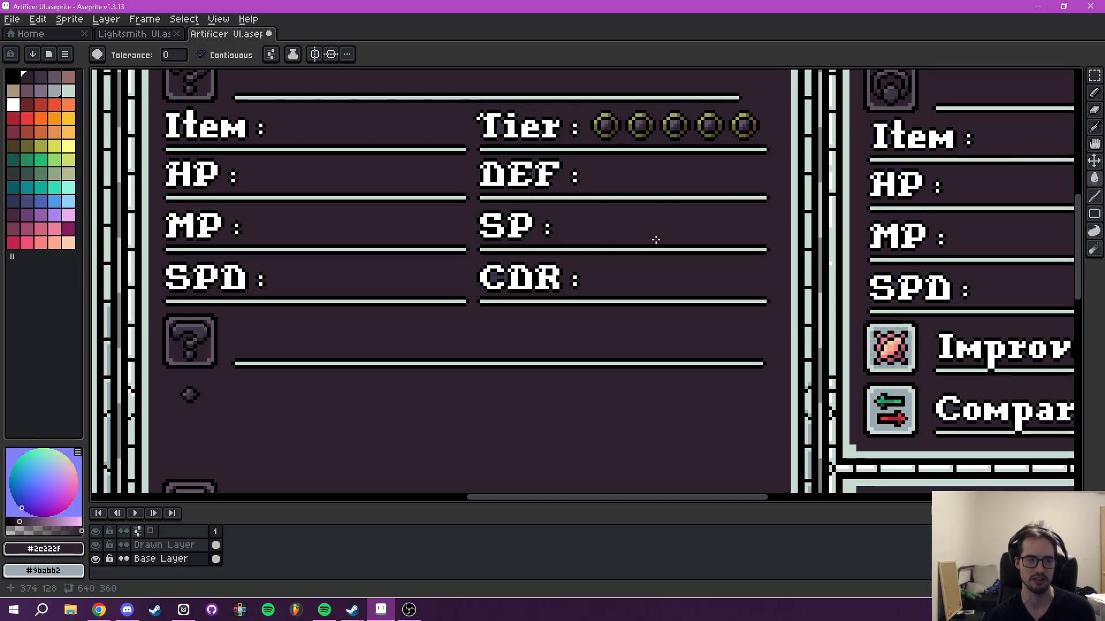
scroll(575, 256, "up", 1)
scroll(485, 277, "up", 3)
left_click(275, 337)
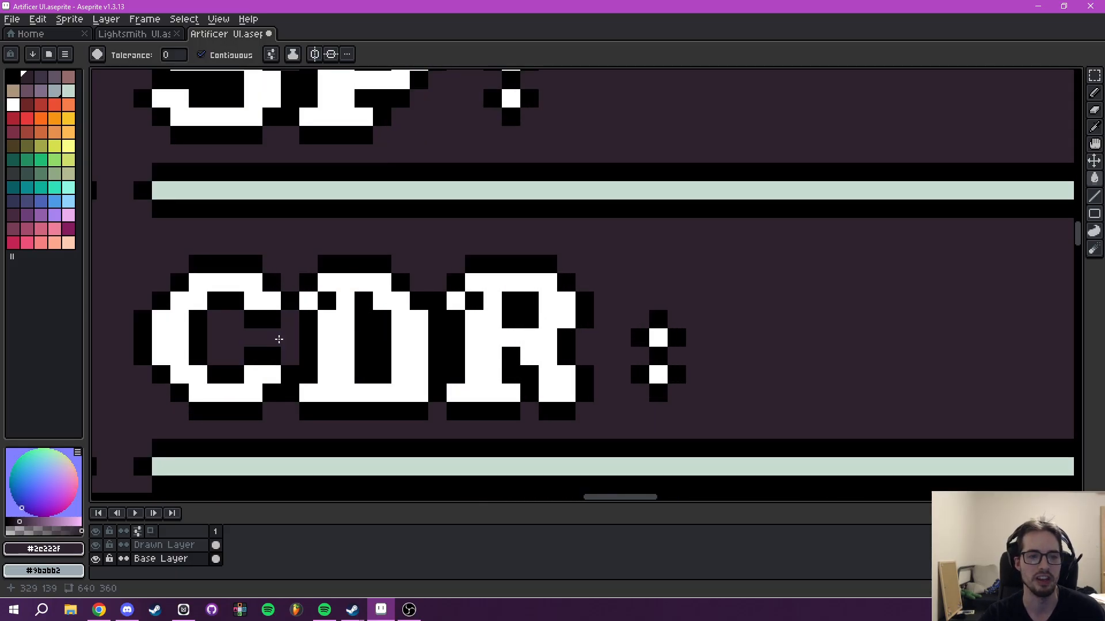
scroll(290, 337, "down", 6)
left_click_drag(372, 312, 554, 315)
scroll(625, 302, "down", 4)
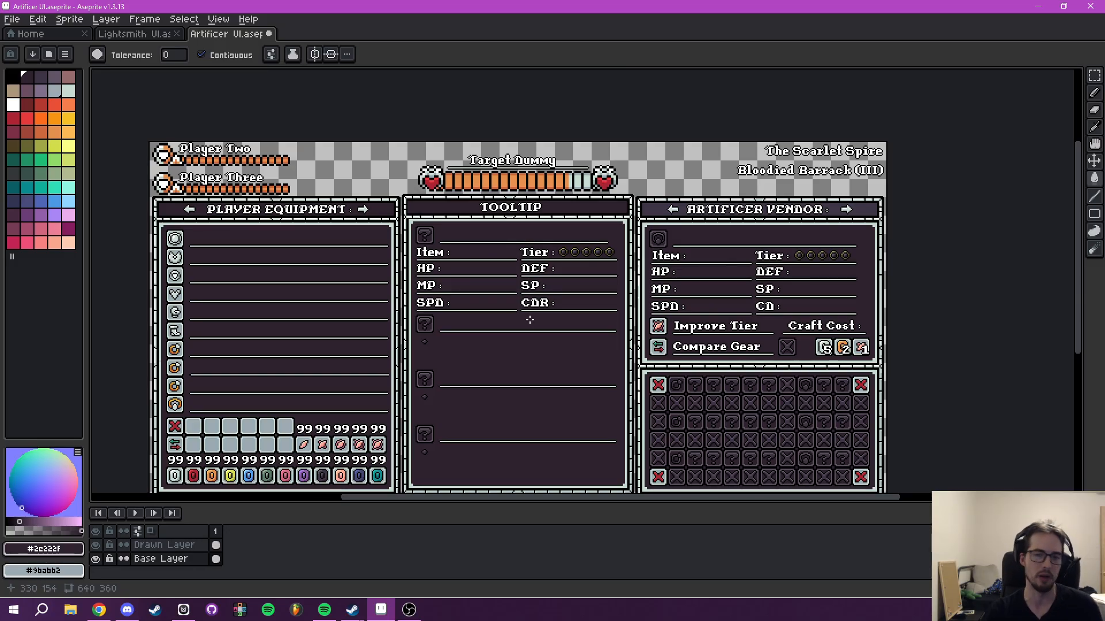
left_click_drag(566, 332, 313, 284)
left_click_drag(510, 254, 583, 235)
mouse_move(643, 196)
left_mouse_down()
mouse_move(625, 224)
mouse_move(631, 245)
mouse_move(716, 274)
mouse_move(673, 291)
left_mouse_up()
Paint over the right arrow and "VENDOR :" in the Artificer title bar in dark purple #2e222f, using a 6 px square Pencil.
scroll(625, 224, "up", 3)
left_click_drag(627, 354, 558, 378)
key("b")
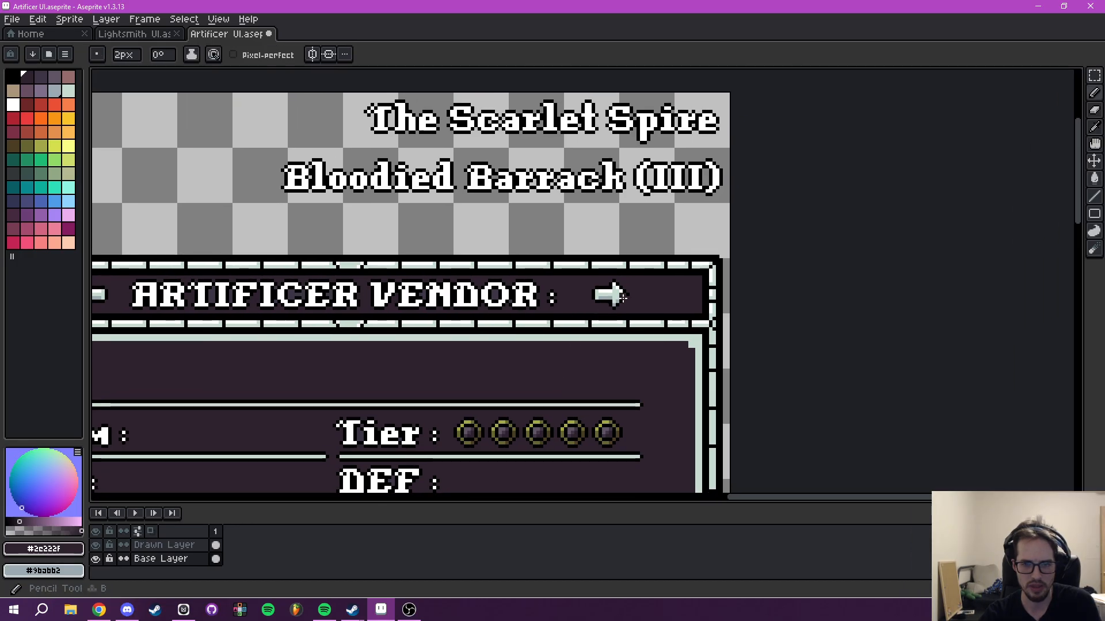
scroll(623, 297, "up", 5)
mouse_move(580, 291)
left_mouse_down()
mouse_move(604, 283)
mouse_move(607, 302)
left_mouse_up()
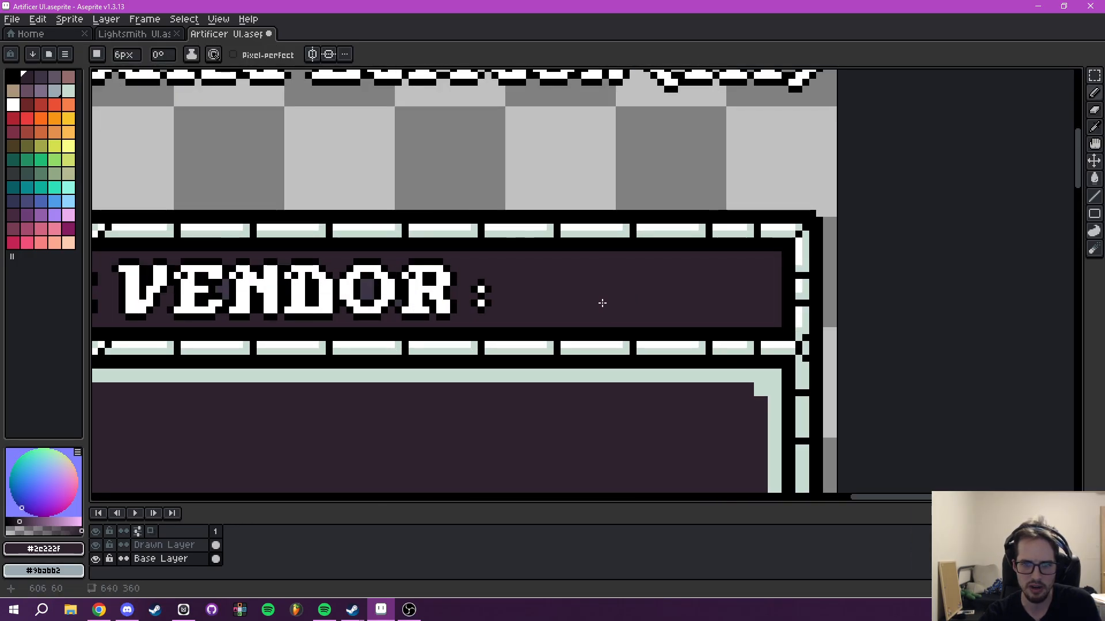
left_click_drag(368, 277, 656, 286)
left_click_drag(288, 267, 656, 282)
left_click_drag(345, 288, 568, 299)
mouse_move(459, 329)
left_mouse_down()
mouse_move(425, 326)
mouse_move(431, 338)
left_mouse_up()
Paint over the left arrow in the Artificer title bar with the same dark purple, leaving only the word ARTIFICER.
scroll(617, 324, "down", 3)
left_click_drag(927, 323, 624, 284)
scroll(622, 282, "up", 2)
mouse_move(768, 302)
left_mouse_down()
mouse_move(435, 299)
mouse_move(431, 279)
mouse_move(689, 287)
mouse_move(471, 303)
left_mouse_up()
scroll(536, 286, "down", 2)
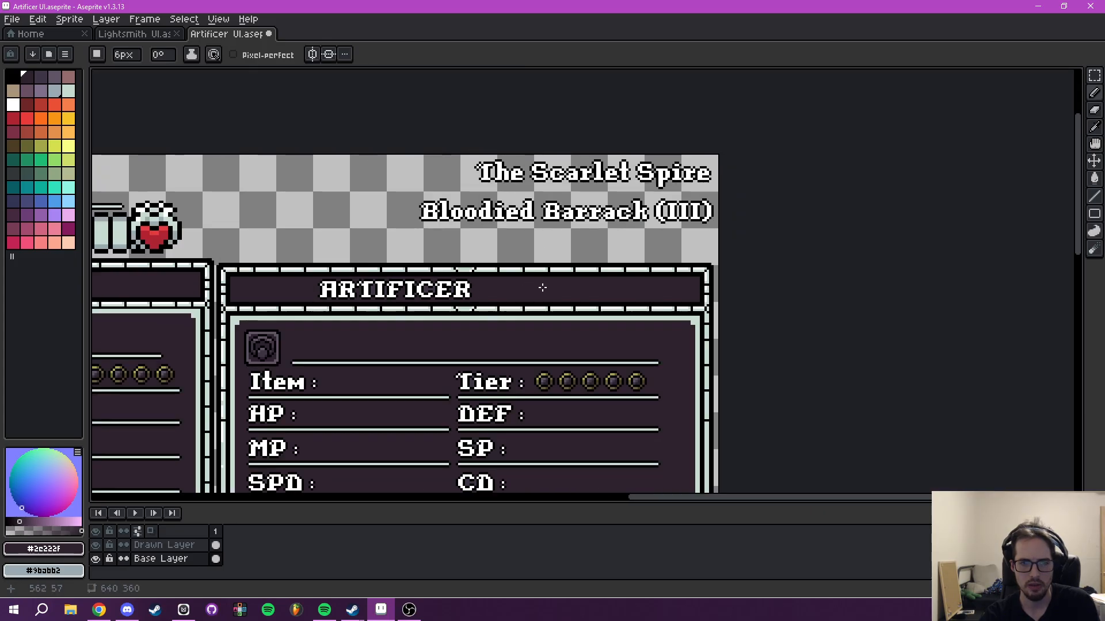
Try to insert the white, size 16 text "ARTIFICER : ORDER" over the Artificer title on the Base Layer.
left_click_drag(536, 286, 605, 263)
type("tAR")
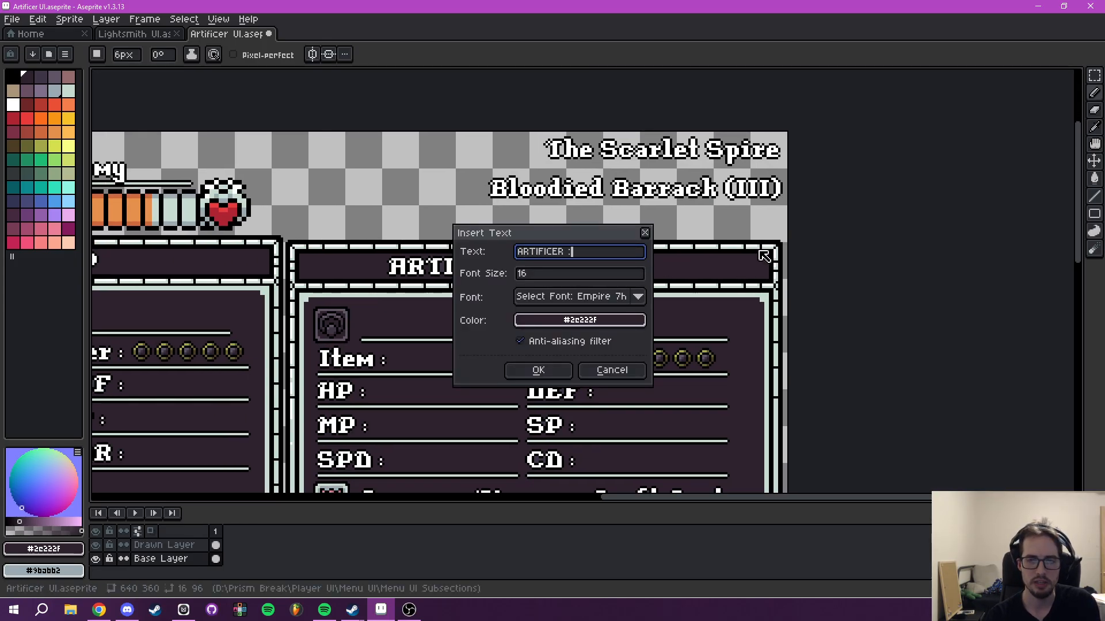
type("TIFICER : ORDER")
left_click(578, 321)
left_click(530, 343)
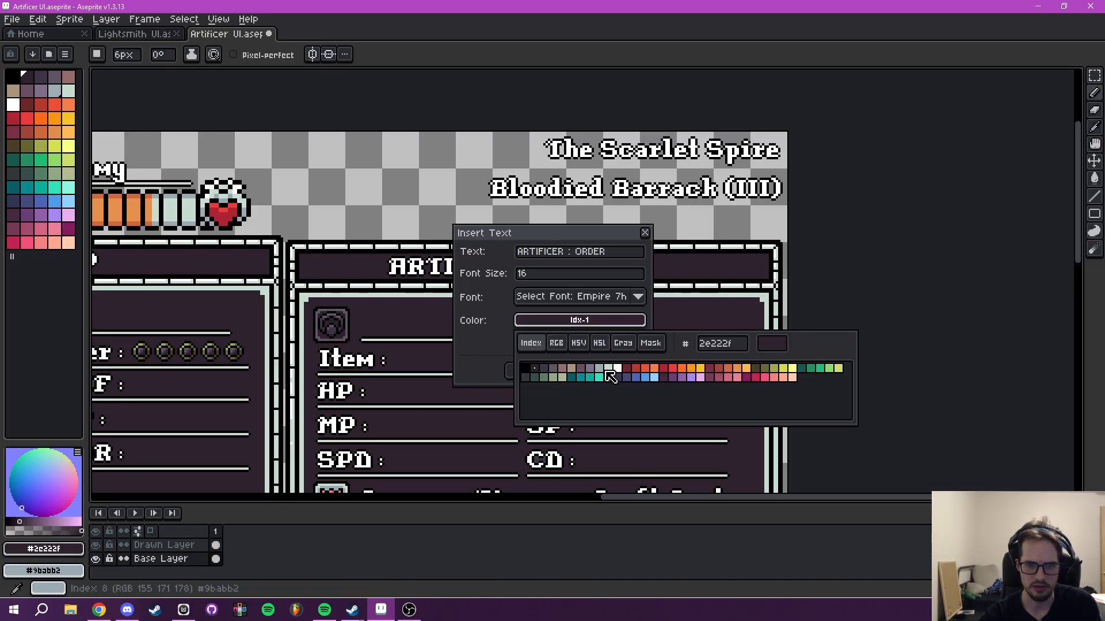
left_click(608, 371)
left_click(533, 373)
left_click_drag(523, 315, 599, 269)
key("Return")
scroll(624, 291, "up", 3)
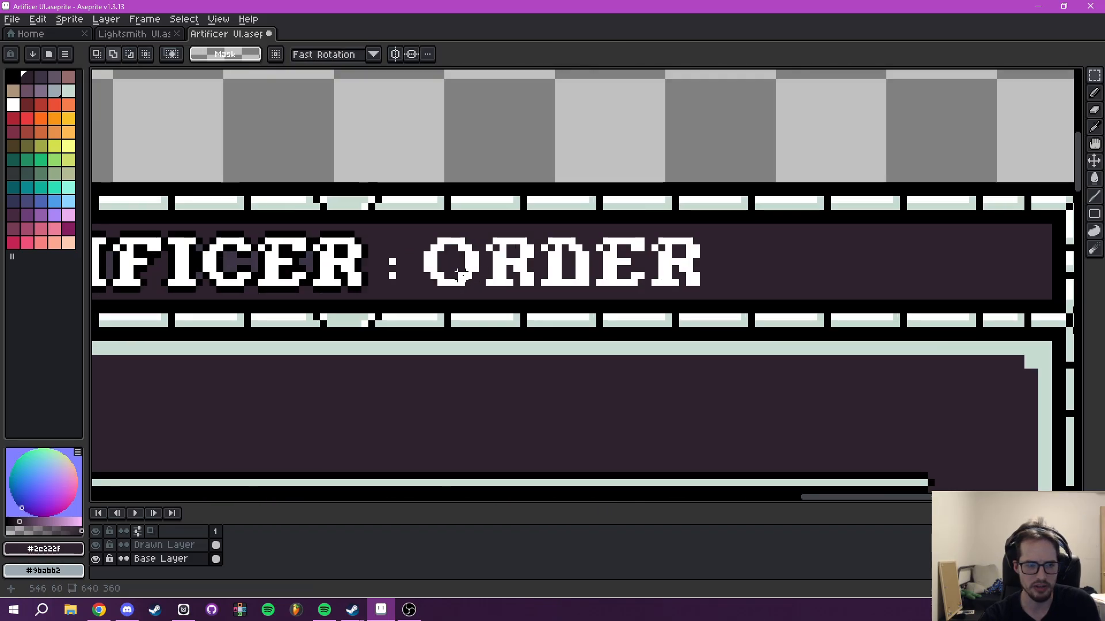
Delete the selected title text from the Base Layer, and undo both the deletion and the text insertion.
key("ctrl+z")
left_click_drag(512, 328, 665, 333)
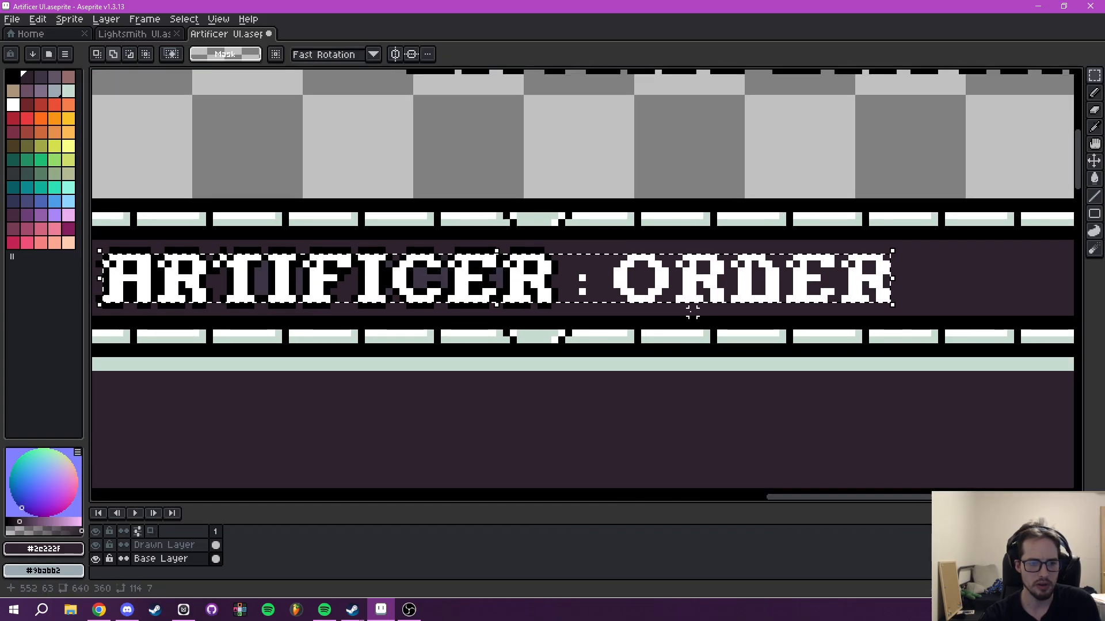
key("Delete")
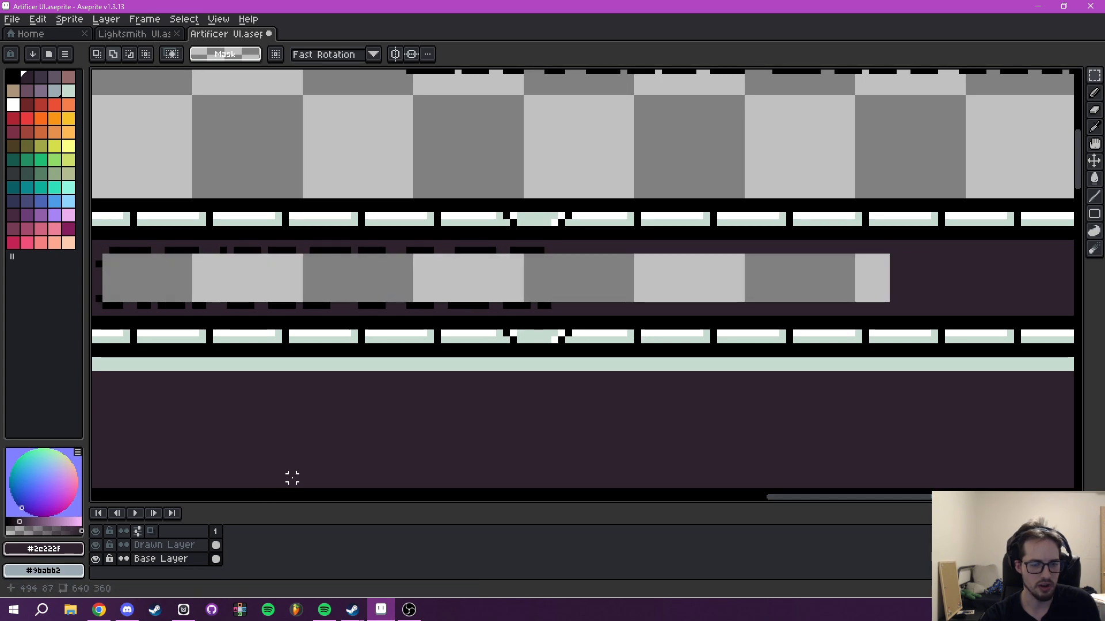
key("ctrl+z")
key("ctrl+z")
Insert the text "ARTIFICER : ORDER" in white at size 16 on the Drawn Layer, aligned with the existing Artificer title.
left_click(196, 546)
key("t")
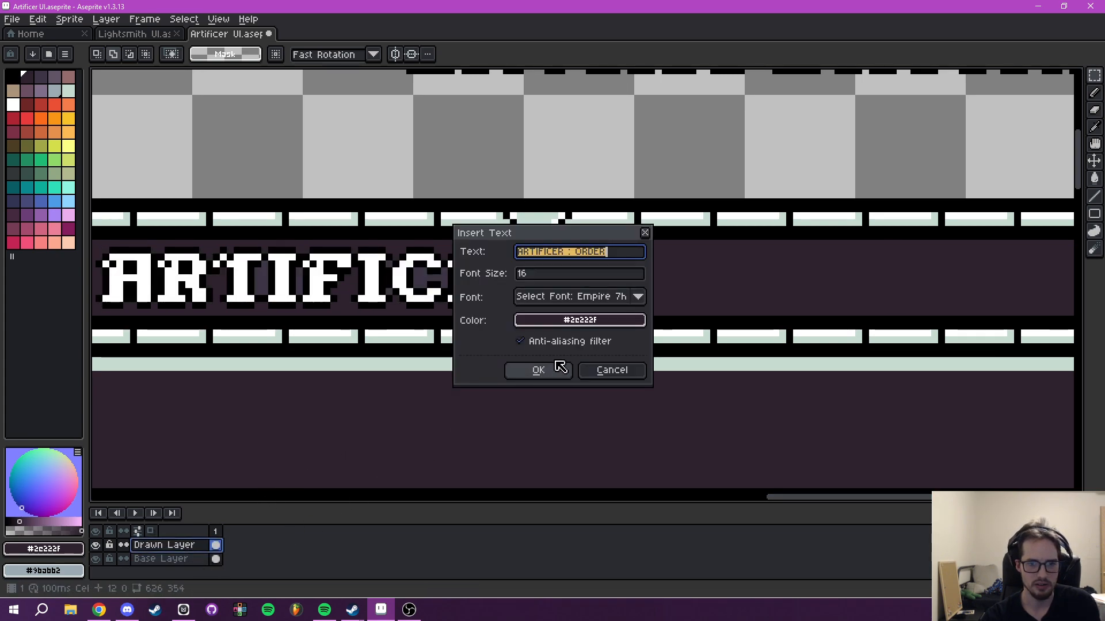
left_click(578, 320)
left_click(528, 345)
left_click(618, 369)
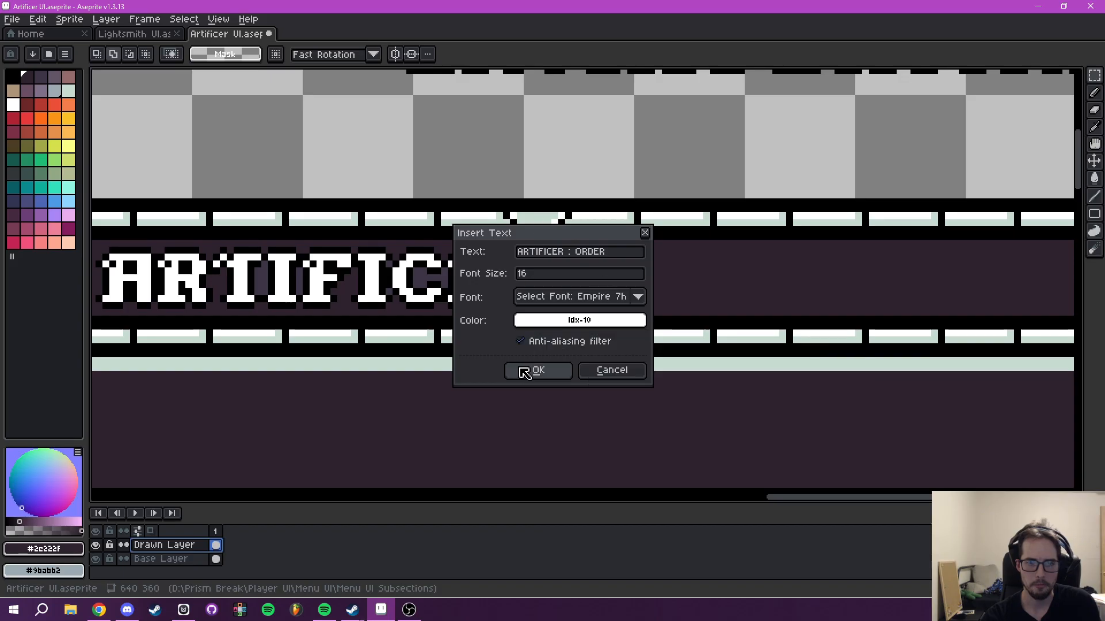
left_click(524, 371)
left_click_drag(517, 292, 435, 282)
Select the ": ORDER" part of the title and give it a black outline.
left_click_drag(611, 275, 746, 332)
key("ctrl+d")
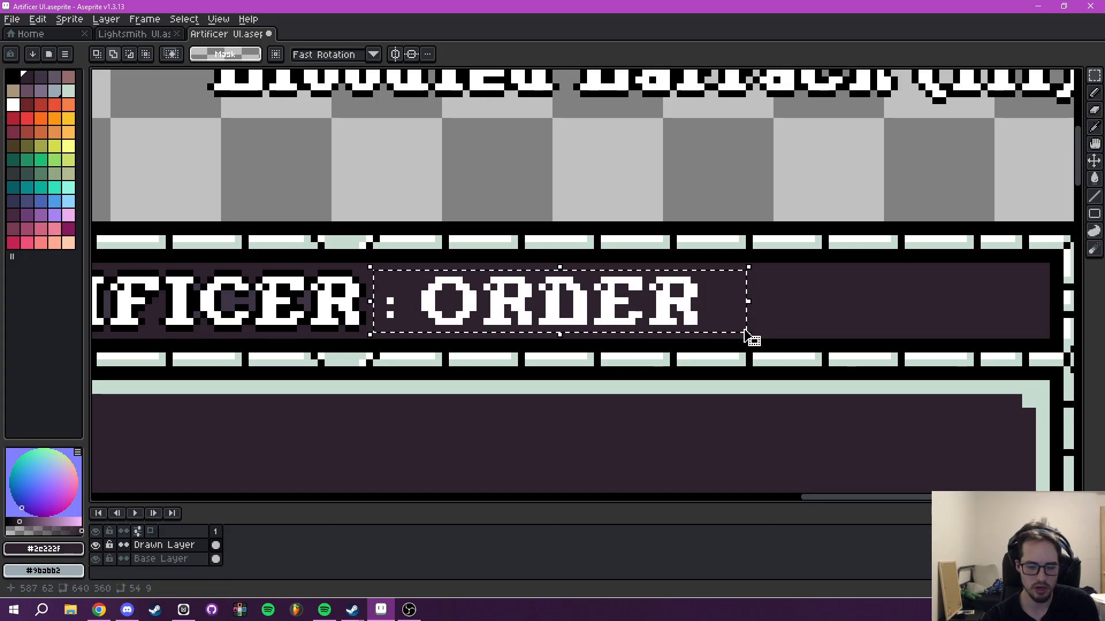
key("shift+o")
left_click(886, 241)
left_click(777, 263)
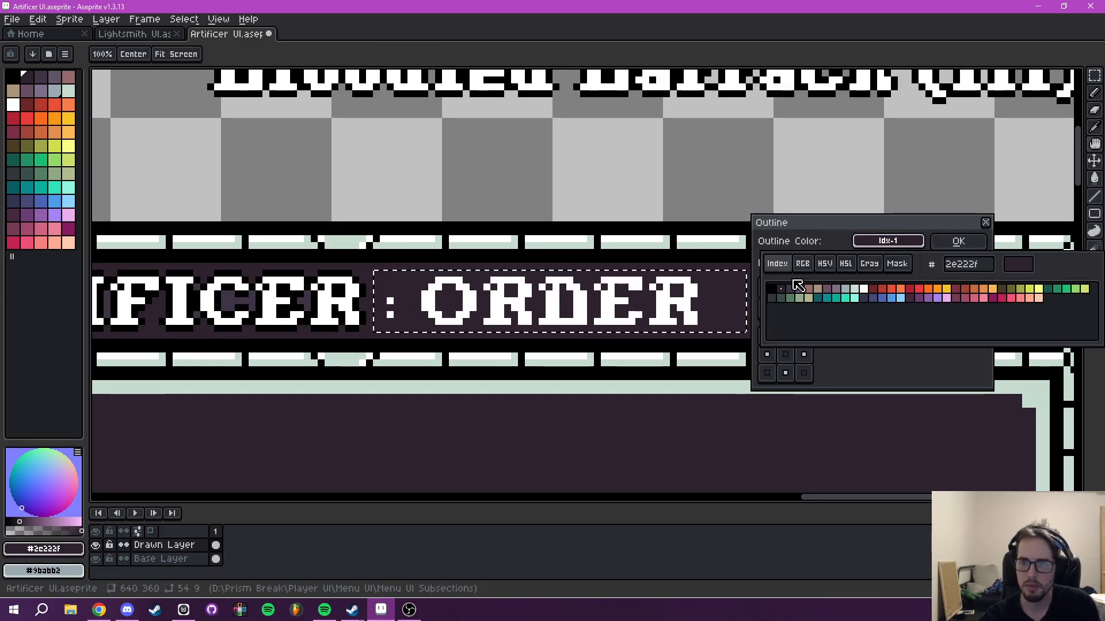
left_click(776, 296)
left_click(958, 241)
scroll(798, 287, "down", 3)
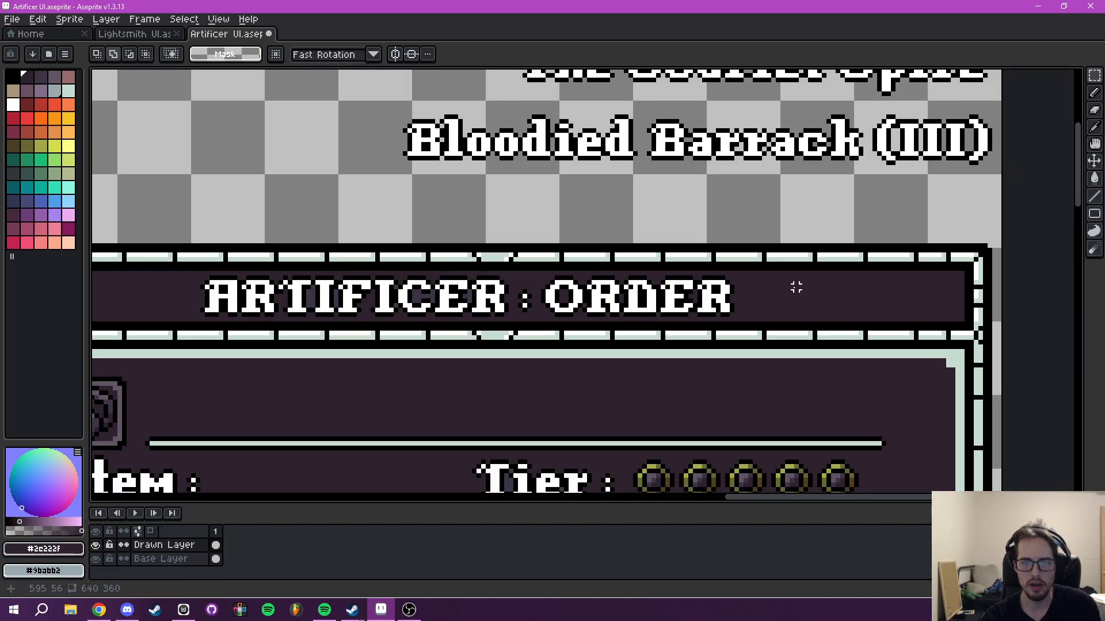
Examine the ARTIFICER : ORDER title, the item panel below it and the overall mockup layout.
left_click_drag(798, 287, 990, 171)
left_click_drag(628, 484, 566, 239)
scroll(565, 239, "down", 4)
scroll(547, 198, "up", 4)
left_click_drag(523, 172, 554, 261)
scroll(642, 337, "down", 4)
left_click_drag(672, 386, 610, 218)
left_click_drag(672, 303, 574, 323)
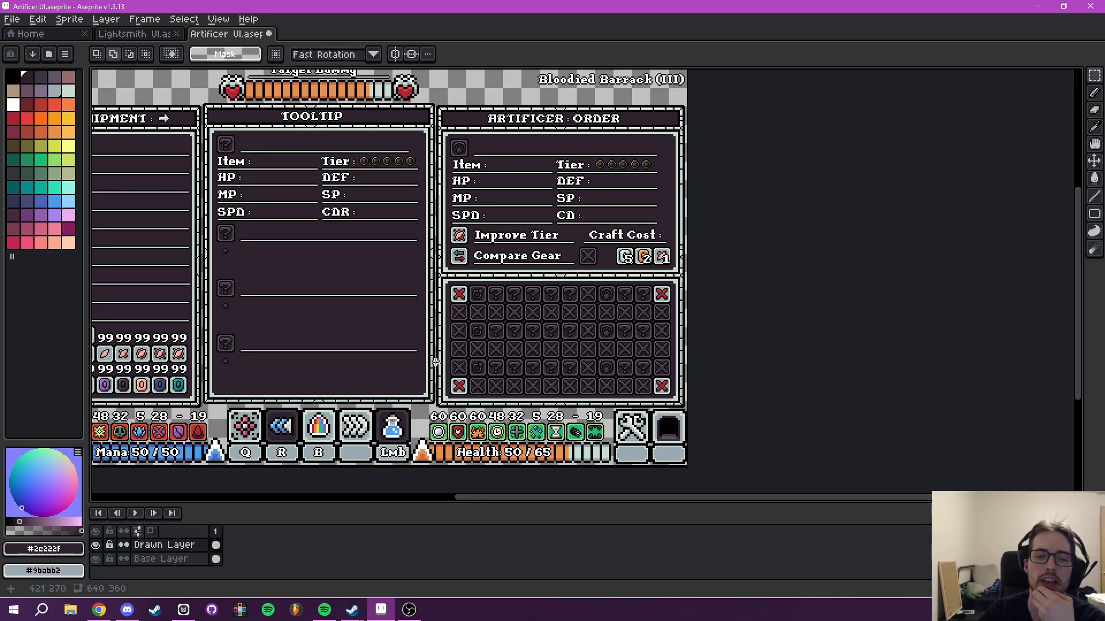
left_click_drag(493, 350, 565, 321)
left_click_drag(706, 339, 644, 361)
left_click_drag(557, 339, 517, 341)
scroll(529, 392, "up", 2)
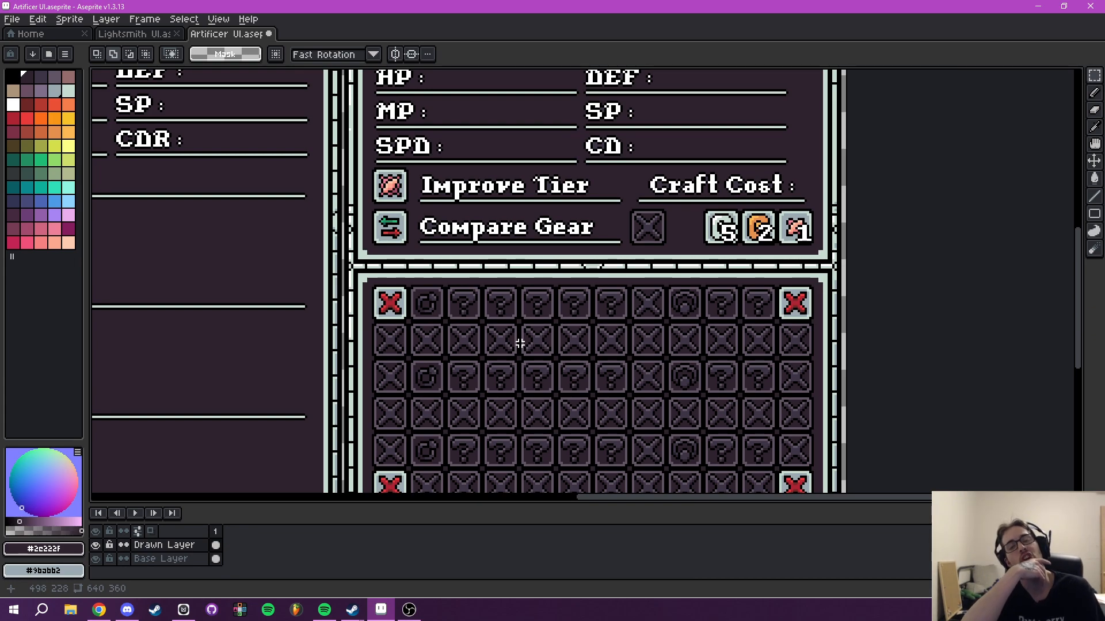
Compare the Artificer slot grid with the Tooltip panel's stat and bonus rows and the Artificer item panel.
left_click_drag(543, 292, 815, 397)
left_click_drag(618, 321, 425, 265)
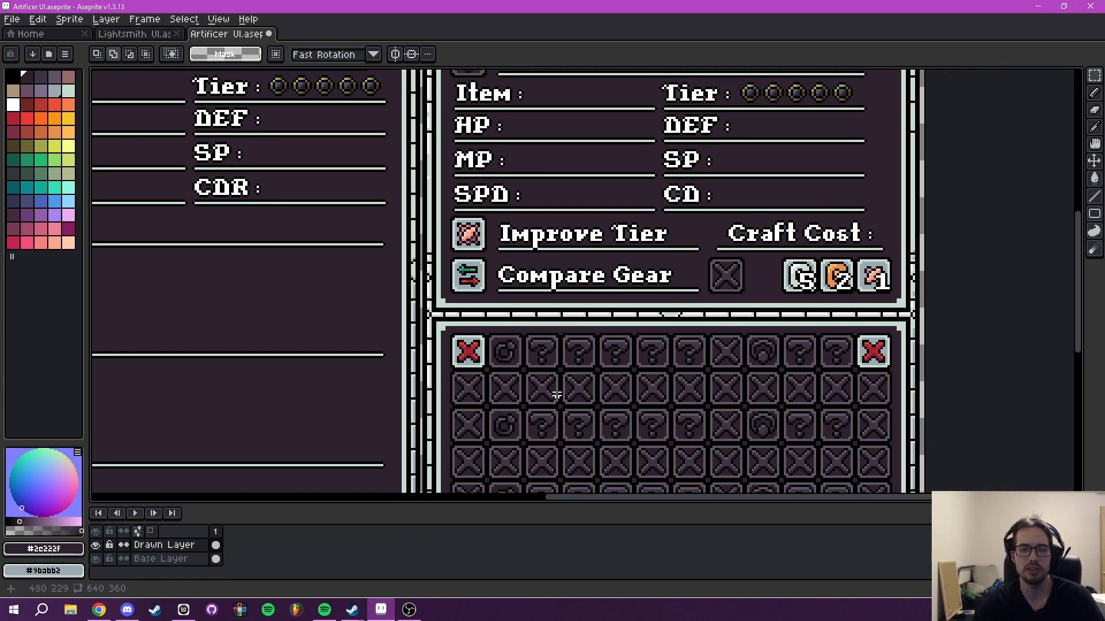
left_click_drag(651, 385, 663, 311)
left_click_drag(587, 316, 600, 300)
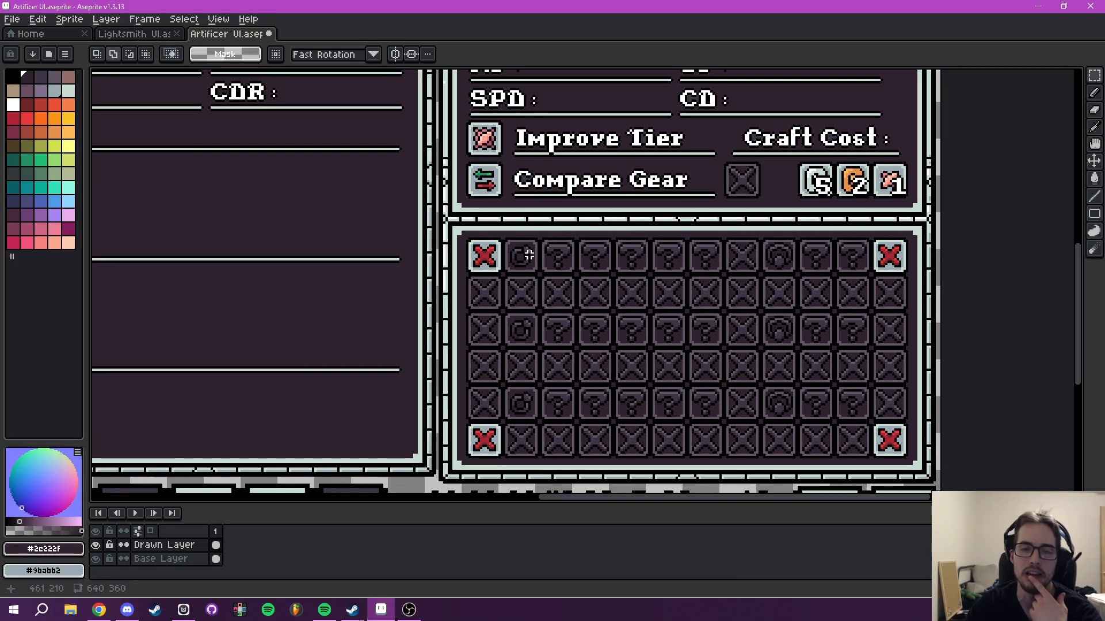
left_click_drag(132, 70, 282, 165)
left_click_drag(272, 114, 283, 168)
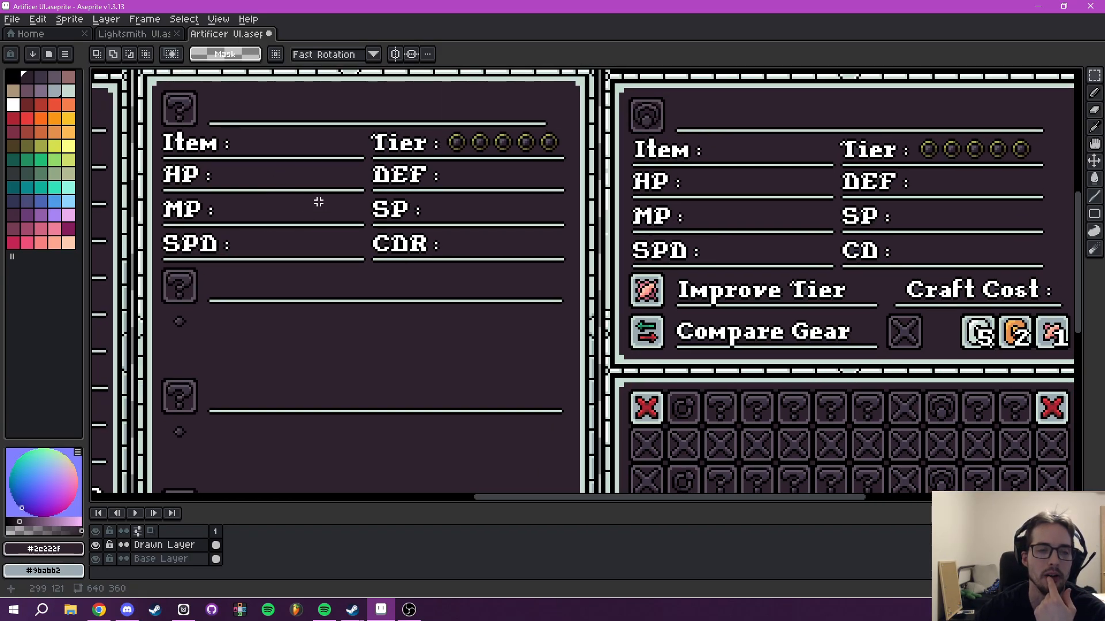
left_click_drag(513, 249, 444, 195)
left_click_drag(669, 398, 810, 475)
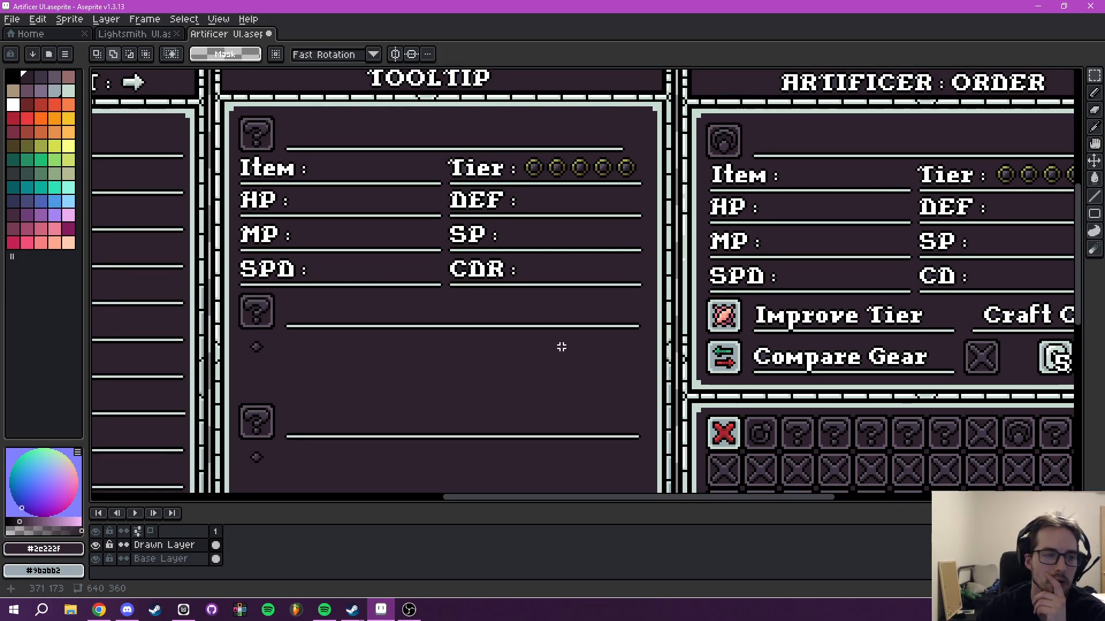
left_click_drag(561, 347, 531, 300)
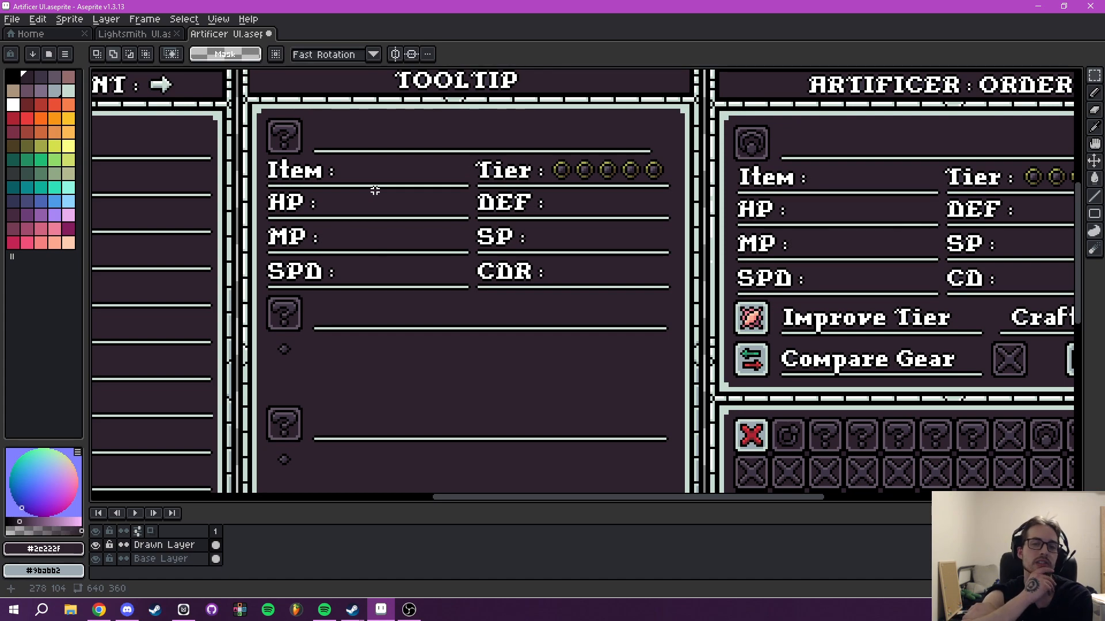
left_click_drag(787, 402, 321, 26)
left_click_drag(365, 95, 499, 262)
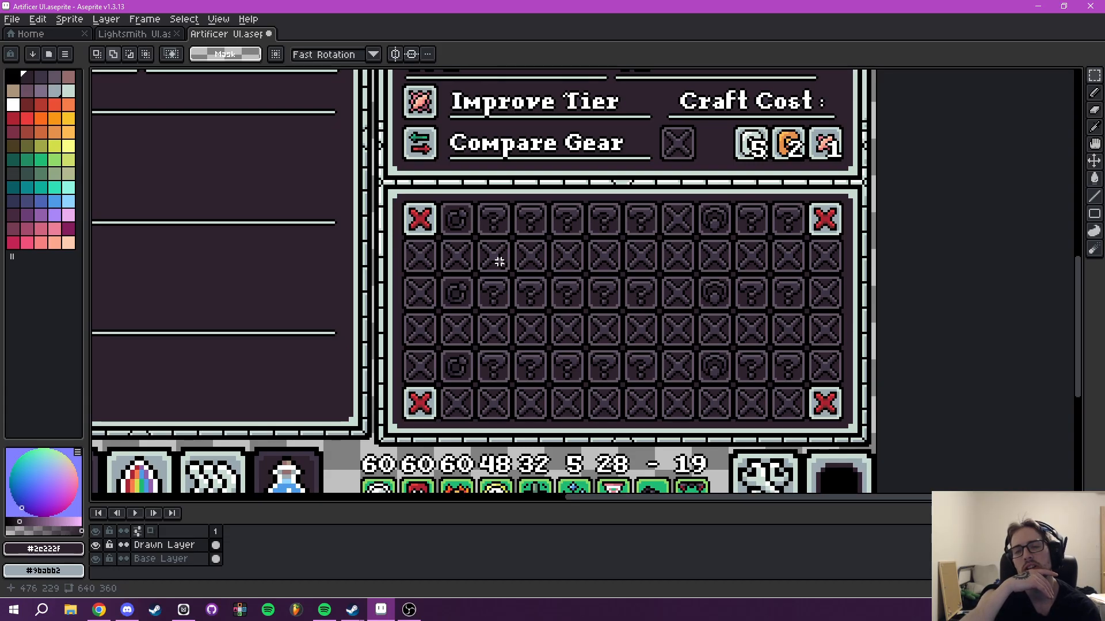
scroll(627, 206, "down", 4)
scroll(627, 296, "up", 1)
left_click_drag(643, 194, 631, 317)
scroll(614, 267, "up", 3)
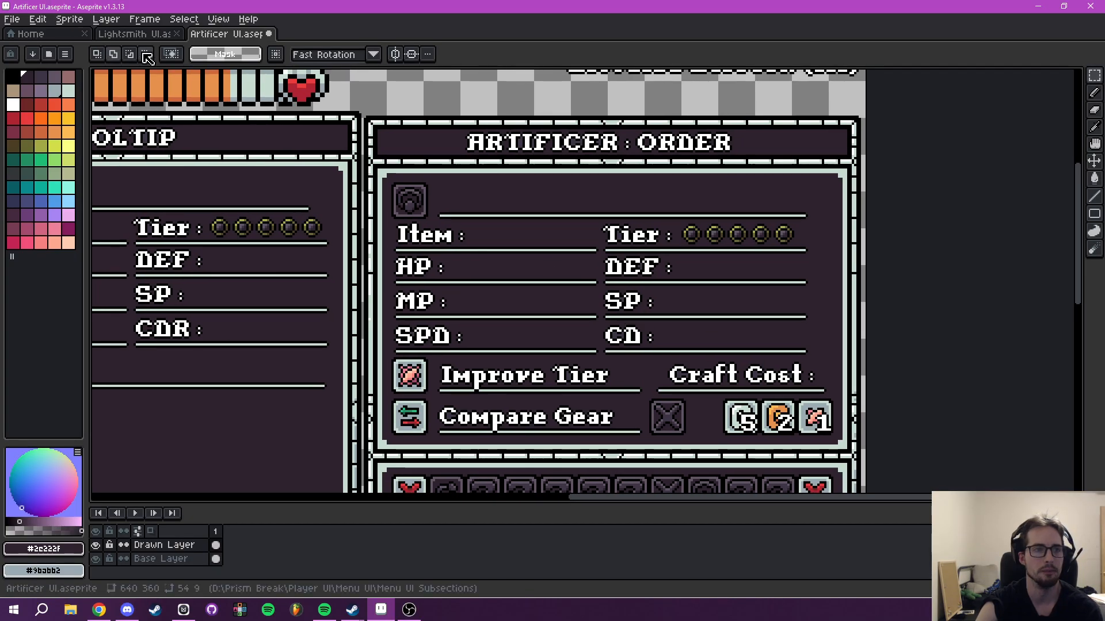
Examine the Lightsmith UI file's frames to compare its coloured title, item and grid variants, and return to the Artificer UI file.
left_click(135, 33)
scroll(663, 172, "down", 2)
scroll(663, 173, "down", 3)
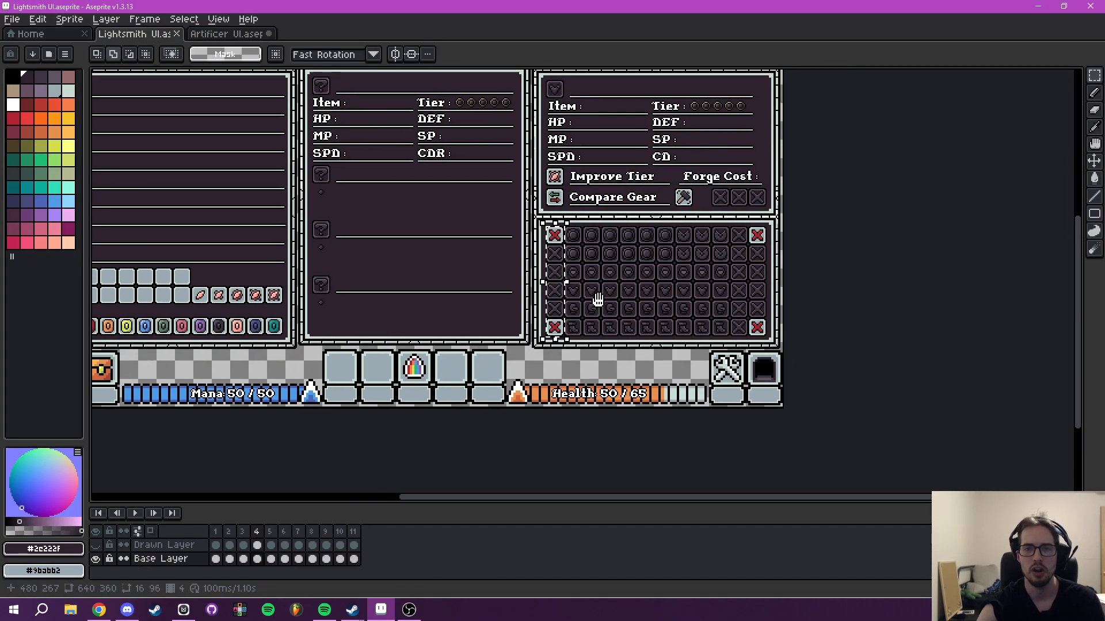
scroll(592, 299, "up", 2)
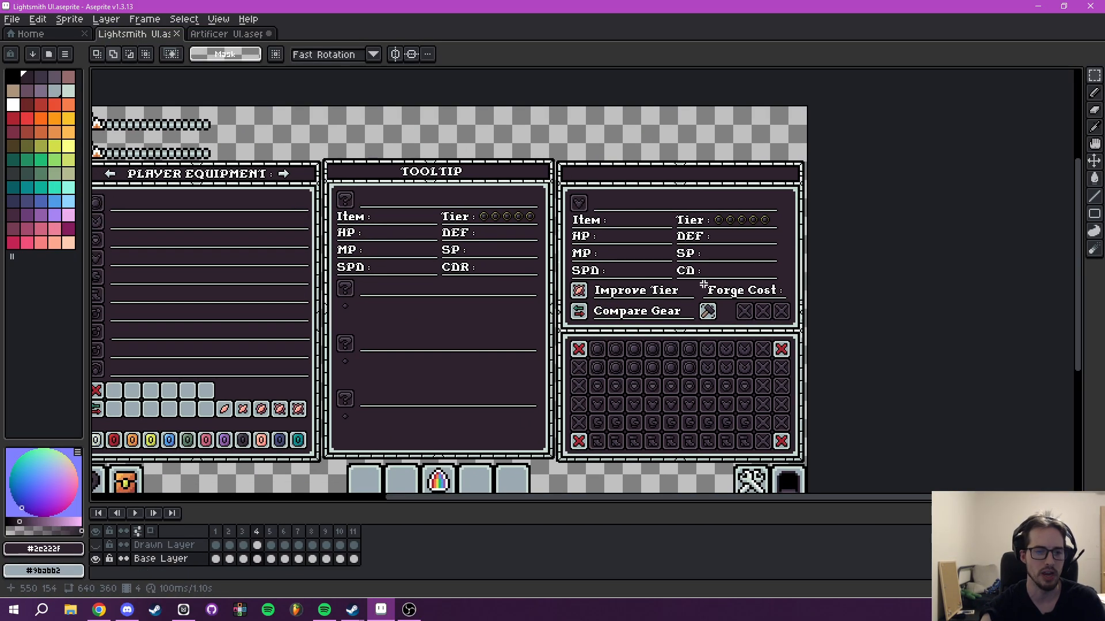
left_click(271, 533)
key("Right")
key("Right")
key("Right")
key("Right")
key("Right")
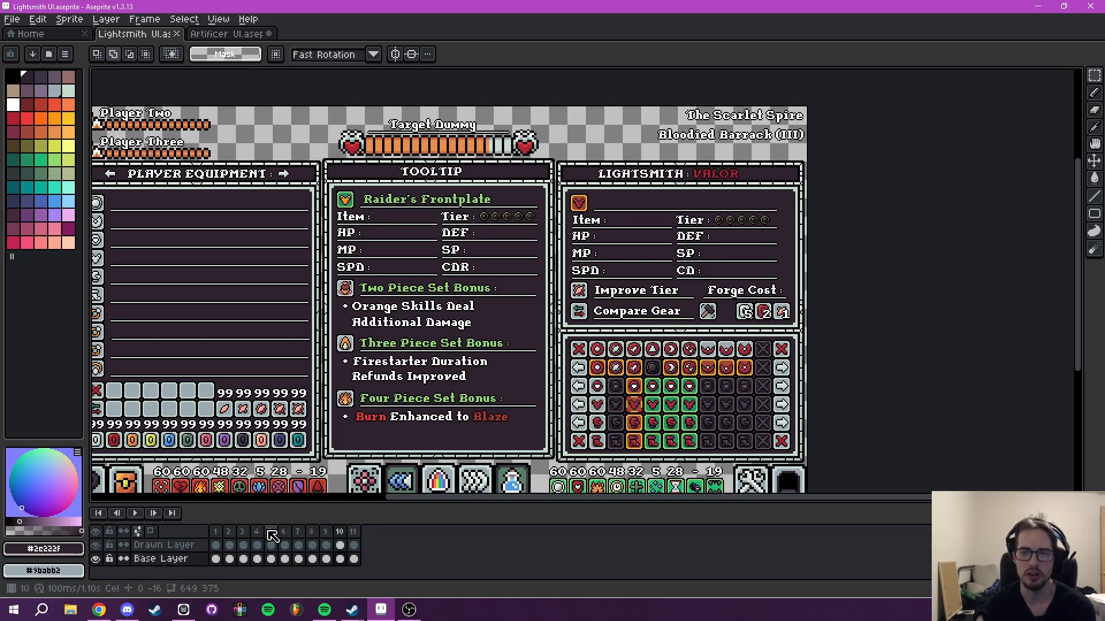
key("Right")
key("Right")
key("Right")
key("Right")
key("Right")
key("Left")
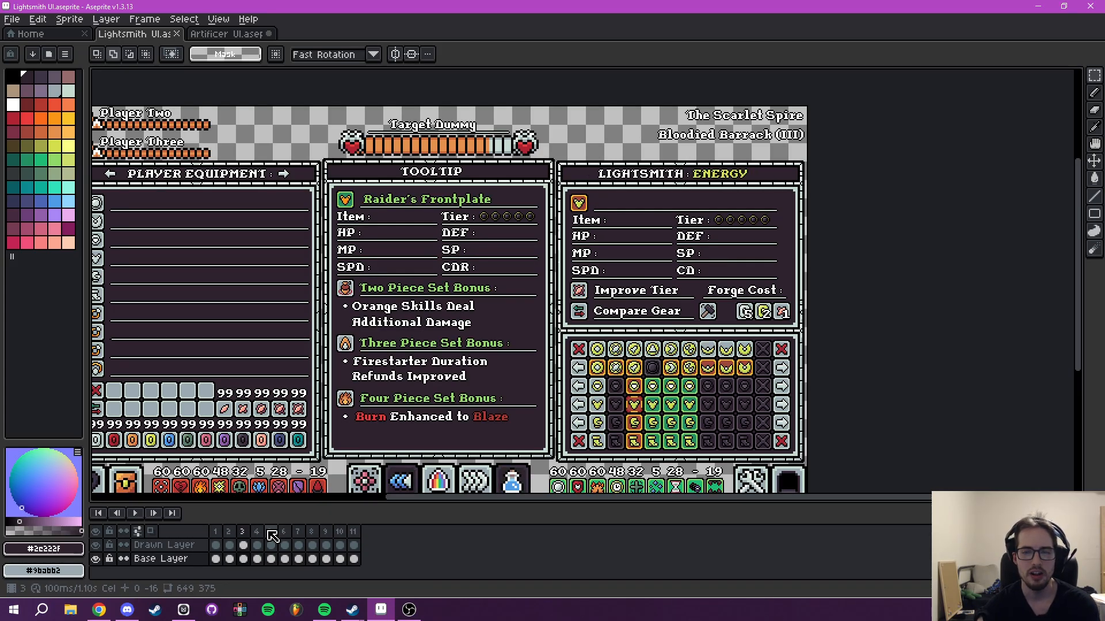
key("Right")
key("Right")
key("Right")
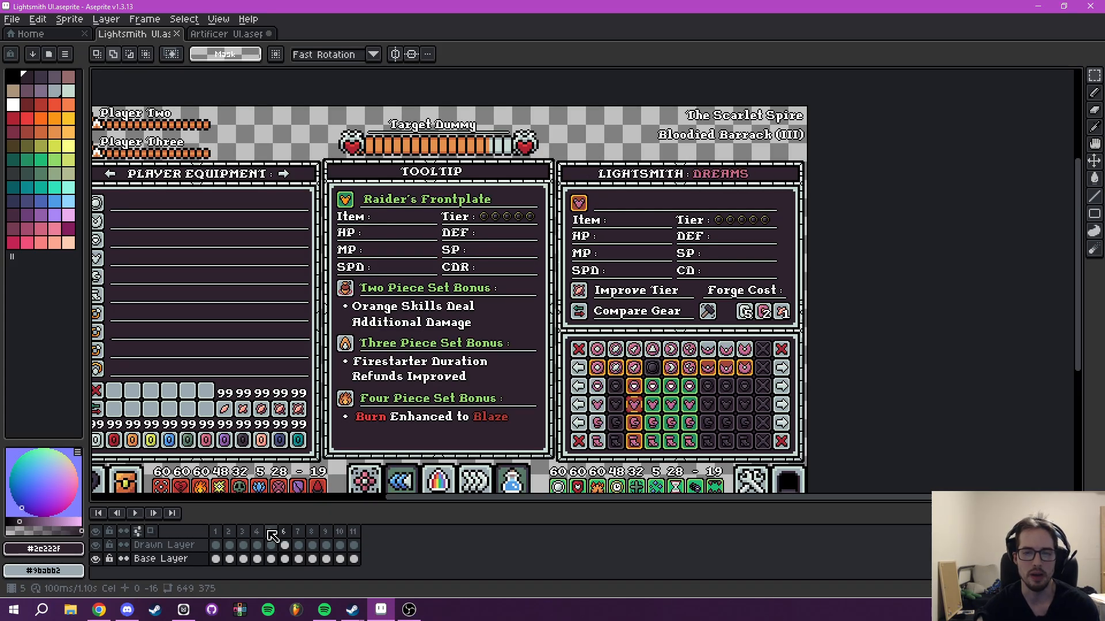
key("Left")
key("Left")
key("Left")
left_click(212, 35)
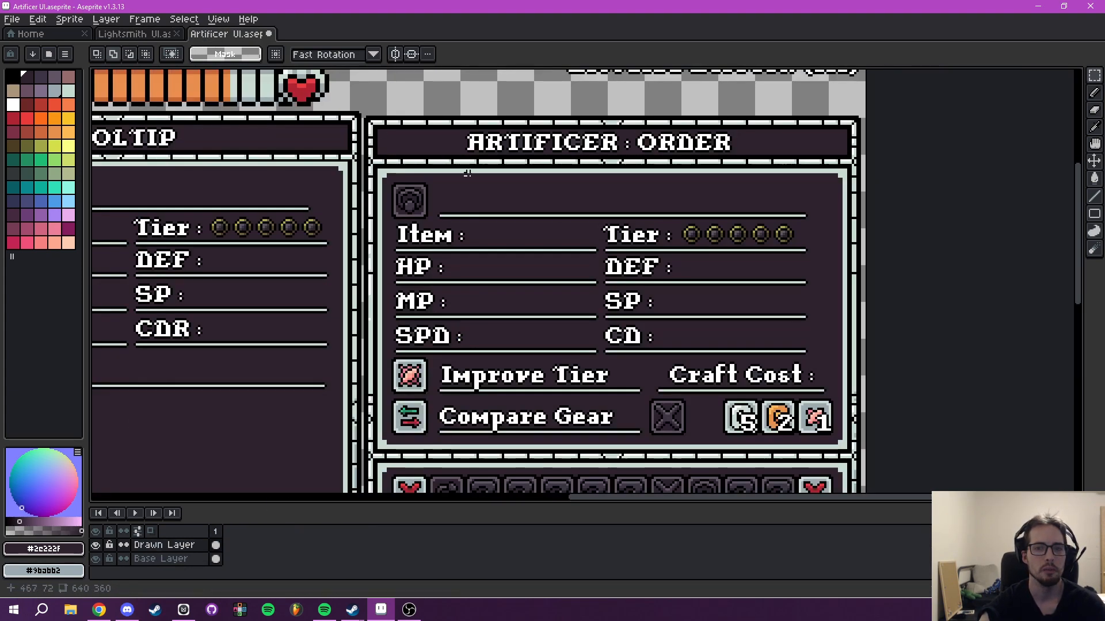
scroll(458, 167, "down", 2)
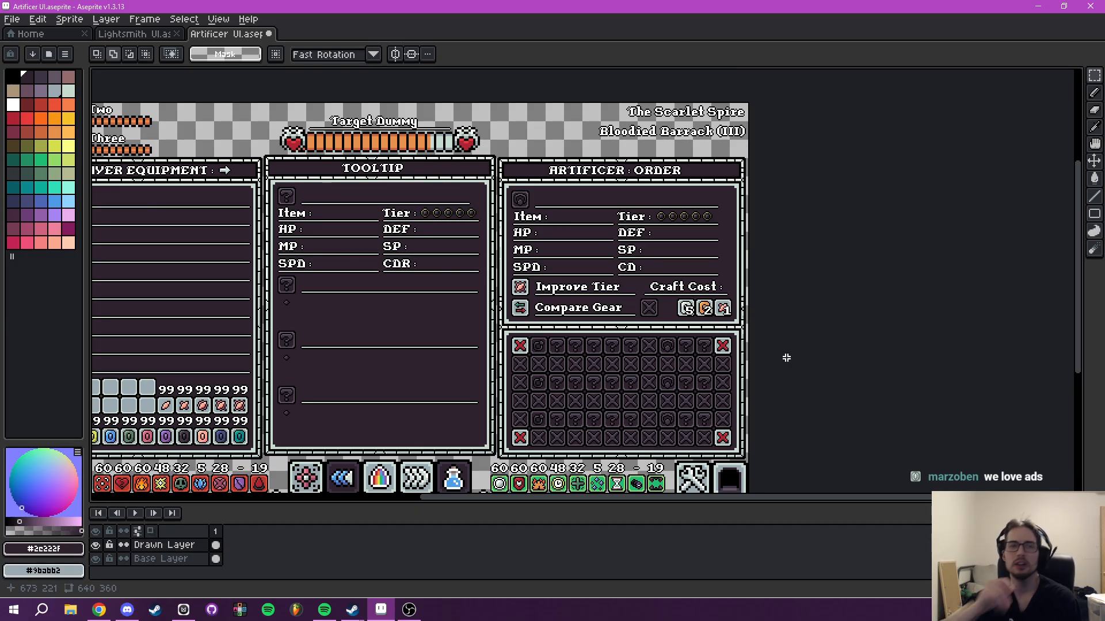
Switch to Milanote and examine the Gear / Loot board's loot tables, collectibles and Armor Set Bonus Index.
left_click(189, 615)
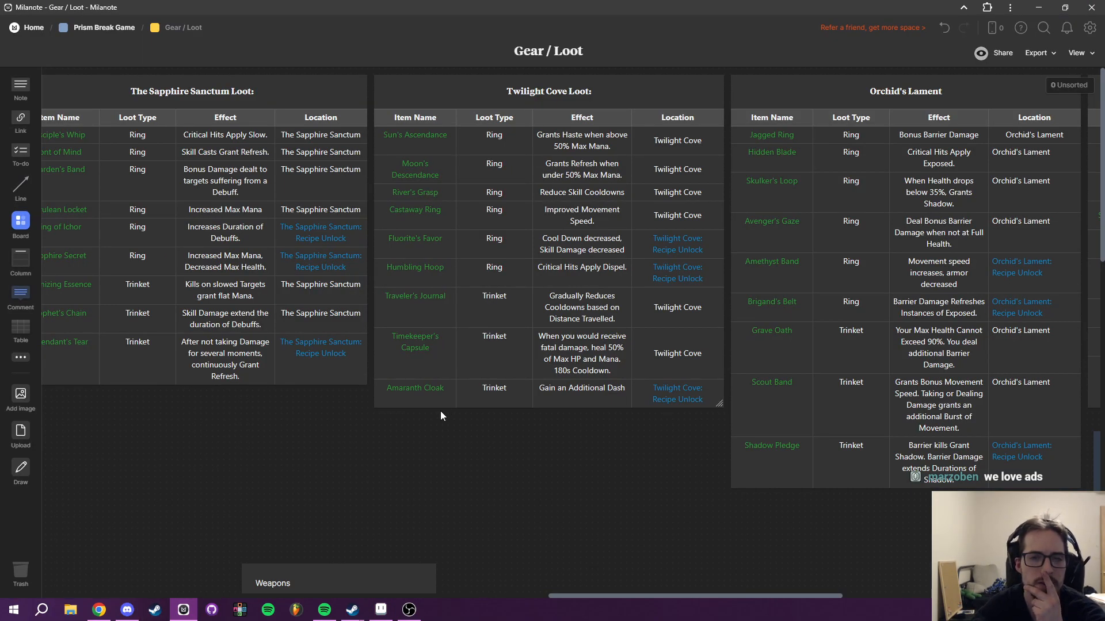
left_click_drag(299, 447, 805, 466)
left_click_drag(460, 448, 910, 494)
left_click_drag(521, 496, 969, 293)
left_click_drag(520, 456, 580, 367)
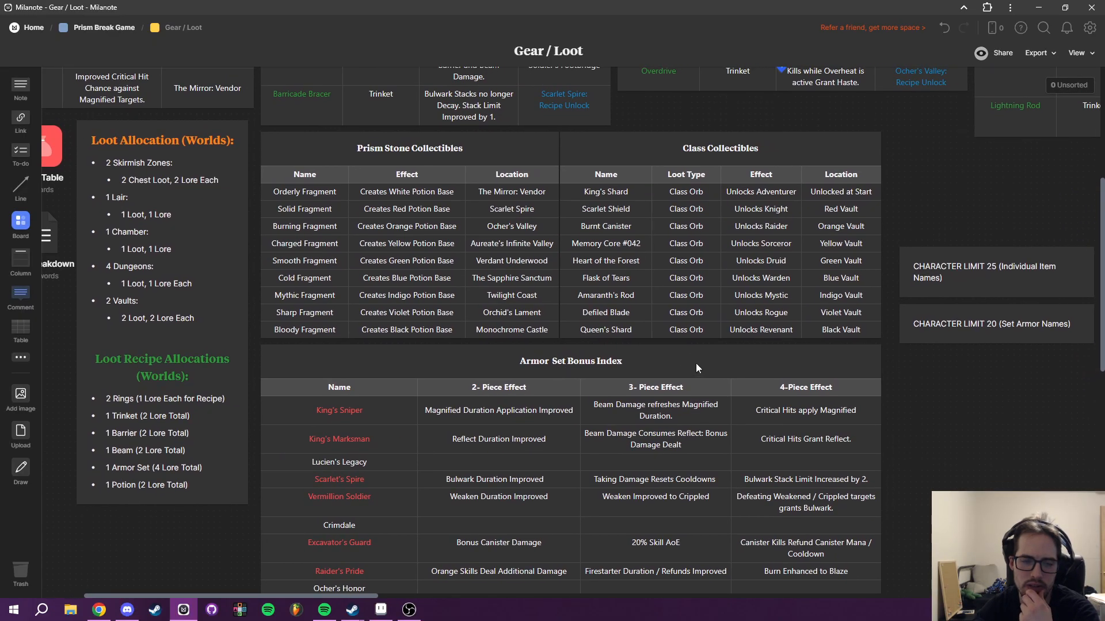
left_click_drag(741, 382, 647, 487)
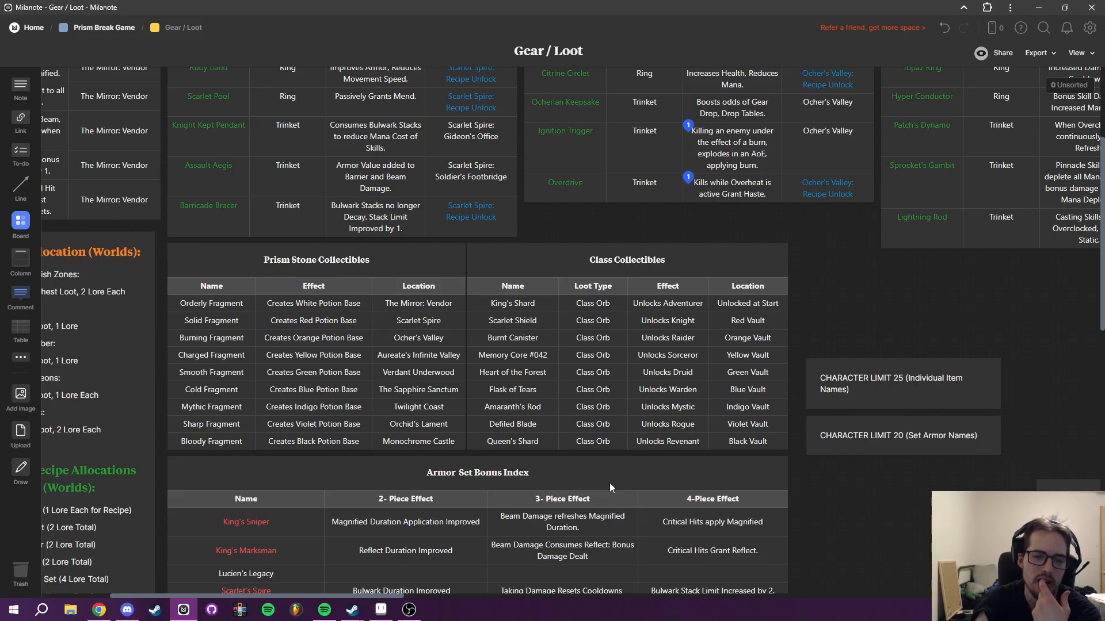
Examine more of the Gear / Loot board's tables in Milanote, and switch back to the Artificer UI file in Aseprite.
left_click_drag(909, 305, 641, 388)
left_click_drag(951, 395, 856, 329)
left_click_drag(742, 372, 133, 445)
left_click(381, 609)
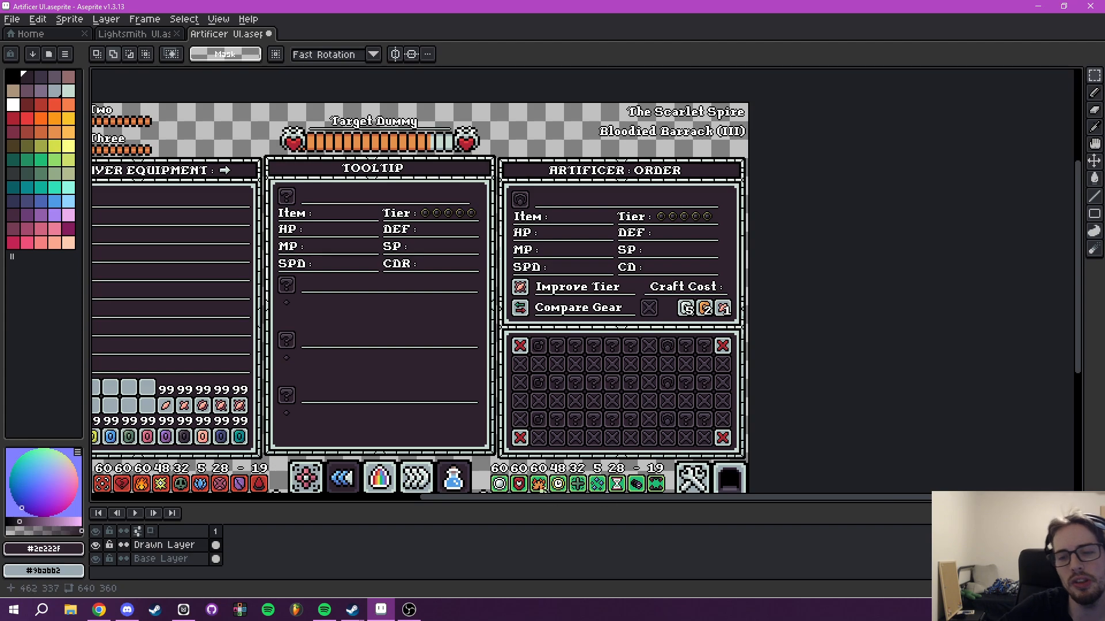
Examine the Artificer grid's ring, trinket and placeholder slots alongside the Tooltip panel's empty bonus rows and the full mockup.
left_click_drag(554, 402, 522, 328)
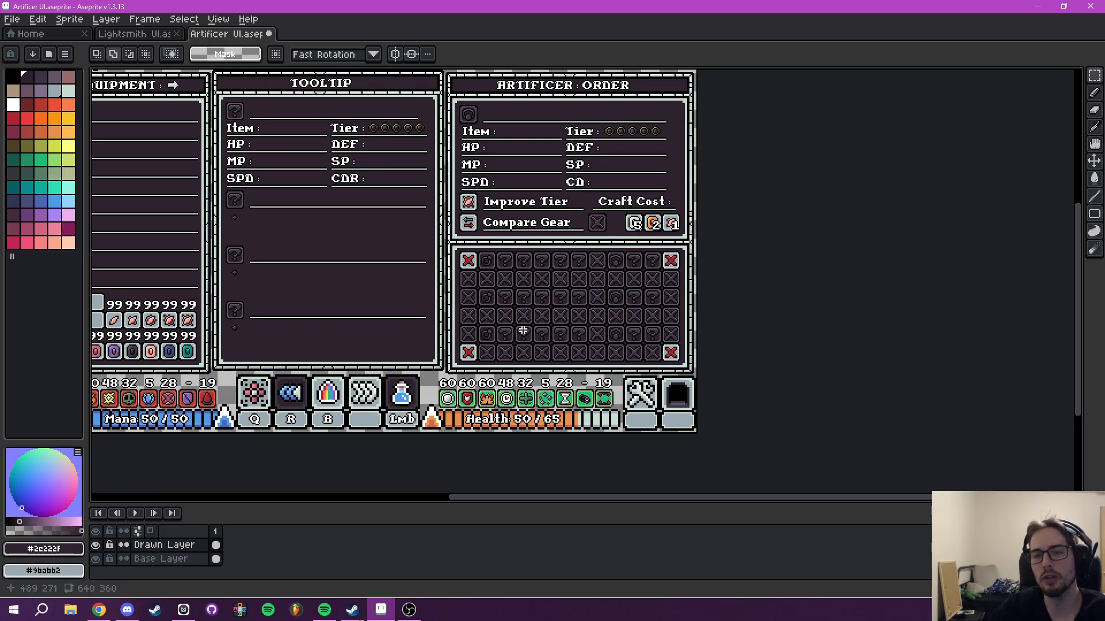
scroll(522, 330, "down", 2)
scroll(525, 339, "up", 4)
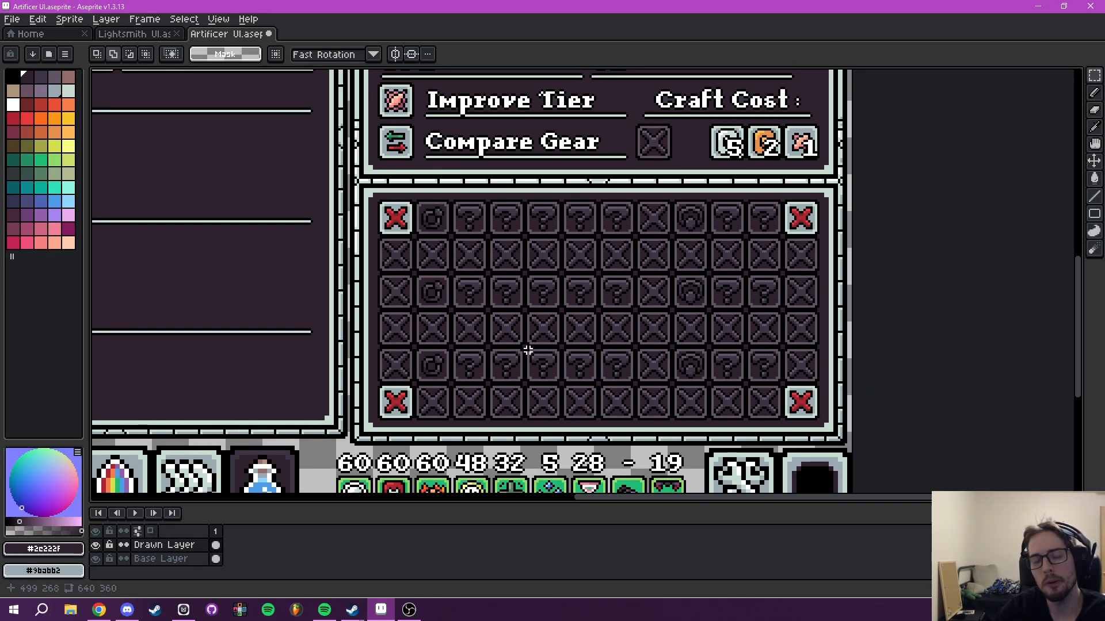
left_click_drag(506, 335, 453, 390)
left_click_drag(448, 314, 478, 317)
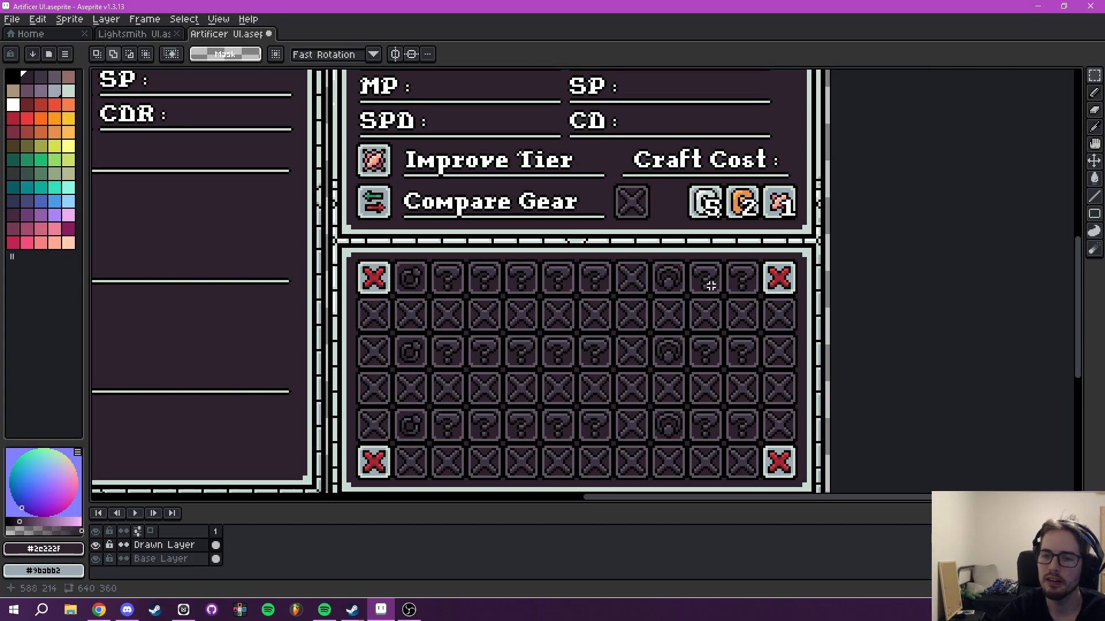
left_click_drag(677, 337, 658, 323)
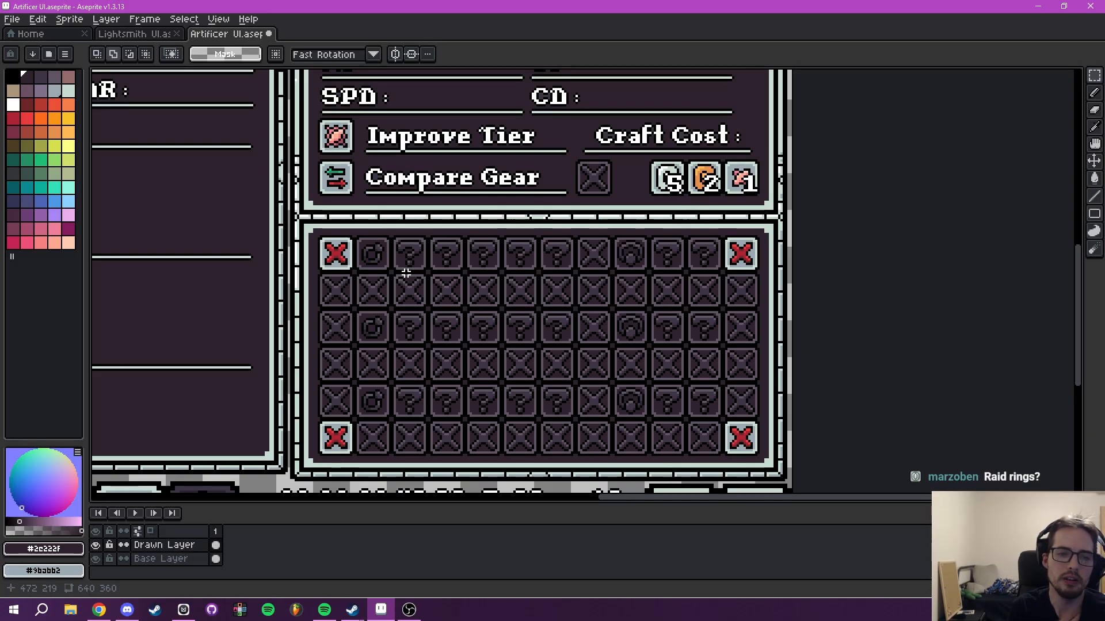
left_click_drag(222, 353, 596, 357)
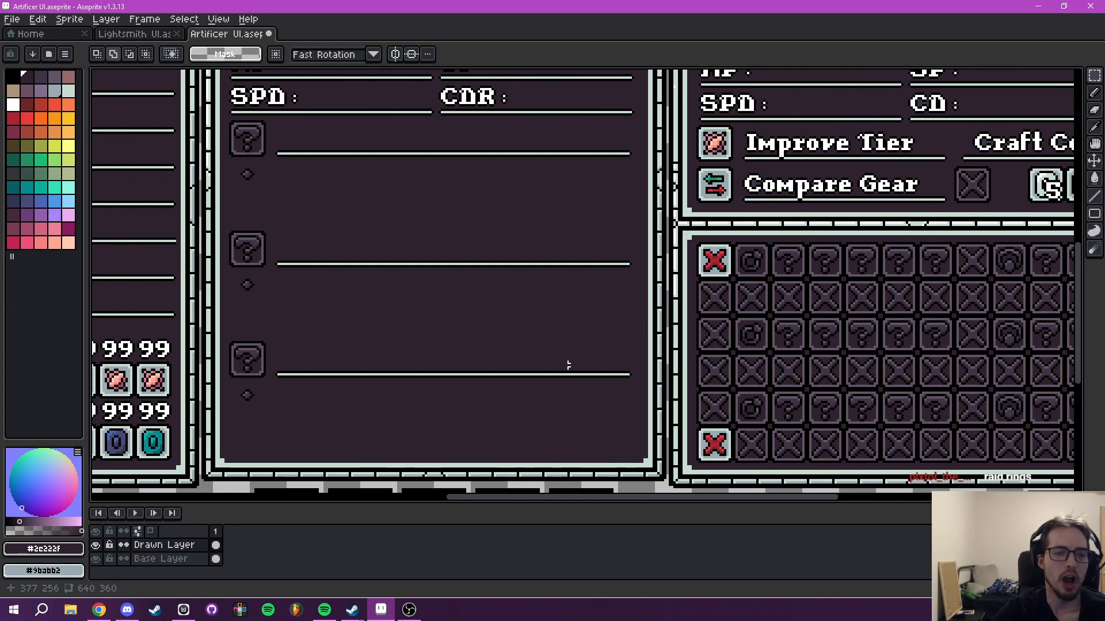
left_click_drag(338, 351, 508, 391)
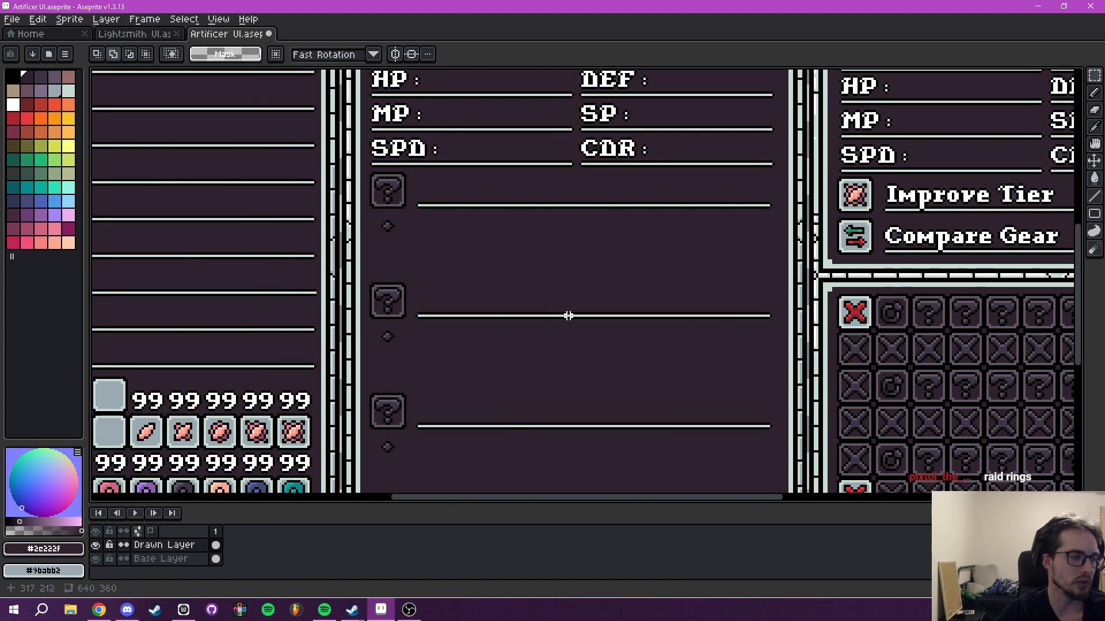
scroll(576, 316, "down", 2)
left_click_drag(562, 321, 468, 323)
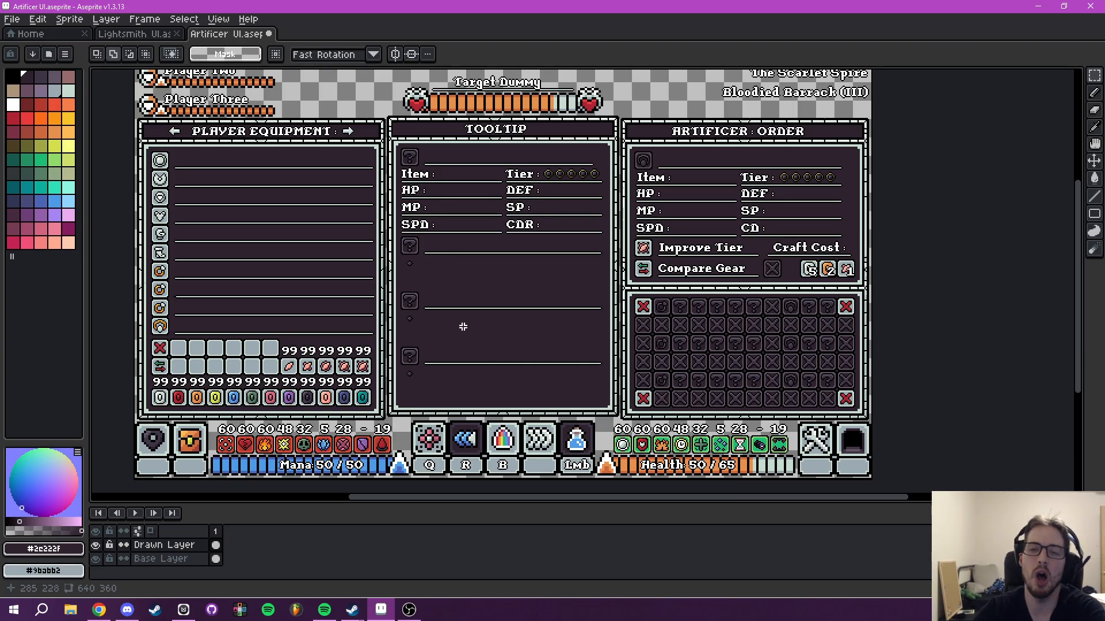
scroll(660, 351, "up", 4)
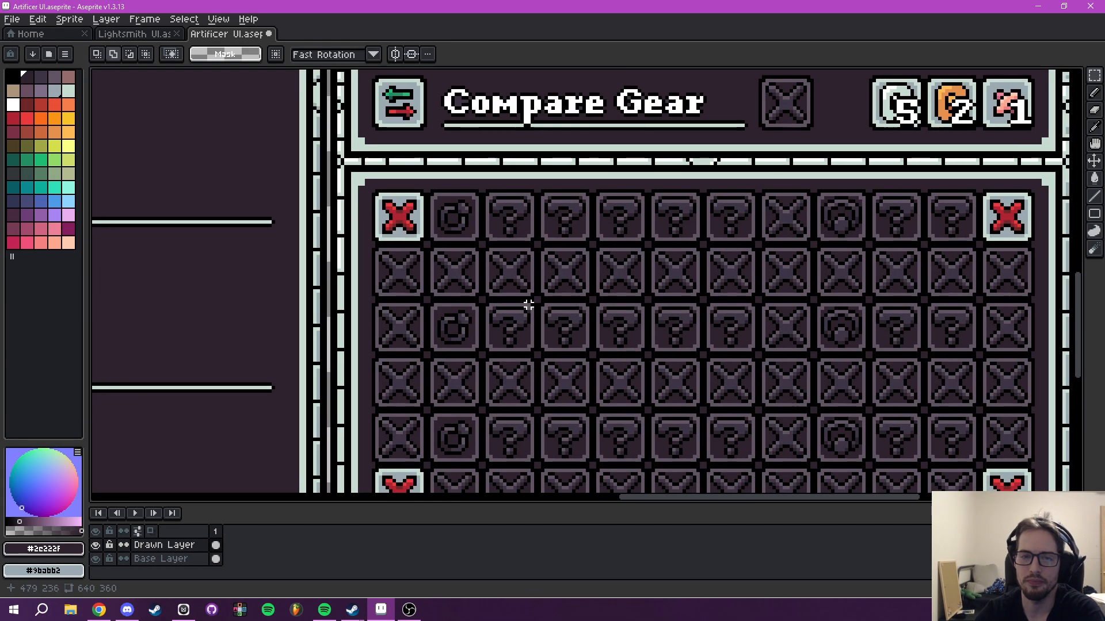
scroll(528, 309, "down", 4)
Examine the gear icon grid in the Lightsmith UI file as a reference, and return to the Artificer UI file.
left_click(122, 35)
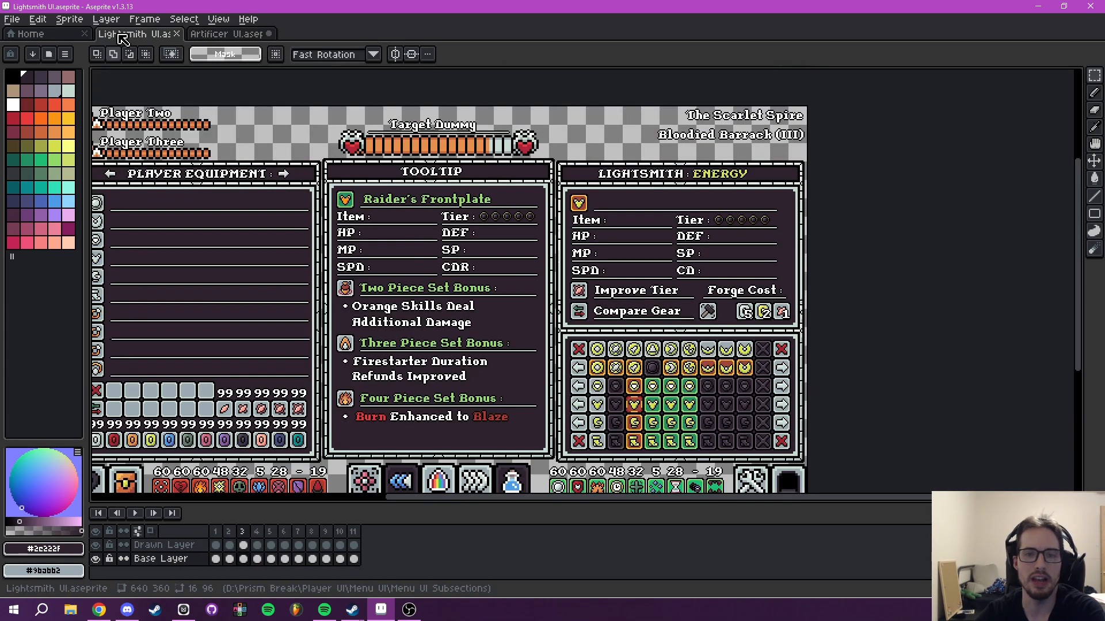
scroll(674, 492, "up", 3)
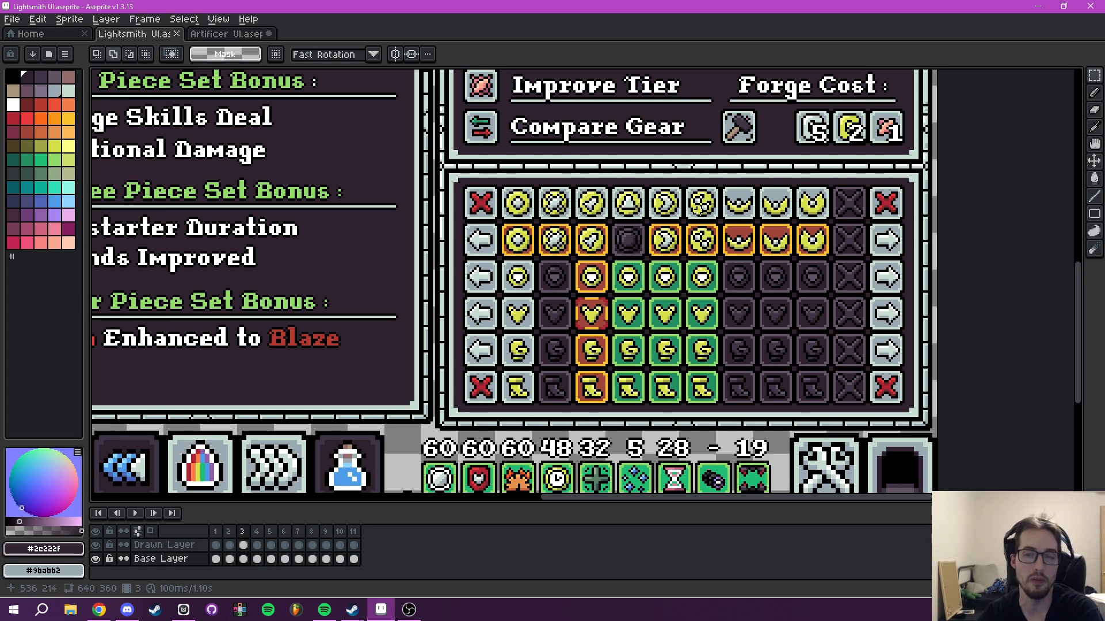
left_click_drag(763, 273, 809, 244)
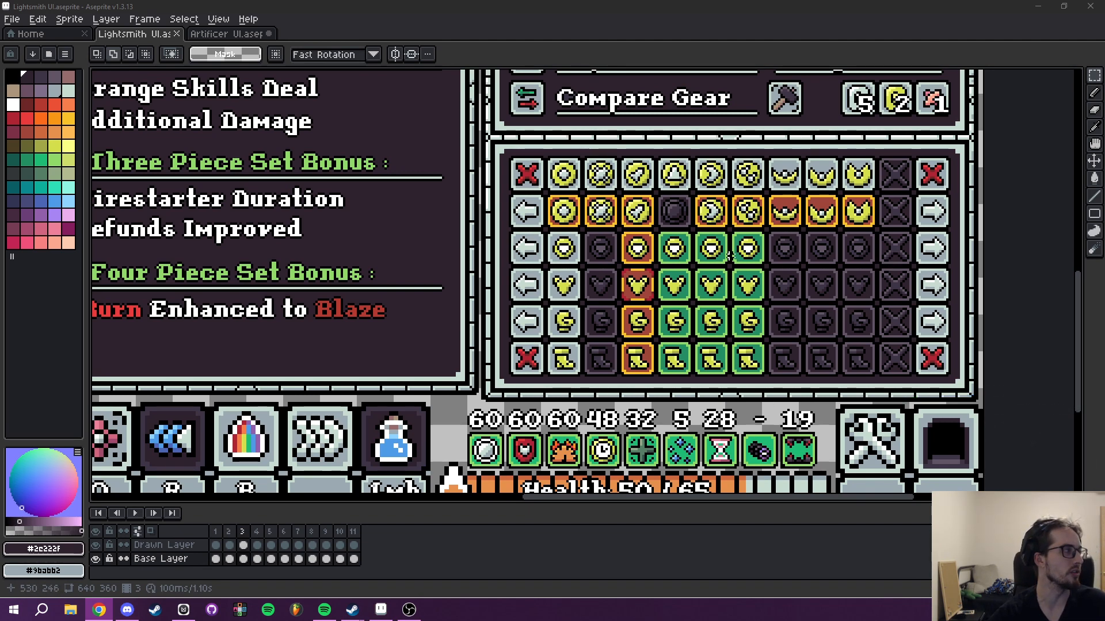
scroll(801, 283, "down", 2)
scroll(756, 302, "up", 1)
scroll(755, 303, "up", 2)
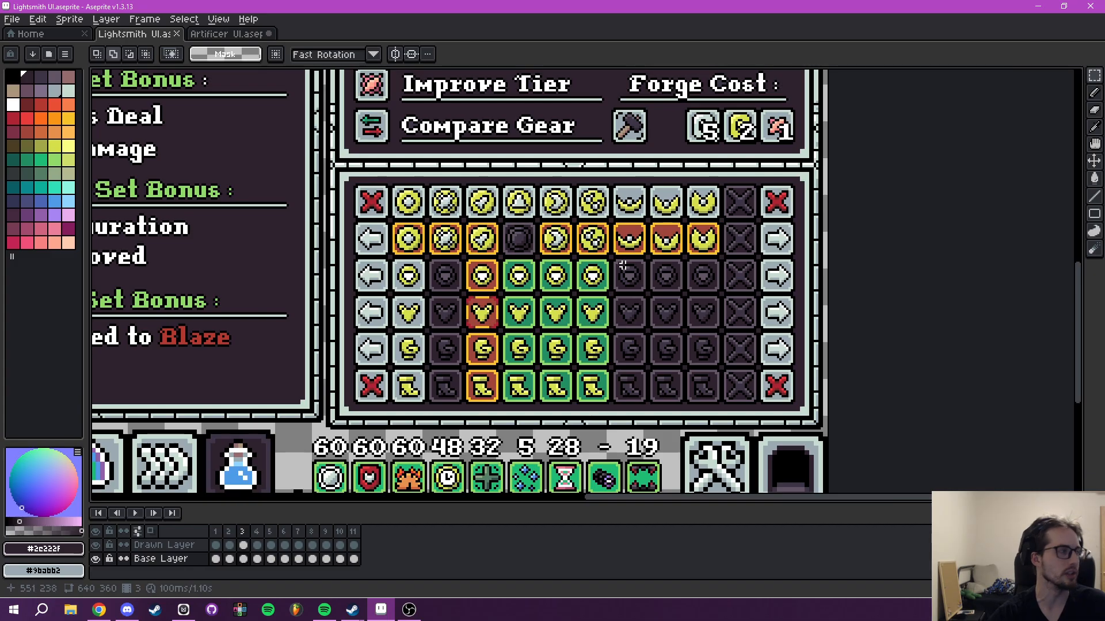
key("ctrl+Tab")
Examine the Artificer slot grid together with the item panel's stat, Improve Tier and Craft Cost rows.
scroll(510, 318, "up", 2)
scroll(510, 318, "up", 4)
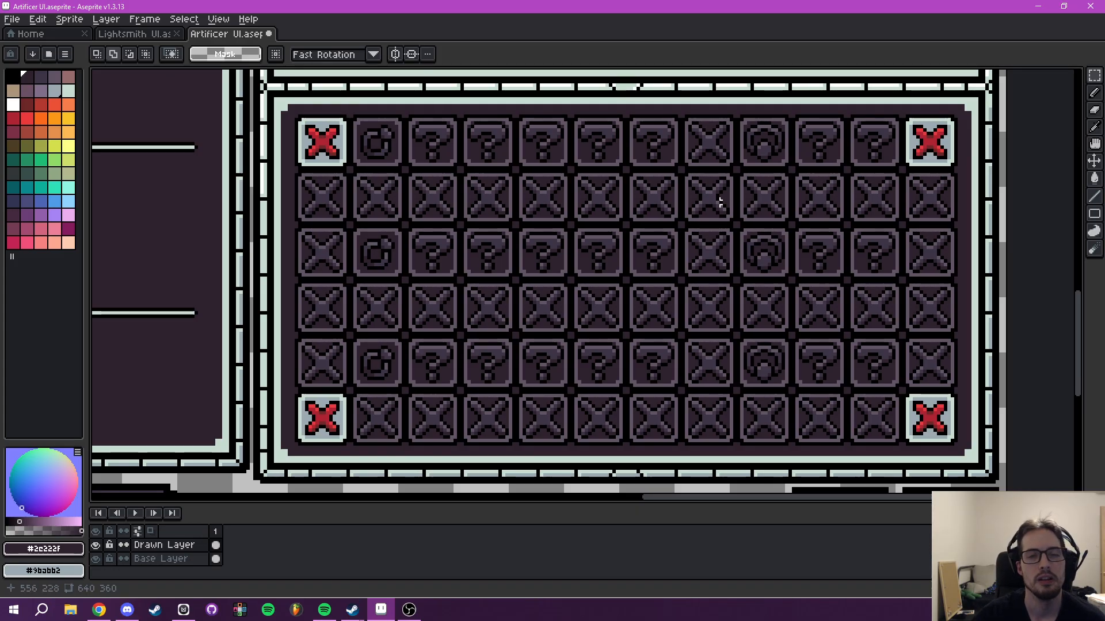
scroll(586, 244, "down", 3)
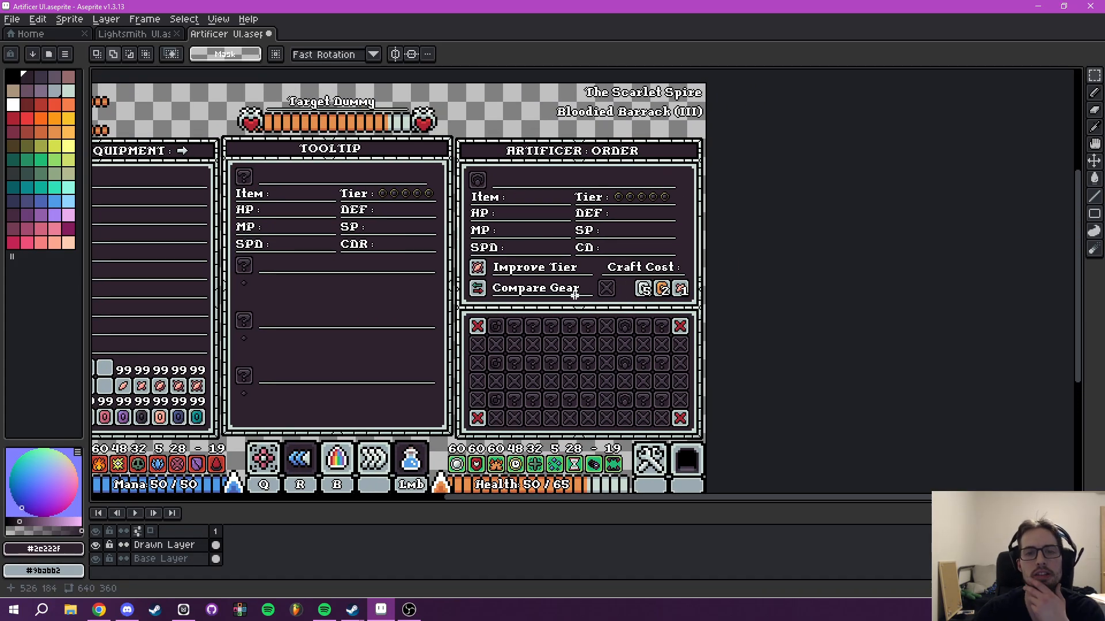
scroll(575, 295, "up", 3)
left_click_drag(604, 207, 625, 149)
left_click_drag(585, 252, 547, 287)
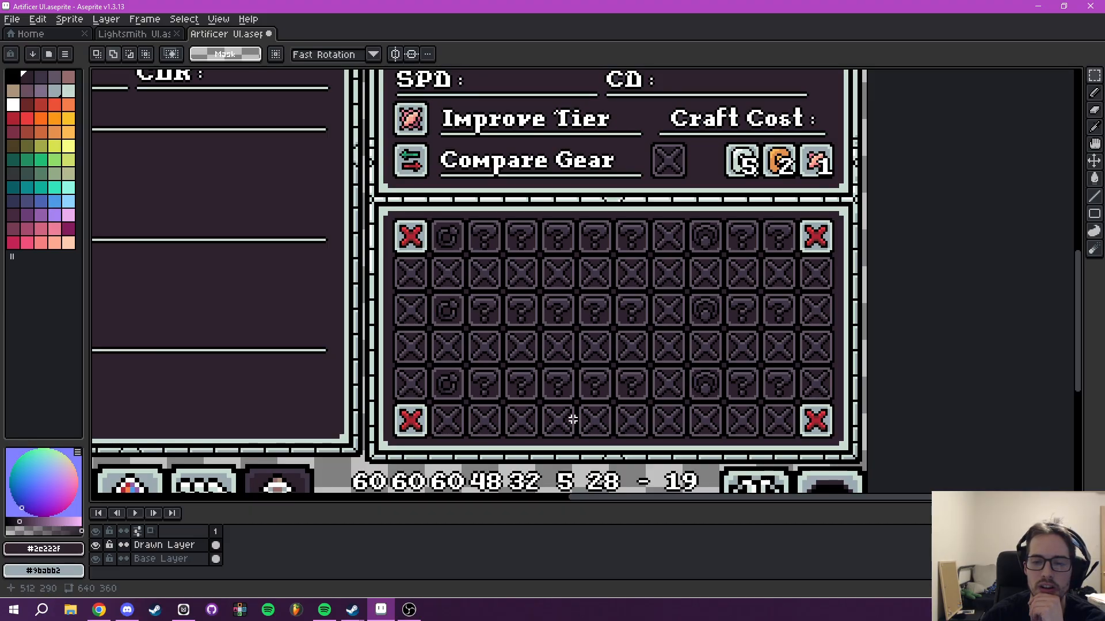
scroll(653, 309, "up", 5)
left_click_drag(734, 214, 789, 195)
left_click_drag(719, 246, 730, 204)
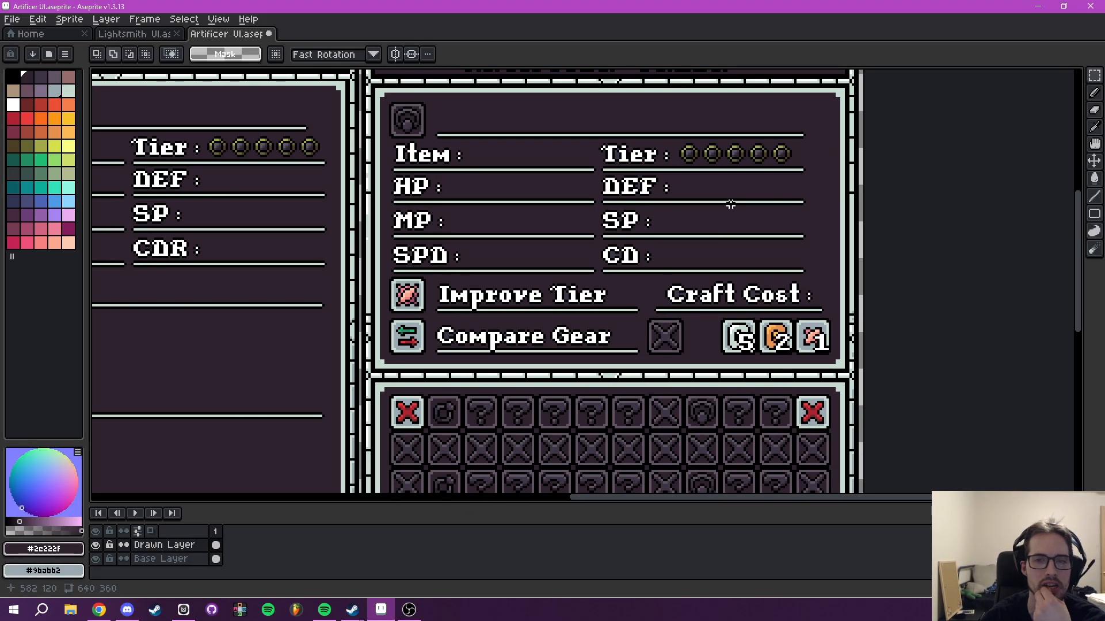
left_click_drag(569, 319, 569, 152)
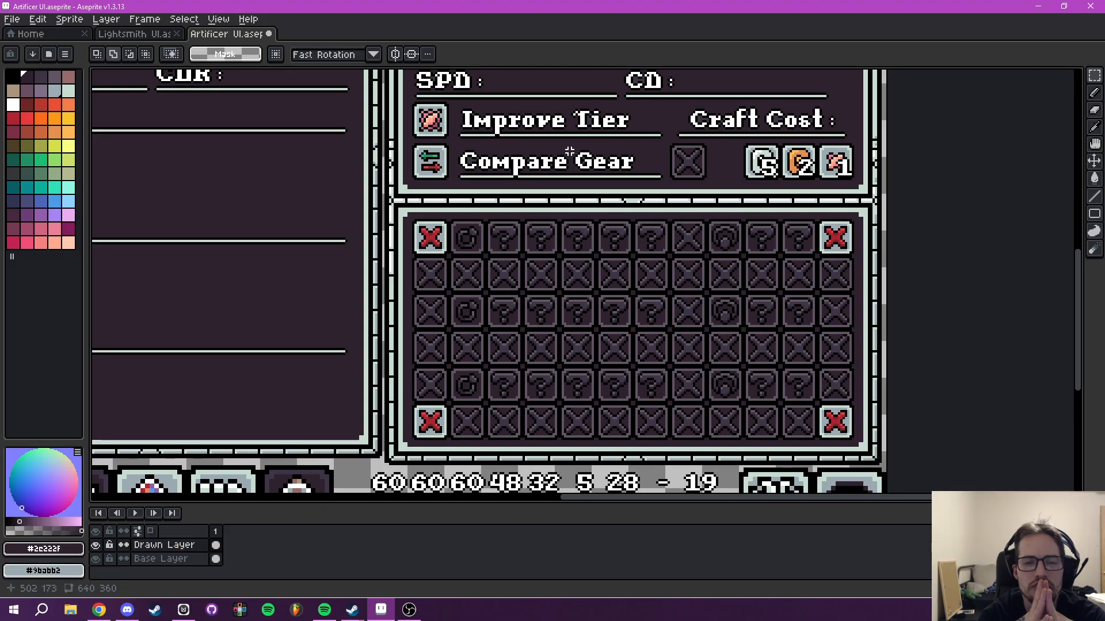
left_click_drag(577, 272, 478, 285)
left_click_drag(325, 268, 358, 274)
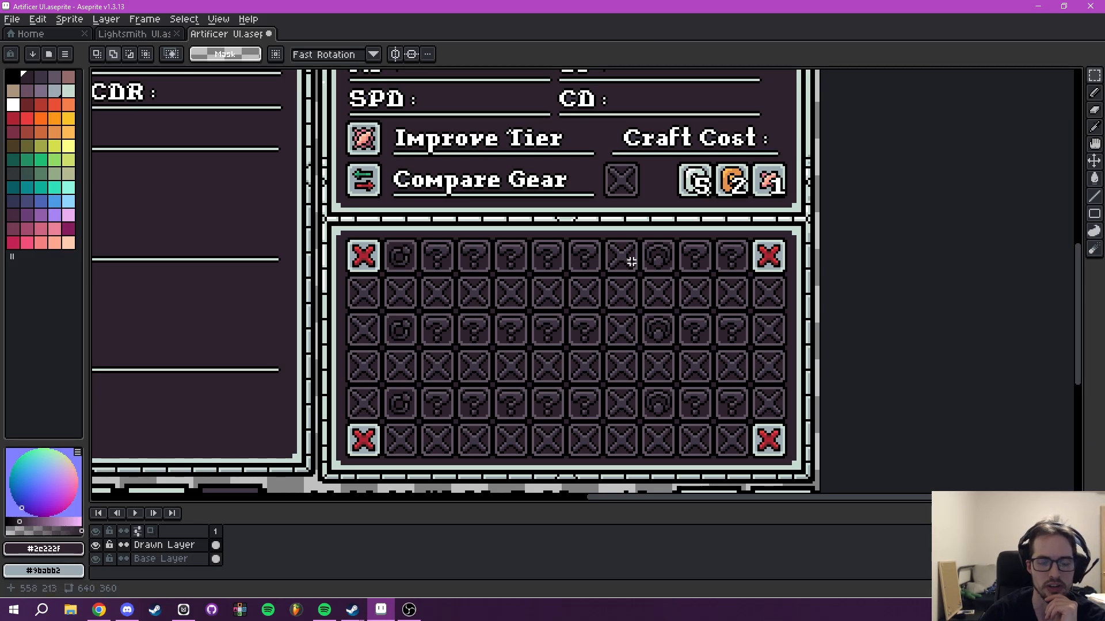
Review the Artificer grid's slot rows and red corner slots up close and against the whole mockup layout.
scroll(466, 253, "down", 5)
scroll(466, 248, "up", 5)
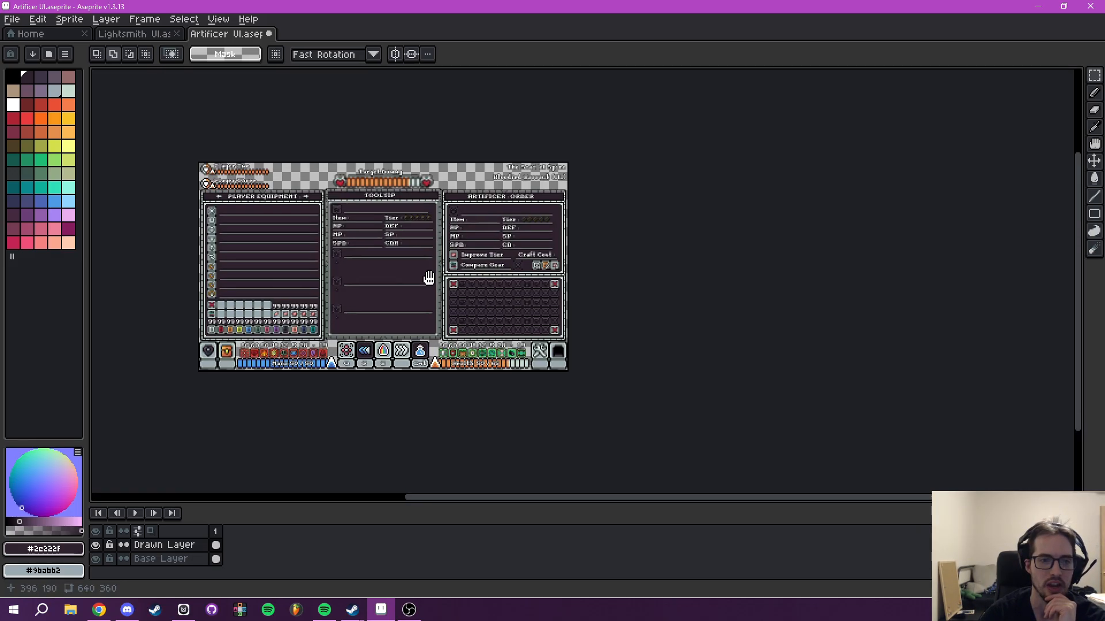
left_click_drag(474, 357, 498, 350)
scroll(498, 351, "up", 2)
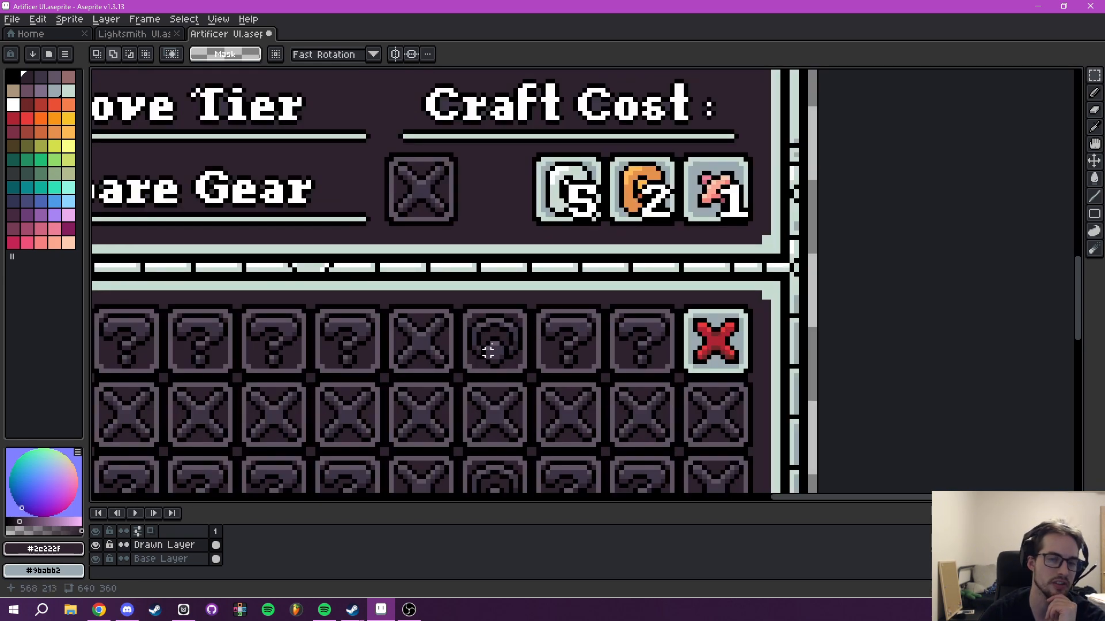
scroll(482, 345, "down", 1)
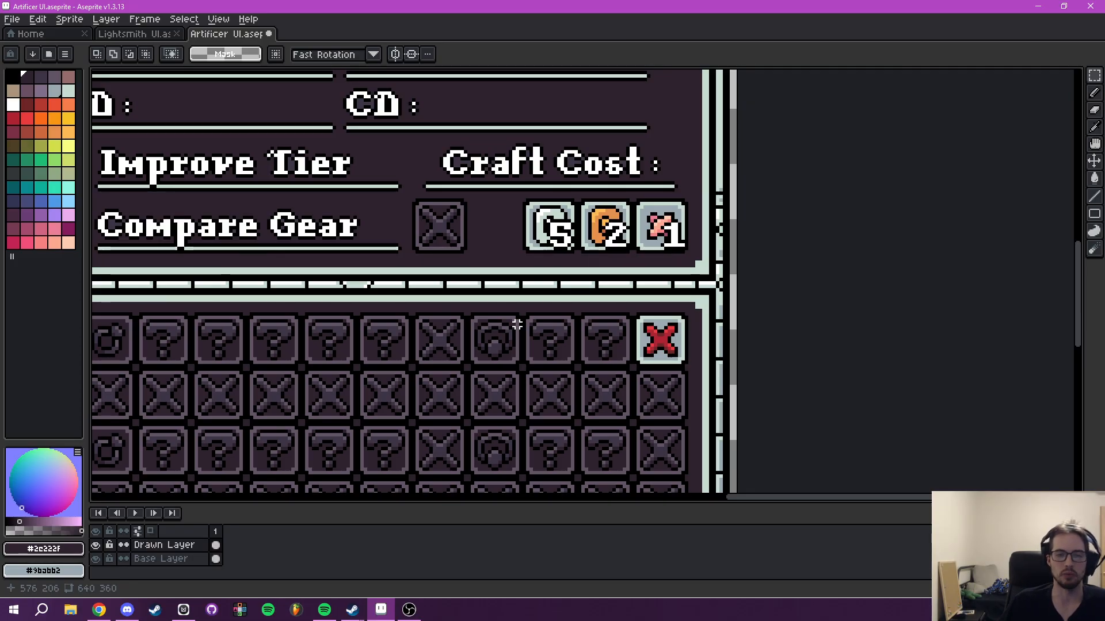
scroll(516, 325, "down", 3)
scroll(532, 307, "up", 2)
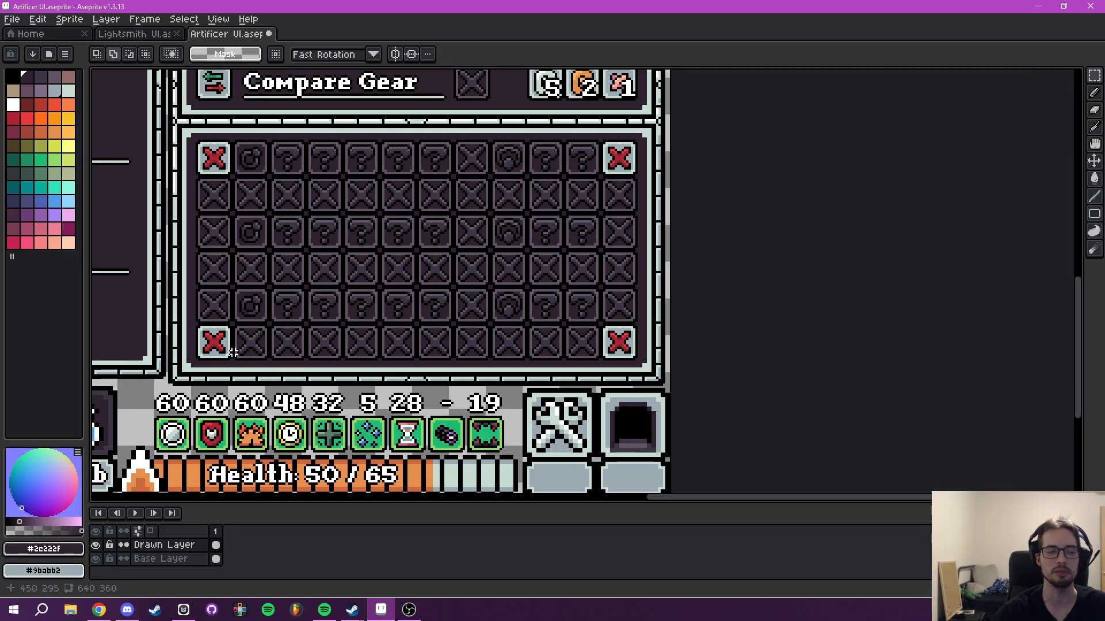
scroll(593, 309, "up", 3)
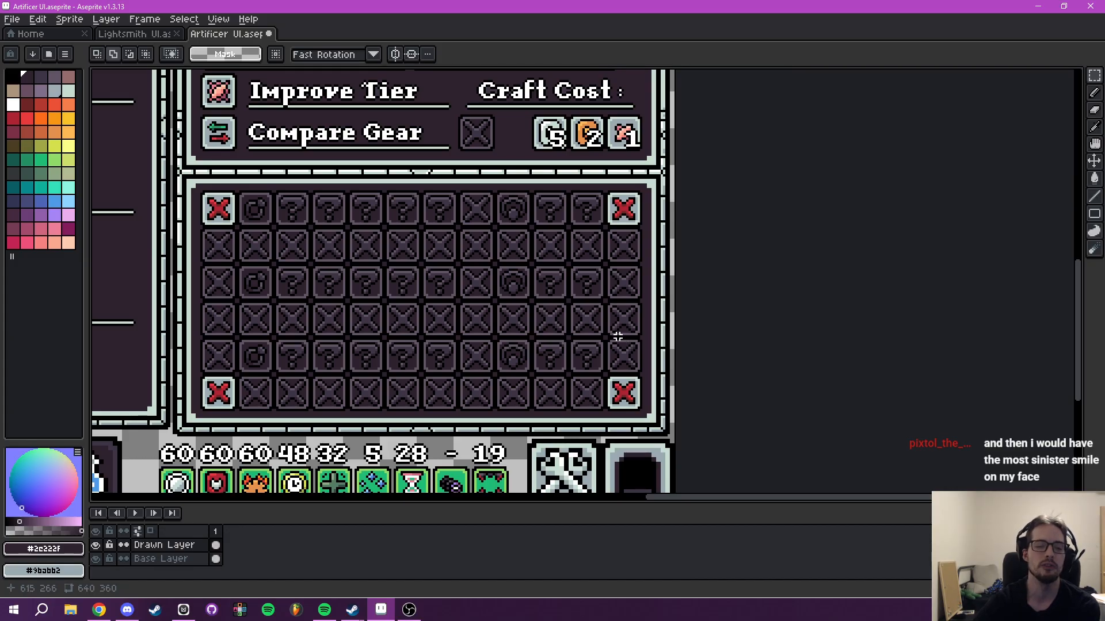
scroll(627, 343, "down", 4)
scroll(575, 397, "up", 3)
left_click_drag(580, 399, 684, 393)
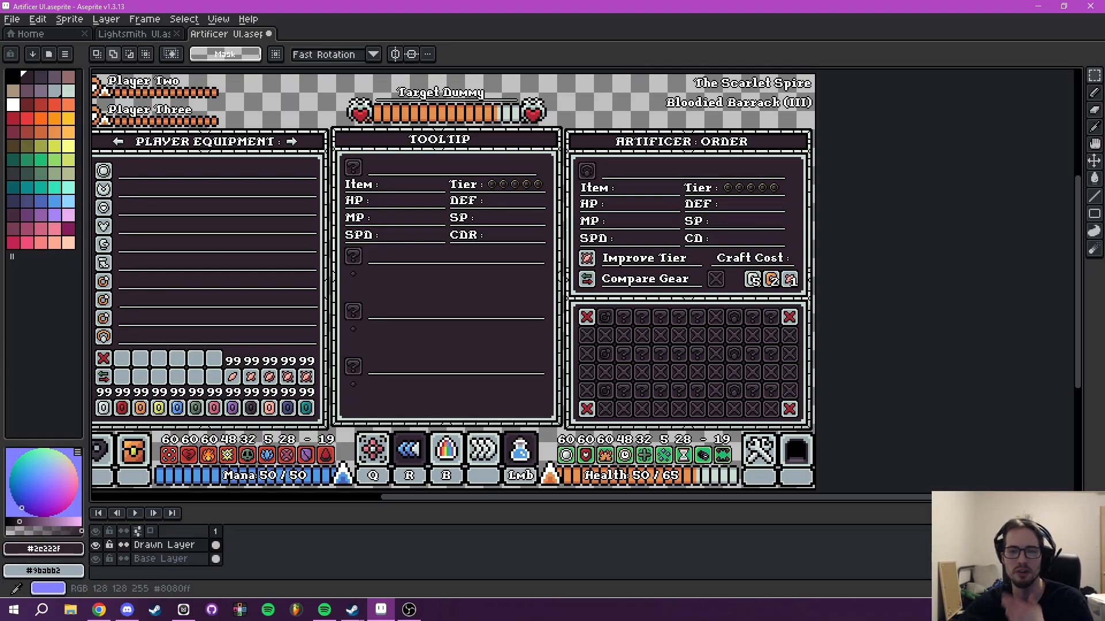
scroll(659, 308, "down", 1)
scroll(728, 295, "up", 1)
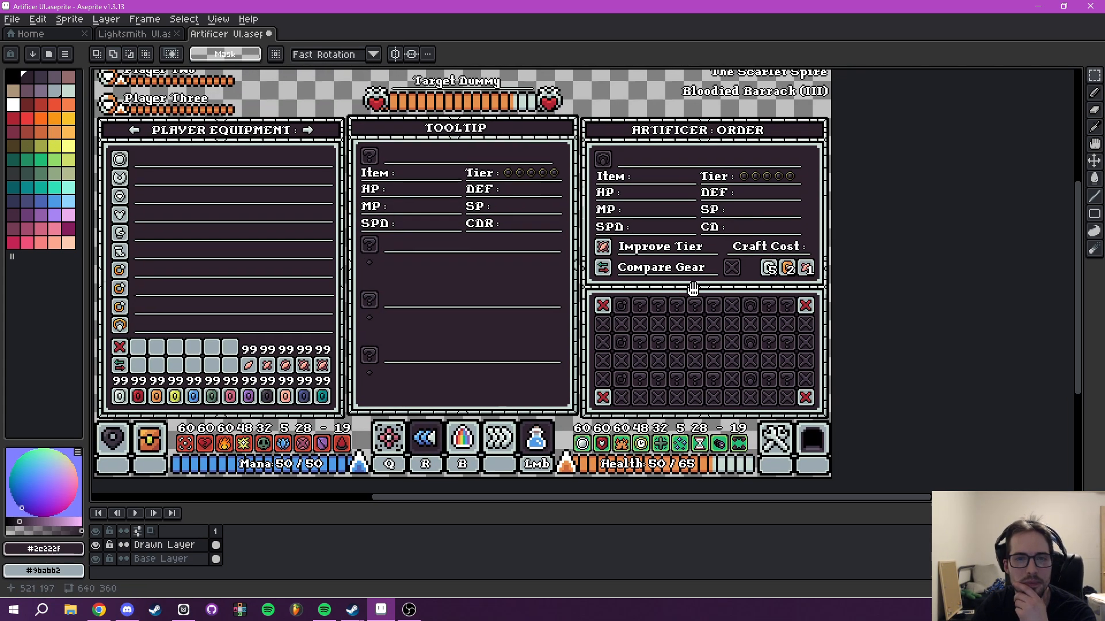
Open the Universal_Accessories_Sheet sprite from Prism Break's Player UI, Menu Icons, Equipment Icons, Trinket Icons folder.
left_click(11, 19)
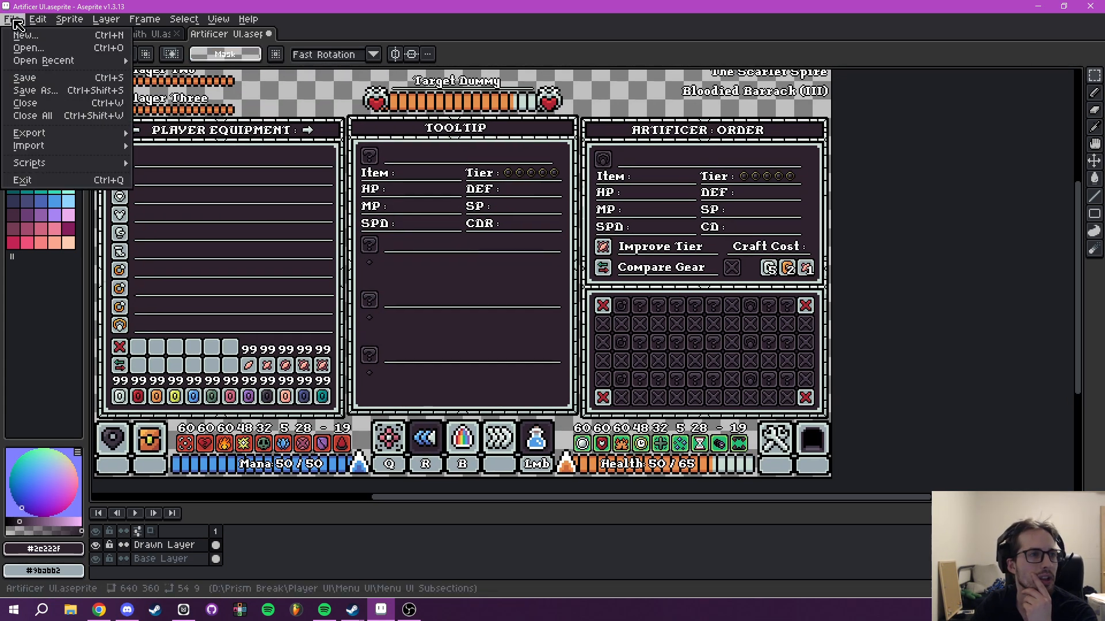
left_click(26, 50)
left_click(53, 264)
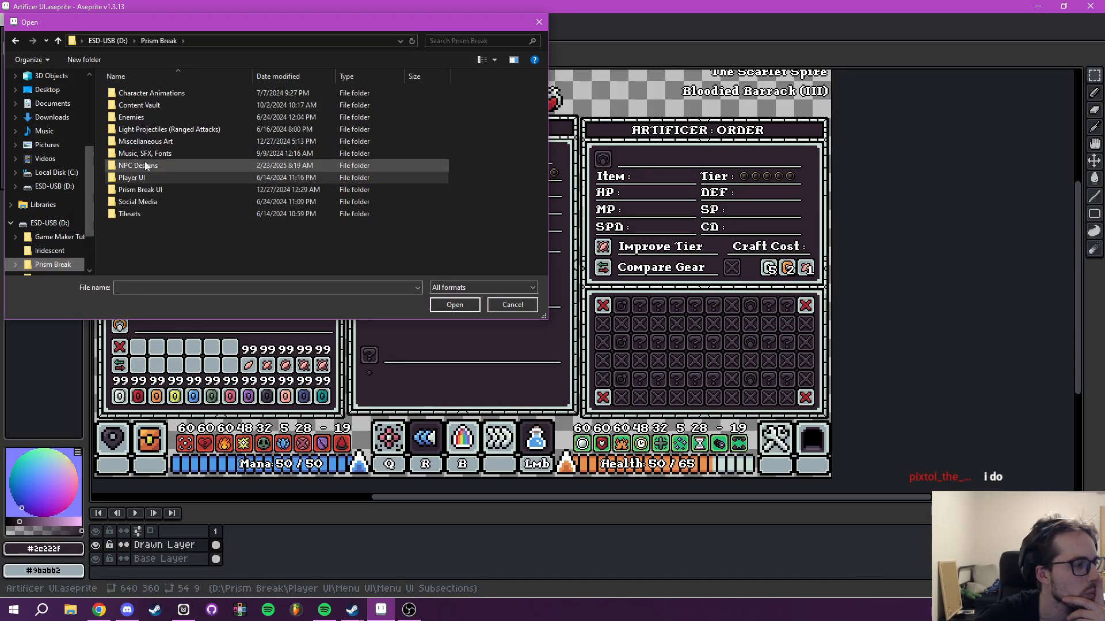
left_click(150, 179)
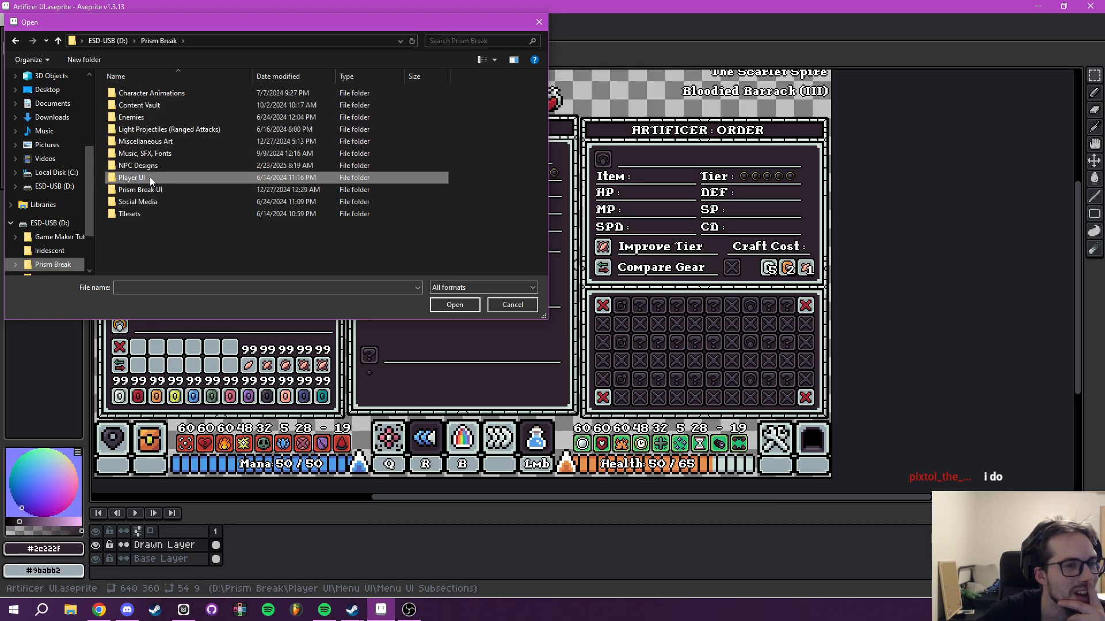
double_click(149, 178)
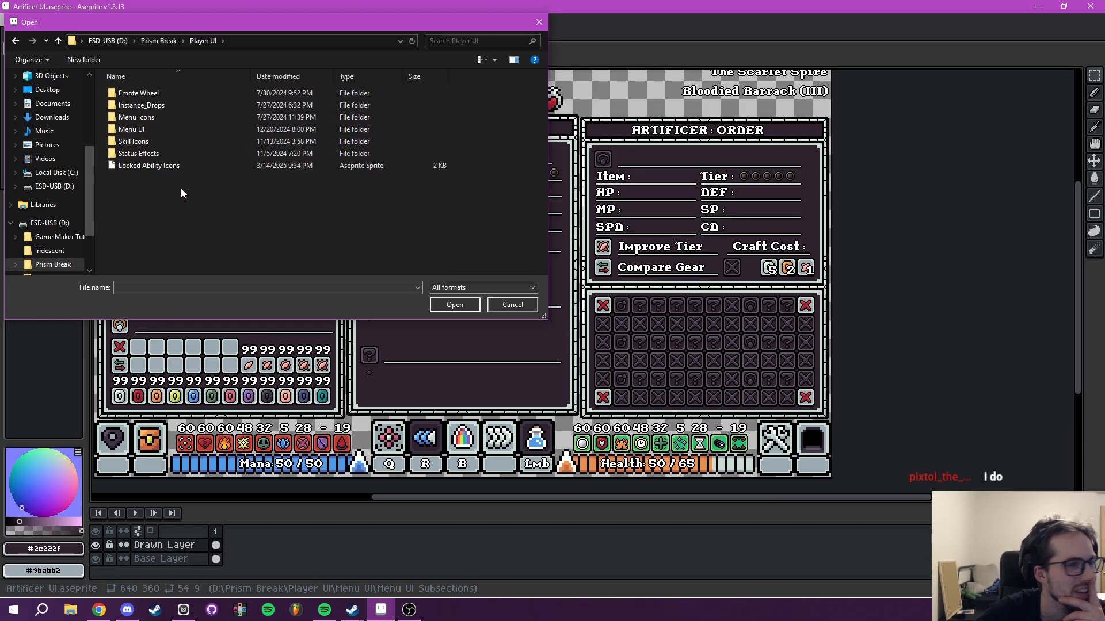
double_click(152, 116)
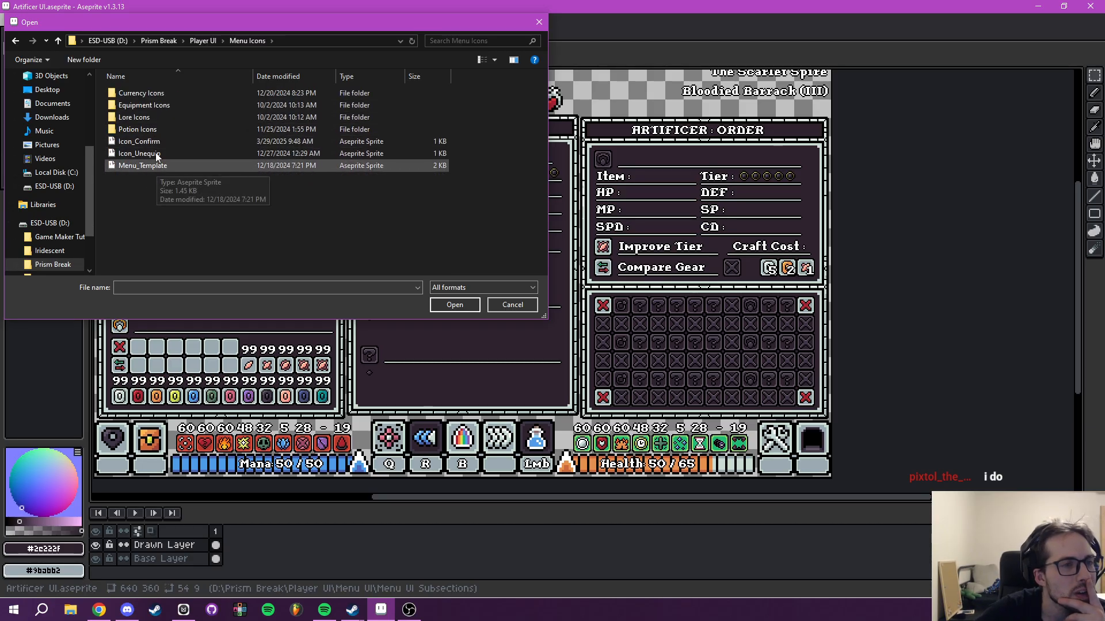
double_click(154, 107)
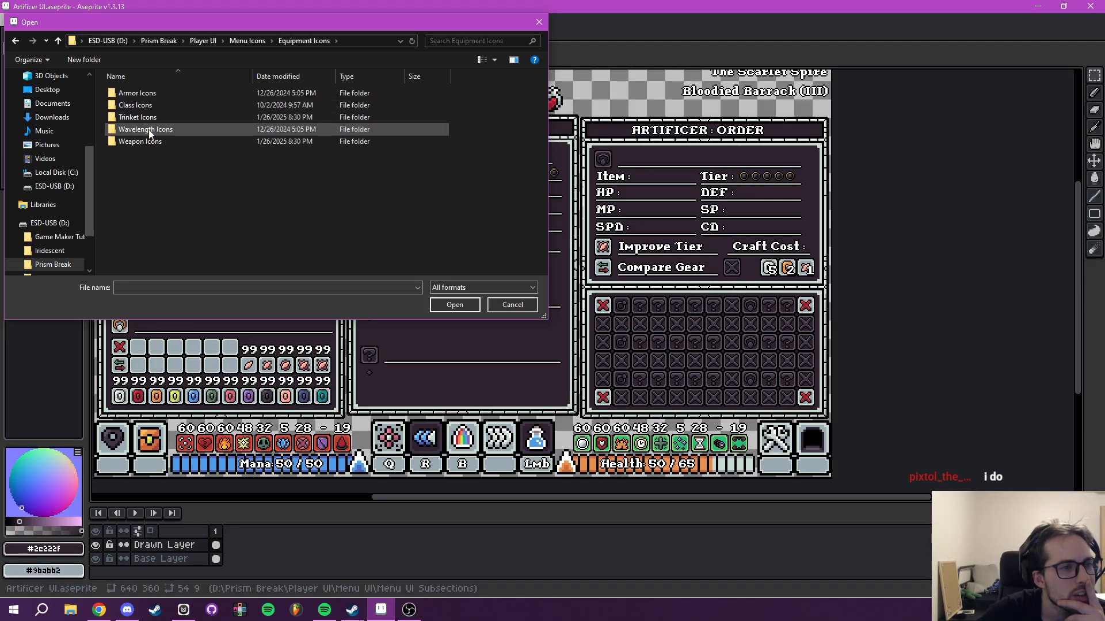
double_click(146, 117)
scroll(228, 163, "down", 10)
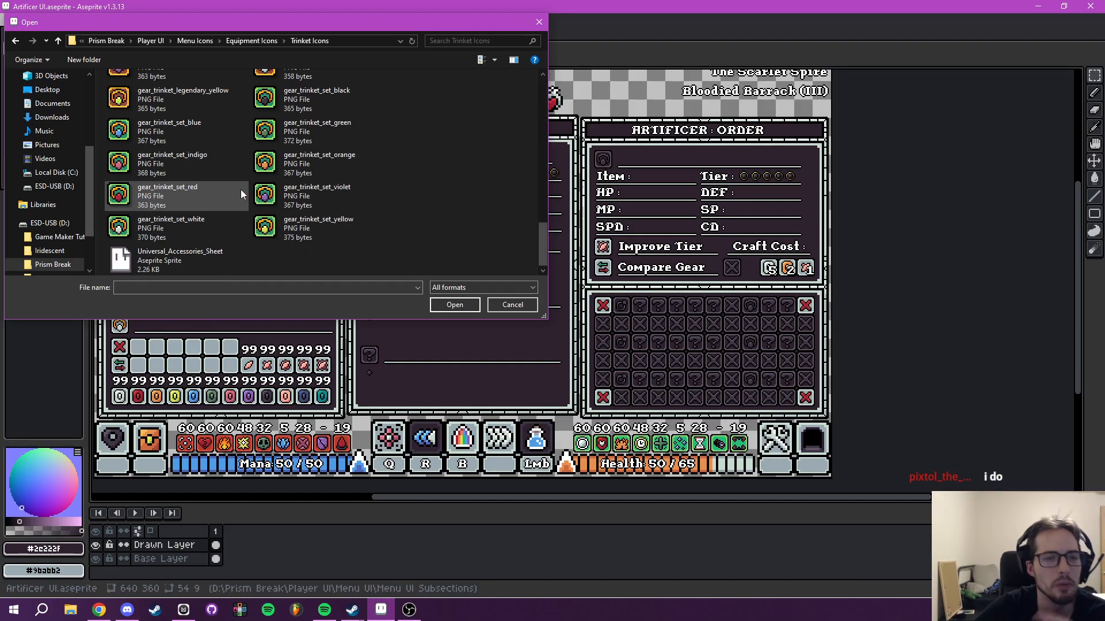
left_click(172, 262)
left_click(455, 305)
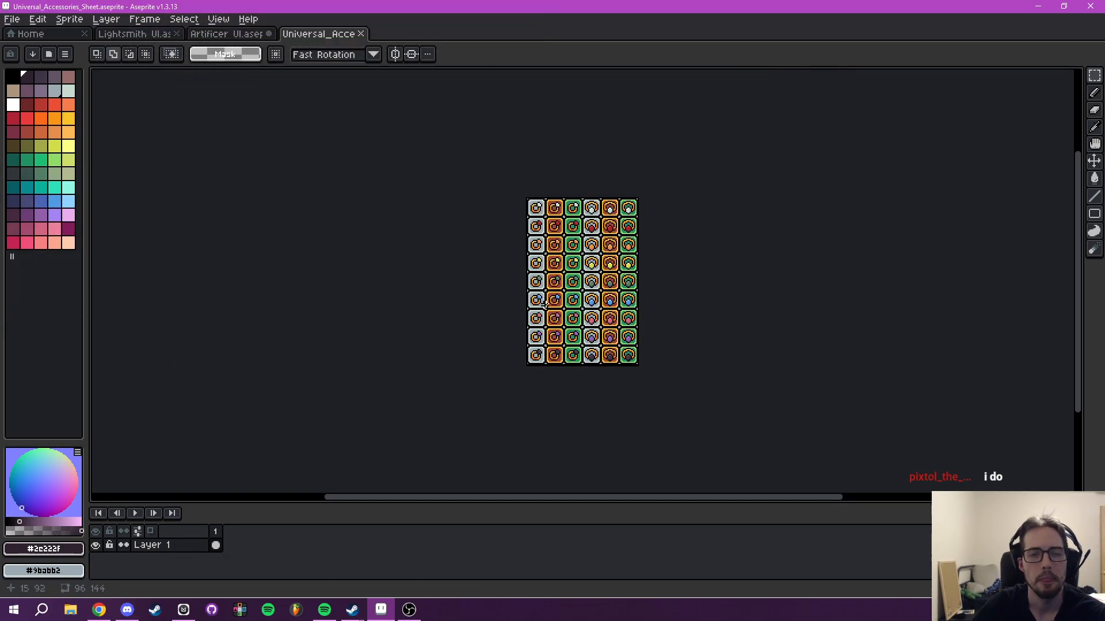
Select and copy the top row of six white-gem ring and trinket icons on the accessories sheet.
scroll(552, 299, "up", 2)
left_click_drag(568, 242, 508, 326)
left_click_drag(467, 201, 496, 285)
scroll(495, 284, "up", 4)
left_click_drag(422, 232, 531, 340)
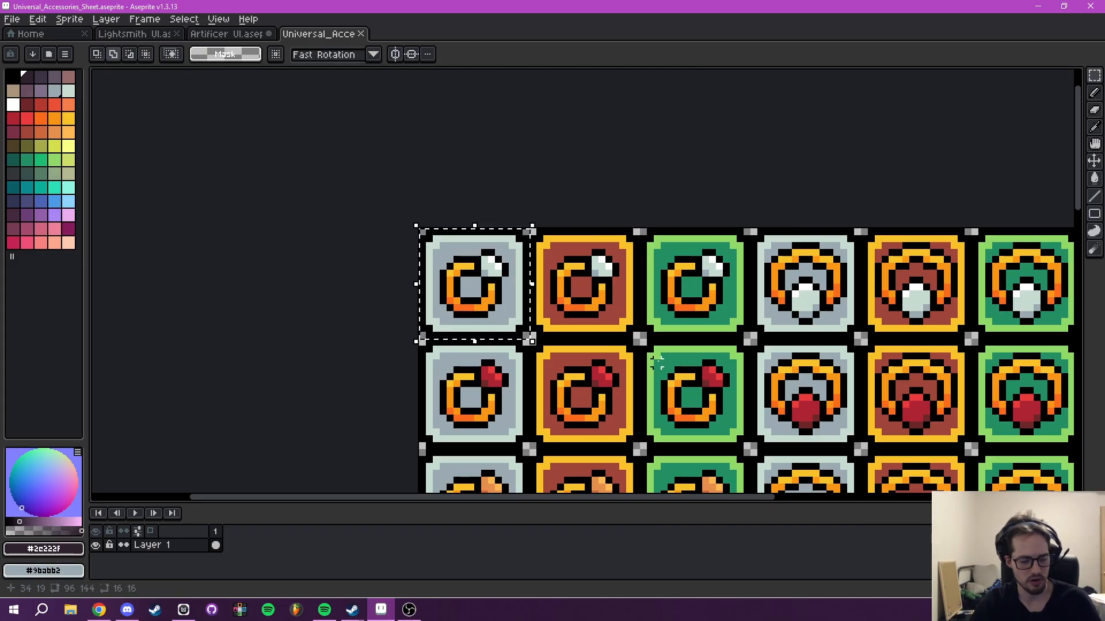
key("ctrl+d")
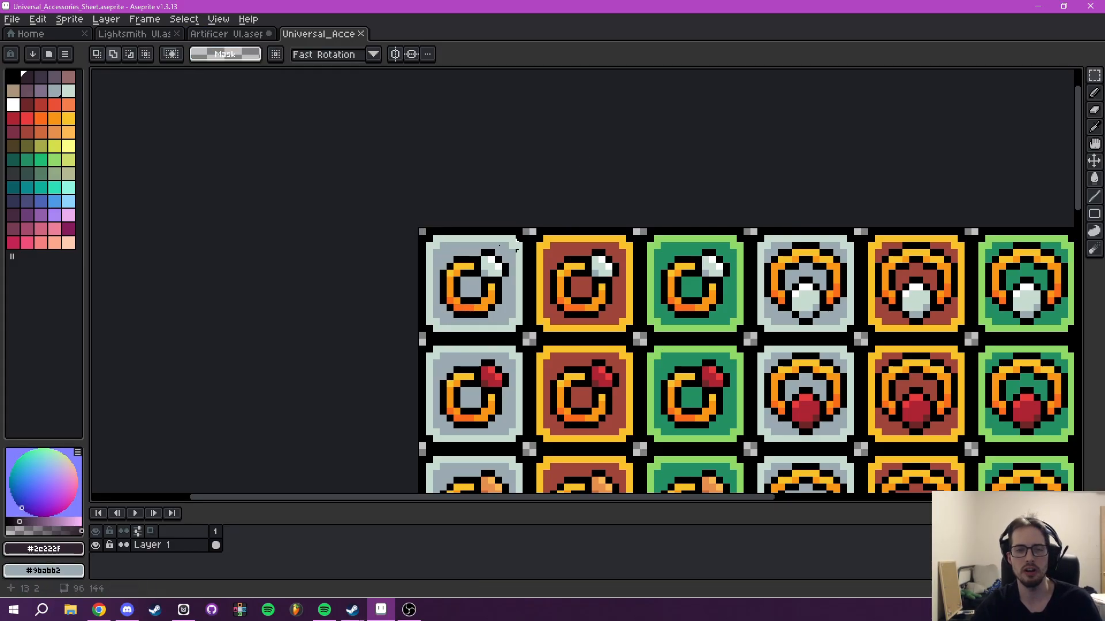
left_click_drag(422, 231, 636, 335)
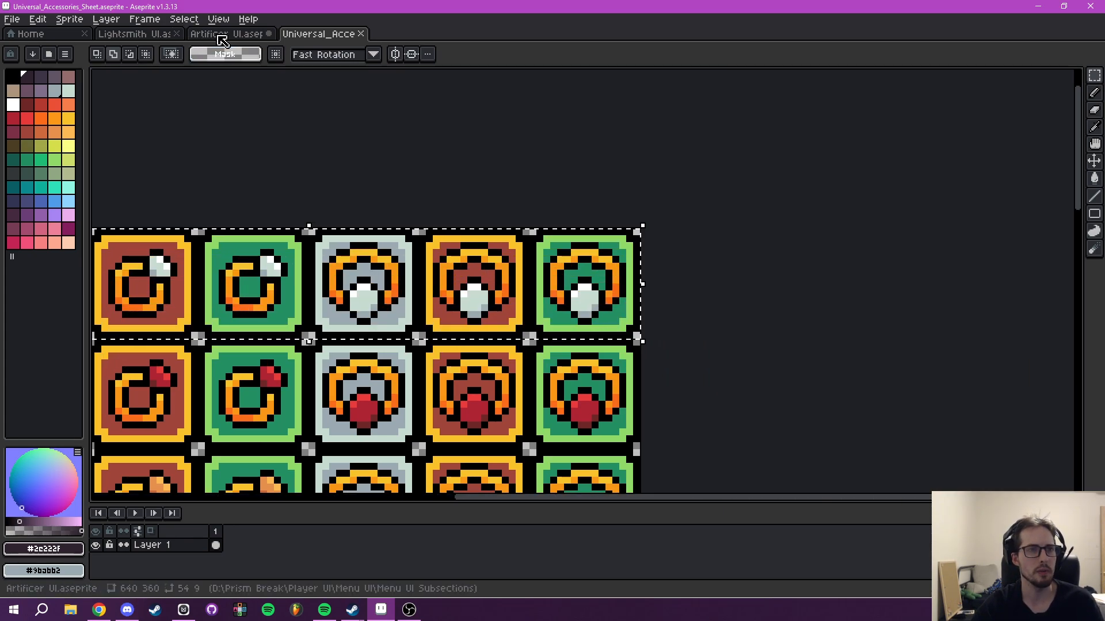
Paste the six copied icons into the Artificer UI, placing them over the third row of the slot grid.
left_click(219, 35)
scroll(655, 304, "down", 3)
key("ctrl+v")
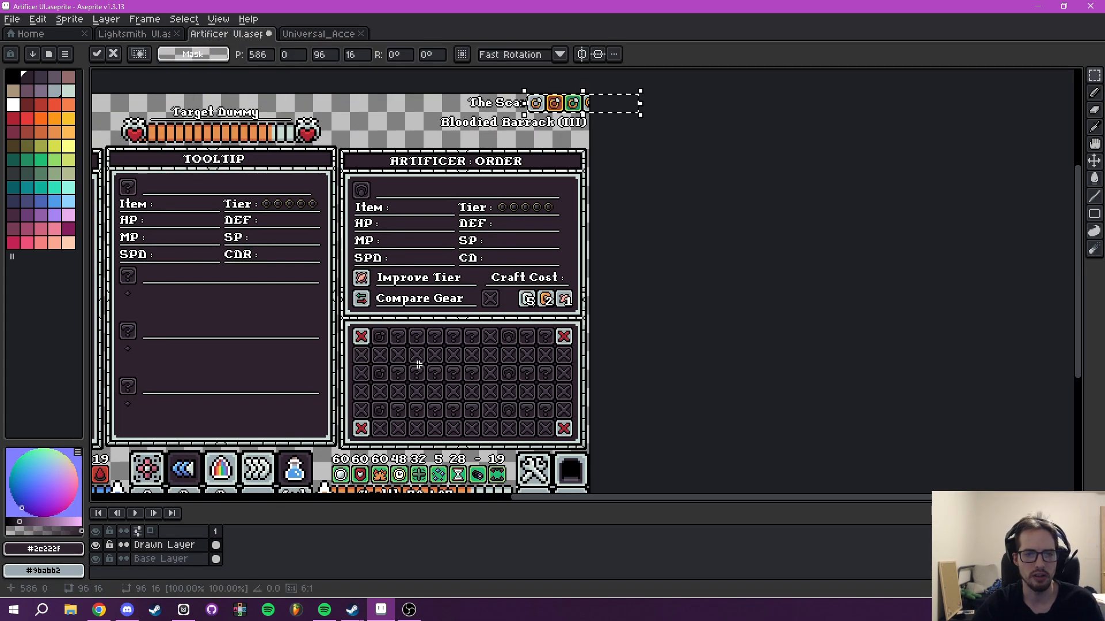
left_click_drag(702, 79, 549, 340)
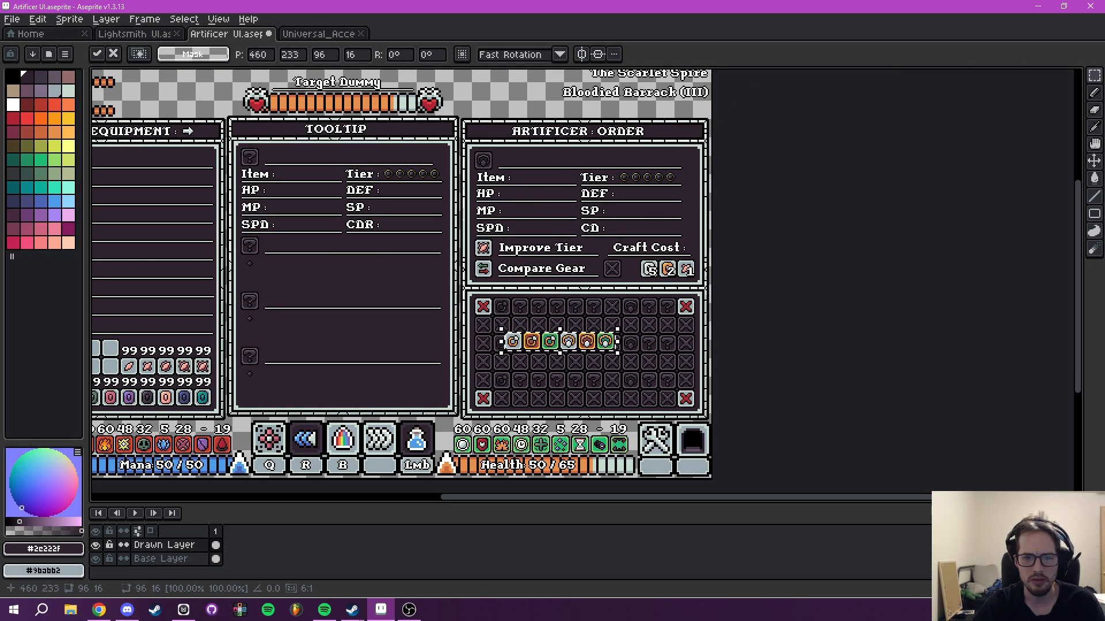
scroll(463, 295, "up", 4)
left_click_drag(464, 295, 496, 252)
key("ctrl+d")
Move the grey ring icon into the top row's first slot beside the upper-left red X.
scroll(484, 322, "up", 2)
mouse_move(461, 297)
left_mouse_down()
mouse_move(557, 387)
mouse_move(512, 328)
mouse_move(493, 256)
mouse_move(551, 355)
mouse_move(542, 381)
left_mouse_up()
key("ctrl+d")
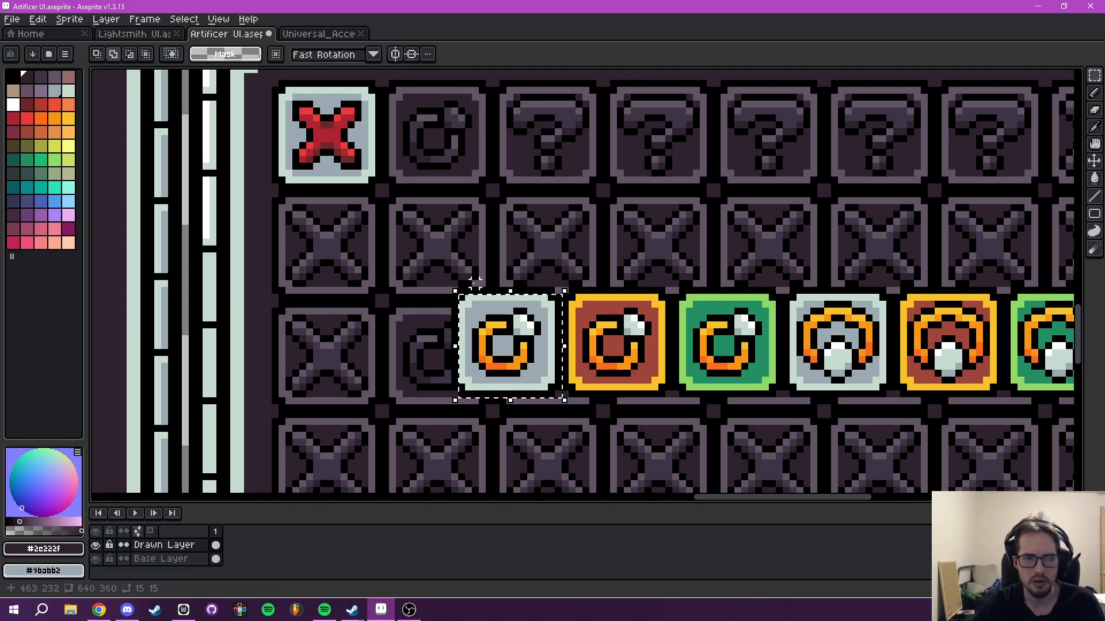
scroll(454, 290, "up", 1)
scroll(454, 290, "up", 1)
mouse_move(454, 290)
left_mouse_down()
mouse_move(636, 437)
mouse_move(657, 326)
mouse_move(663, 342)
left_mouse_up()
left_click_drag(604, 292, 481, 282)
scroll(440, 280, "down", 2)
left_click_drag(481, 282, 506, 266)
Duplicate the grey ring icon into the next five slots of the grid's top row.
double_click(408, 289)
key("ctrl+v")
left_click_drag(339, 264, 558, 265)
key("ctrl+v")
left_click_drag(301, 253, 599, 272)
key("ctrl+v")
left_click_drag(296, 256, 672, 261)
left_click_drag(829, 283, 760, 294)
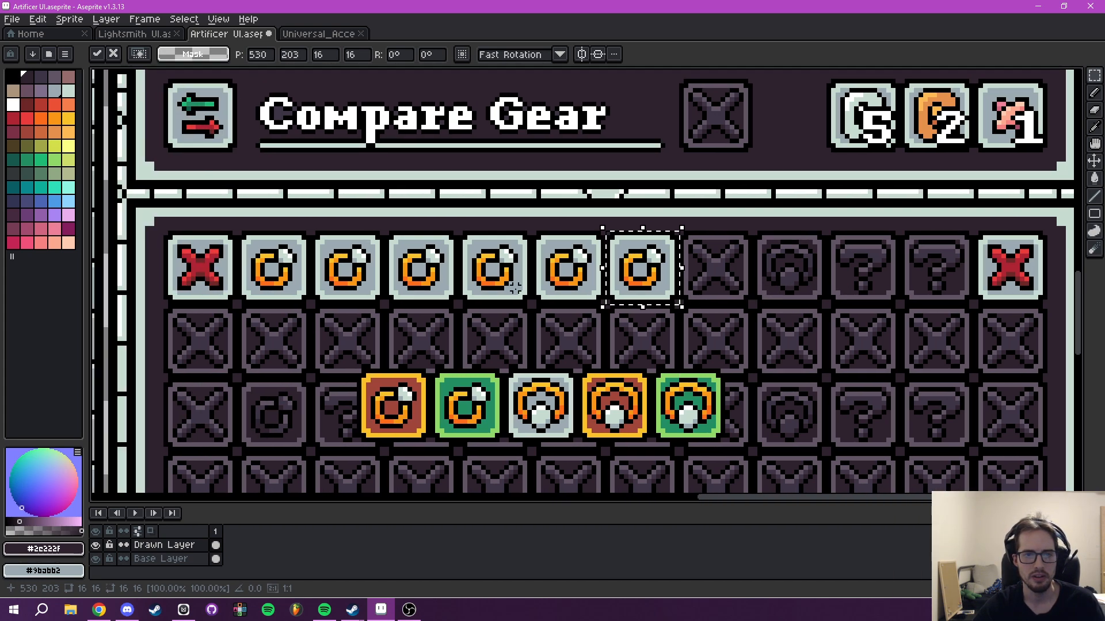
scroll(714, 309, "down", 1)
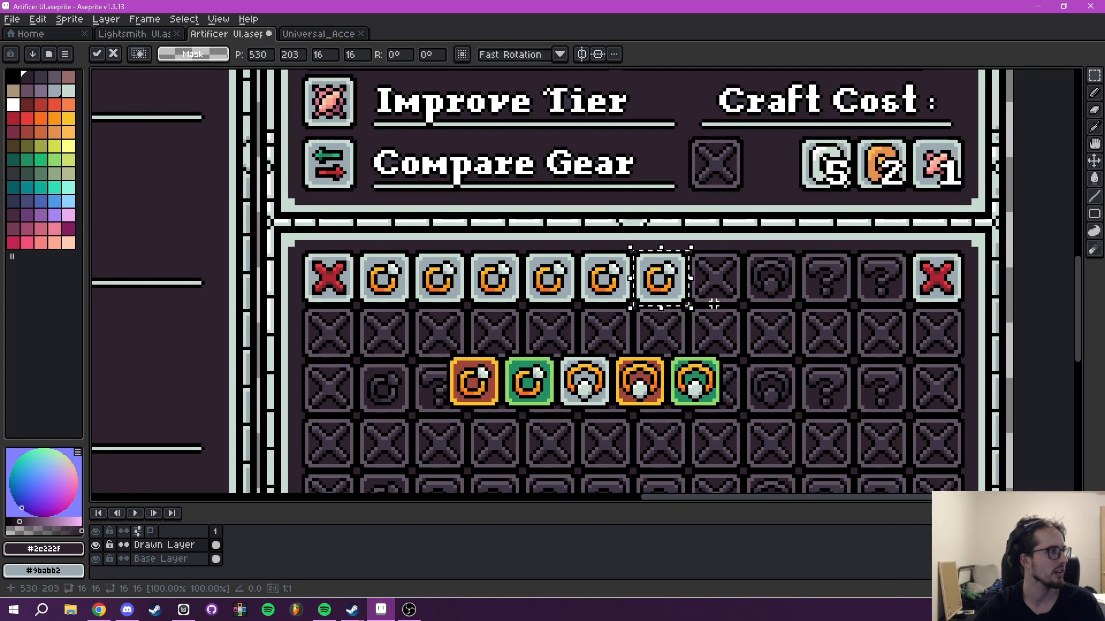
left_click_drag(785, 323, 696, 296)
key("ctrl+d")
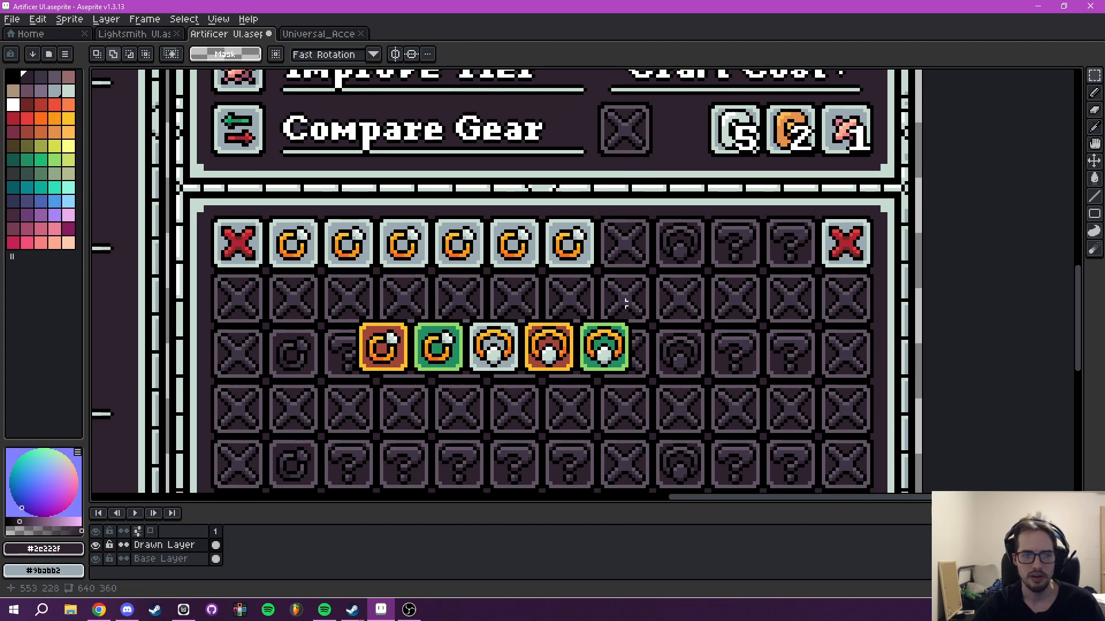
Move the grey trinket icon to the top row and duplicate it to fill the three trinket slots.
scroll(502, 329, "up", 2)
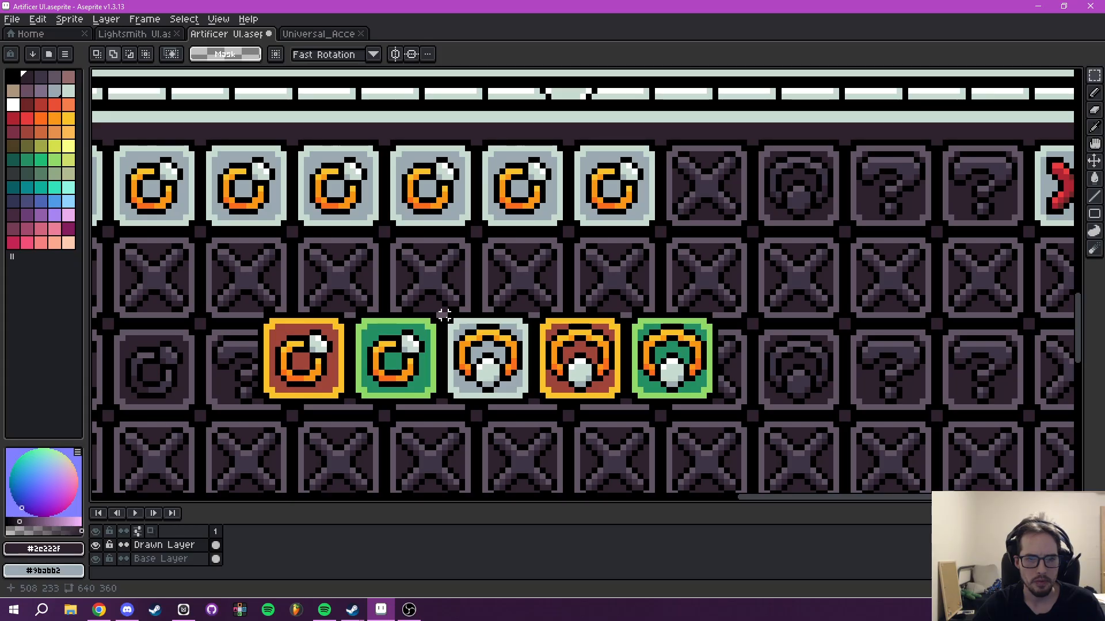
scroll(441, 314, "up", 2)
left_click_drag(441, 314, 519, 228)
left_click_drag(451, 224, 599, 222)
double_click(487, 225)
left_click_drag(488, 226, 770, 226)
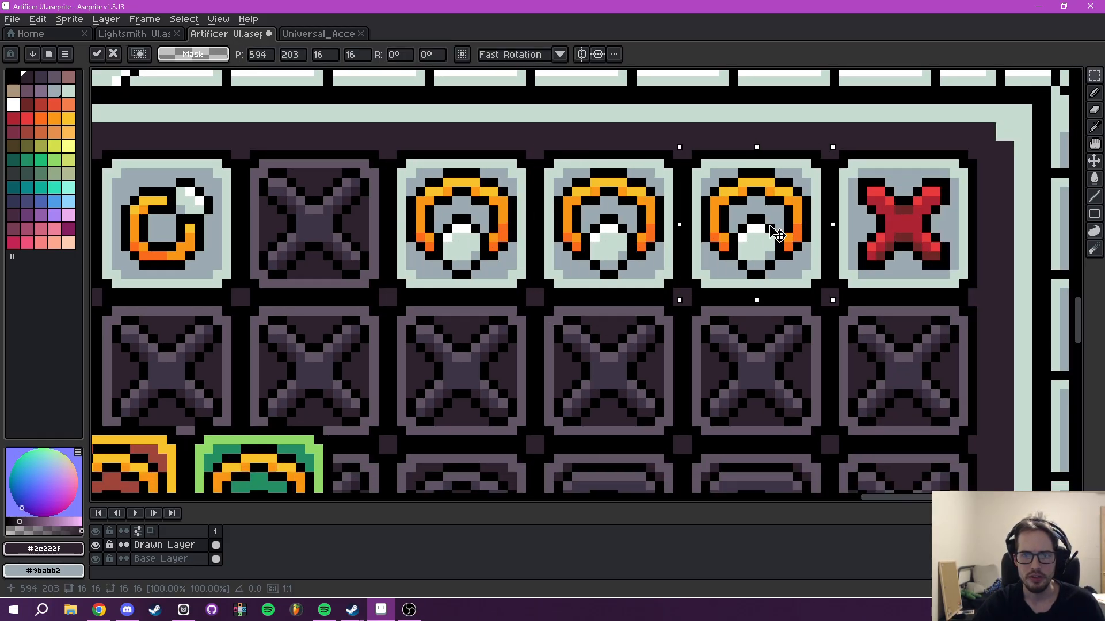
scroll(762, 252, "down", 2)
left_click(729, 279)
Place the orange ring icon in the third row's first ring slot and duplicate it into the adjacent slot.
scroll(668, 282, "down", 3)
left_click_drag(669, 294, 690, 311)
scroll(587, 320, "up", 2)
left_click_drag(564, 319, 653, 343)
scroll(490, 321, "up", 2)
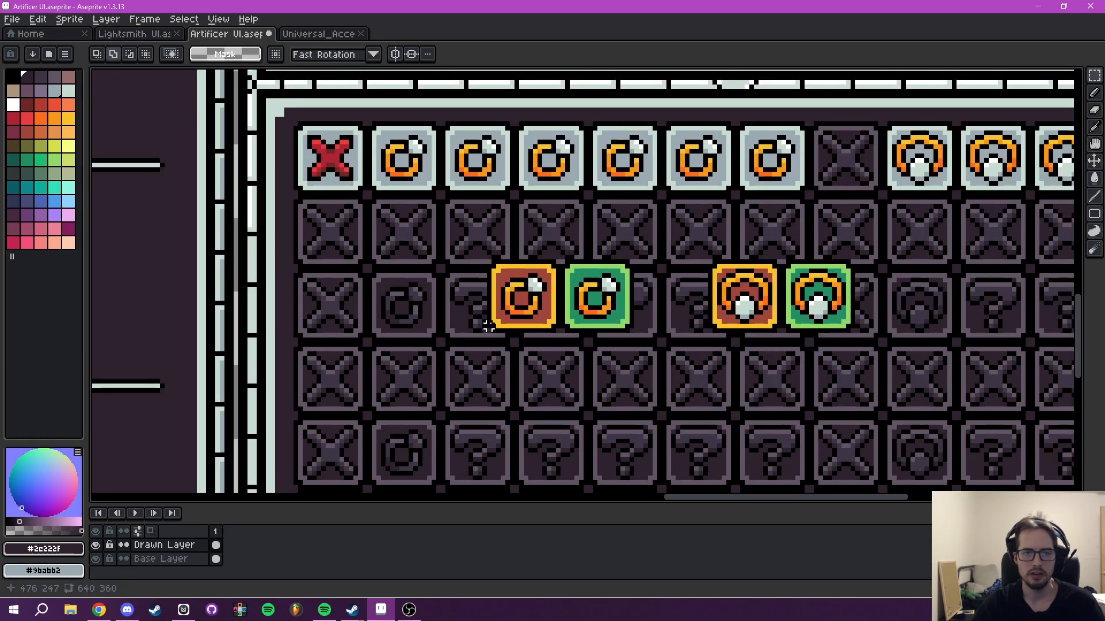
left_click_drag(487, 230, 596, 339)
left_click_drag(532, 285, 361, 324)
scroll(424, 237, "down", 3)
scroll(421, 241, "up", 2)
left_click_drag(425, 259, 501, 438)
left_click_drag(440, 469, 423, 217)
left_click_drag(401, 273, 429, 299)
left_click(529, 306)
Place the green ring icon in the fifth row's first ring slot and duplicate it into the adjacent slot.
mouse_move(532, 304)
left_mouse_down()
mouse_move(413, 311)
mouse_move(516, 319)
left_mouse_up()
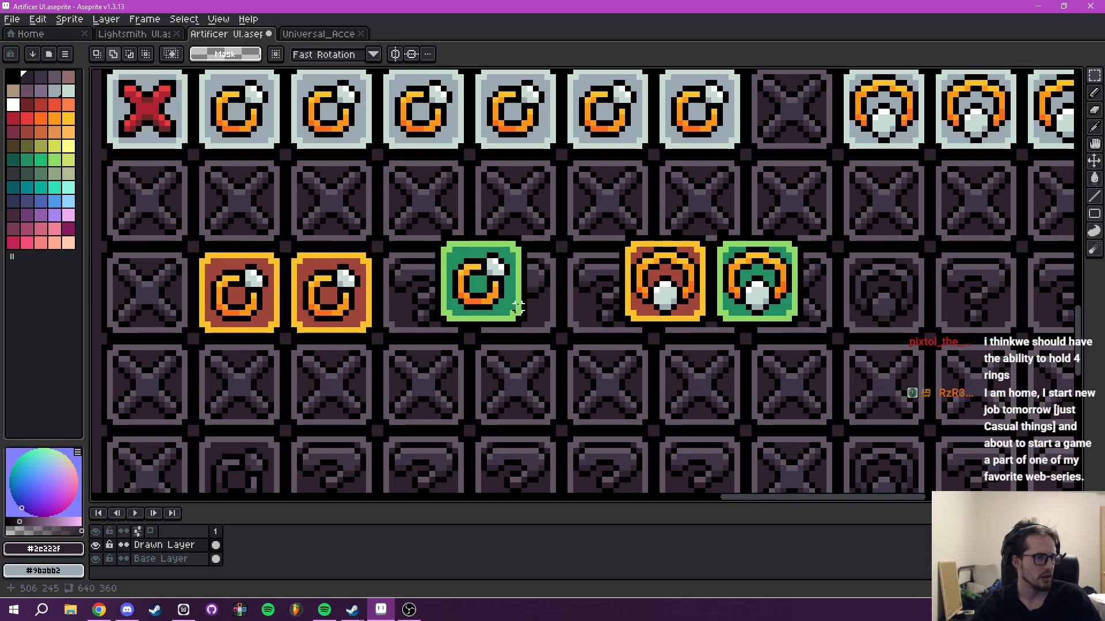
left_click_drag(538, 318, 584, 327)
scroll(490, 291, "up", 1)
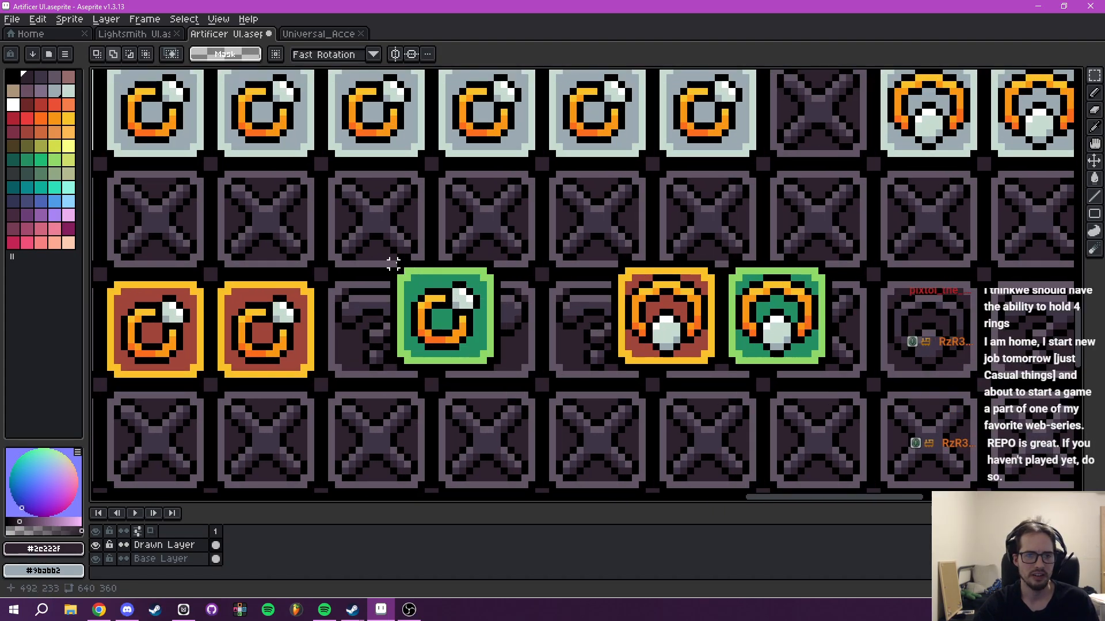
left_click_drag(393, 264, 506, 375)
mouse_move(453, 329)
left_mouse_down()
mouse_move(96, 493)
mouse_move(132, 460)
mouse_move(420, 365)
mouse_move(424, 350)
left_mouse_up()
left_click_drag(513, 329, 468, 344)
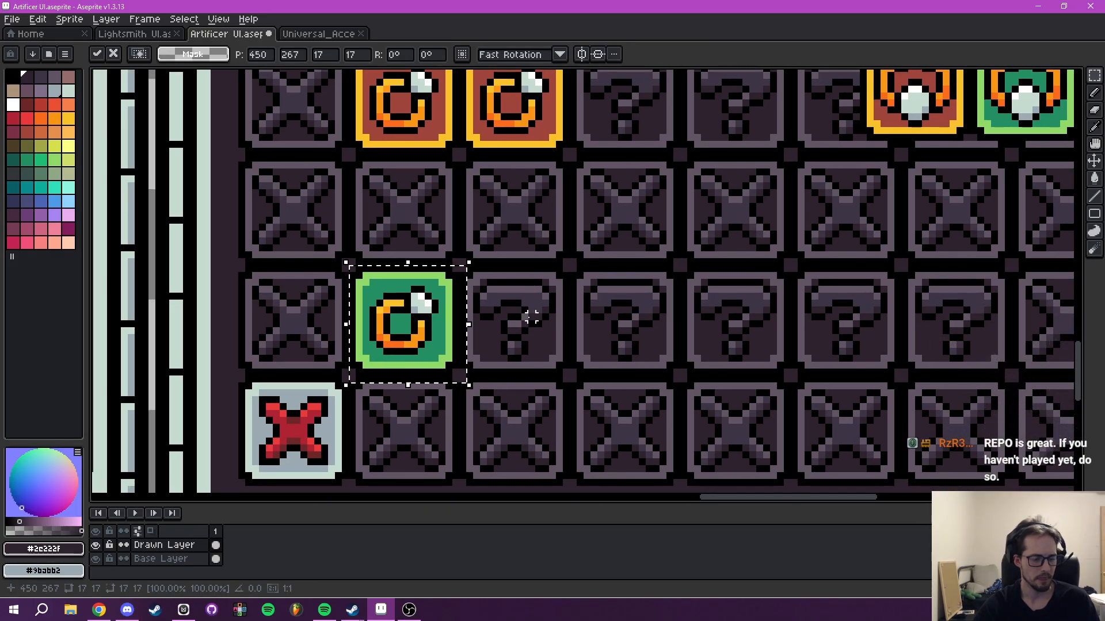
left_click_drag(406, 333, 531, 334)
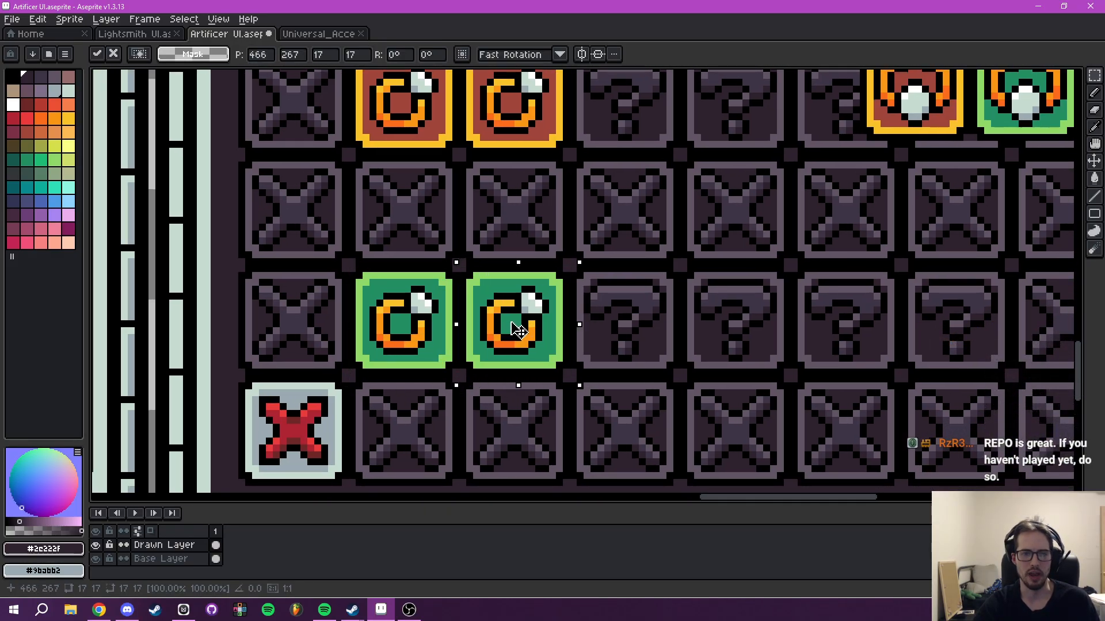
left_click(718, 286)
Move the green trinket icon to the fifth row and duplicate it so it fills the first two trinket slots.
scroll(722, 285, "down", 2)
left_click_drag(727, 281, 412, 417)
mouse_move(479, 366)
left_mouse_down()
mouse_move(554, 256)
mouse_move(498, 368)
left_mouse_up()
scroll(573, 313, "up", 1)
left_click_drag(621, 357, 597, 350)
scroll(564, 281, "up", 2)
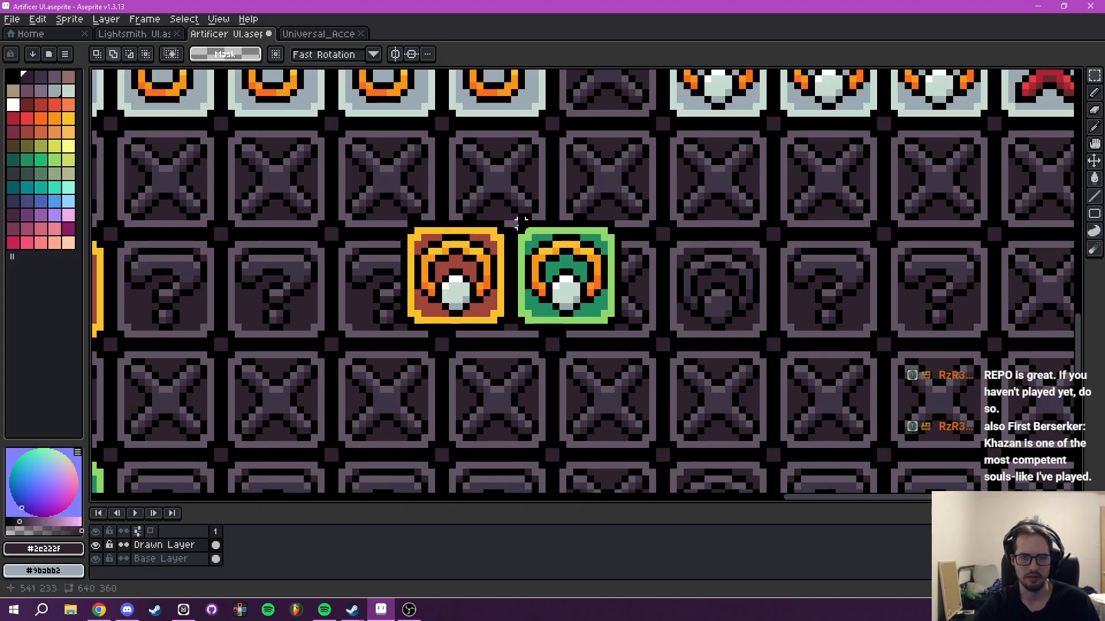
mouse_move(514, 223)
left_mouse_down()
mouse_move(598, 316)
mouse_move(834, 500)
mouse_move(1080, 286)
mouse_move(719, 282)
mouse_move(520, 351)
mouse_move(559, 331)
mouse_move(609, 328)
mouse_move(598, 329)
left_mouse_up()
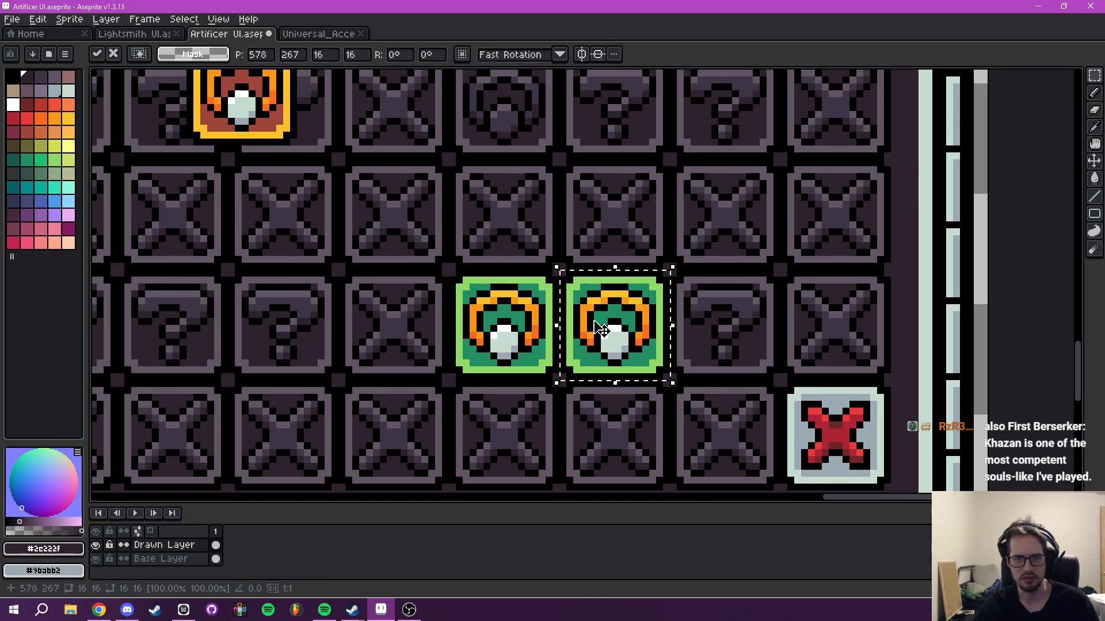
left_click(696, 286)
Move the orange trinket icon to the third row and duplicate it so it fills the first two trinket slots.
scroll(698, 285, "down", 2)
left_click_drag(691, 292, 699, 385)
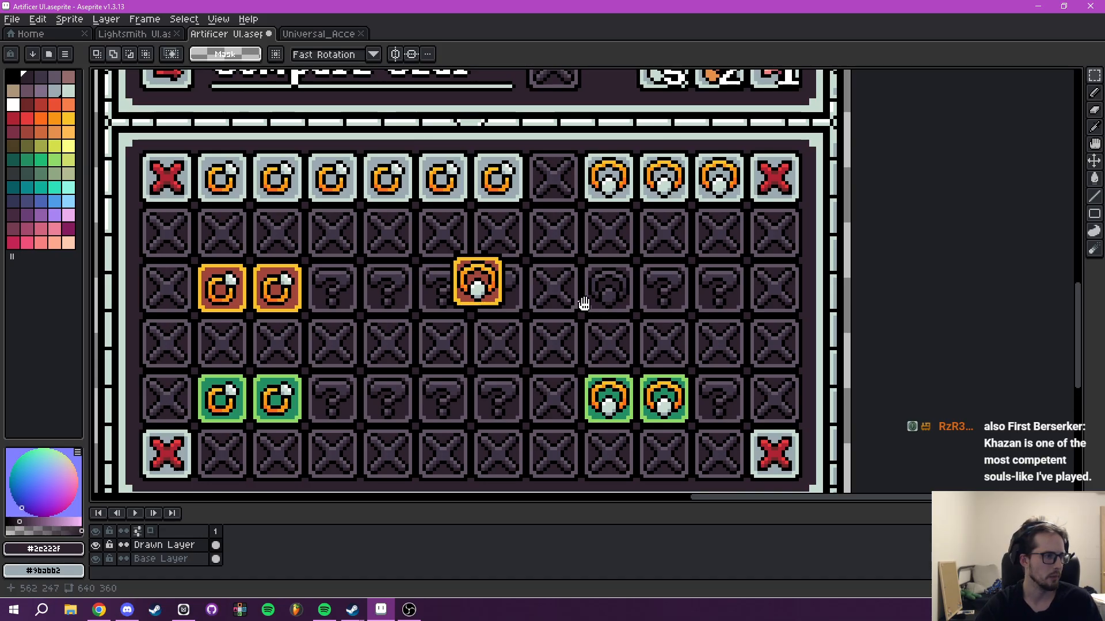
left_click_drag(583, 303, 671, 299)
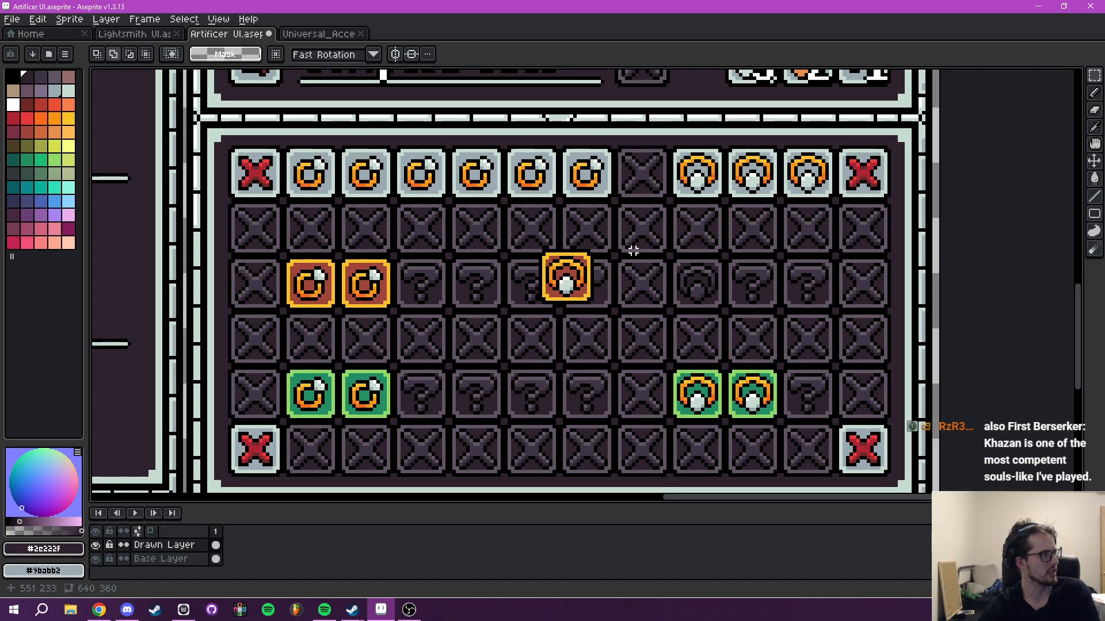
left_click_drag(613, 237, 587, 259)
scroll(572, 282, "up", 2)
left_click_drag(442, 249, 586, 380)
left_click_drag(520, 322, 737, 314)
left_click(779, 339)
scroll(780, 340, "down", 4)
left_click_drag(687, 344, 766, 322)
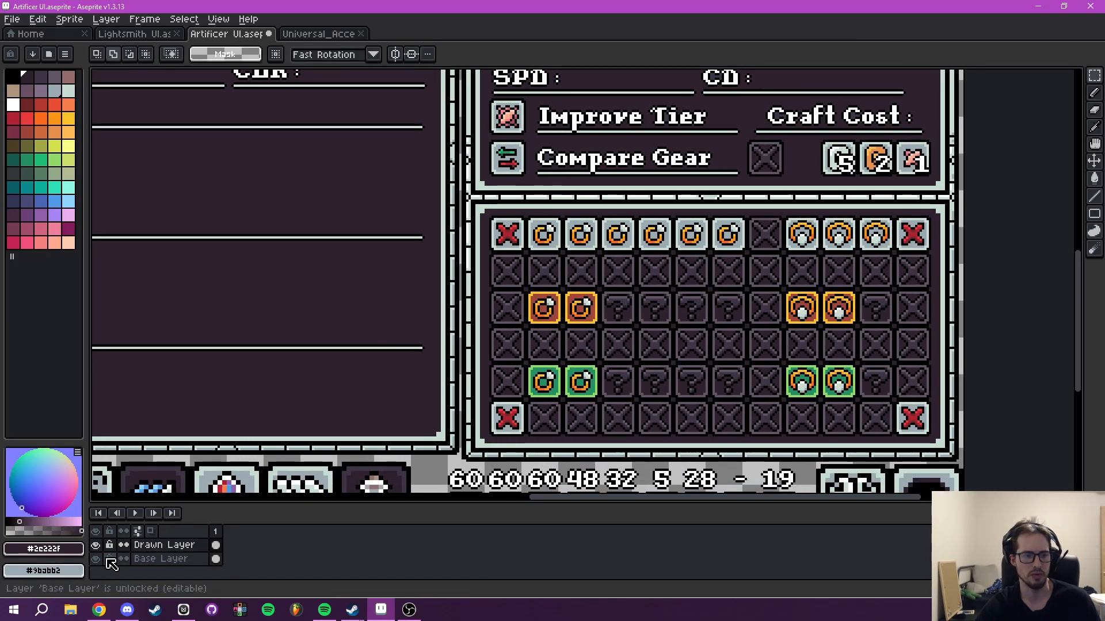
Copy the 16 x 64 column of four left-arrow slots from the Lightsmith UI's Drawn Layer.
scroll(489, 301, "down", 2)
left_click_drag(562, 284, 544, 340)
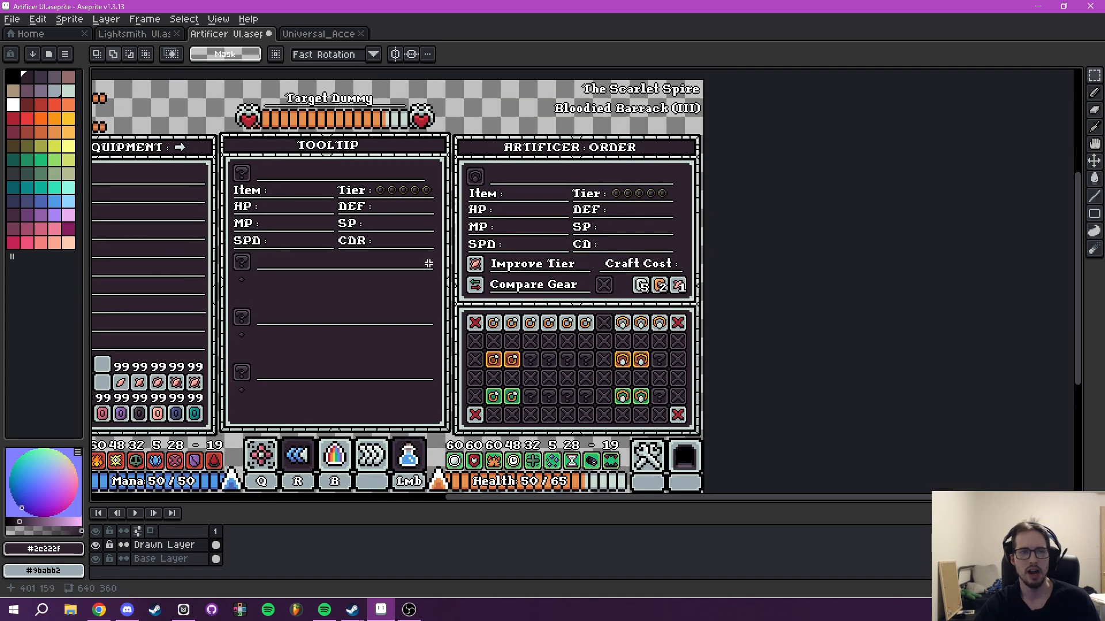
left_click(138, 33)
scroll(535, 253, "up", 5)
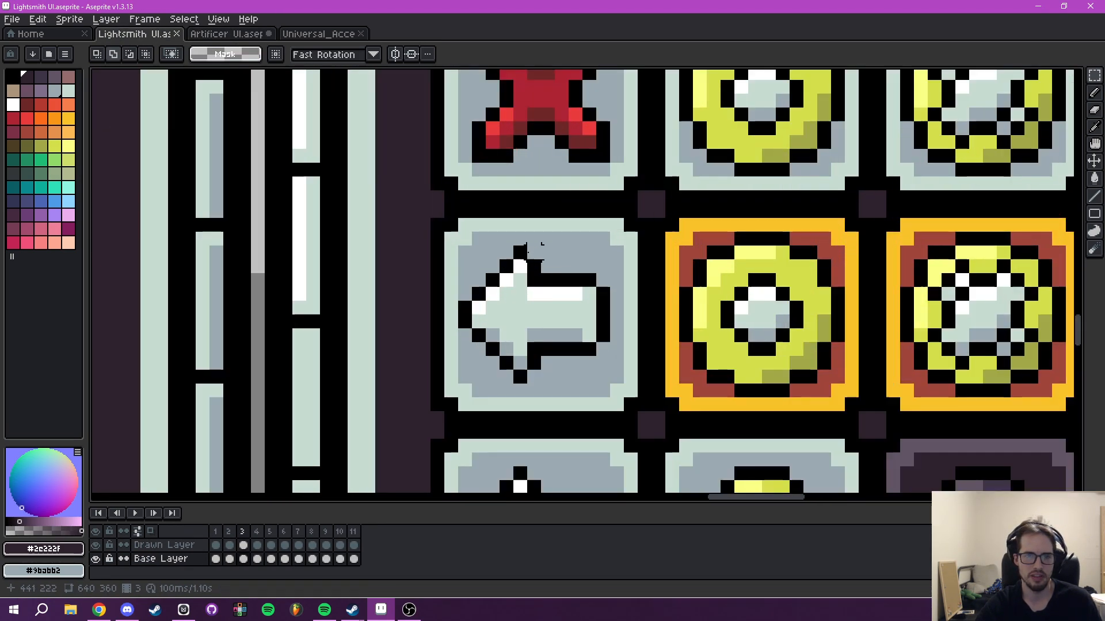
left_click_drag(441, 214, 646, 245)
scroll(740, 197, "down", 3)
left_click_drag(740, 197, 702, 243)
left_click(172, 545)
left_click_drag(678, 311, 620, 402)
left_click(590, 358)
scroll(589, 358, "up", 2)
left_click_drag(609, 350, 465, 162)
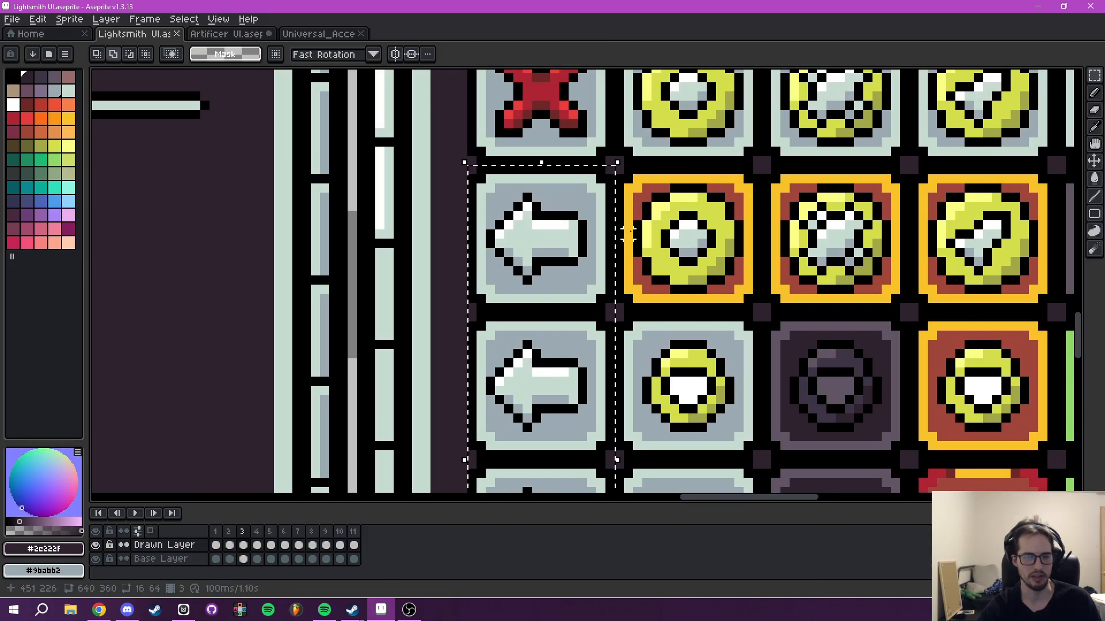
Paste the arrow column into the Artificer grid's leftmost column between the two red X slots.
left_click(239, 35)
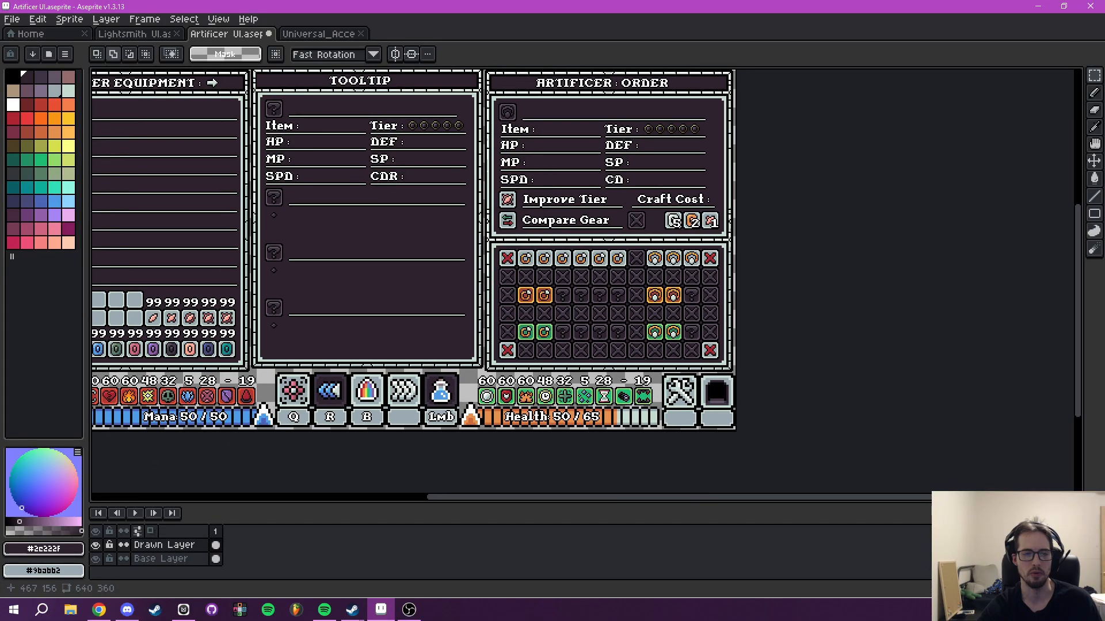
scroll(532, 299, "up", 1)
key("ctrl+v")
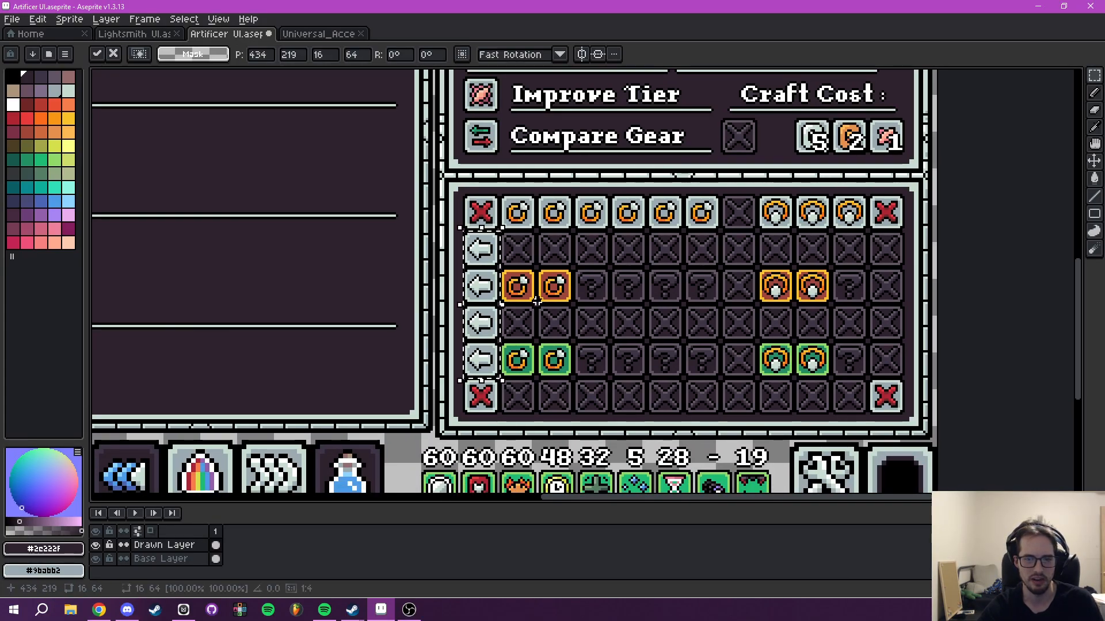
scroll(536, 300, "up", 1)
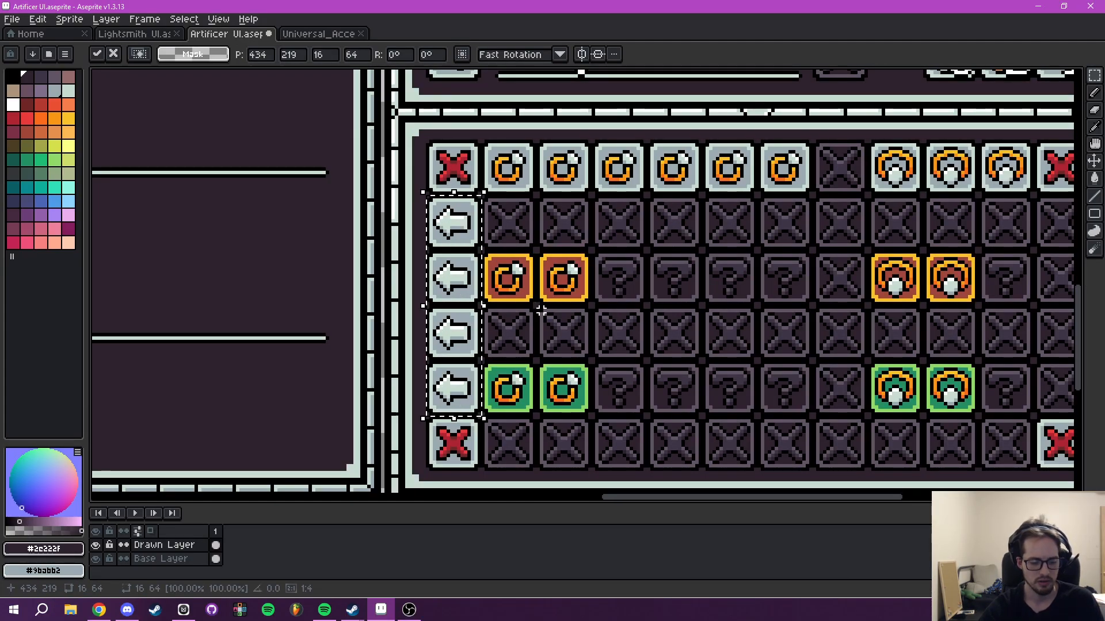
key("Return")
Flip a copy of the arrow column horizontally and place it between the red X slots of the rightmost column.
key("shift+h")
left_click_drag(455, 298, 509, 298)
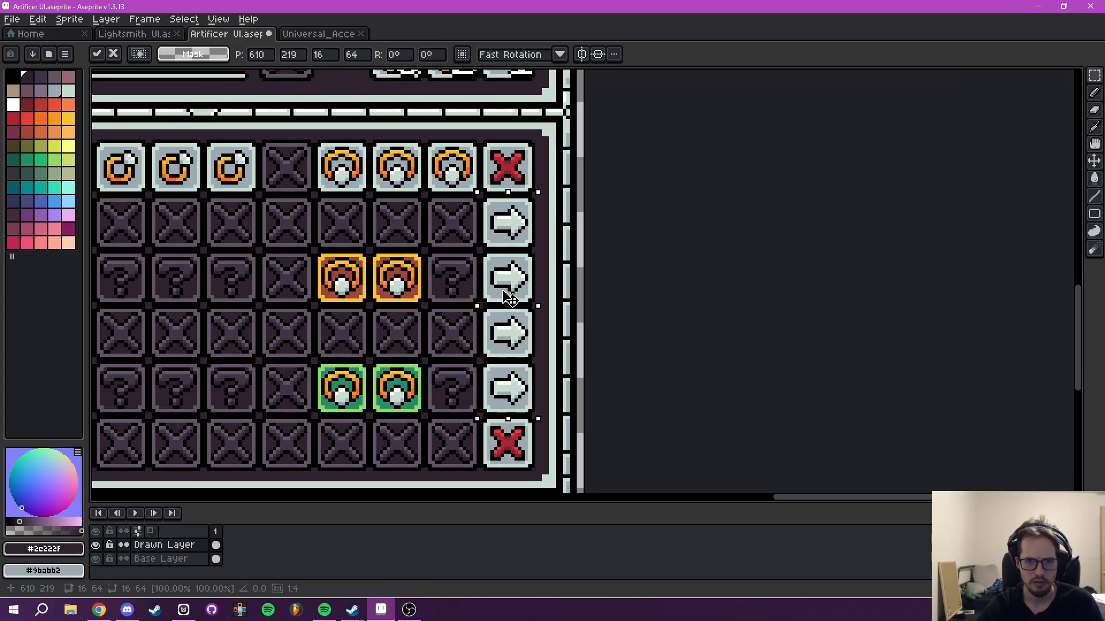
key("Return")
scroll(510, 298, "down", 5)
scroll(531, 333, "up", 1)
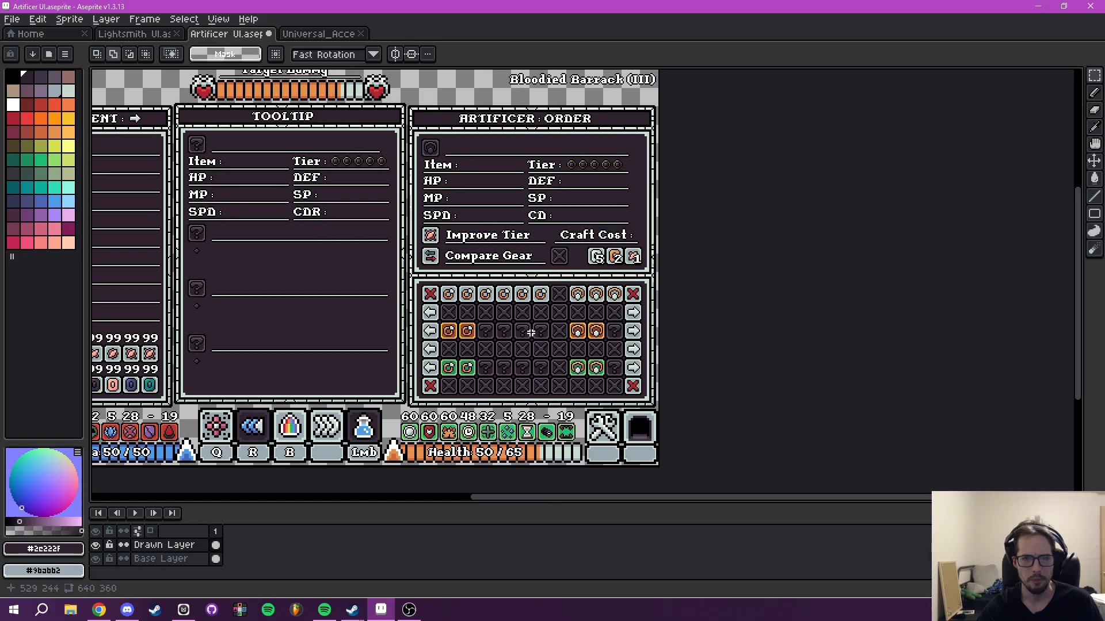
Review the Artificer slot grid, temporarily hiding the Drawn Layer to inspect the empty ring and question-mark slots underneath.
scroll(524, 340, "up", 2)
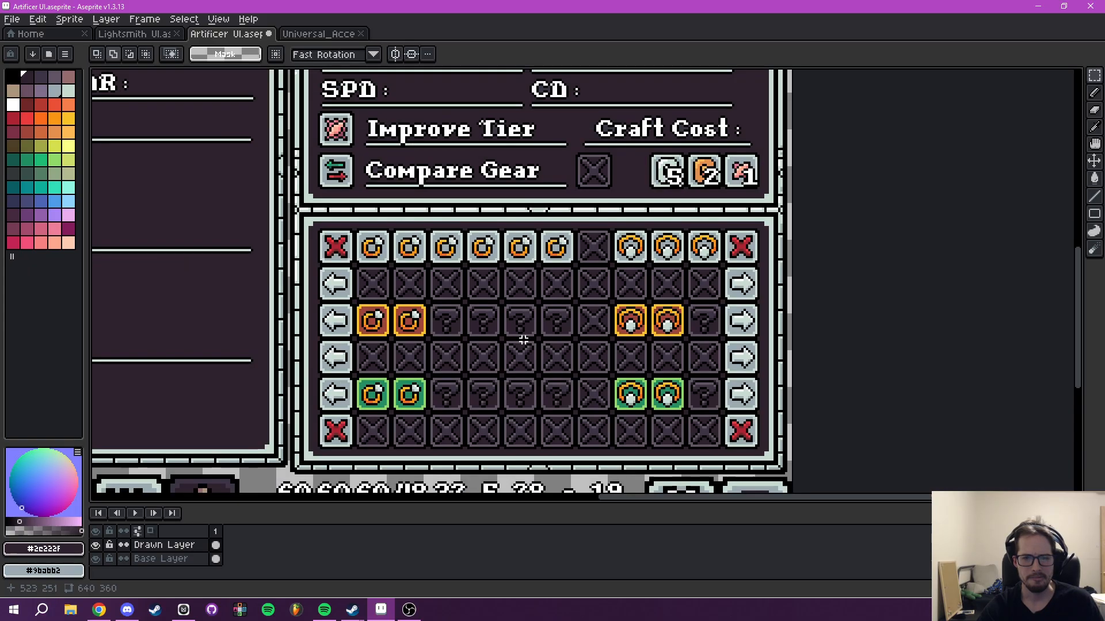
left_click_drag(498, 340, 510, 322)
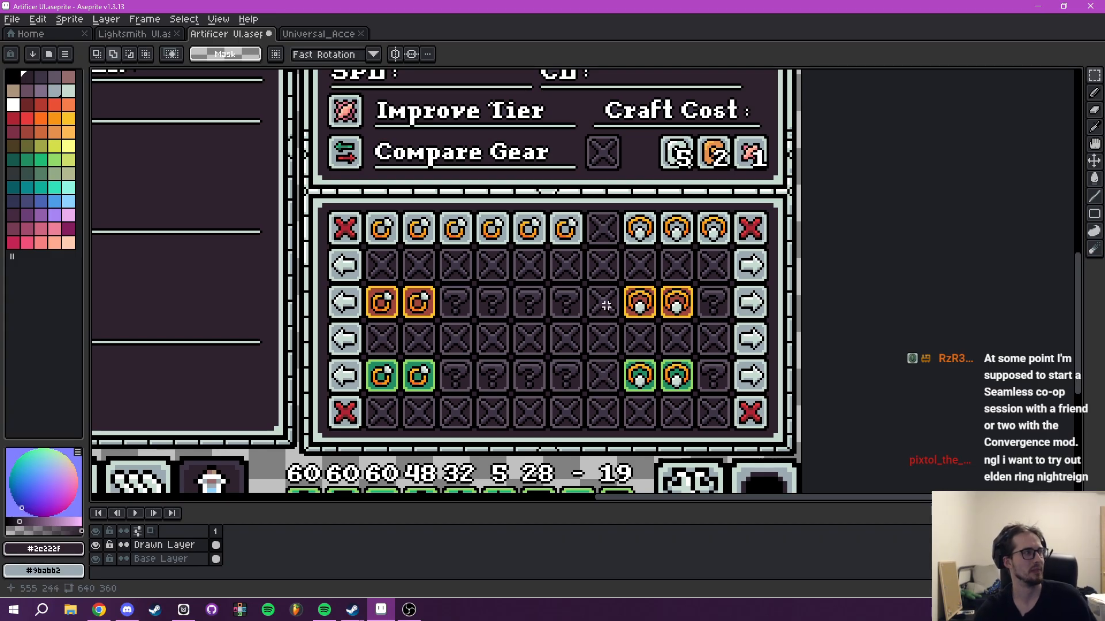
left_click_drag(582, 292, 554, 286)
left_click_drag(443, 310, 533, 340)
left_click(96, 546)
left_click_drag(430, 329, 430, 367)
scroll(443, 345, "up", 2)
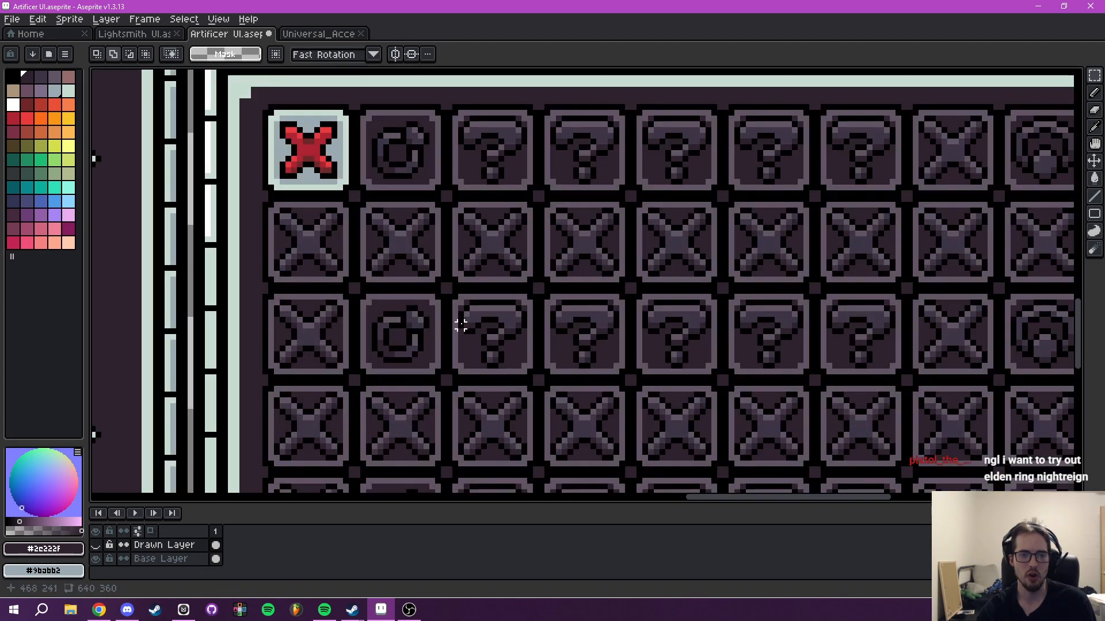
scroll(460, 319, "up", 2)
left_click_drag(441, 270, 587, 426)
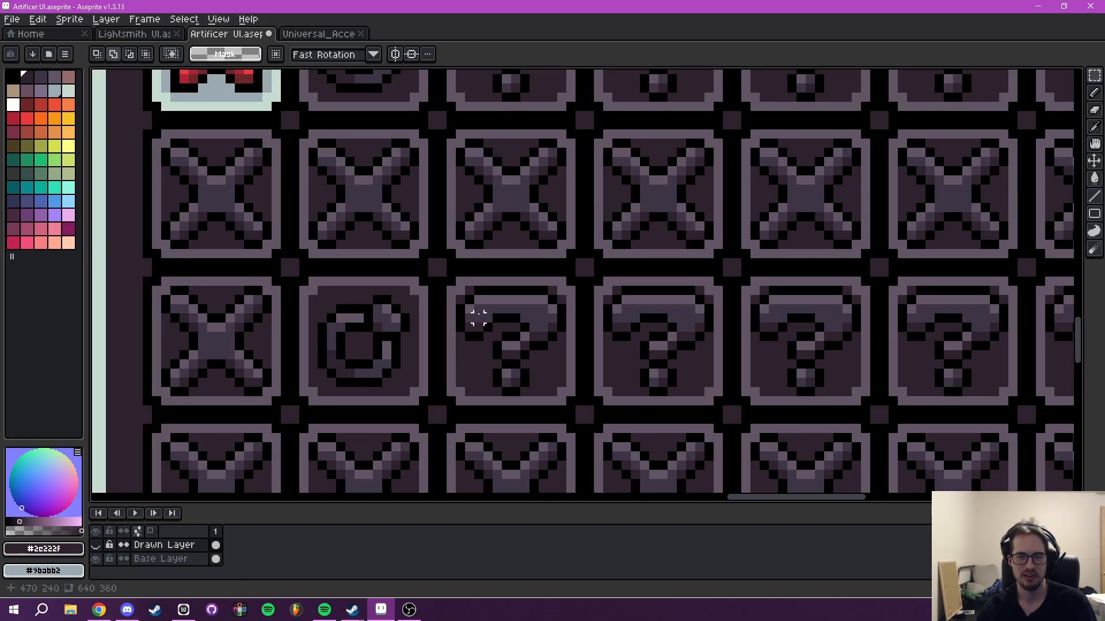
scroll(471, 313, "up", 2)
left_click_drag(409, 229, 692, 361)
scroll(795, 285, "down", 7)
left_click_drag(851, 254, 612, 247)
key("ctrl+d")
left_click_drag(678, 254, 619, 316)
left_click(96, 545)
left_click_drag(508, 253, 461, 280)
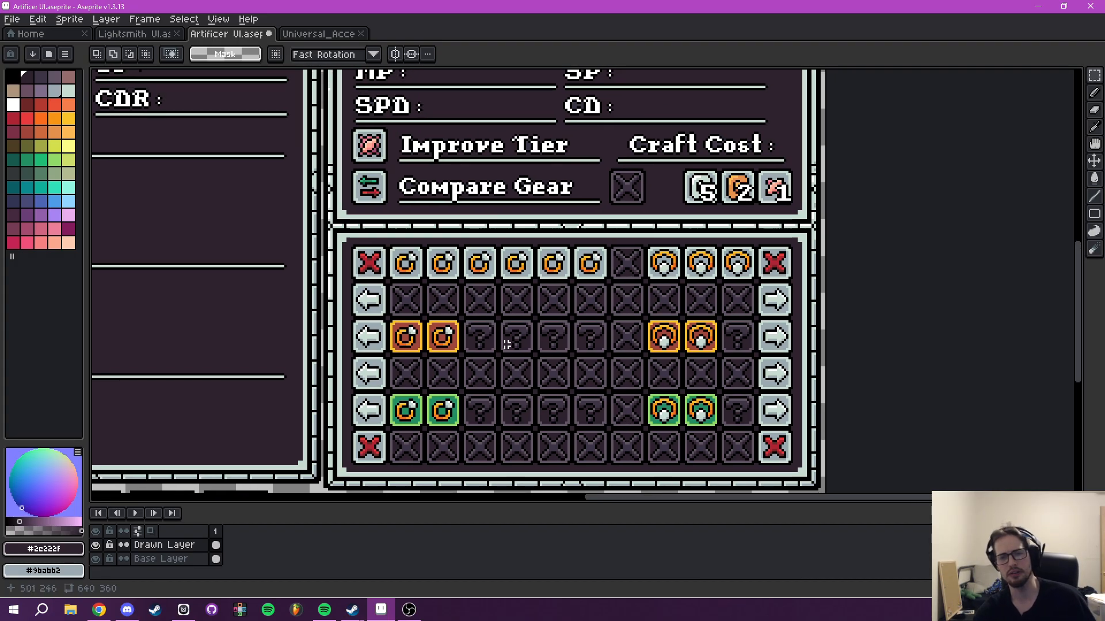
left_click_drag(514, 344, 585, 328)
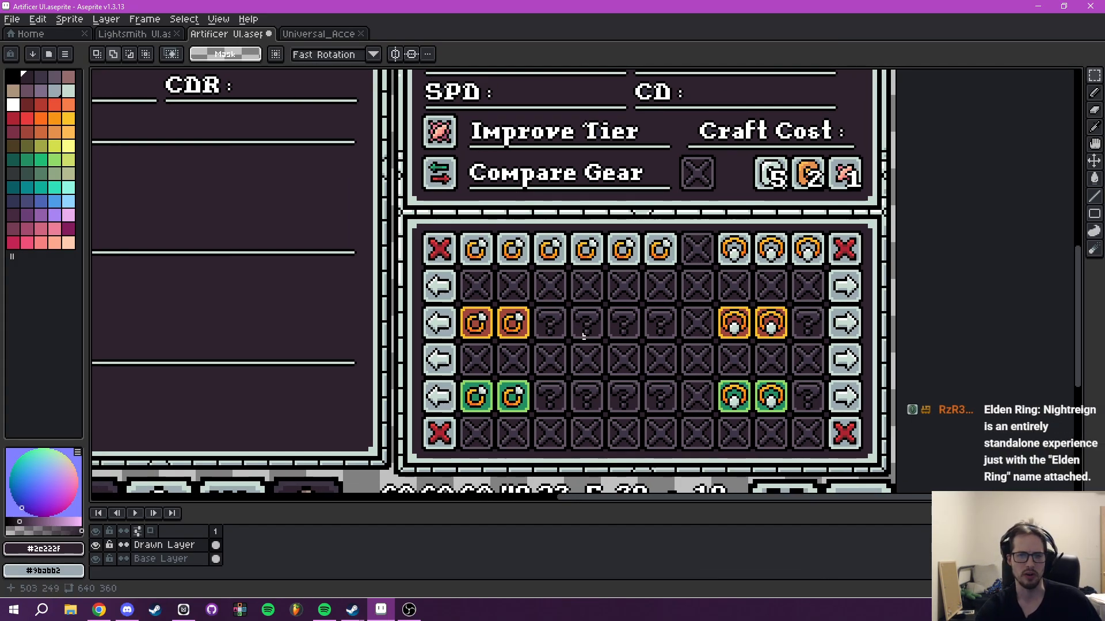
Pick the pale colour #c7dcd0 from the first token in the bottom row of the Player Equipment panel.
left_click_drag(696, 317, 618, 327)
scroll(613, 318, "down", 3)
scroll(530, 271, "down", 1)
left_click_drag(530, 272, 609, 300)
scroll(561, 319, "up", 3)
left_click_drag(518, 291, 776, 226)
left_click_drag(472, 301, 664, 283)
scroll(341, 367, "up", 2)
left_click_drag(331, 372, 629, 318)
scroll(628, 318, "up", 1)
key("i")
scroll(351, 354, "up", 1)
scroll(348, 351, "up", 3)
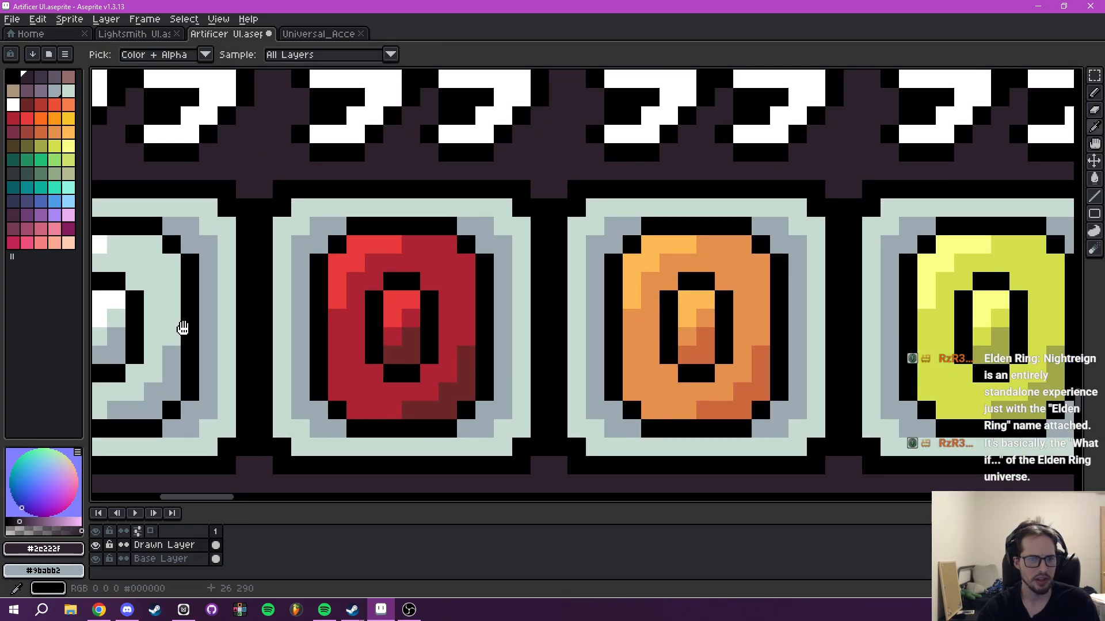
left_click_drag(185, 320, 419, 342)
left_click(390, 319)
left_click(401, 332)
Fill every letter of the word ORDER in the Artificer title with #c7dcd0, including the detached serif pixels.
scroll(898, 220, "down", 4)
left_click_drag(1019, 182, 323, 399)
left_click_drag(973, 109, 257, 429)
scroll(606, 281, "down", 5)
left_click_drag(682, 204, 253, 426)
scroll(673, 362, "up", 7)
left_click_drag(640, 213, 598, 339)
key("g")
left_click(587, 231)
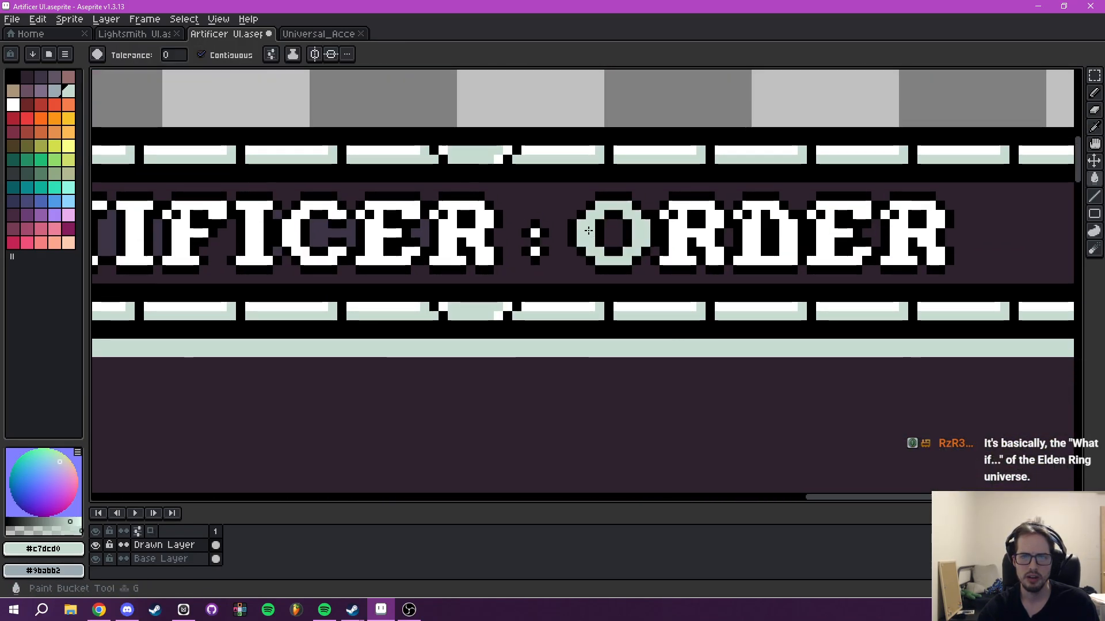
left_click(675, 241)
left_click(664, 215)
left_click(738, 240)
left_click(740, 217)
left_click(816, 242)
left_click(813, 214)
left_click(892, 240)
left_click(886, 216)
Review the recoloured Artificer title, the order details and the slot grid below them.
scroll(873, 298, "down", 8)
left_click_drag(861, 313, 824, 298)
scroll(824, 298, "up", 3)
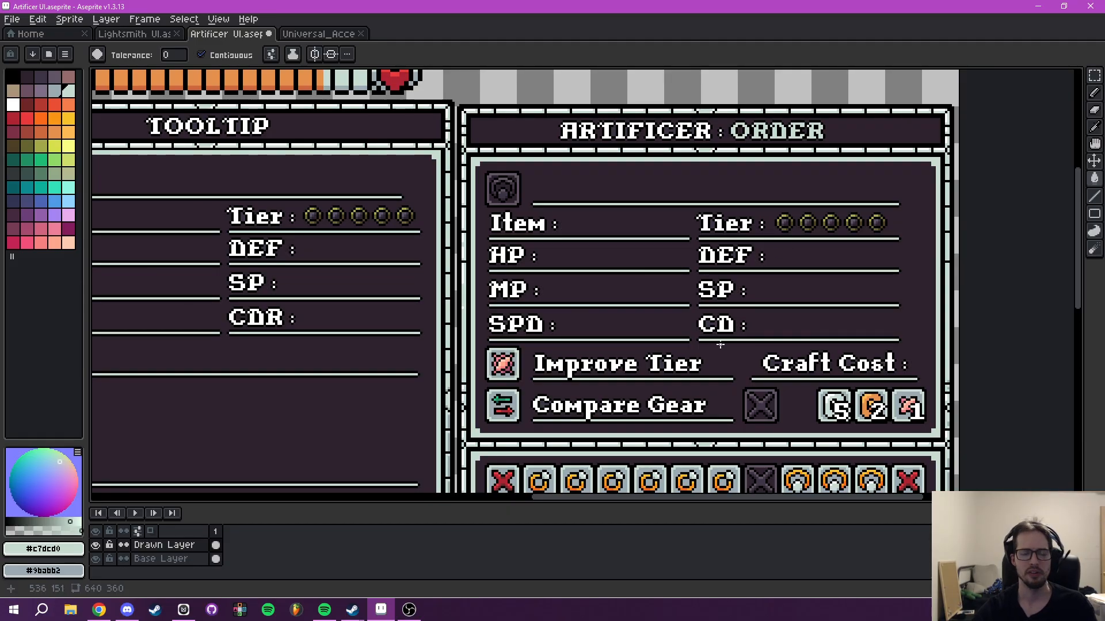
scroll(720, 344, "down", 3)
scroll(692, 294, "up", 3)
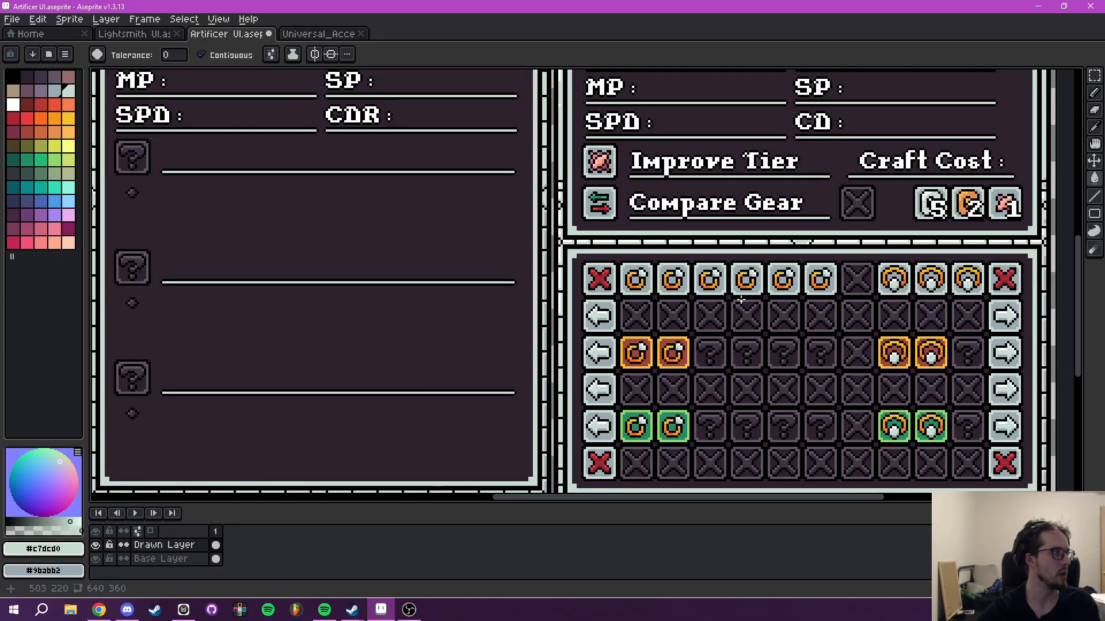
left_click_drag(764, 310, 889, 237)
left_click_drag(583, 258, 203, 160)
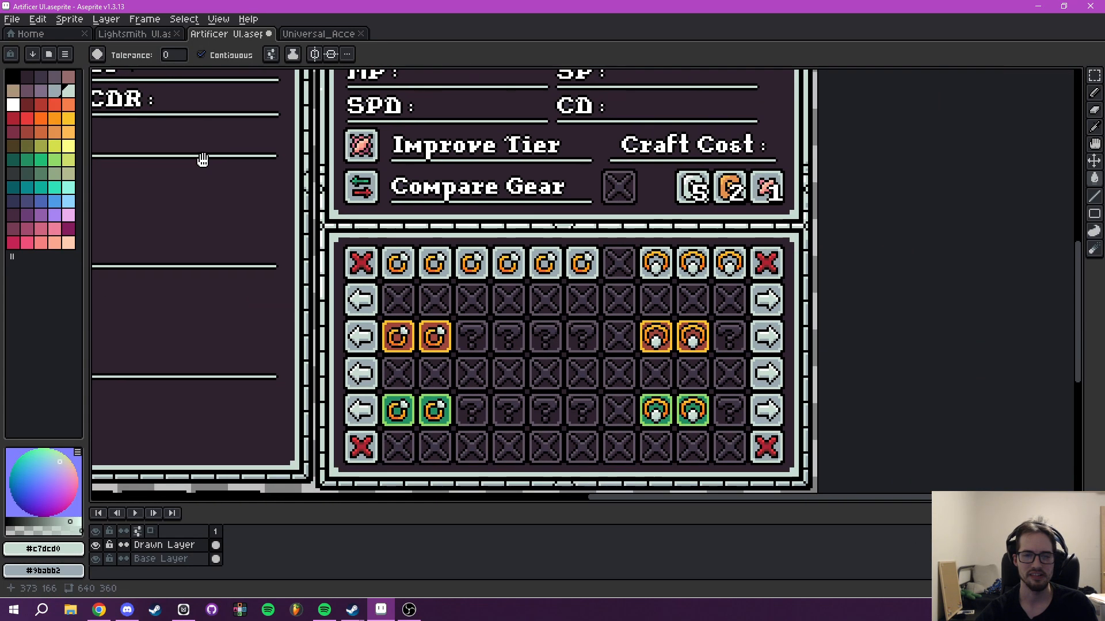
left_click_drag(506, 322, 534, 295)
scroll(494, 321, "down", 2)
scroll(548, 333, "up", 2)
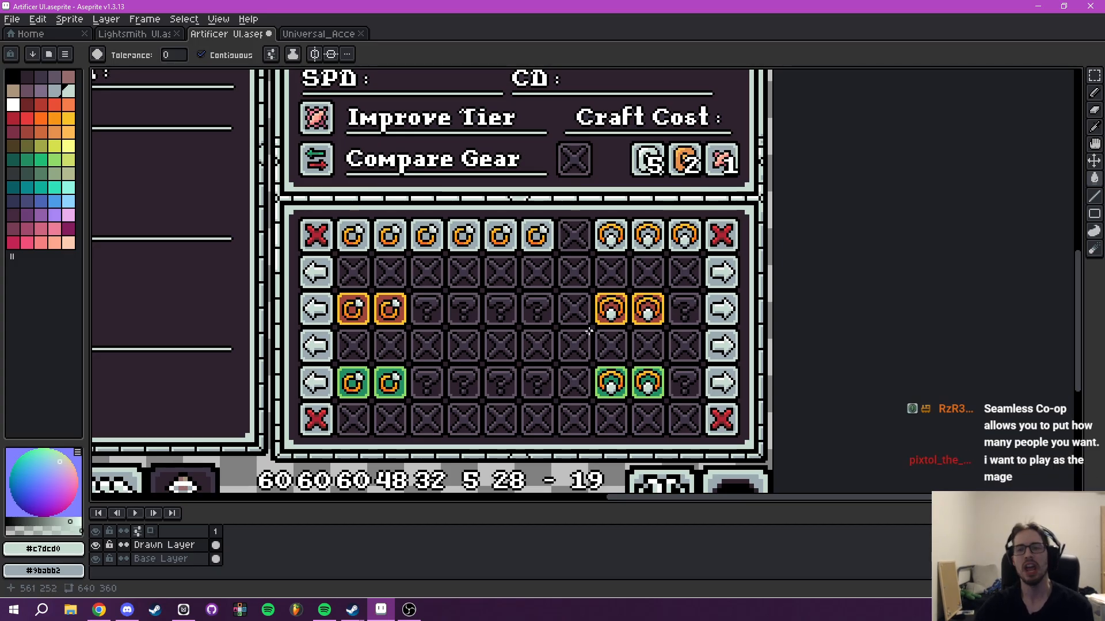
scroll(588, 342, "down", 2)
left_click_drag(573, 333, 568, 370)
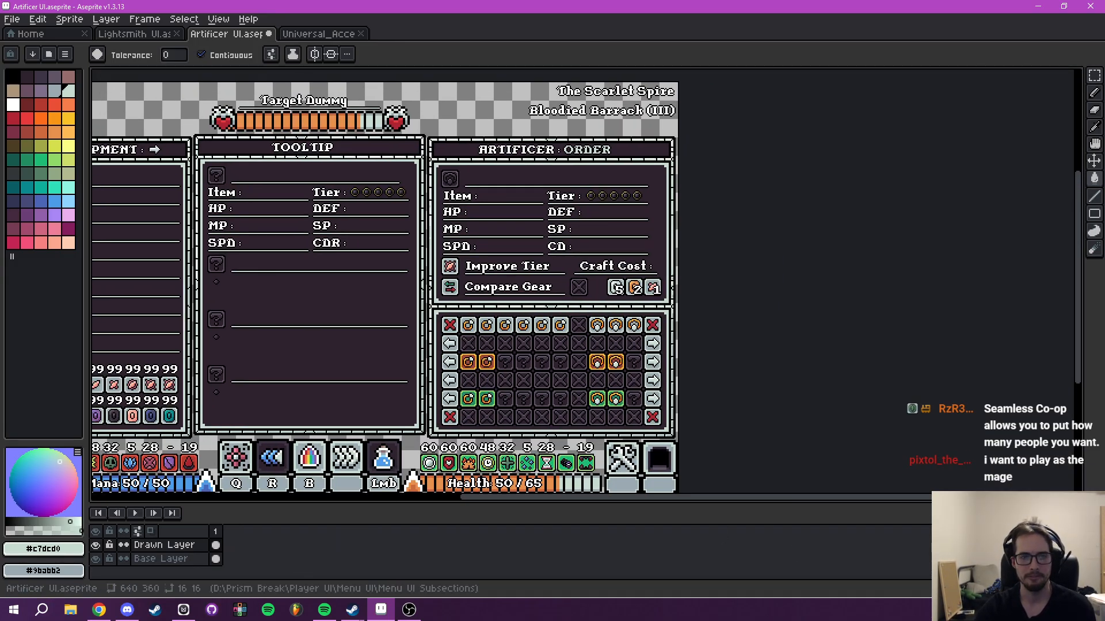
Add a second frame duplicating the mockup and make its Drawn Layer active.
key("alt+n")
left_click_drag(608, 382, 706, 378)
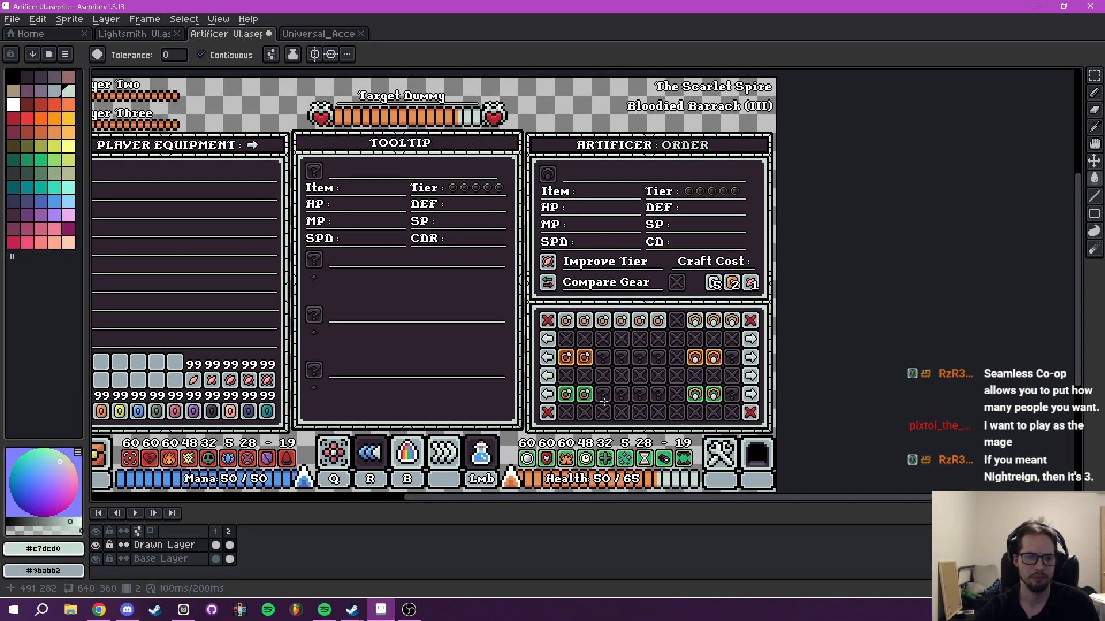
scroll(620, 301, "up", 5)
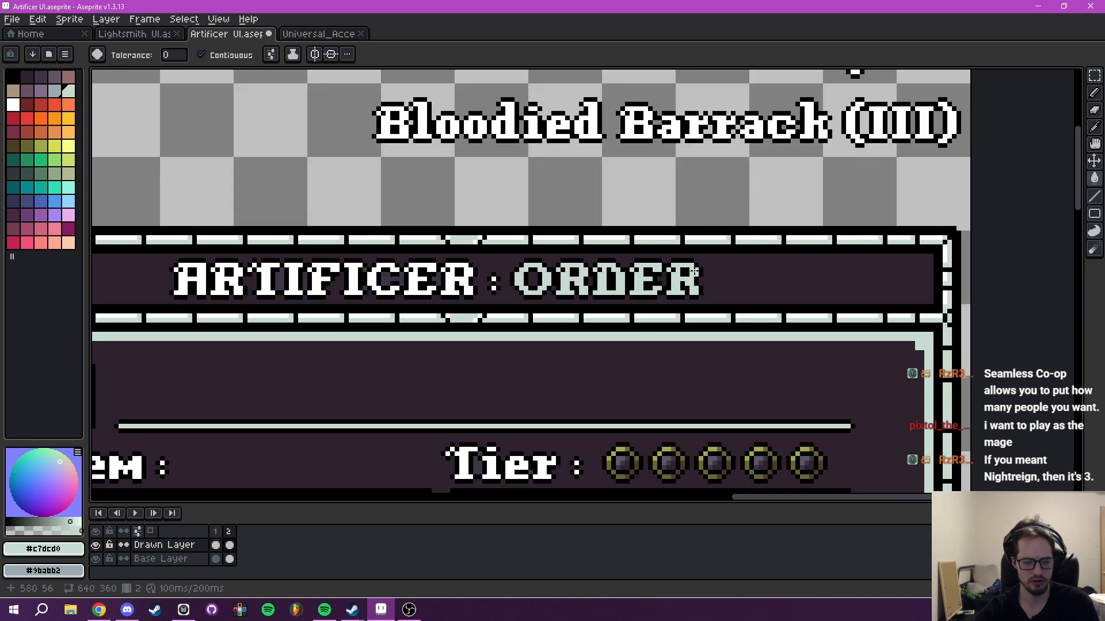
key("i")
left_click(186, 560)
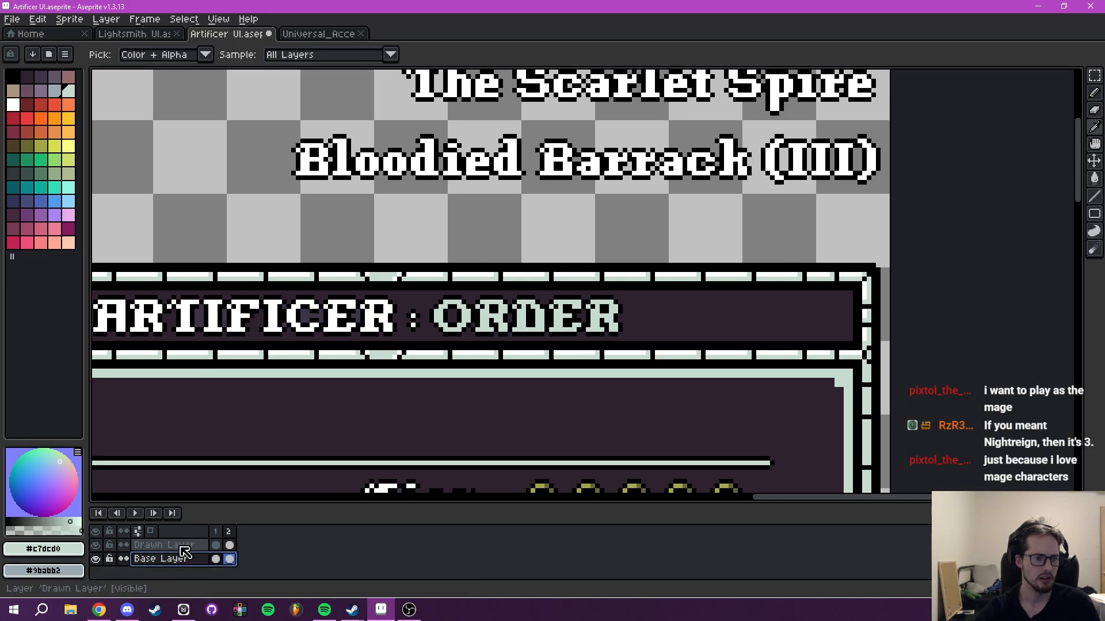
left_click(186, 552)
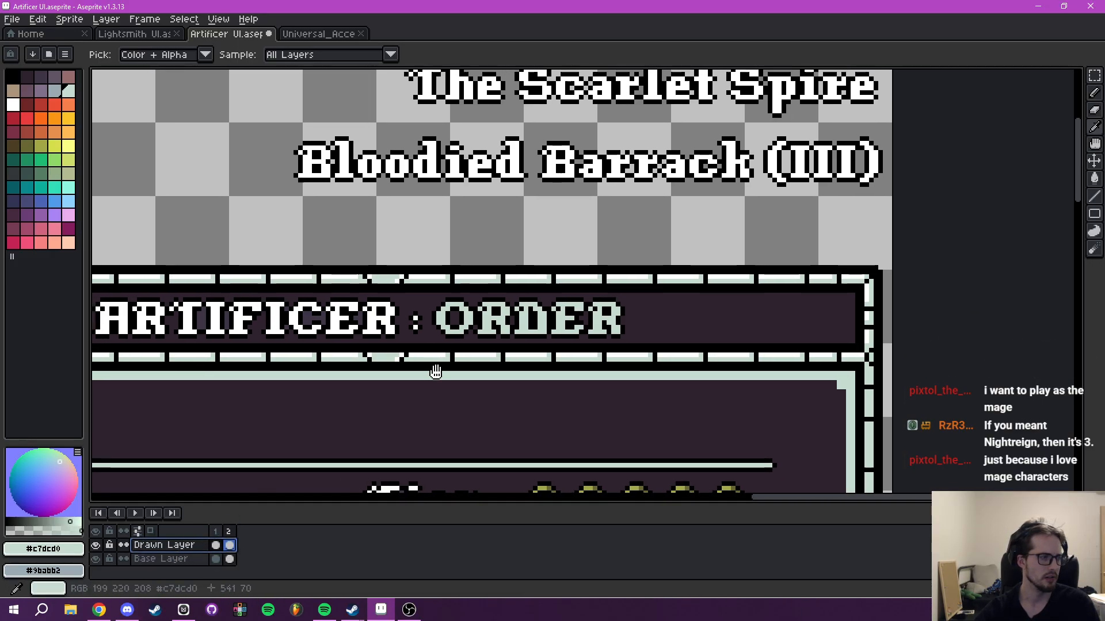
Erase the word ORDER from the title in frame 2, leaving "ARTIFICER :".
key("b")
scroll(604, 343, "up", 1)
mouse_move(590, 346)
left_mouse_down()
mouse_move(402, 347)
mouse_move(363, 335)
mouse_move(587, 324)
mouse_move(623, 286)
mouse_move(579, 304)
mouse_move(624, 322)
mouse_move(612, 335)
mouse_move(668, 299)
left_mouse_up()
left_click(560, 345)
scroll(640, 278, "down", 1)
scroll(610, 331, "up", 1)
Create the text "ARTIFICER : VALOR" in white at font size 16 and cut it from the canvas.
key("t")
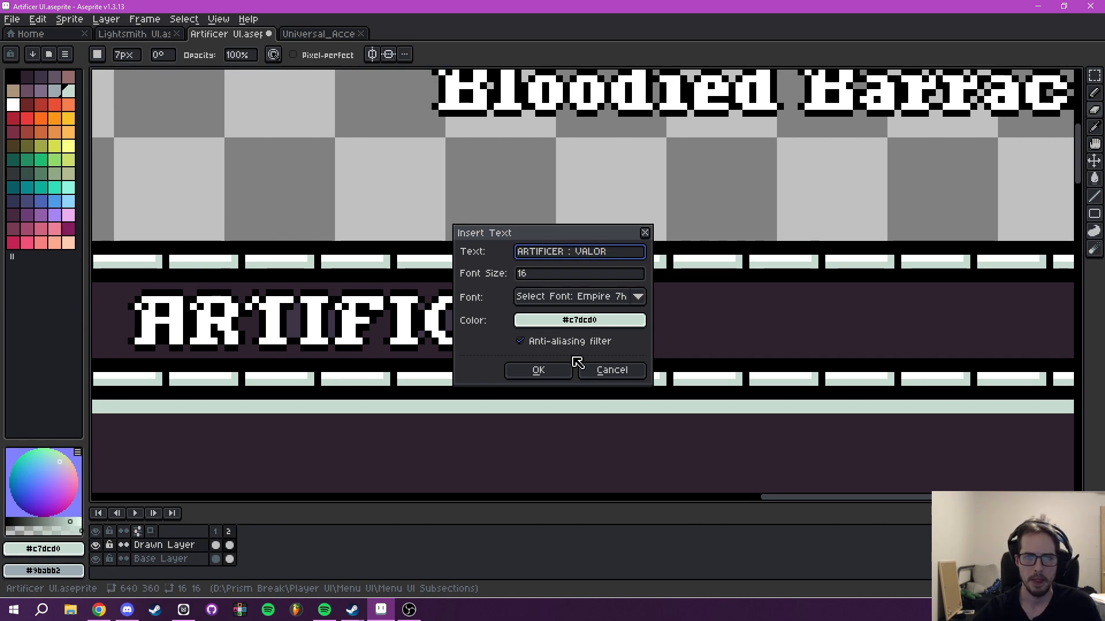
left_click(567, 321)
left_click(530, 343)
left_click(617, 367)
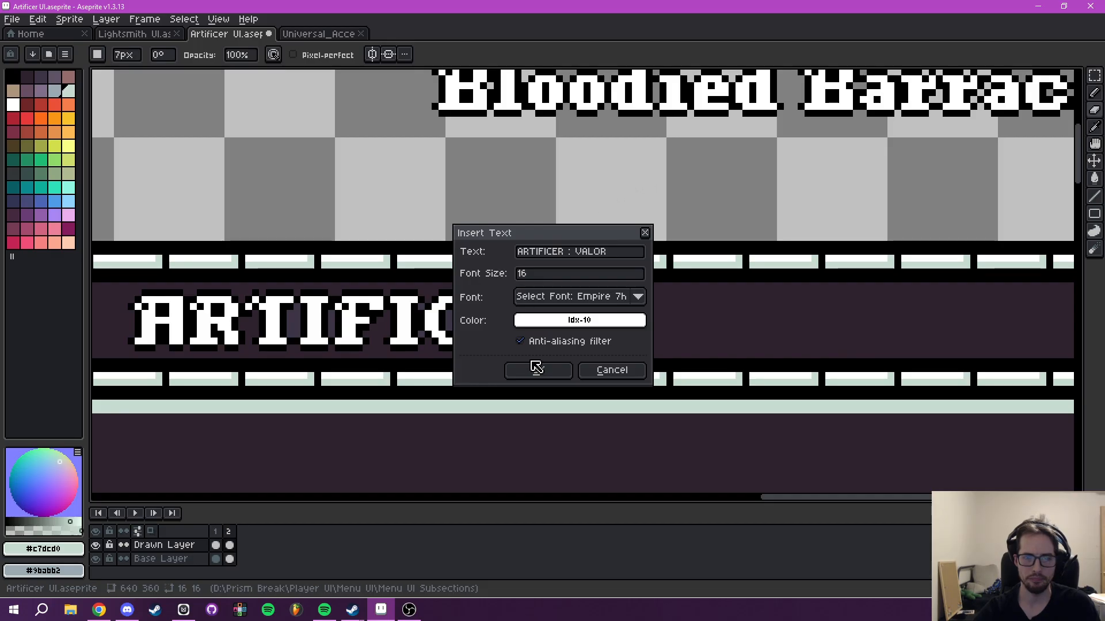
left_click(535, 368)
left_click_drag(612, 285, 565, 189)
key("Delete")
Duplicate the frame with the shortened "ARTIFICER :" title until the timeline has eight frames.
scroll(682, 283, "down", 2)
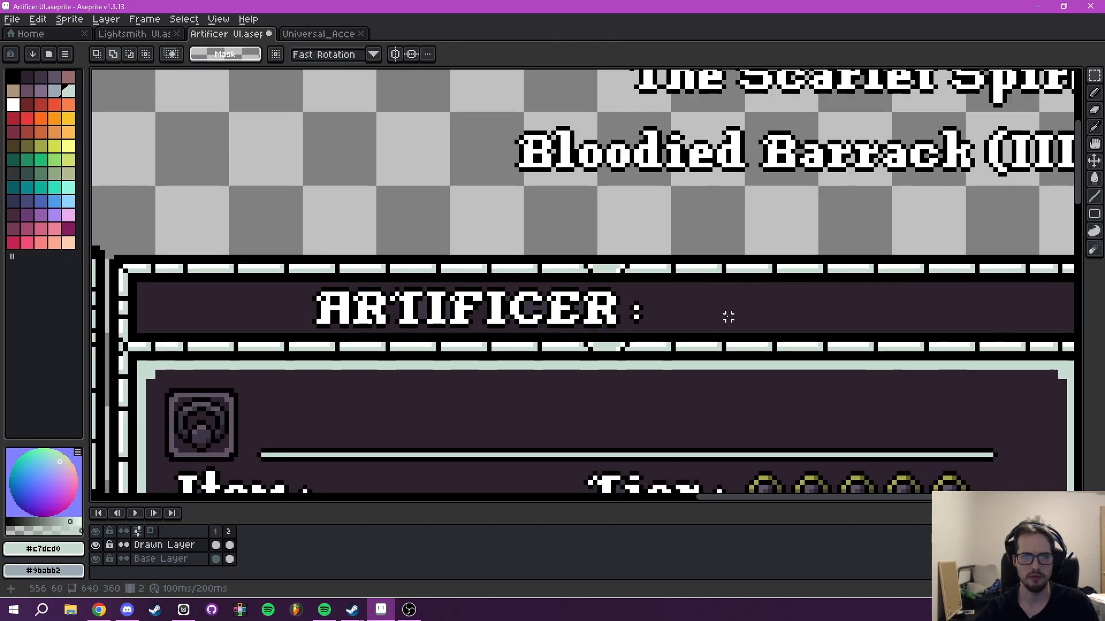
scroll(723, 313, "down", 1)
left_click(216, 544)
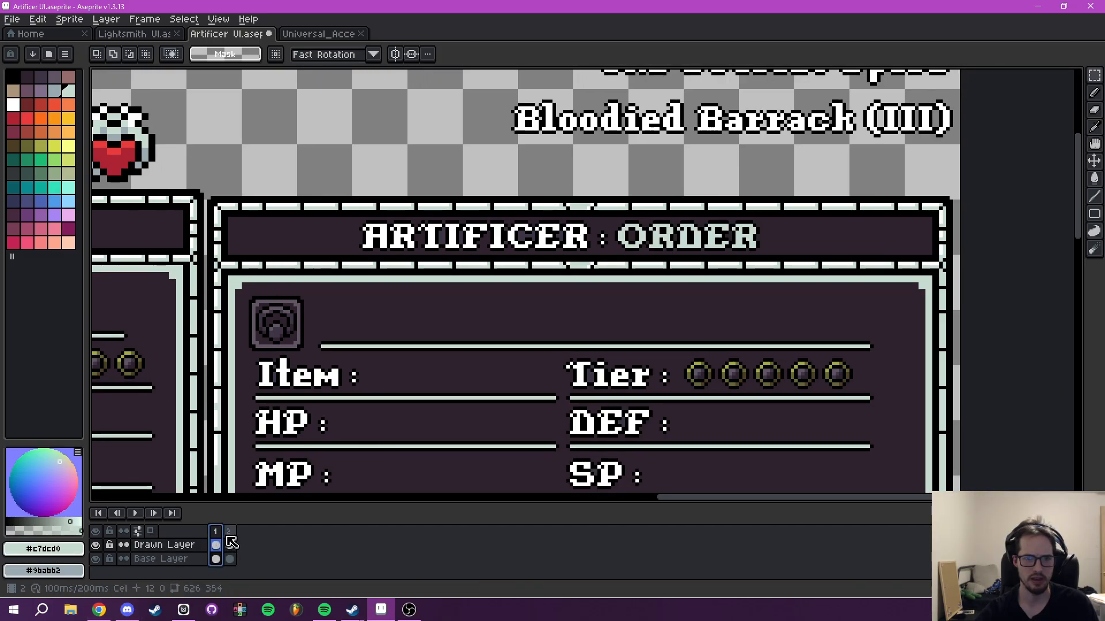
left_click(230, 539)
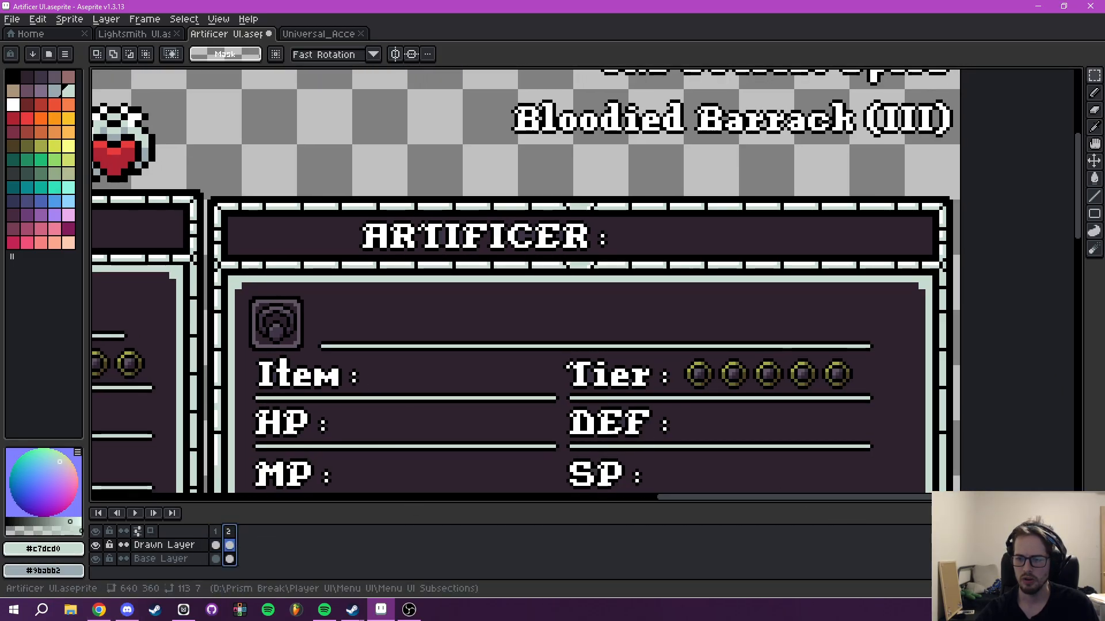
key("alt+n")
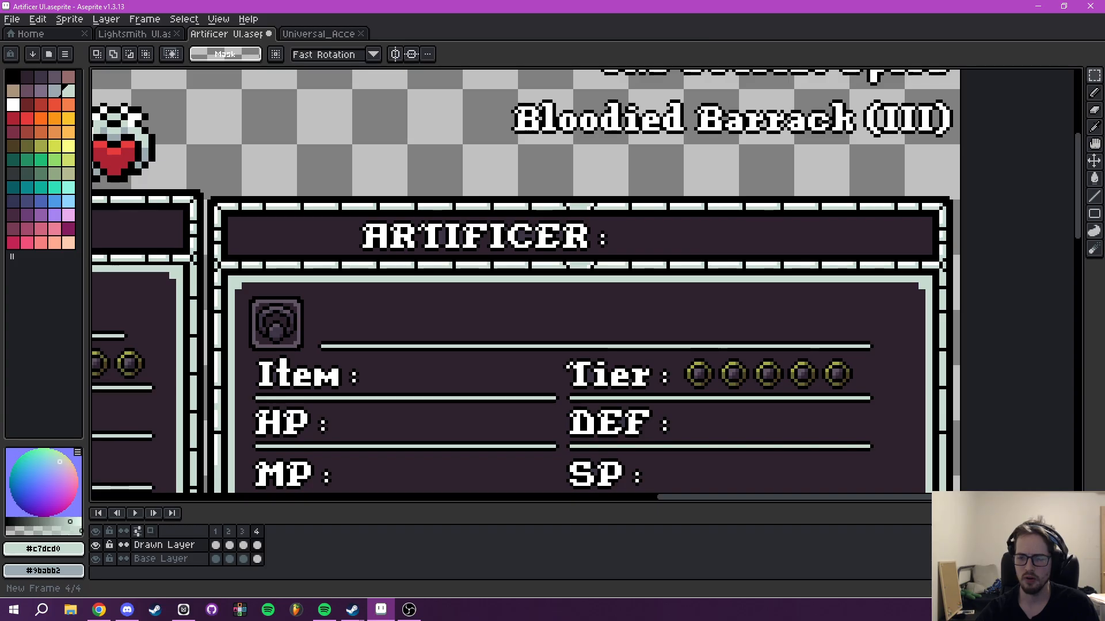
key("alt+n")
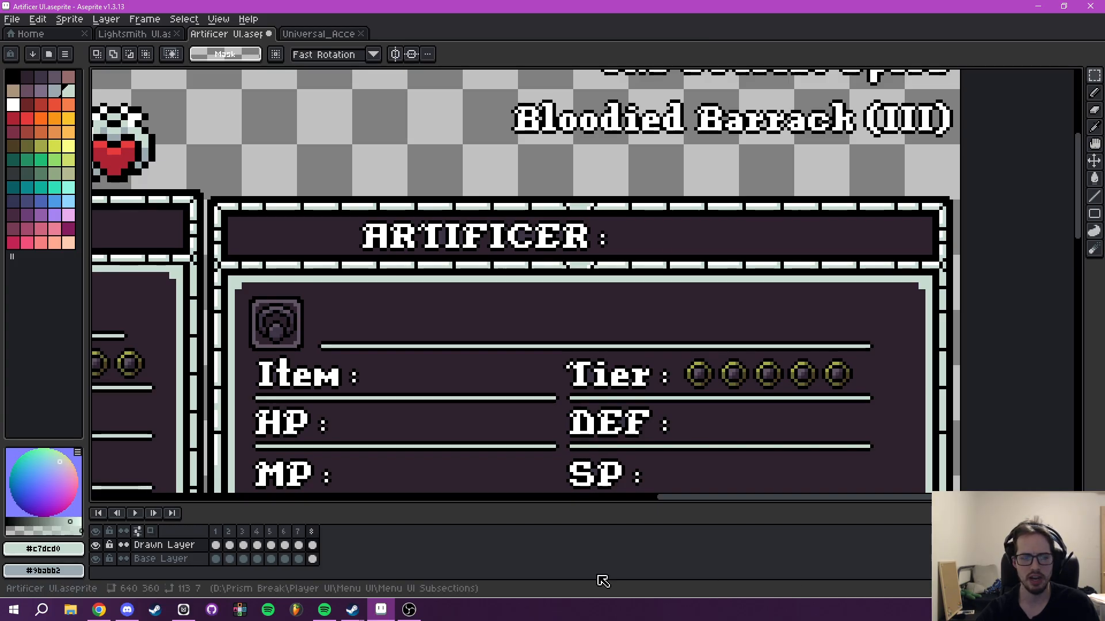
Check frames 1 to 8 one by one and add a ninth frame.
left_click(221, 532)
left_click(229, 538)
left_click(243, 538)
left_click(257, 538)
left_click(271, 535)
left_click(285, 535)
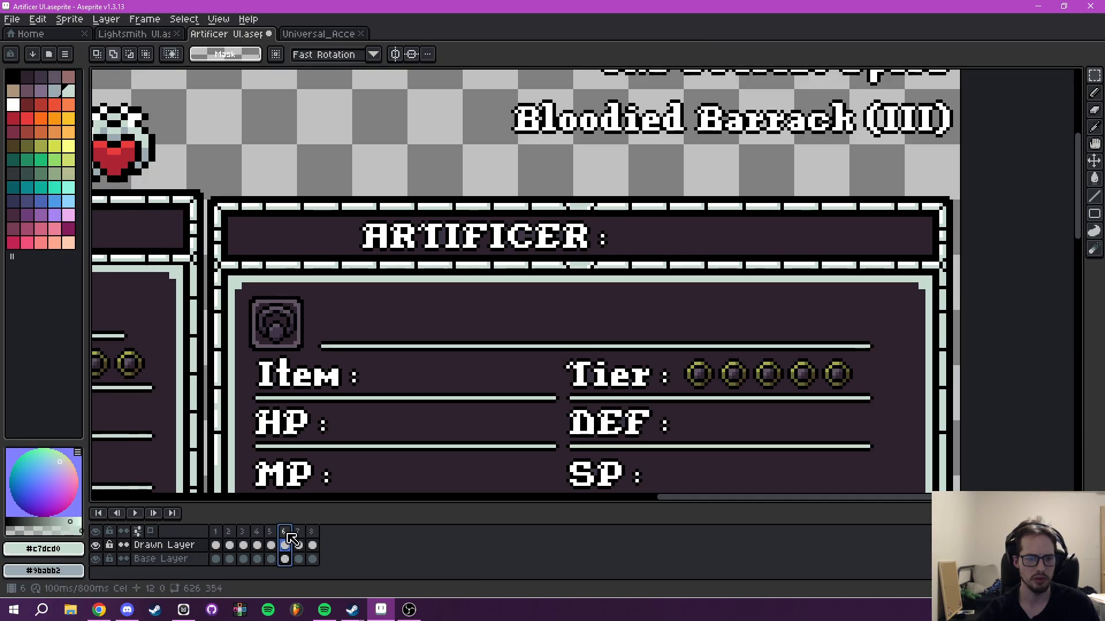
left_click(299, 538)
left_click(311, 537)
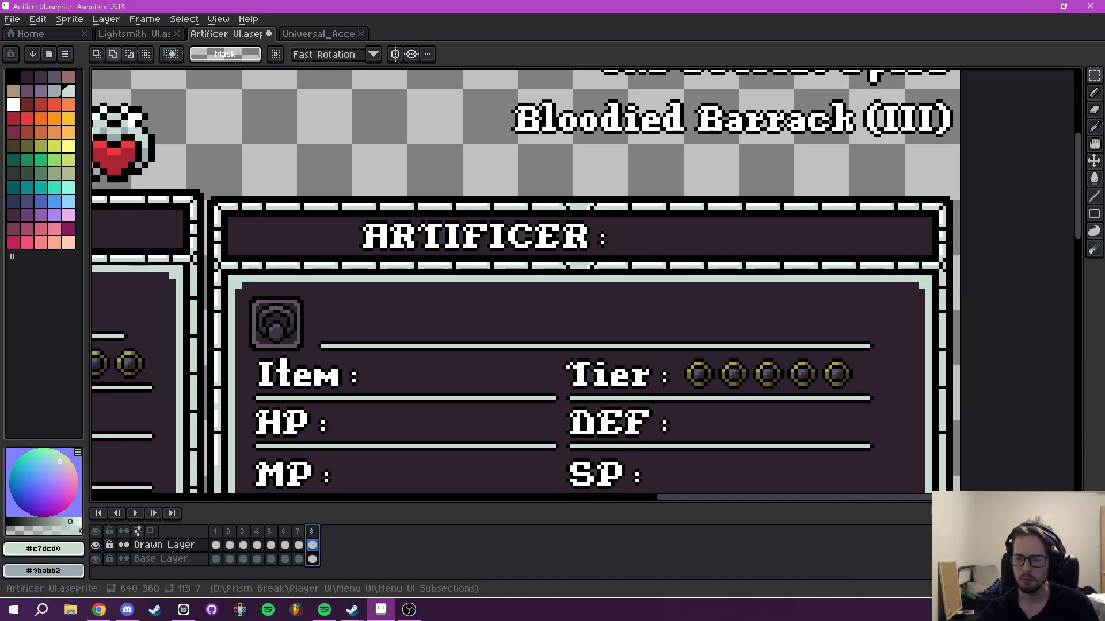
key("alt+n")
Paste the "ARTIFICER : VALOR" text into frame 2, aligned over the existing title, and deselect it.
left_click(229, 535)
left_click_drag(557, 305, 472, 358)
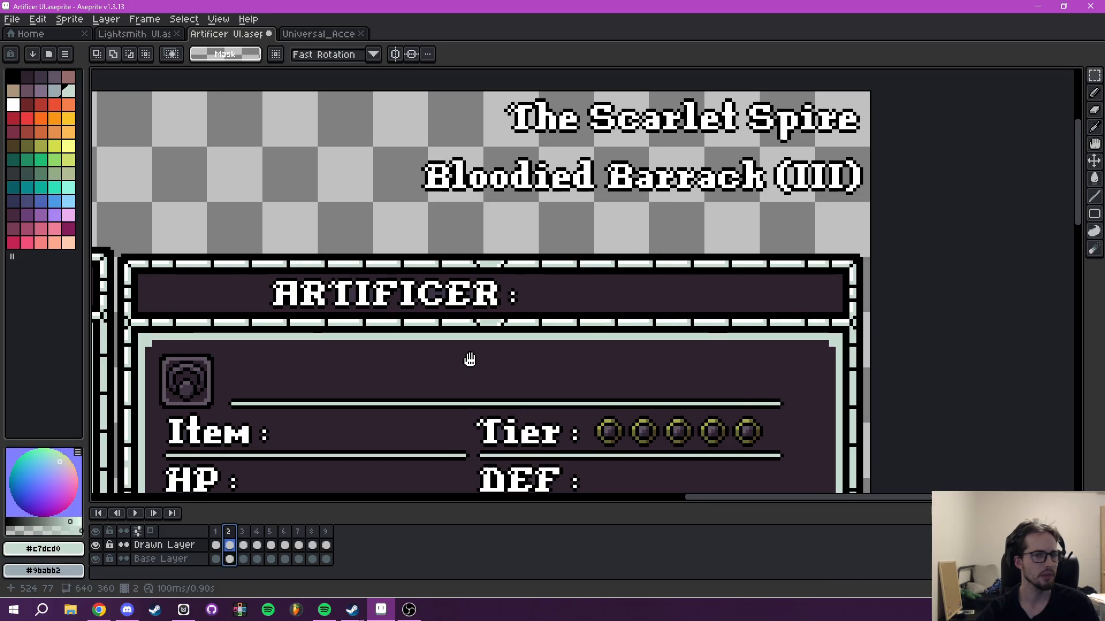
left_click_drag(484, 287, 532, 272)
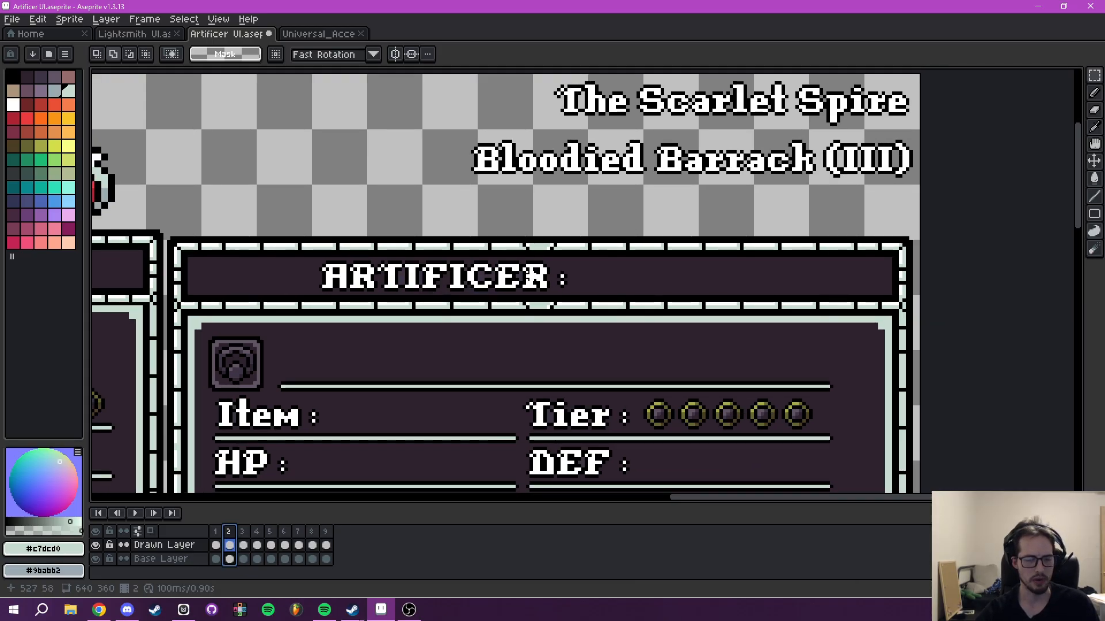
key("ctrl+v")
left_click_drag(540, 221, 541, 288)
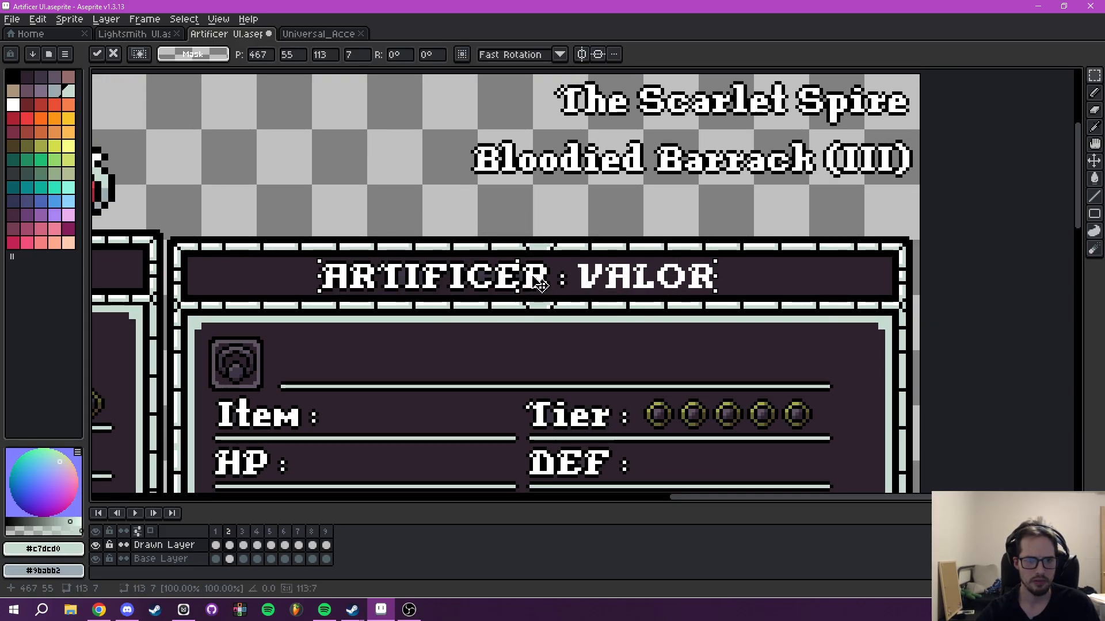
key("ctrl+d")
Add a black outline around the word VALOR in the frame 2 title.
left_click_drag(615, 263, 535, 295)
scroll(506, 310, "up", 2)
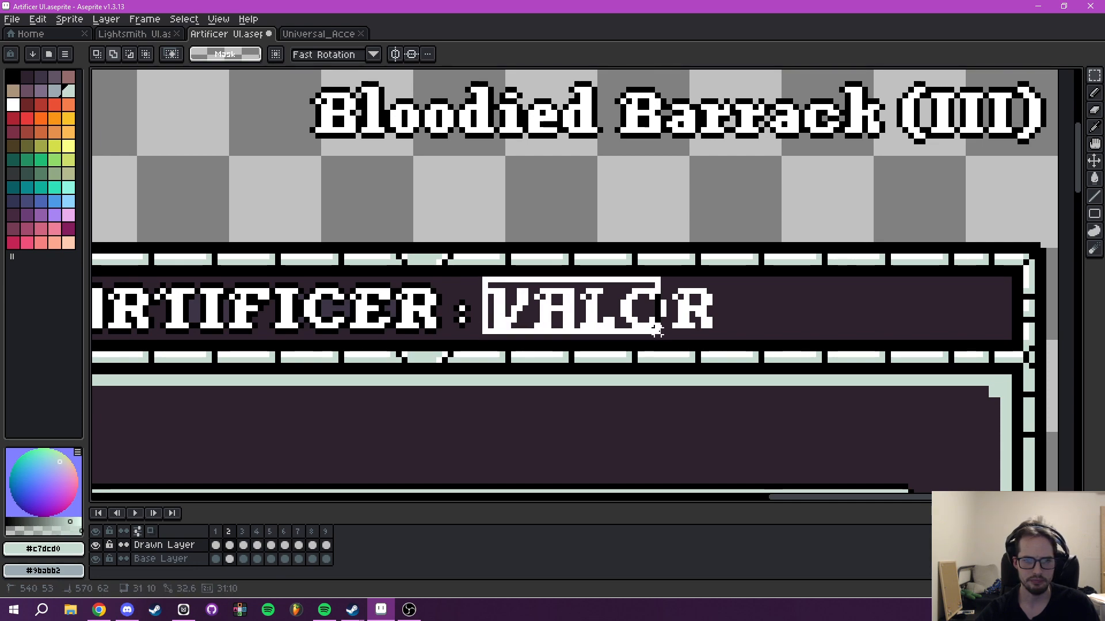
key("shift+o")
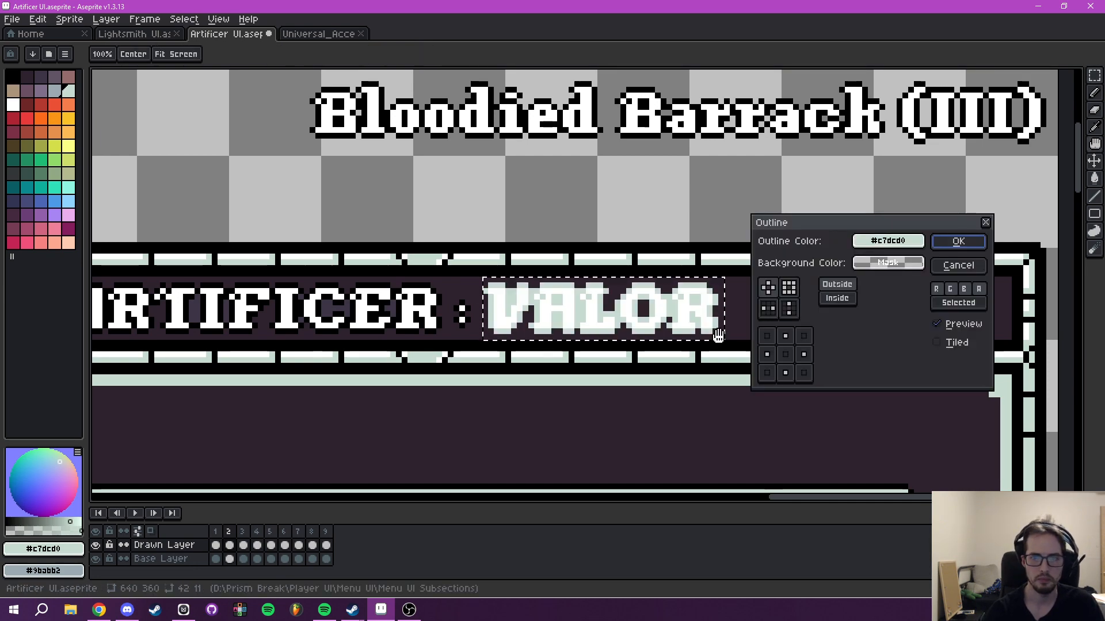
left_click(892, 242)
left_click(776, 264)
left_click(773, 287)
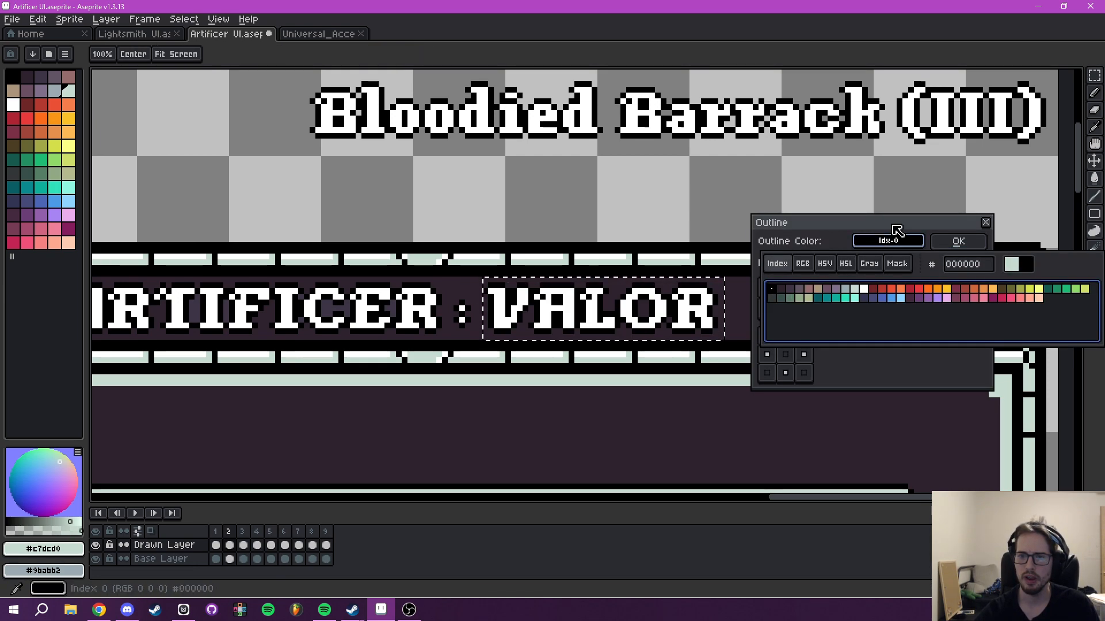
left_click(957, 246)
Pick the red #ae2334 from the red token in the bottom row of the Player Equipment panel.
scroll(806, 323, "down", 3)
left_click_drag(788, 322, 829, 234)
left_click_drag(718, 345, 610, 429)
scroll(547, 391, "up", 3)
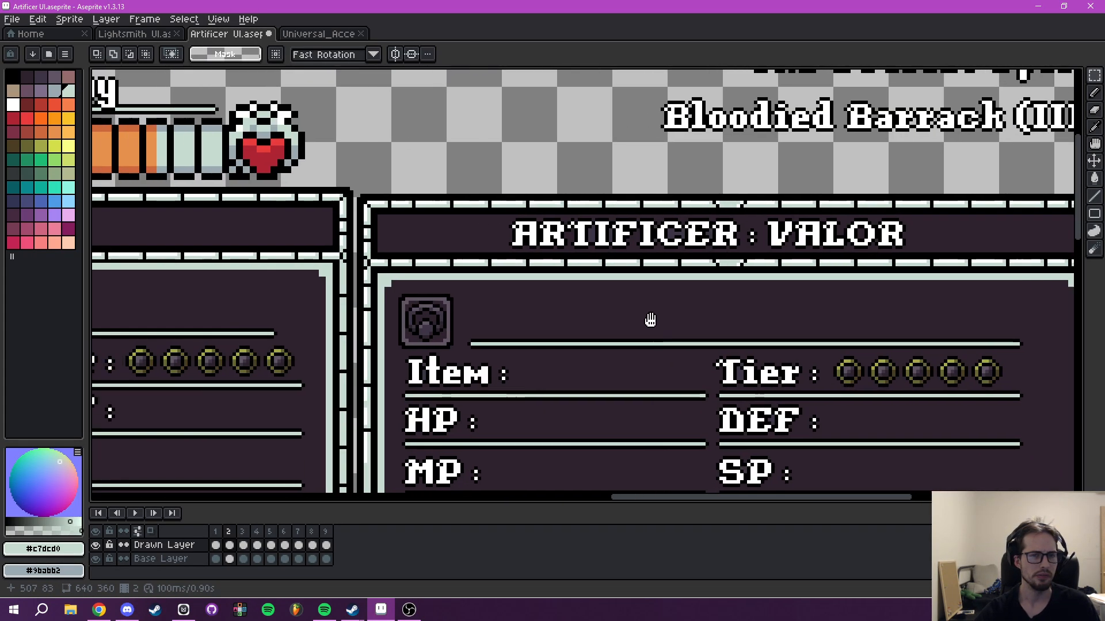
left_click_drag(742, 297, 888, 315)
left_click_drag(660, 353, 978, 155)
left_click_drag(349, 419, 465, 266)
scroll(465, 265, "down", 3)
scroll(548, 293, "up", 5)
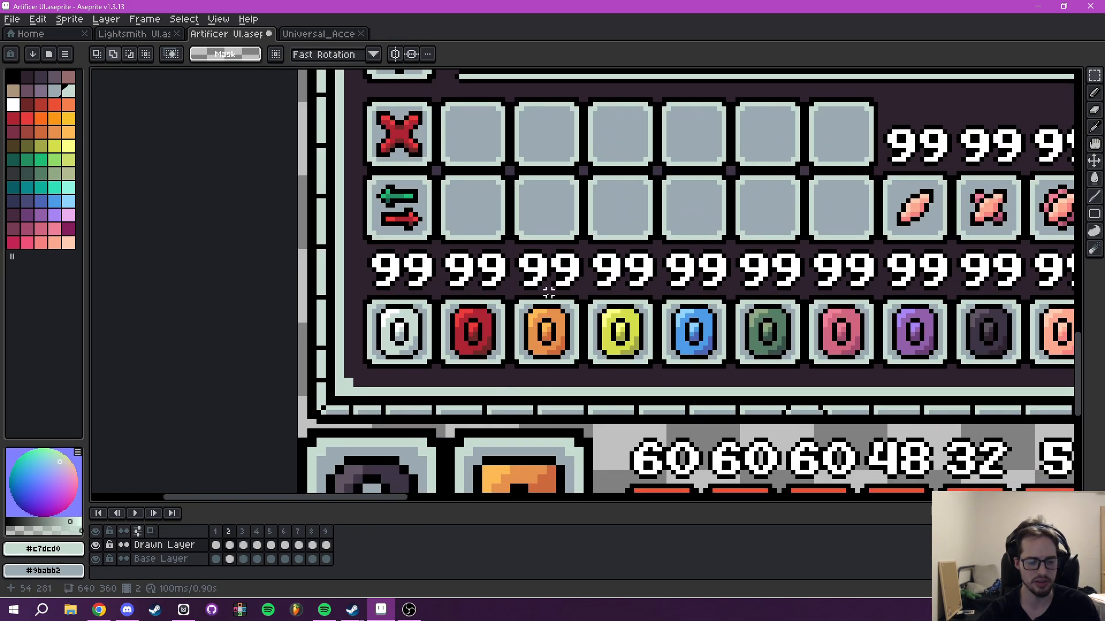
scroll(549, 293, "up", 2)
key("i")
left_click(416, 354)
scroll(462, 329, "down", 3)
left_click_drag(612, 252, 421, 338)
left_click_drag(846, 138, 378, 325)
left_click_drag(909, 118, 374, 446)
left_click_drag(752, 200, 387, 351)
scroll(387, 351, "up", 3)
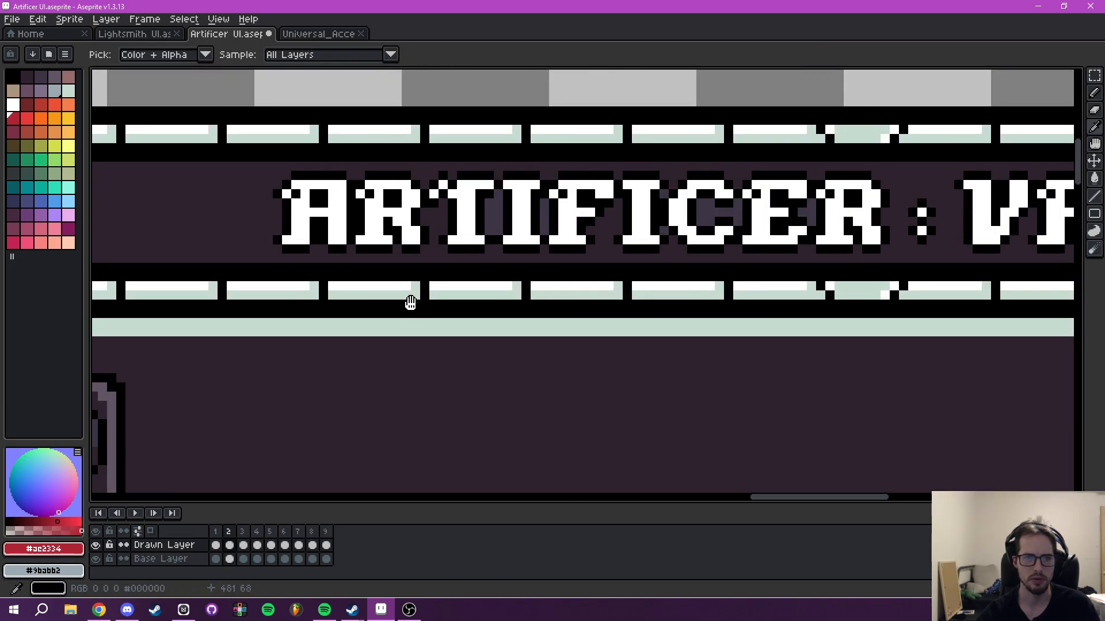
left_click_drag(412, 299, 421, 373)
key("g")
left_click(352, 294)
left_click(389, 283)
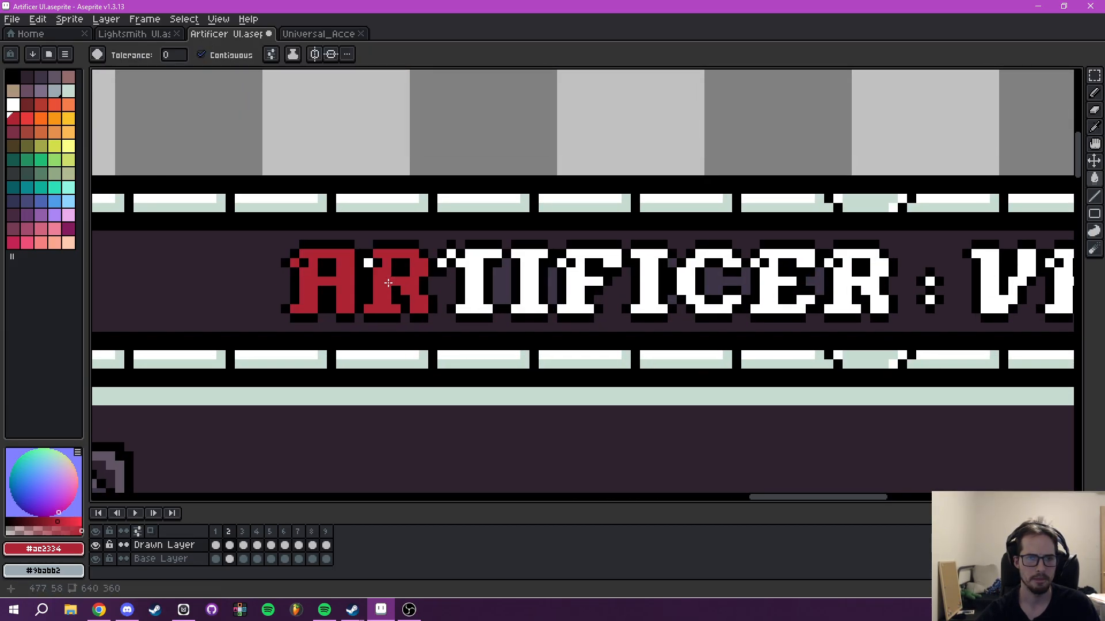
left_click(458, 263)
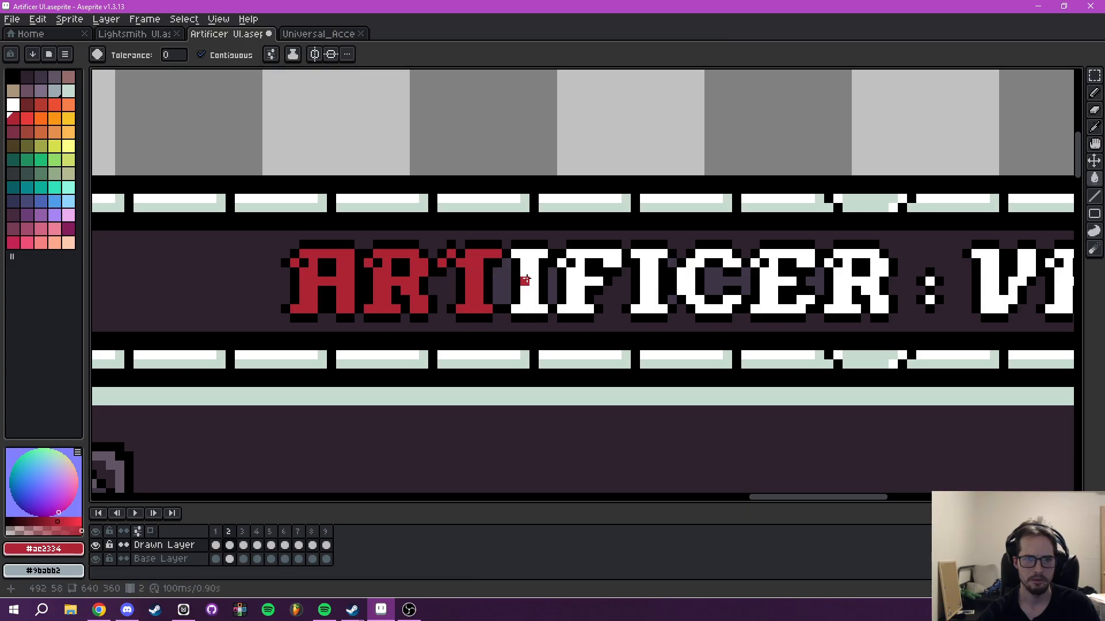
left_click(530, 276)
left_click(574, 278)
left_click(642, 271)
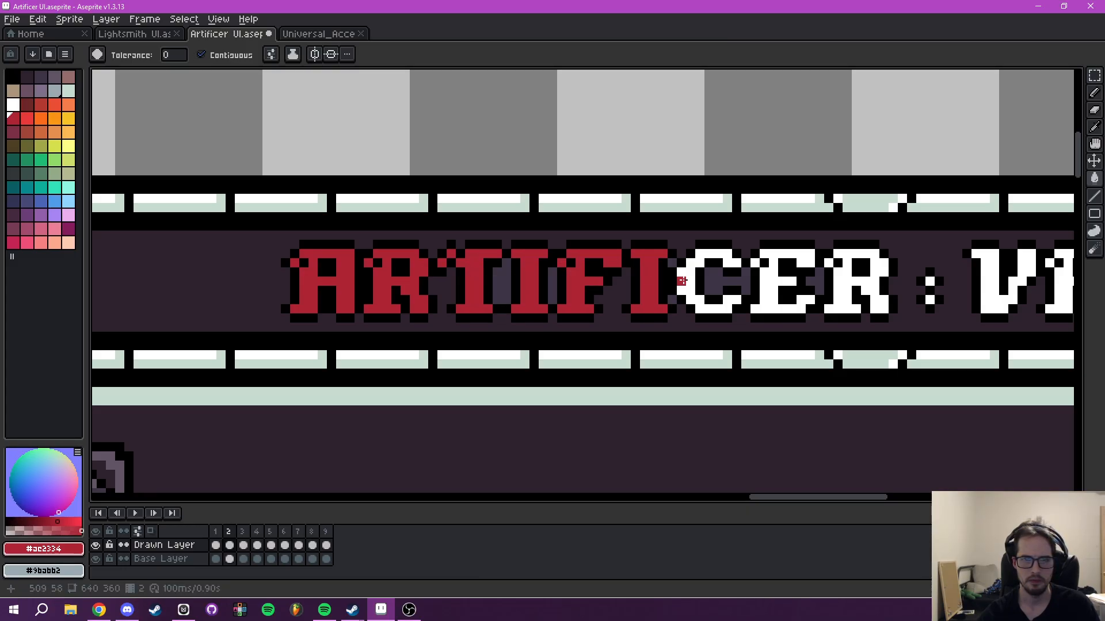
left_click(690, 282)
left_click(758, 264)
left_click(833, 274)
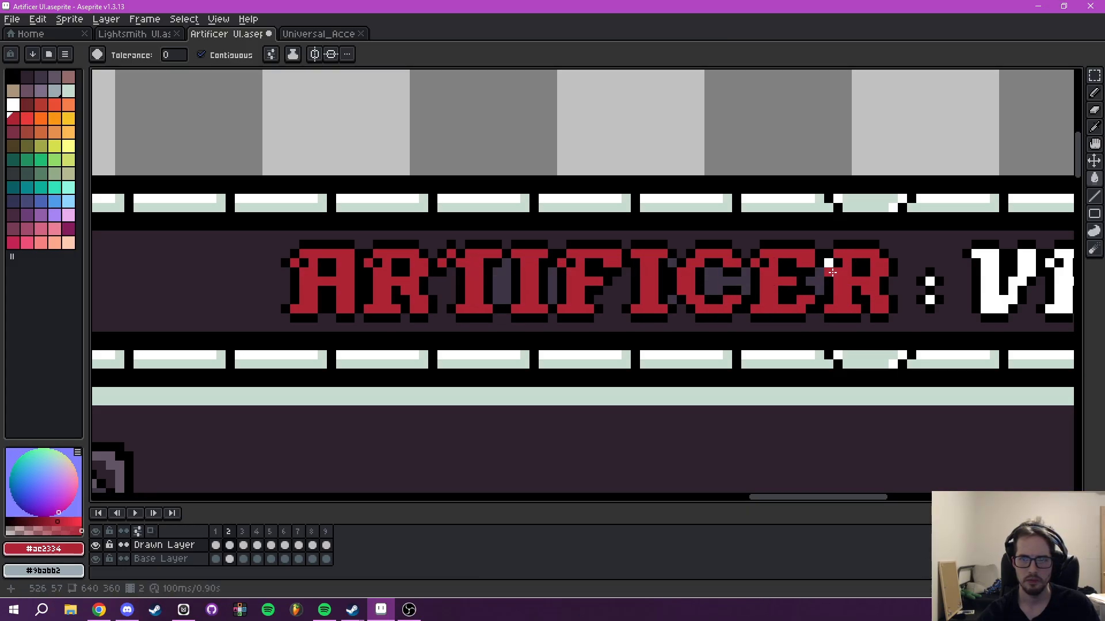
key("ctrl+z")
key("ctrl+z")
key("ctrl+z")
key("ctrl+z")
key("ctrl+z")
key("ctrl+z")
key("ctrl+z")
key("ctrl+z")
key("ctrl+z")
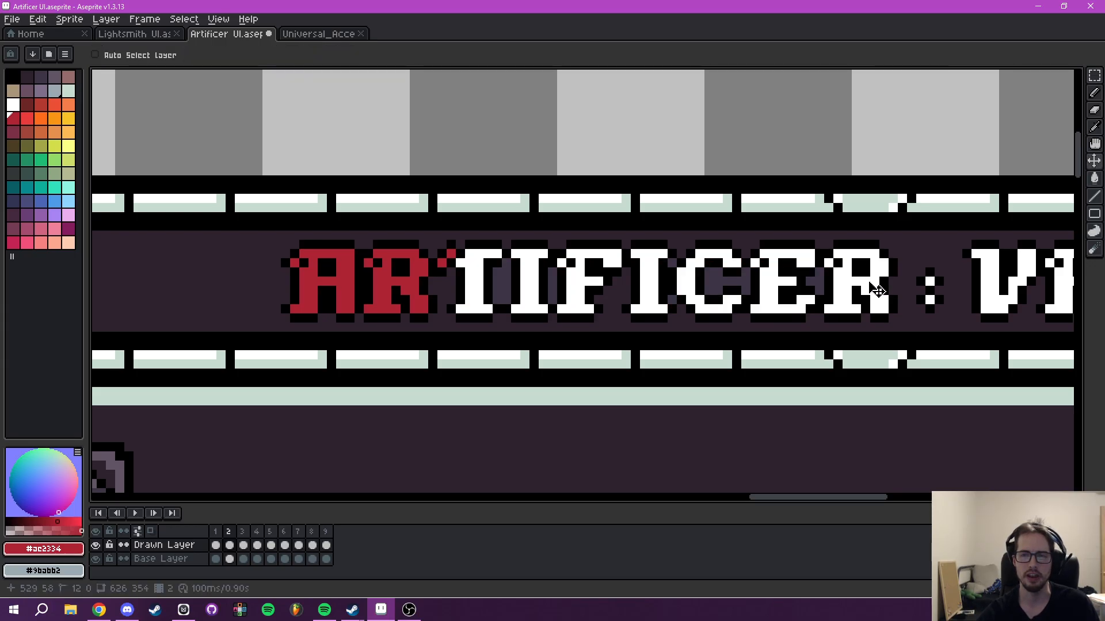
Fill all the letters of the word VALOR in the frame 2 title with the red #ae2334.
mouse_move(863, 286)
left_mouse_down()
mouse_move(674, 300)
mouse_move(271, 304)
left_mouse_up()
scroll(415, 267, "up", 1)
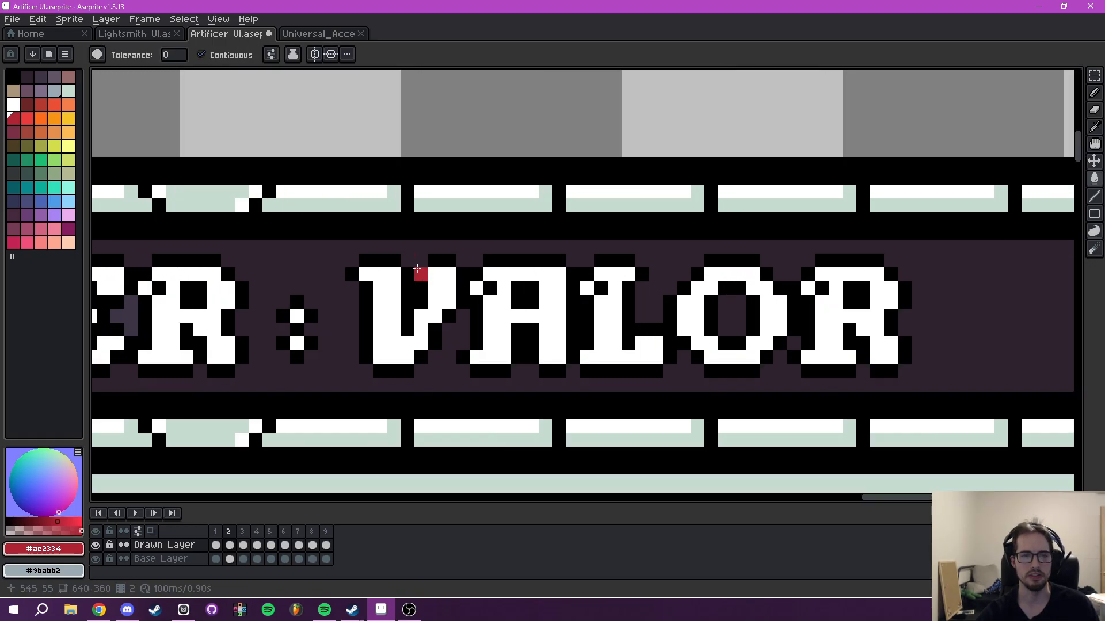
left_click(394, 343)
left_click(491, 314)
left_click(477, 288)
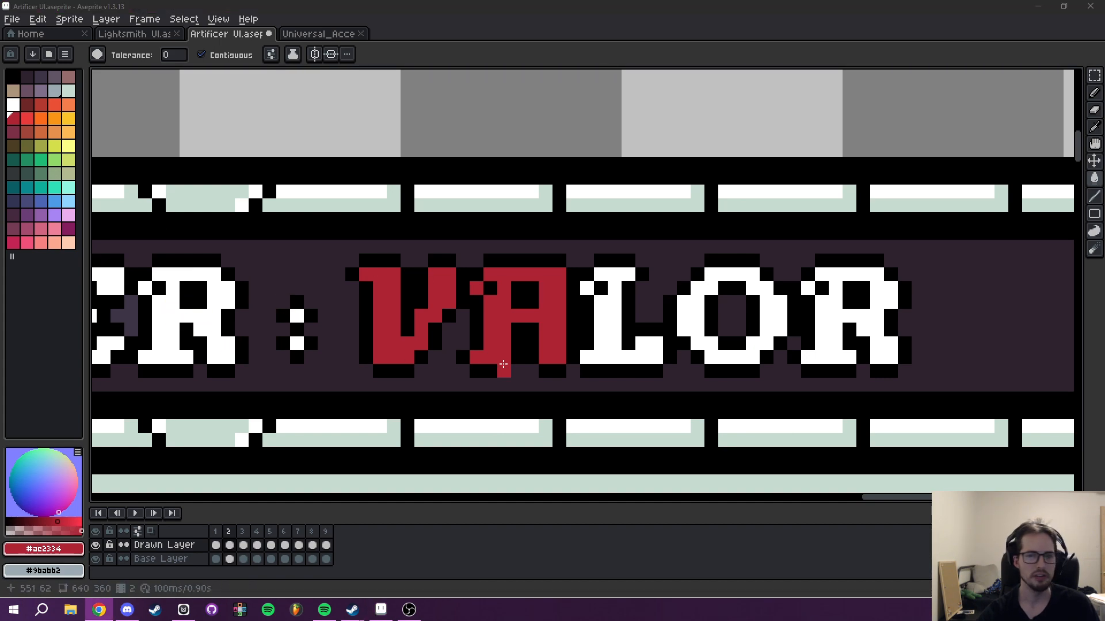
left_click(602, 344)
left_click(590, 288)
left_click(694, 325)
left_click(834, 321)
left_click(806, 289)
Select the whole 192 × 96 px item slot grid below Compare Gear in the Artificer panel.
scroll(807, 386, "down", 6)
left_click_drag(789, 373, 760, 300)
left_click_drag(734, 363, 699, 47)
key("m")
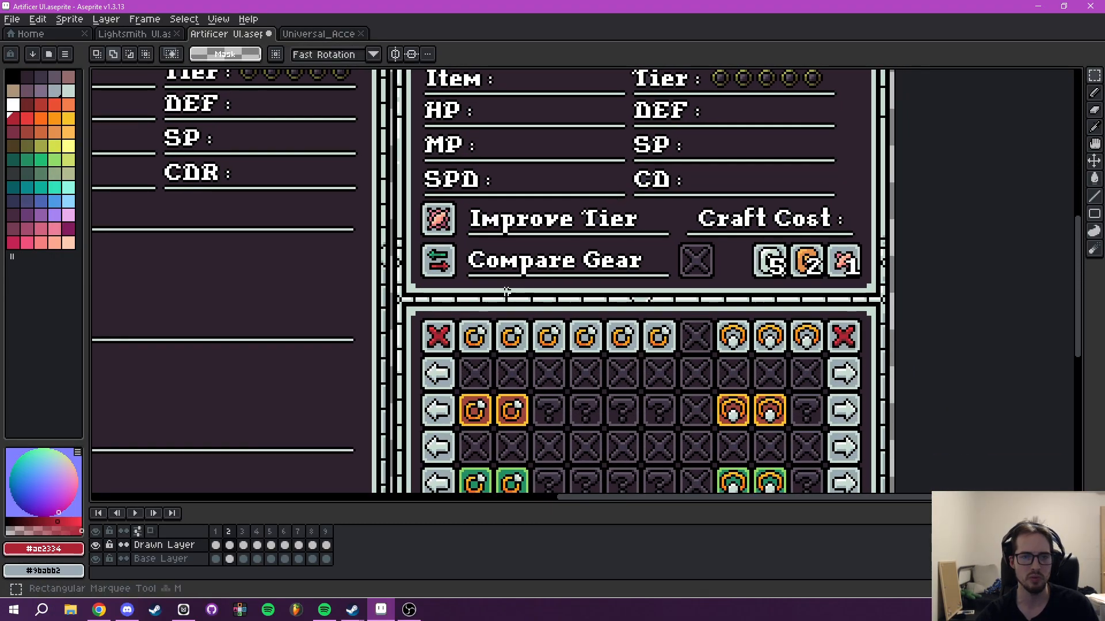
scroll(515, 286, "up", 6)
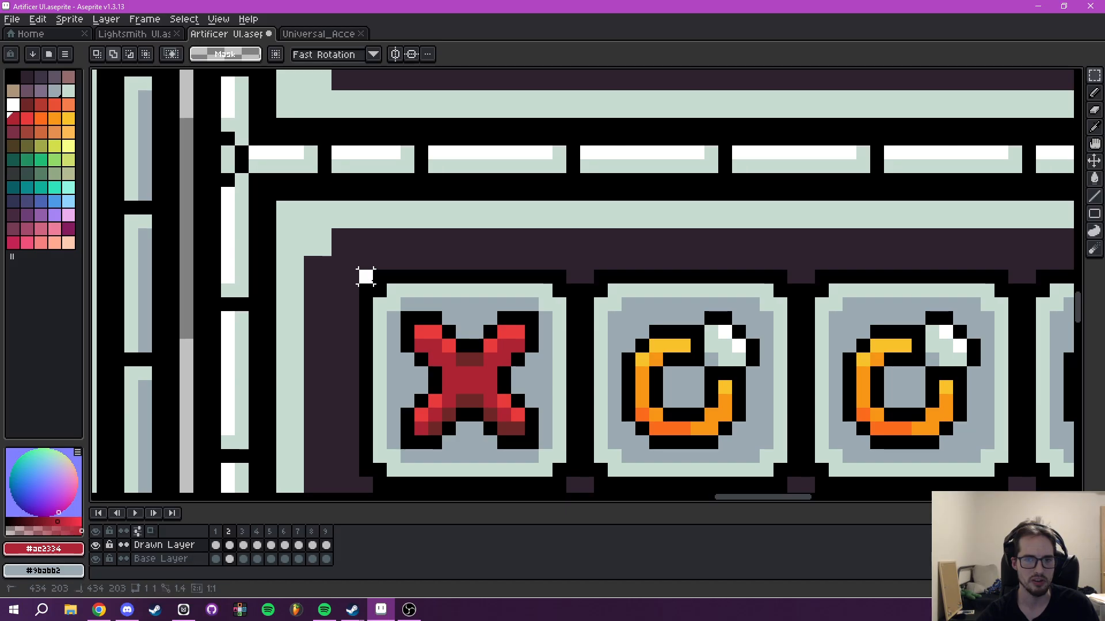
left_click_drag(366, 277, 869, 283)
scroll(661, 178, "down", 6)
scroll(616, 151, "up", 5)
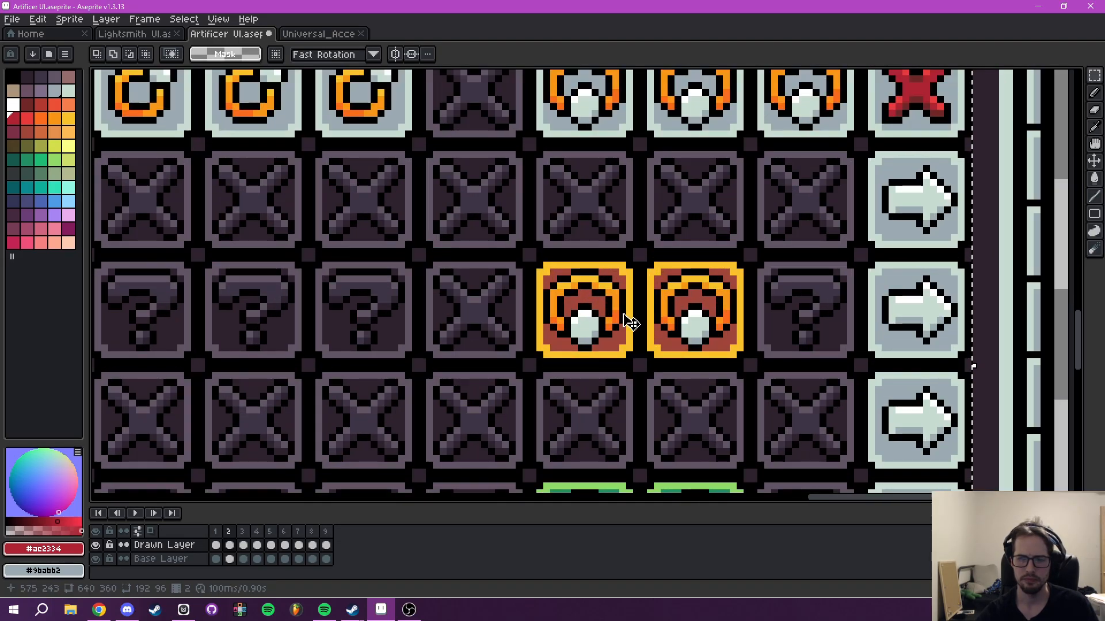
scroll(636, 322, "down", 5)
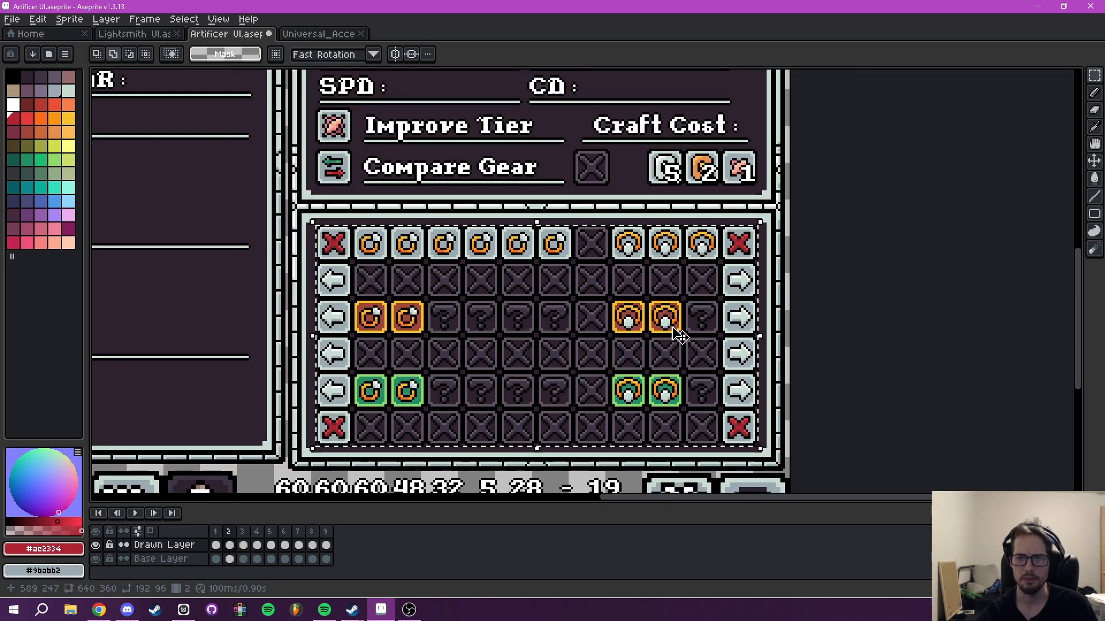
Remove the two outer columns of arrows and red crosses from the grid selection, reducing it to 160 × 96 px.
left_click_drag(680, 336, 747, 334)
left_click_drag(535, 103, 603, 124)
left_click_drag(586, 308, 575, 300)
left_click_drag(489, 251, 496, 299)
scroll(480, 304, "up", 2)
scroll(473, 305, "up", 1)
mouse_move(427, 282)
left_mouse_down()
mouse_move(1076, 476)
mouse_move(1011, 469)
mouse_move(813, 365)
mouse_move(740, 403)
left_mouse_up()
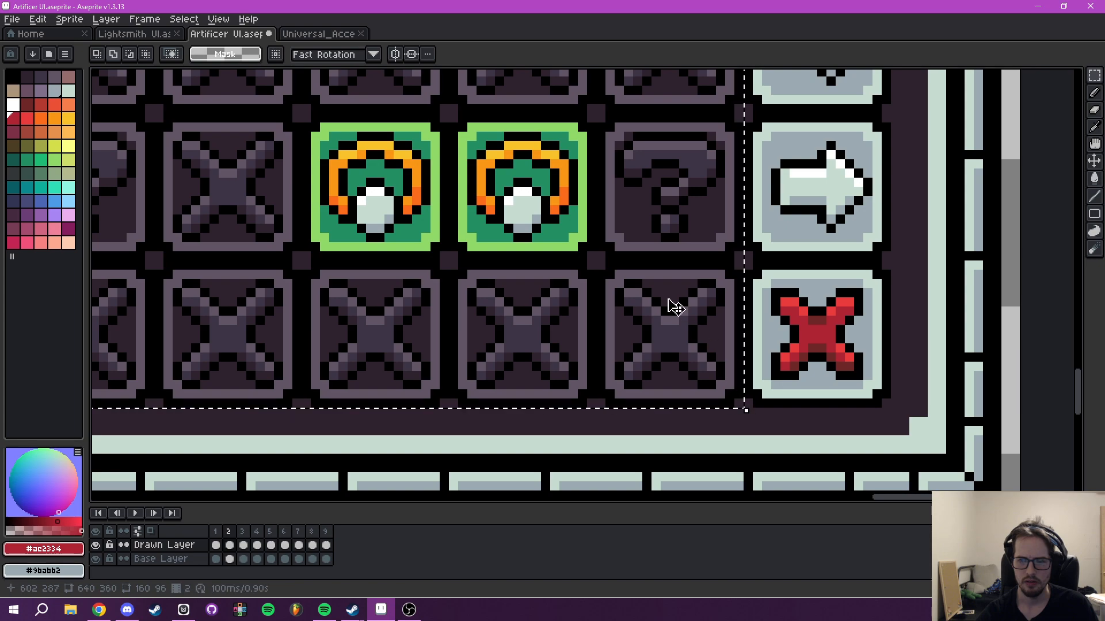
scroll(683, 313, "down", 2)
Turn off contiguous filling and replace the pale mint colour of the gems across the selected slots with #ae2334.
key("g")
left_click(201, 54)
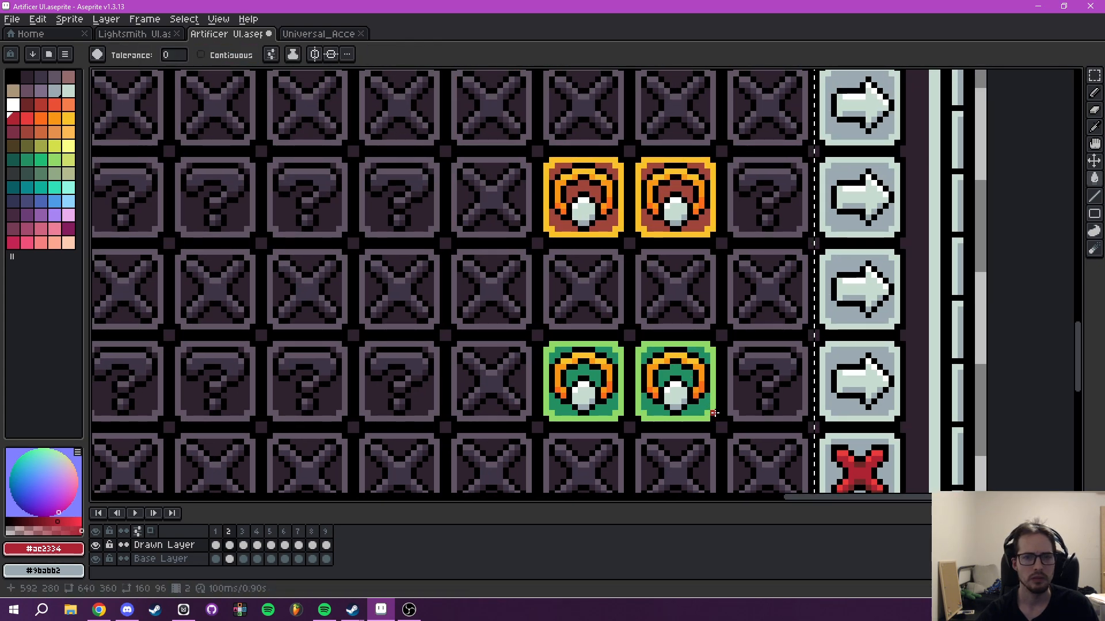
scroll(491, 403, "up", 1)
scroll(510, 401, "down", 6)
scroll(512, 355, "up", 2)
left_click_drag(614, 327, 568, 324)
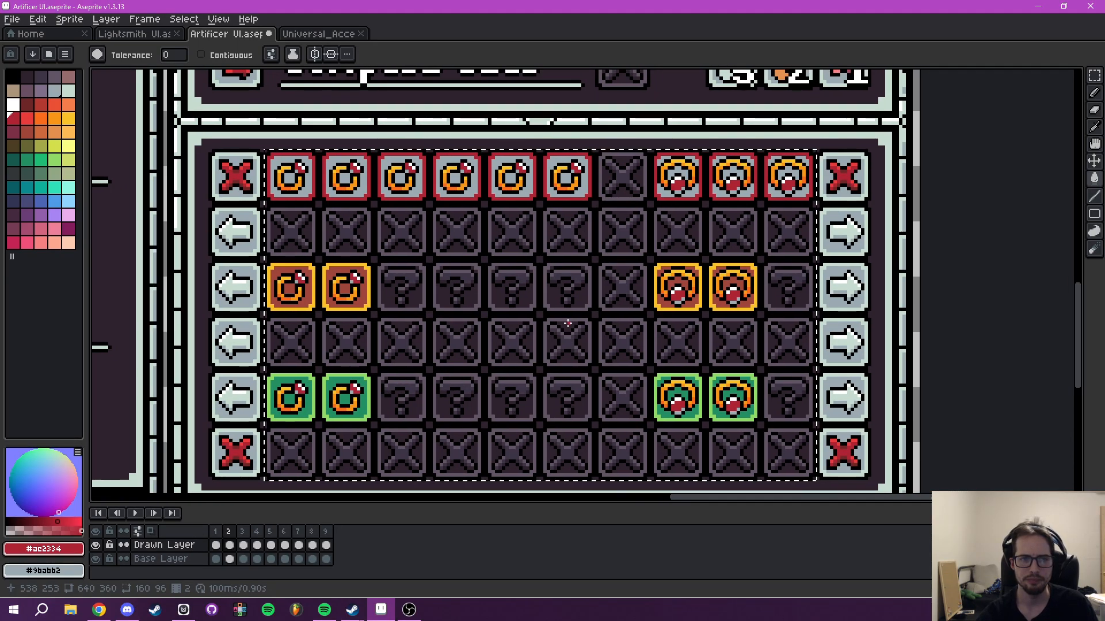
Pick #e83b3b as foreground and #6e2727 as background from the red token in the Player Equipment panel.
left_click_drag(268, 375, 704, 263)
left_click_drag(301, 321, 914, 165)
left_click_drag(520, 224, 986, 365)
left_click_drag(430, 324, 624, 267)
scroll(625, 267, "up", 3)
key("i")
left_click(548, 267)
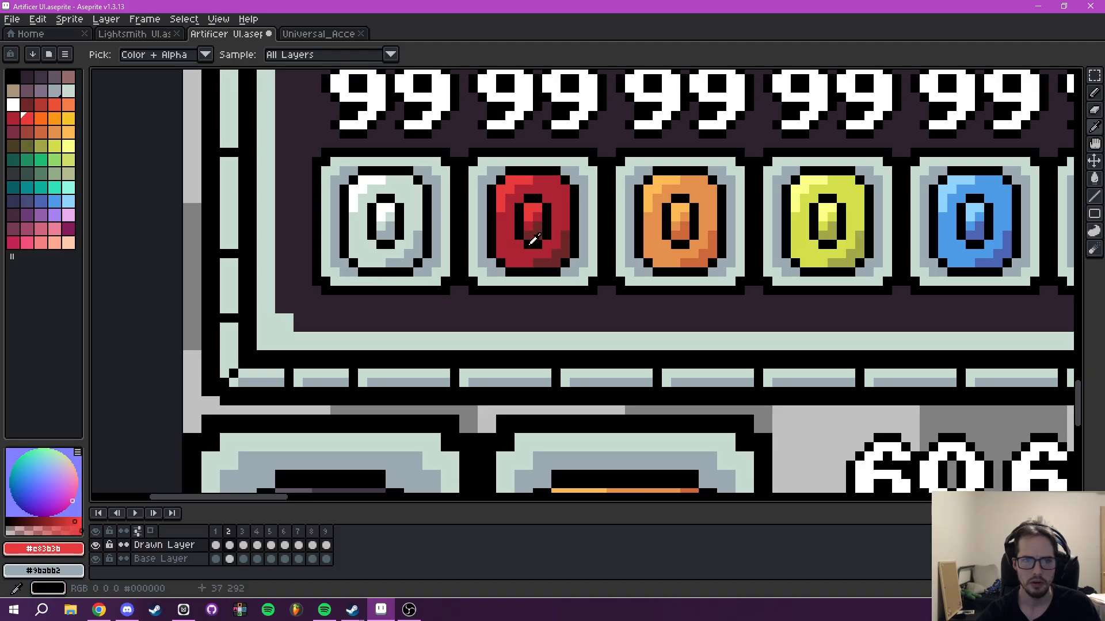
right_click(561, 250)
Replace the gems' white highlights with #e83b3b and their grey shadows with #6e2727 throughout the selected slots, and deselect.
scroll(561, 250, "down", 4)
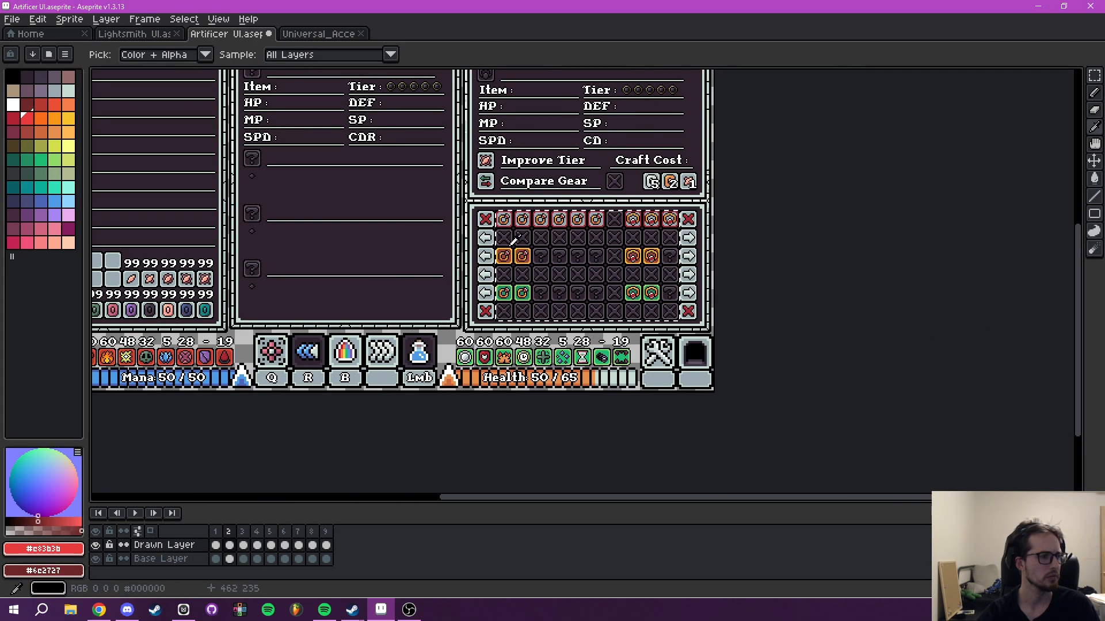
scroll(374, 333, "up", 8)
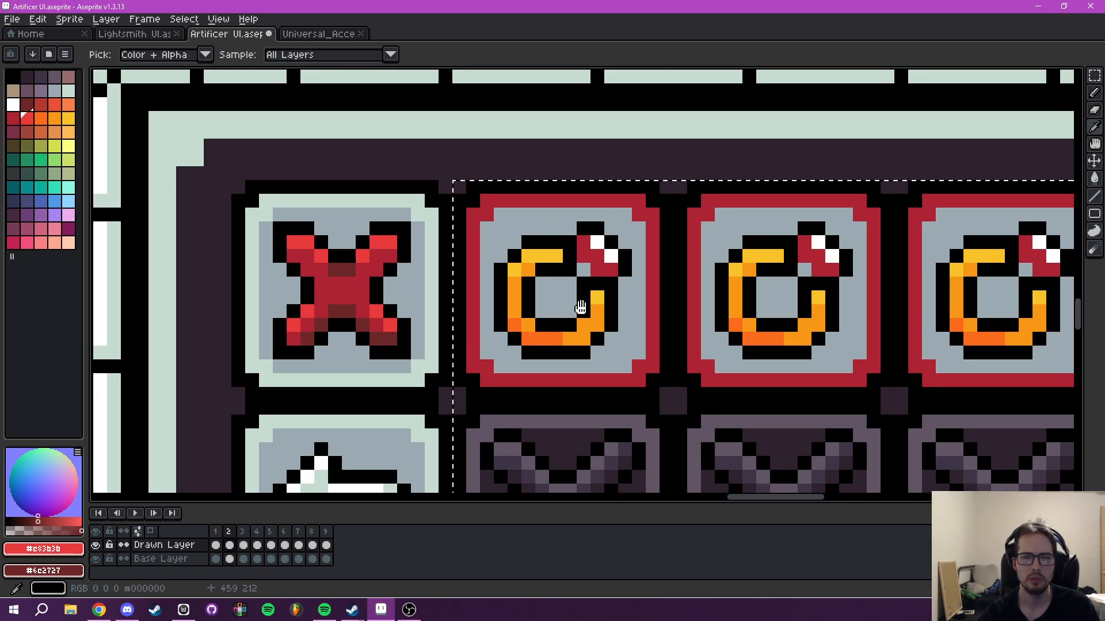
key("g")
left_click(558, 332)
right_click(571, 359)
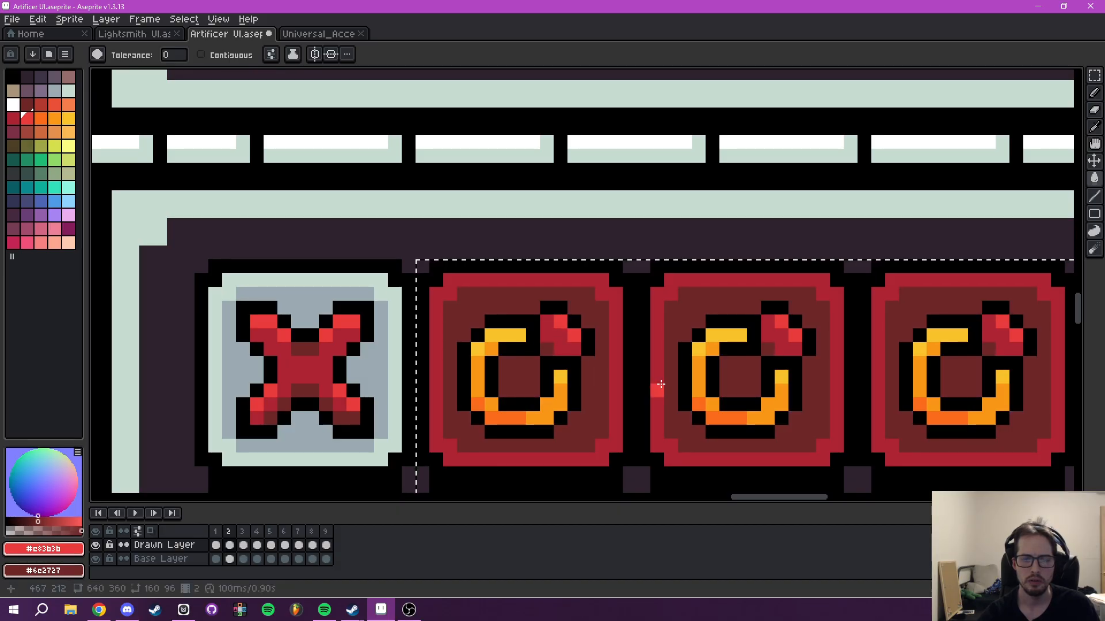
scroll(660, 385, "down", 4)
left_click_drag(909, 480, 604, 259)
scroll(561, 276, "down", 2)
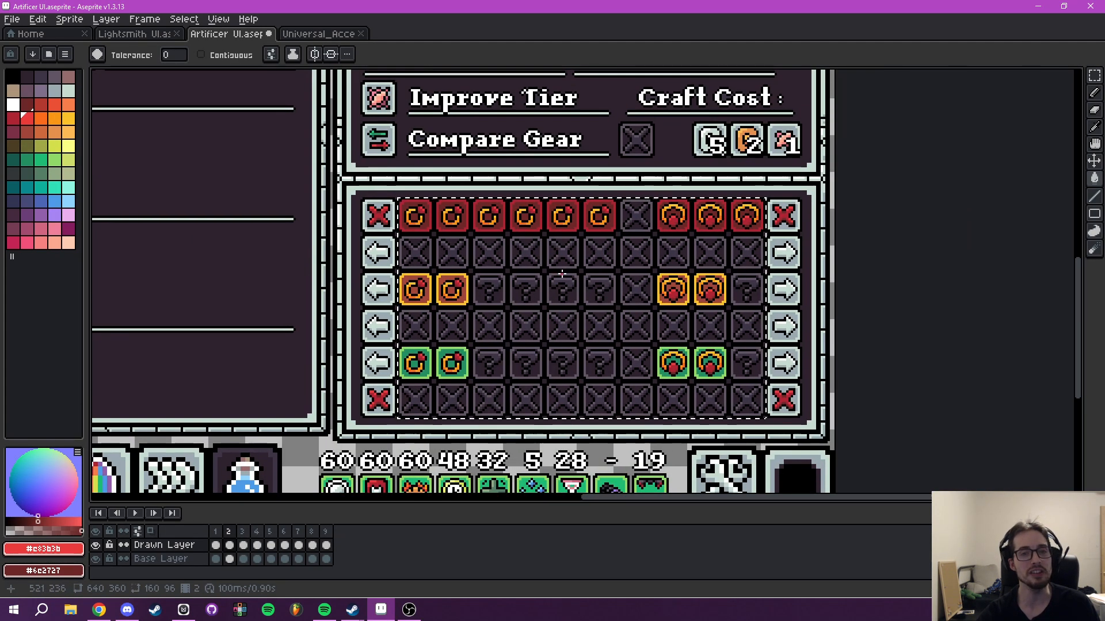
scroll(561, 276, "up", 3)
scroll(684, 275, "down", 1)
scroll(684, 274, "down", 2)
left_click_drag(681, 286, 562, 323)
key("ctrl+d")
Pick the grey #9babb2 from the interior of the untouched side slots as the colour for restoring slot backgrounds.
left_click_drag(488, 308, 544, 332)
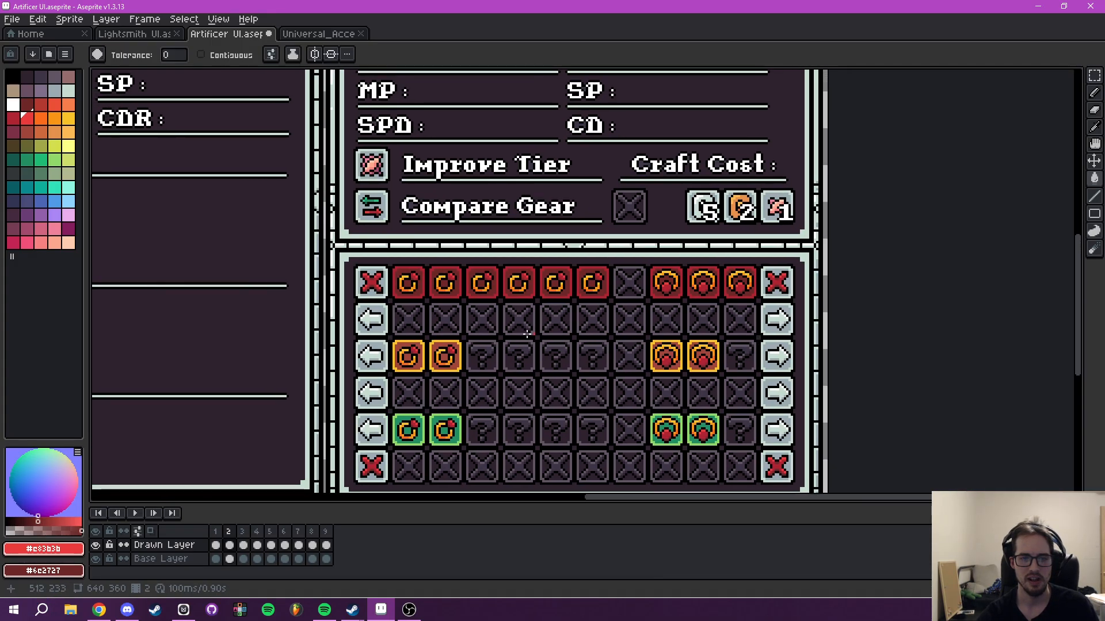
scroll(382, 307, "up", 3)
key("i")
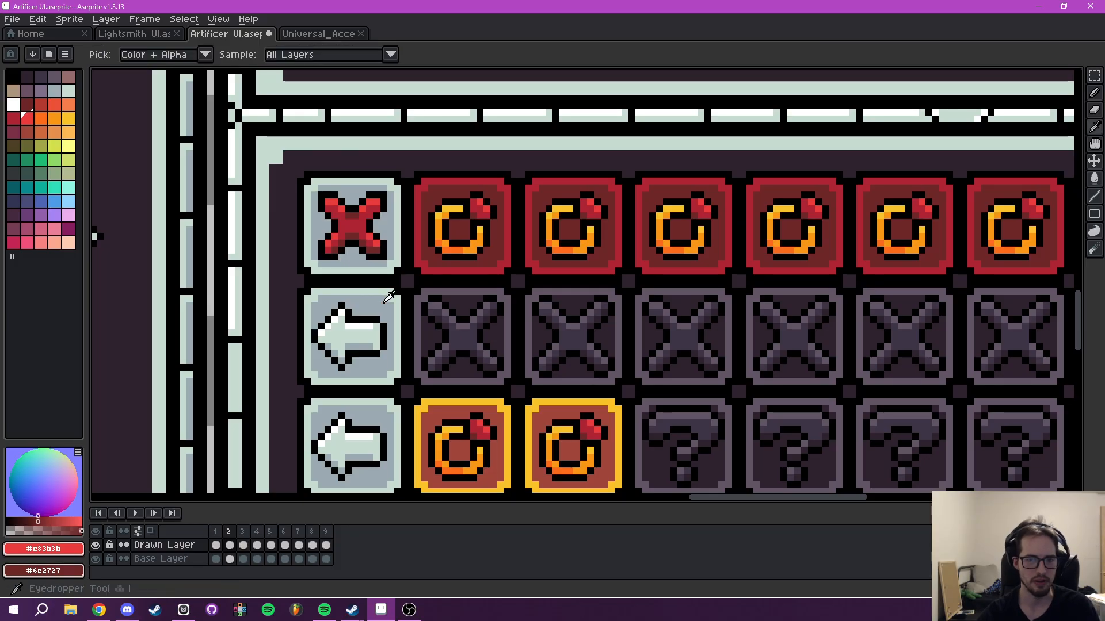
left_click(388, 296)
right_click(385, 271)
key("g")
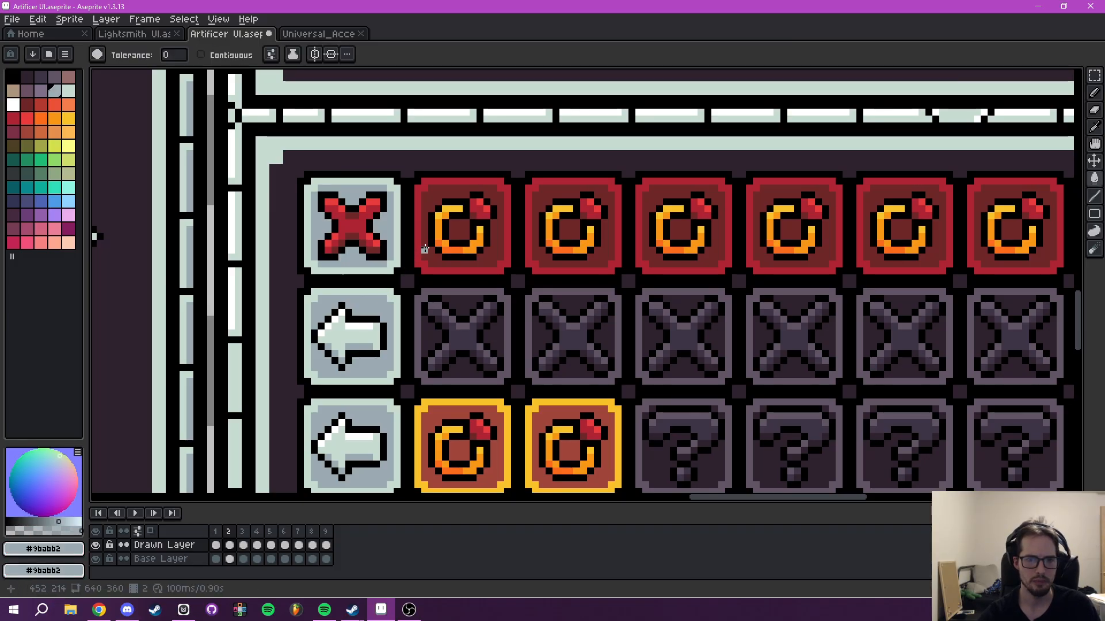
Undo the trial grey fills on the first ring slot and turn contiguous filling back on.
left_click(424, 248)
key("ctrl+z")
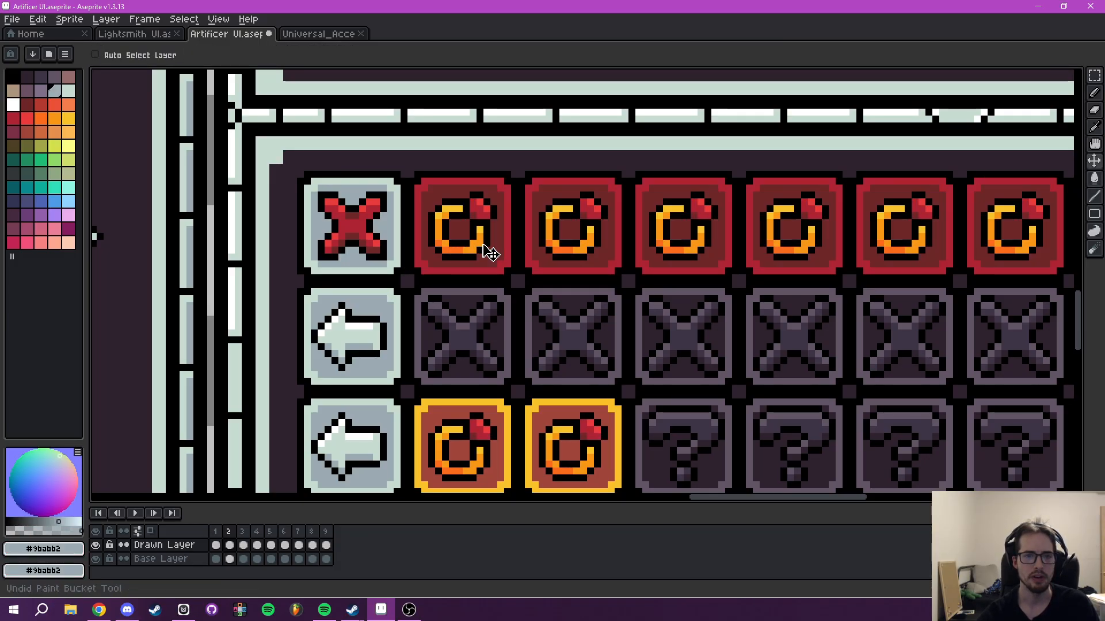
left_click(228, 56)
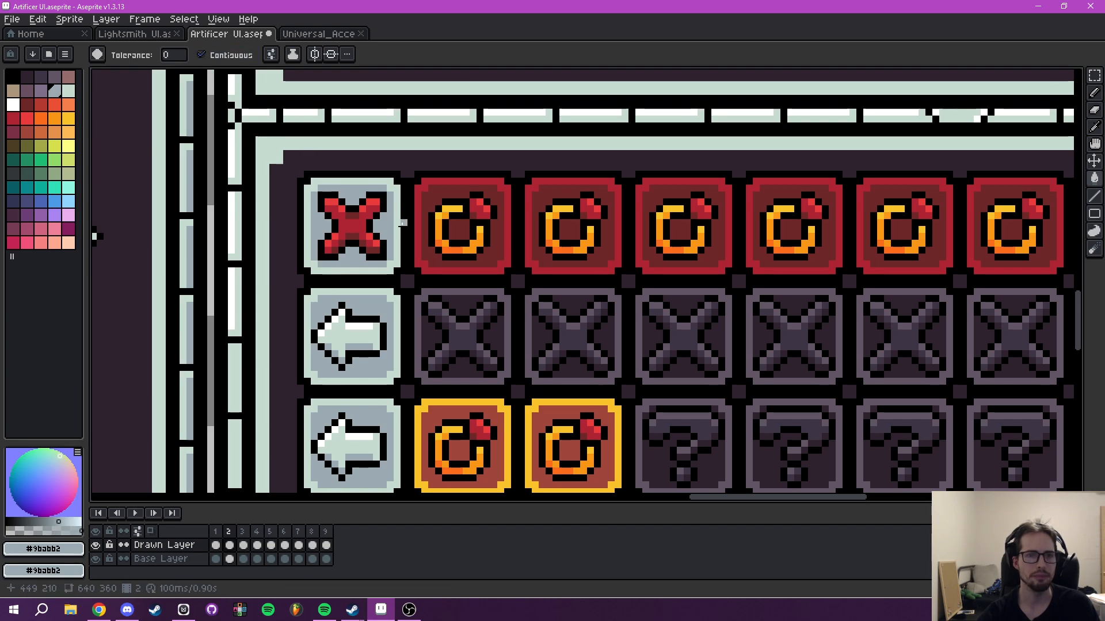
left_click(419, 255)
key("ctrl+z")
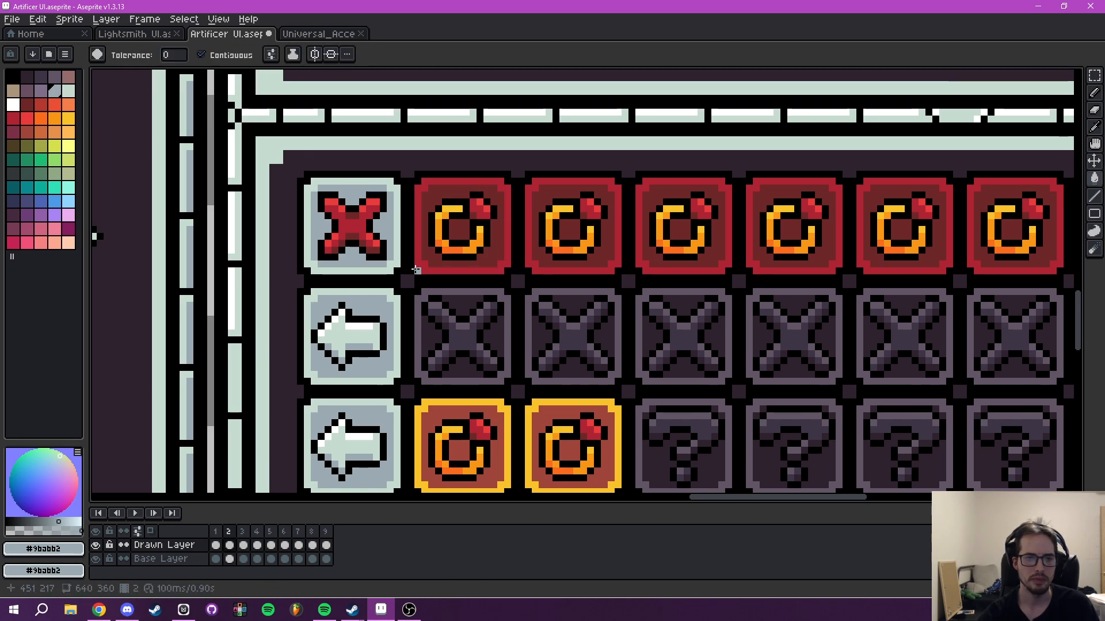
Restore the first ring slot with a pale mint Idx-9 border and a #9babb2 background, including inside the ring.
left_click(69, 94)
scroll(449, 260, "up", 2)
left_click(386, 255)
right_click(550, 247)
right_click(481, 202)
scroll(663, 237, "down", 3)
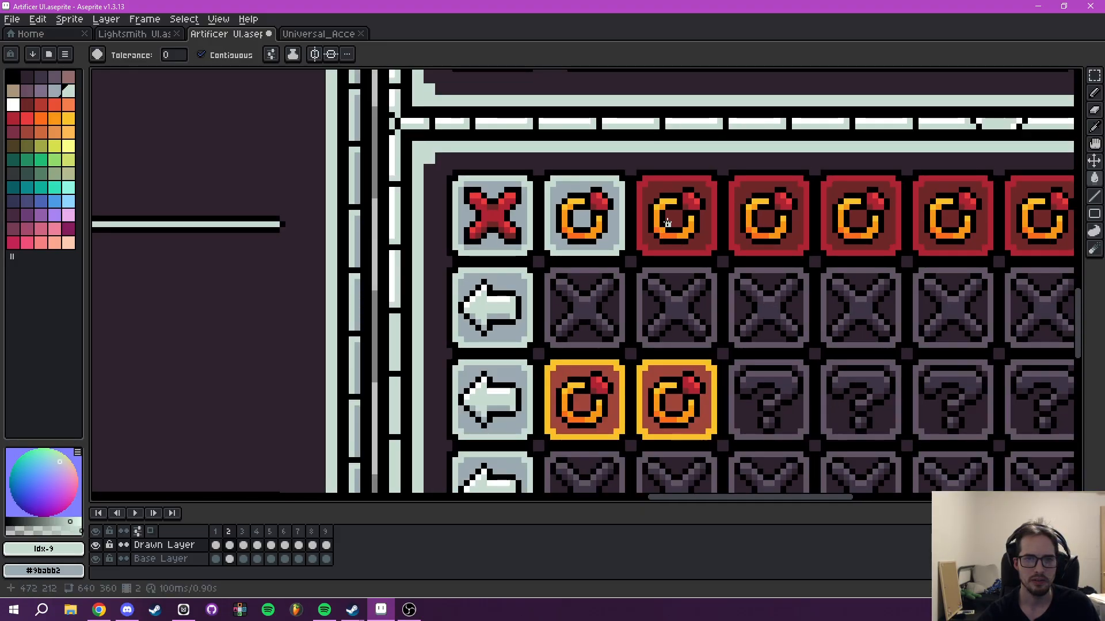
Fill the second and third ring slots' borders with pale mint and their backgrounds with #9babb2.
left_click_drag(665, 227, 505, 300)
right_click(484, 296)
left_click(478, 296)
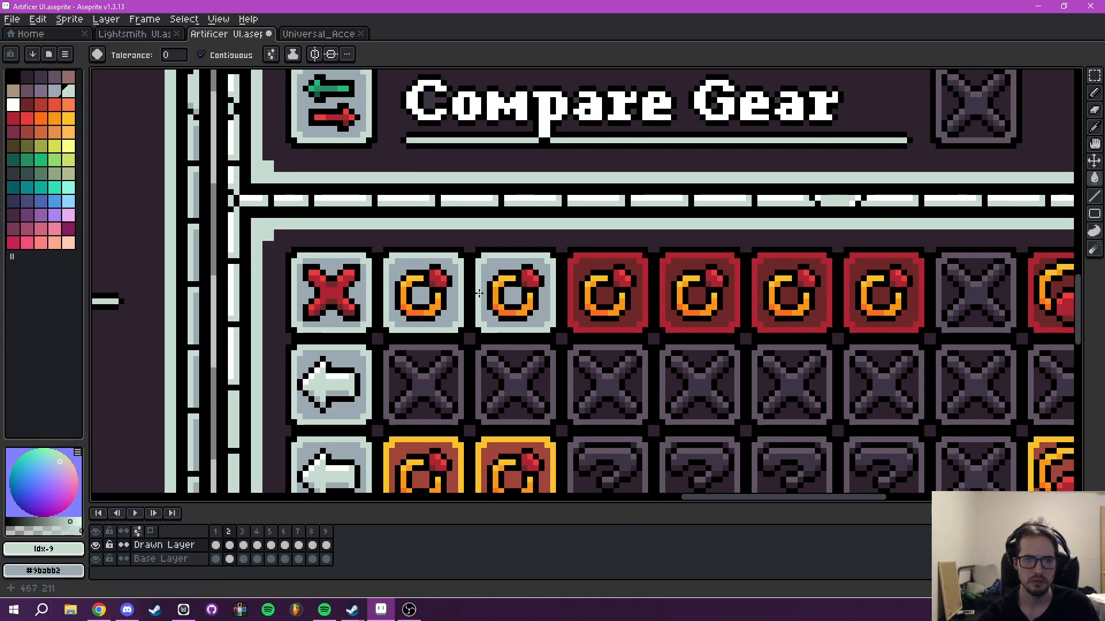
scroll(576, 284, "down", 1)
left_click_drag(577, 284, 453, 317)
scroll(454, 317, "up", 3)
right_click(462, 296)
right_click(488, 325)
left_click(444, 304)
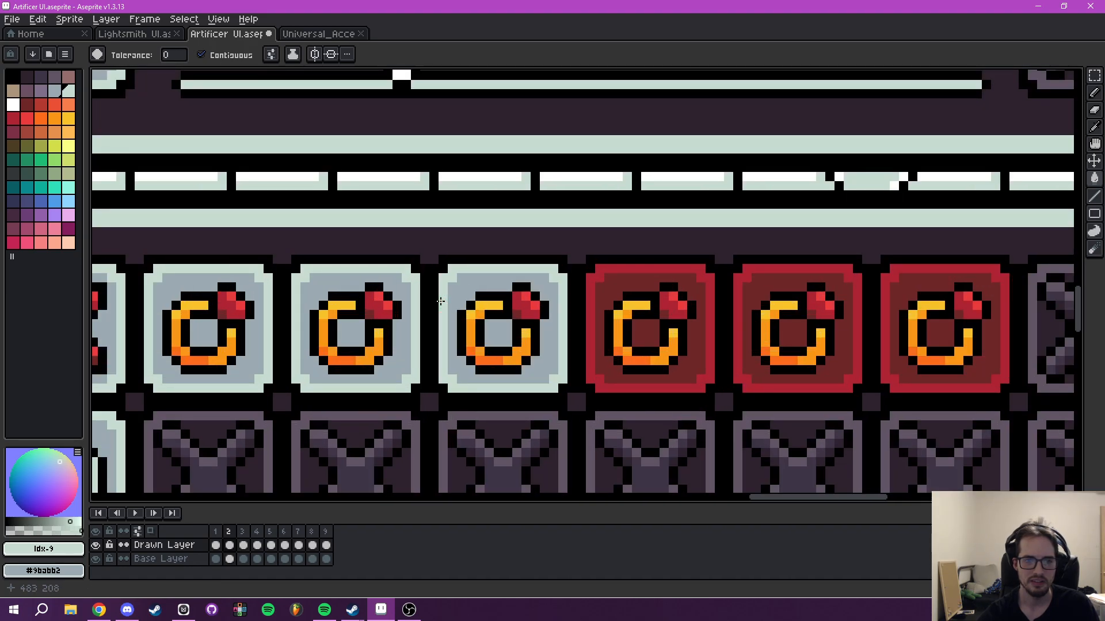
Fill the fourth and fifth ring slots' borders with pale mint and their backgrounds with #9babb2.
left_click_drag(633, 314, 494, 333)
left_click(453, 315)
right_click(464, 322)
right_click(499, 345)
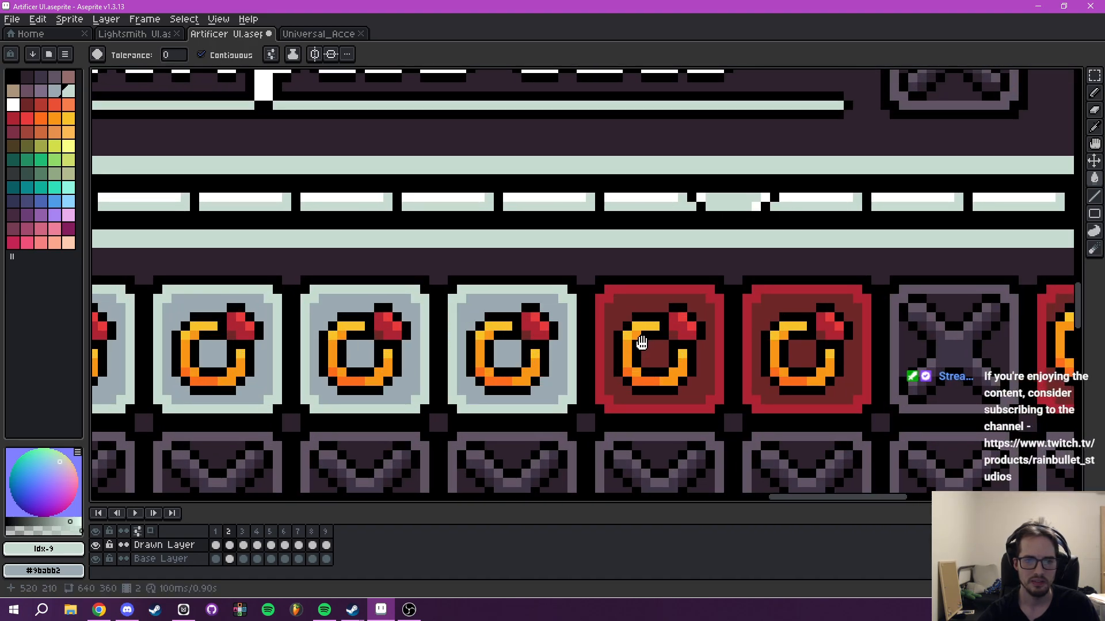
left_click_drag(645, 344, 577, 340)
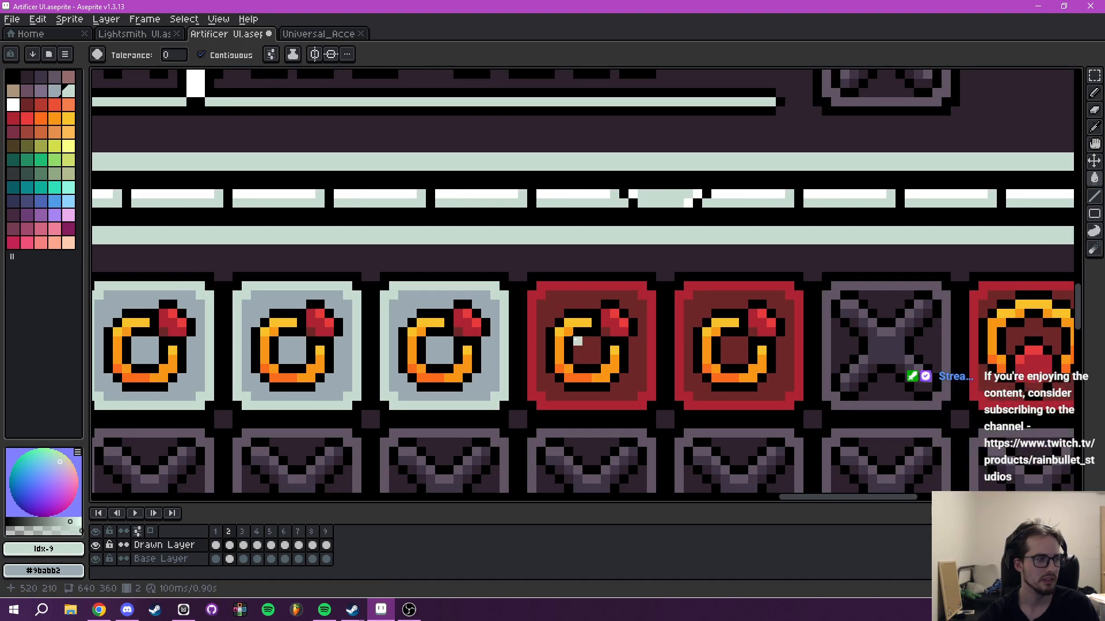
right_click(550, 378)
right_click(587, 348)
left_click(532, 342)
Fill the sixth ring slot's border with pale mint and its background with #9babb2.
left_click_drag(701, 340, 533, 351)
scroll(535, 368, "up", 2)
right_click(515, 408)
right_click(582, 359)
left_click(481, 266)
left_click_drag(769, 300, 423, 281)
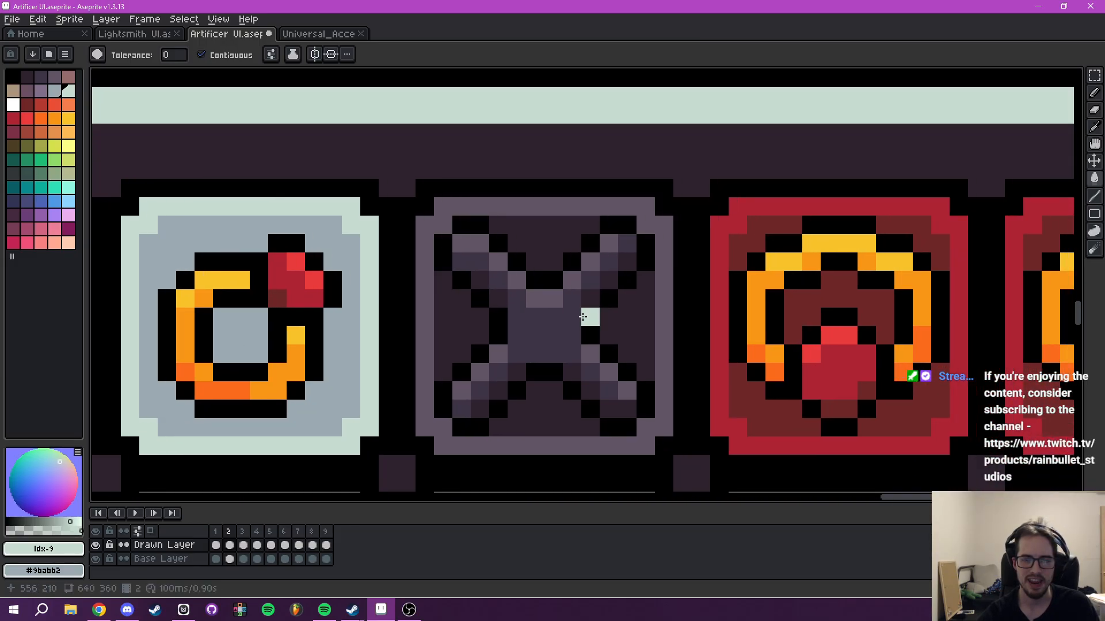
Restore the first amulet slot in the top row with a pale mint border and grey #9babb2 background areas.
scroll(635, 321, "down", 7)
mouse_move(679, 340)
left_mouse_down()
mouse_move(714, 234)
mouse_move(528, 286)
left_mouse_up()
scroll(528, 286, "up", 3)
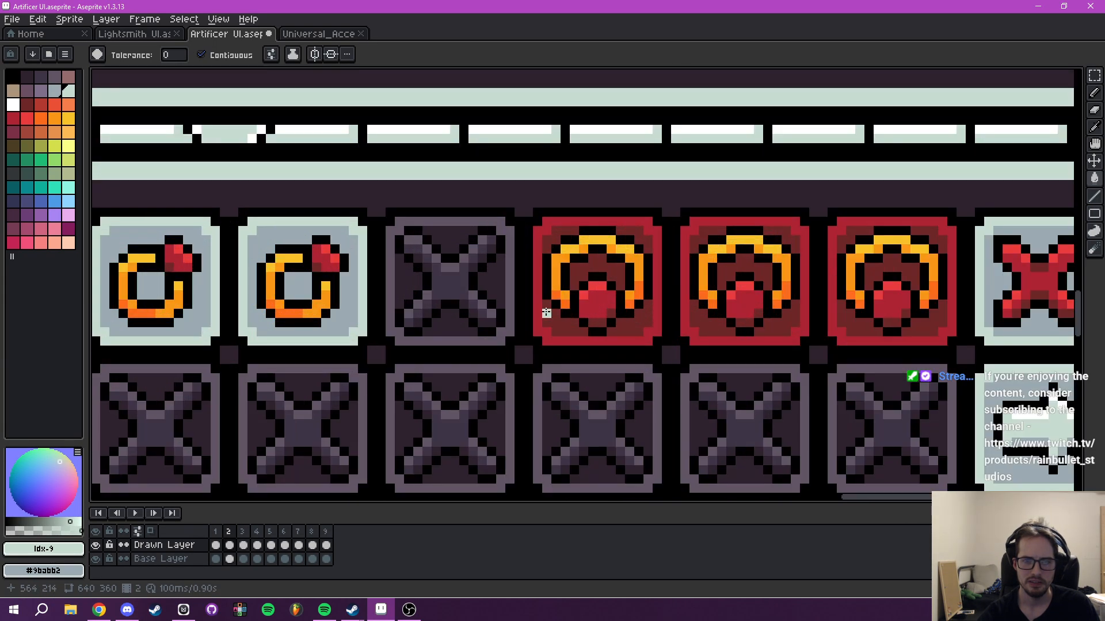
left_click(538, 323)
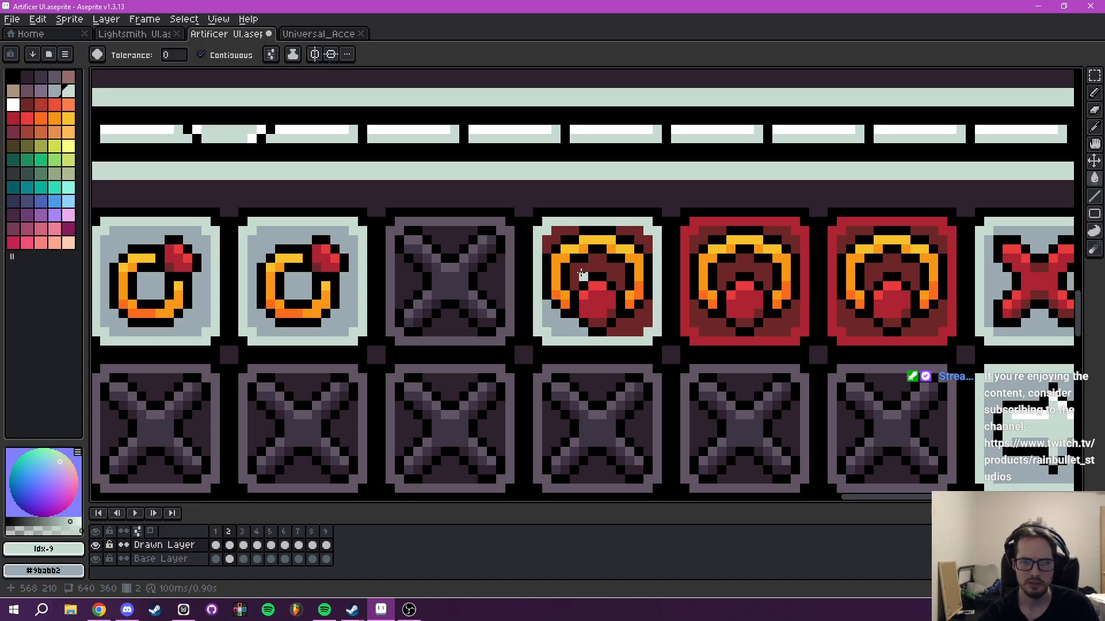
left_click(582, 275)
left_click(632, 330)
scroll(575, 259, "right", 1)
Copy the restored 16 × 16 px amulet slot over the two red amulet slots beside it.
key("m")
scroll(495, 164, "up", 1)
left_click_drag(502, 158, 786, 442)
scroll(850, 390, "down", 2)
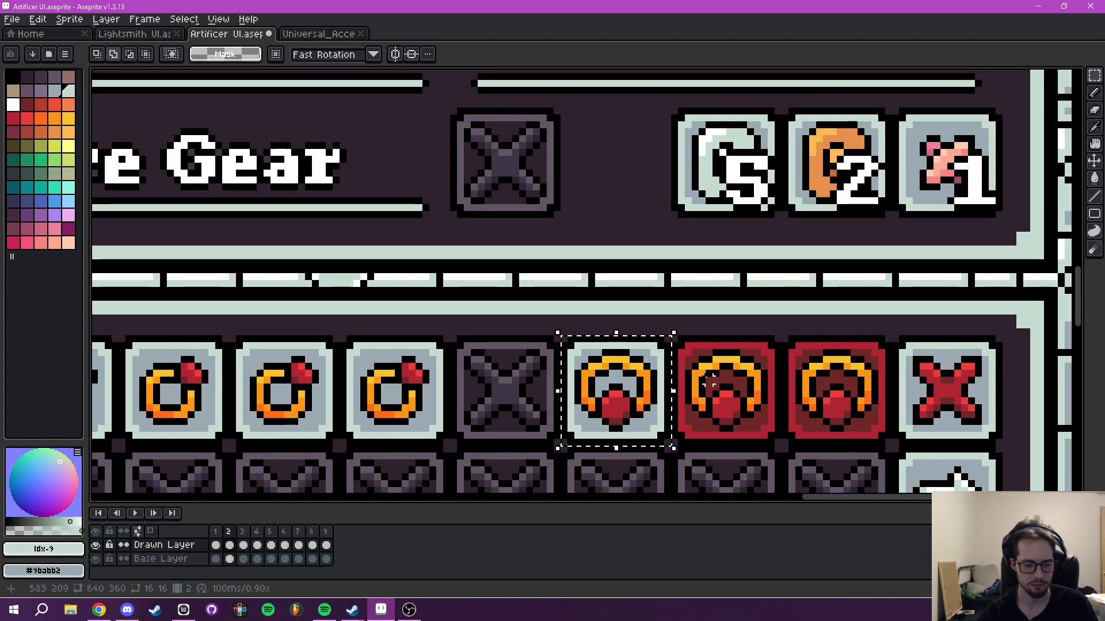
key("ctrl+c")
key("ctrl+v")
left_click_drag(631, 381, 740, 381)
key("ctrl+v")
left_click_drag(659, 390, 843, 391)
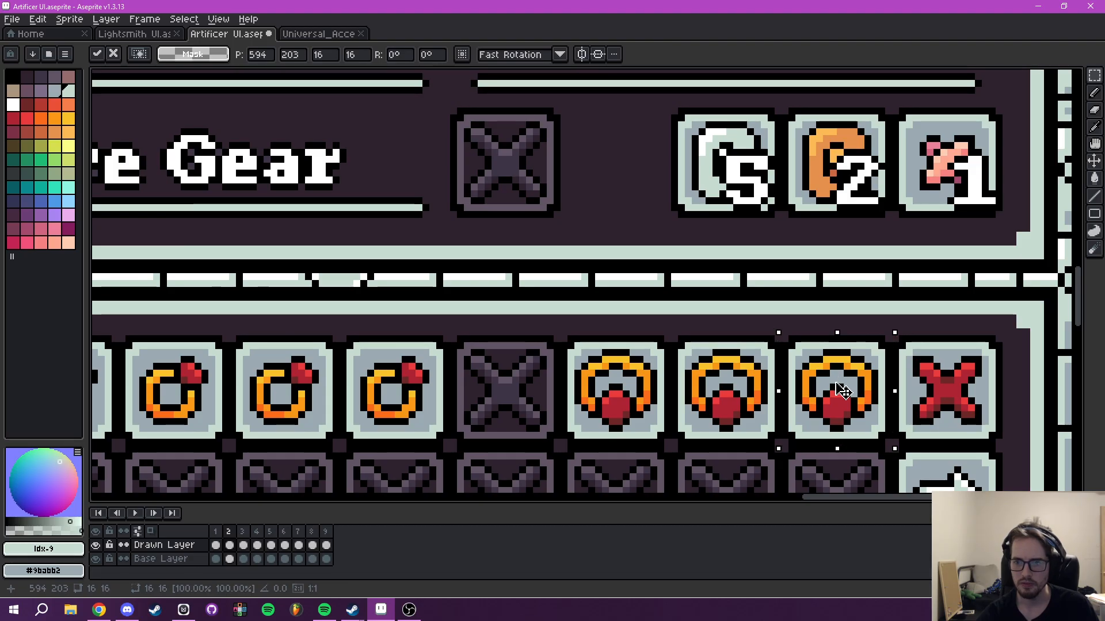
key("Return")
Examine the recoloured item grid and the Artificer panel in frame 2.
scroll(843, 391, "down", 7)
scroll(725, 357, "up", 3)
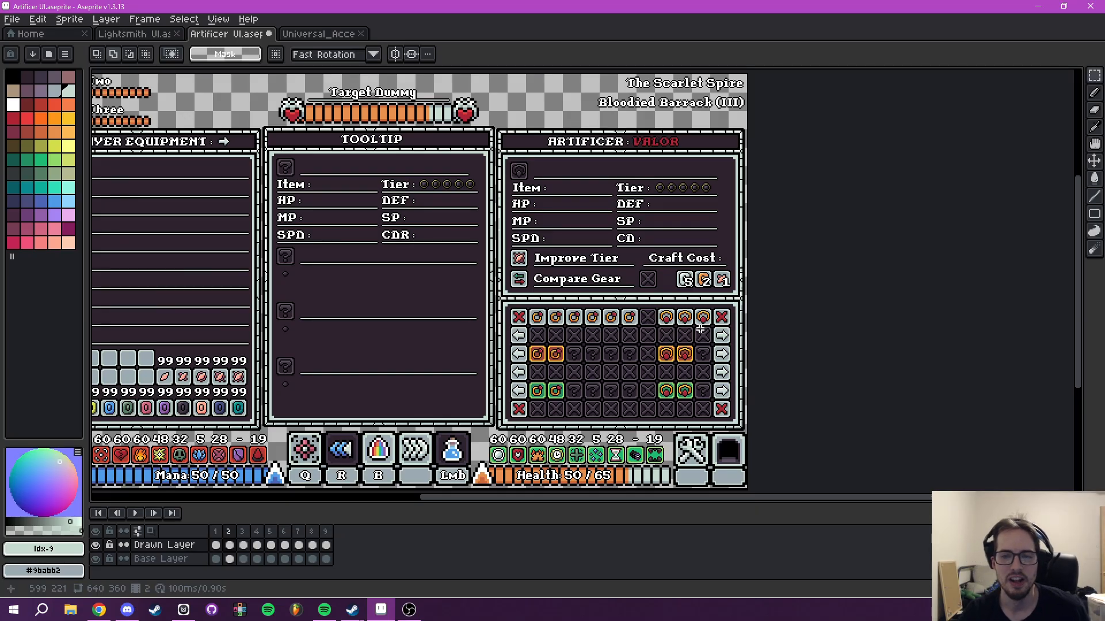
scroll(700, 329, "up", 3)
left_click_drag(664, 354, 764, 296)
scroll(728, 305, "down", 1)
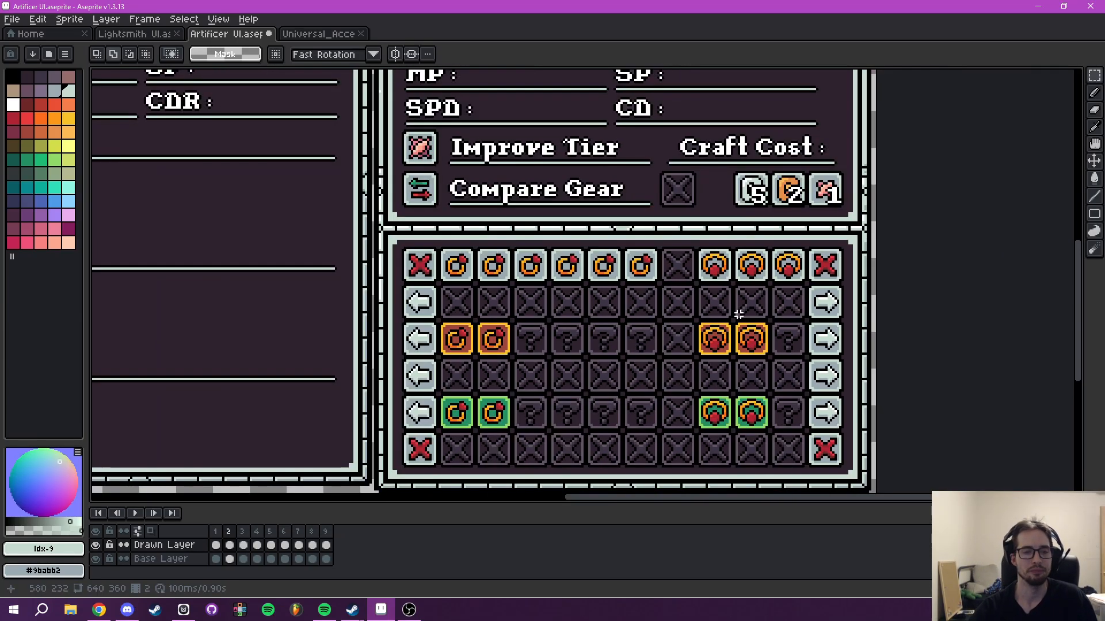
left_click_drag(708, 326, 569, 301)
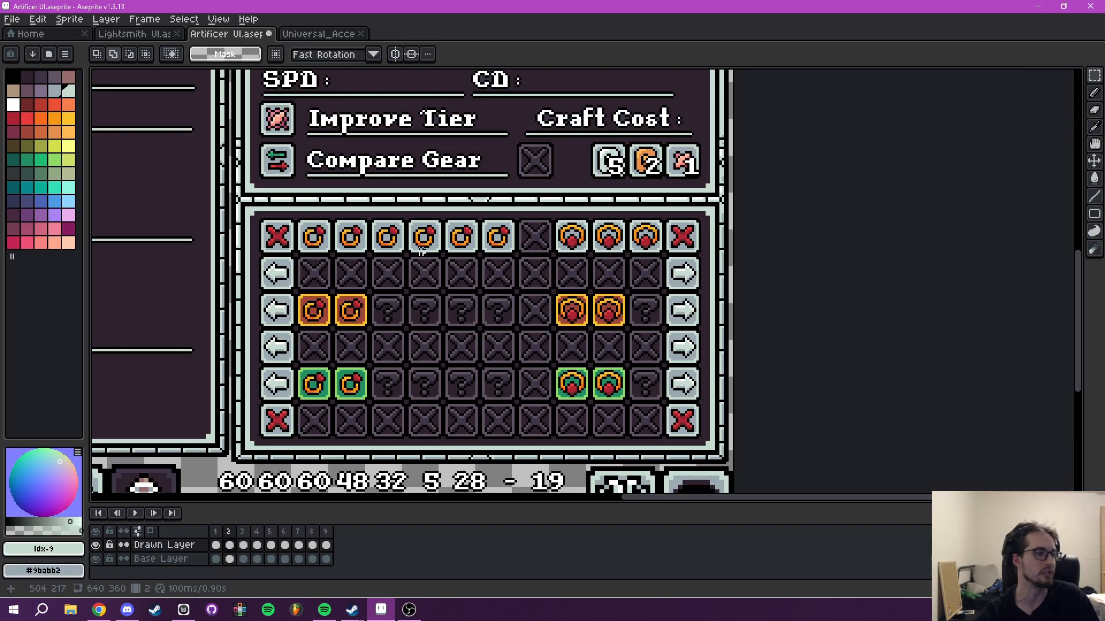
scroll(551, 260, "down", 2)
left_click_drag(457, 261, 586, 385)
scroll(540, 356, "up", 4)
scroll(542, 352, "down", 2)
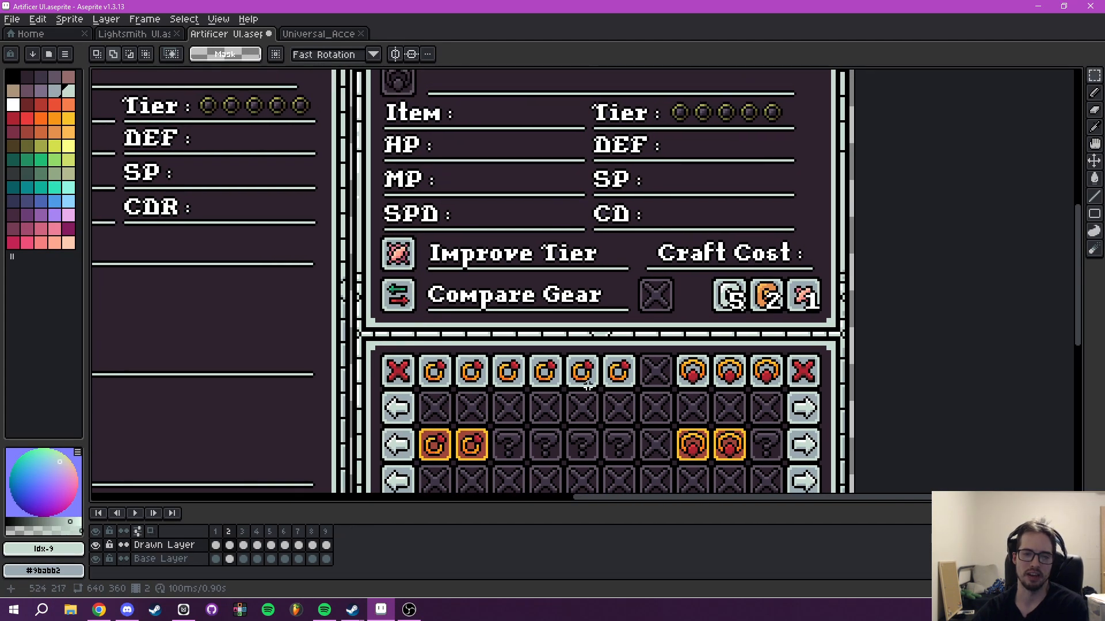
scroll(587, 385, "down", 2)
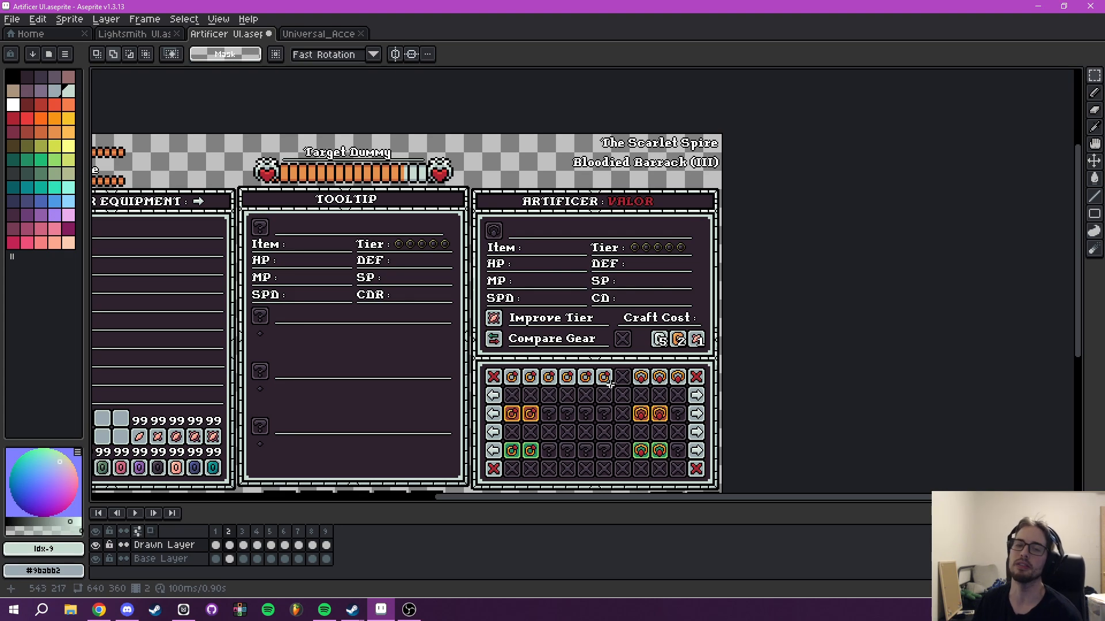
Inspect the tooltip's stat fields alongside the Artificer panel's top row of ring and amulet slots.
scroll(611, 385, "up", 4)
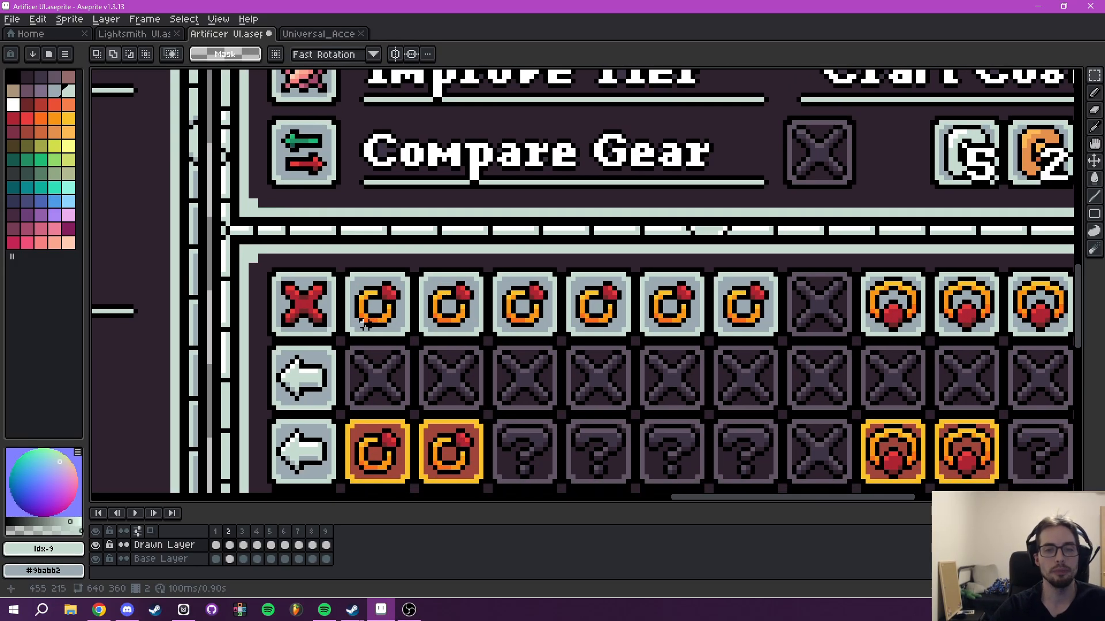
scroll(709, 314, "down", 3)
scroll(627, 288, "down", 3)
scroll(420, 286, "up", 3)
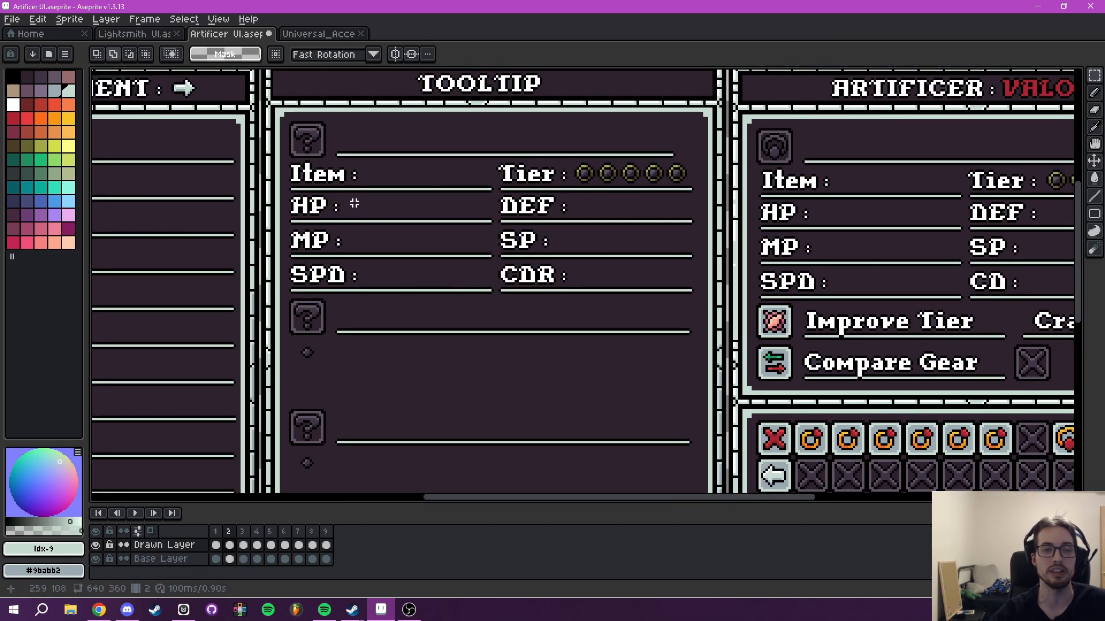
scroll(451, 225, "up", 2)
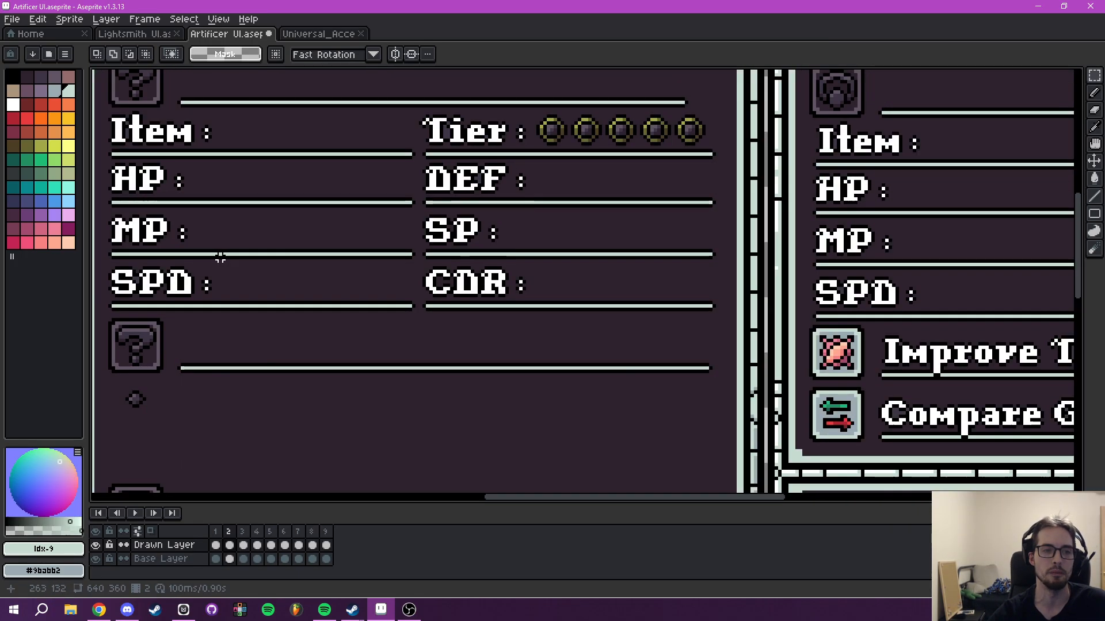
scroll(393, 240, "down", 3)
scroll(361, 394, "up", 2)
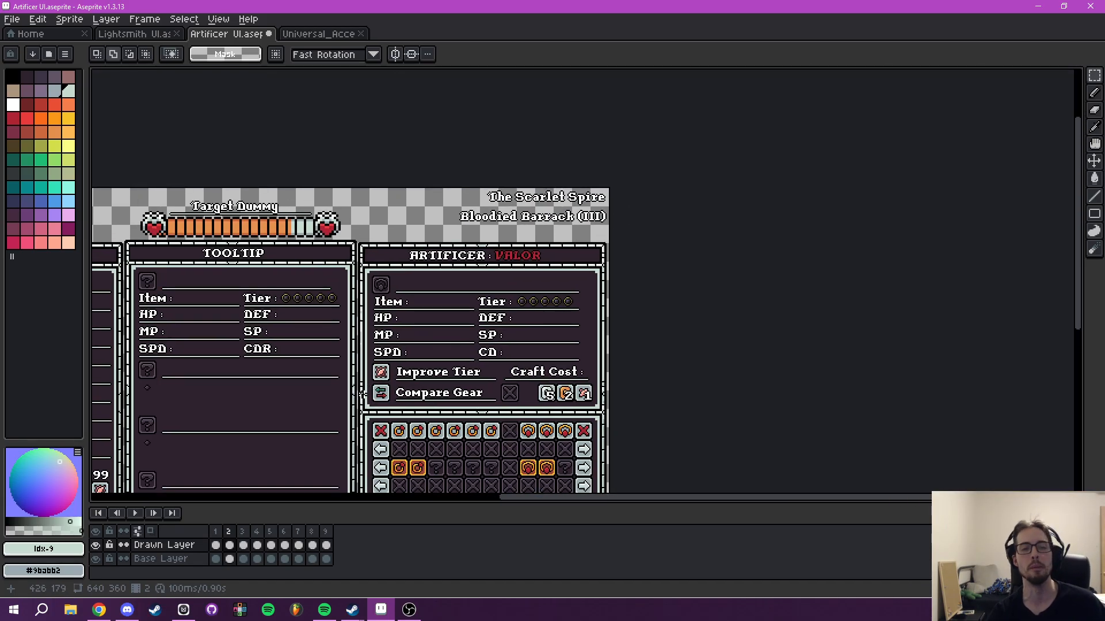
scroll(574, 329, "up", 4)
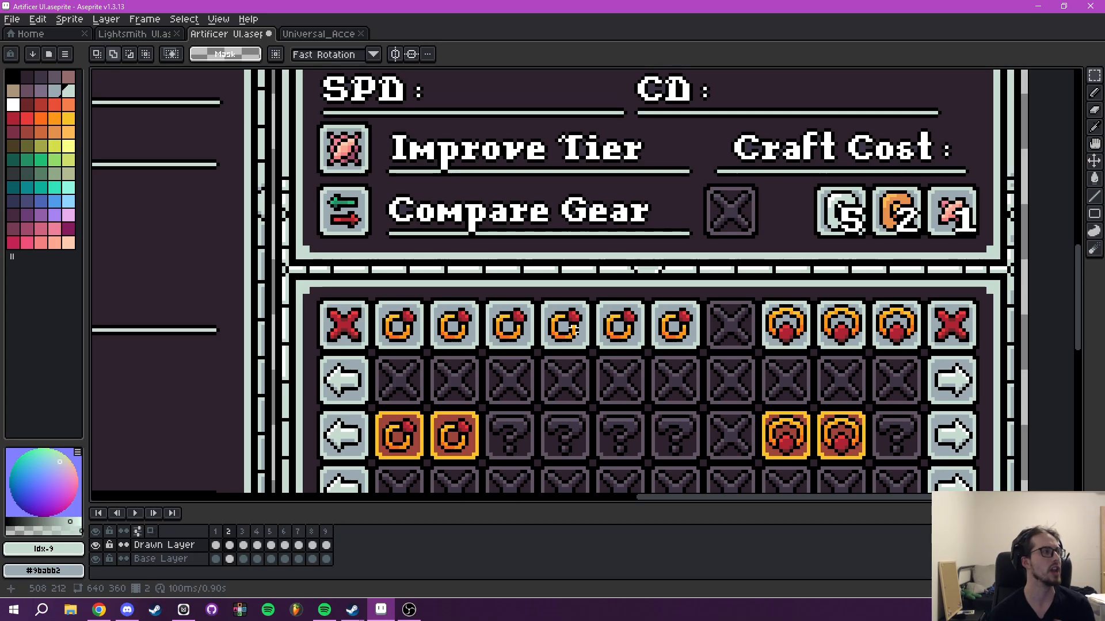
left_click_drag(408, 276, 619, 315)
scroll(605, 305, "down", 2)
left_click_drag(601, 276, 601, 302)
scroll(601, 414, "down", 2)
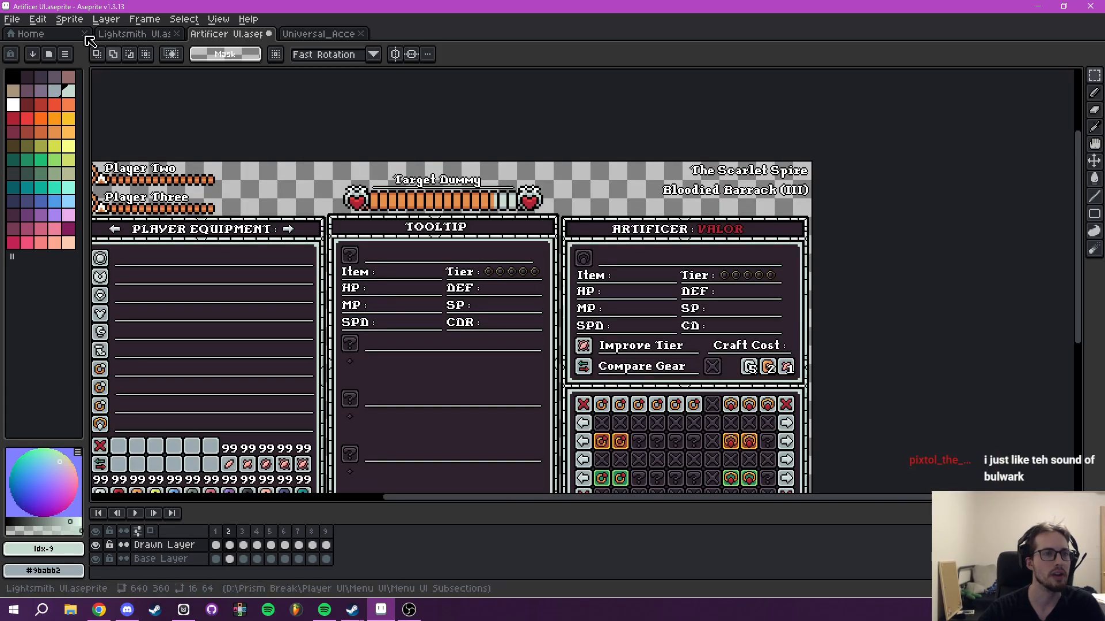
Open the Prism Break UI Concept V3 sprite from the Menu UI folder in Prism Break's Player UI folder.
left_click(11, 19)
left_click(32, 49)
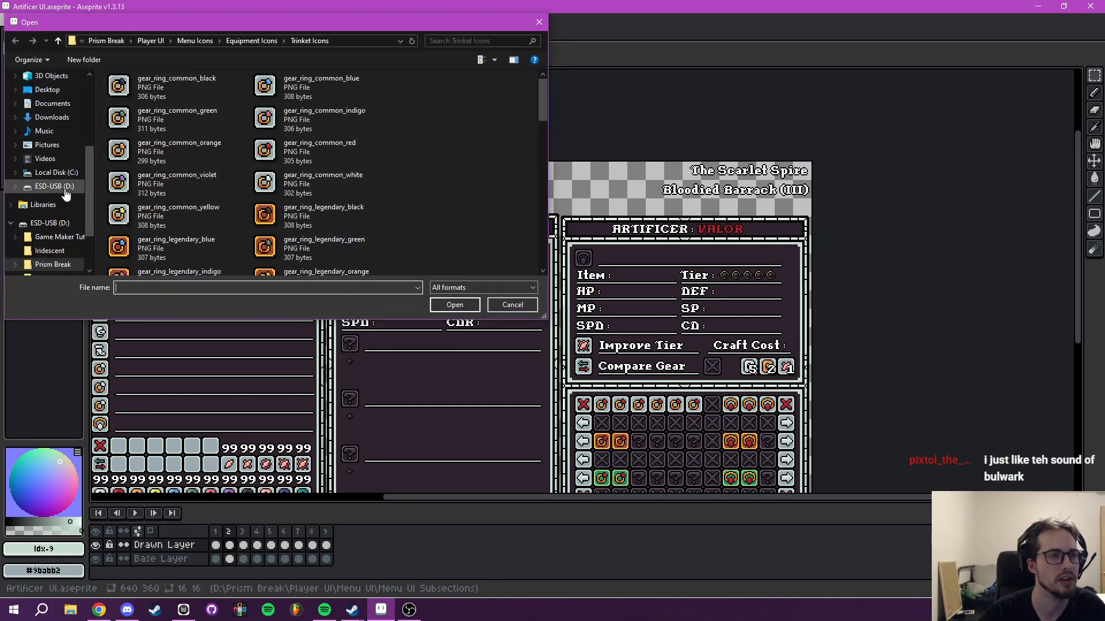
left_click(53, 264)
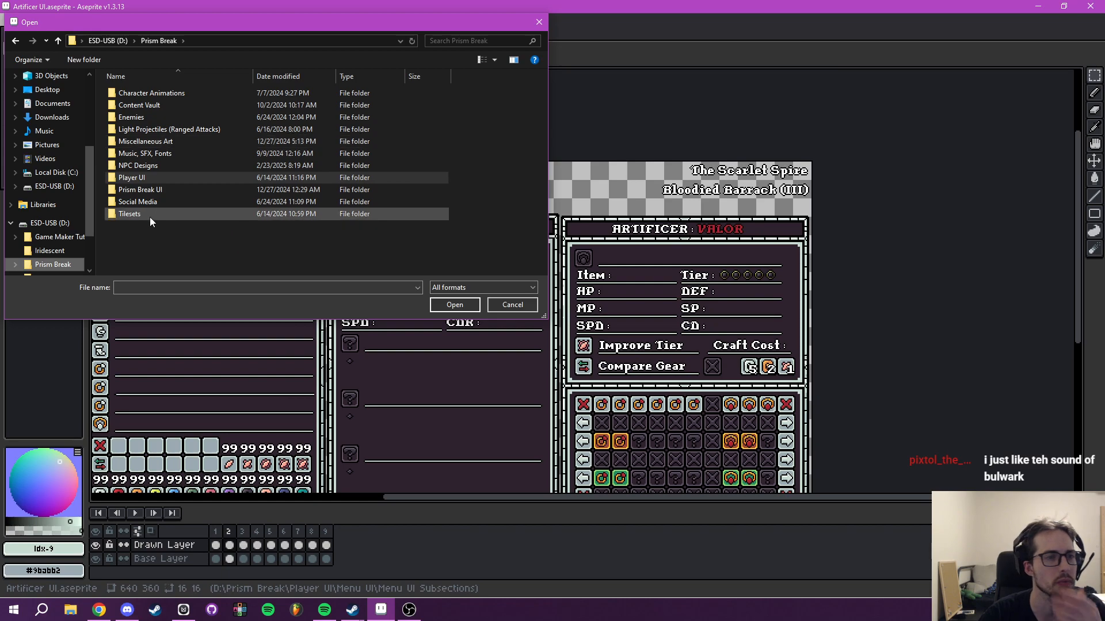
double_click(152, 177)
double_click(147, 128)
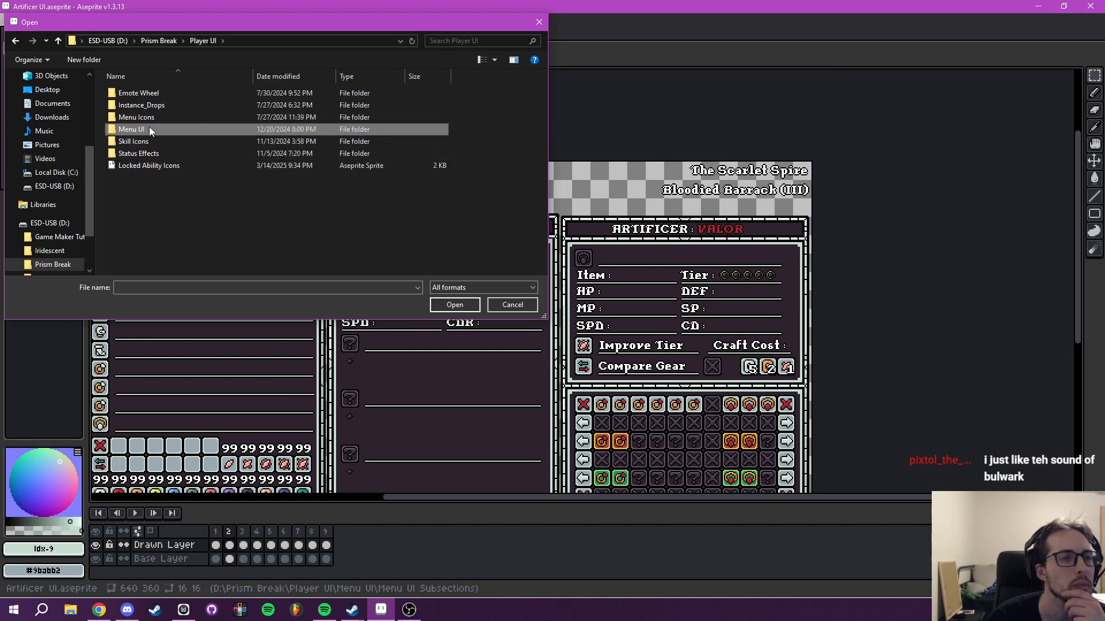
left_click(162, 154)
left_click(454, 304)
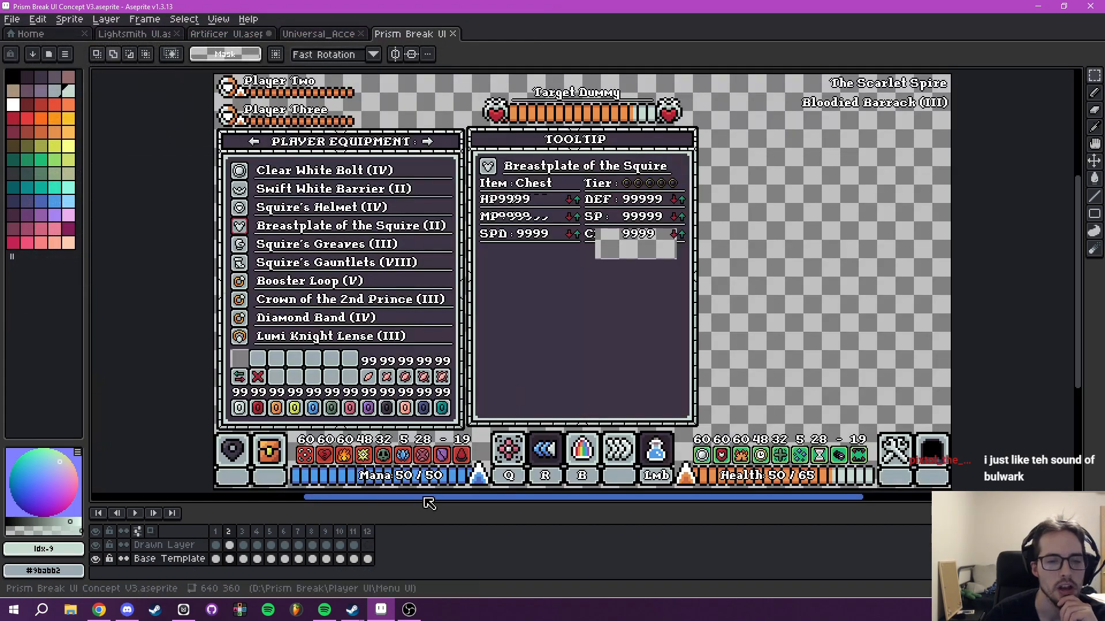
Review the UI concept's frames one by one up to the Enchanter Vendor layout in frame 12.
key("period")
key("period")
key("period")
key("period")
key("period")
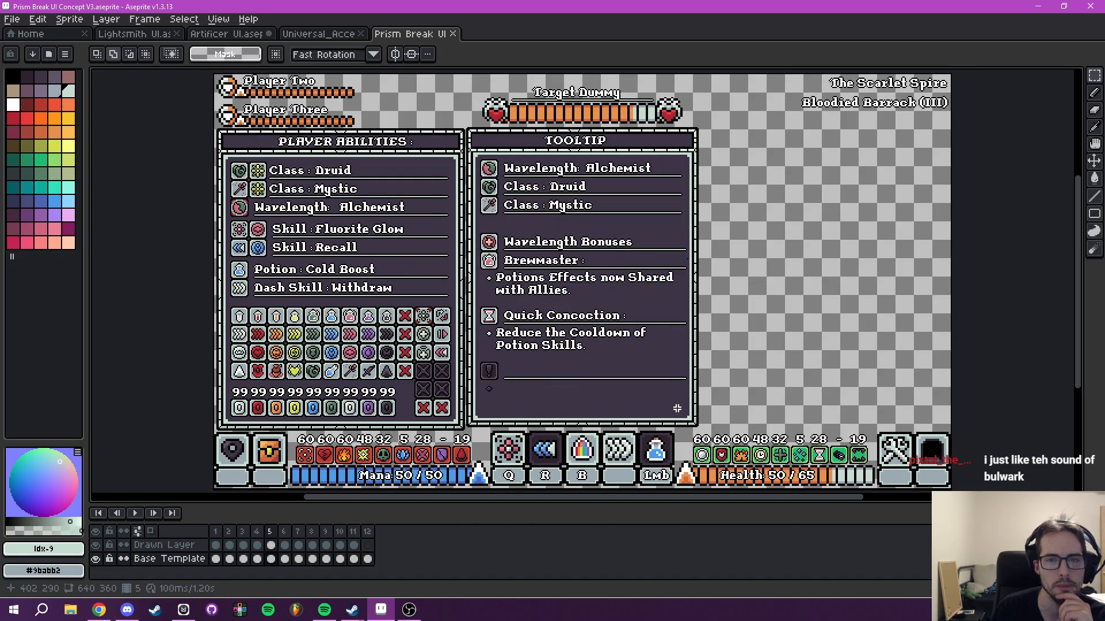
key("period")
key("period")
key("period")
key("period")
key("period")
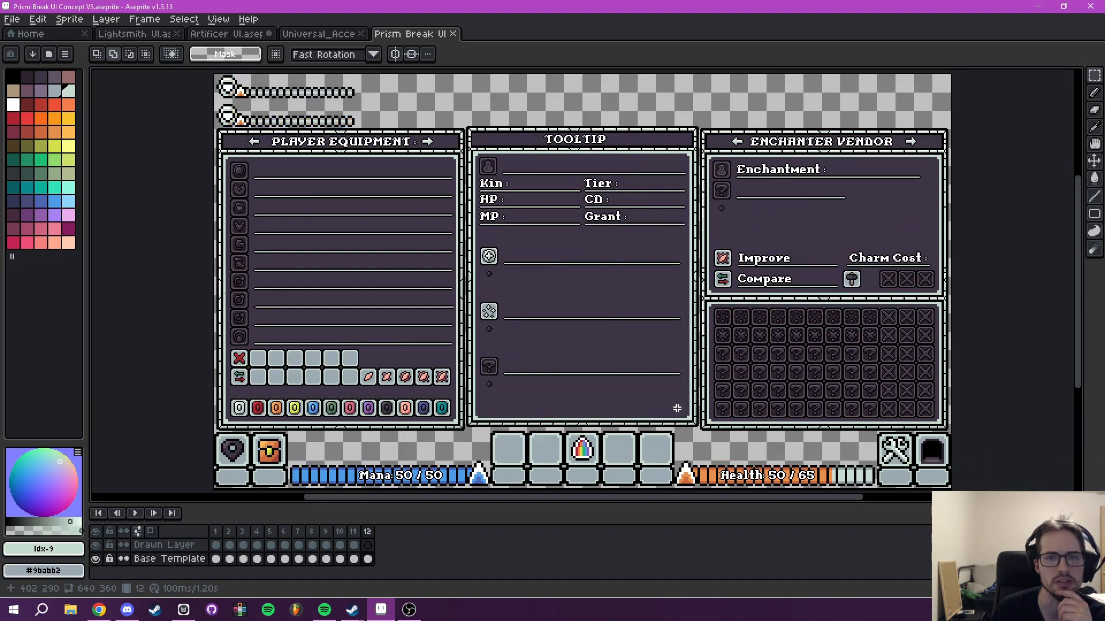
Open the Player Ability UI sprite from the Menu UI Subsections folder.
left_click(11, 19)
left_click(24, 47)
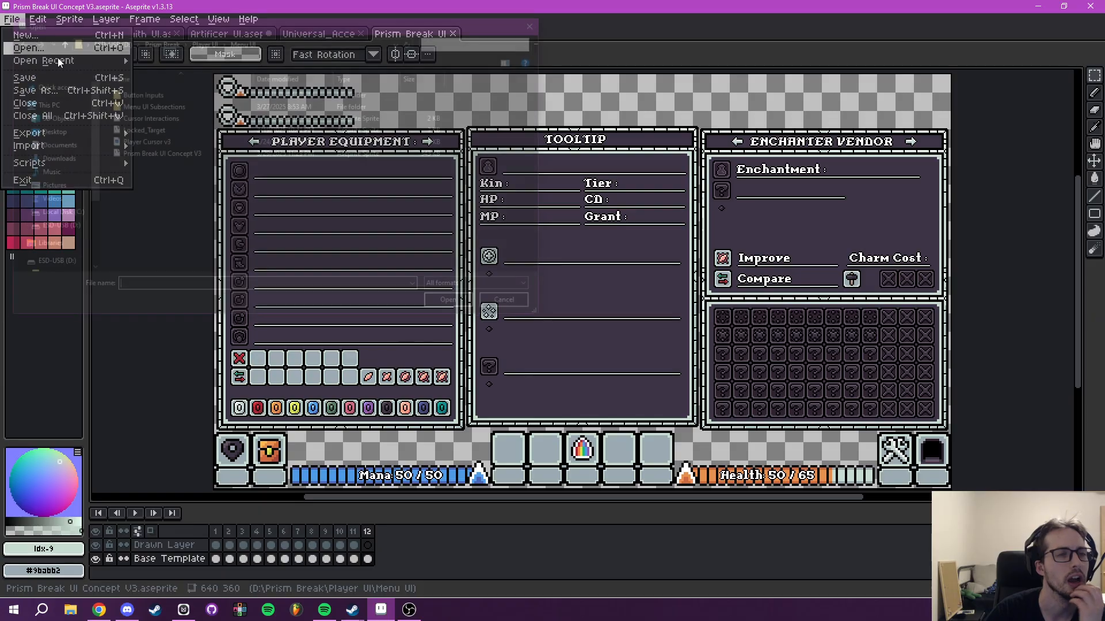
double_click(153, 107)
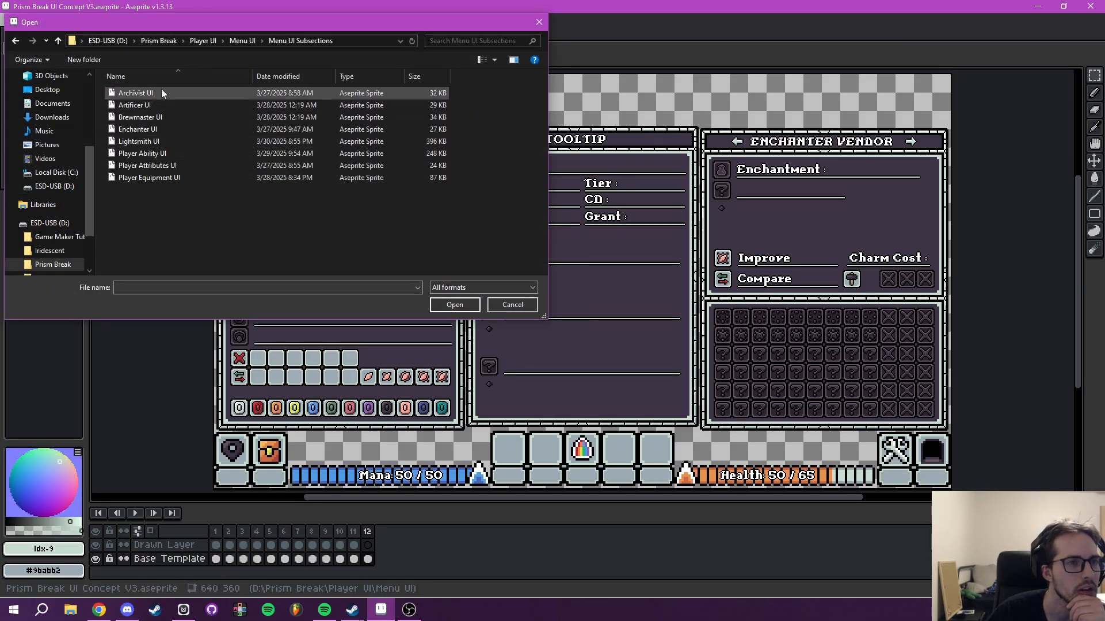
double_click(164, 154)
key("Return")
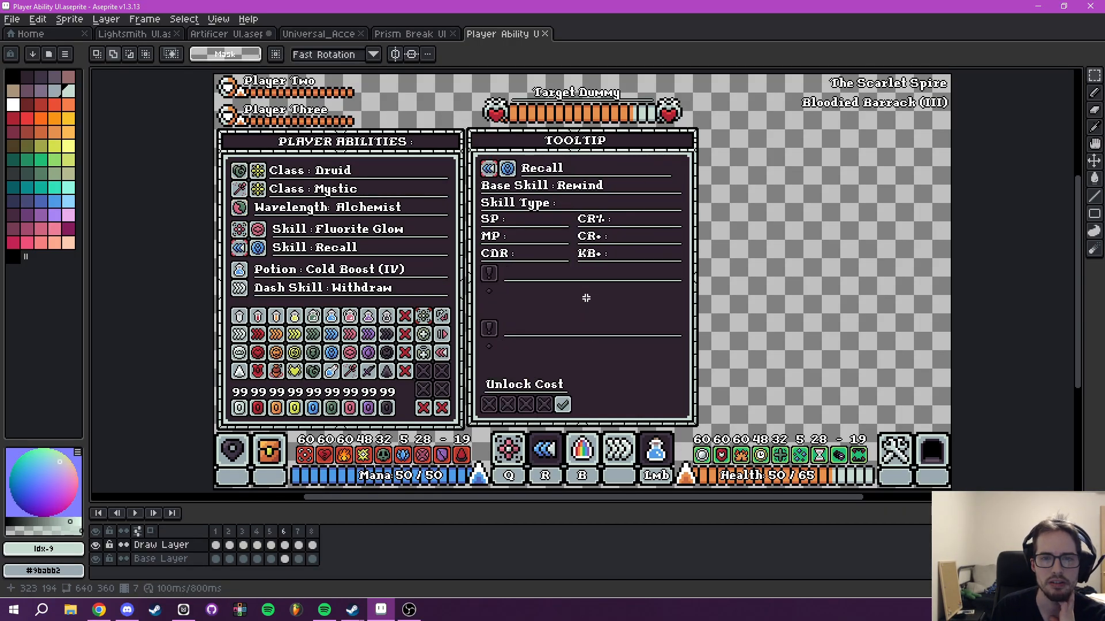
Examine the Dash Skill tooltip in frame 8, including its charge rows, skill effect and color bonus.
left_click_drag(675, 282, 555, 300)
scroll(557, 305, "up", 2)
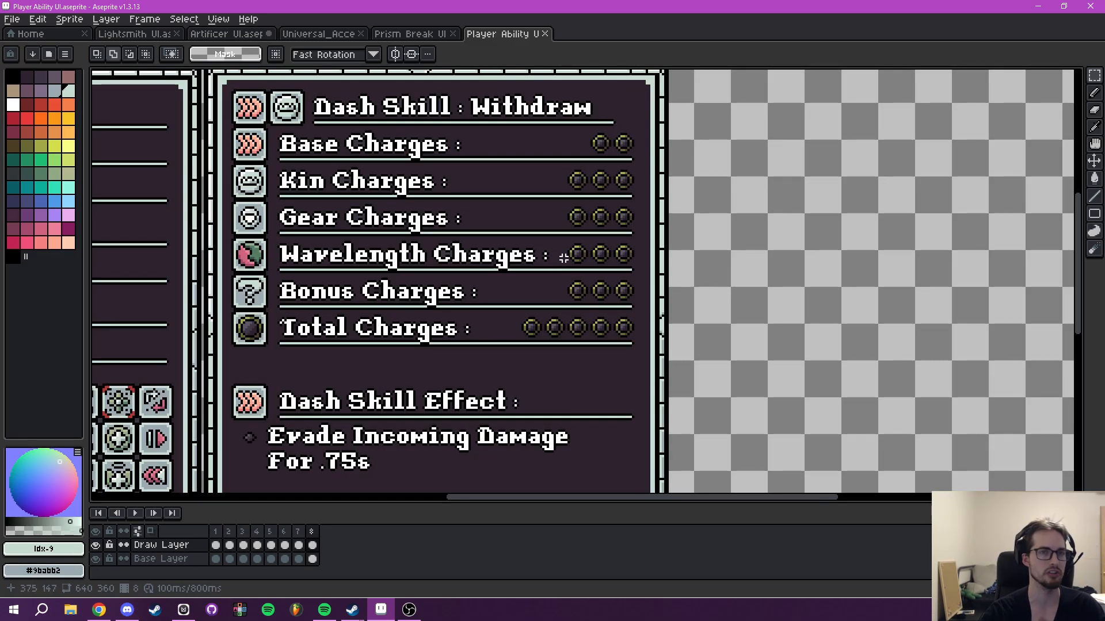
scroll(627, 322, "down", 2)
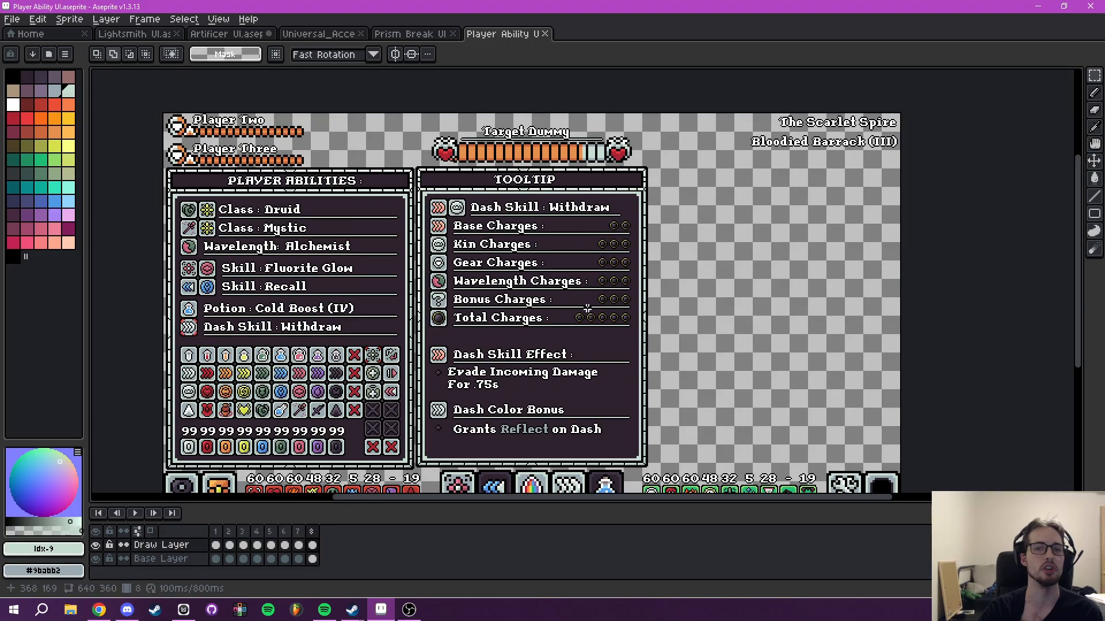
left_click_drag(587, 308, 564, 318)
scroll(563, 319, "up", 2)
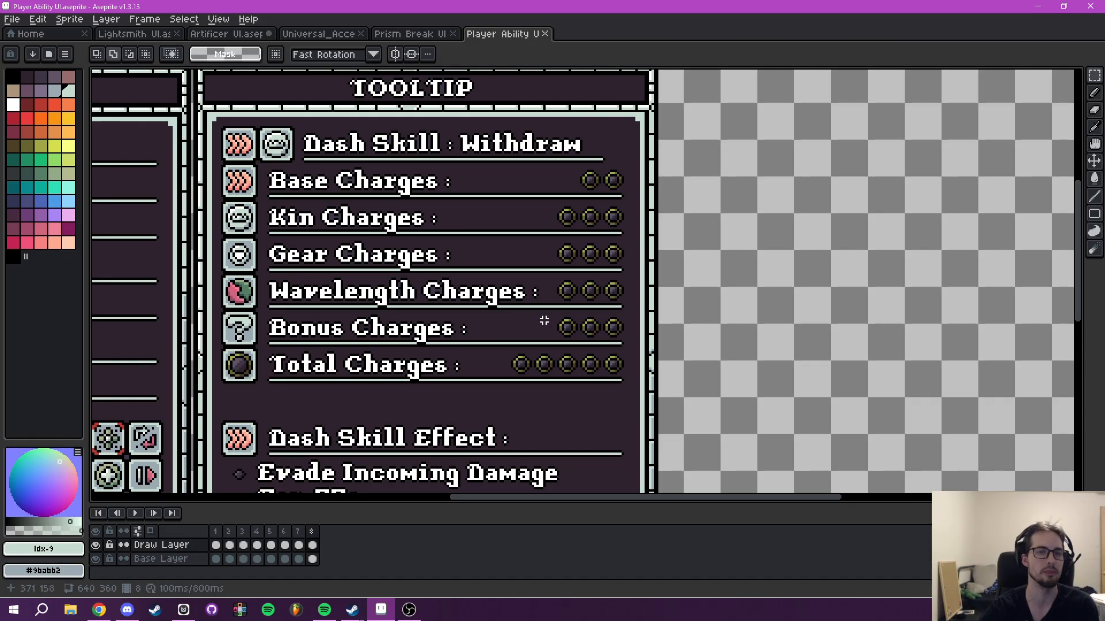
scroll(556, 327, "down", 3)
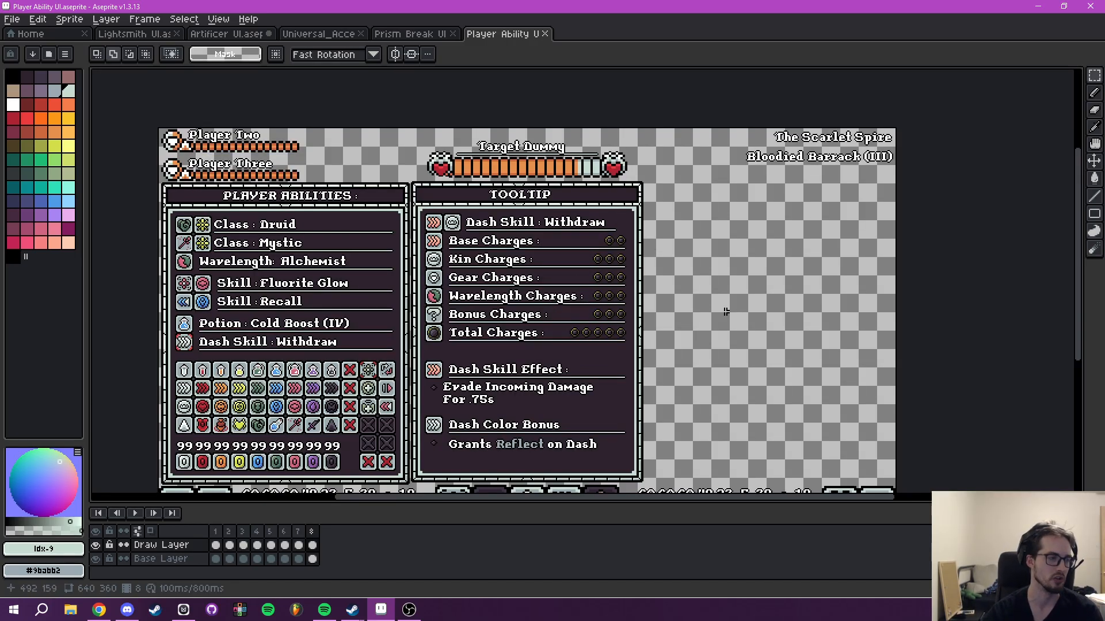
scroll(575, 323, "up", 2)
left_click_drag(573, 349, 568, 358)
left_click_drag(565, 204, 533, 193)
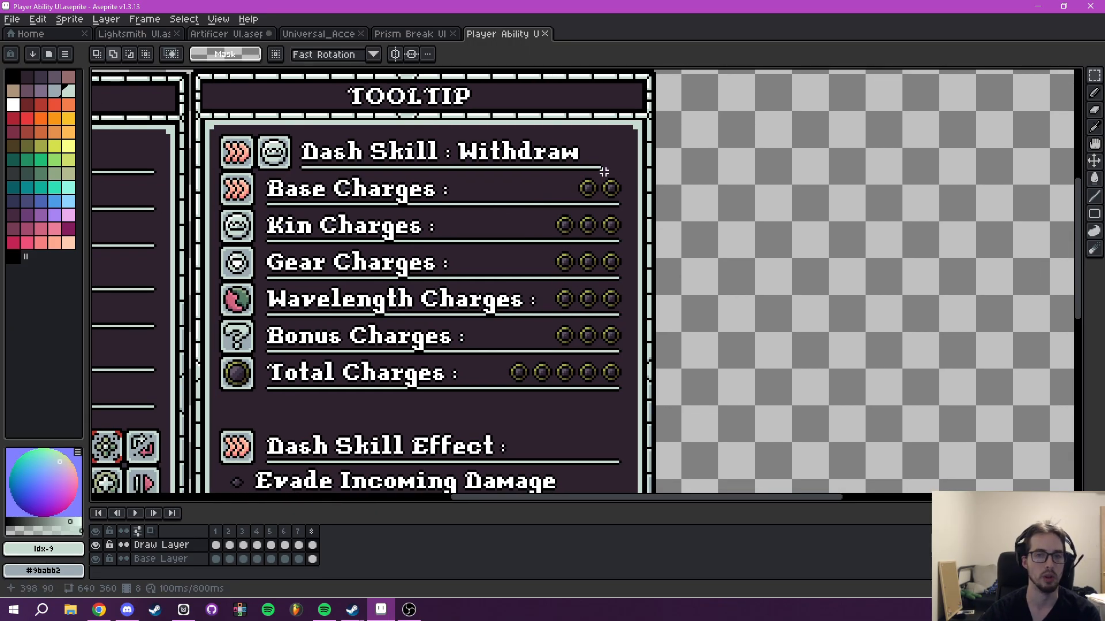
left_click_drag(519, 365, 523, 340)
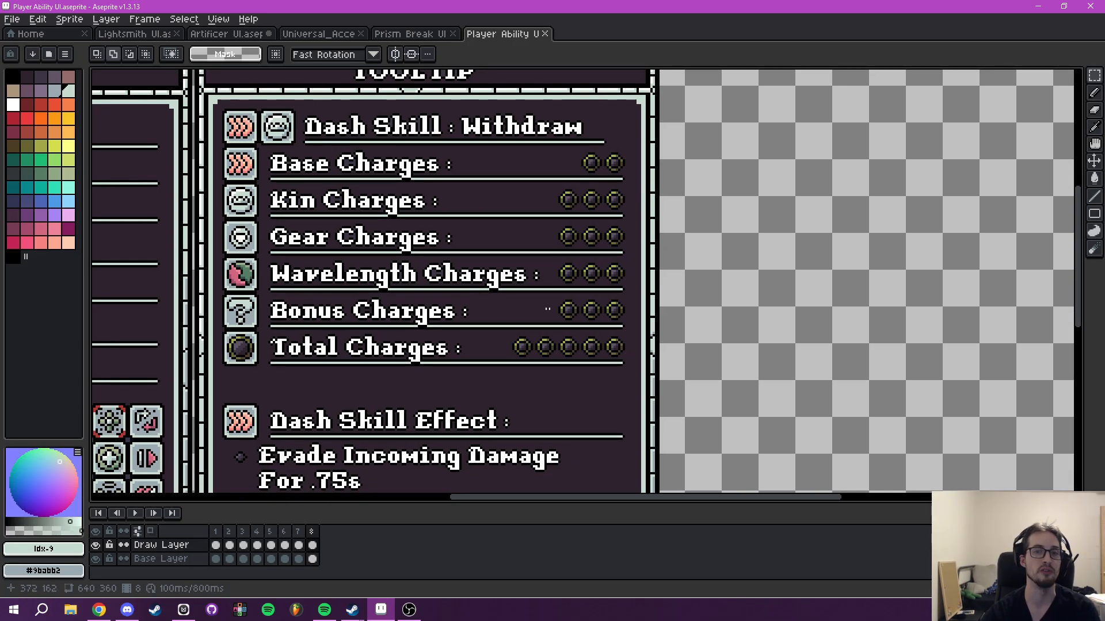
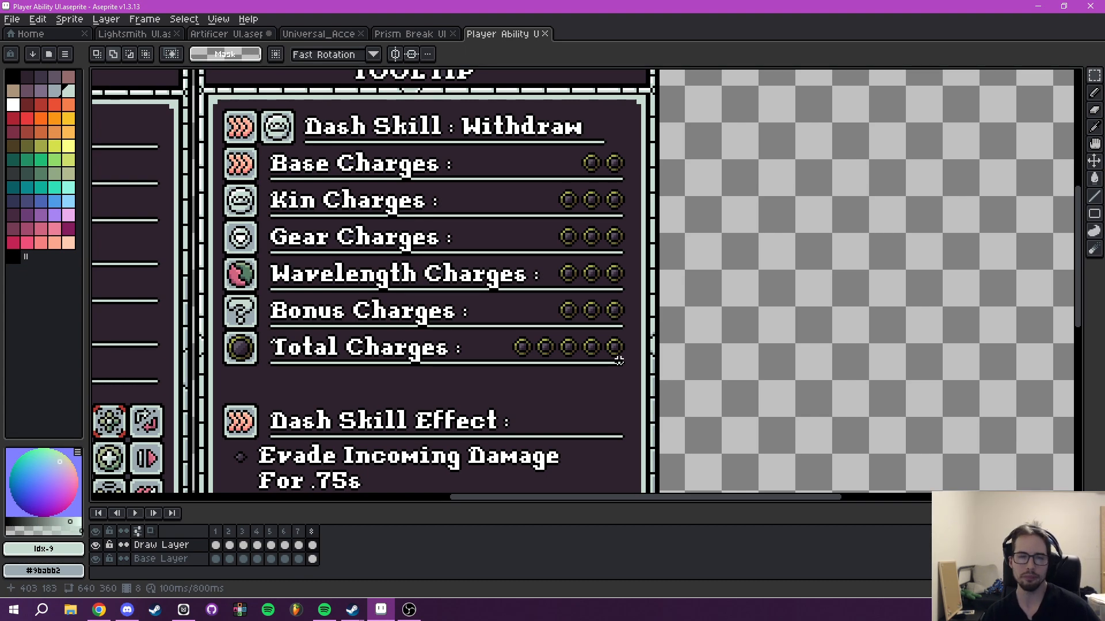
scroll(619, 360, "down", 5)
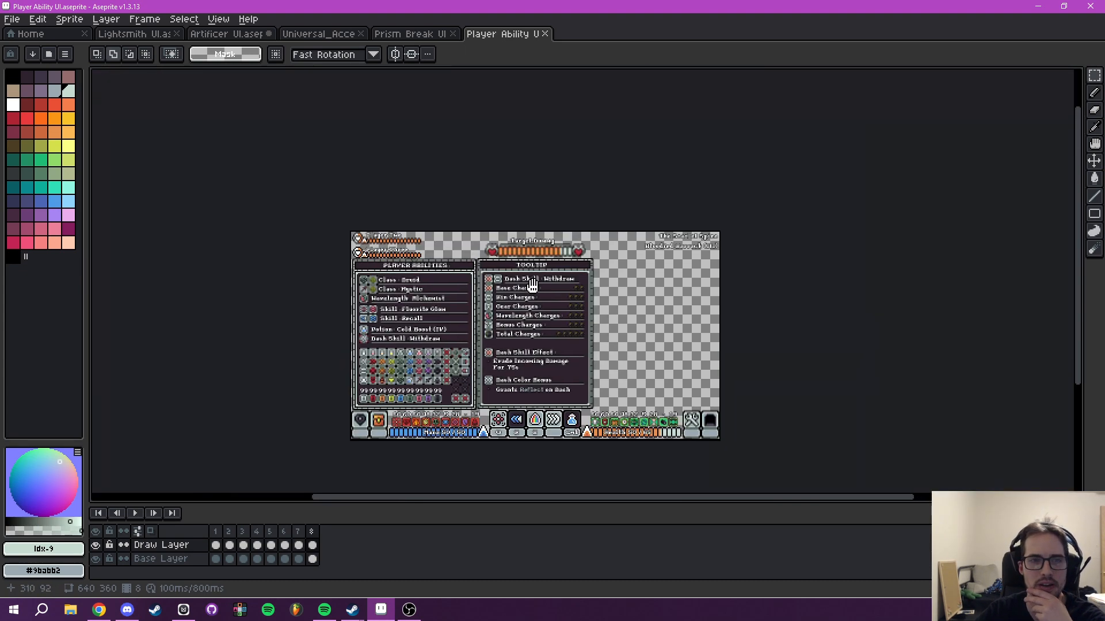
Return to the Artificer UI sprite and view the whole frame 2 mockup.
left_click(403, 33)
left_click(342, 36)
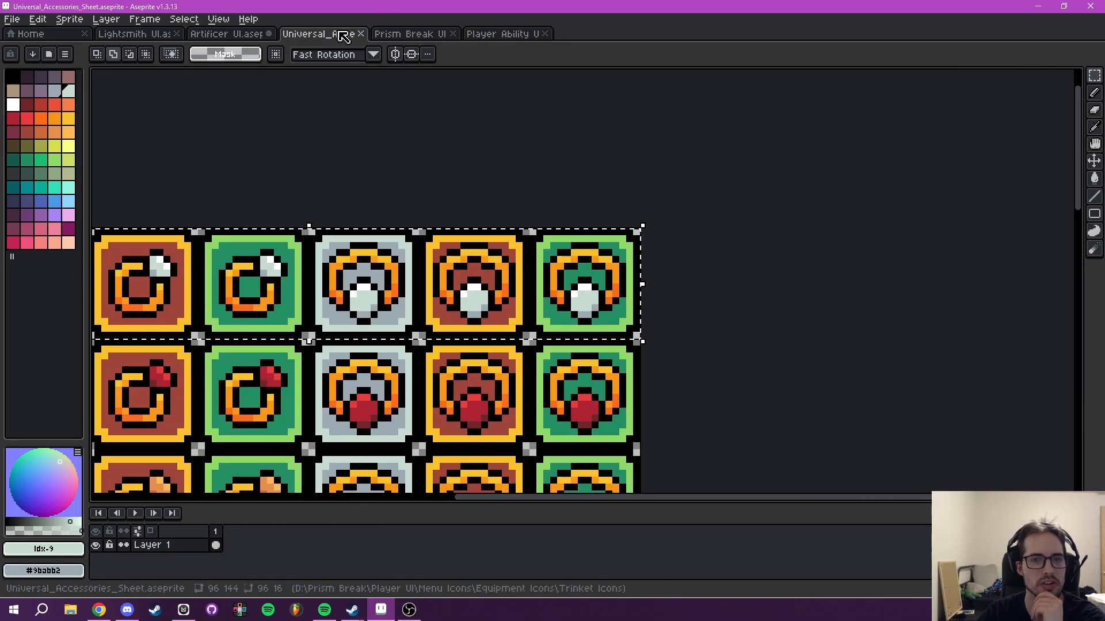
left_click(205, 36)
left_click_drag(278, 160, 460, 41)
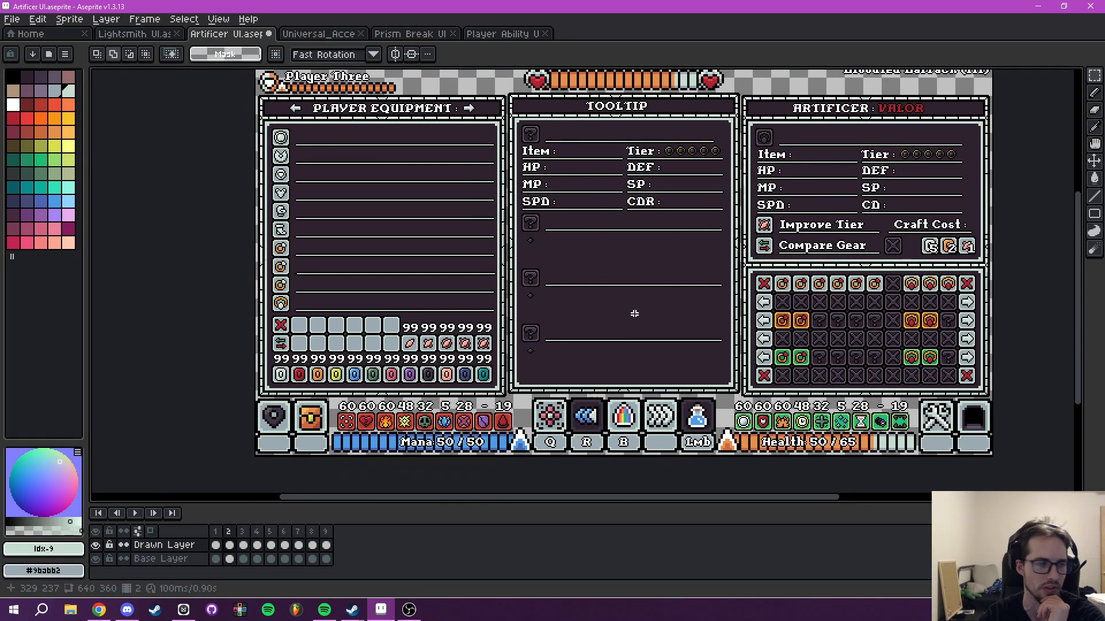
left_click_drag(636, 312, 594, 346)
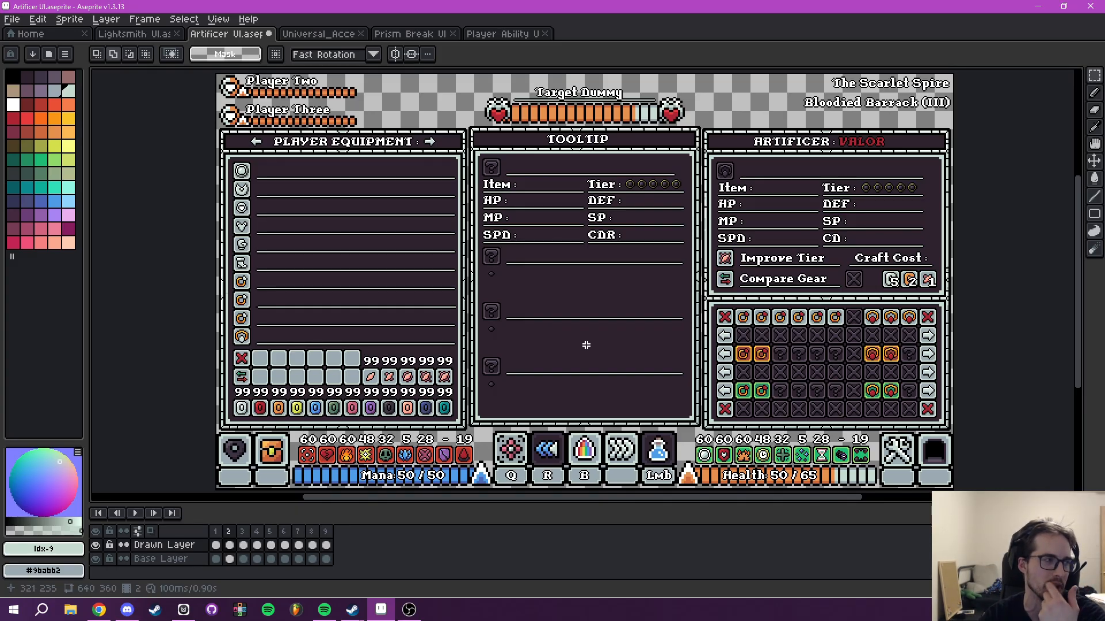